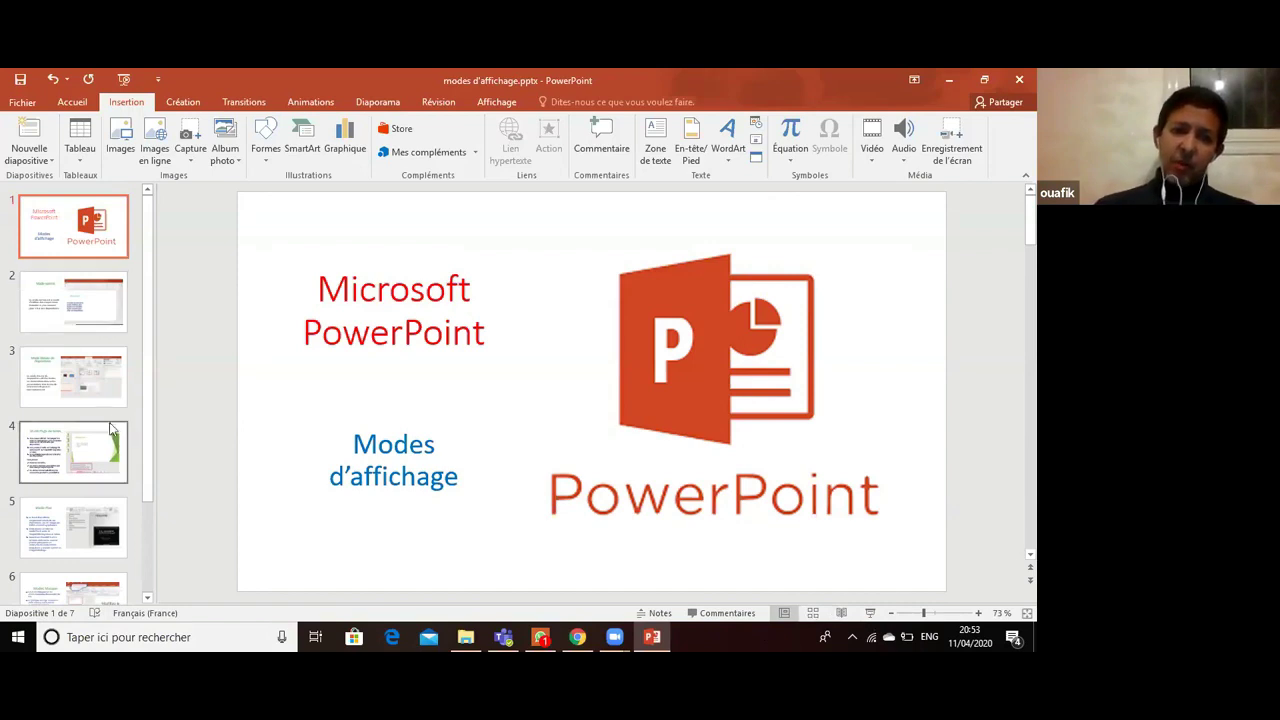
- Look over slides 2 and 3, then return to the title slide with the Animations tab showing
left_click(97, 318)
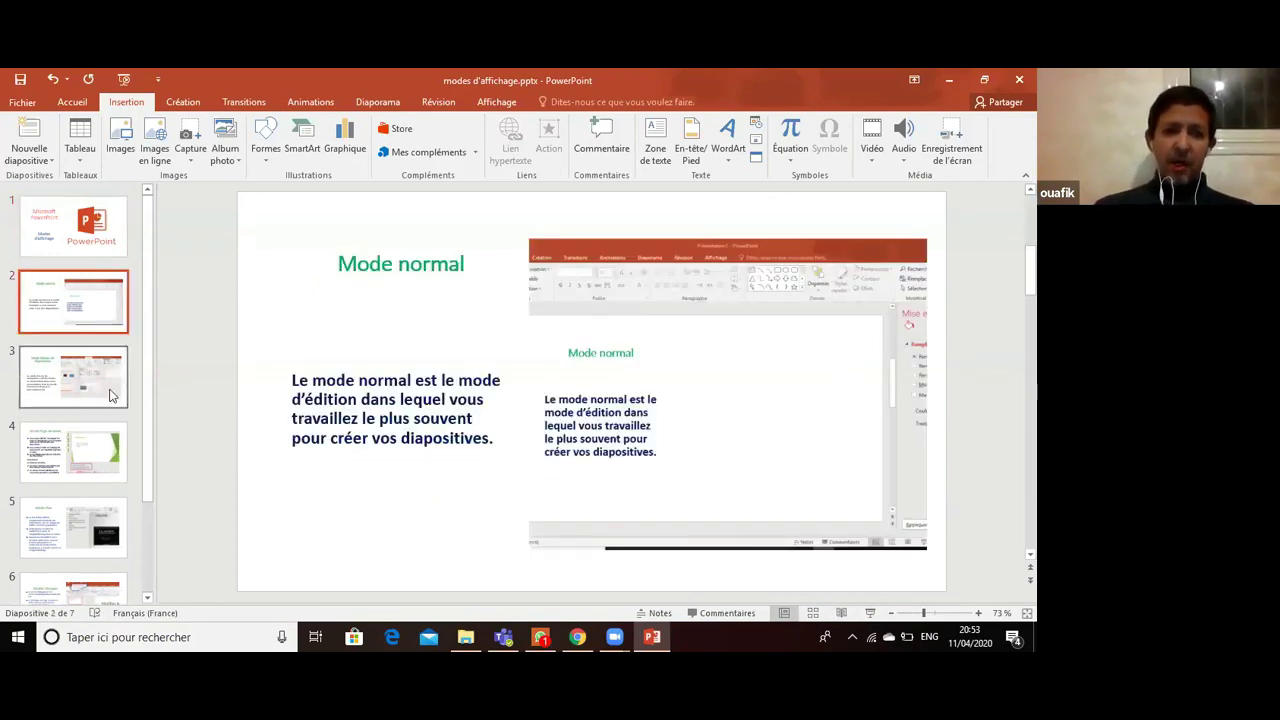
left_click(111, 395)
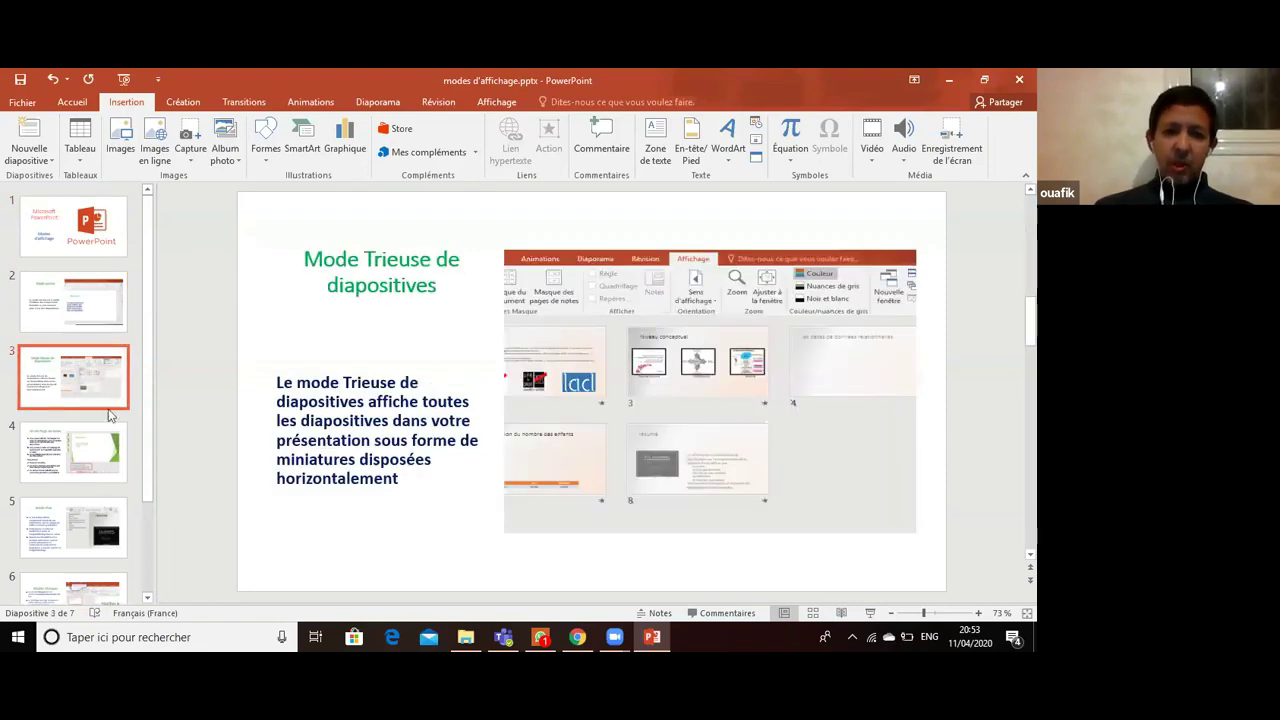
left_click(101, 251)
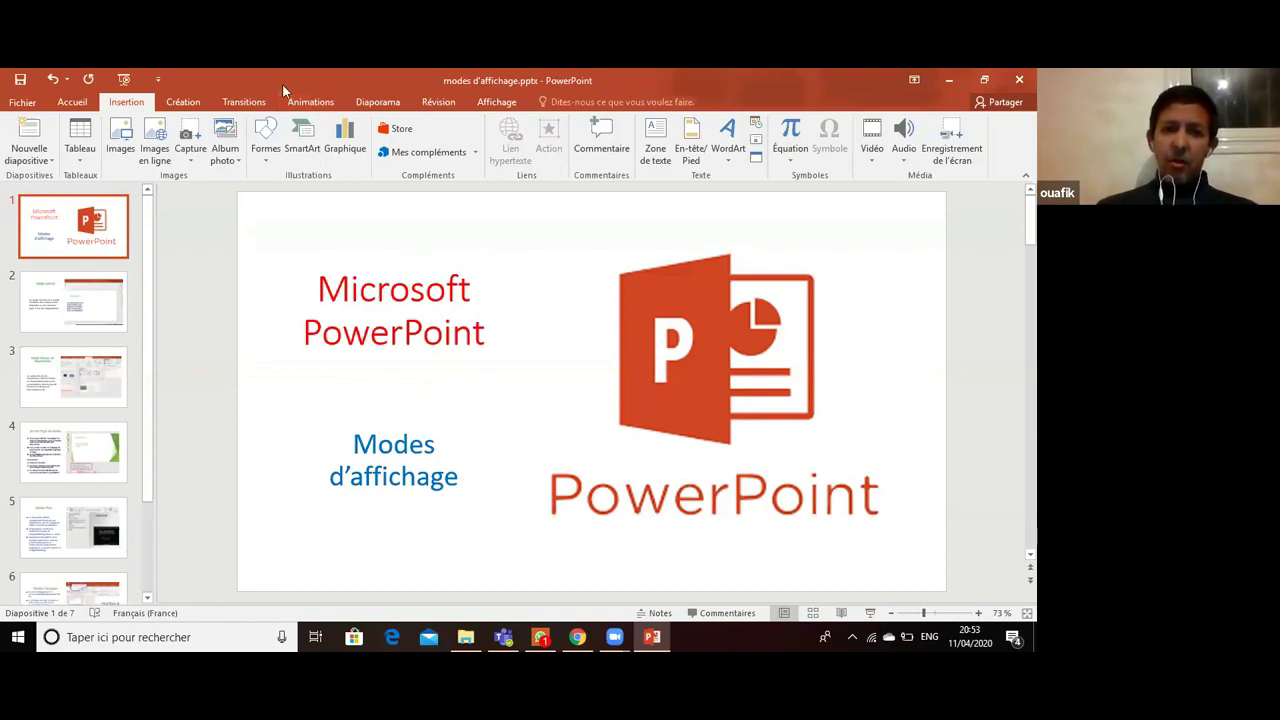
left_click(308, 101)
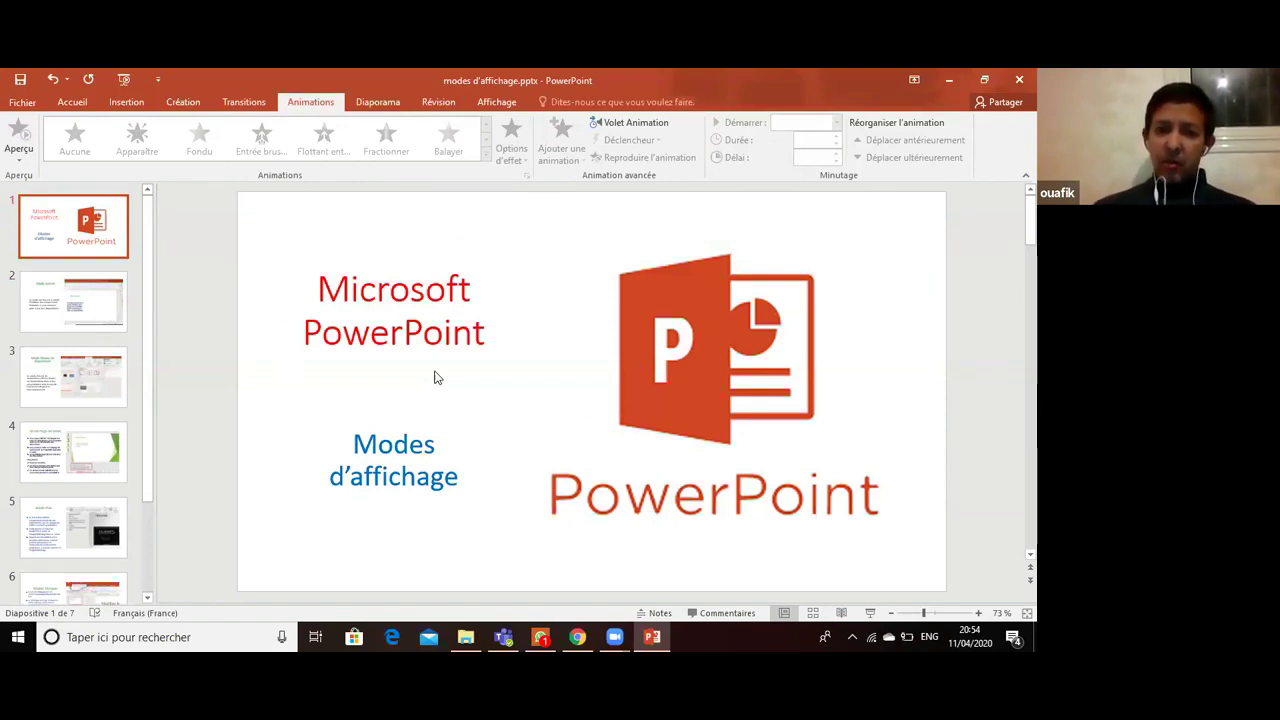
- Give the 'Microsoft PowerPoint' title box a Zoom entrance animation
left_click(411, 292)
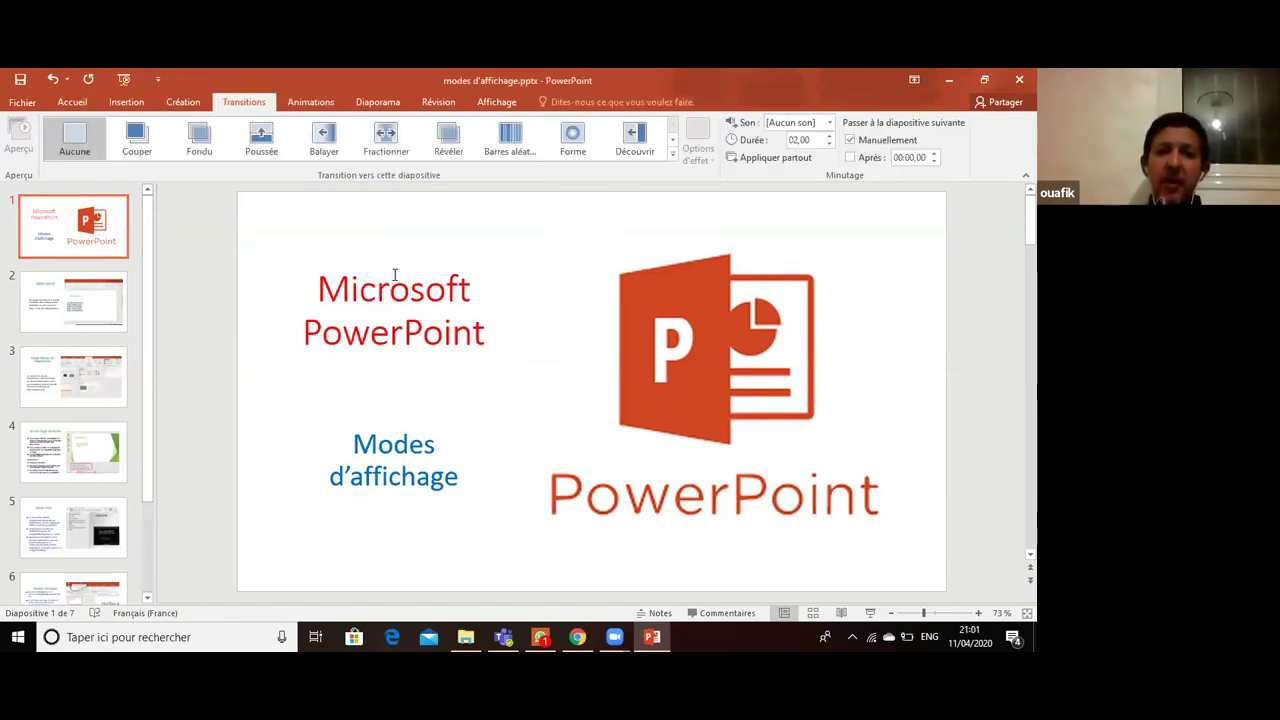
left_click(437, 267)
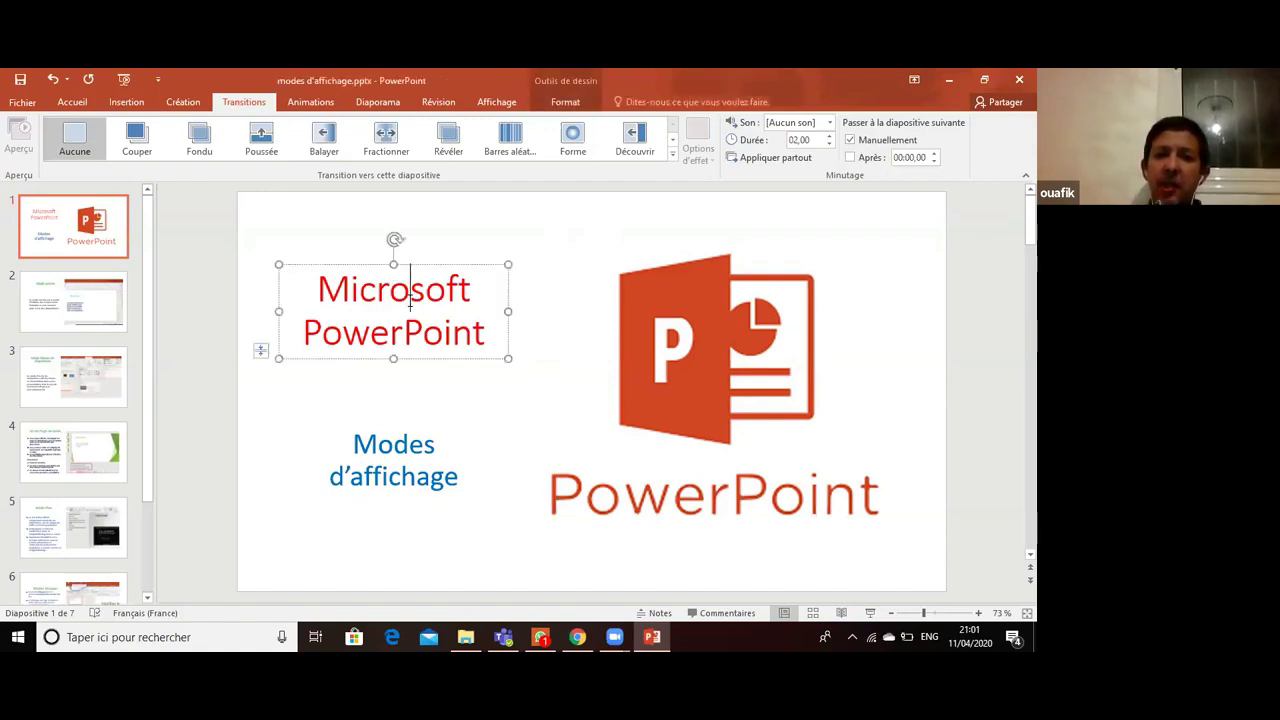
left_click(443, 265)
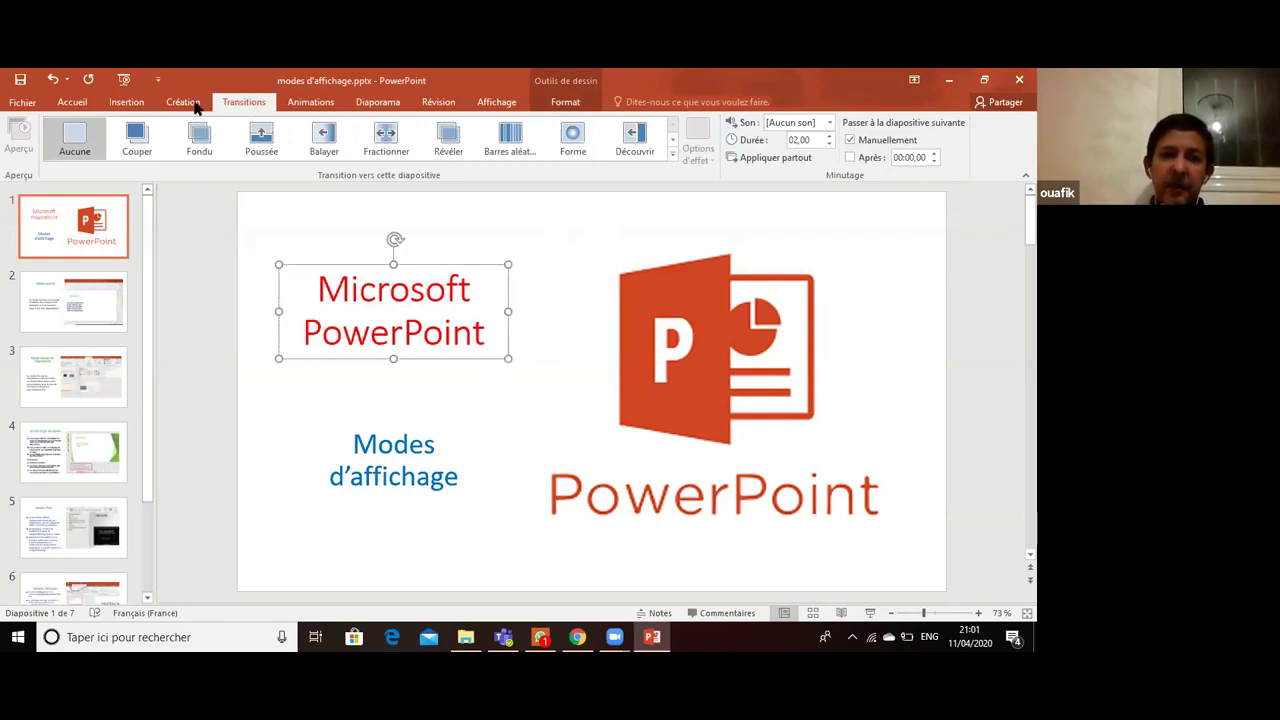
left_click(334, 105)
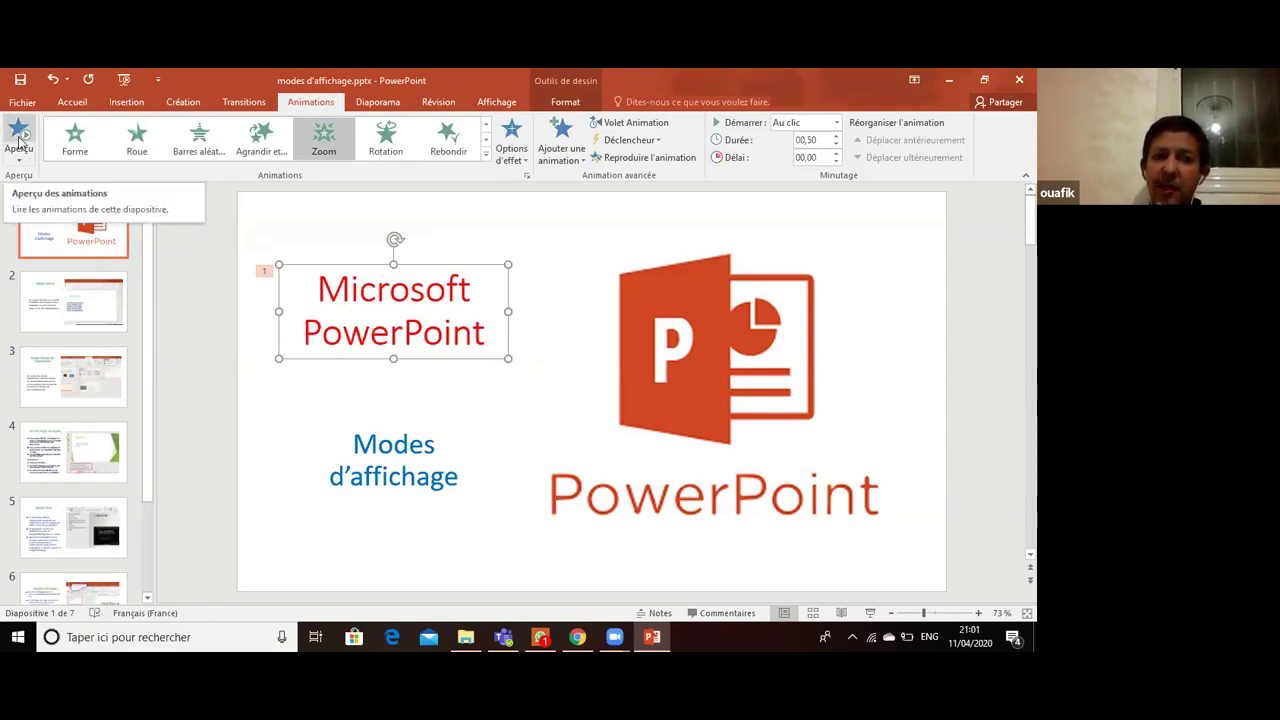
- Preview the title's Zoom animation a few times with Aperçu
left_click(18, 143)
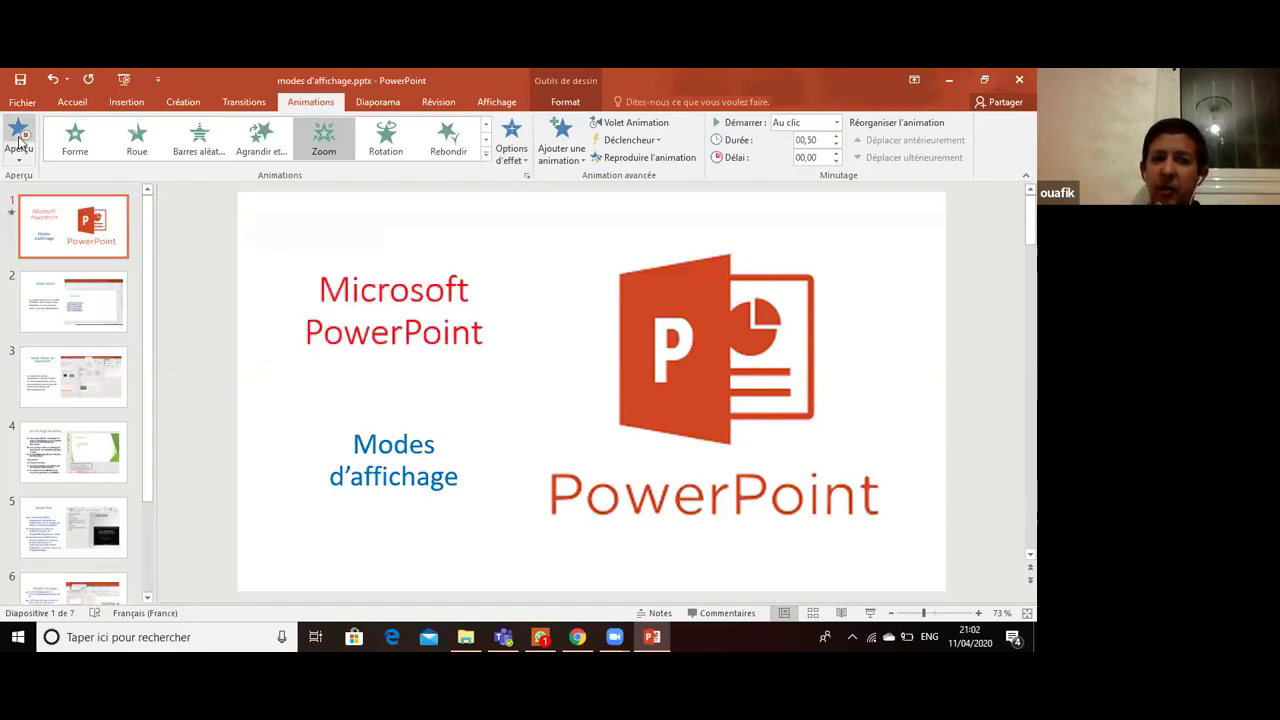
left_click(18, 143)
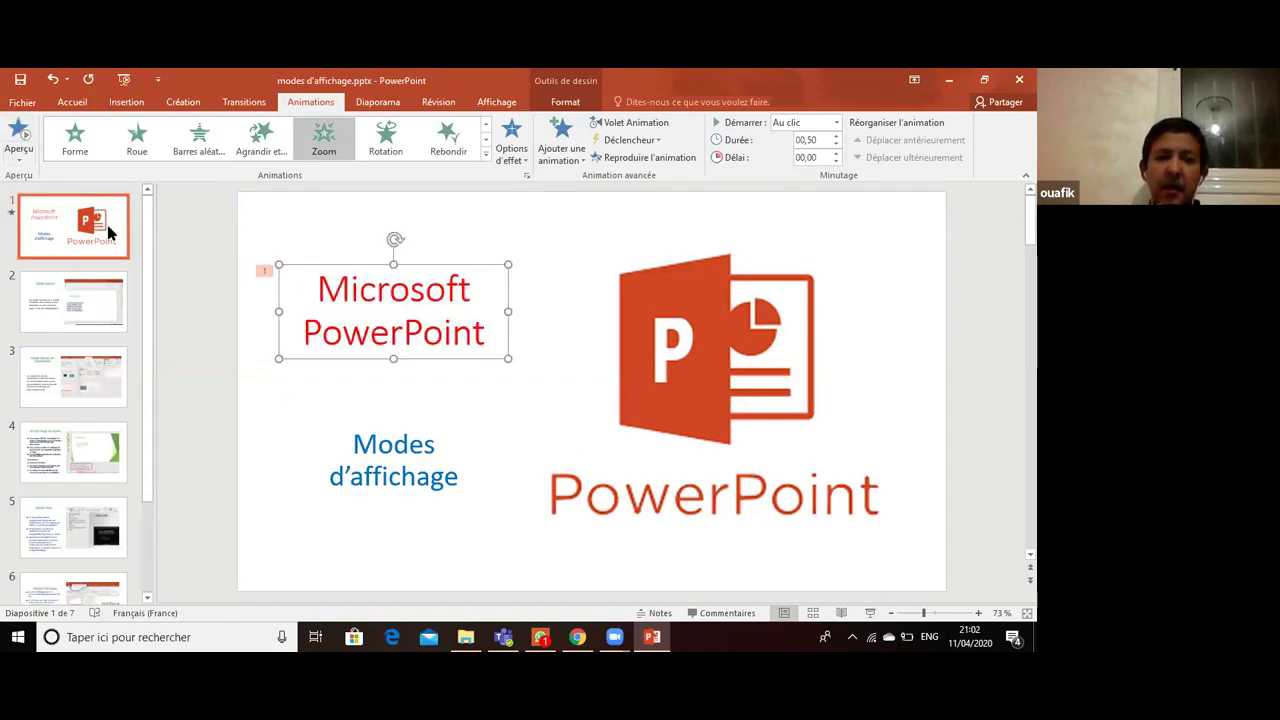
left_click(17, 120)
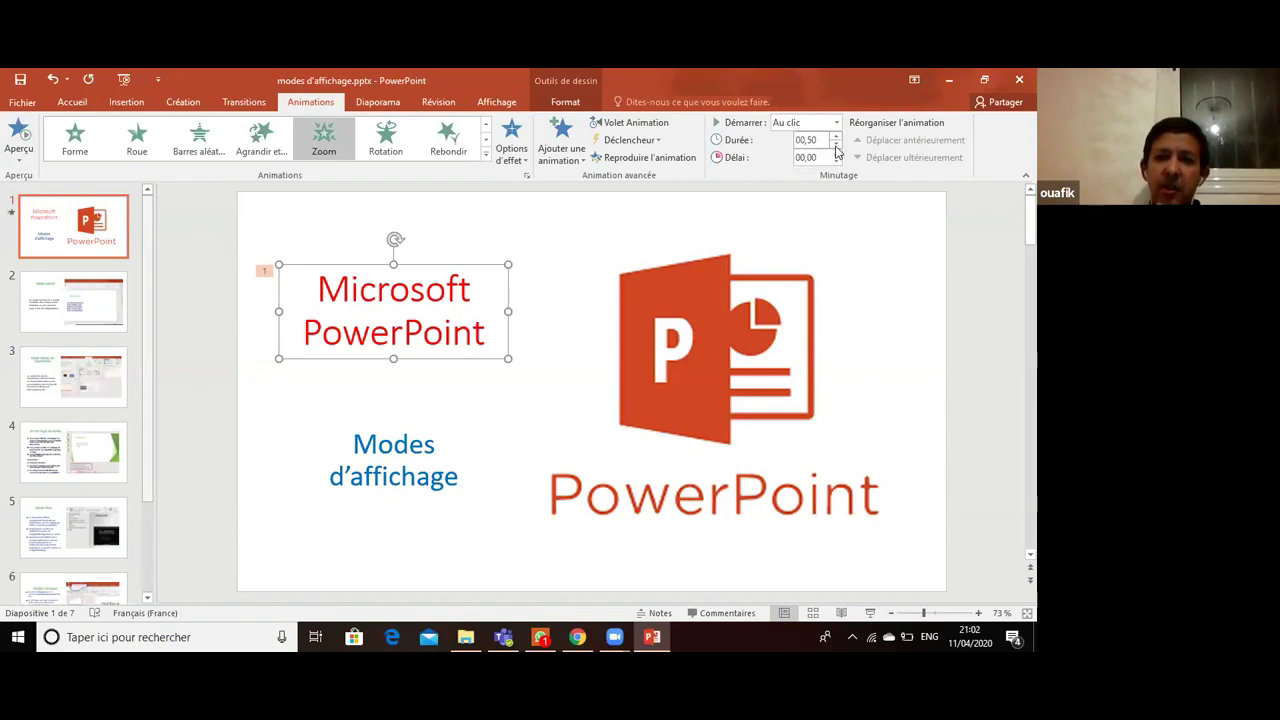
- Undo the accidental move of the PowerPoint logo
left_click_drag(569, 363, 517, 339)
key("ctrl+z")
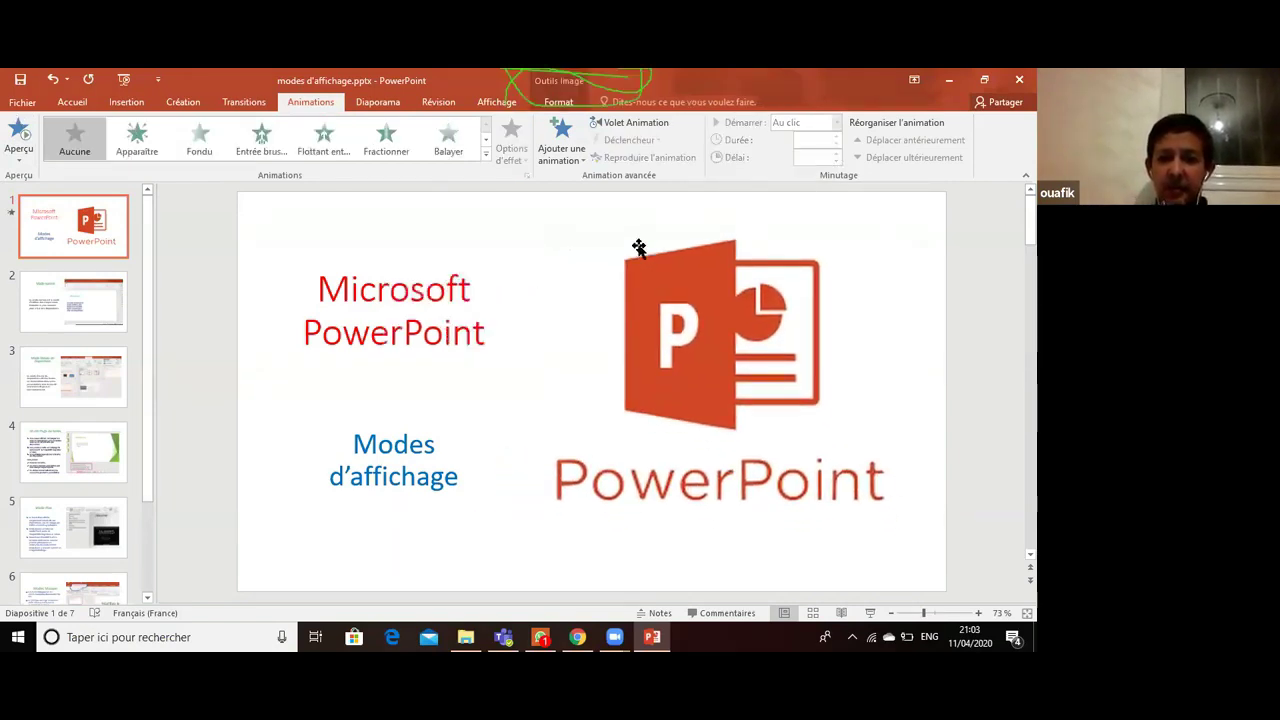
left_click(638, 248)
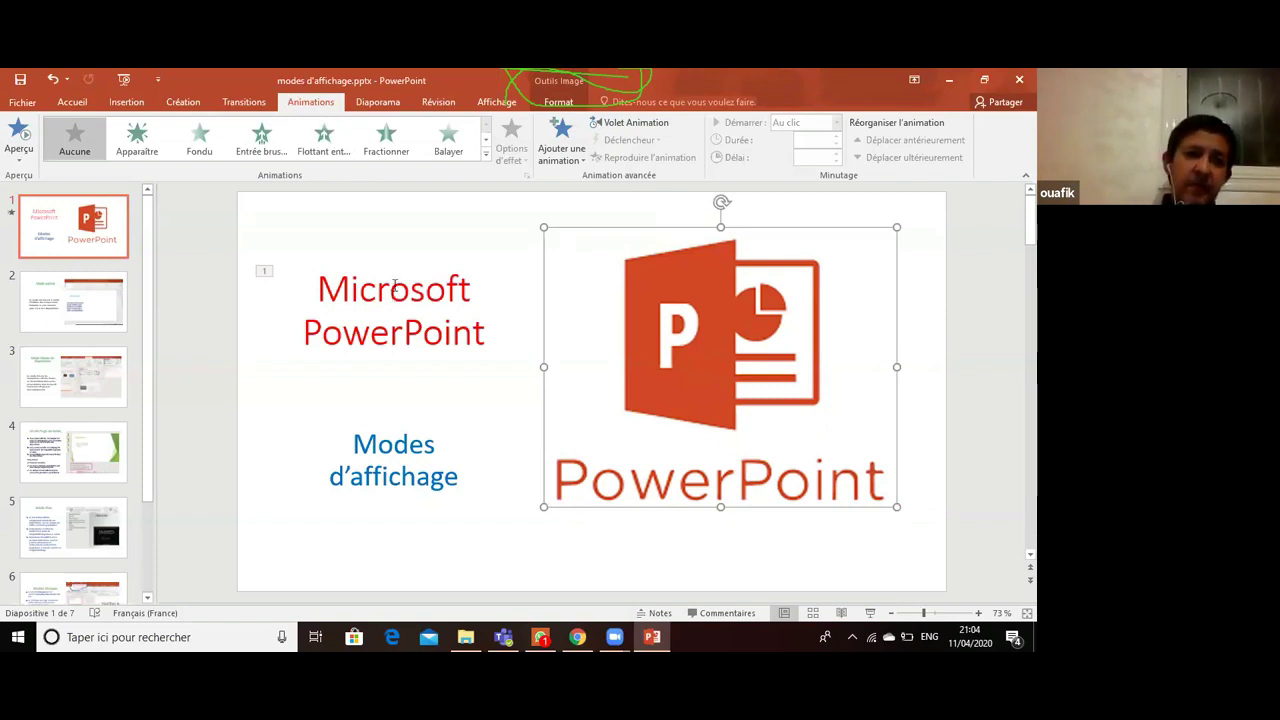
- Lengthen the title's Zoom duration from 00,50 to 03,00 and preview it
left_click(391, 288)
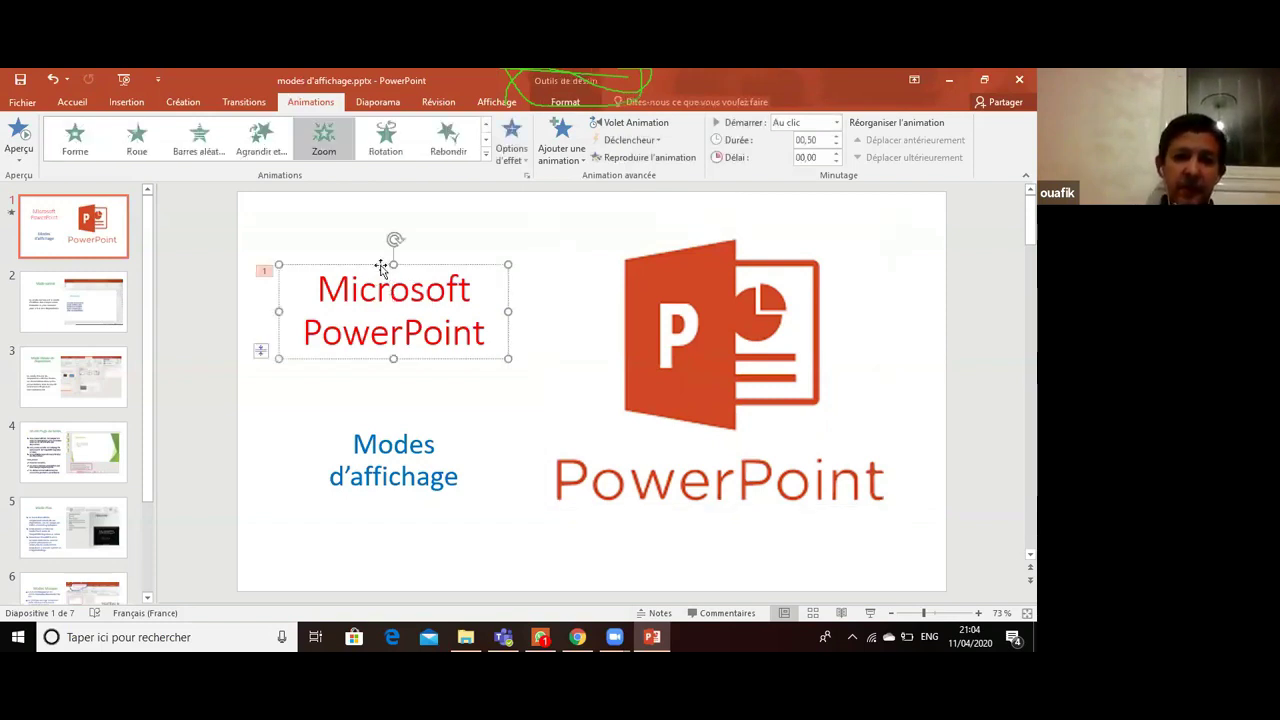
left_click(380, 264)
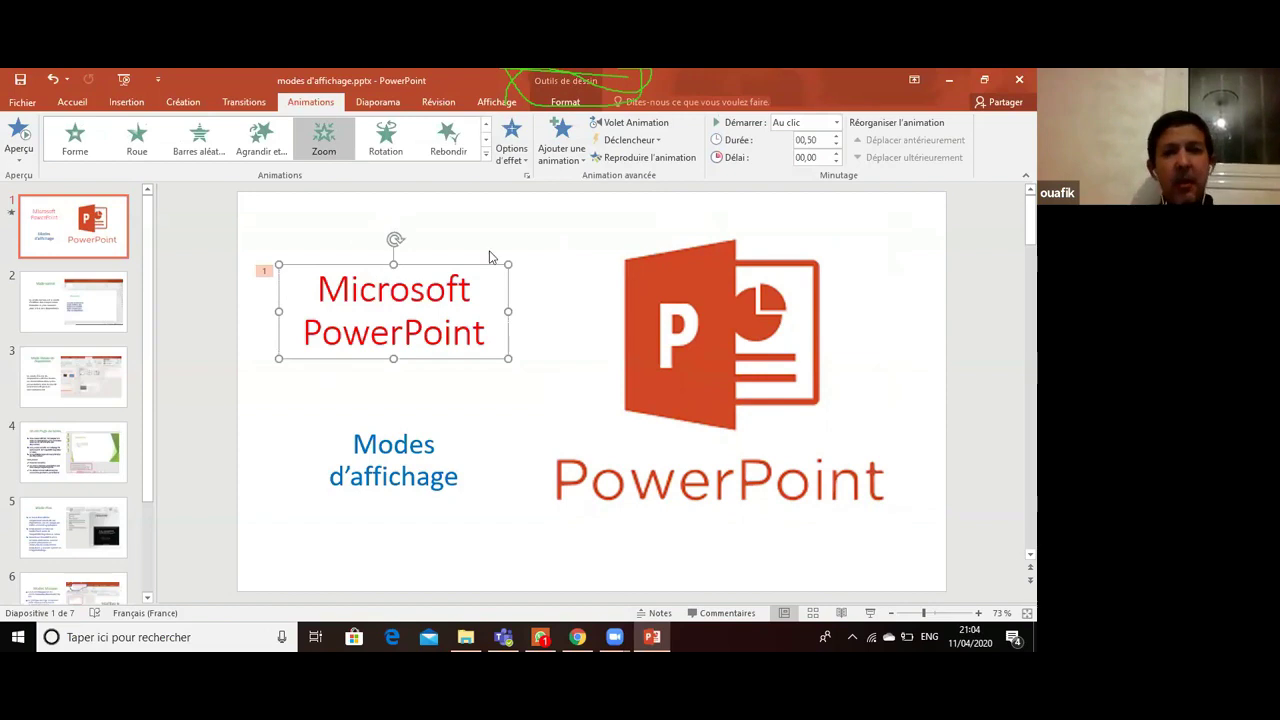
left_click(836, 137)
left_click(836, 137)
left_click(836, 137)
left_click(836, 137)
left_click(836, 137)
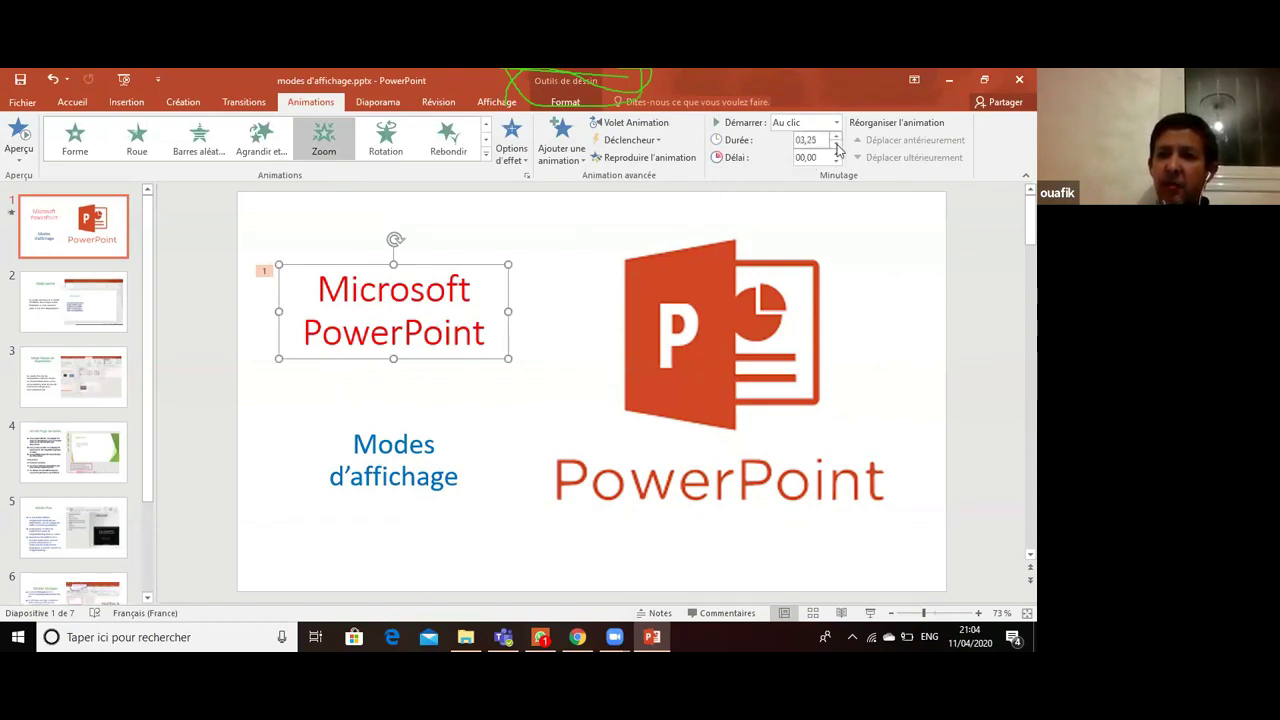
left_click(838, 148)
left_click(838, 148)
left_click(837, 137)
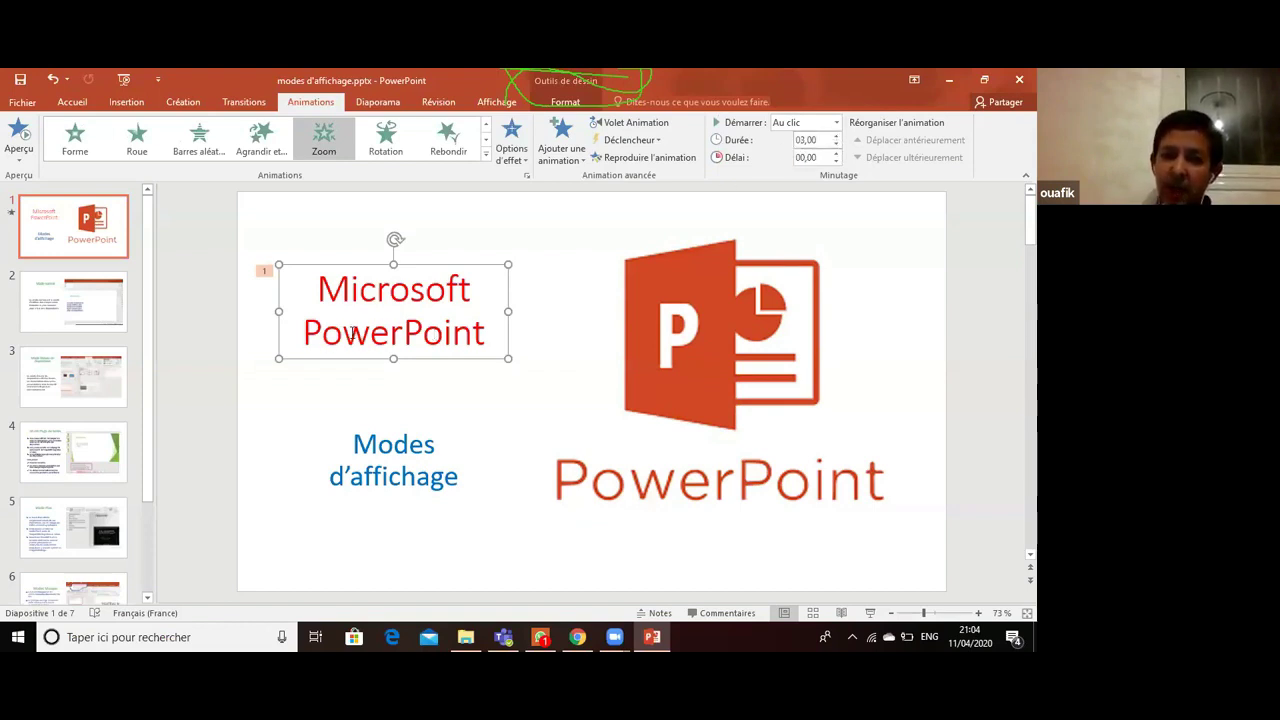
left_click(20, 135)
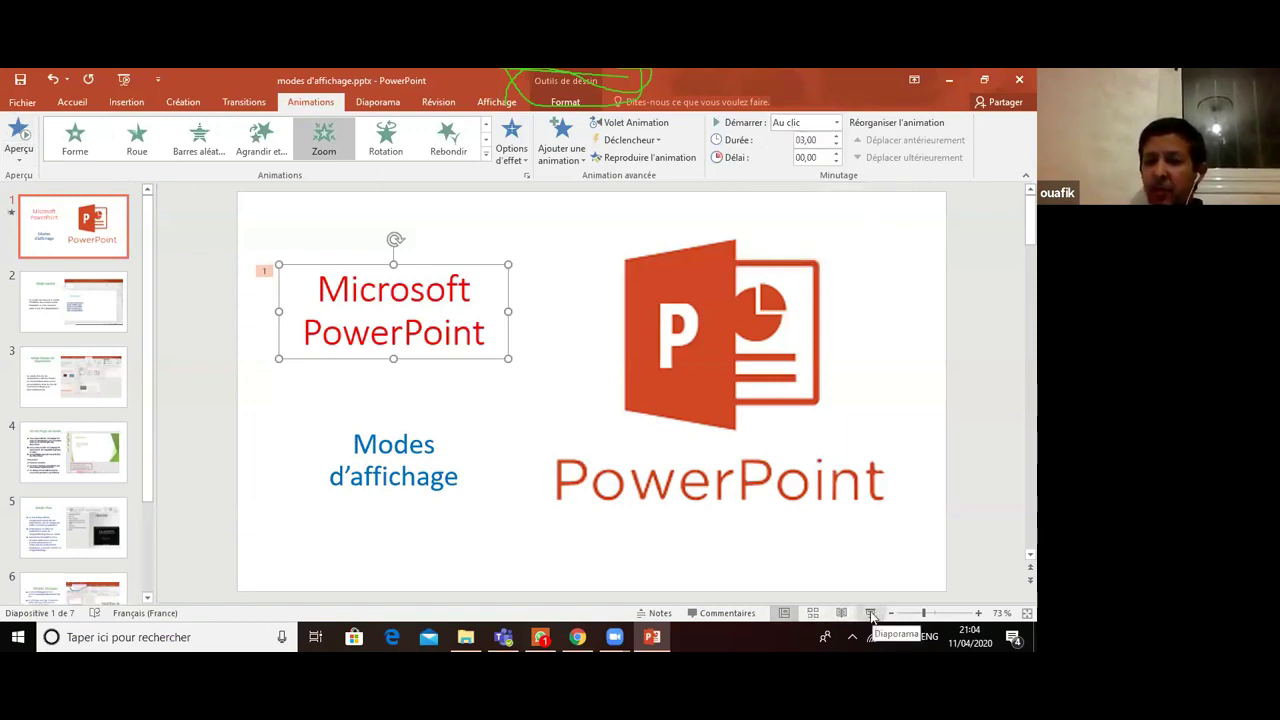
left_click(871, 614)
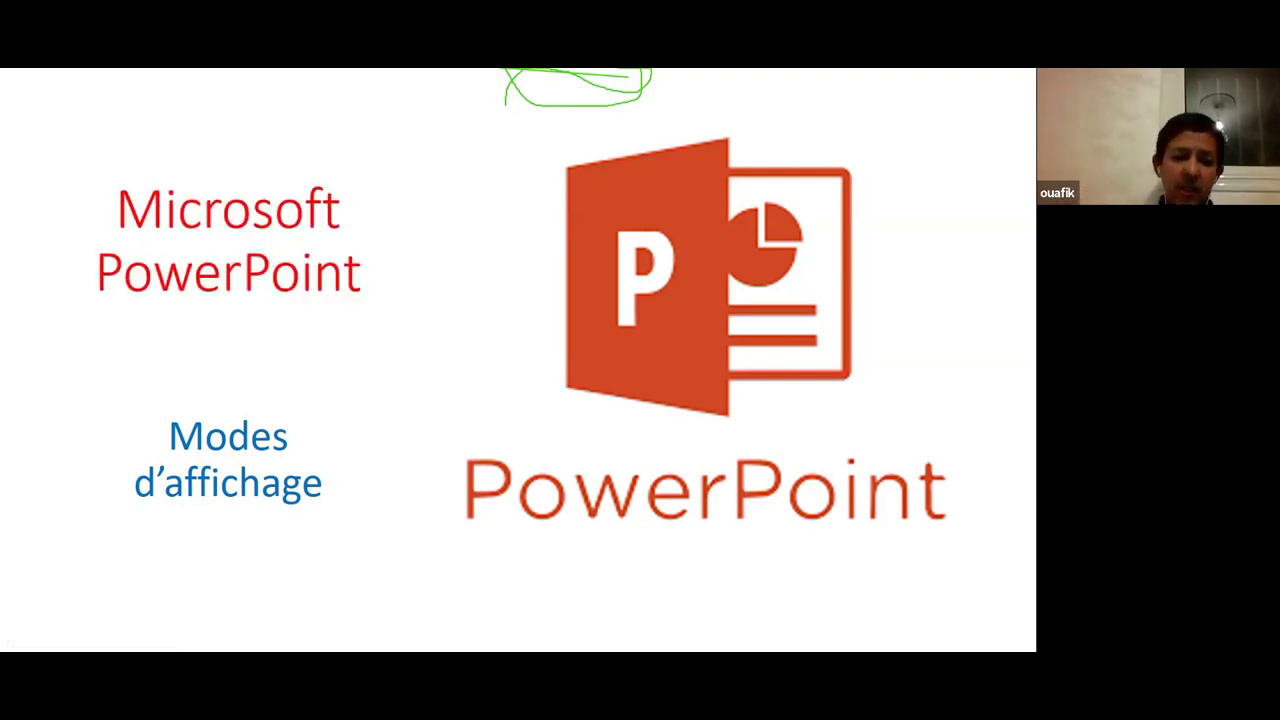
key("Escape")
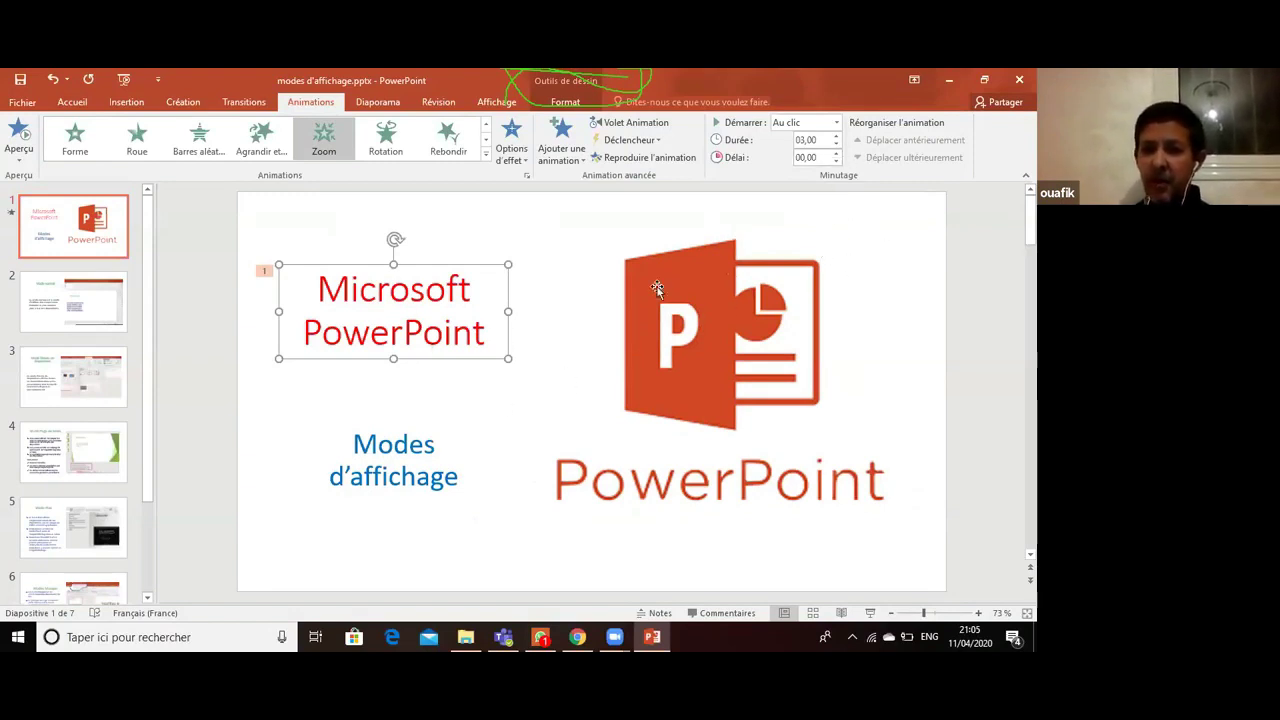
- Give 'Modes d'affichage' a Fondu entrance lasting 04,00, then launch the slide show
left_click(430, 447)
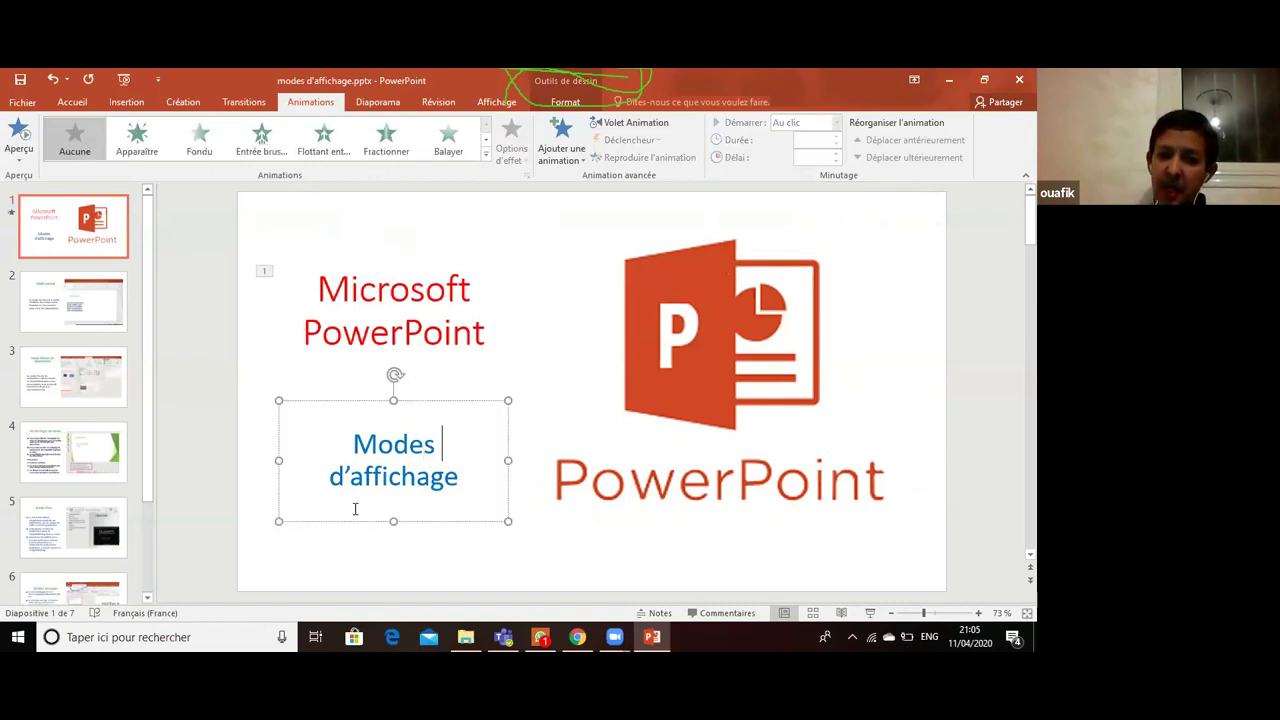
left_click(205, 148)
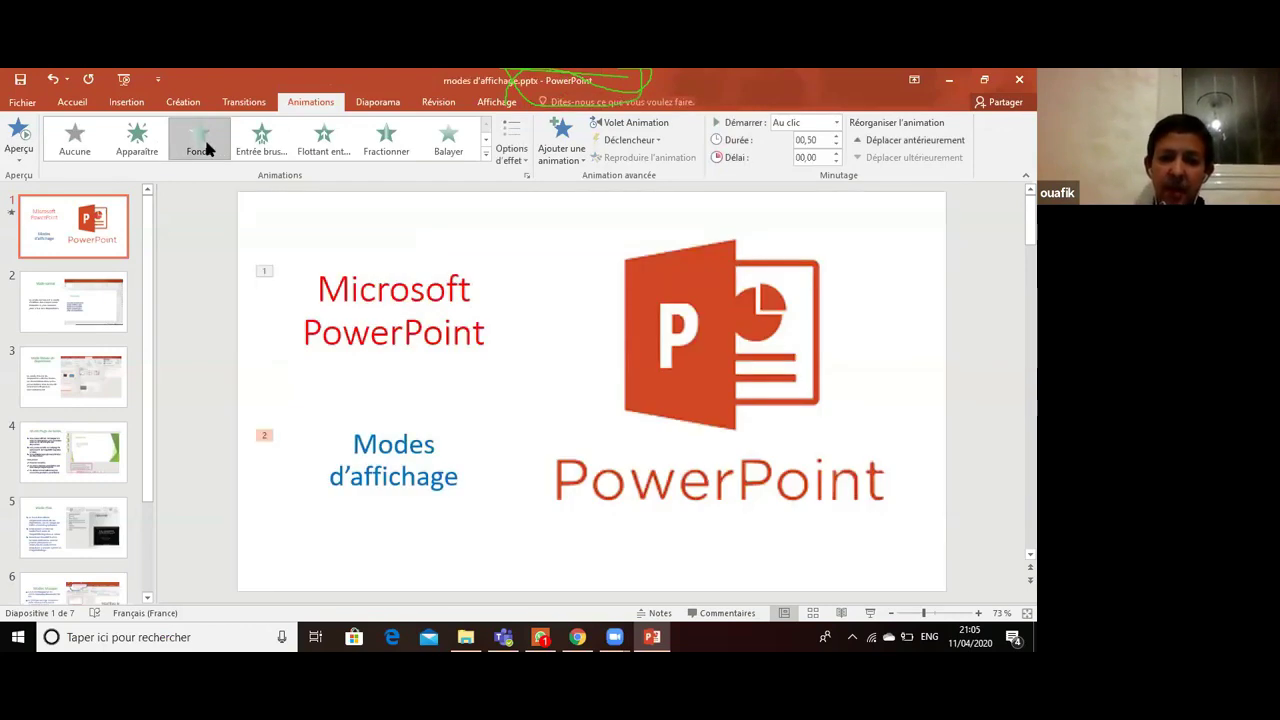
left_click(836, 136)
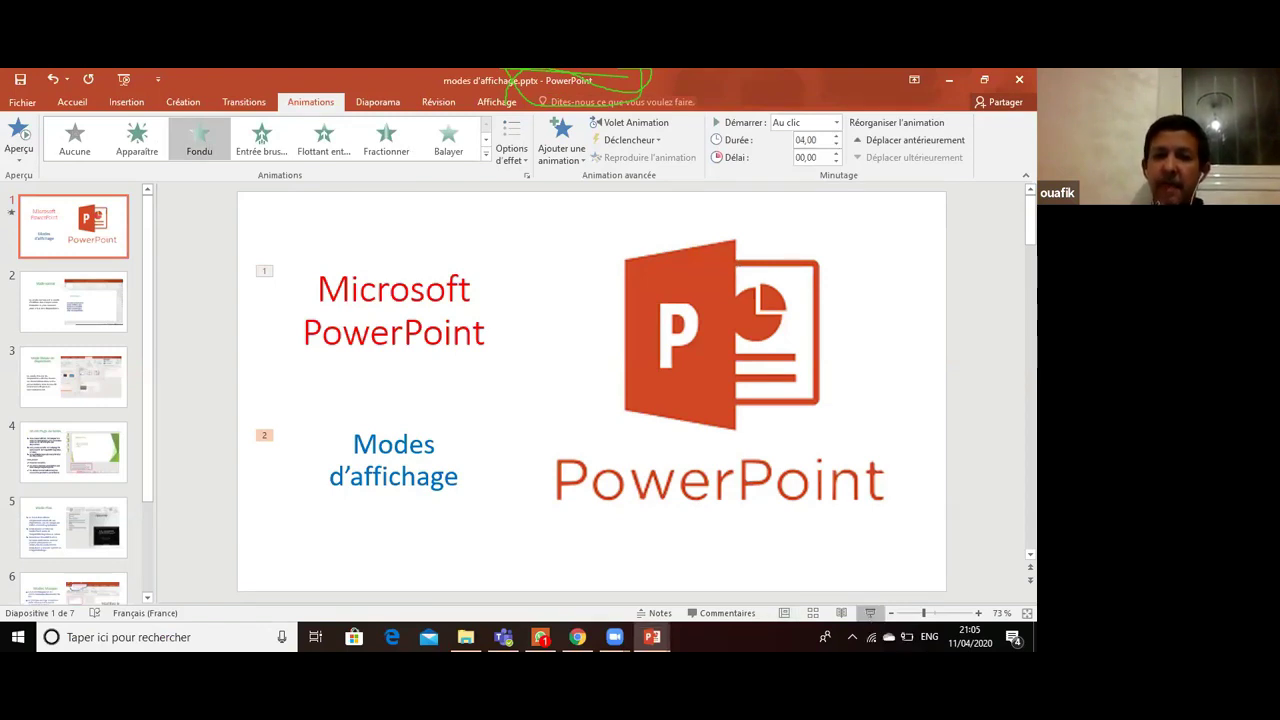
left_click(870, 613)
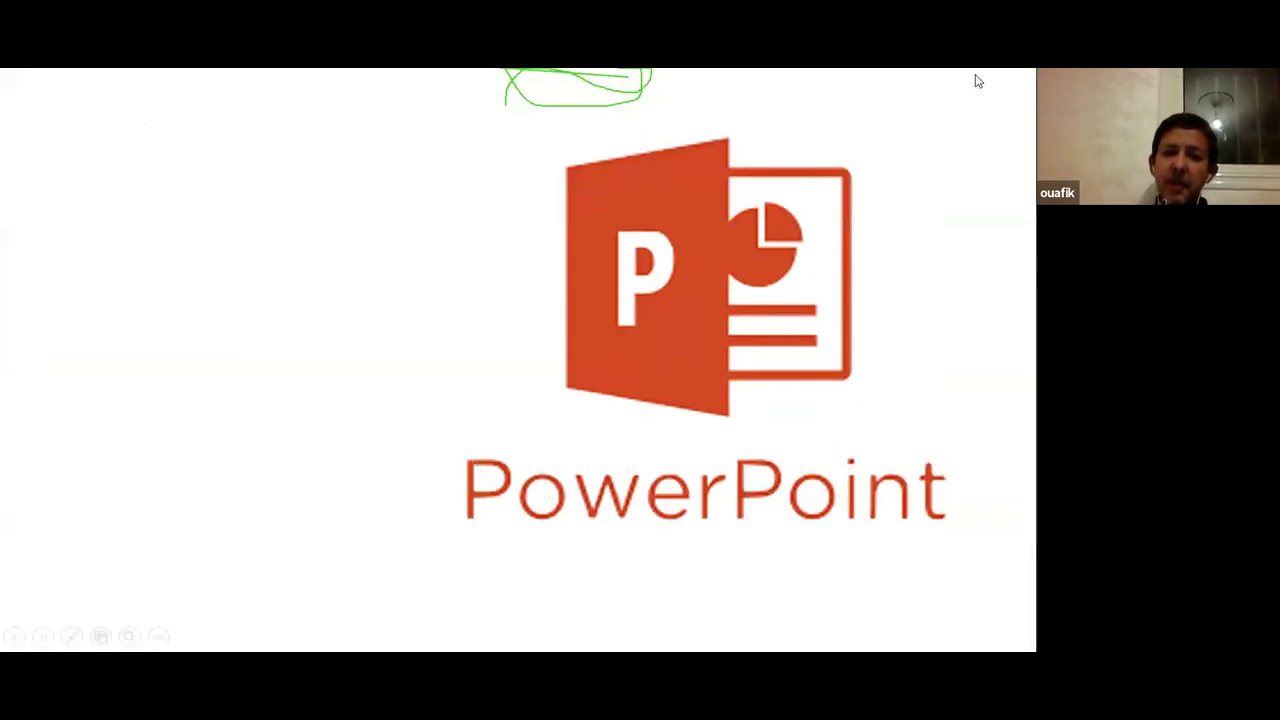
- Play the title and 'Modes d'affichage' entrances in the slide show, then exit with Esc
left_click(868, 173)
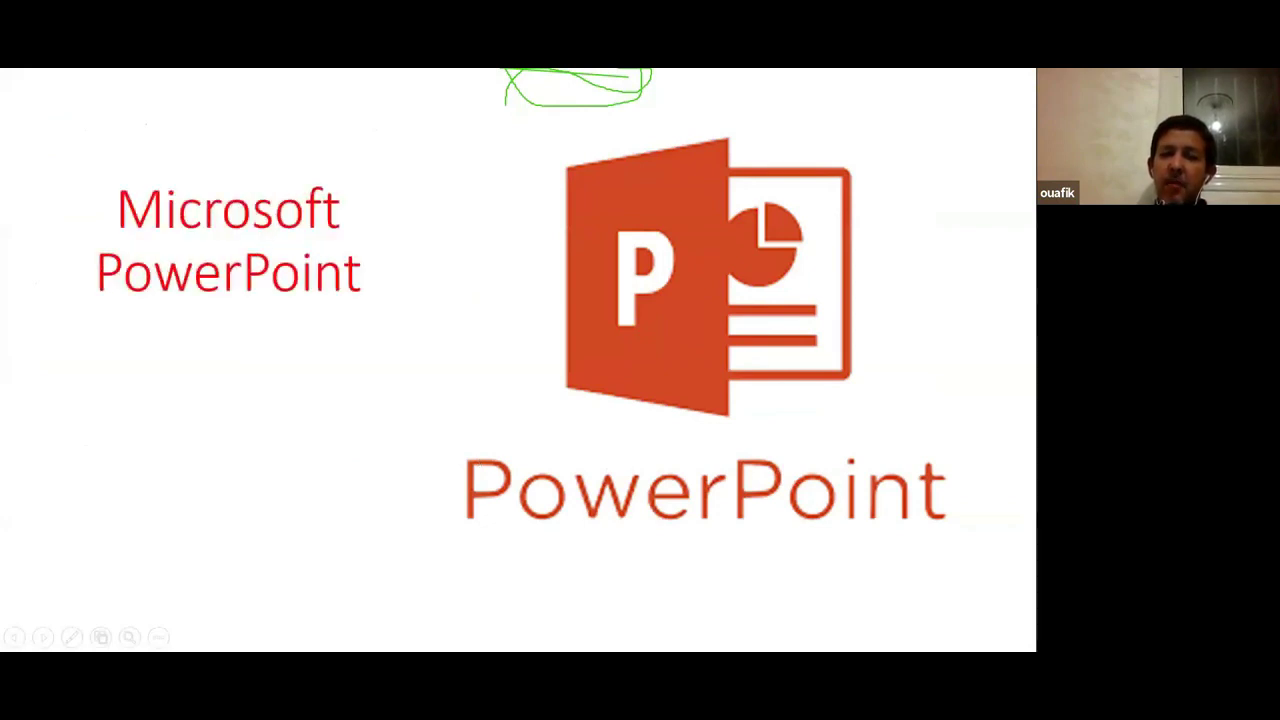
left_click(981, 218)
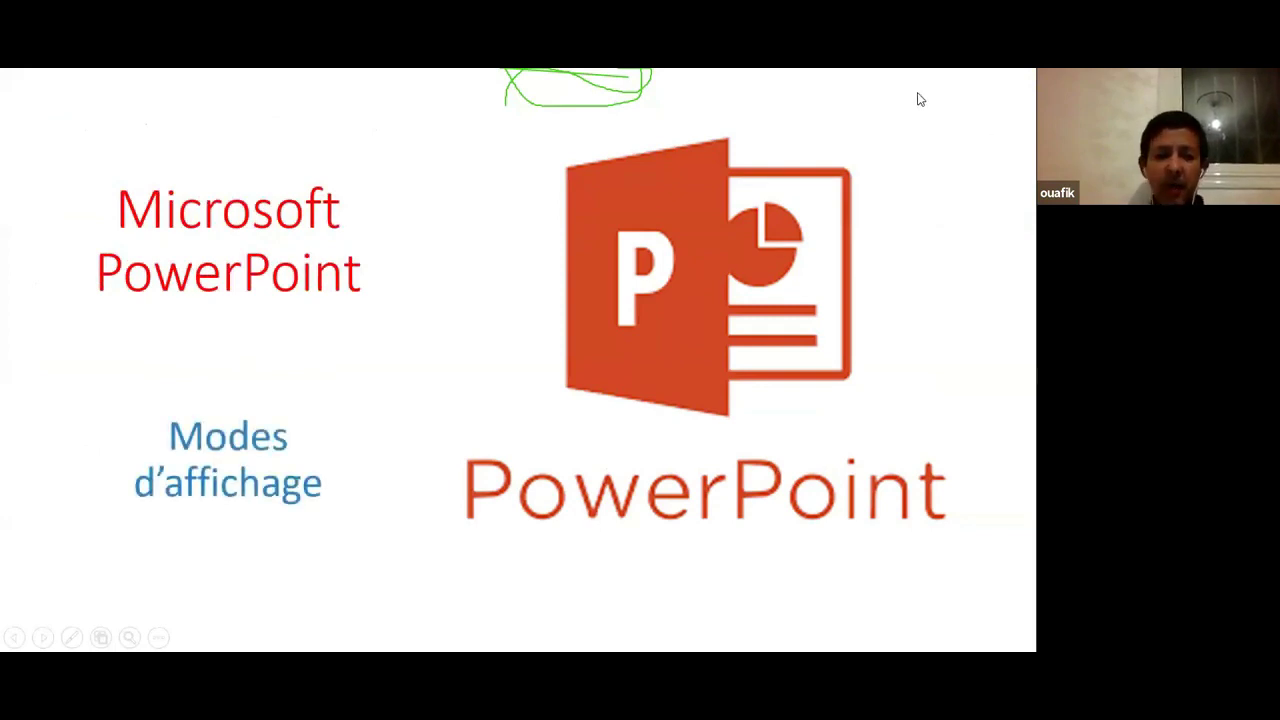
key("Escape")
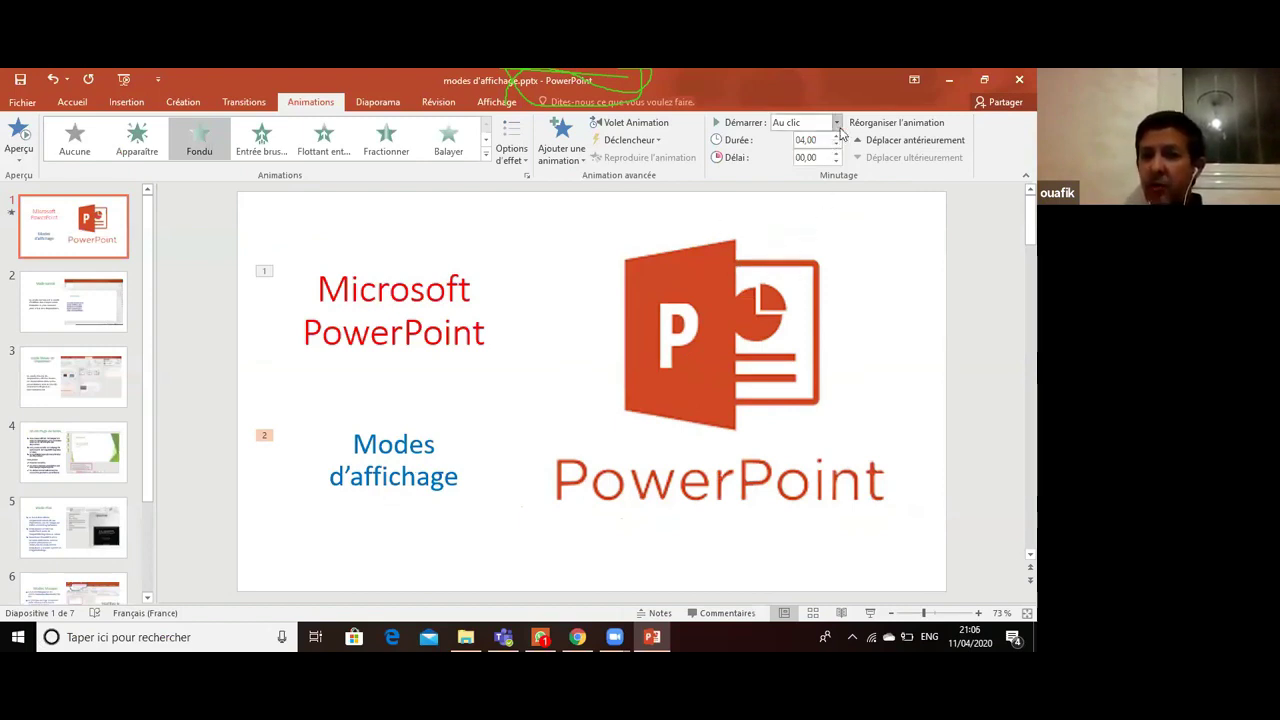
- Give the PowerPoint logo a Balayer wipe entrance lasting 02,00
left_click(691, 271)
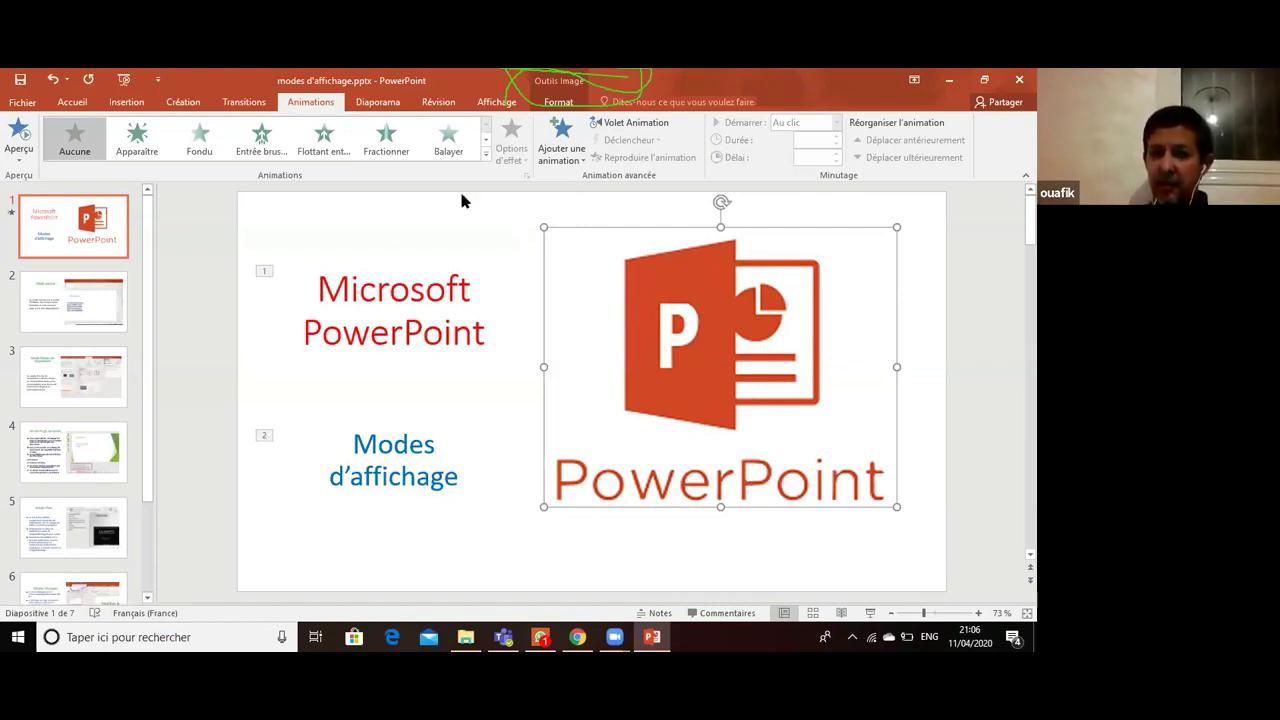
left_click(452, 152)
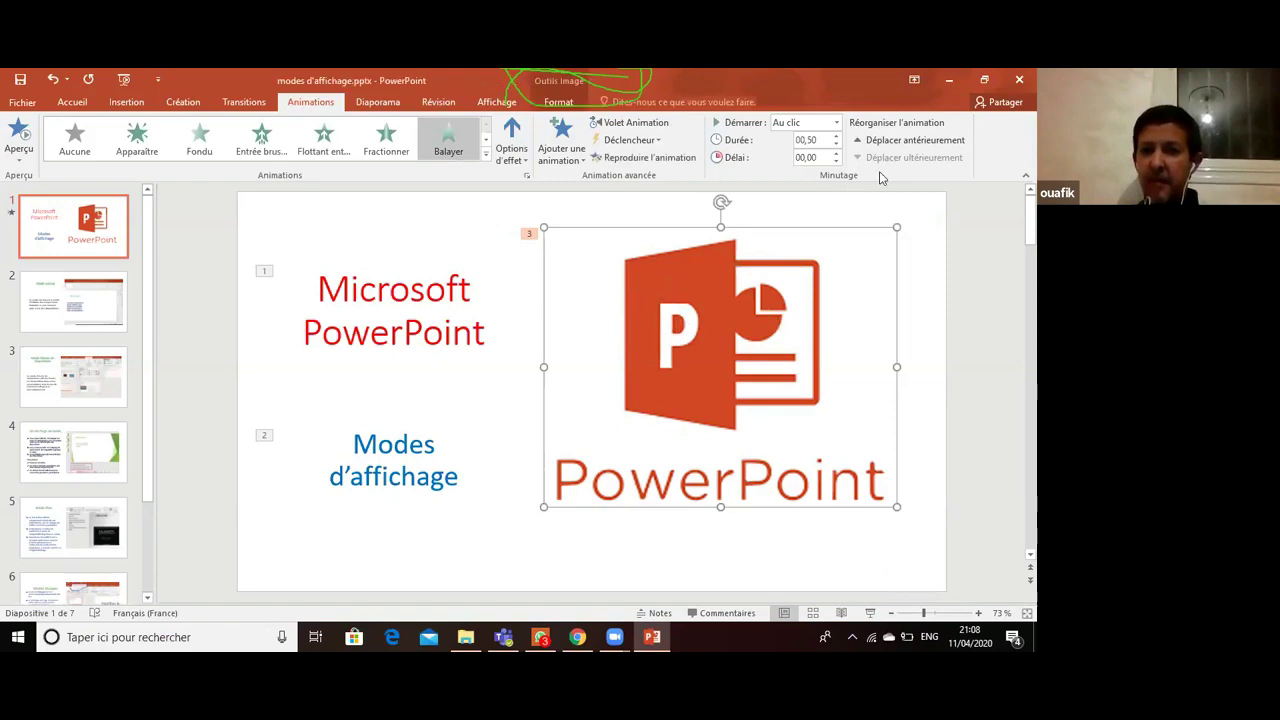
left_click(837, 145)
left_click(837, 145)
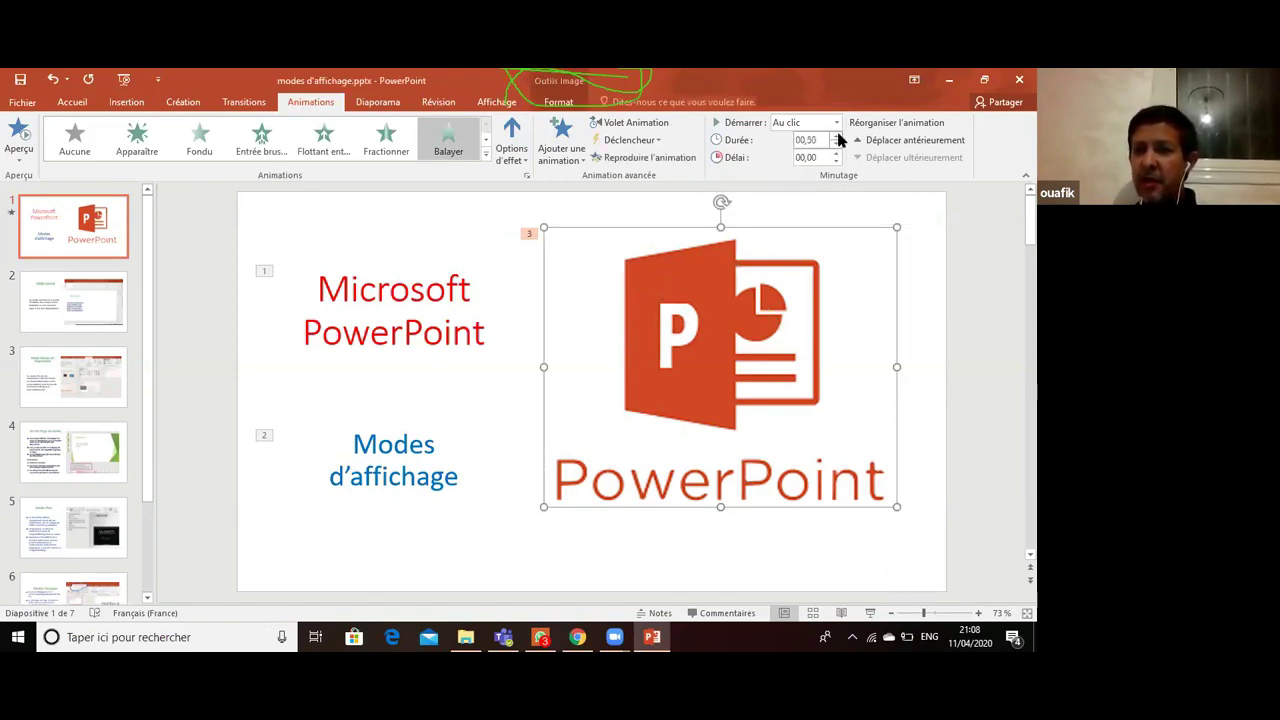
left_click(837, 137)
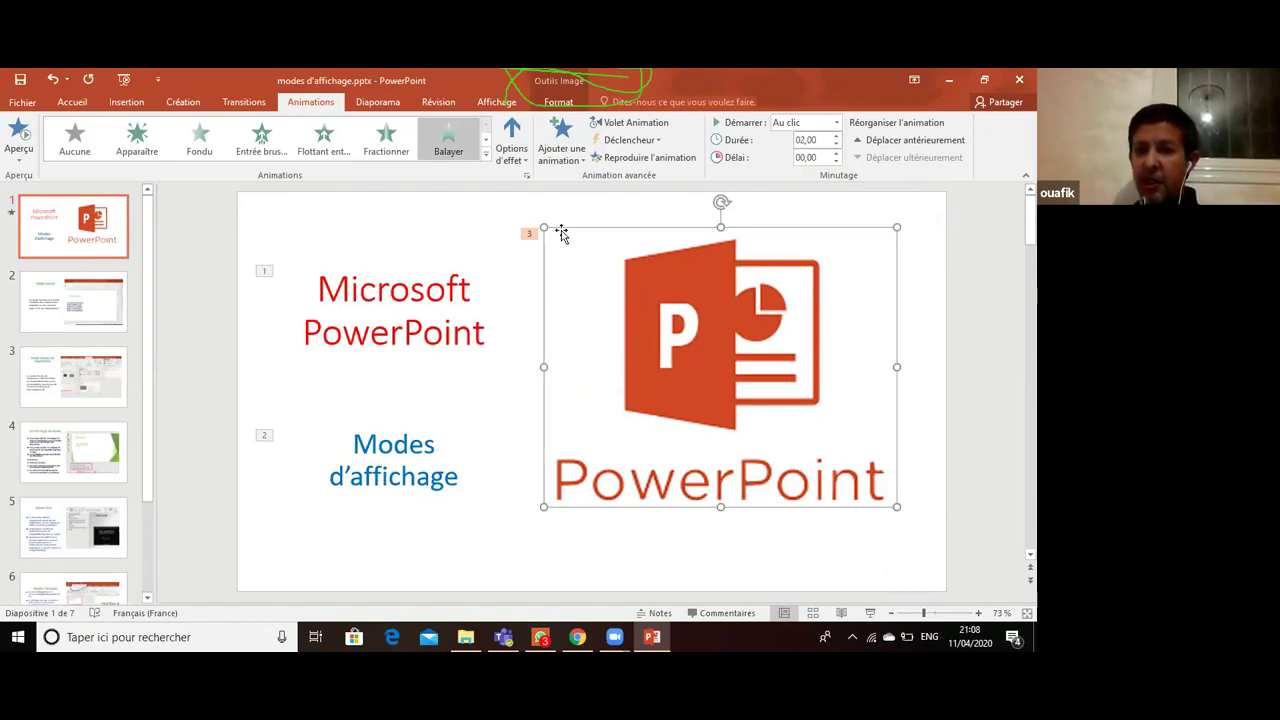
- Check the title, subtitle and logo animations in turn on the slide
left_click(266, 274)
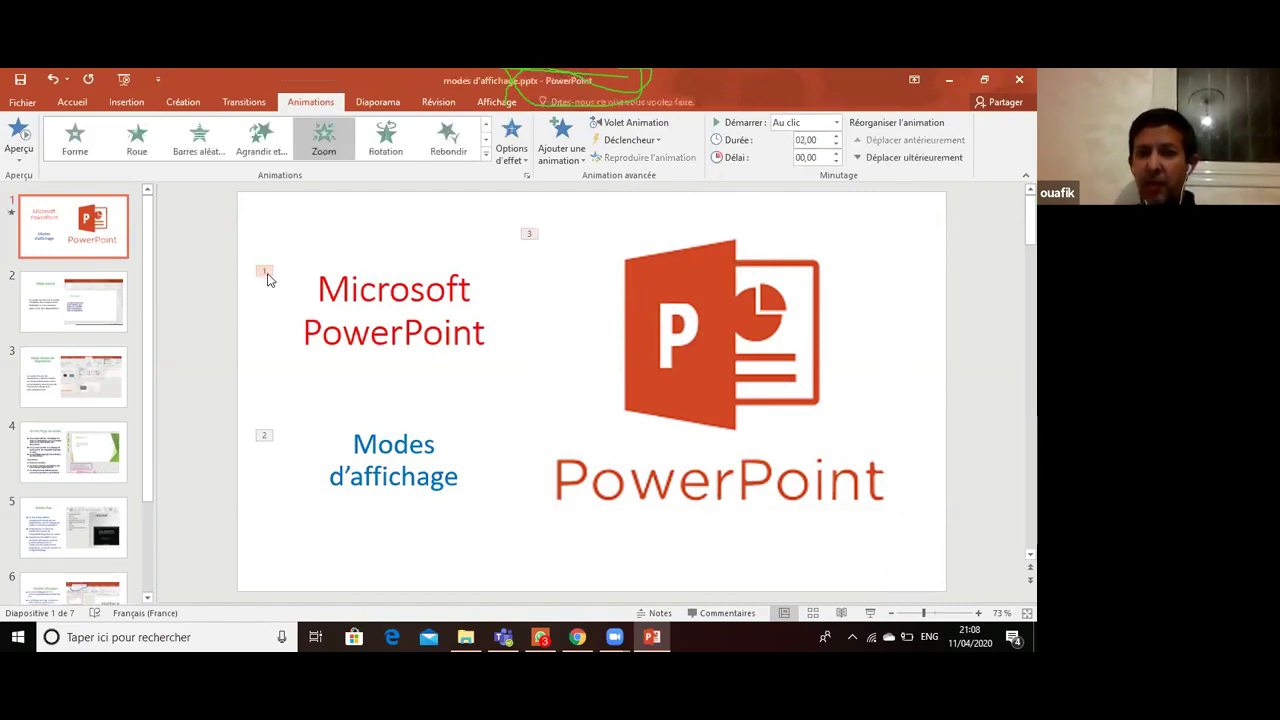
left_click(818, 140)
type("03")
scroll(805, 140, "up", 4)
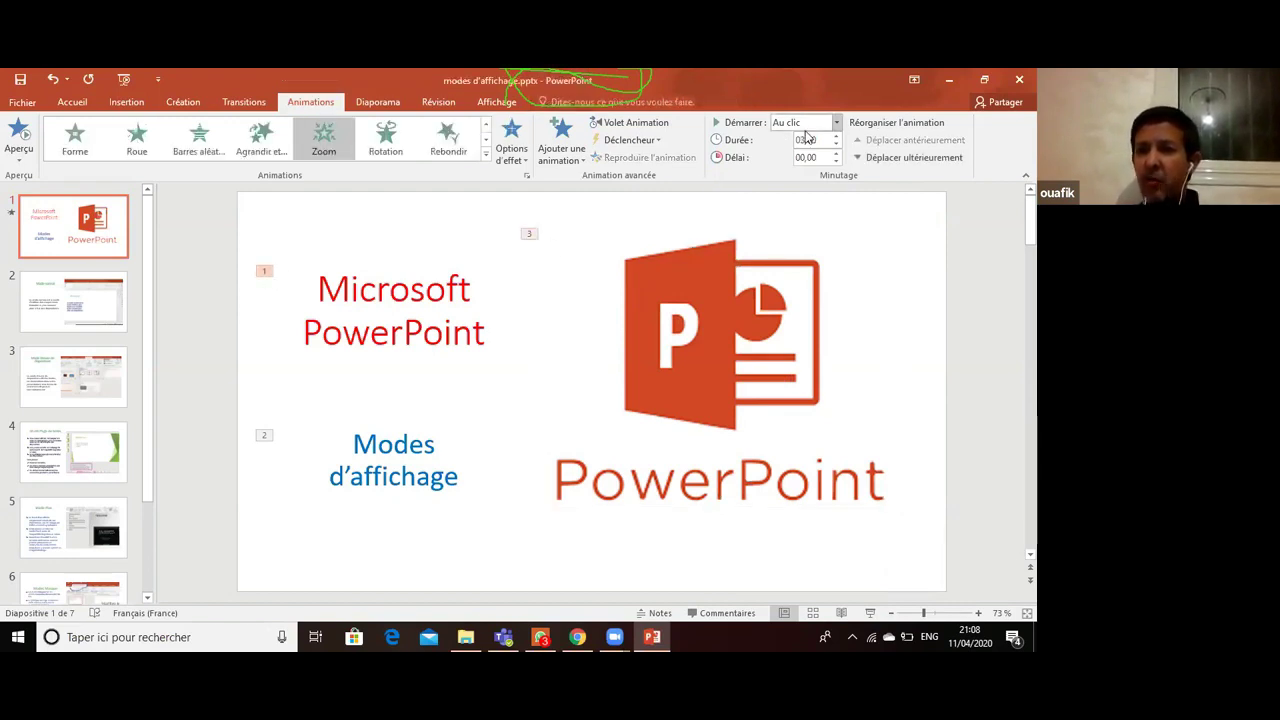
left_click(267, 439)
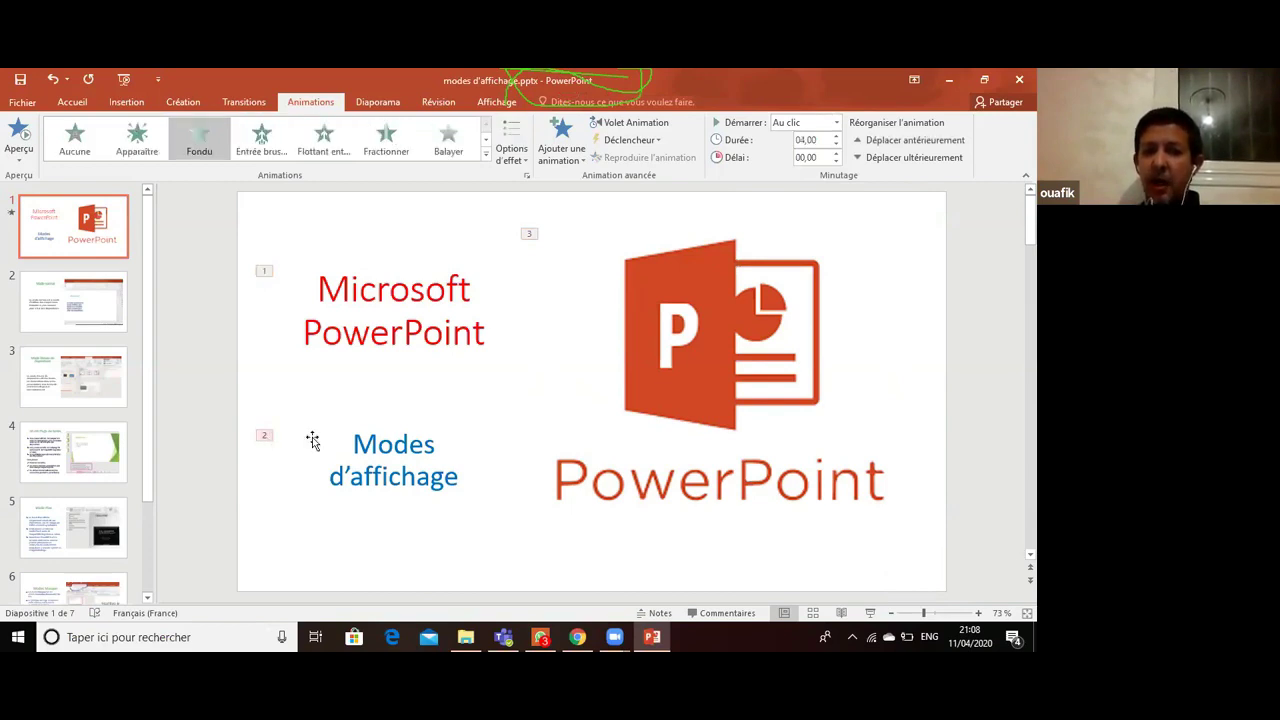
left_click(530, 235)
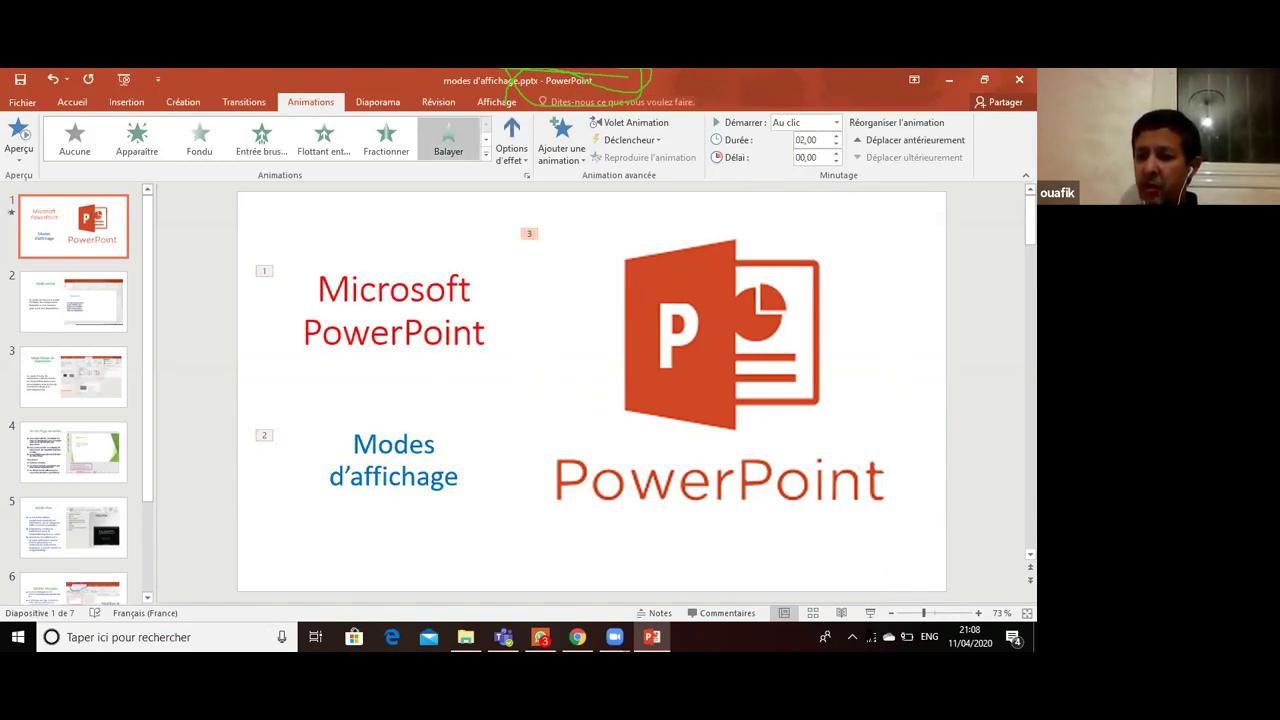
left_click(870, 613)
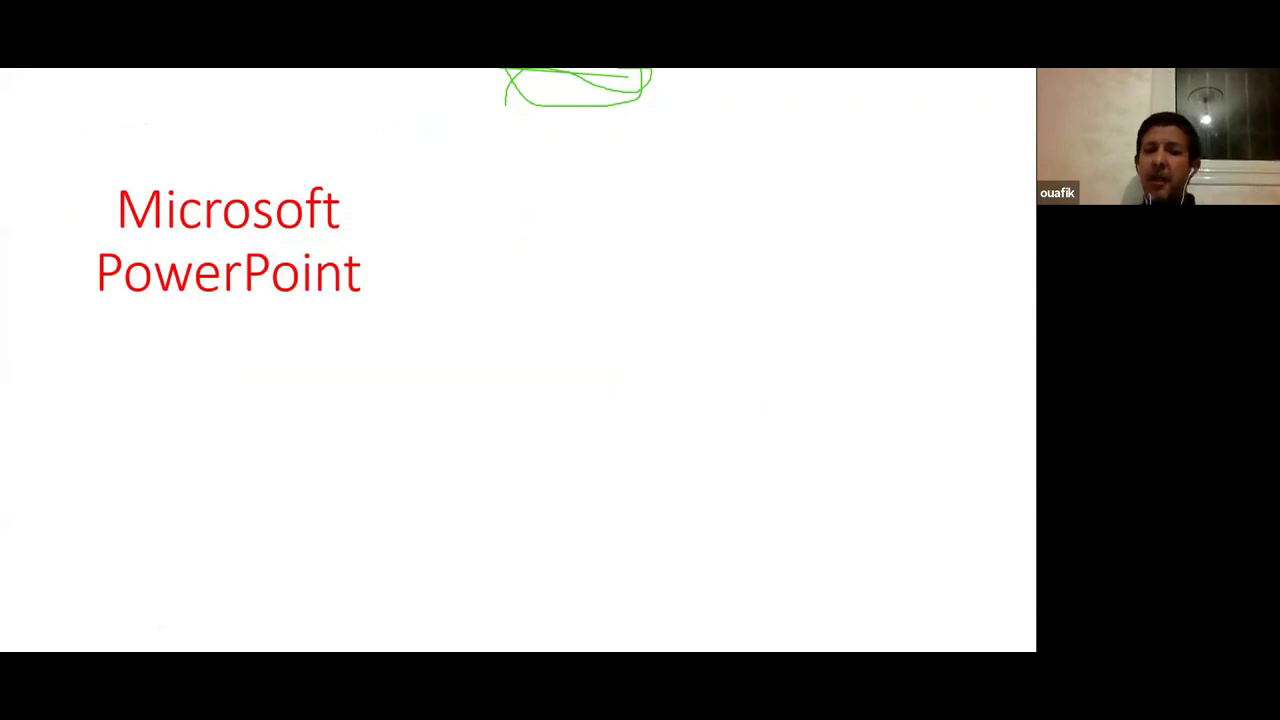
key("Right")
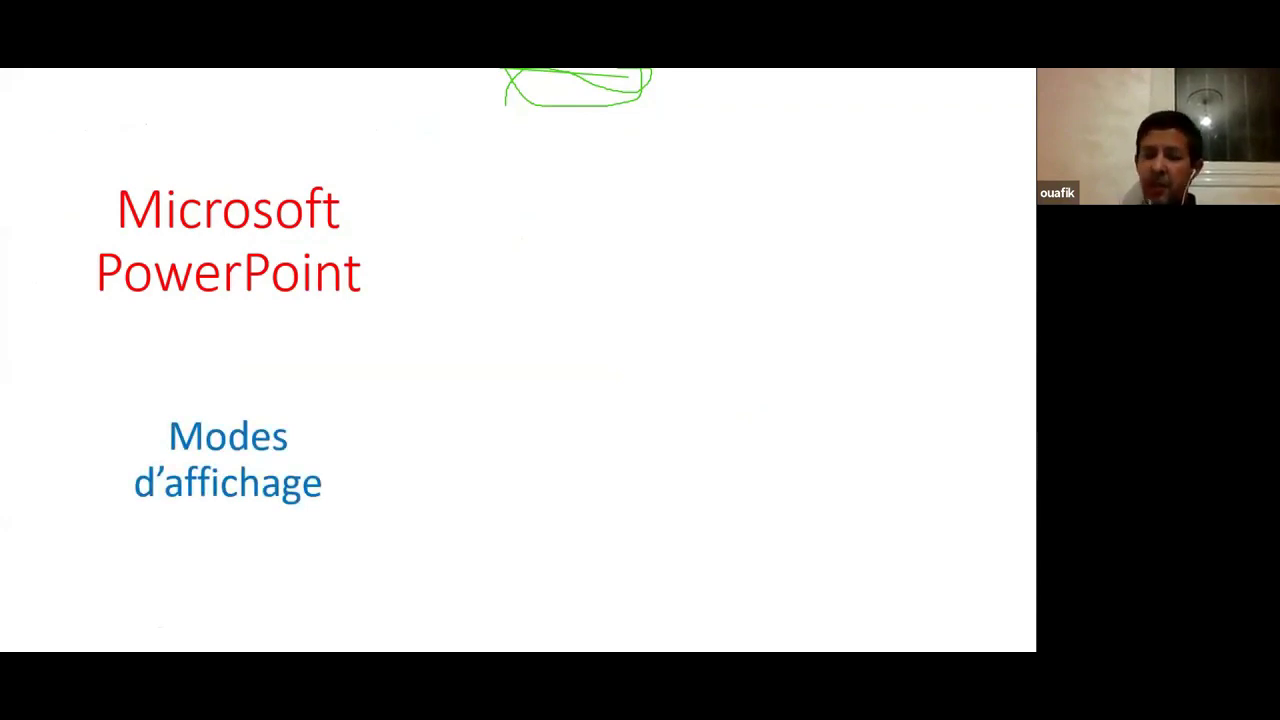
key("Right")
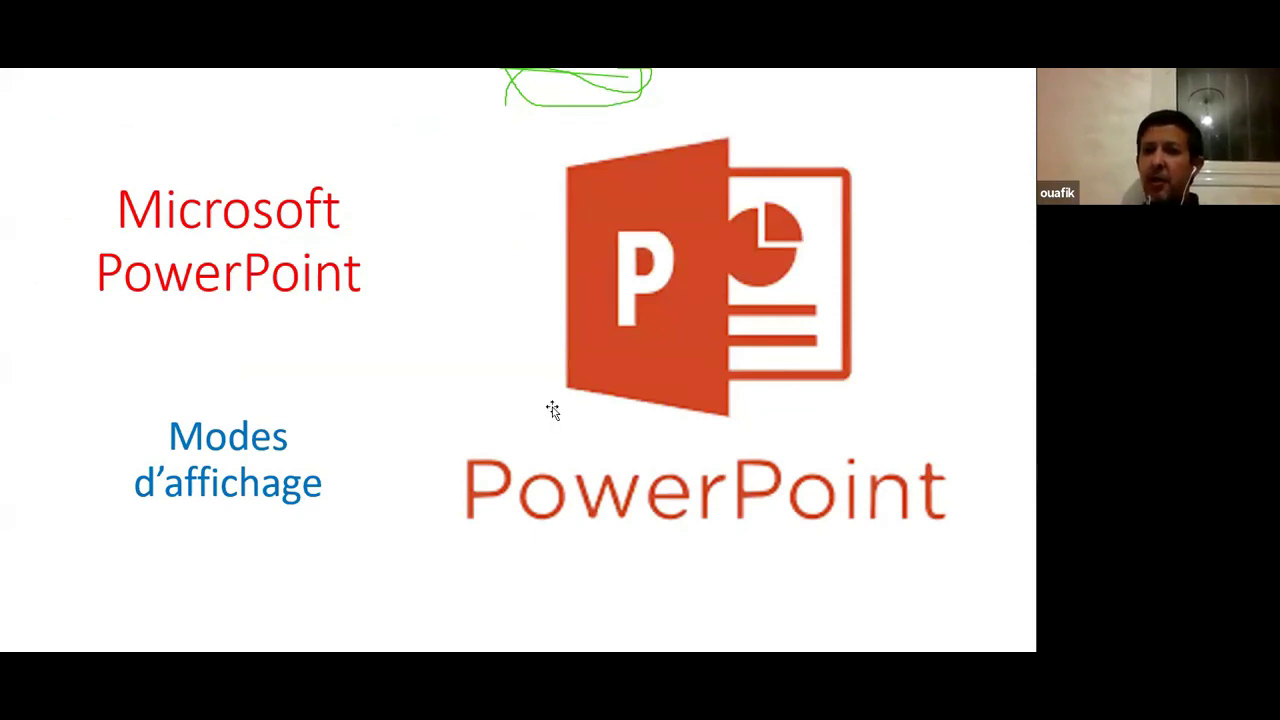
key("Escape")
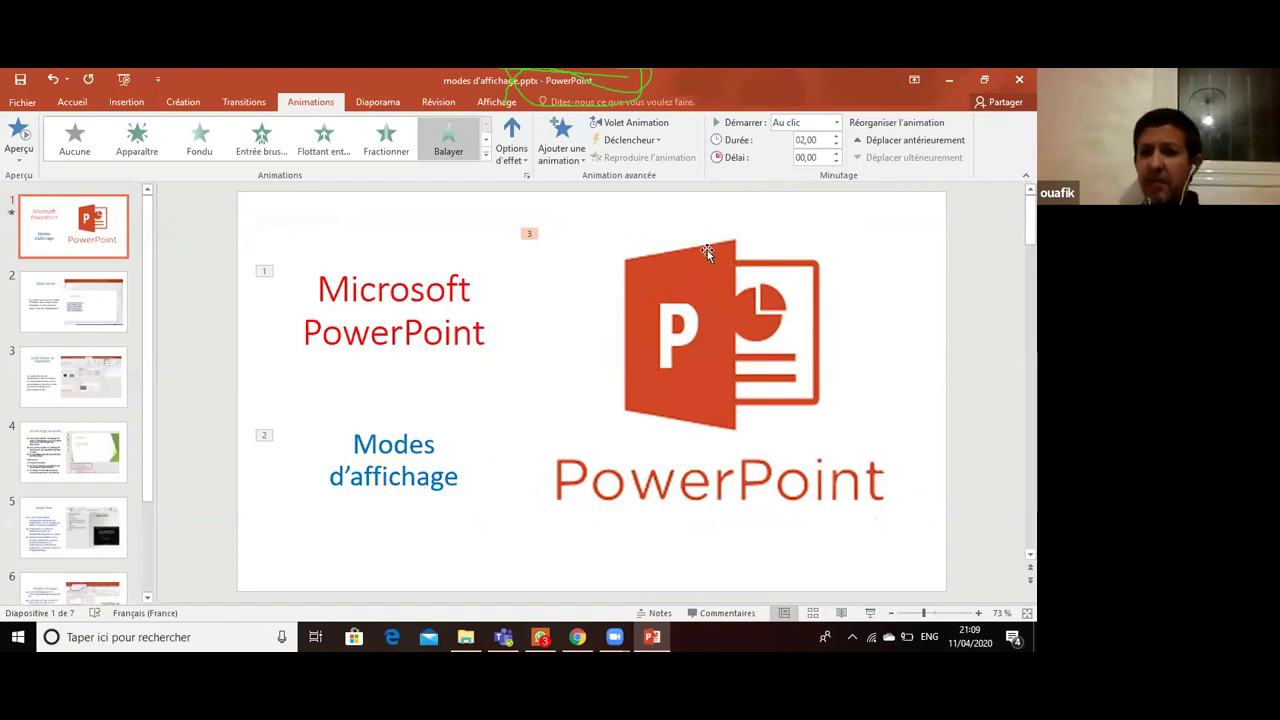
- Collapse and restore the ribbon, returning to Animations with the title's animation selected
left_click(836, 124)
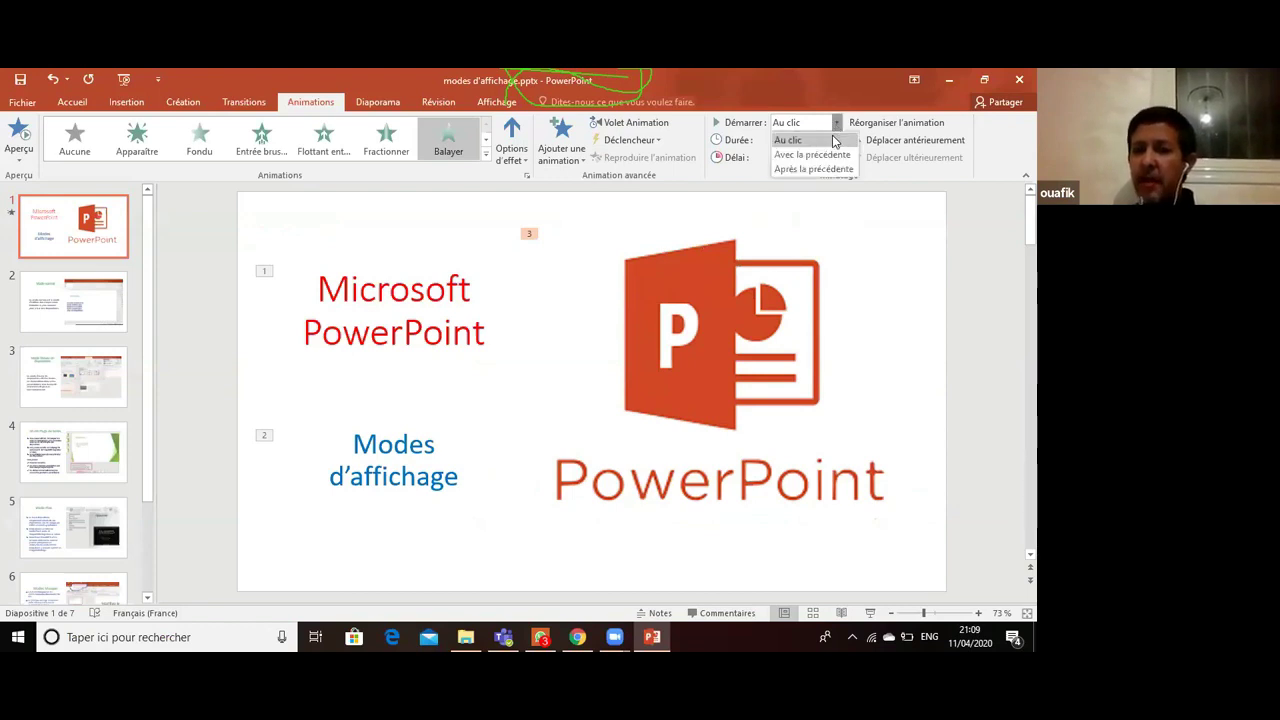
left_click(266, 278)
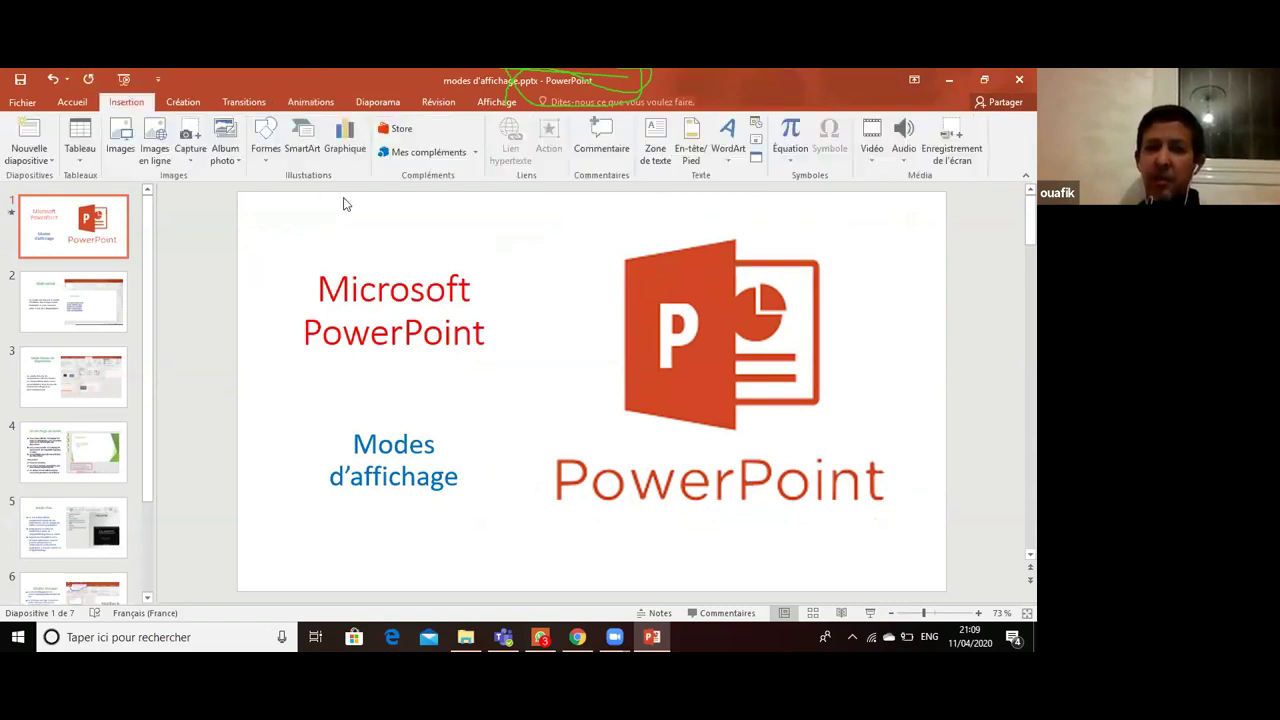
key("ctrl+F1")
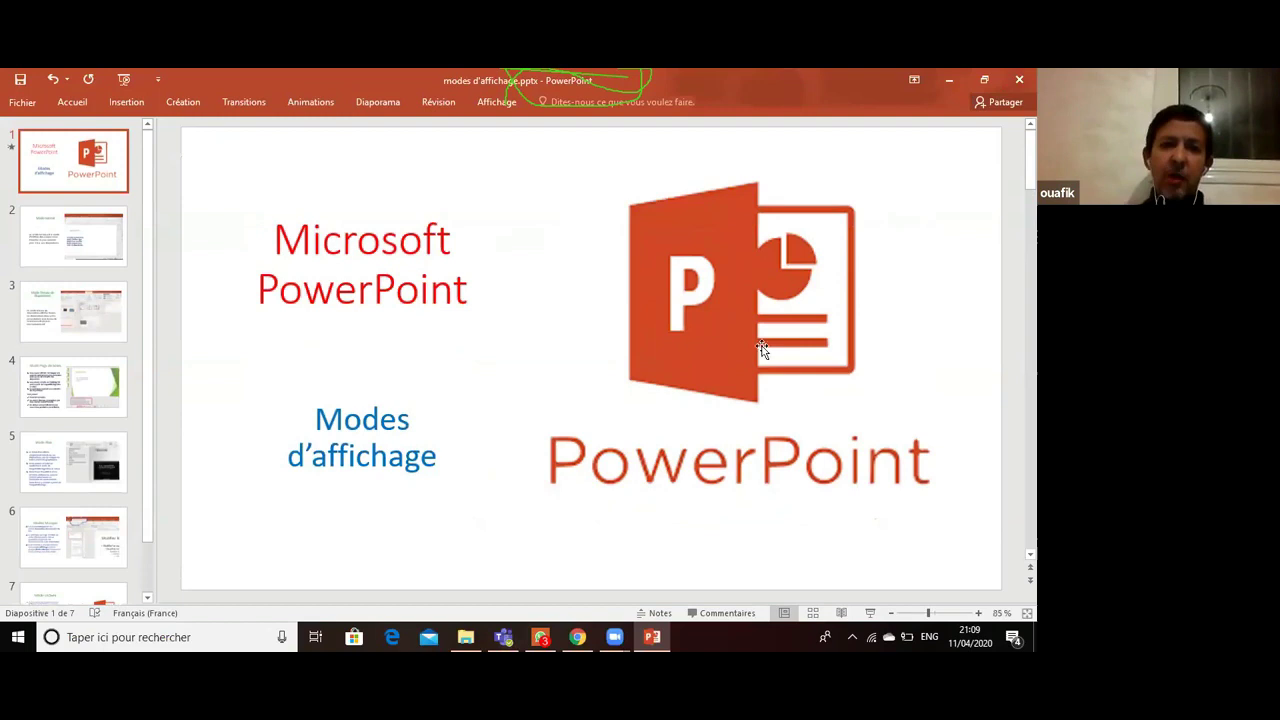
double_click(490, 104)
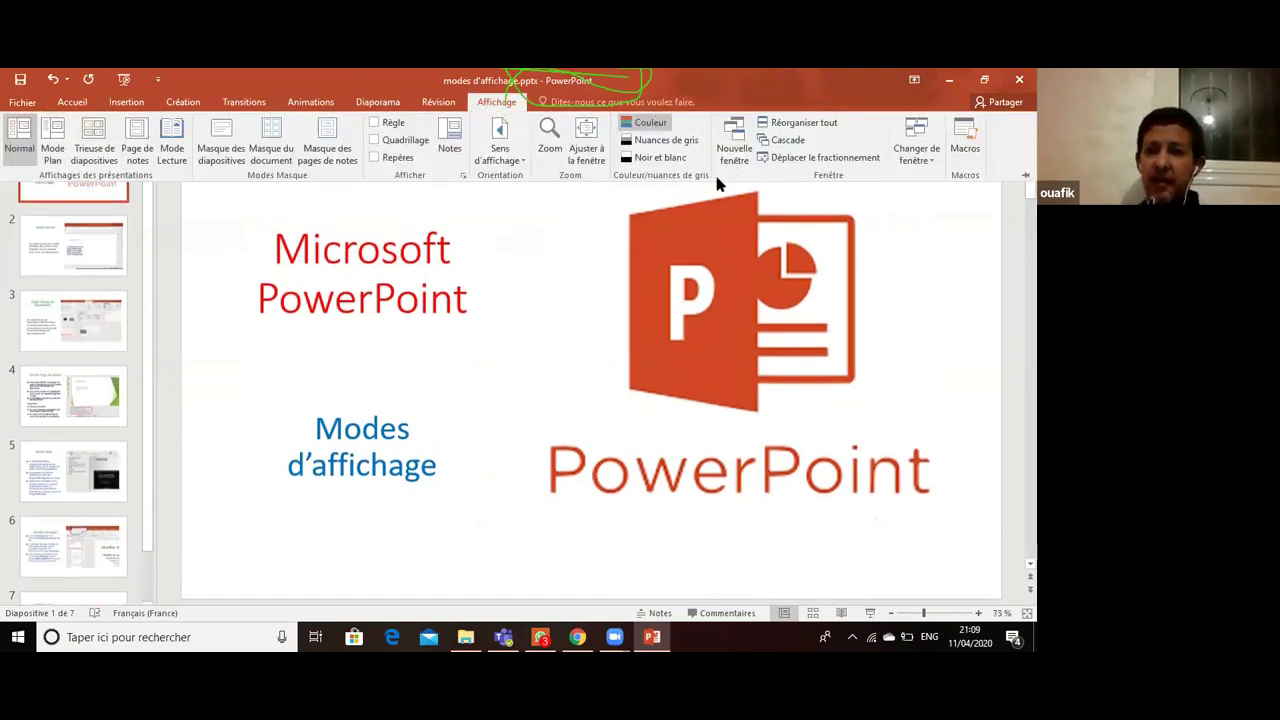
left_click(305, 108)
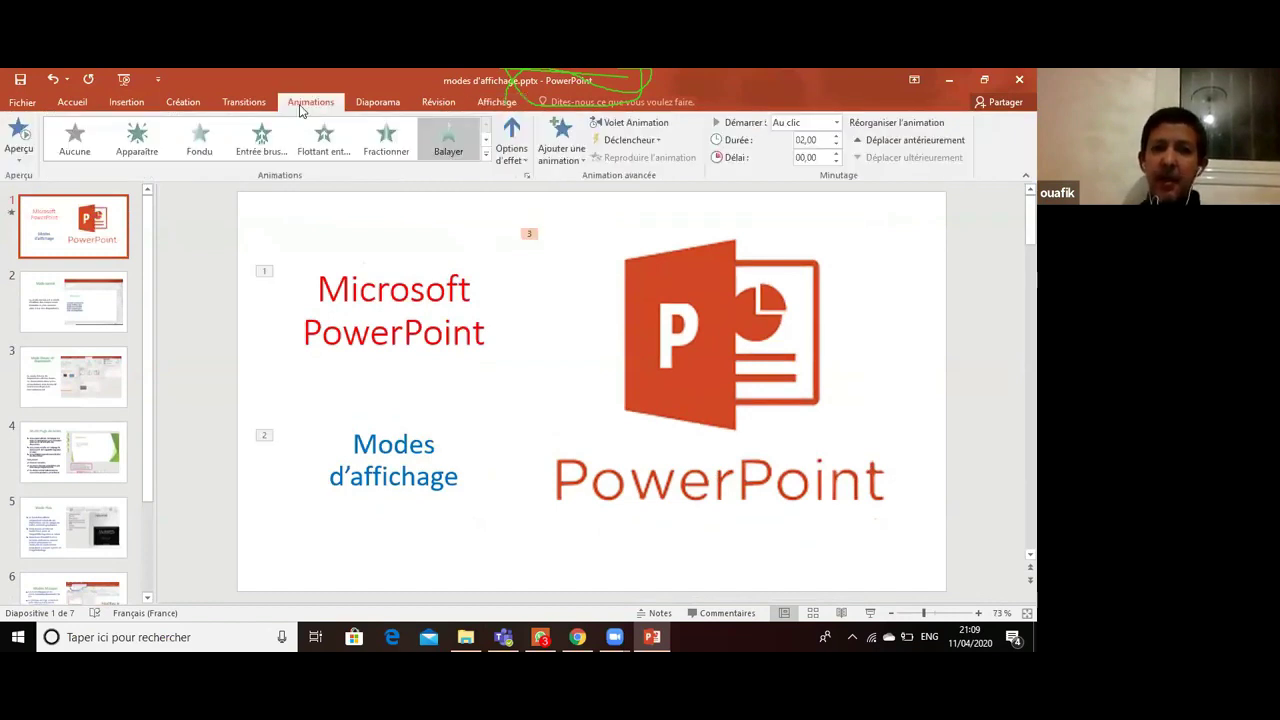
- Set the subtitle fade and the logo wipe to start Après la précédente
left_click(269, 437)
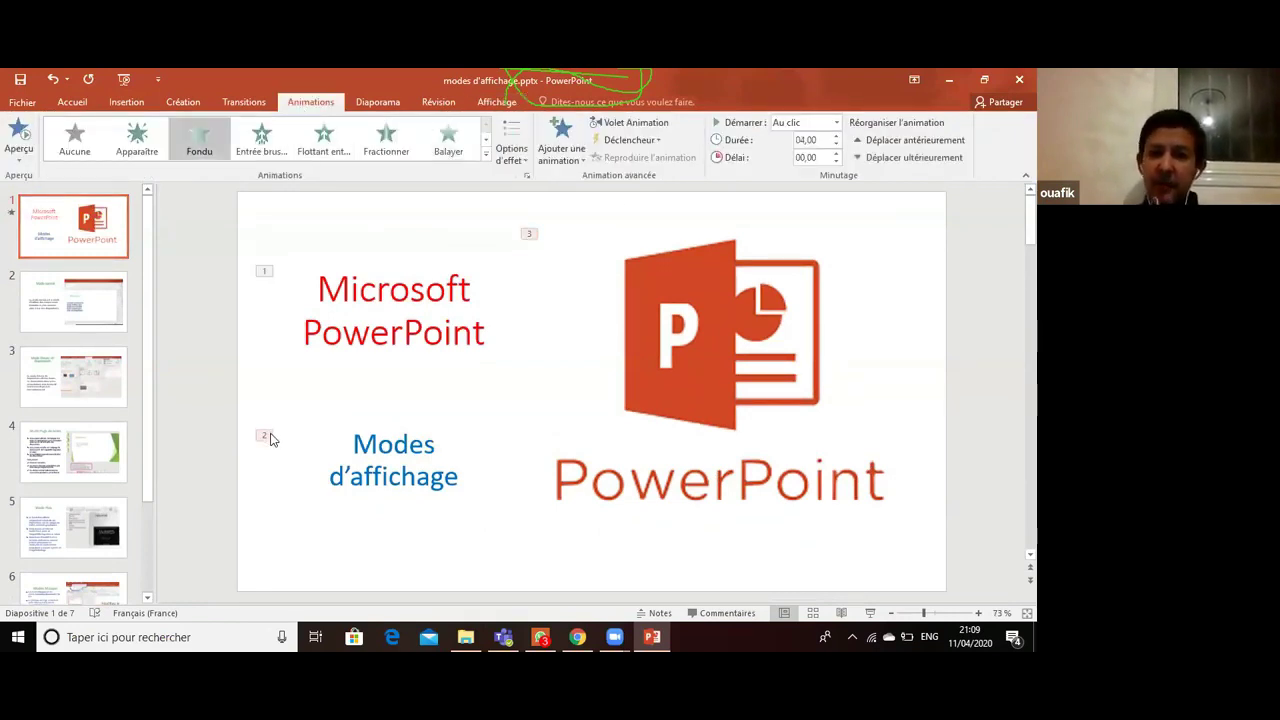
left_click(837, 124)
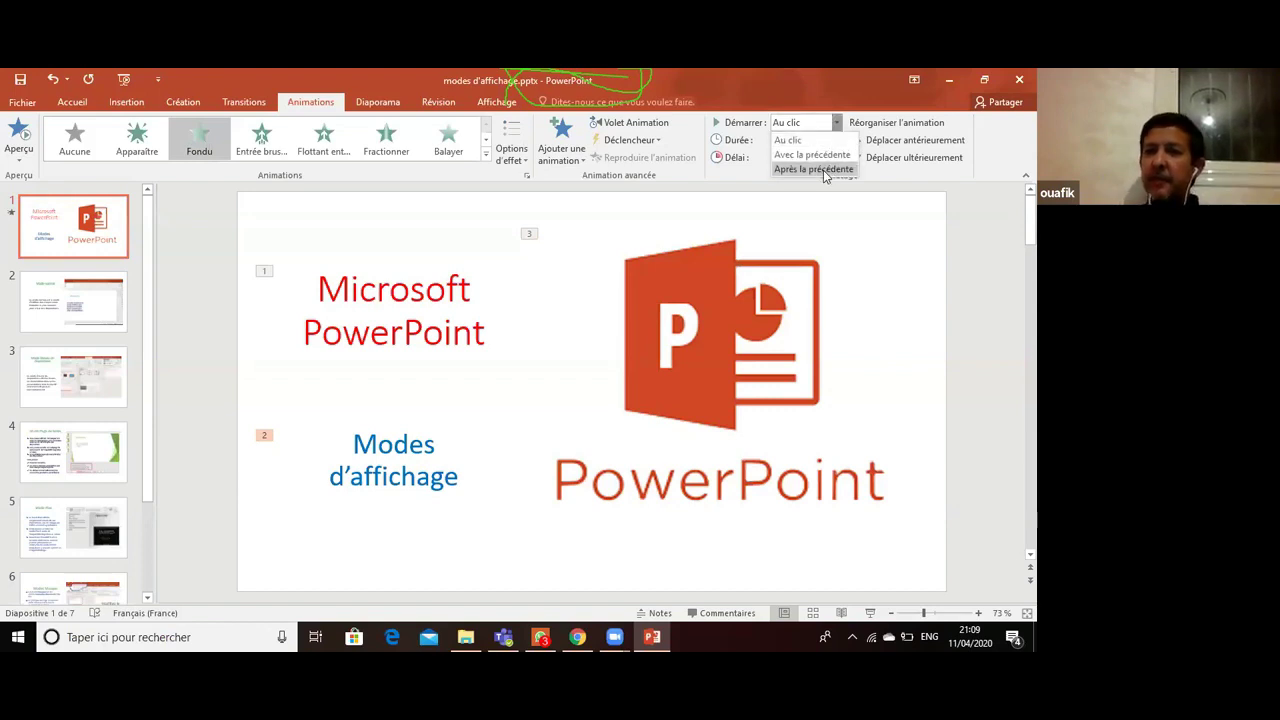
left_click(825, 170)
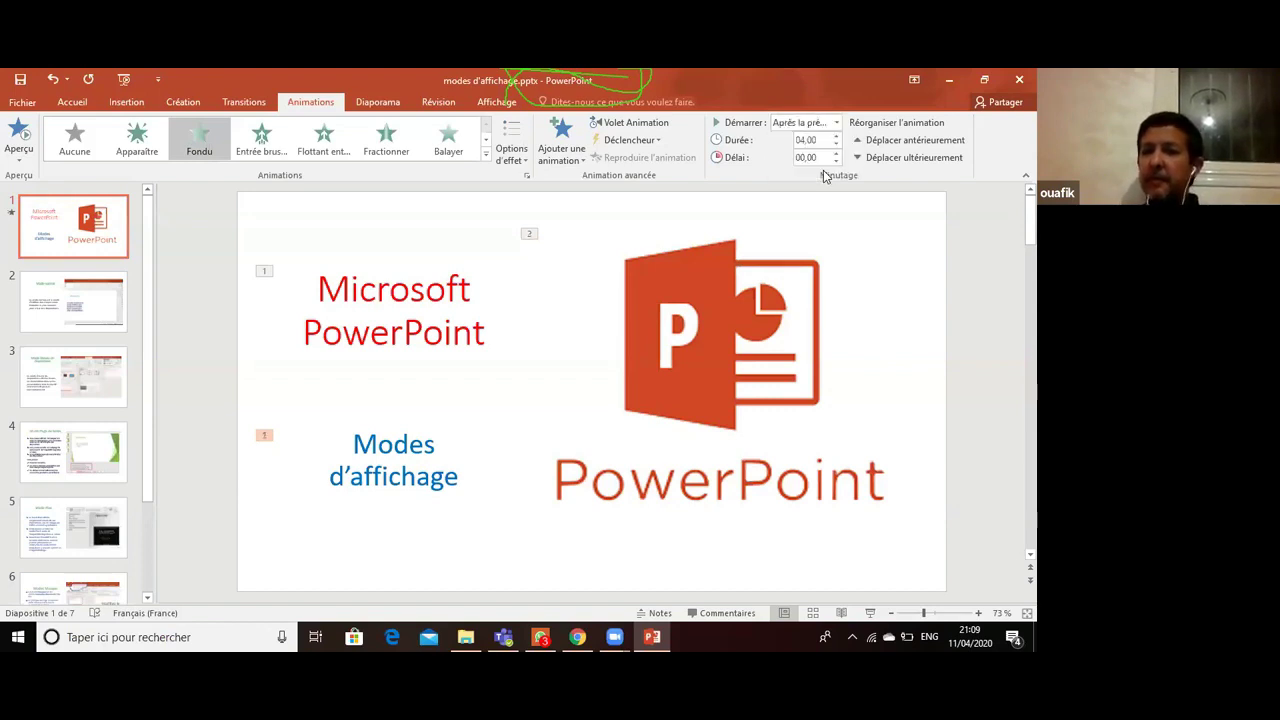
left_click(531, 236)
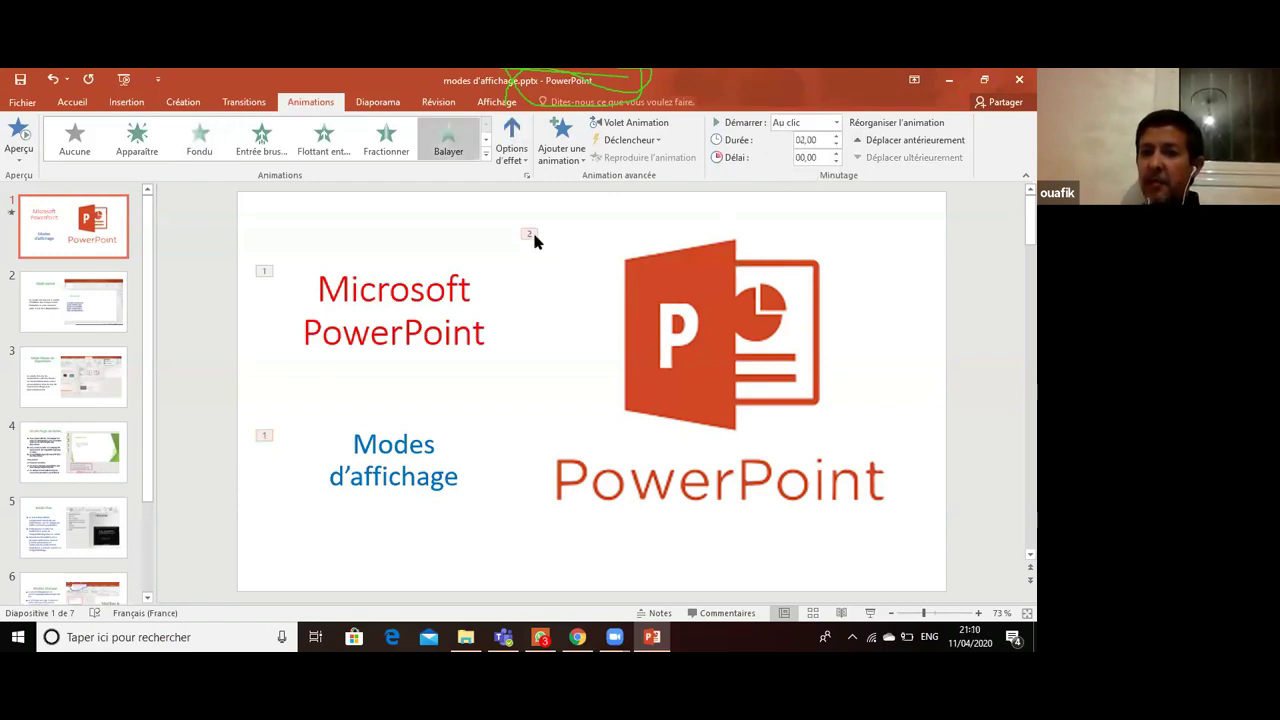
left_click(837, 124)
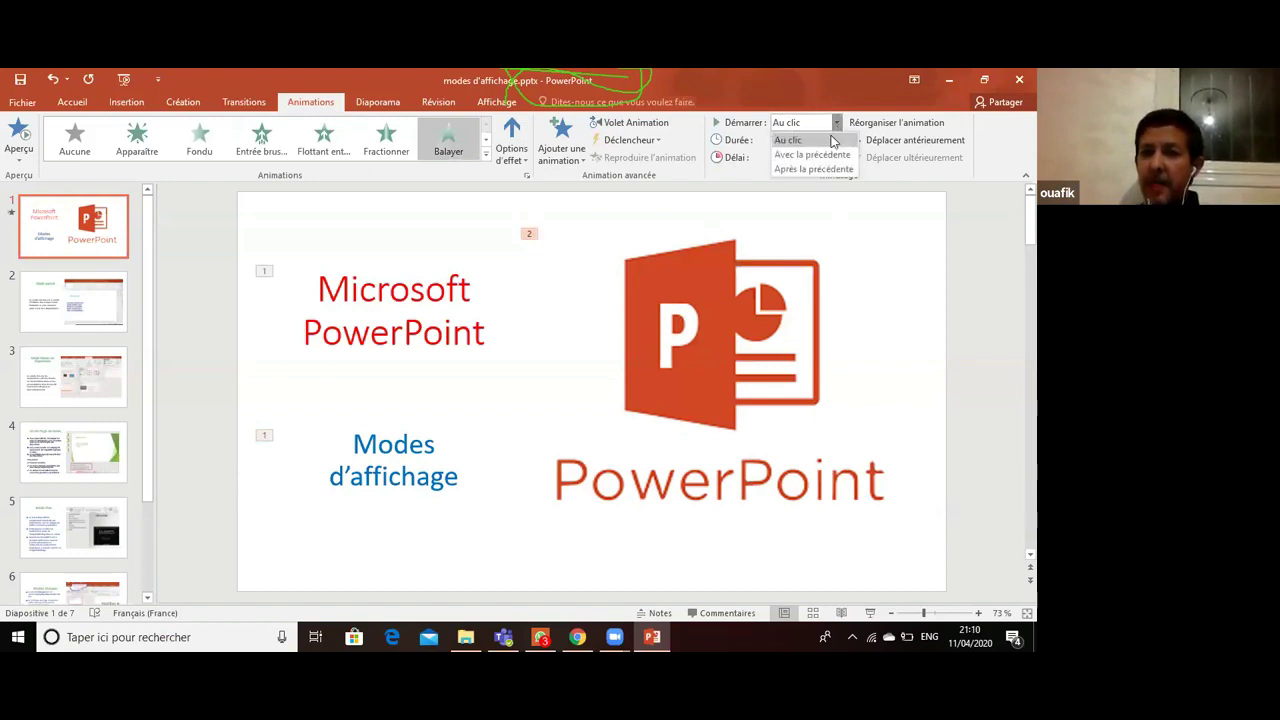
left_click(810, 170)
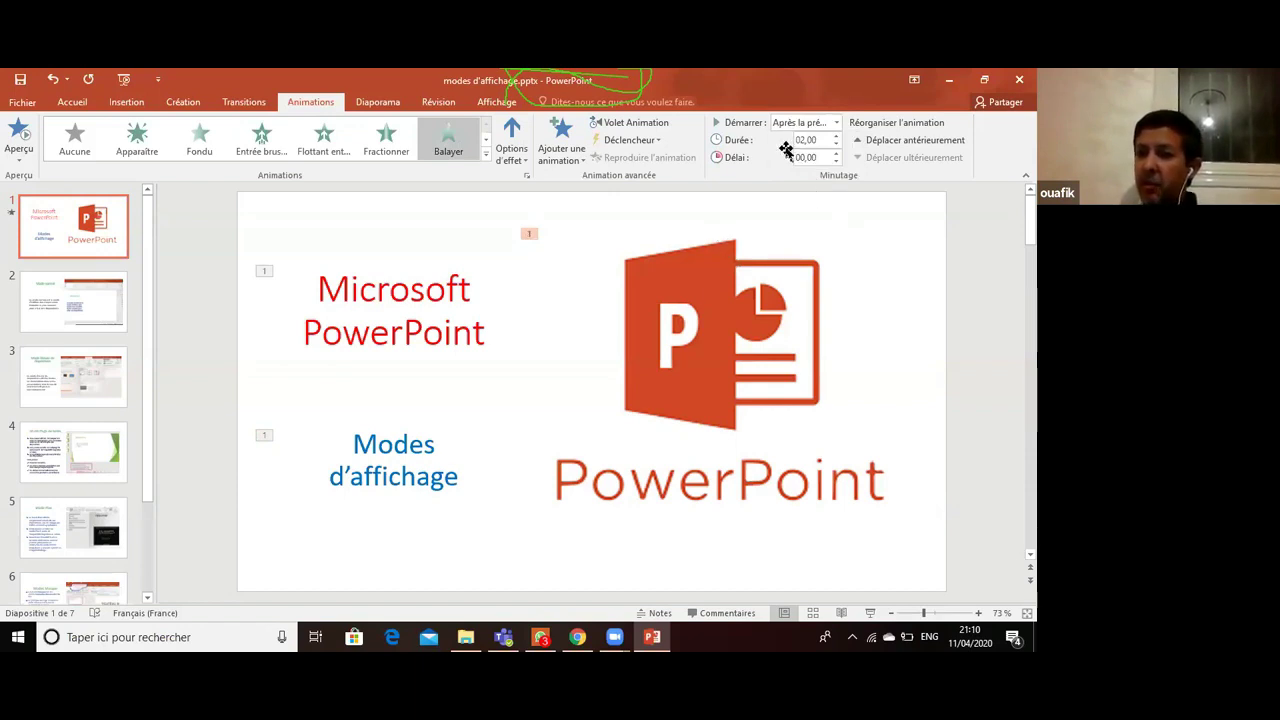
- Raise the subtitle fade's Délai to 02,00
left_click(264, 436)
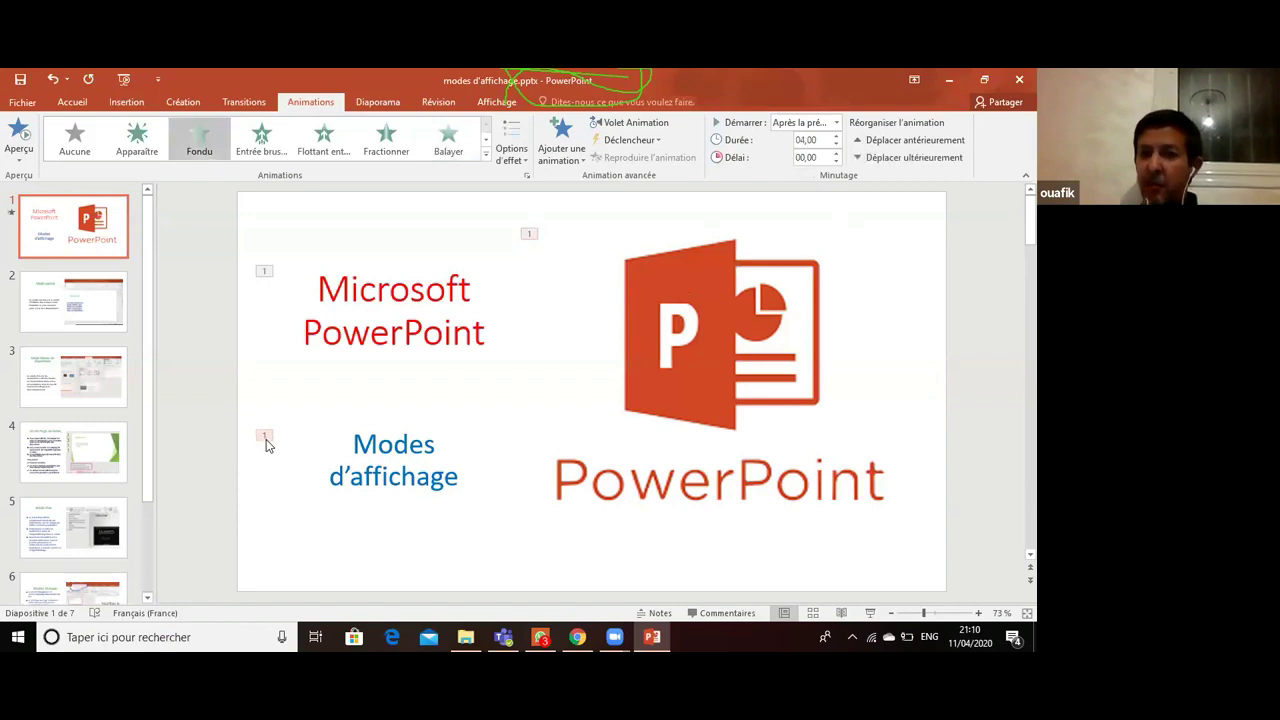
left_click(836, 153)
left_click(836, 153)
left_click(836, 153)
left_click(836, 153)
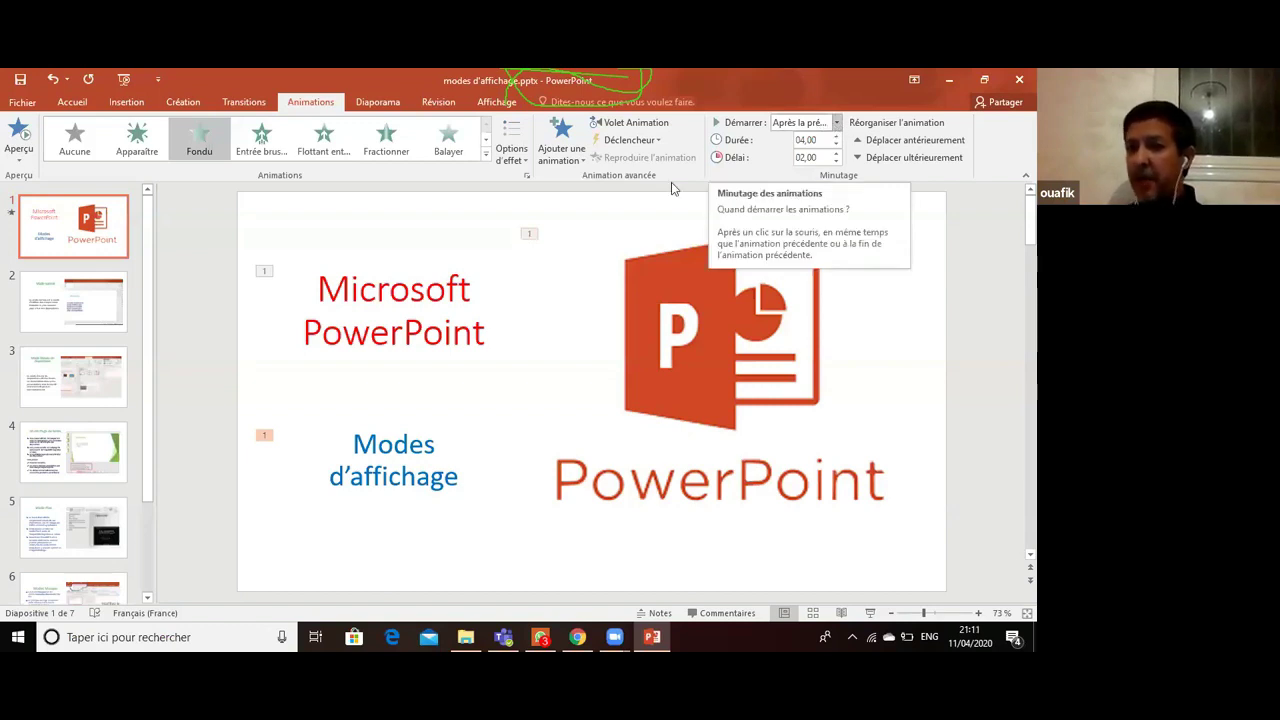
left_click(265, 437)
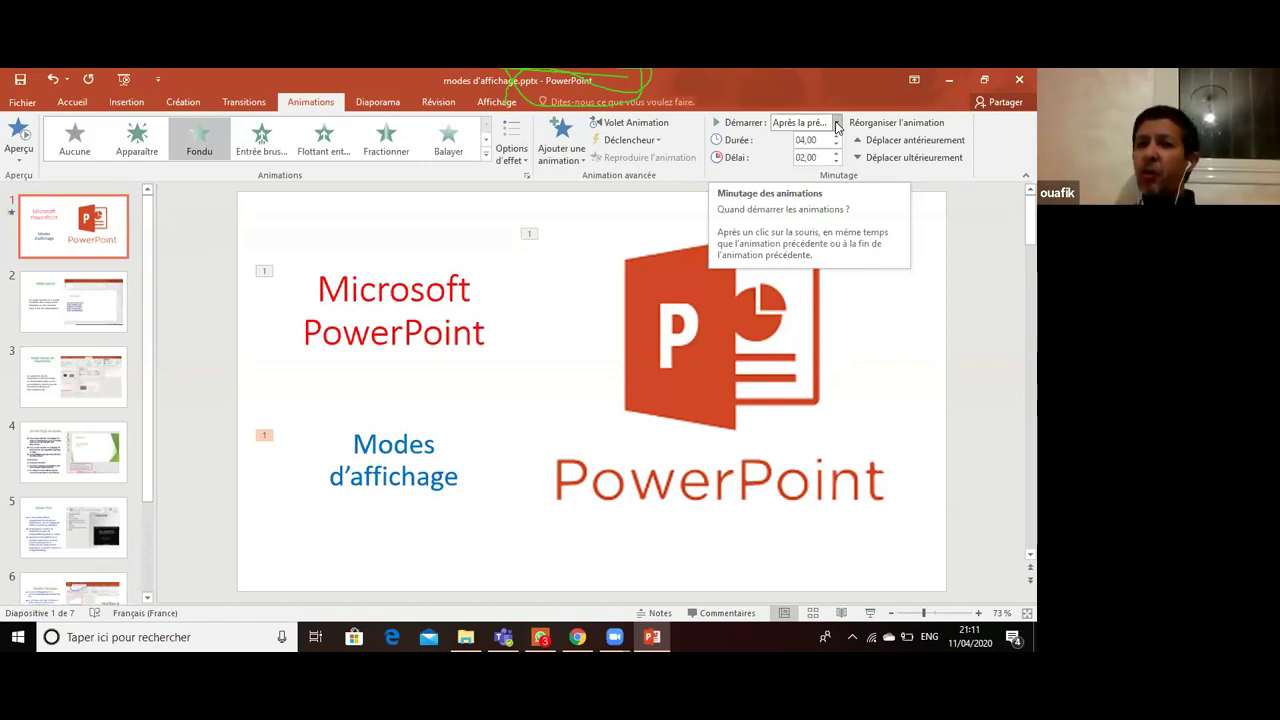
left_click(837, 122)
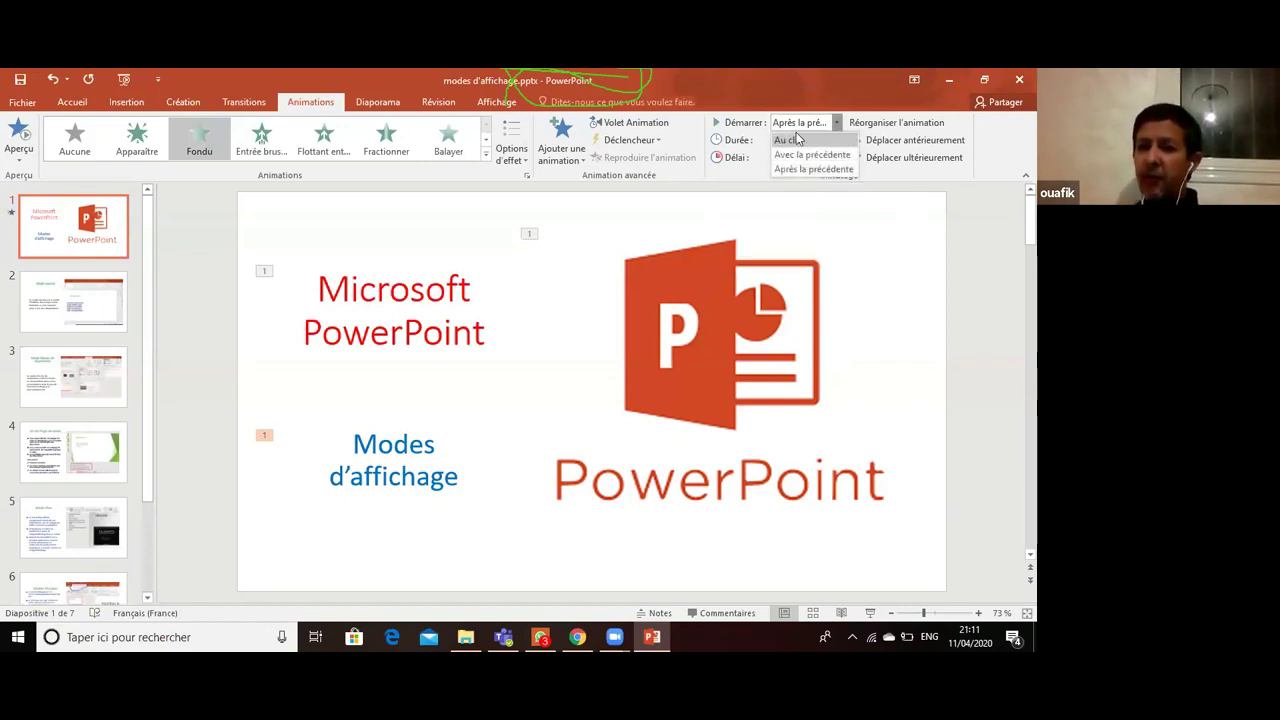
left_click(797, 141)
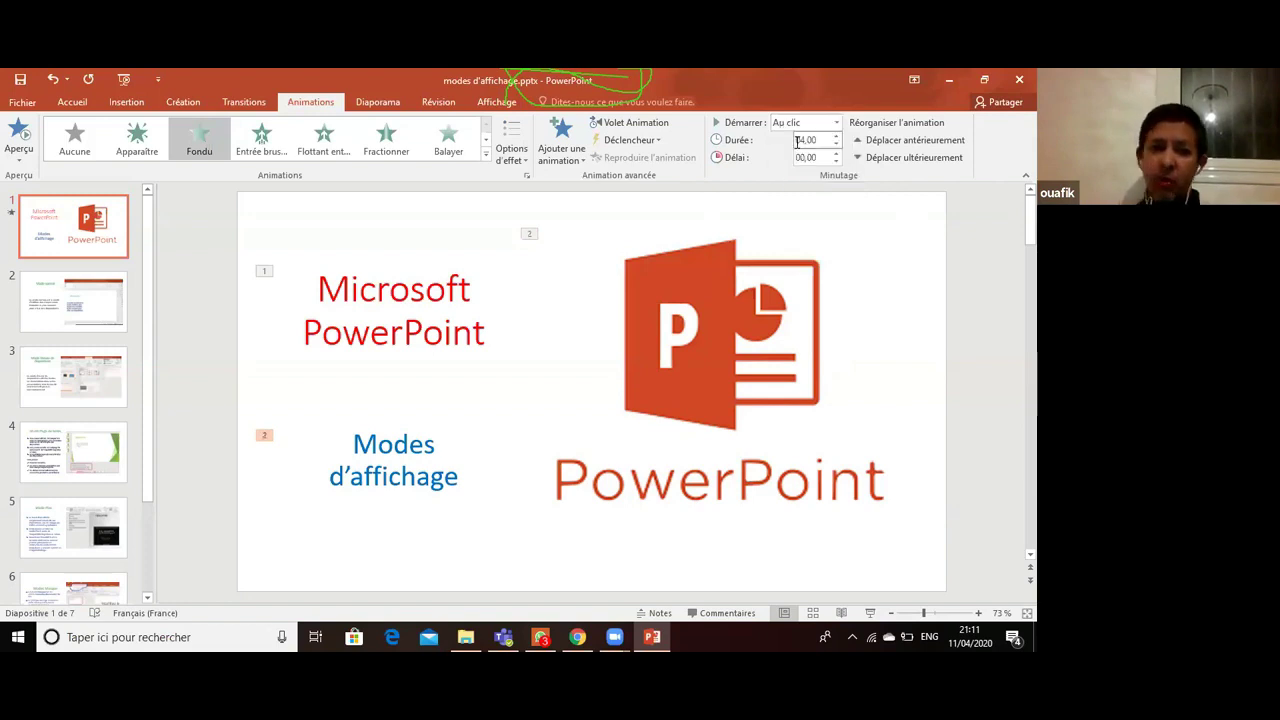
left_click(528, 238)
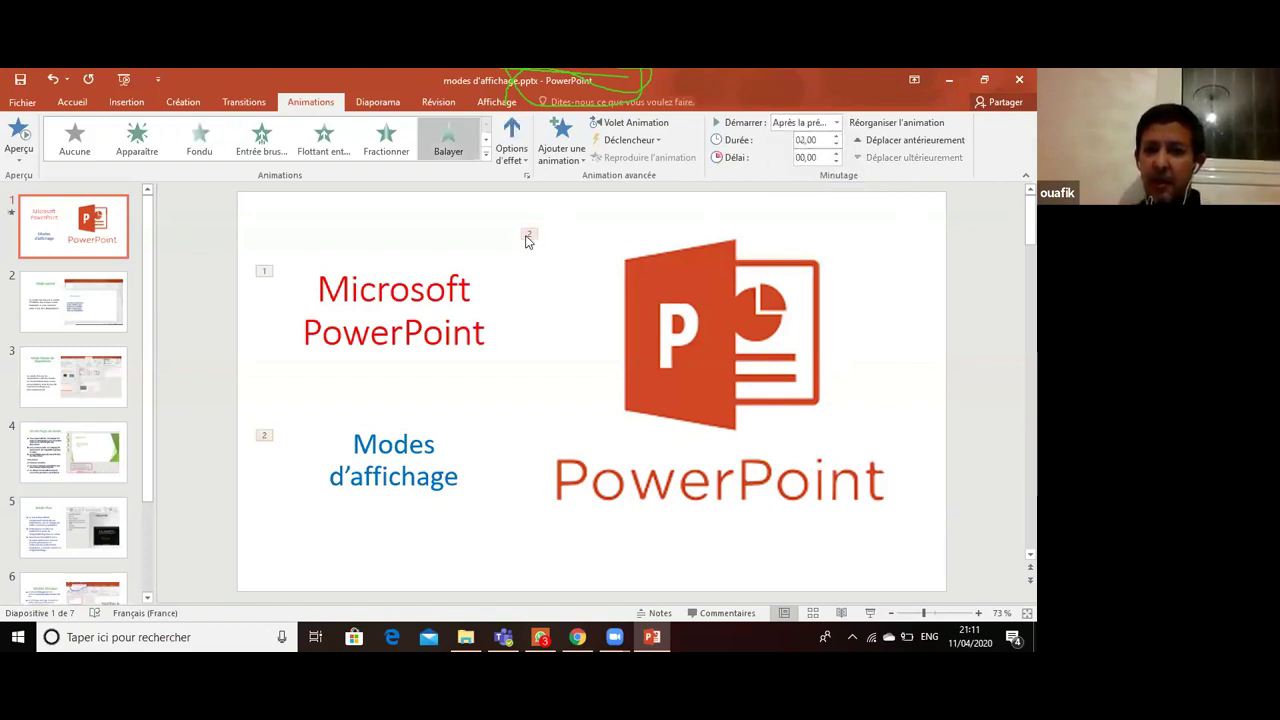
left_click(837, 122)
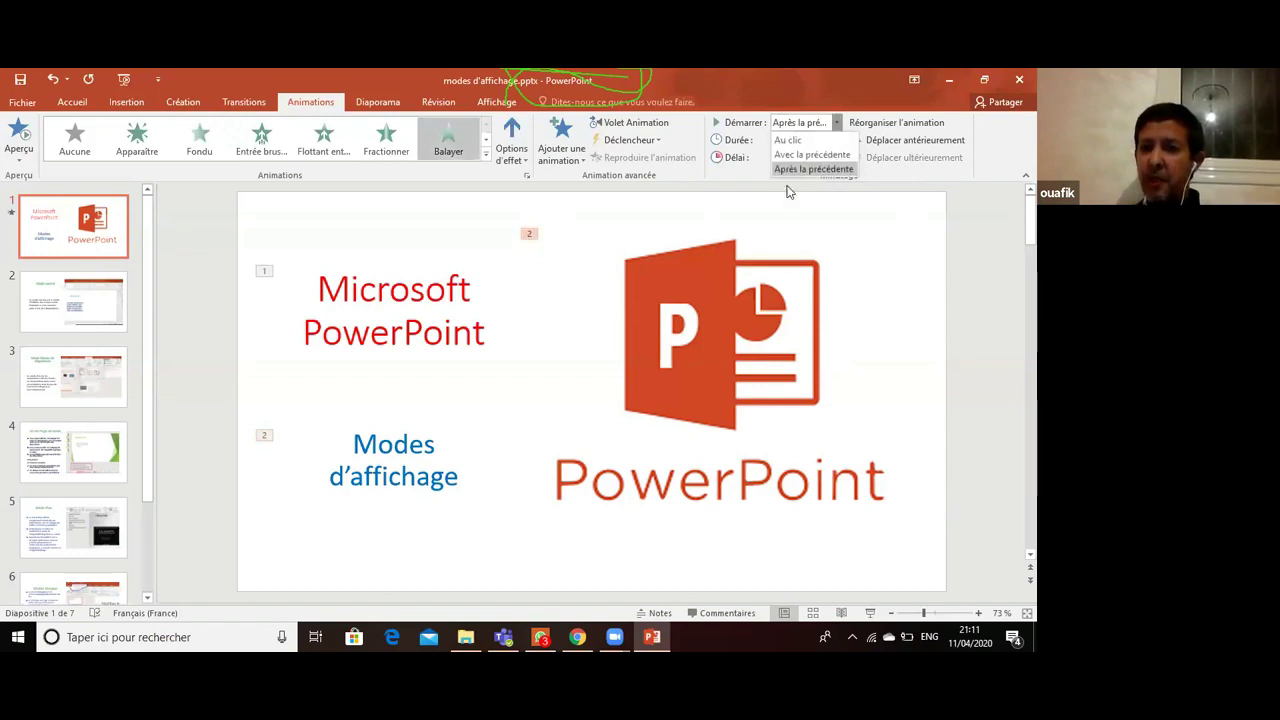
left_click(787, 140)
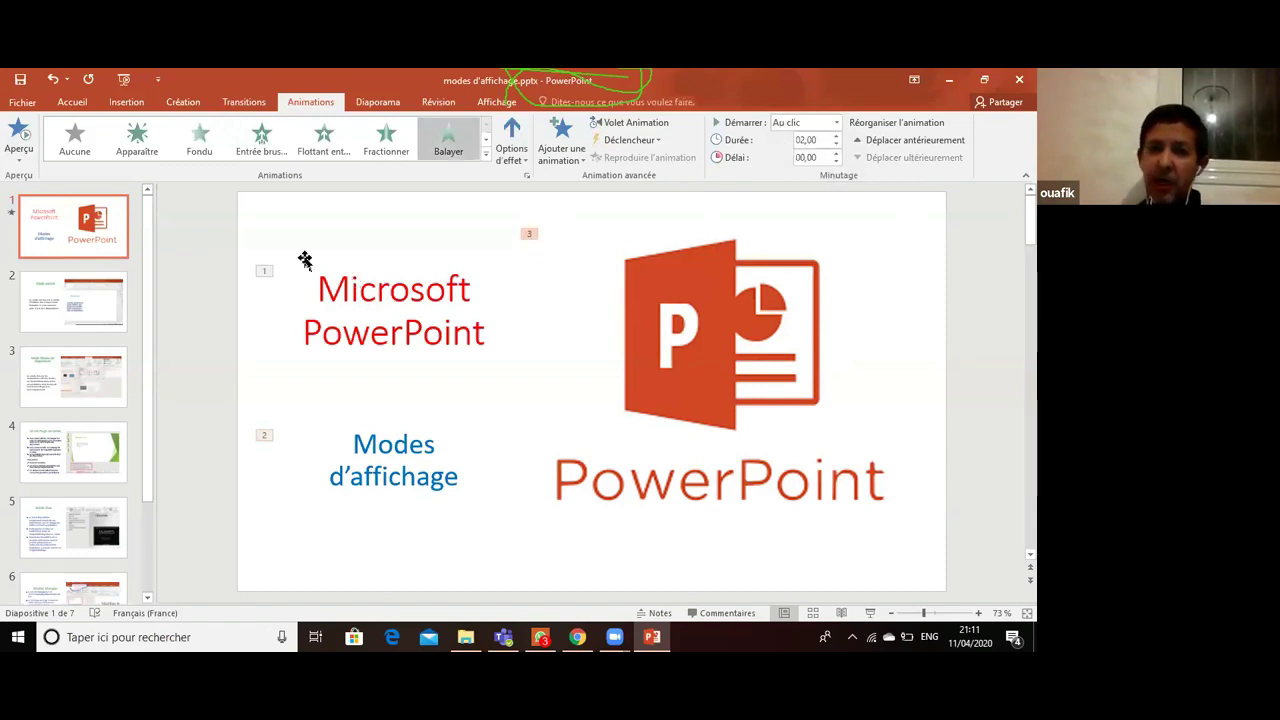
left_click(268, 276)
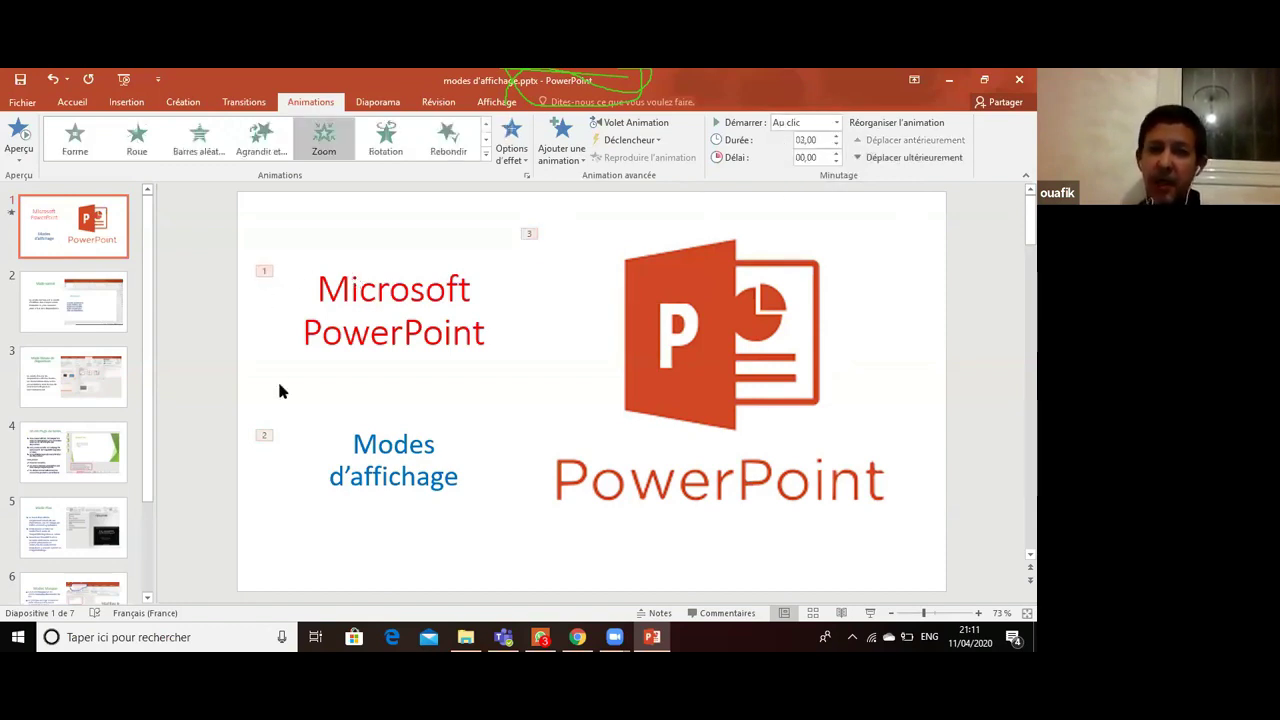
left_click(265, 440)
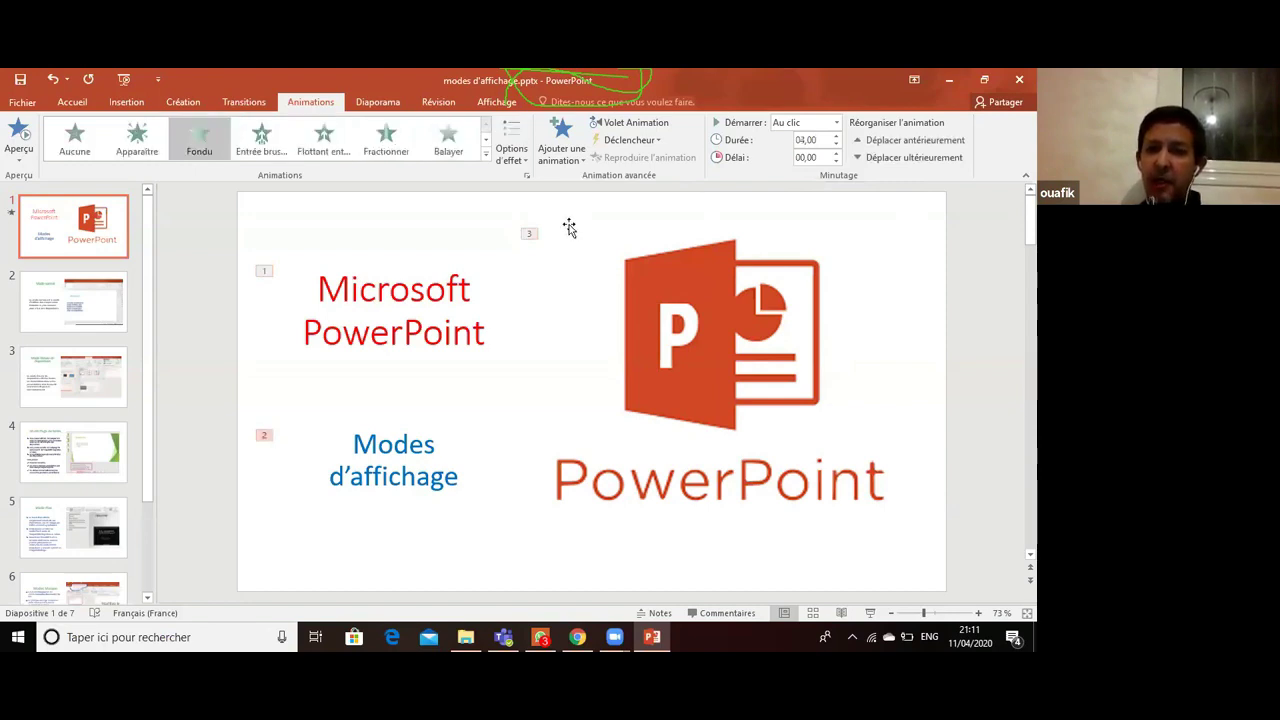
left_click(530, 234)
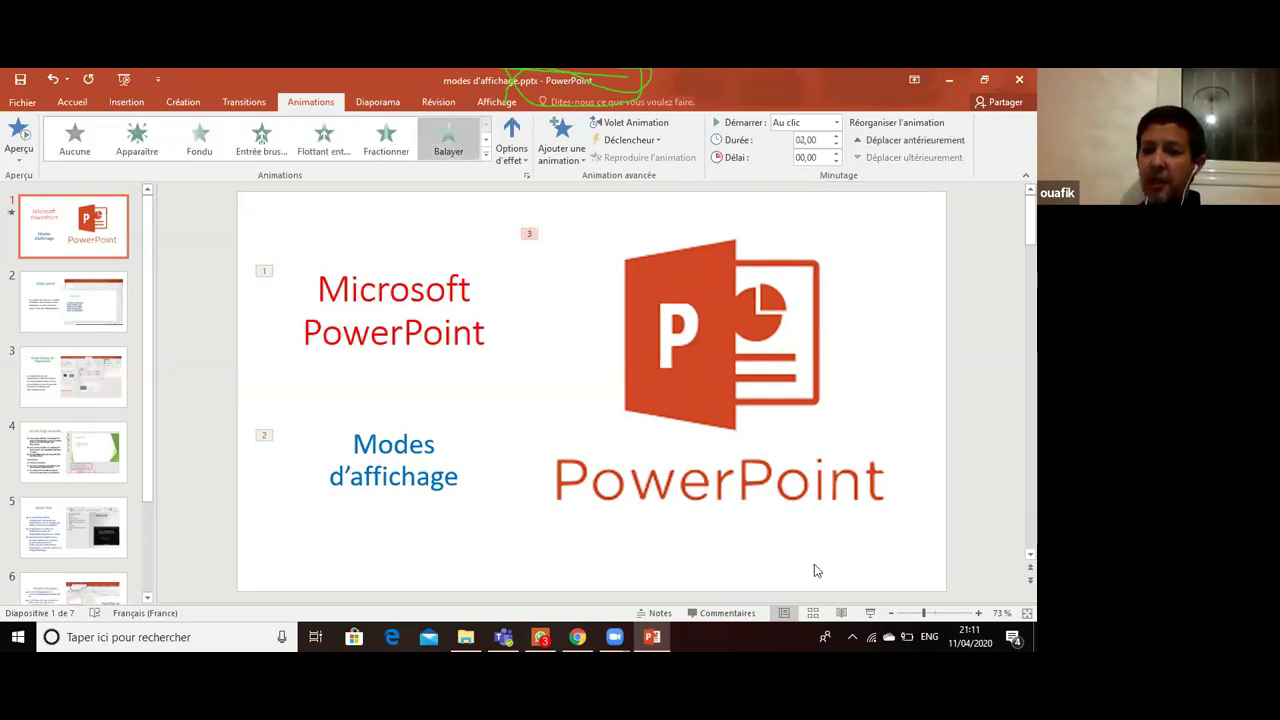
left_click(869, 615)
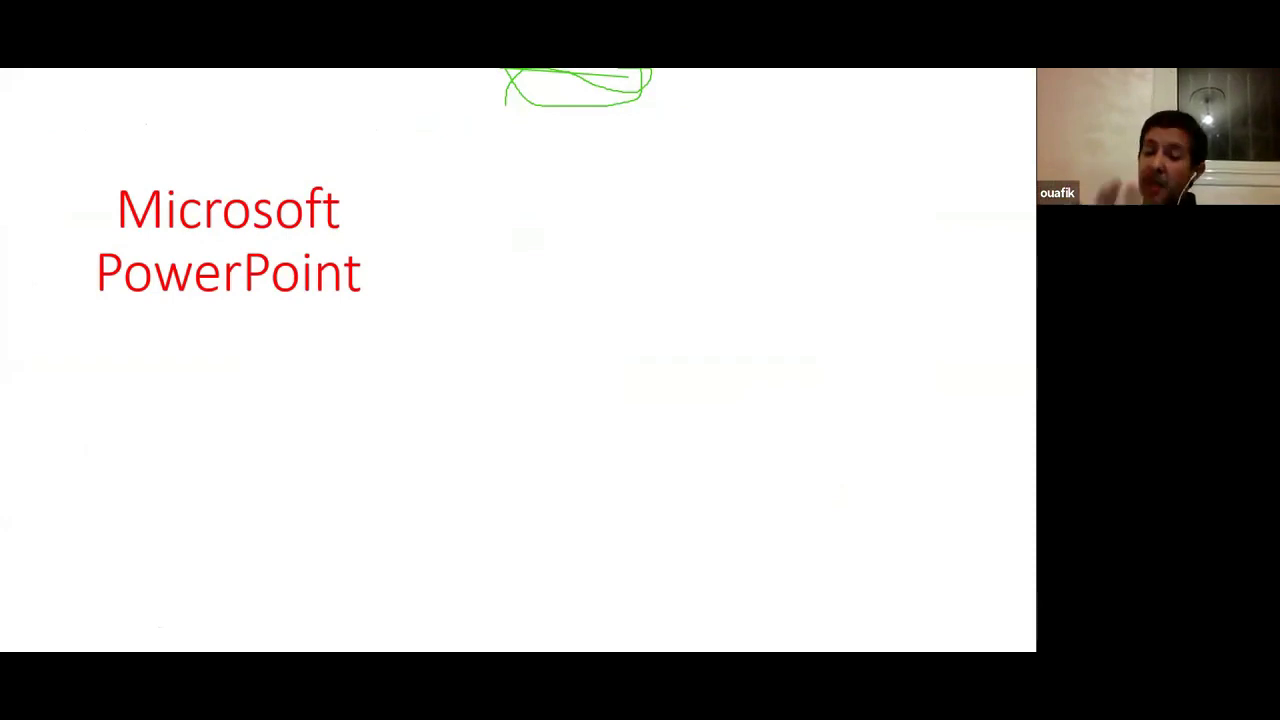
key("Right")
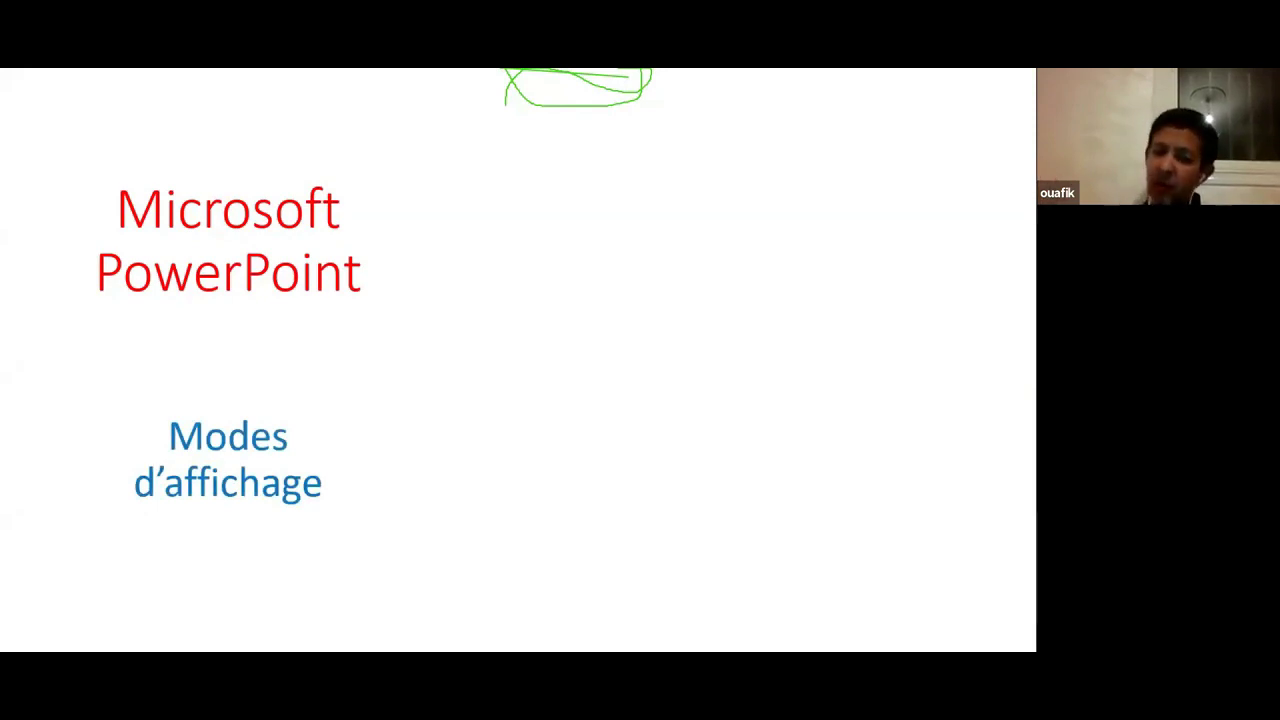
key("Right")
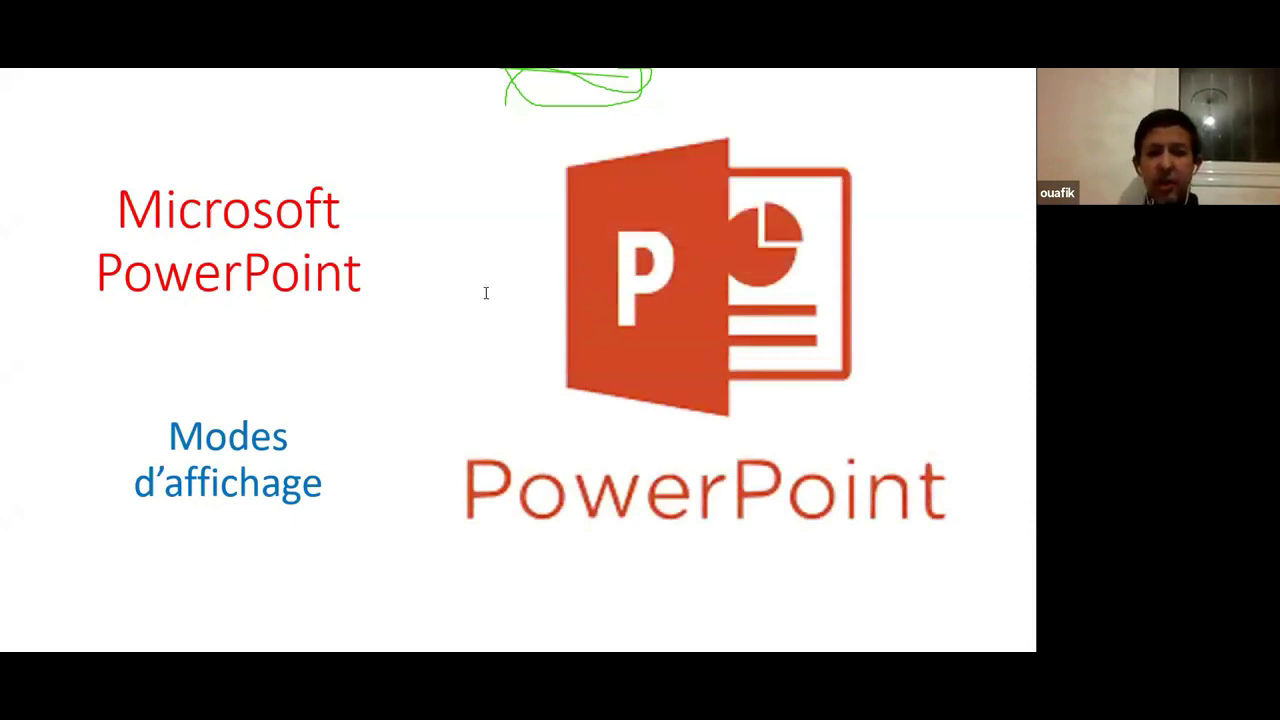
key("Escape")
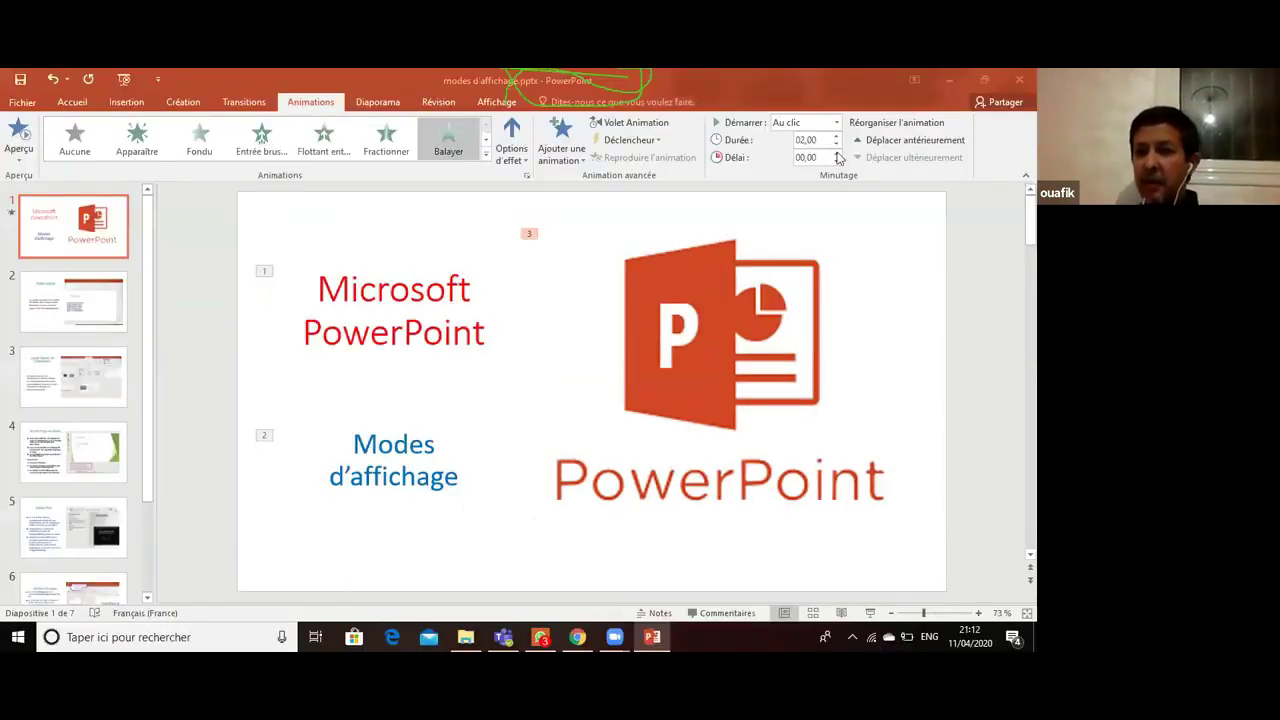
- Set the logo wipe's Délai to 09,50 and start the slide show to check the timing
left_click(838, 155)
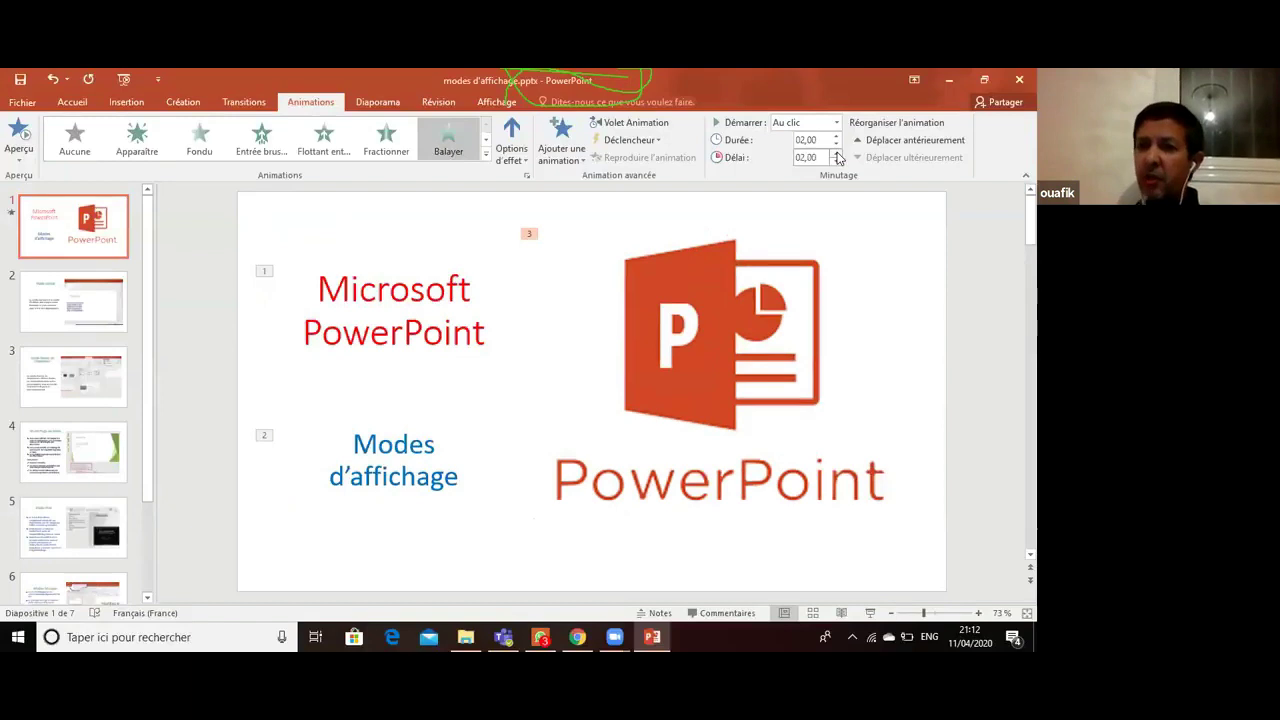
left_click(837, 154)
left_click(838, 159)
left_click(837, 154)
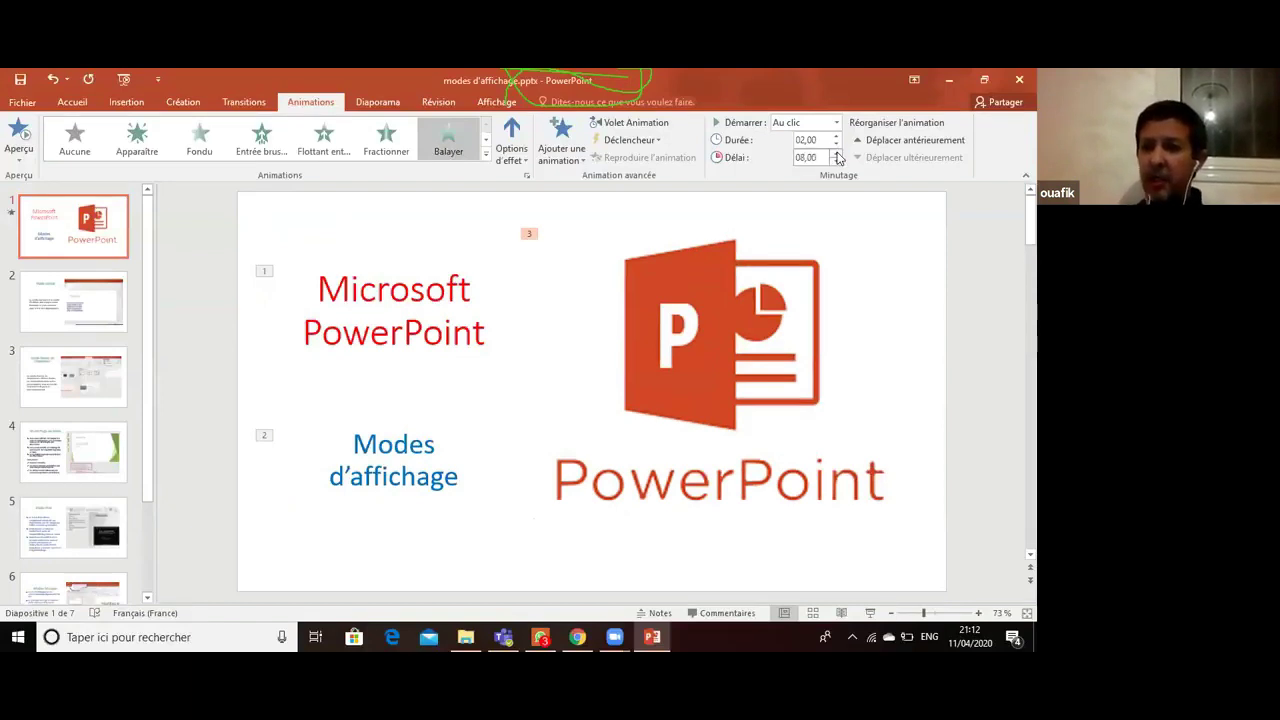
double_click(838, 160)
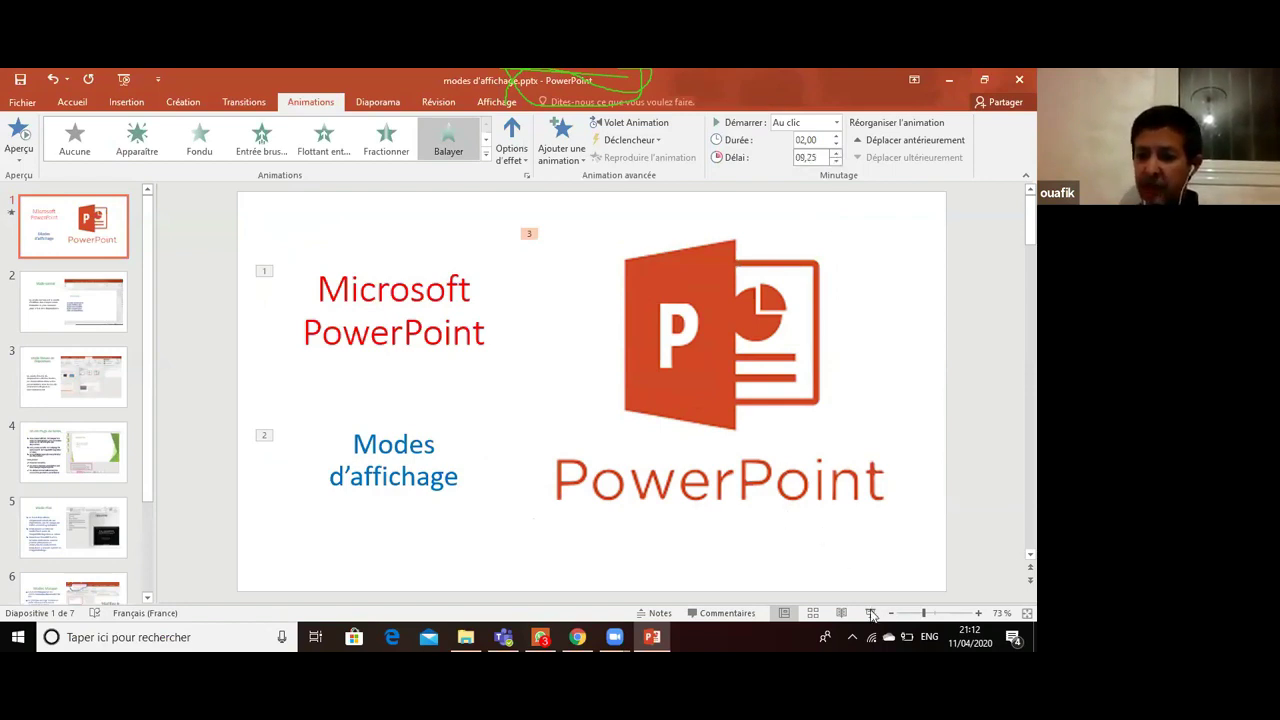
key("Up")
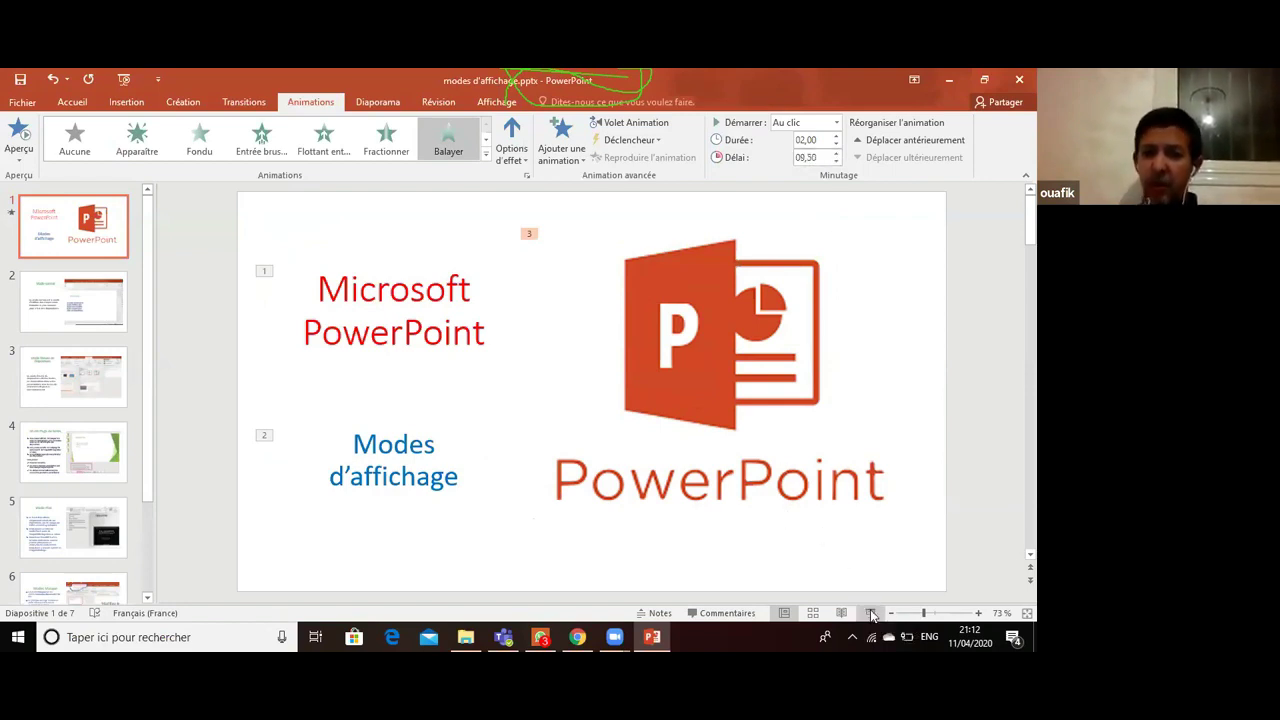
left_click(871, 614)
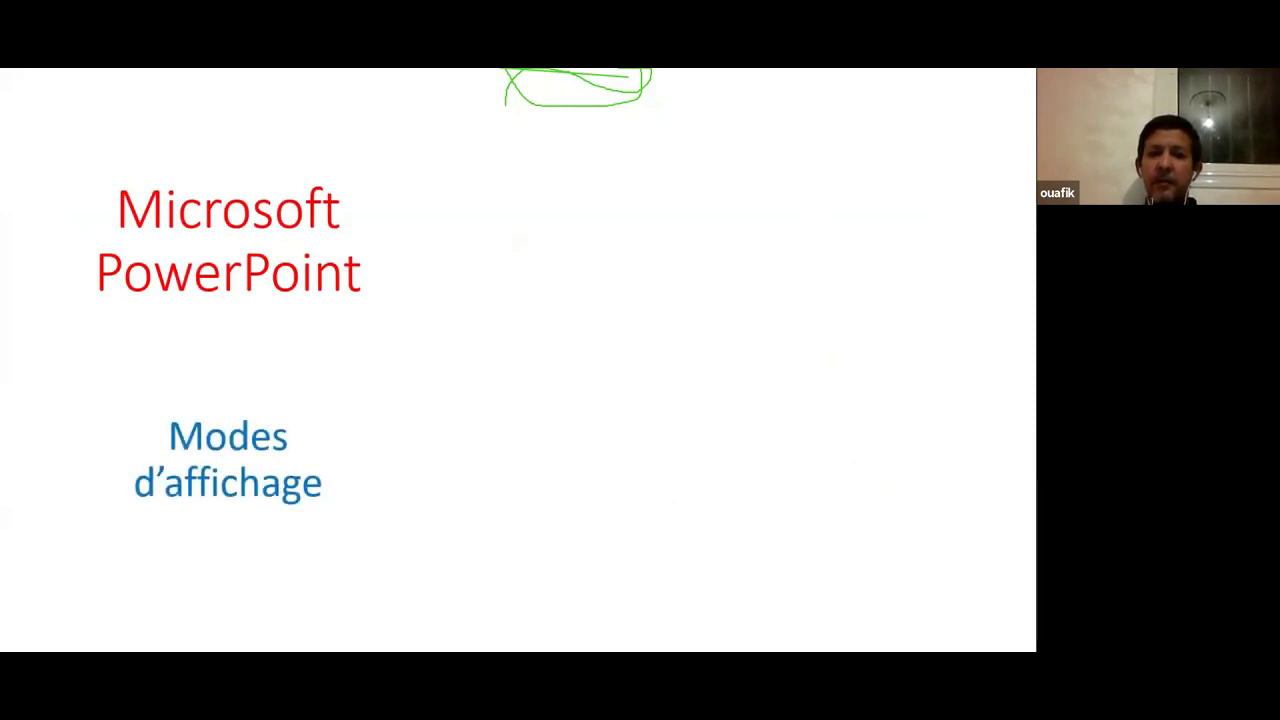
key("Right")
key("Escape")
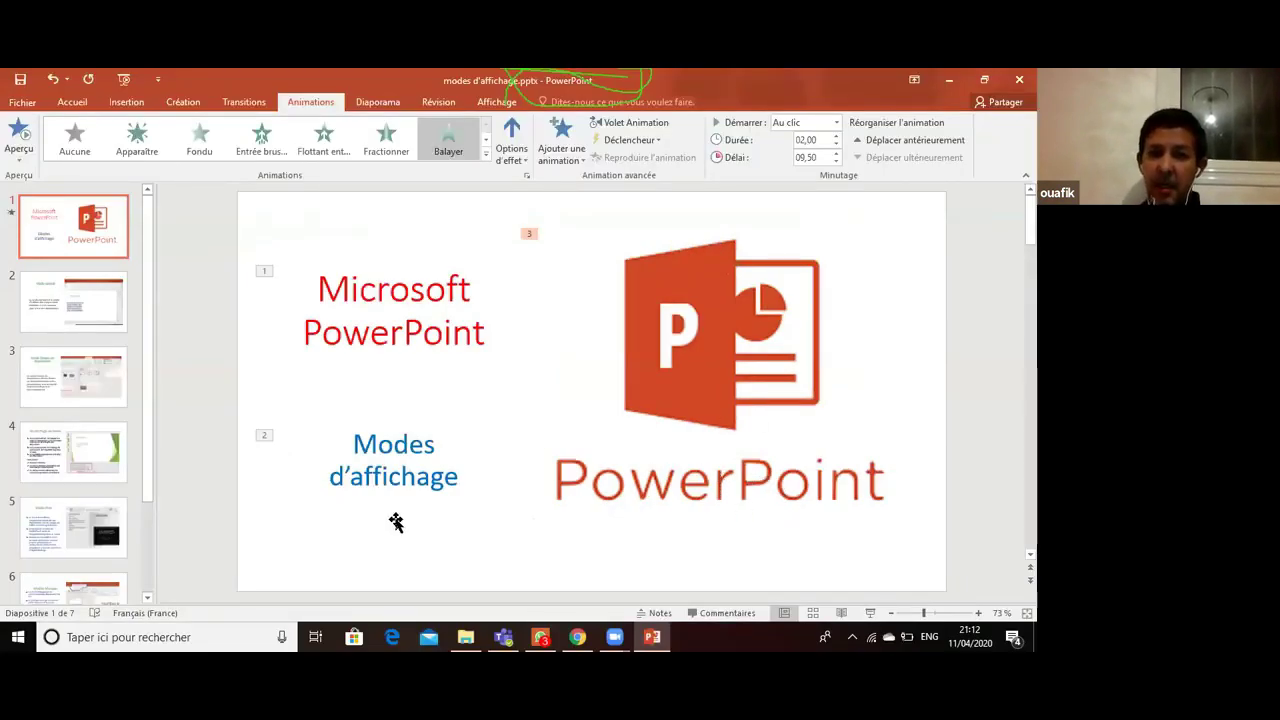
- Reduce the logo wipe's Délai to 05,00
left_click(264, 435)
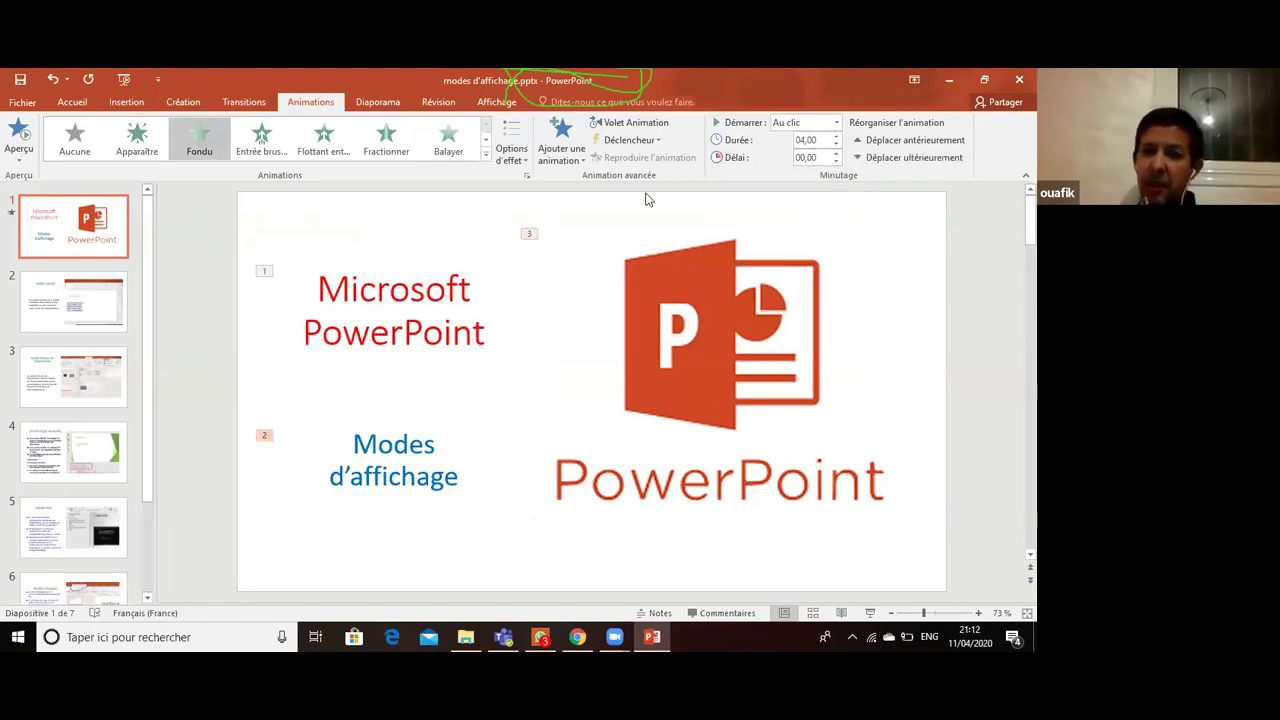
left_click(531, 236)
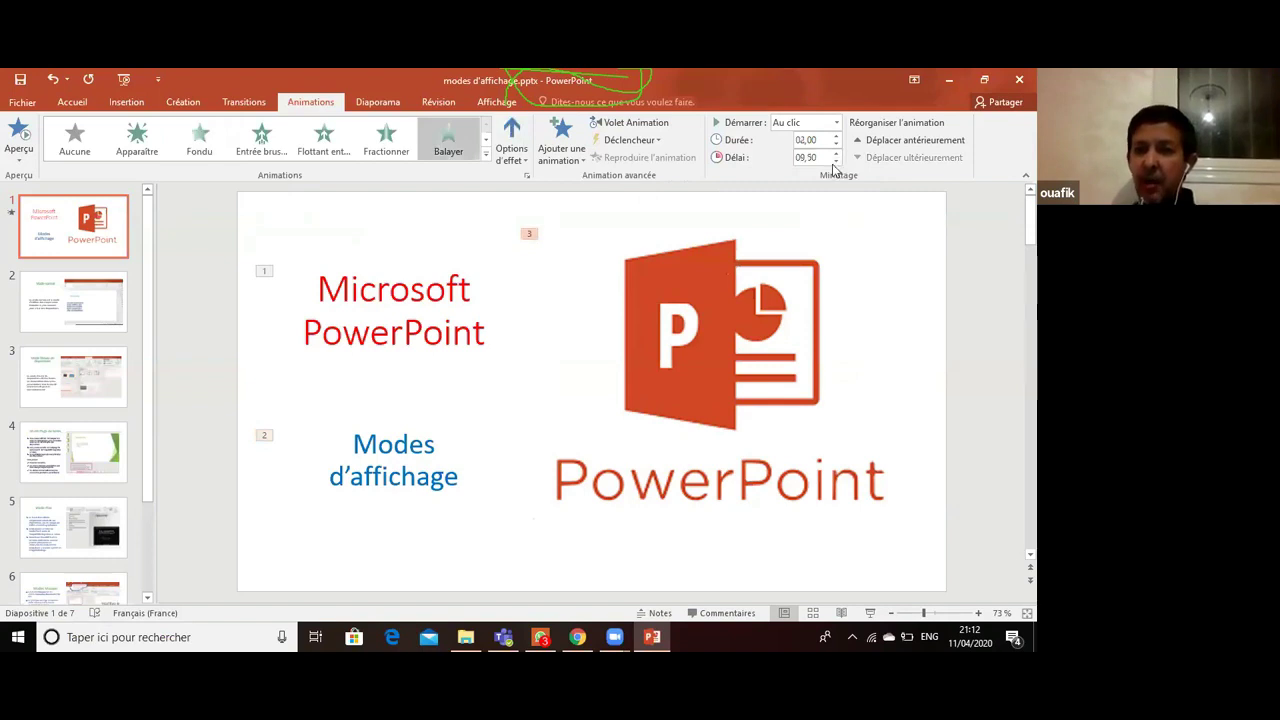
left_click(835, 163)
left_click(835, 162)
left_click(835, 162)
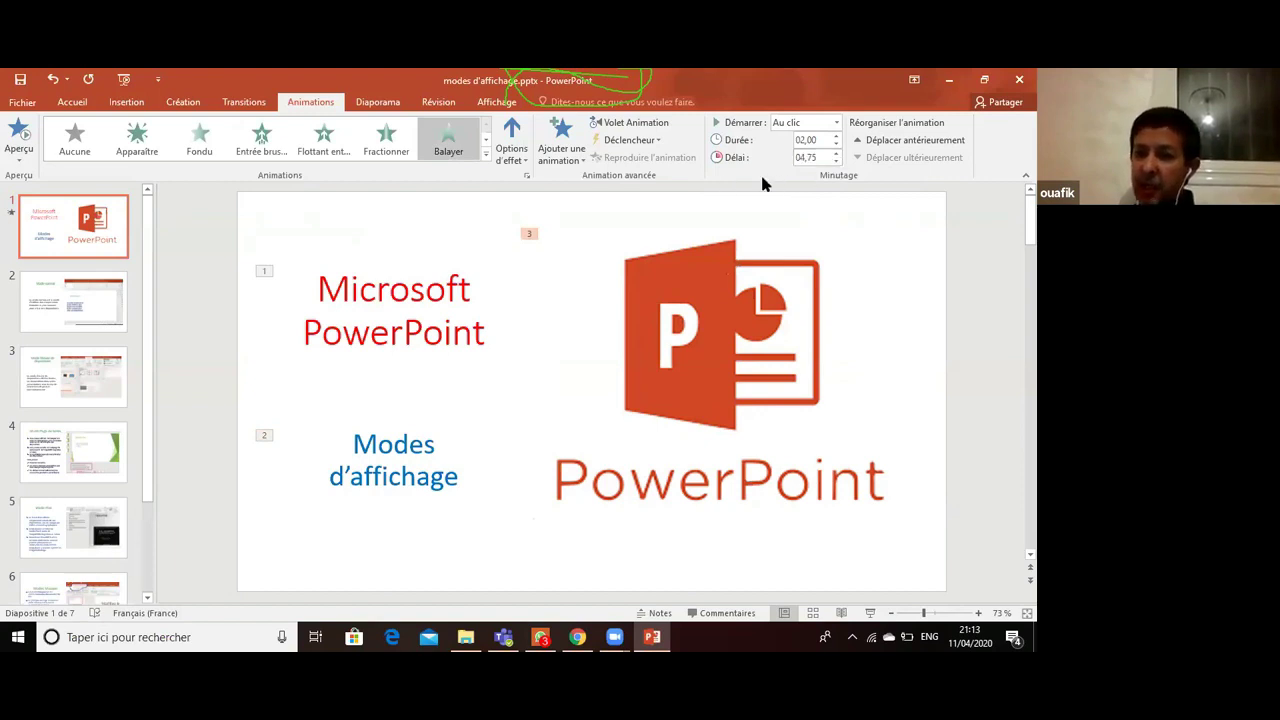
left_click(835, 162)
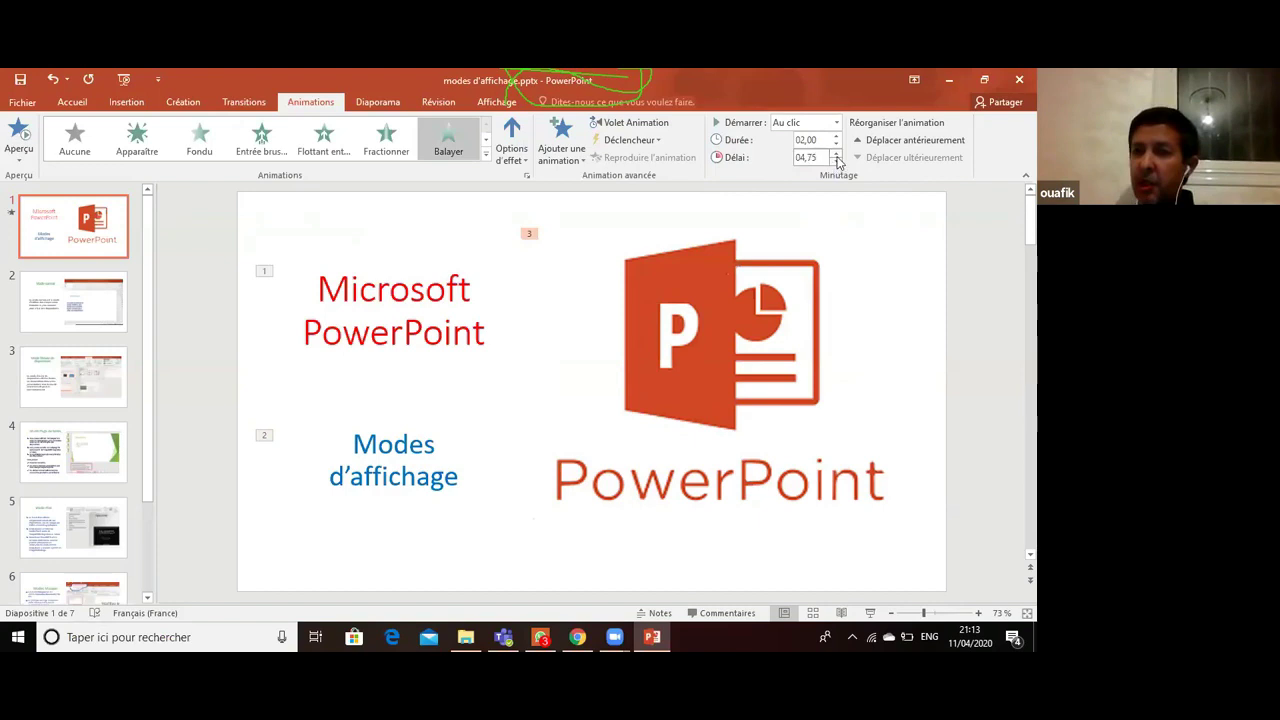
left_click(835, 154)
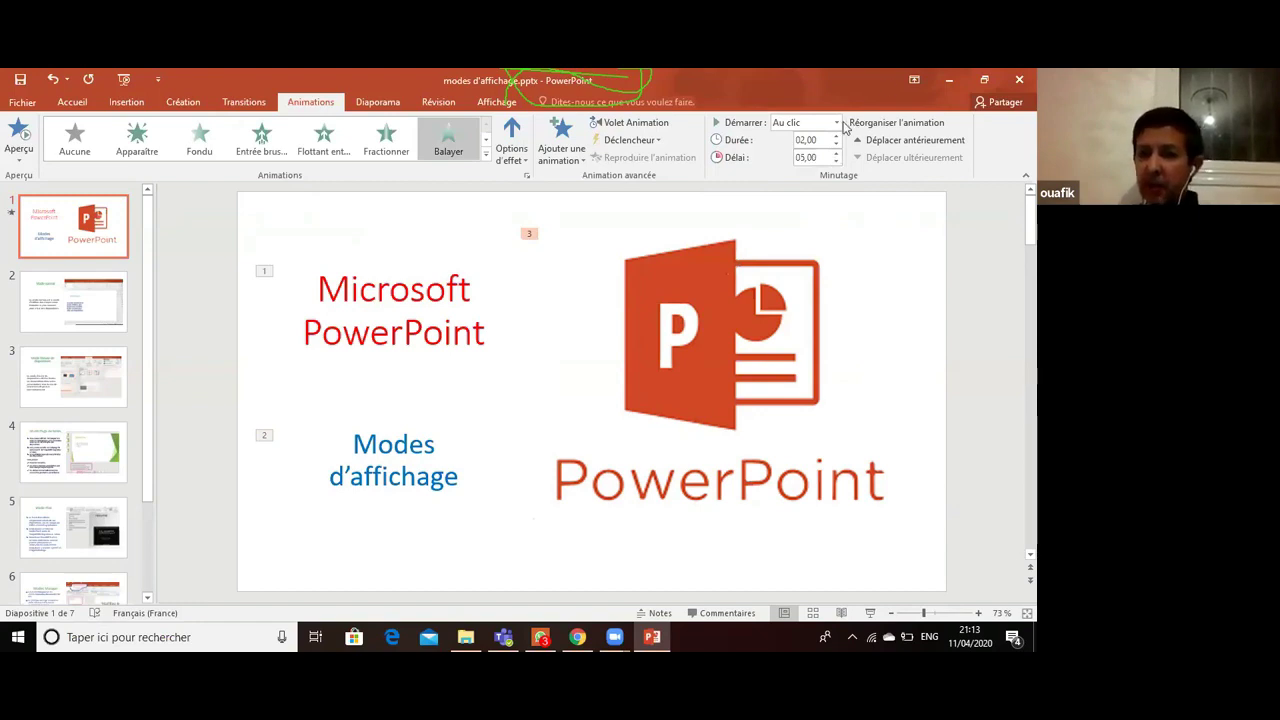
- Make the 'Modes d'affichage' fade start Après la précédente with a 03,00 delay
left_click(265, 270)
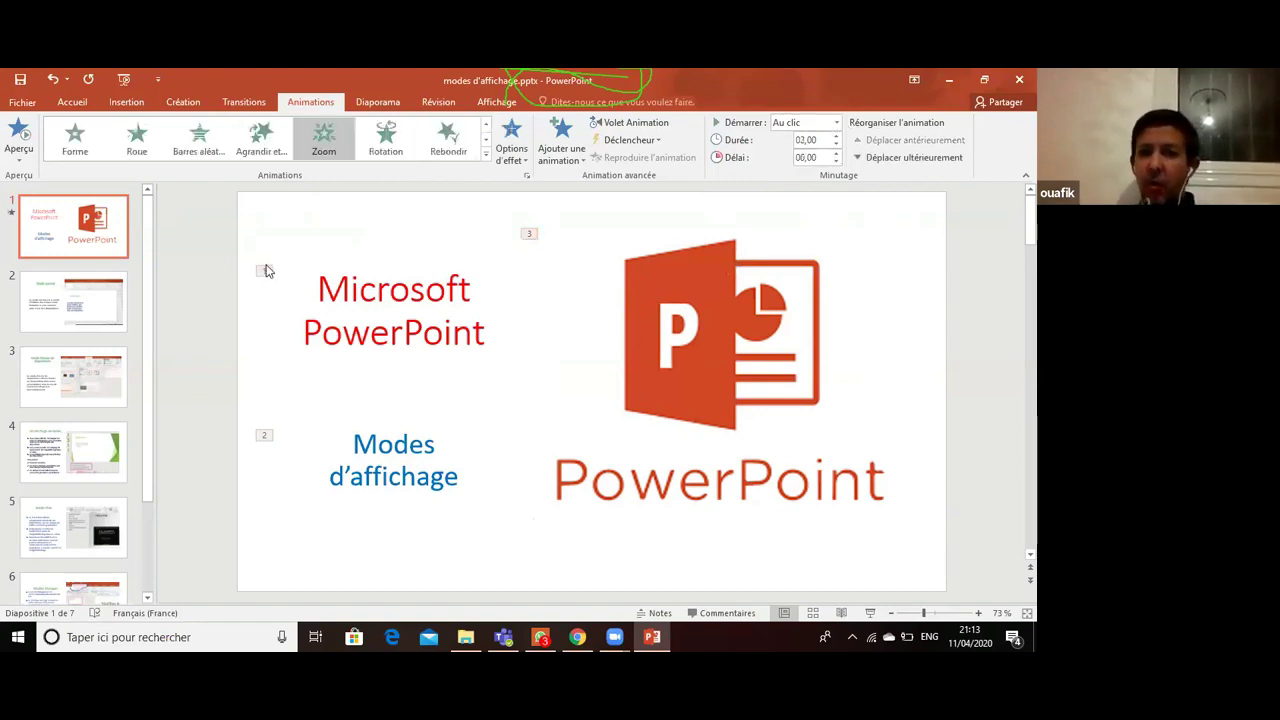
left_click(263, 437)
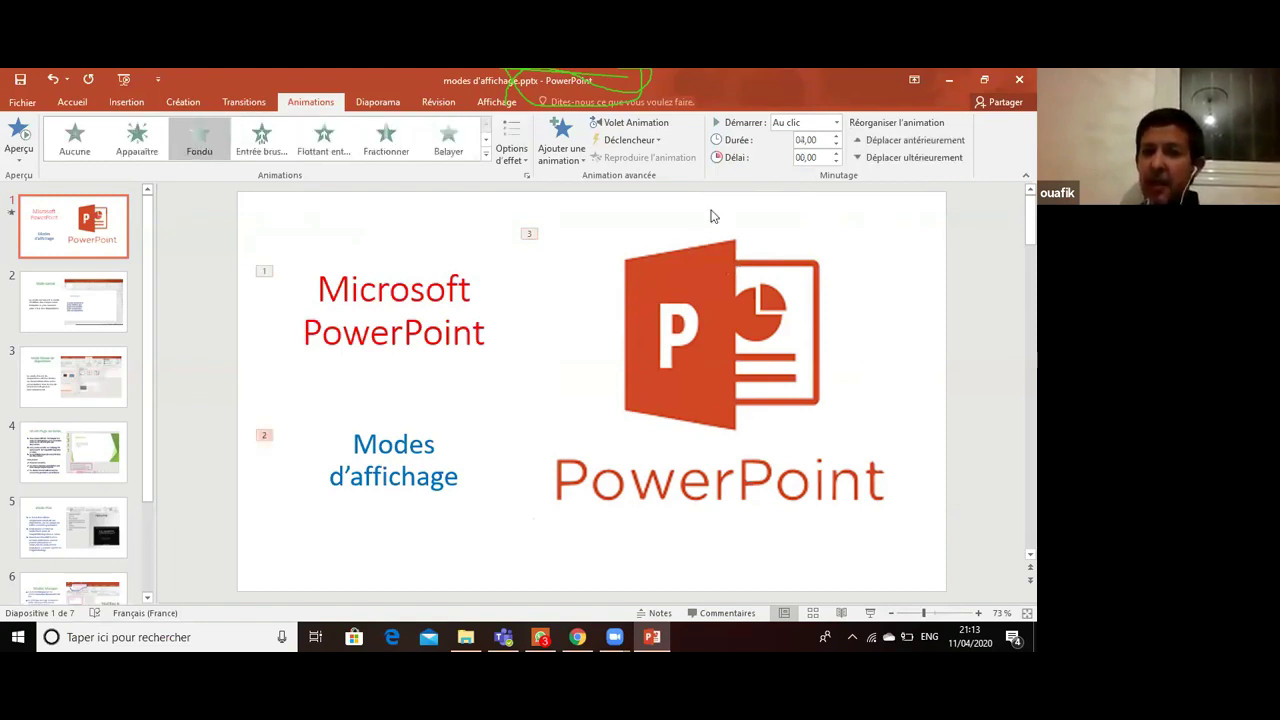
left_click(837, 123)
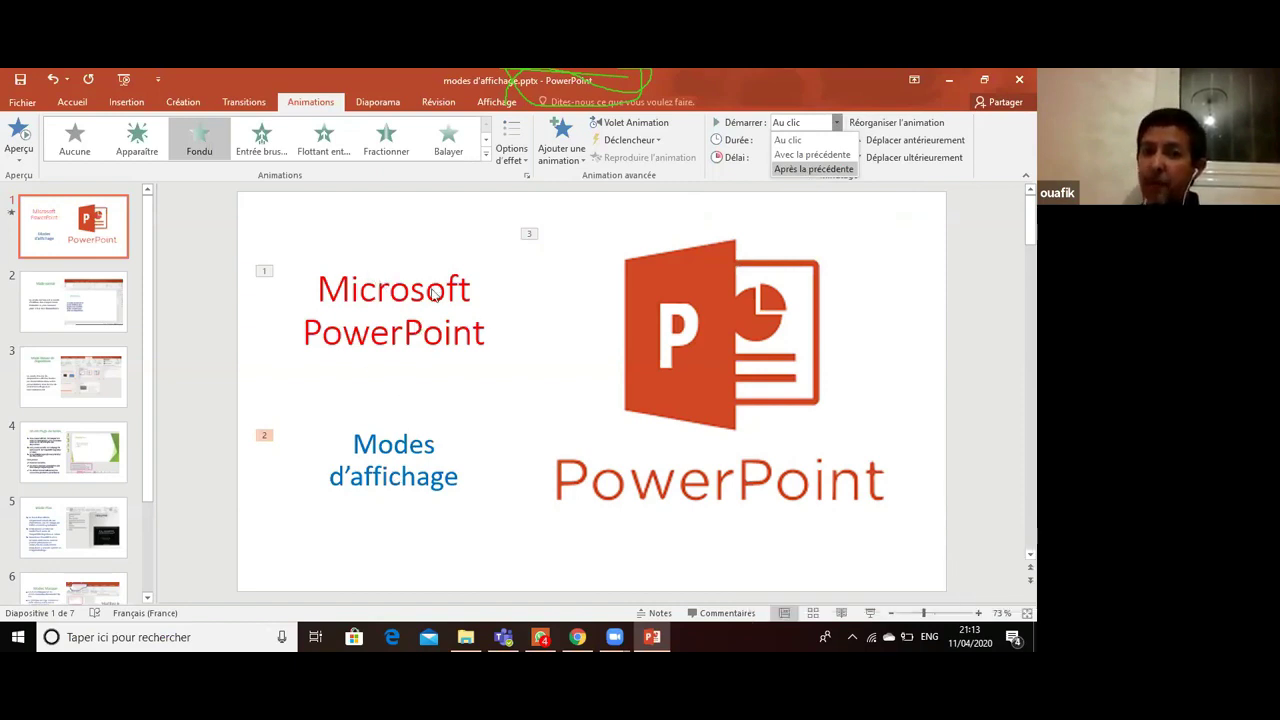
left_click(813, 169)
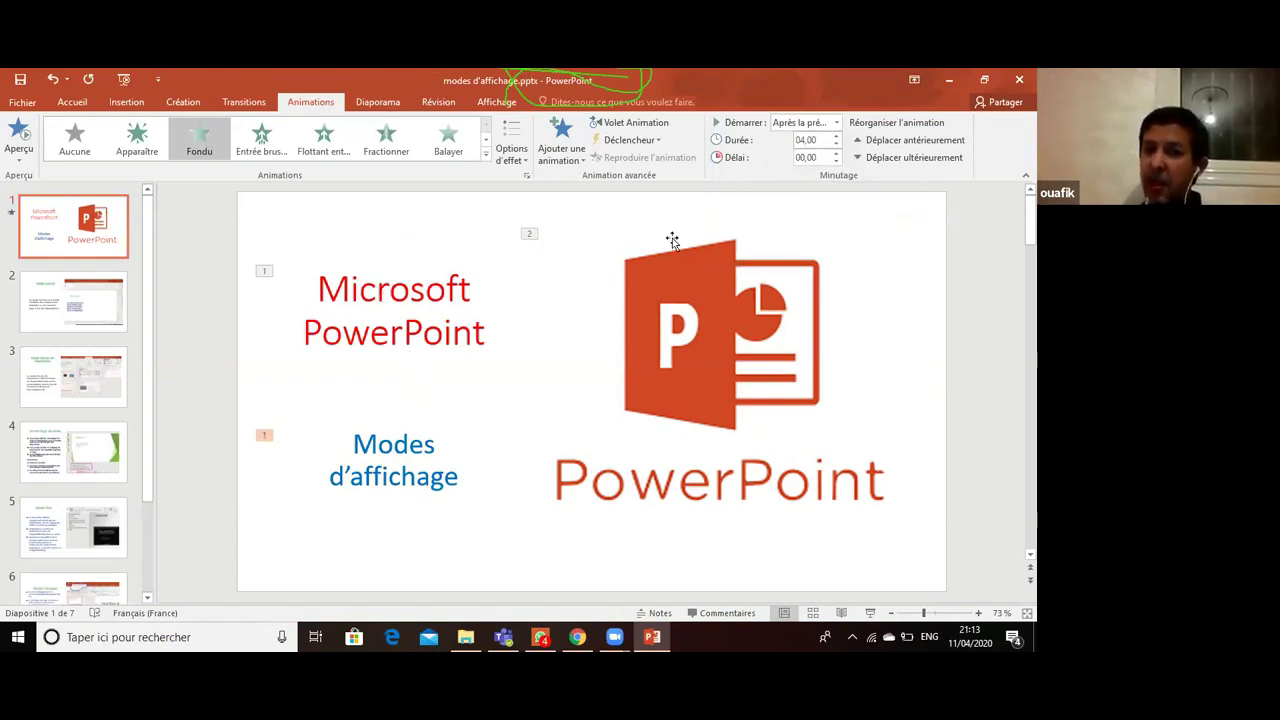
left_click(837, 153)
left_click(837, 153)
left_click(837, 153)
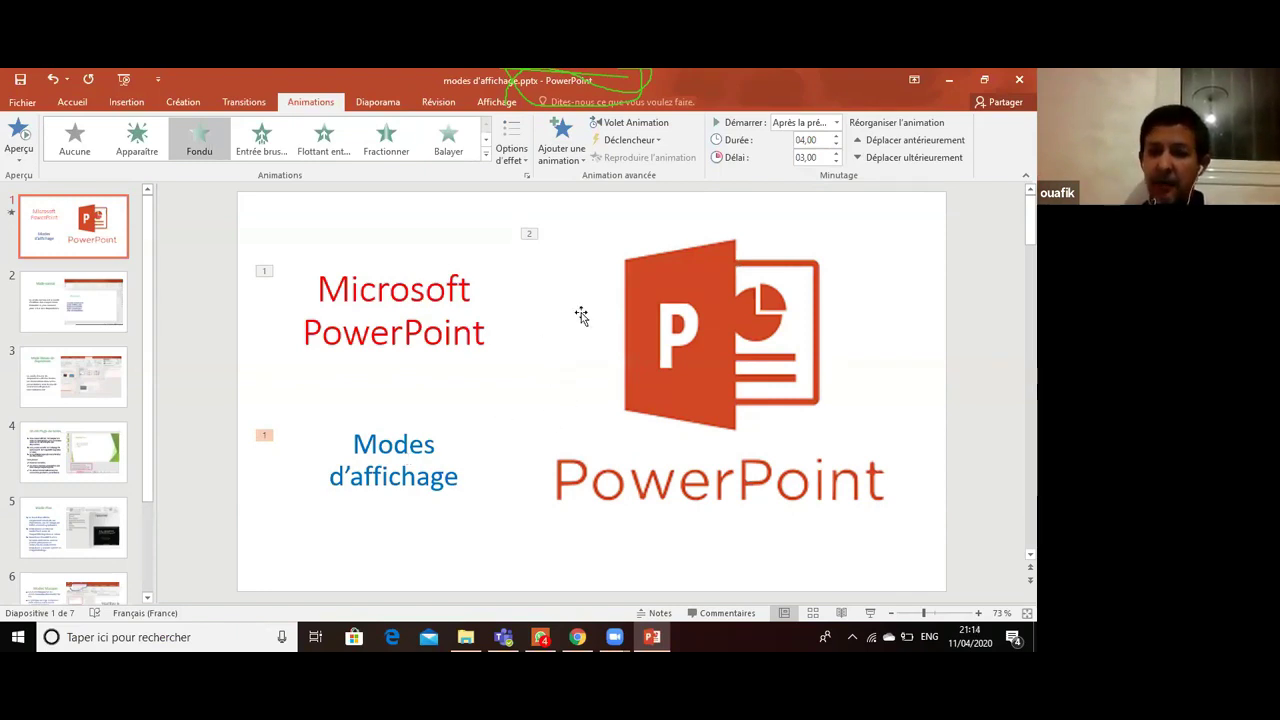
- Make the logo's Balayer wipe start Après la précédente, with Délai back to 00,00
left_click(530, 236)
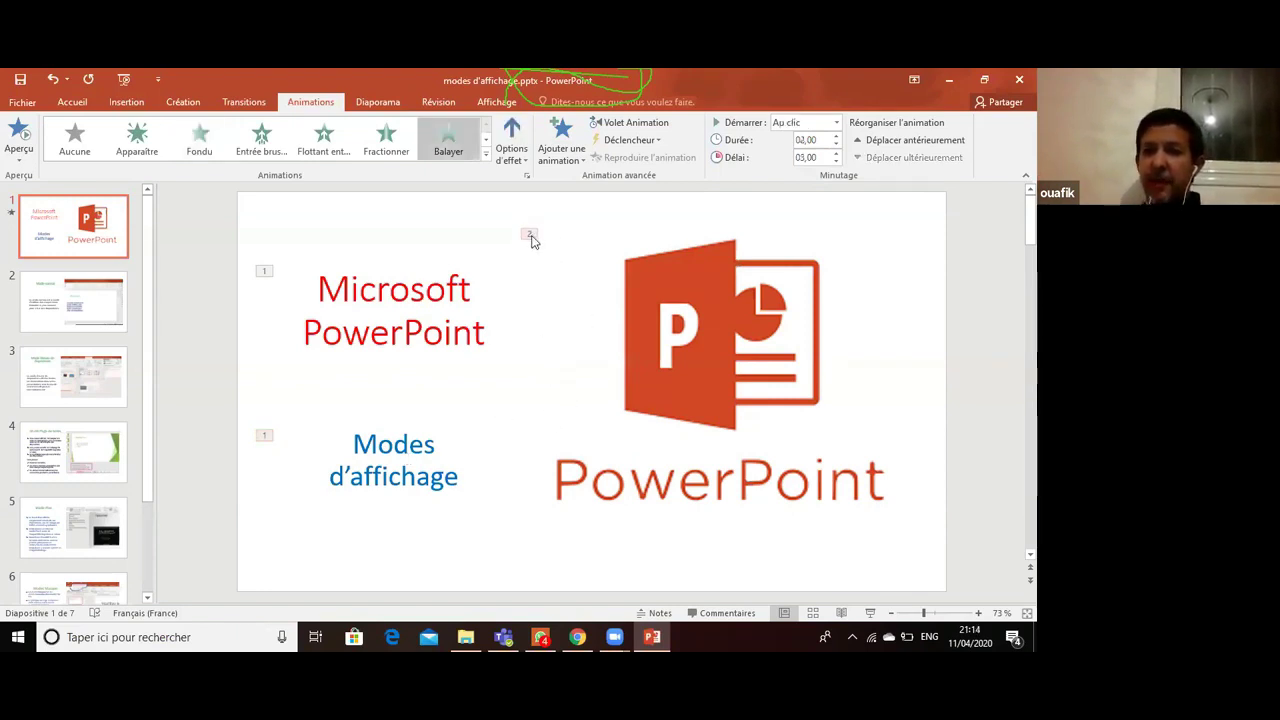
left_click(836, 154)
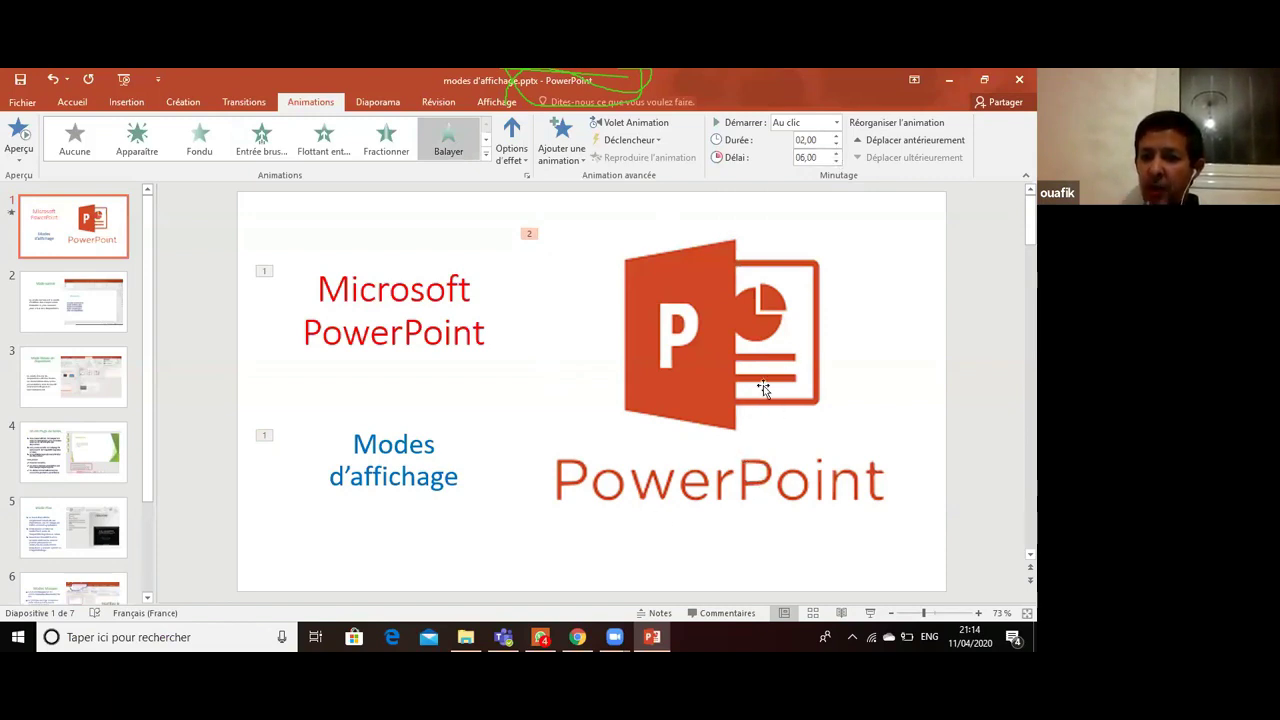
left_click(831, 282)
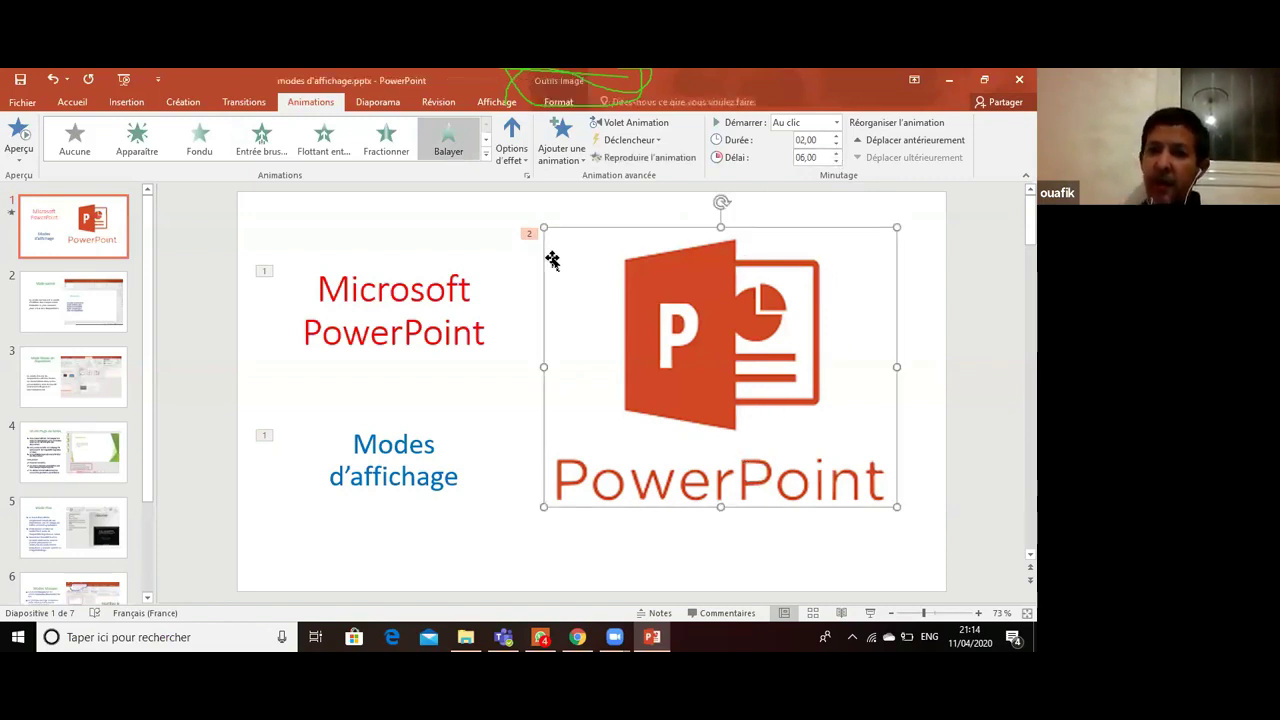
left_click(838, 124)
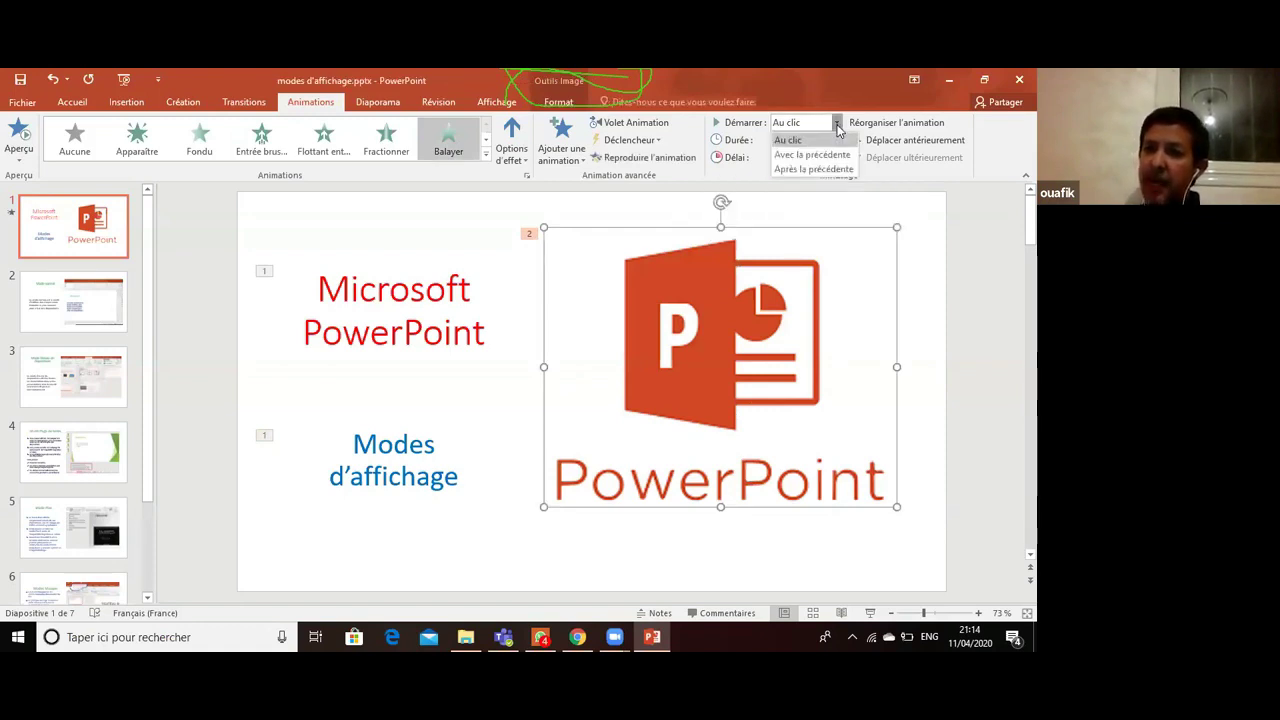
left_click(815, 172)
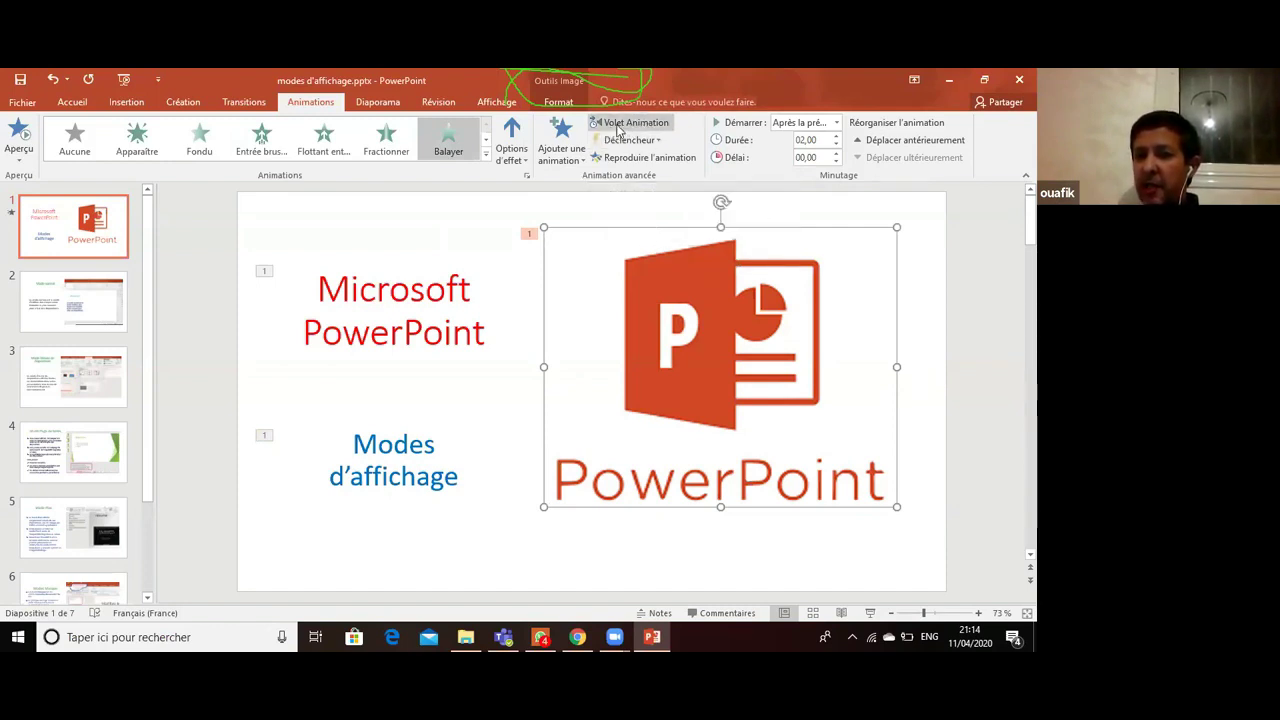
- Open the animation pane and review the Modes d'affichage and logo animation entries
left_click(618, 125)
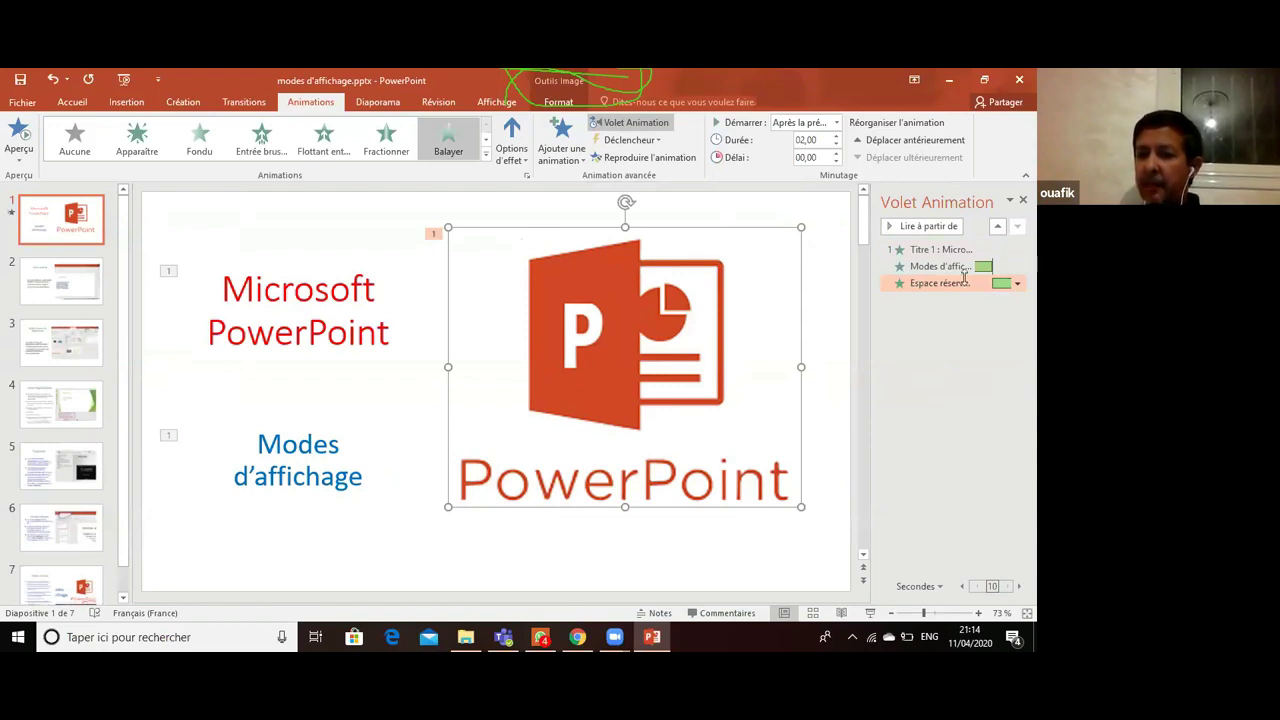
left_click(899, 262)
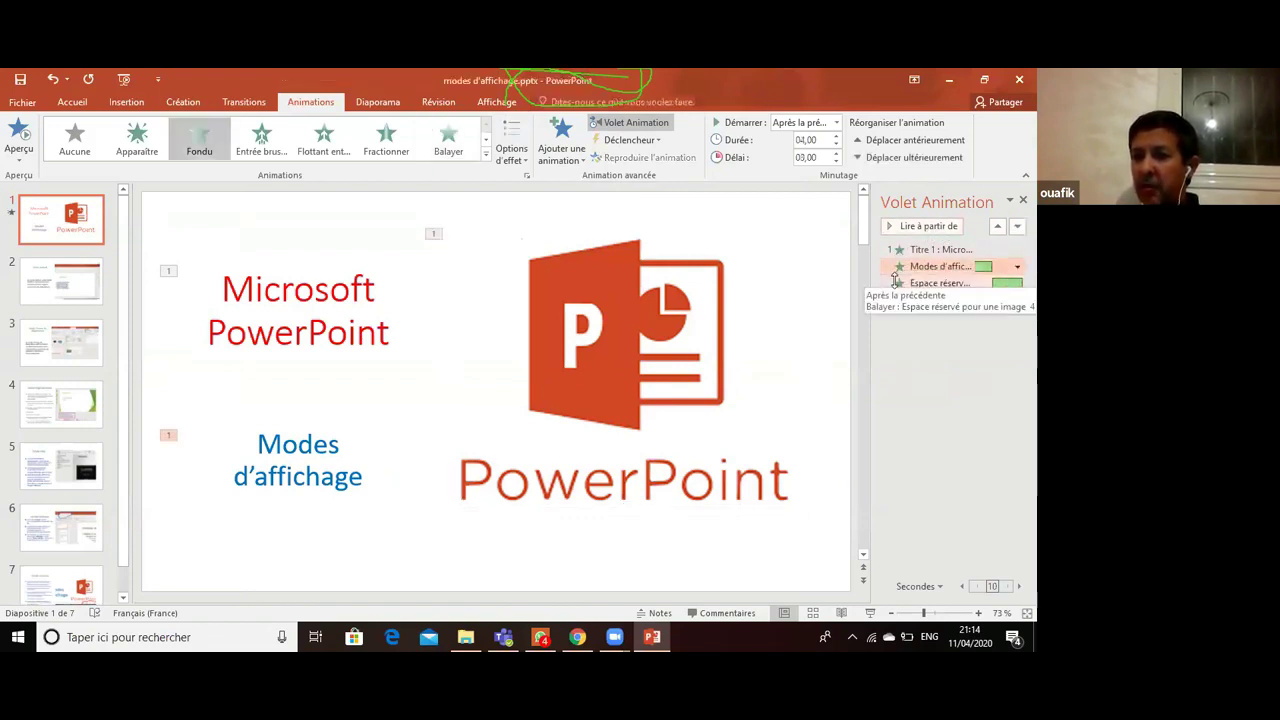
left_click(900, 283)
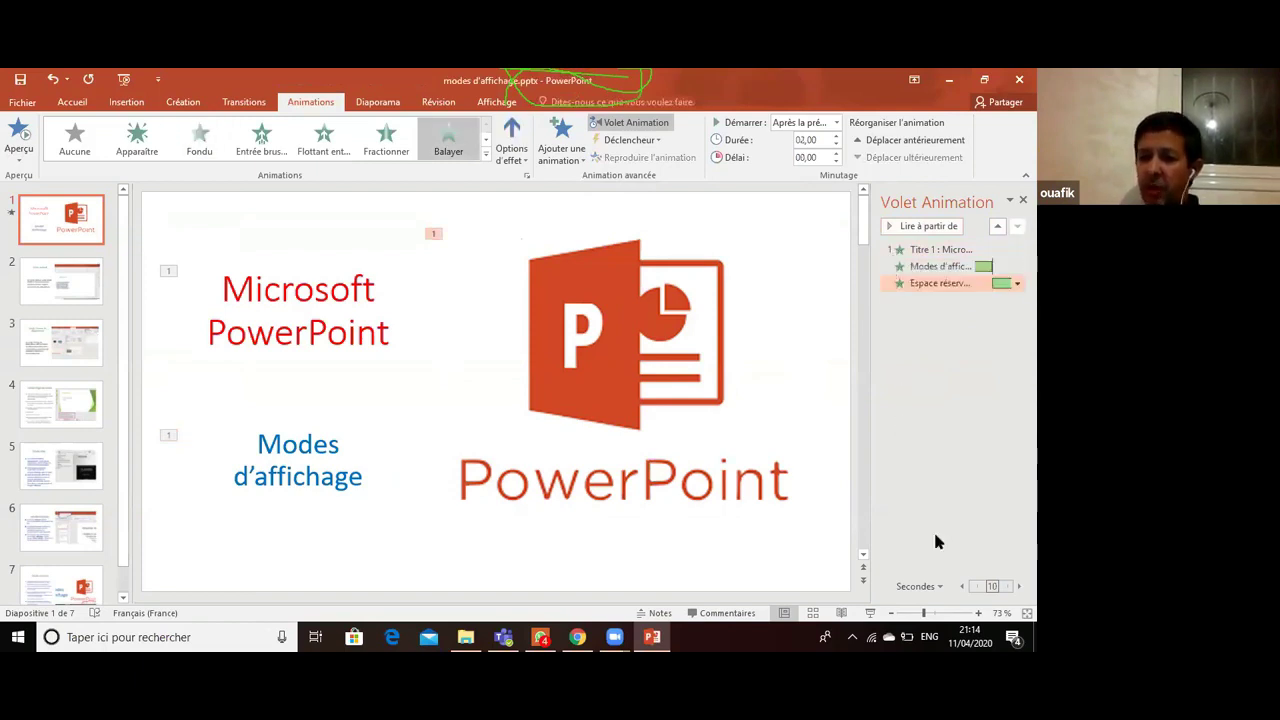
- Play the title slide's animations as a slideshow, then return to editing
left_click(869, 614)
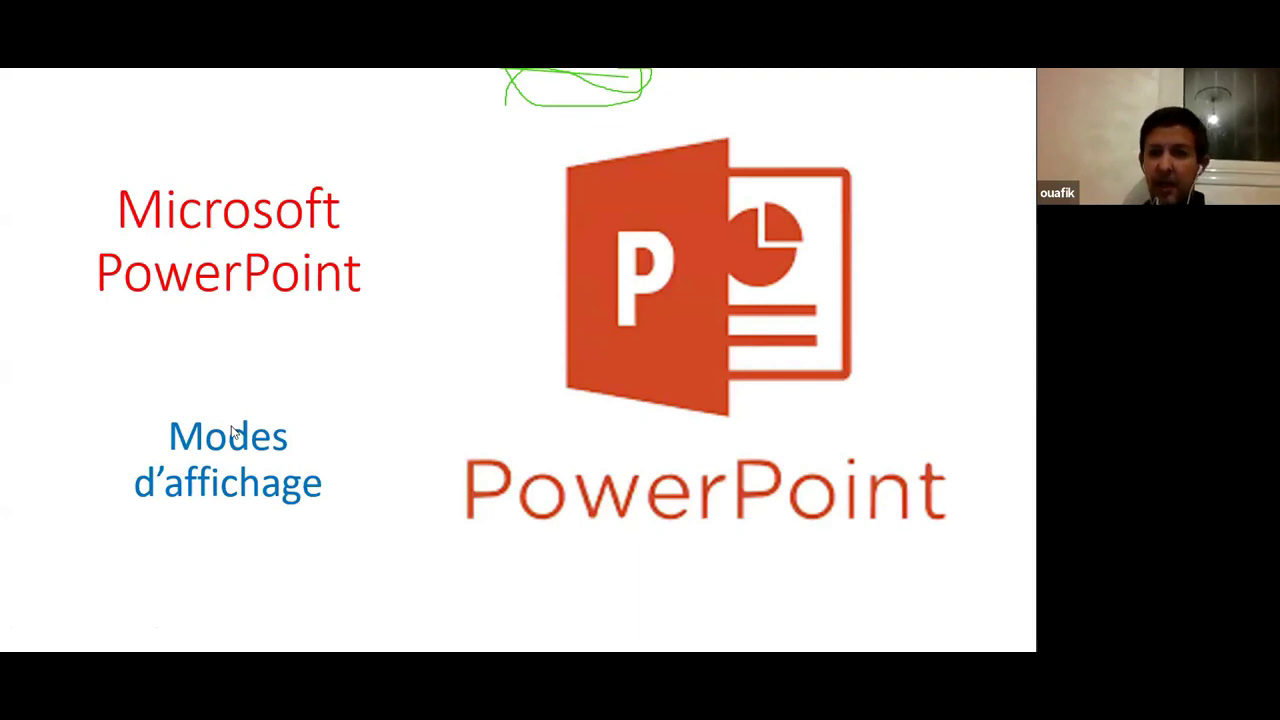
key("Escape")
- Give the title animation a 01,00 delay
left_click(168, 436)
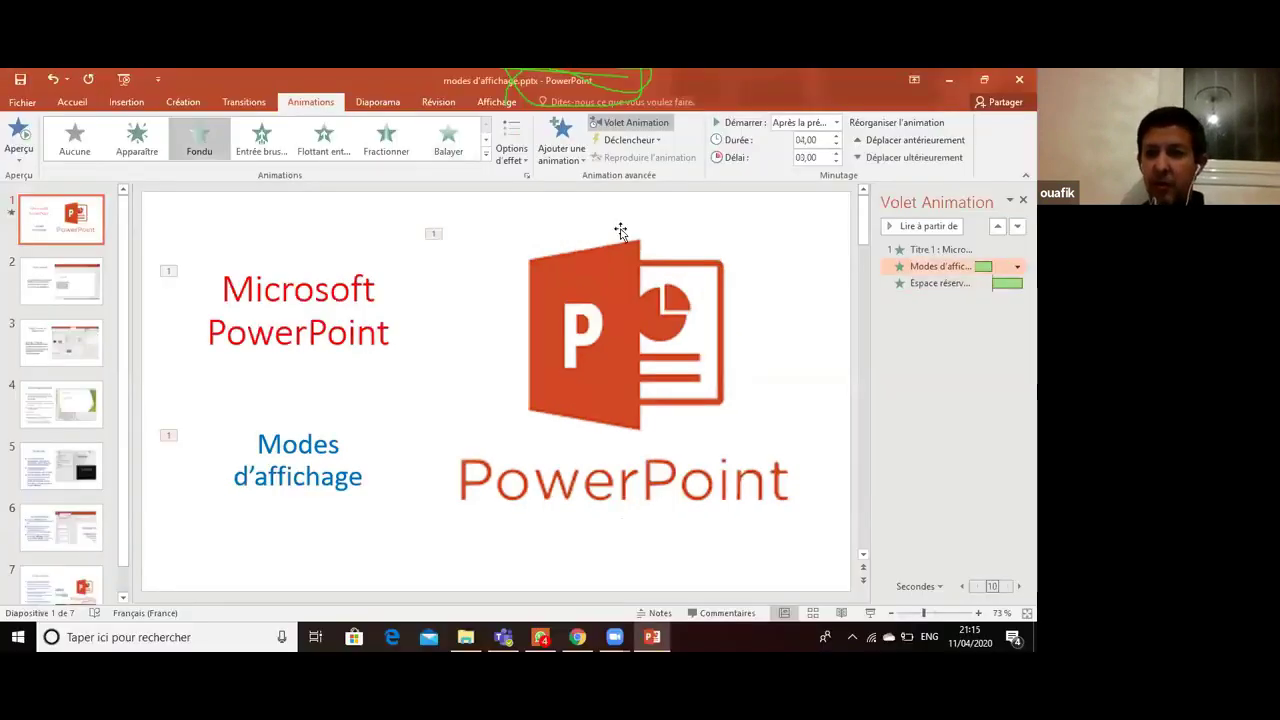
left_click(168, 272)
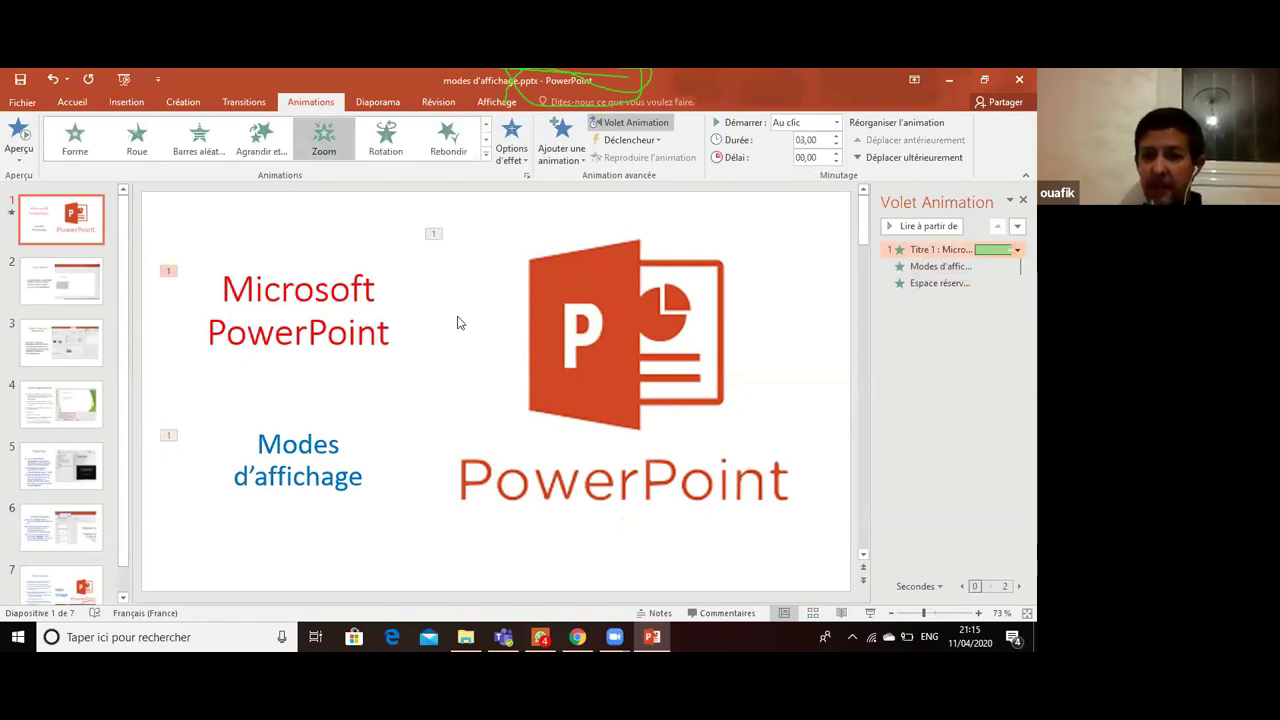
left_click(170, 437)
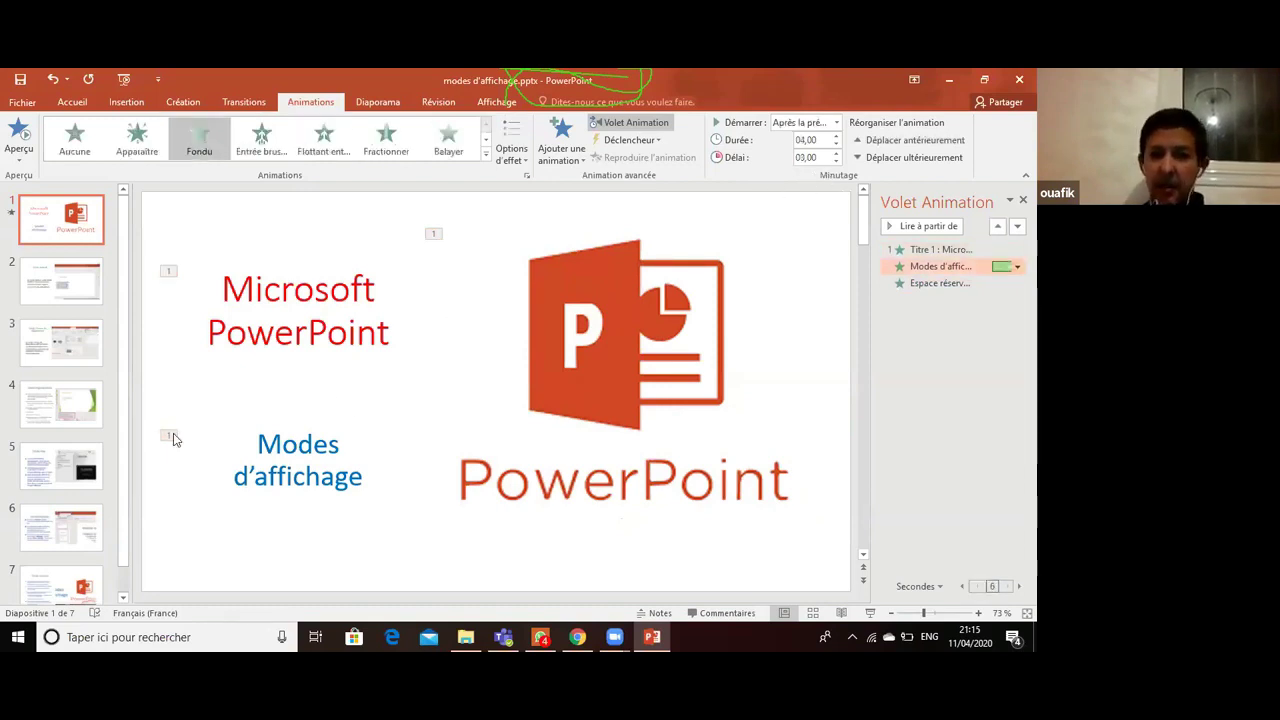
left_click(169, 272)
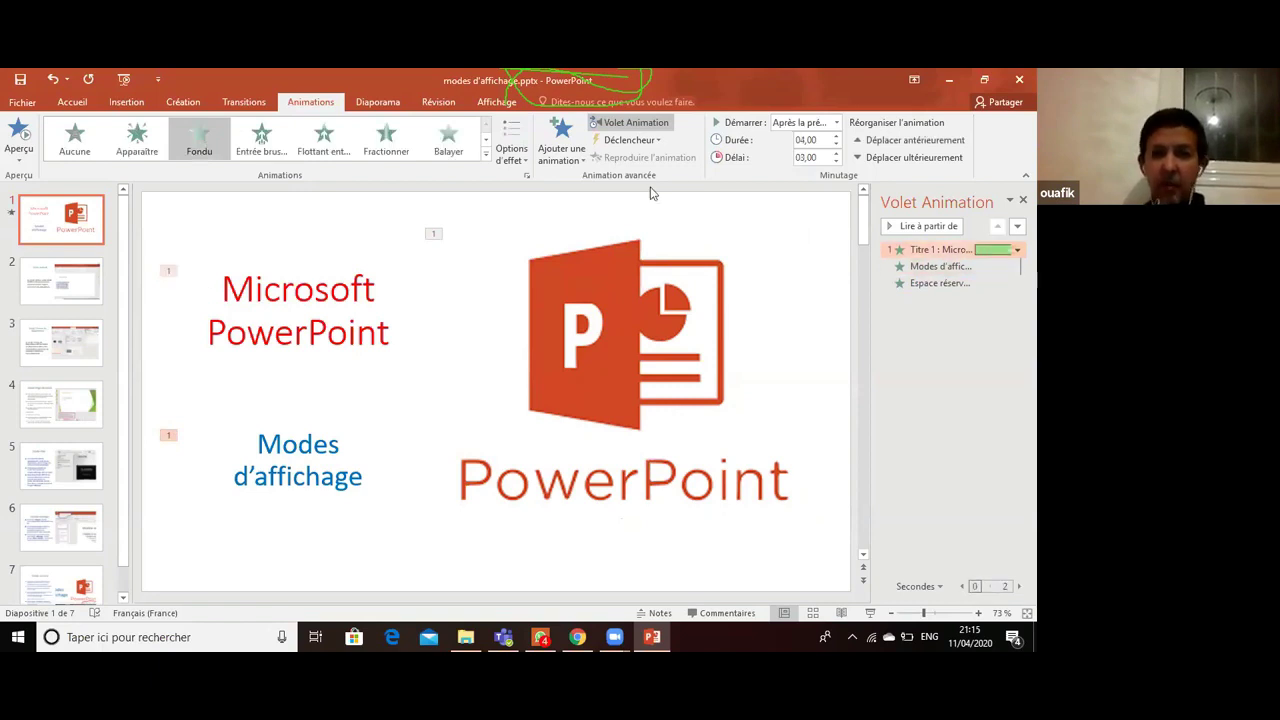
left_click(837, 154)
left_click(837, 154)
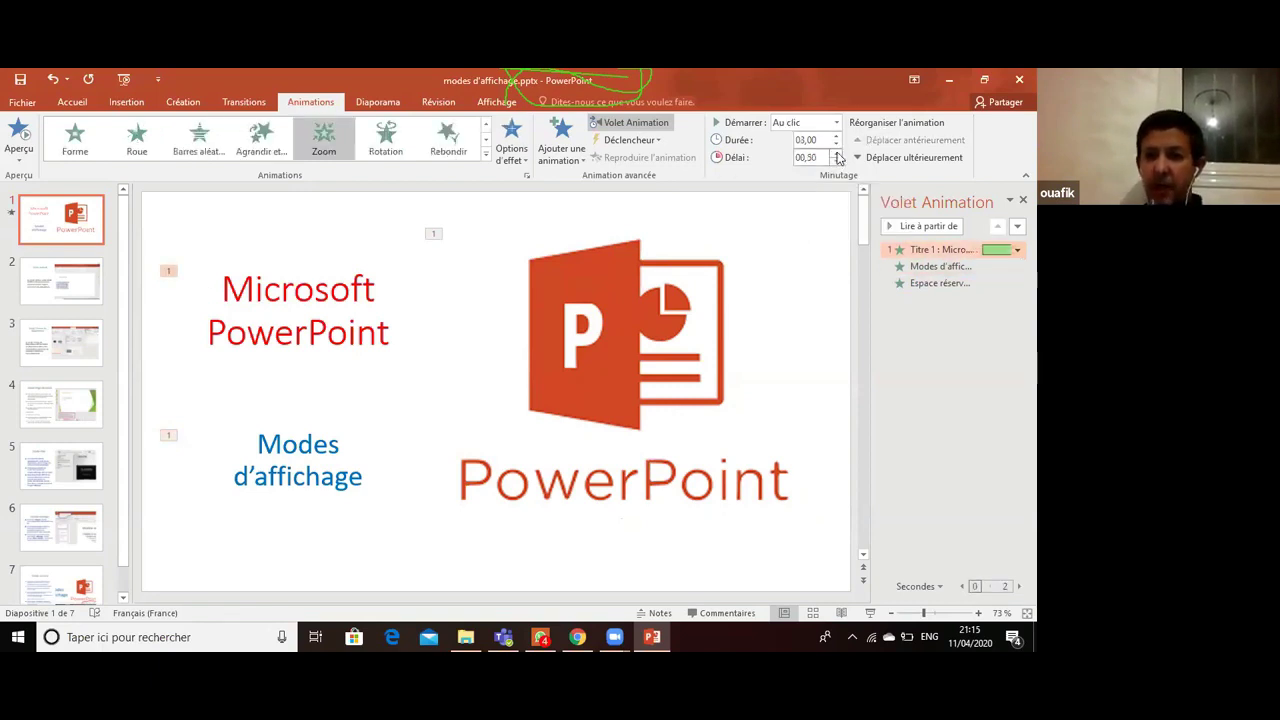
left_click(837, 154)
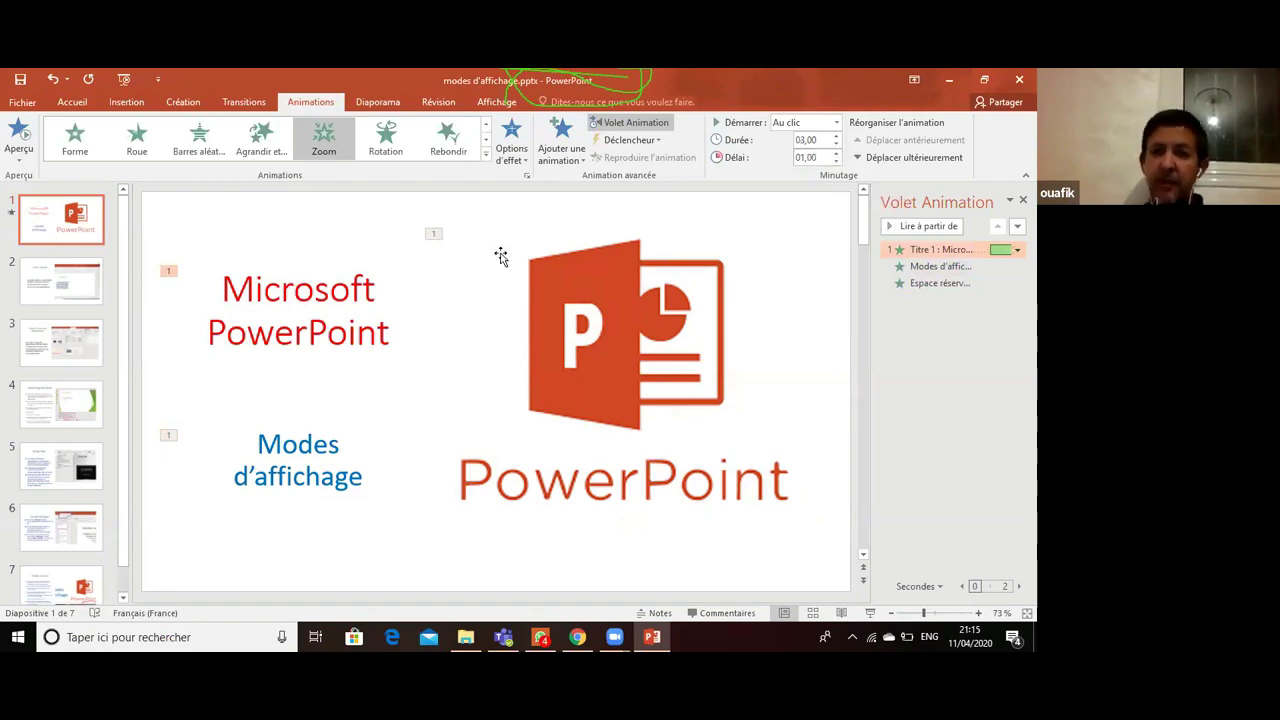
- Set the logo's Balayer wipe to 02,25 duration and 05,00 delay, then start the slideshow
left_click(435, 240)
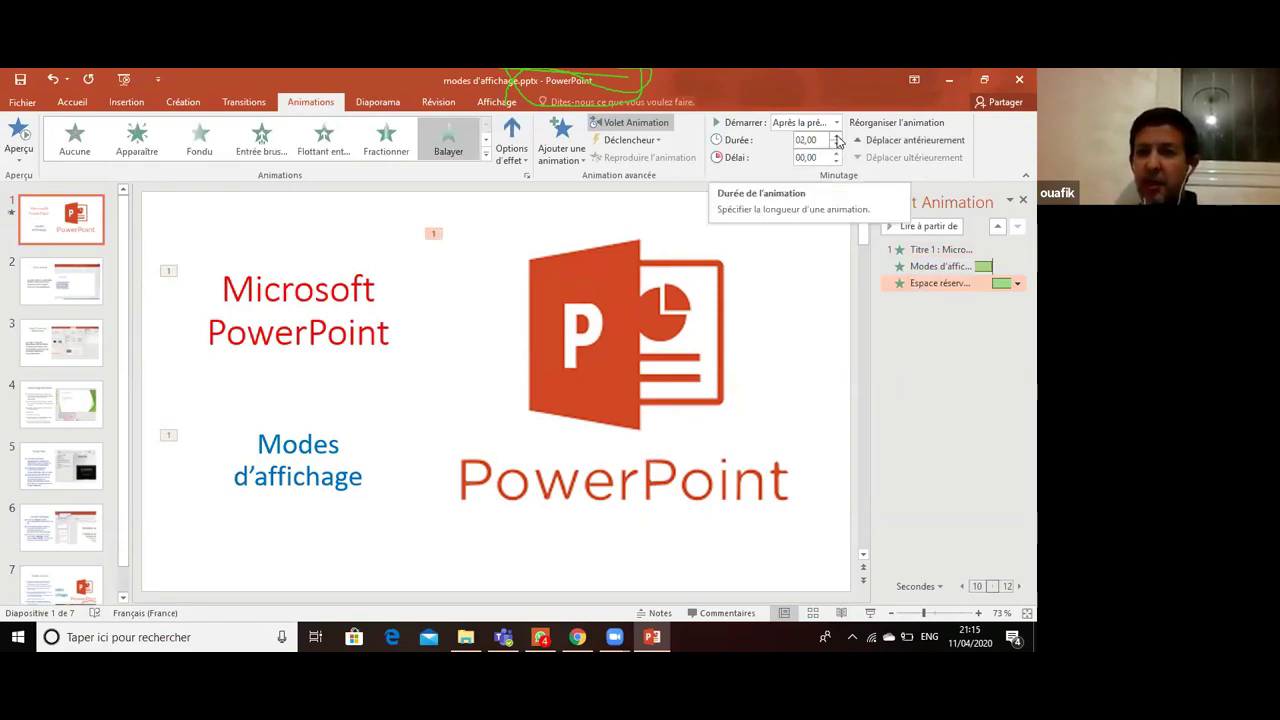
left_click(837, 137)
left_click(837, 154)
left_click(837, 154)
left_click(837, 154)
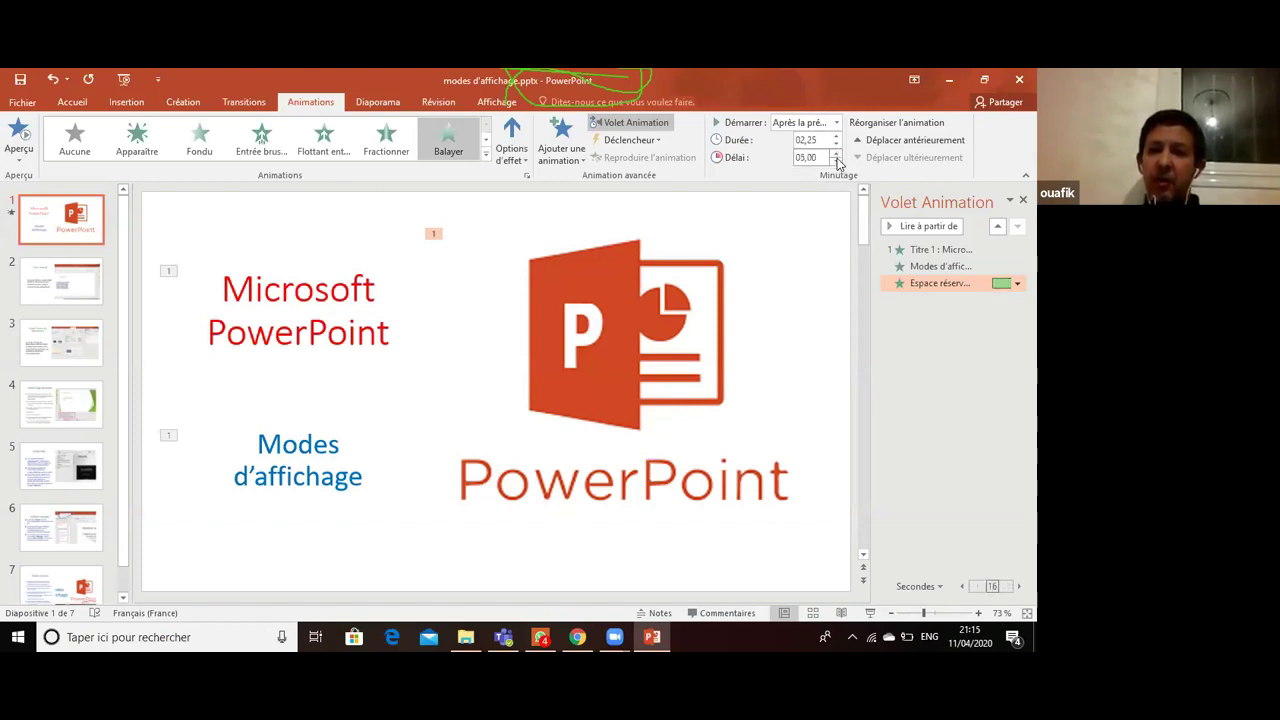
left_click(869, 613)
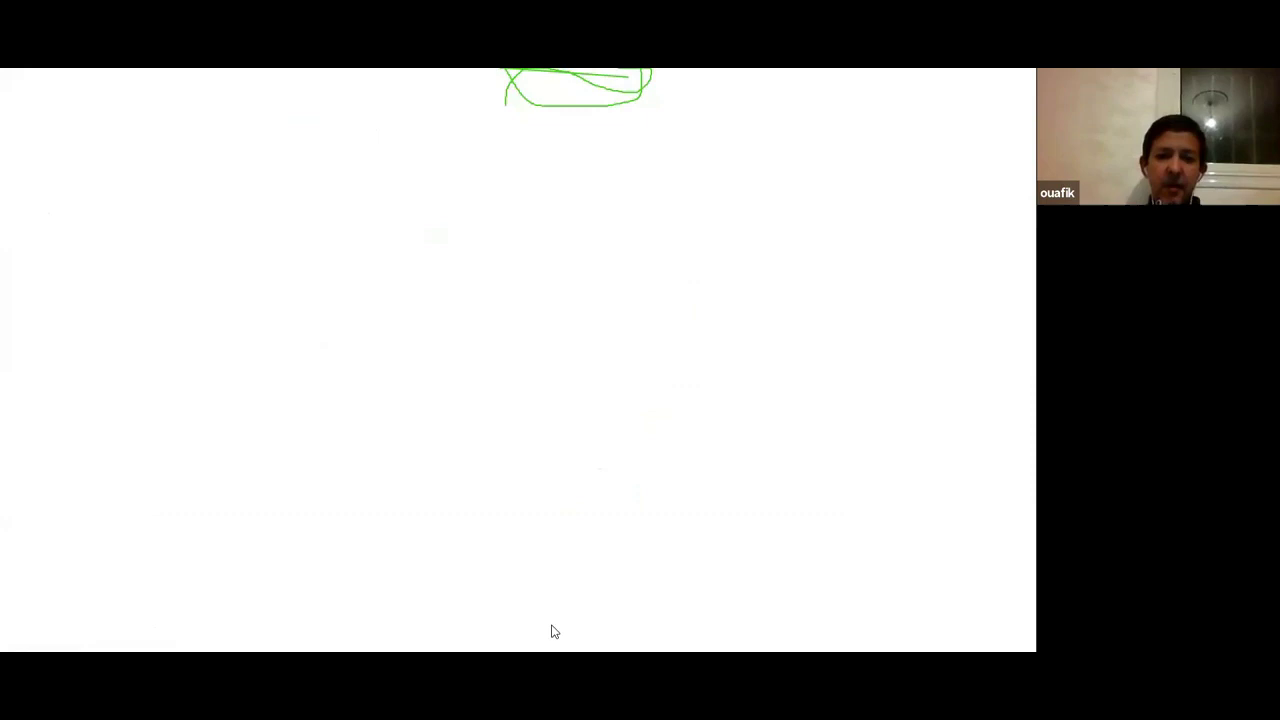
- Click through the slideshow to reveal the title and logo, then end the show
left_click(553, 527)
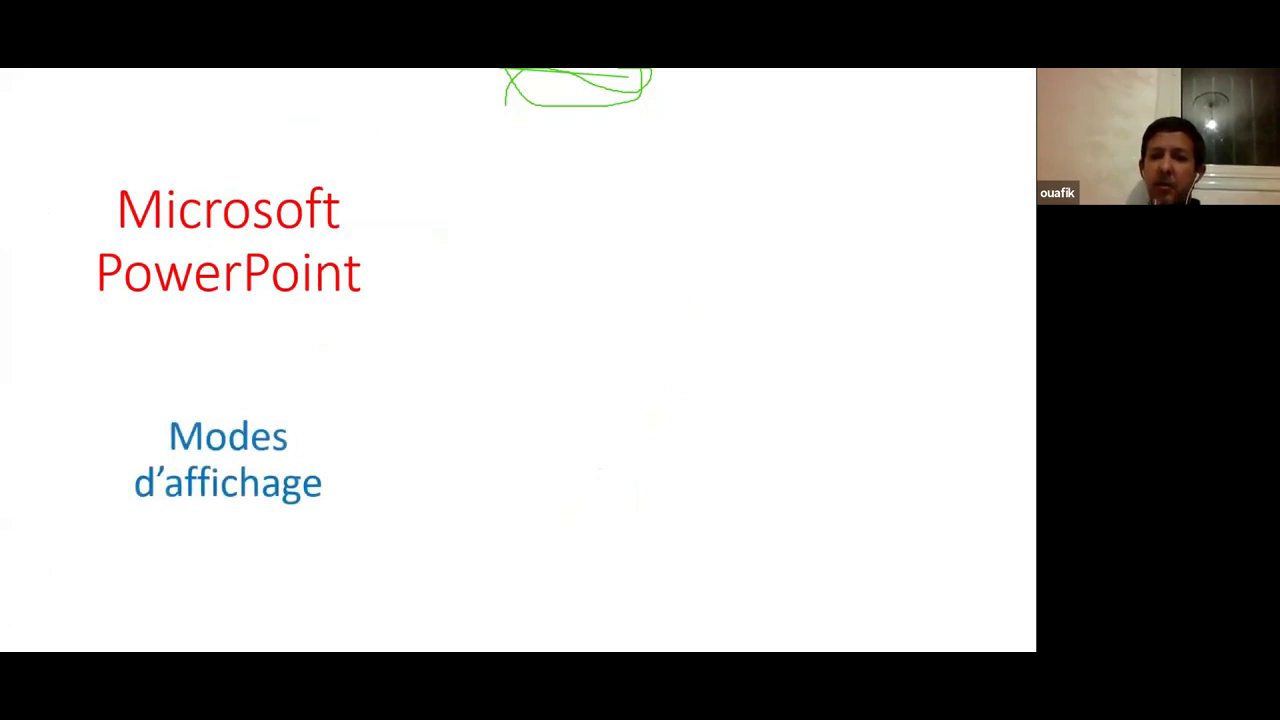
left_click(557, 337)
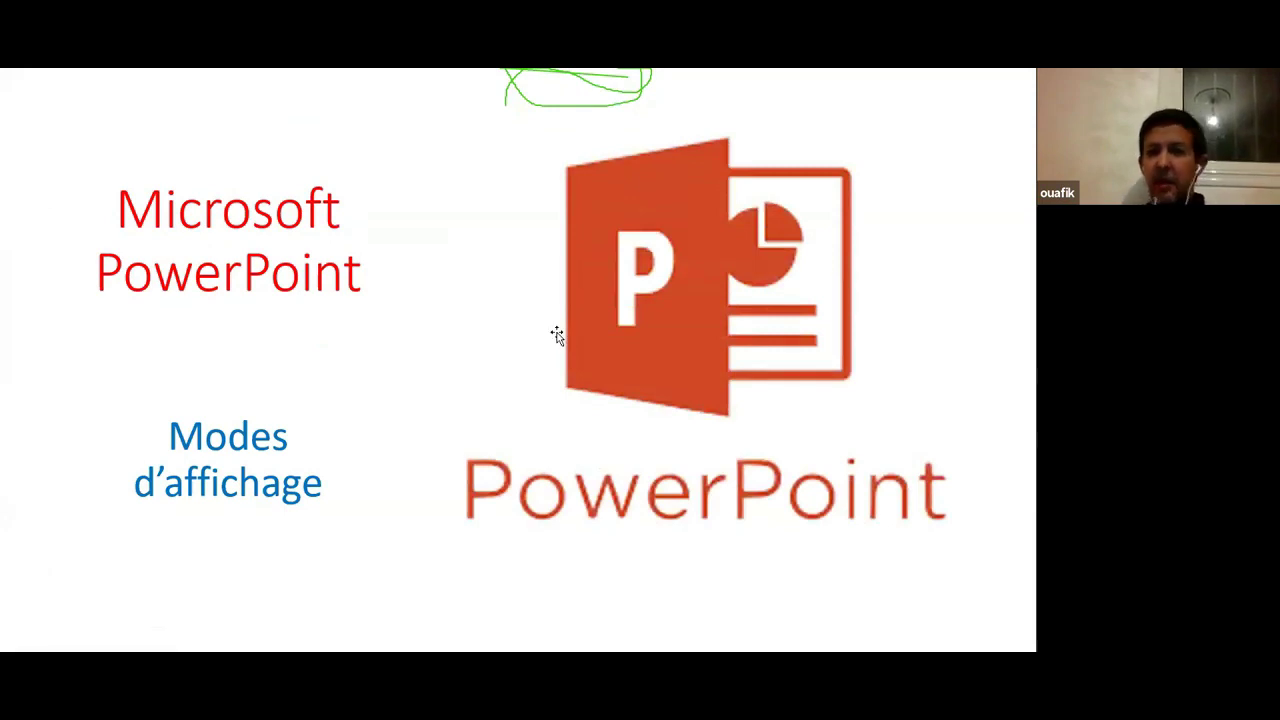
key("Escape")
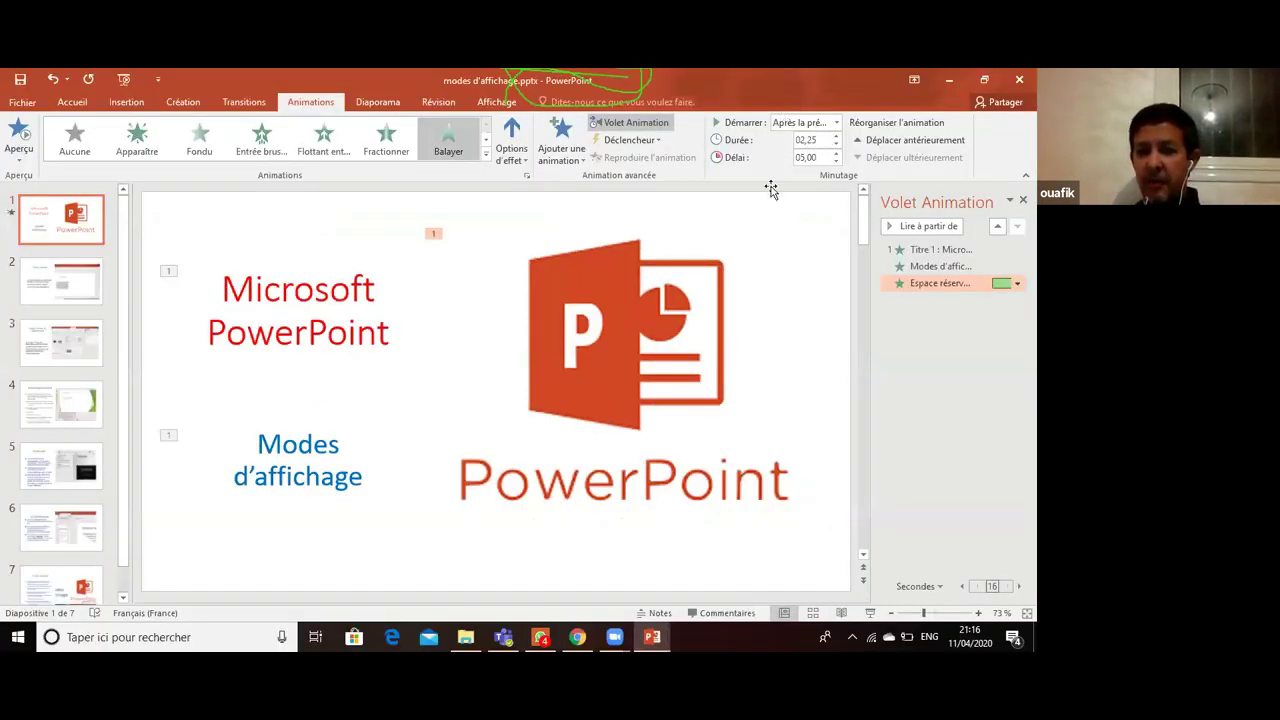
- On the Mode normal slide, give the title an Apparaître entrance with a longer duration
left_click(82, 272)
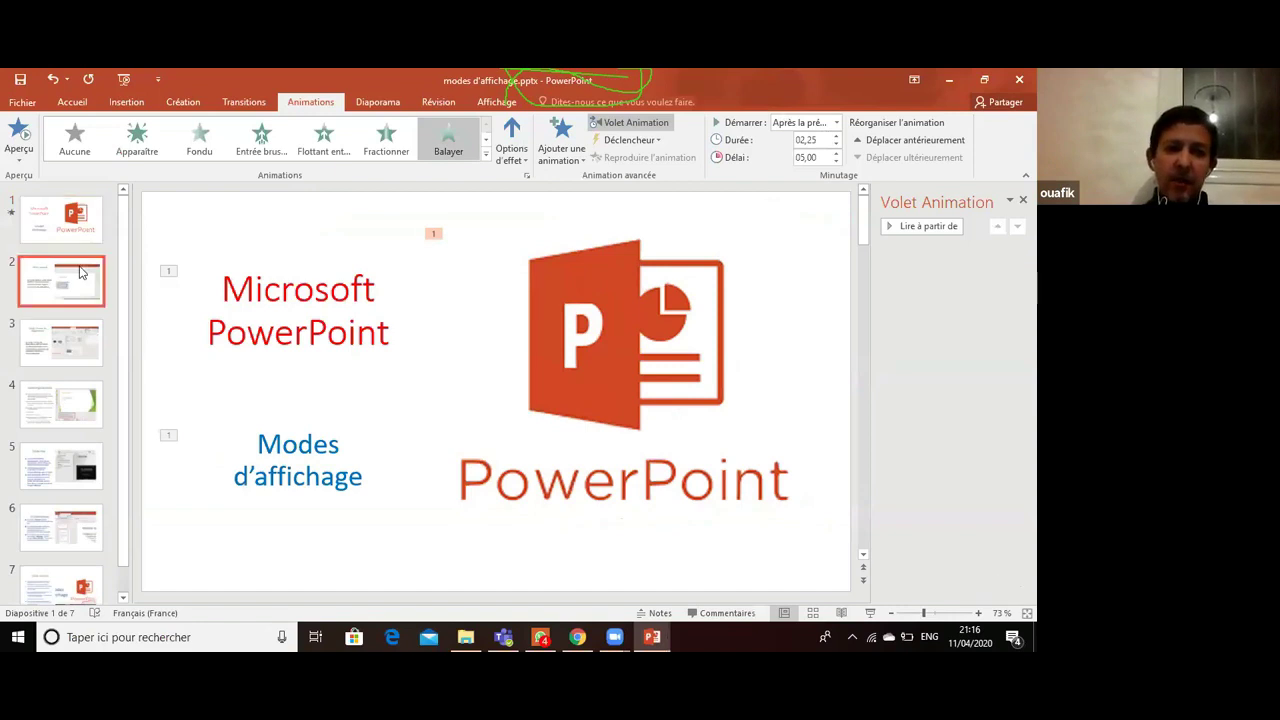
key("Up")
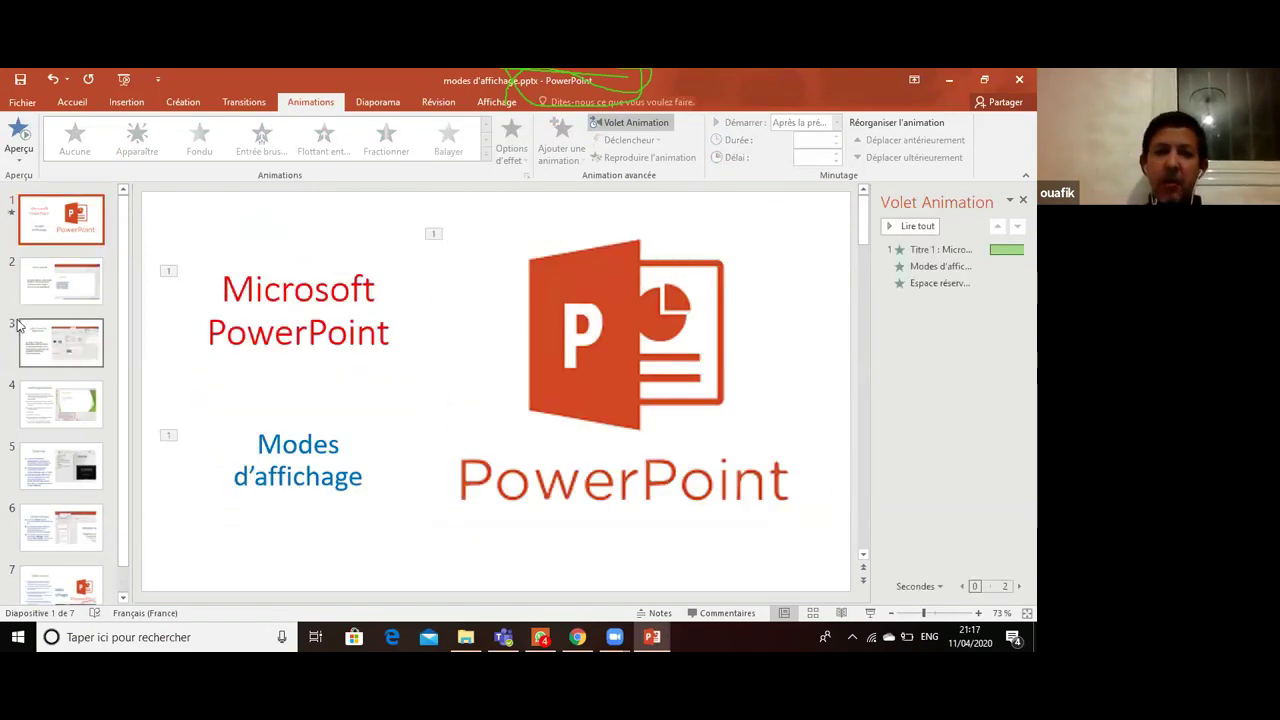
left_click(65, 302)
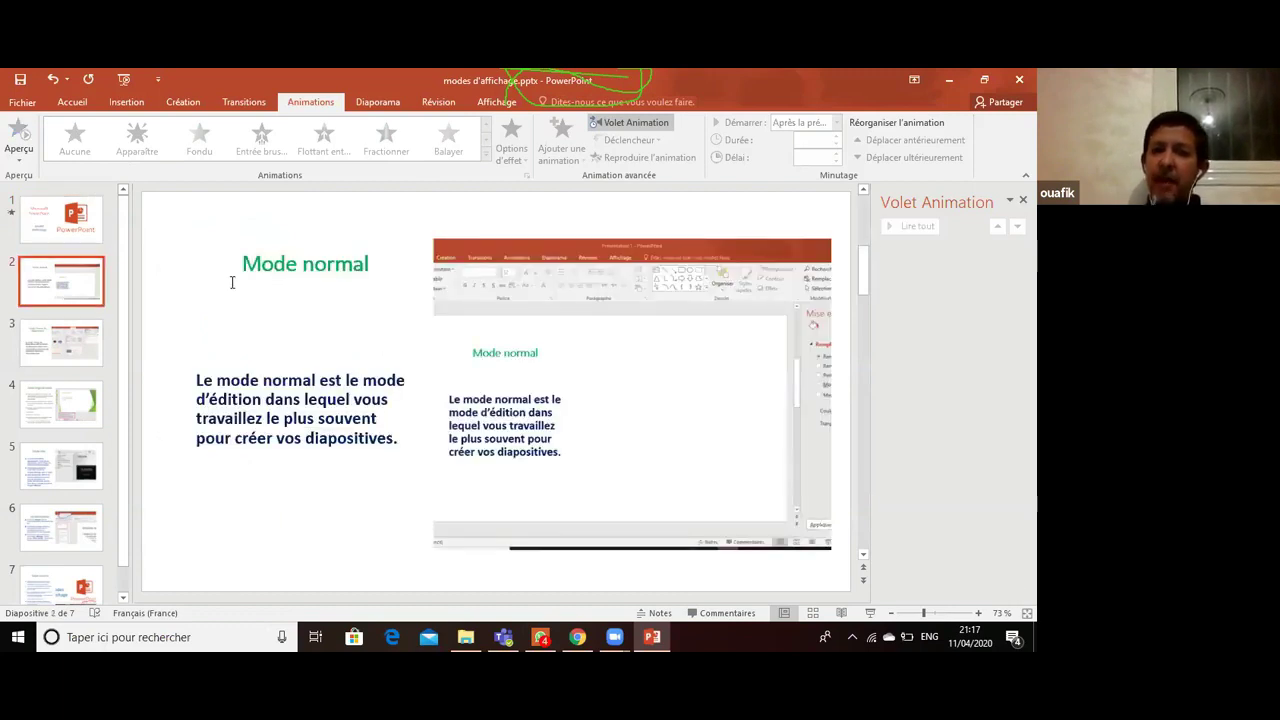
left_click(318, 263)
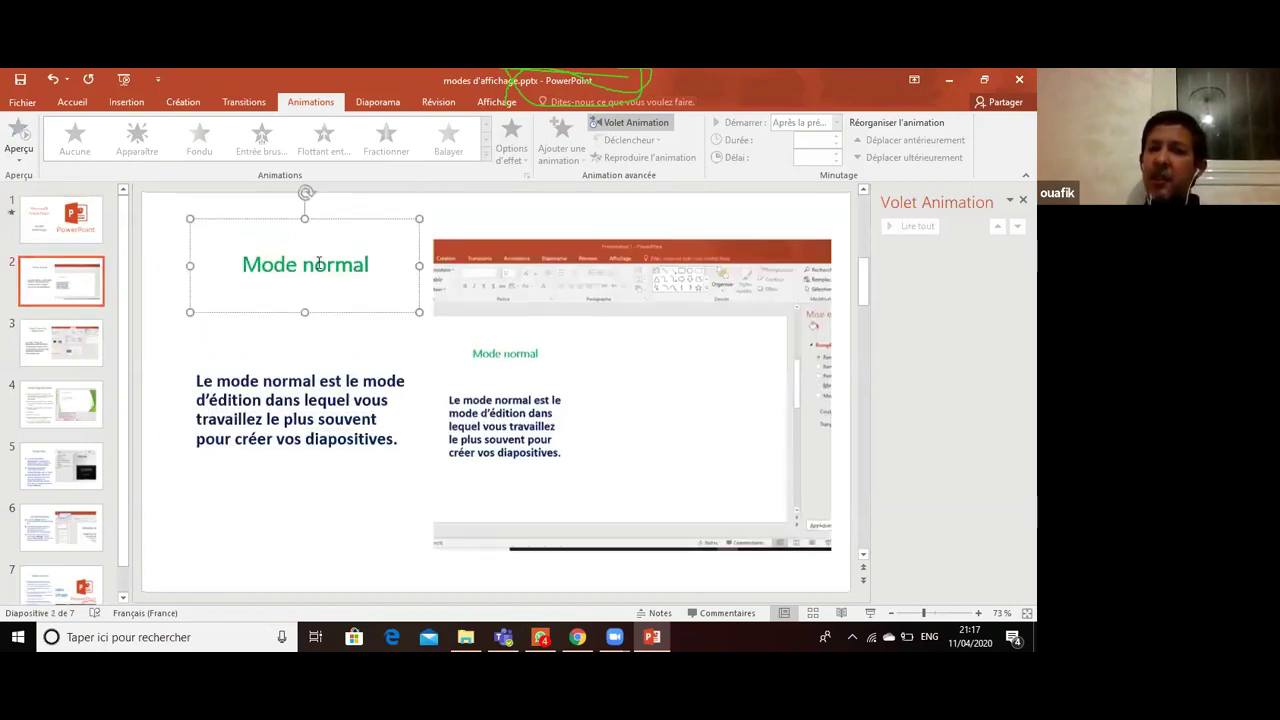
left_click(137, 140)
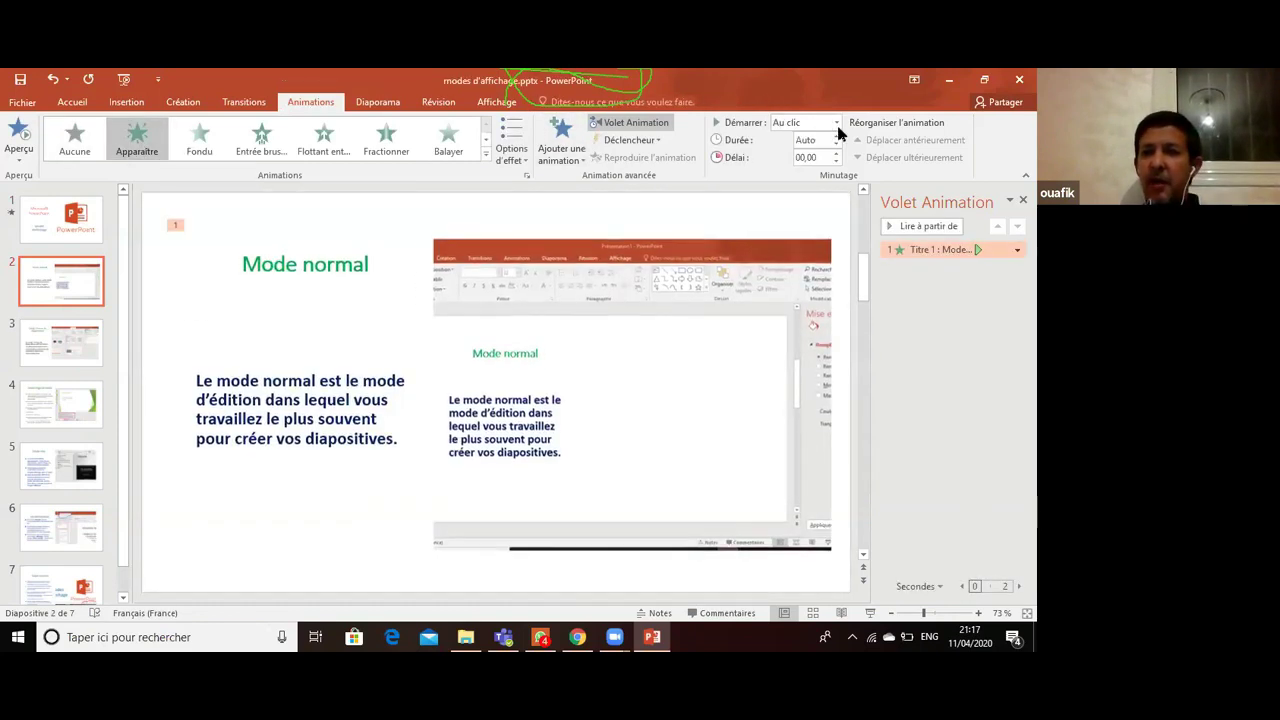
left_click(837, 140)
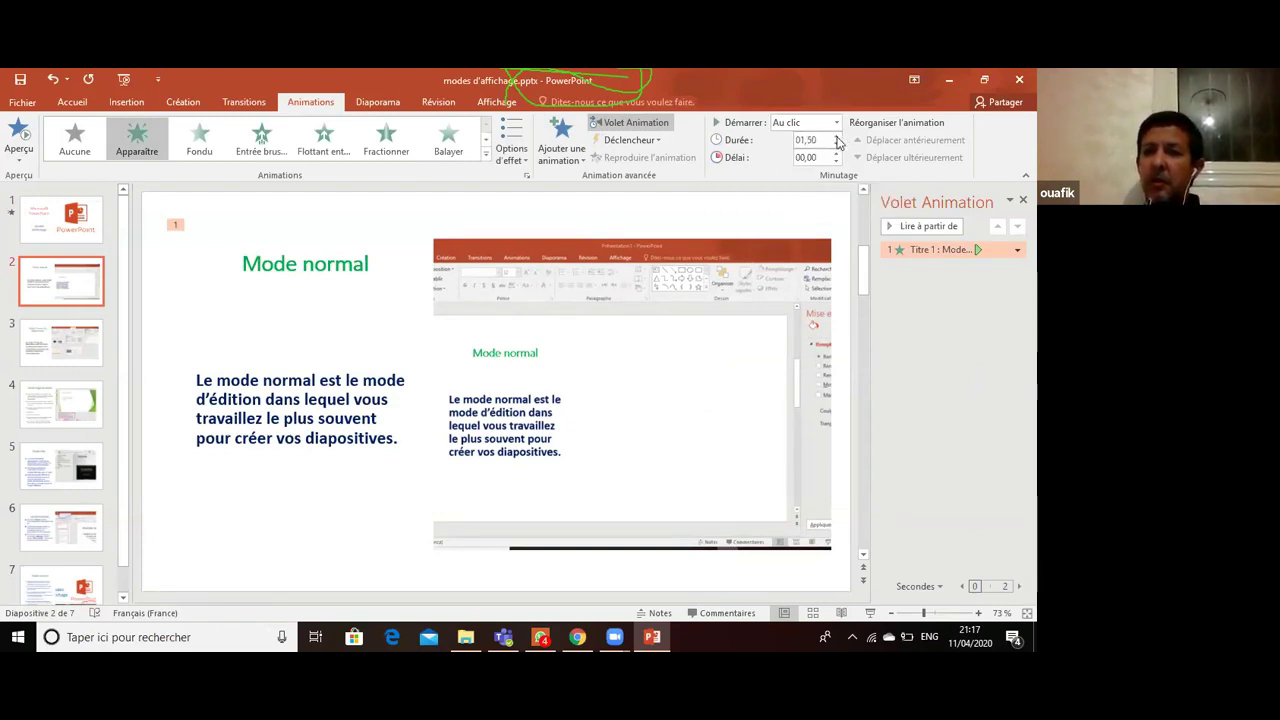
- Animate the body text with Agrandir et tourner, Tout à la fois
left_click(334, 410)
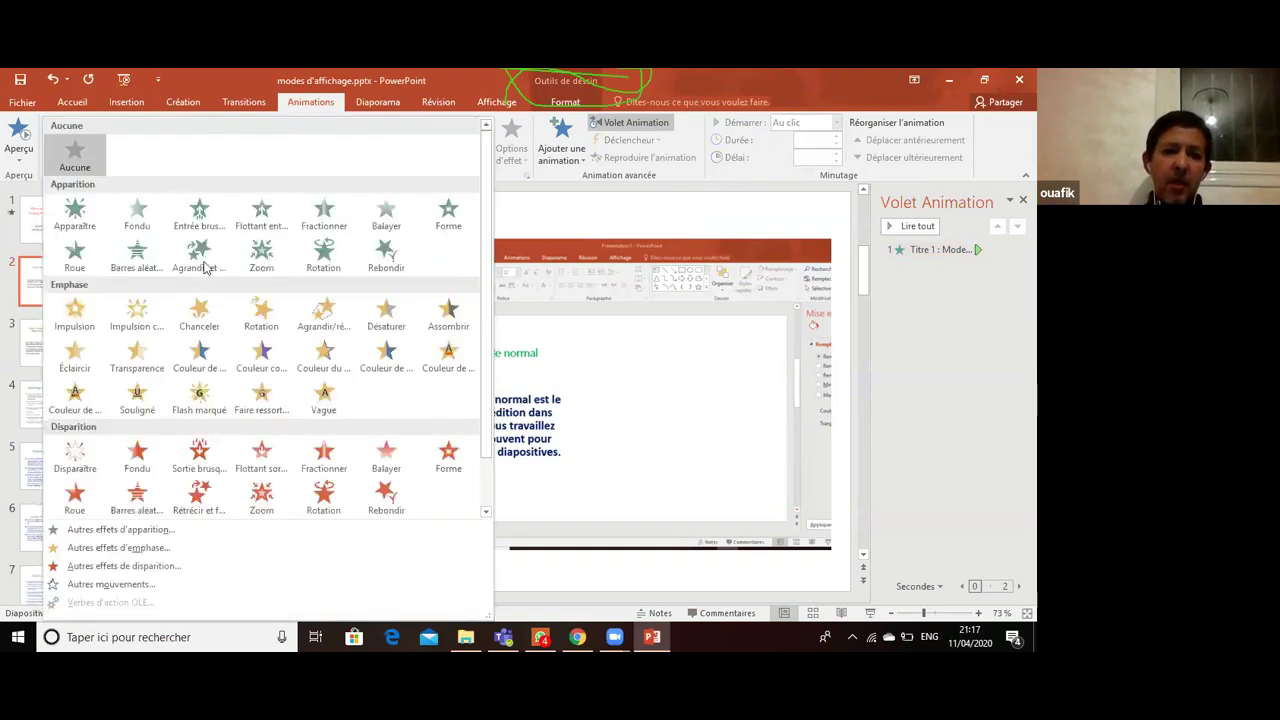
left_click(198, 262)
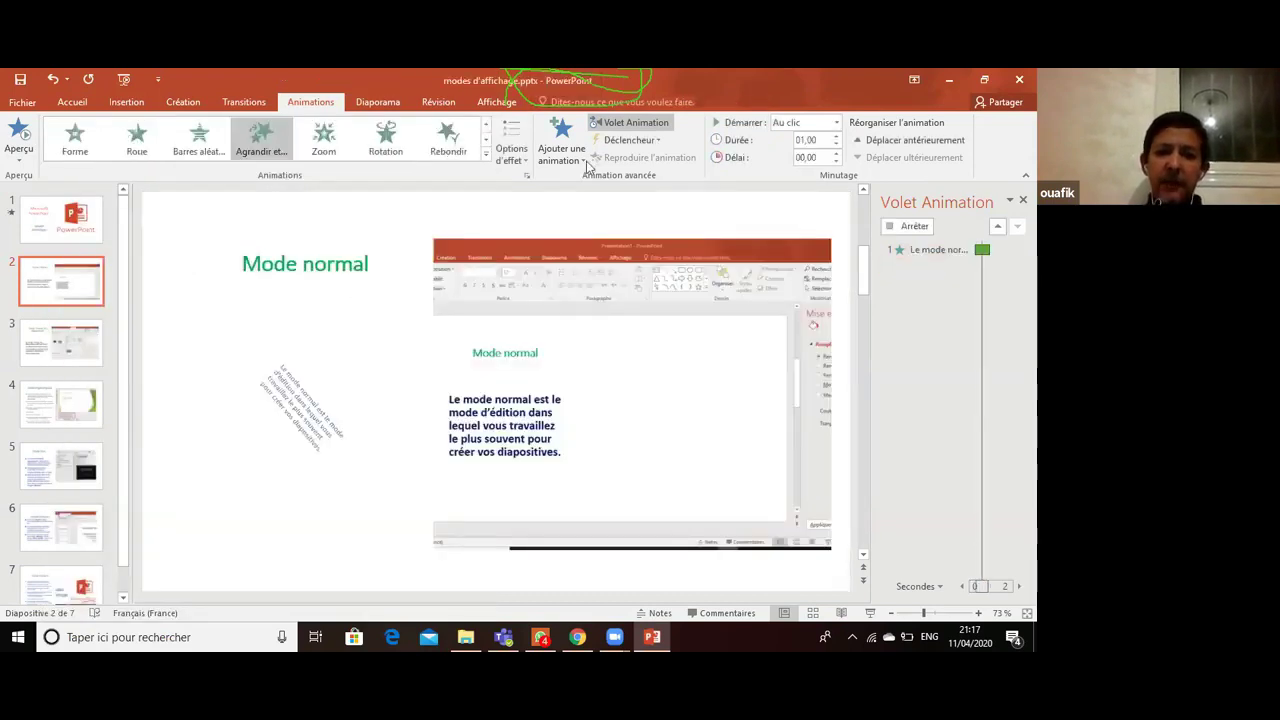
left_click(527, 163)
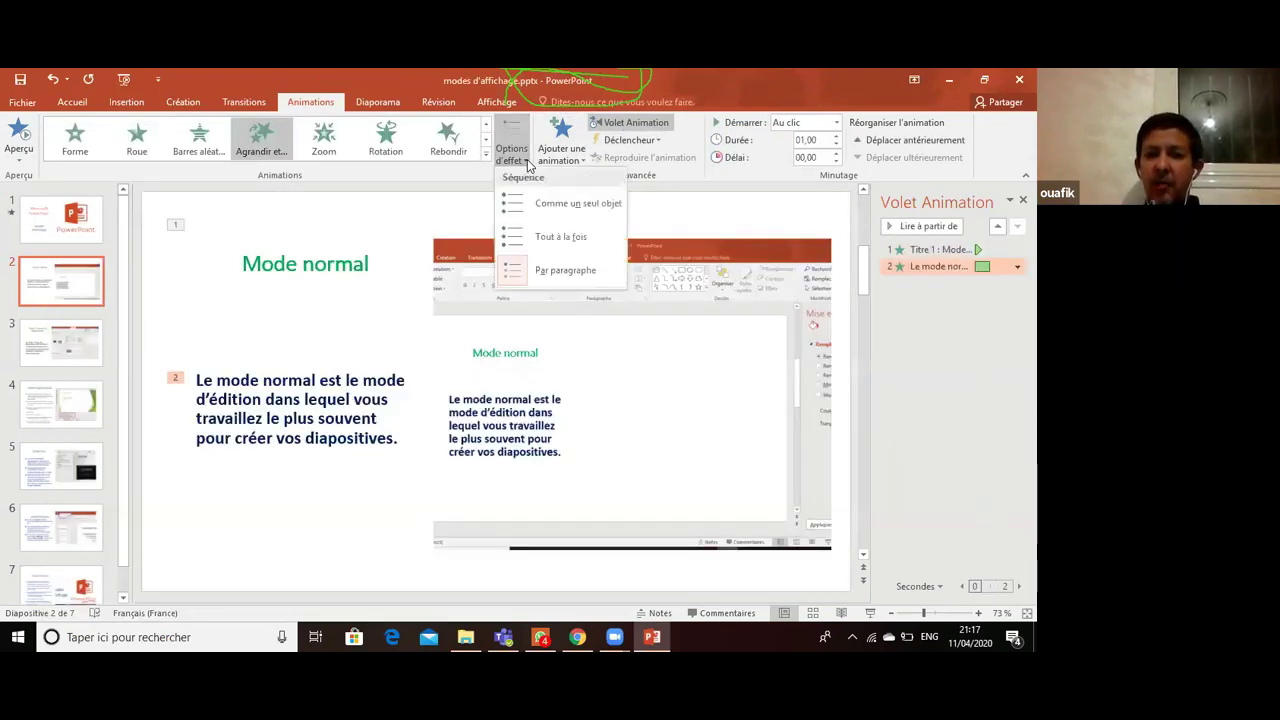
left_click(518, 241)
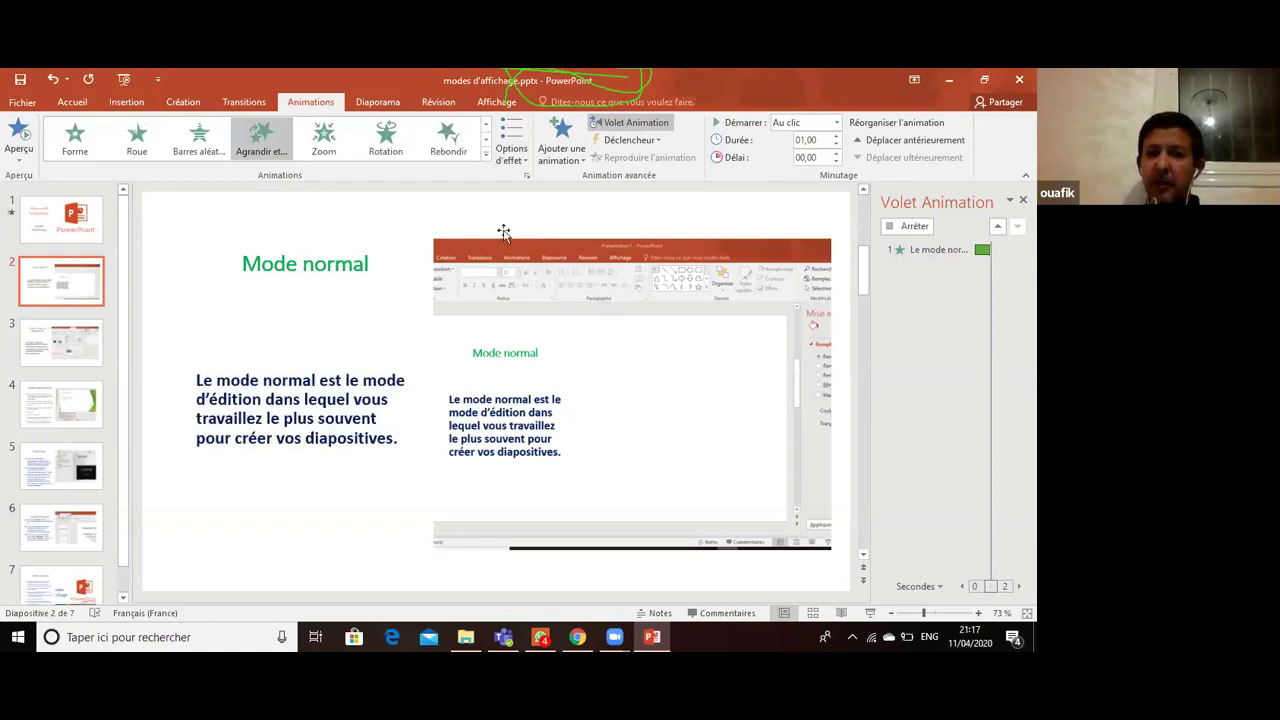
- Give the screenshot a Fondu entrance, then go to slide 4
left_click(602, 277)
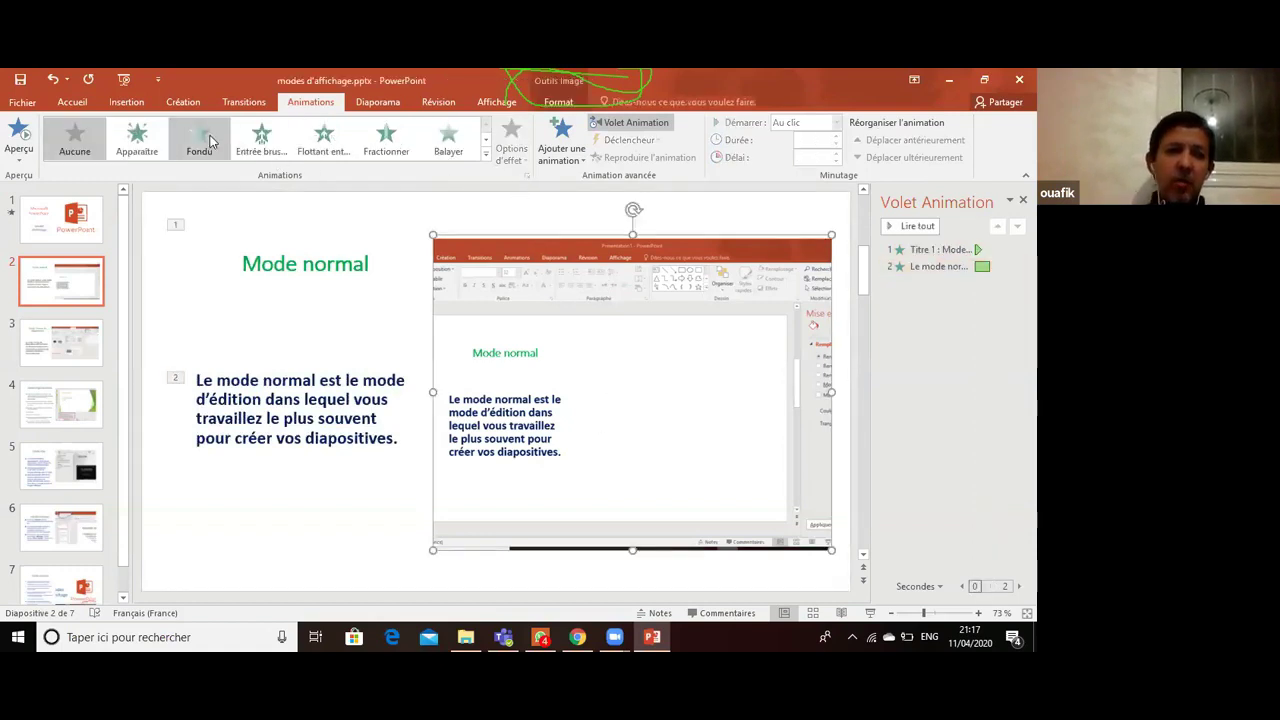
left_click(205, 138)
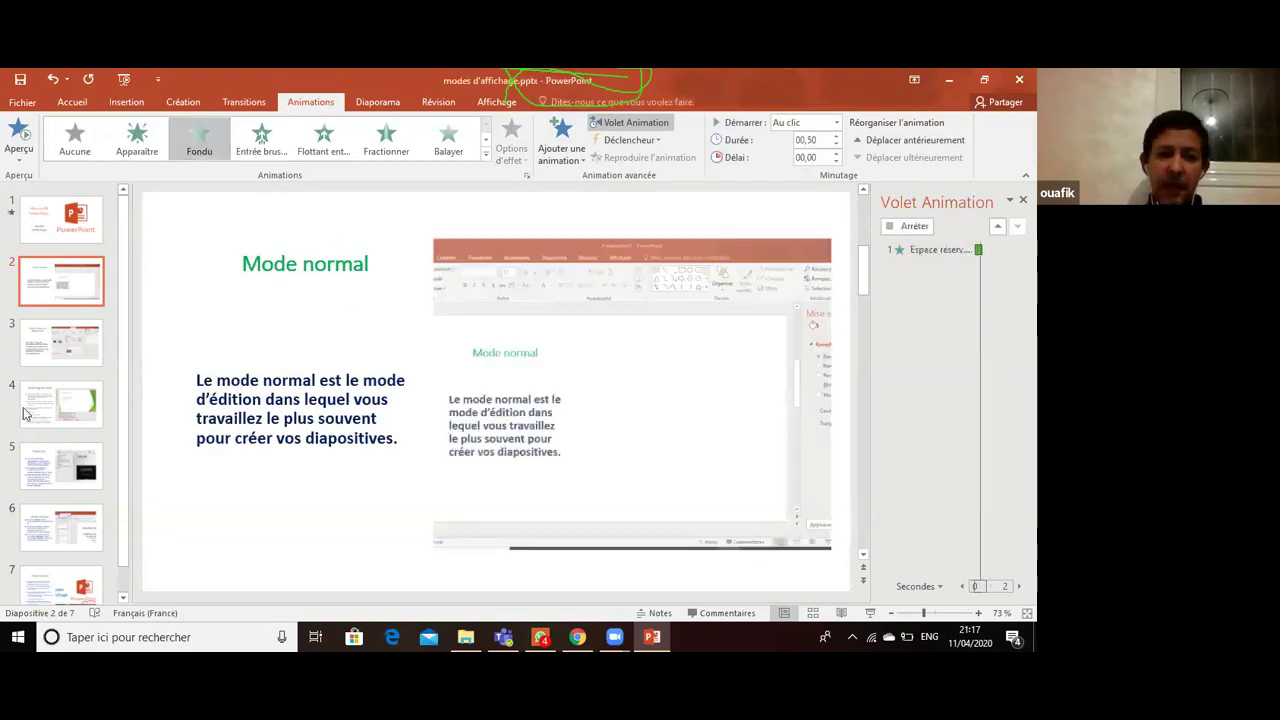
left_click(40, 402)
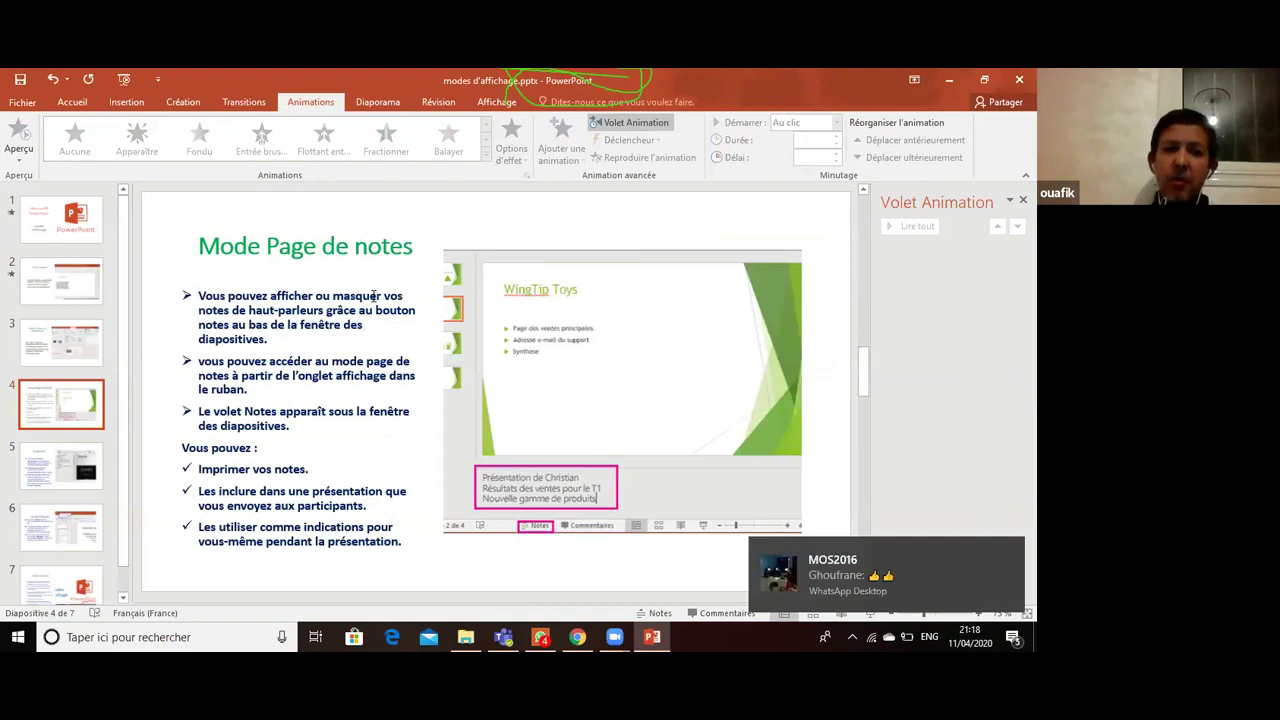
left_click(373, 297)
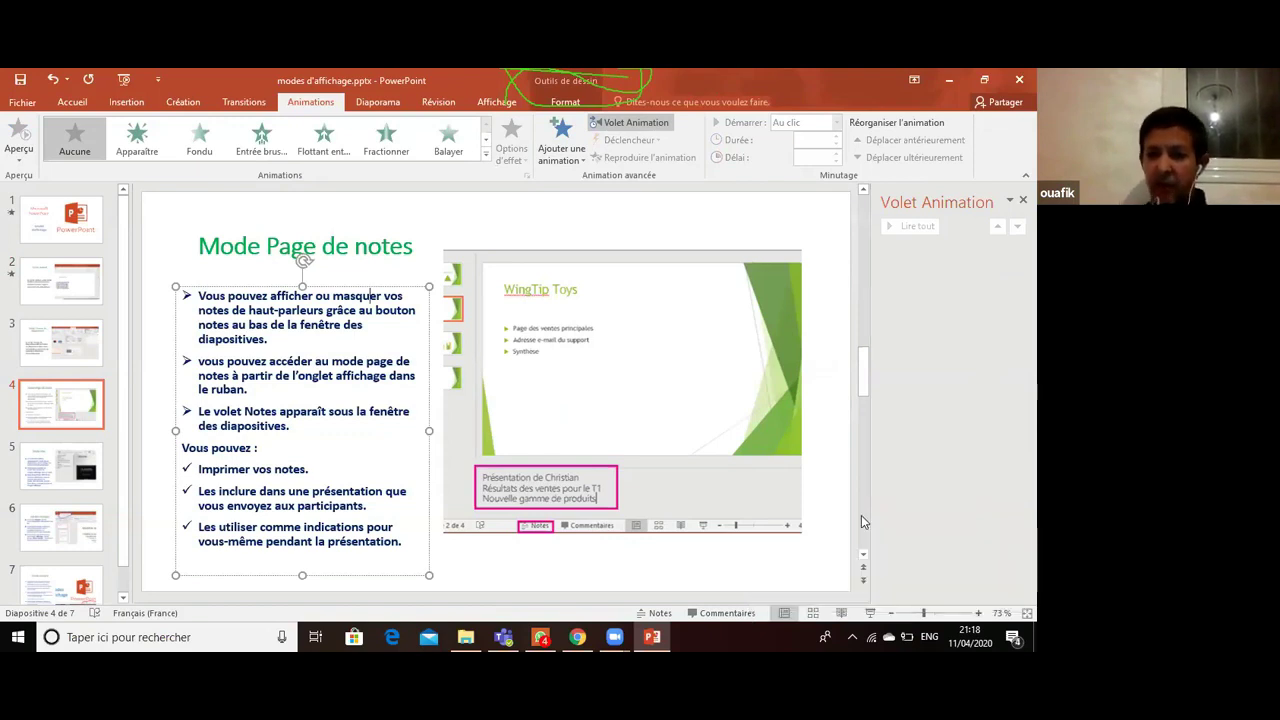
left_click(861, 515)
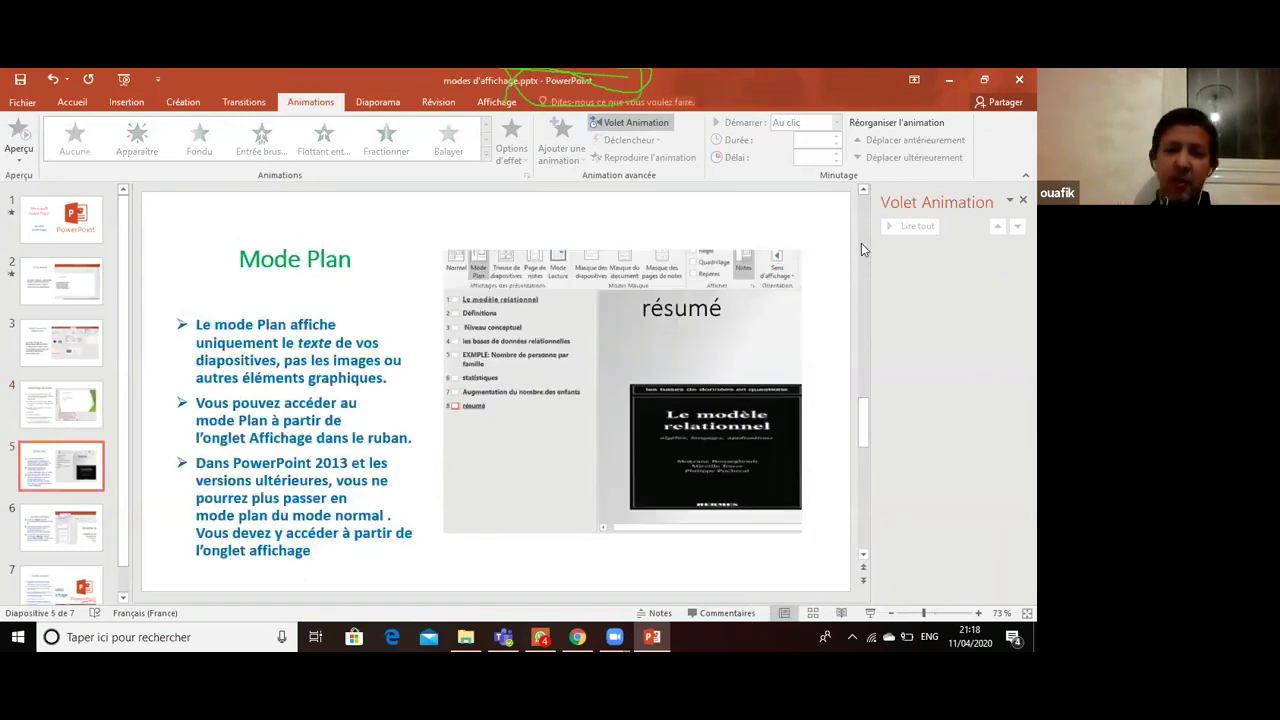
left_click(861, 243)
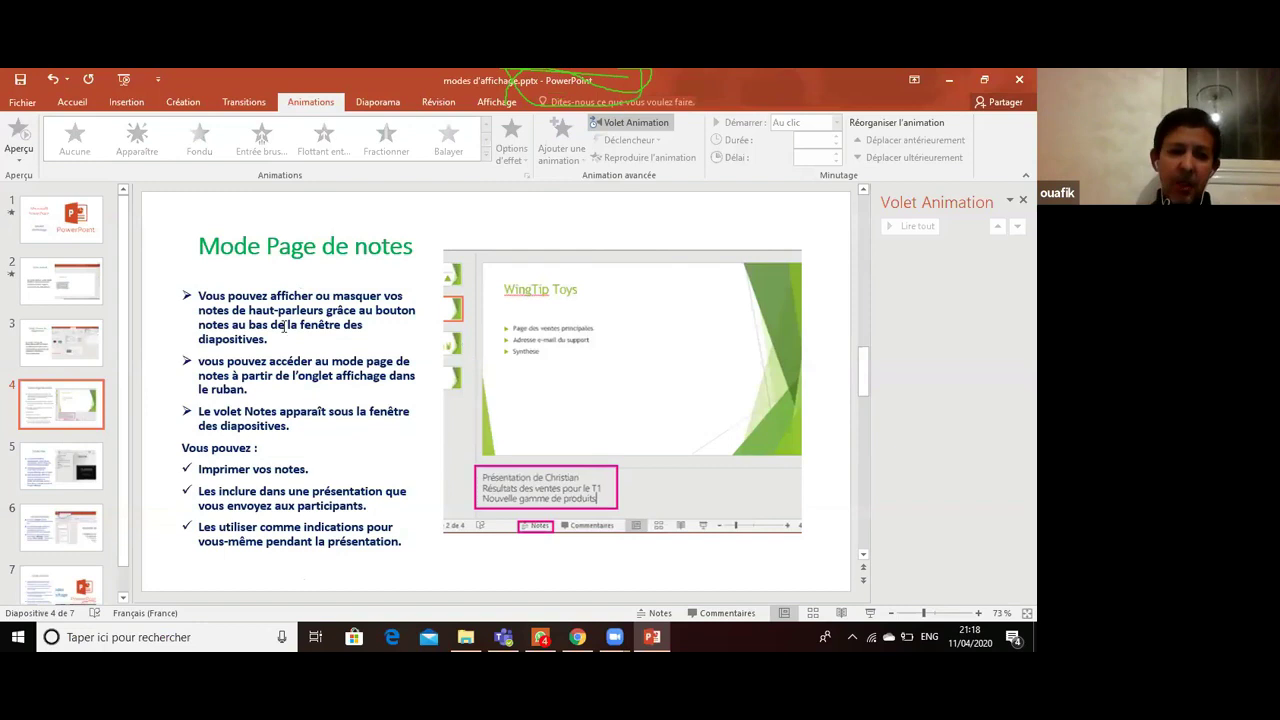
left_click(324, 288)
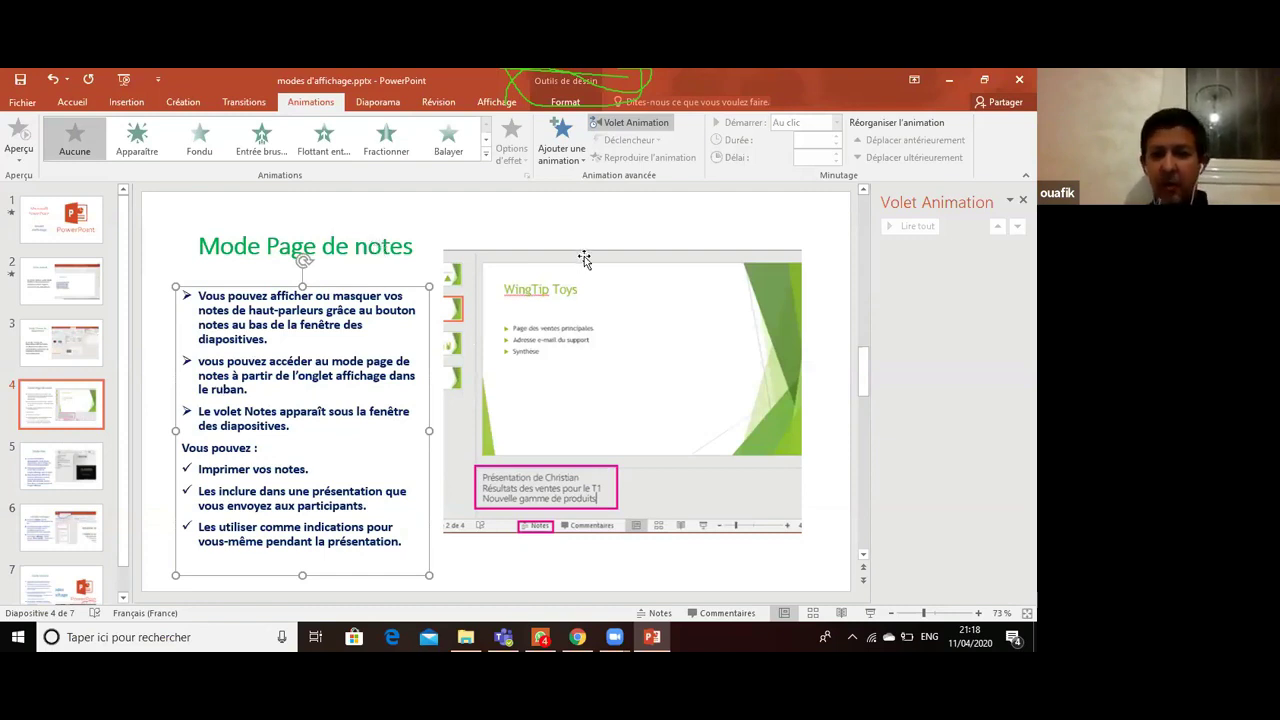
left_click(586, 300)
left_click(321, 247)
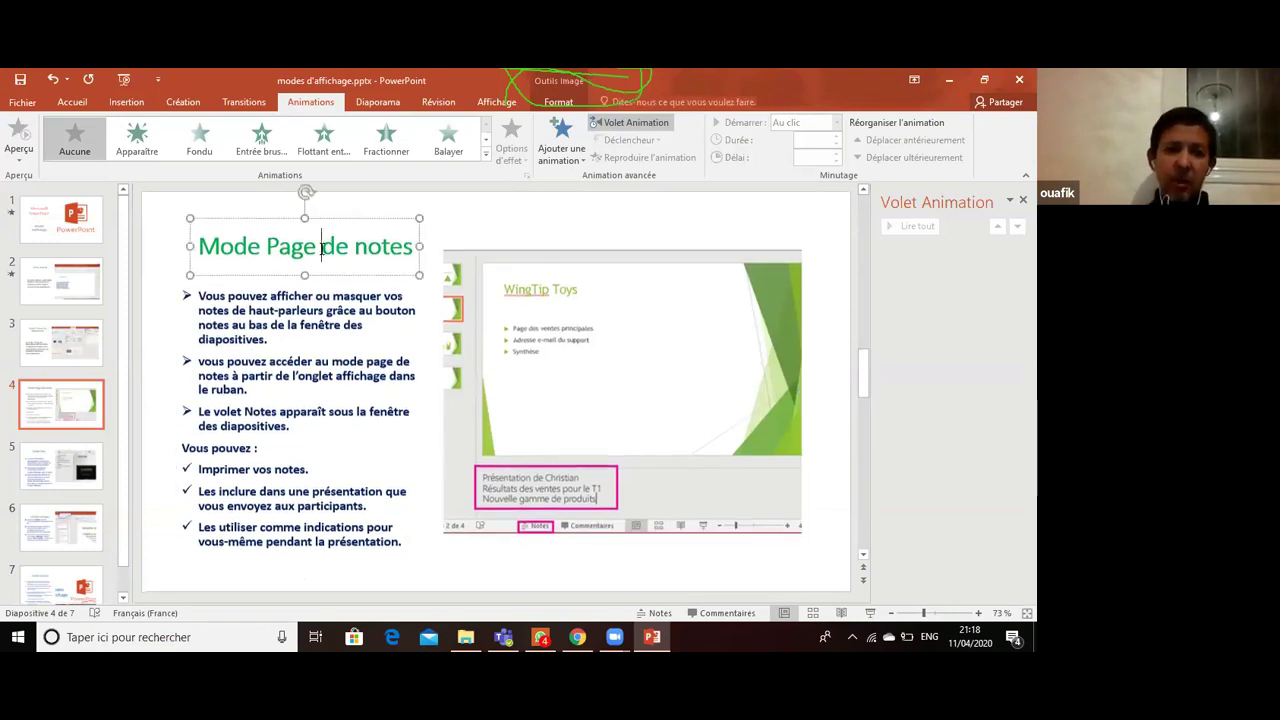
left_click(329, 216)
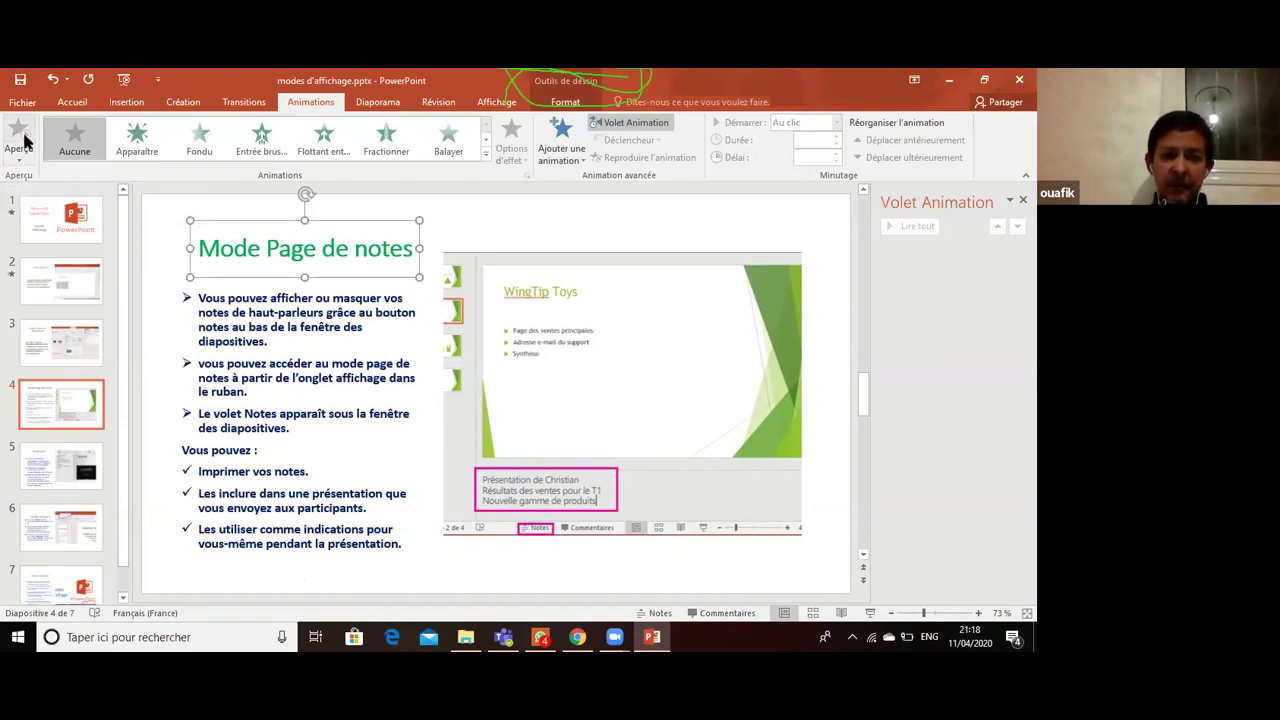
left_click(315, 290)
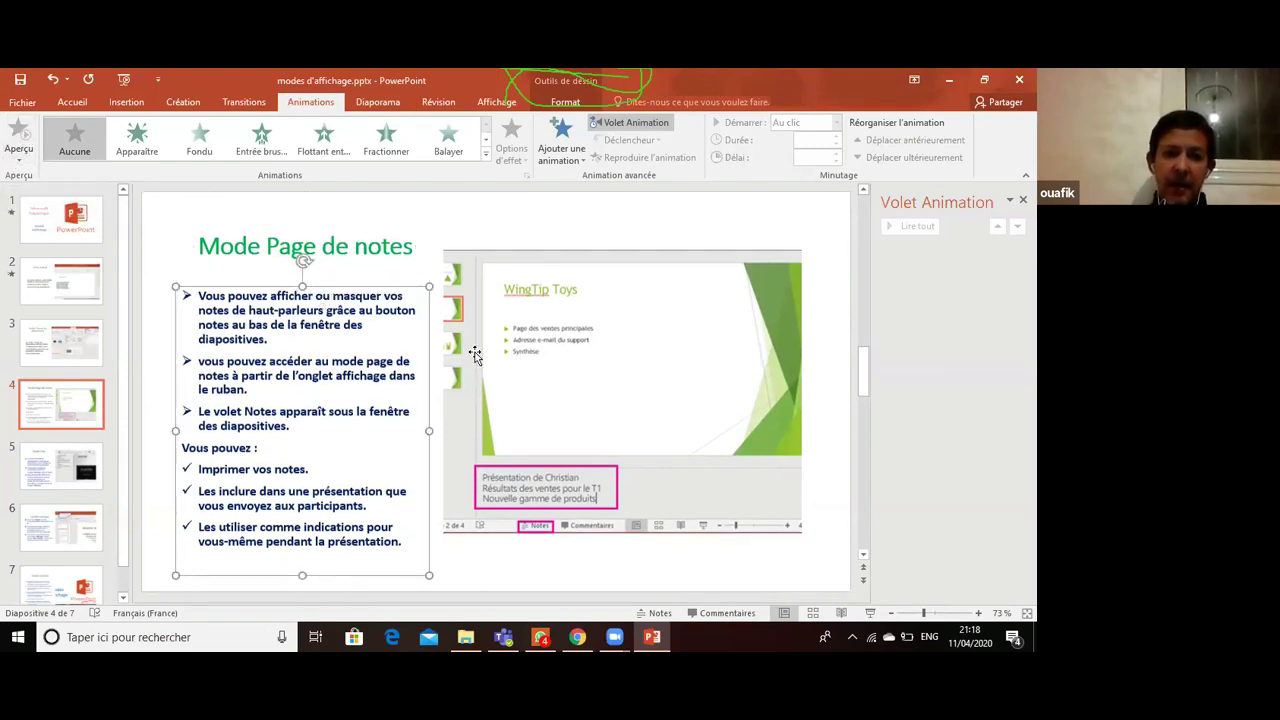
left_click(870, 614)
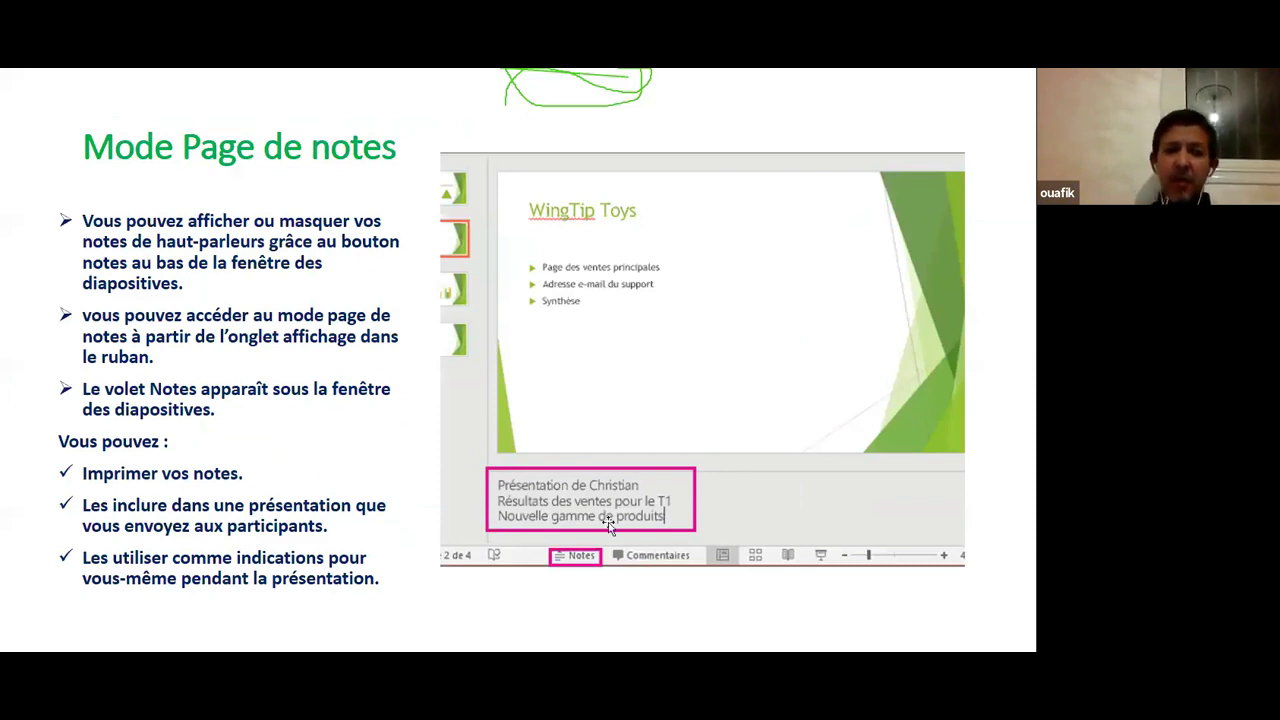
key("Escape")
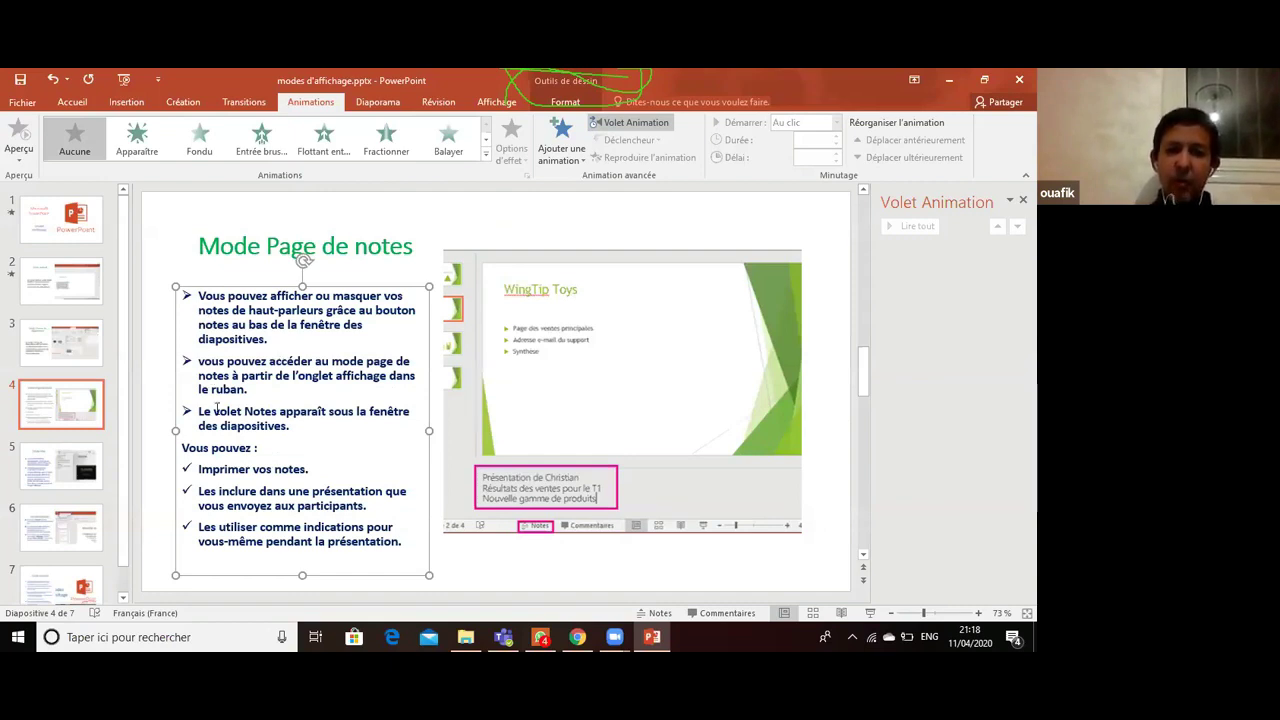
- Give slide 4's bullet text a Rotation entrance animating Comme un seul objet
left_click(487, 158)
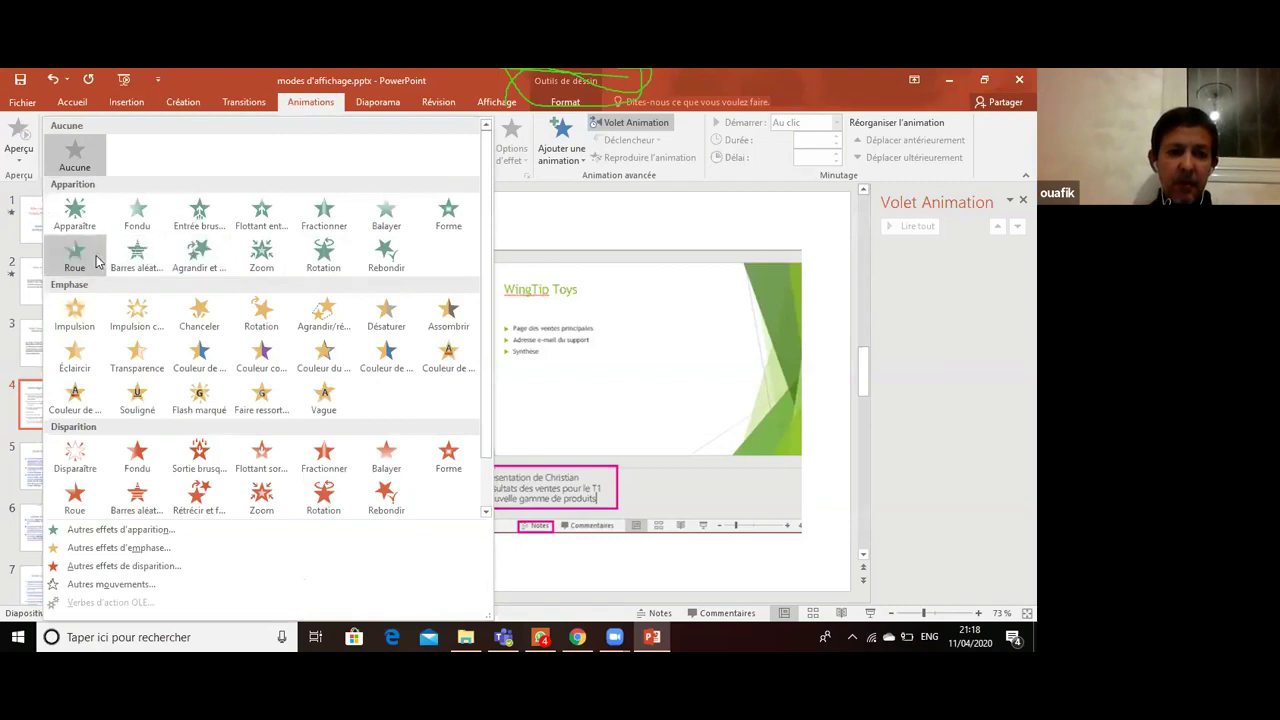
left_click(324, 268)
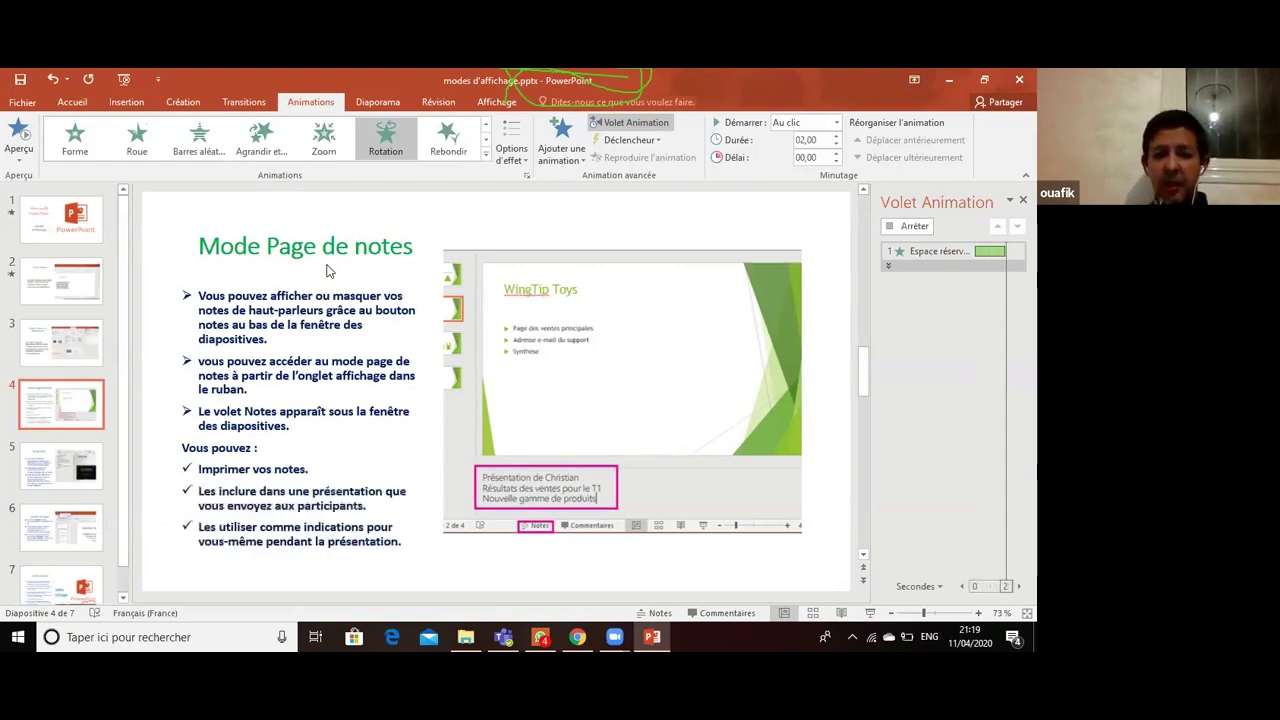
left_click(528, 162)
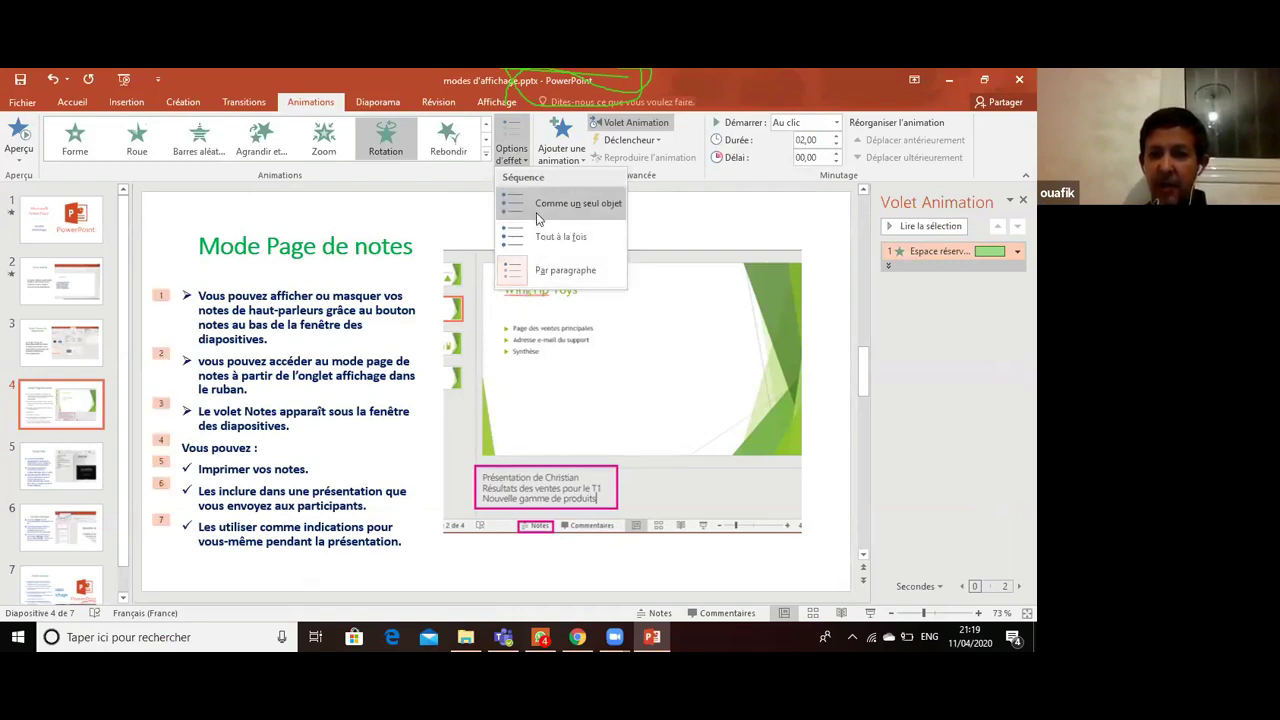
left_click(533, 206)
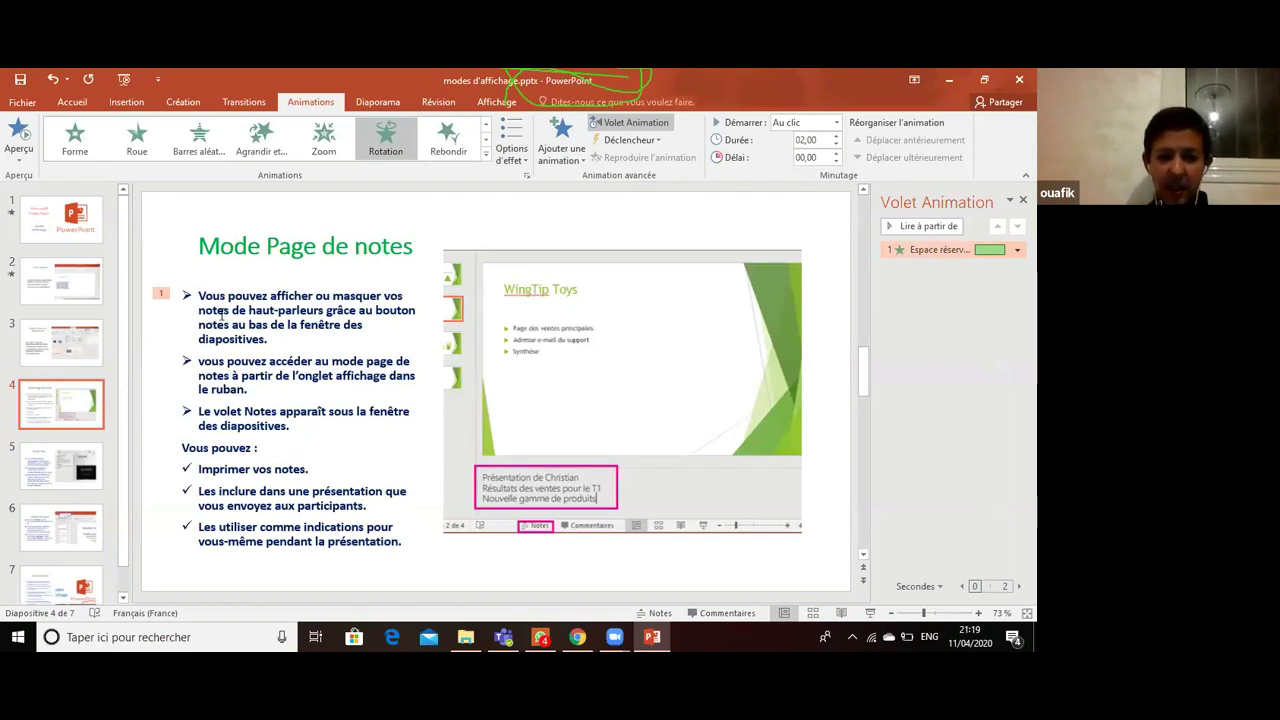
- Switch the Rotation animation to Par paragraphe and preview it in the slideshow from slide 4
left_click(527, 163)
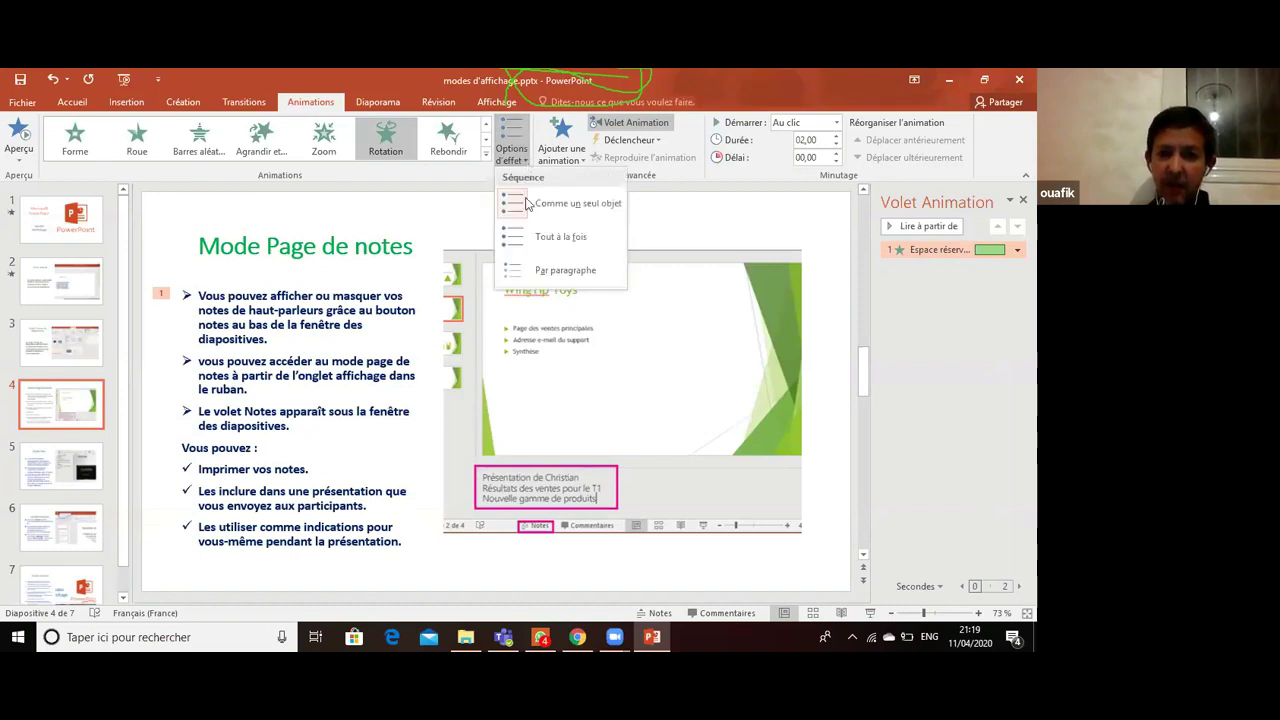
left_click(521, 214)
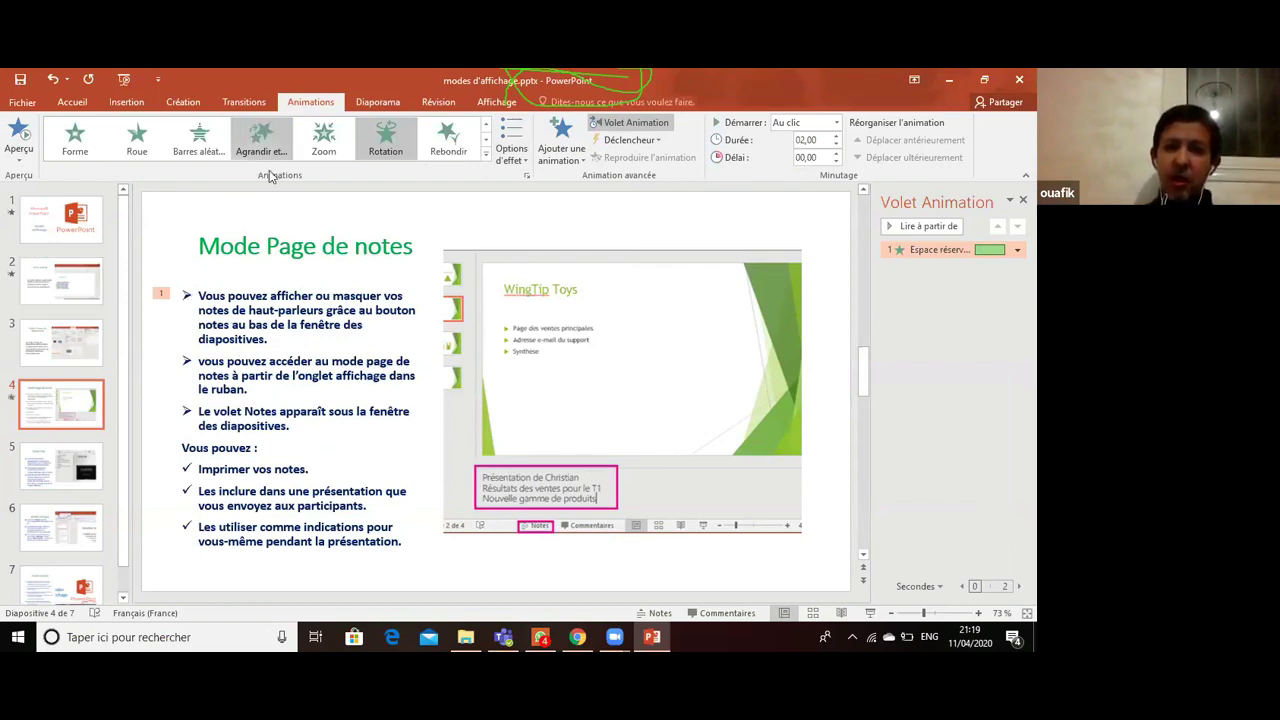
left_click(527, 165)
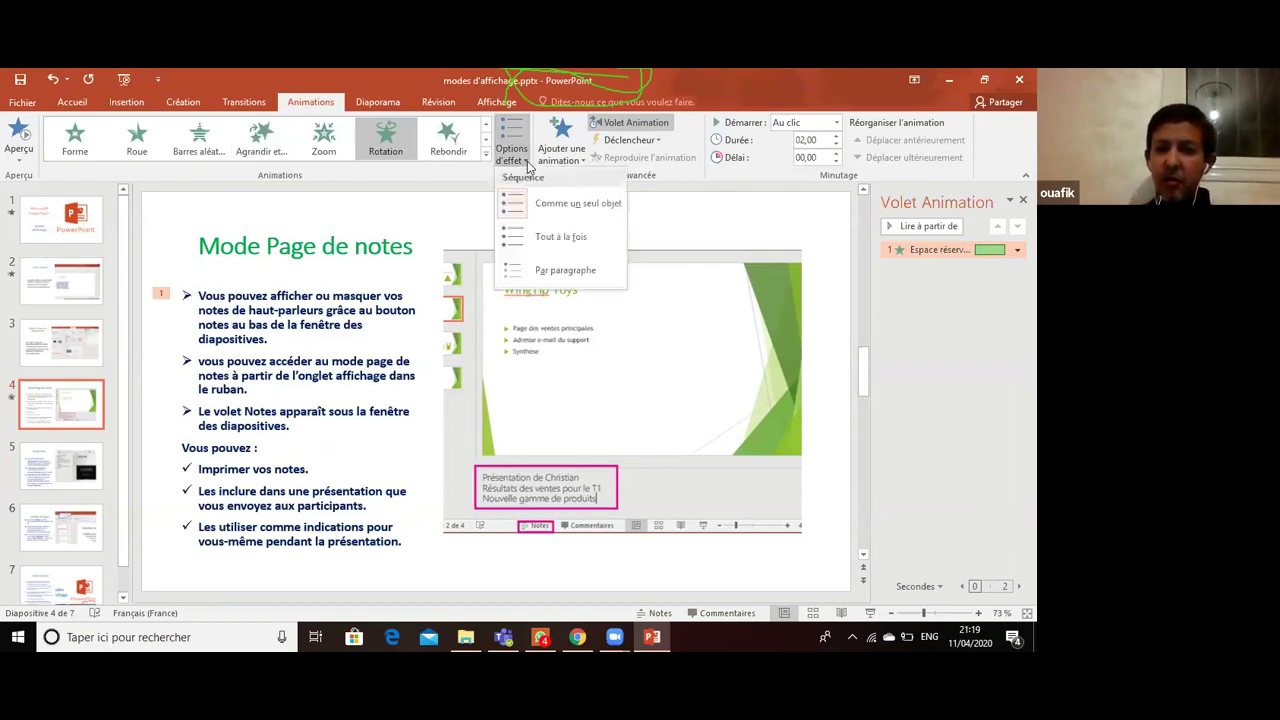
left_click(517, 279)
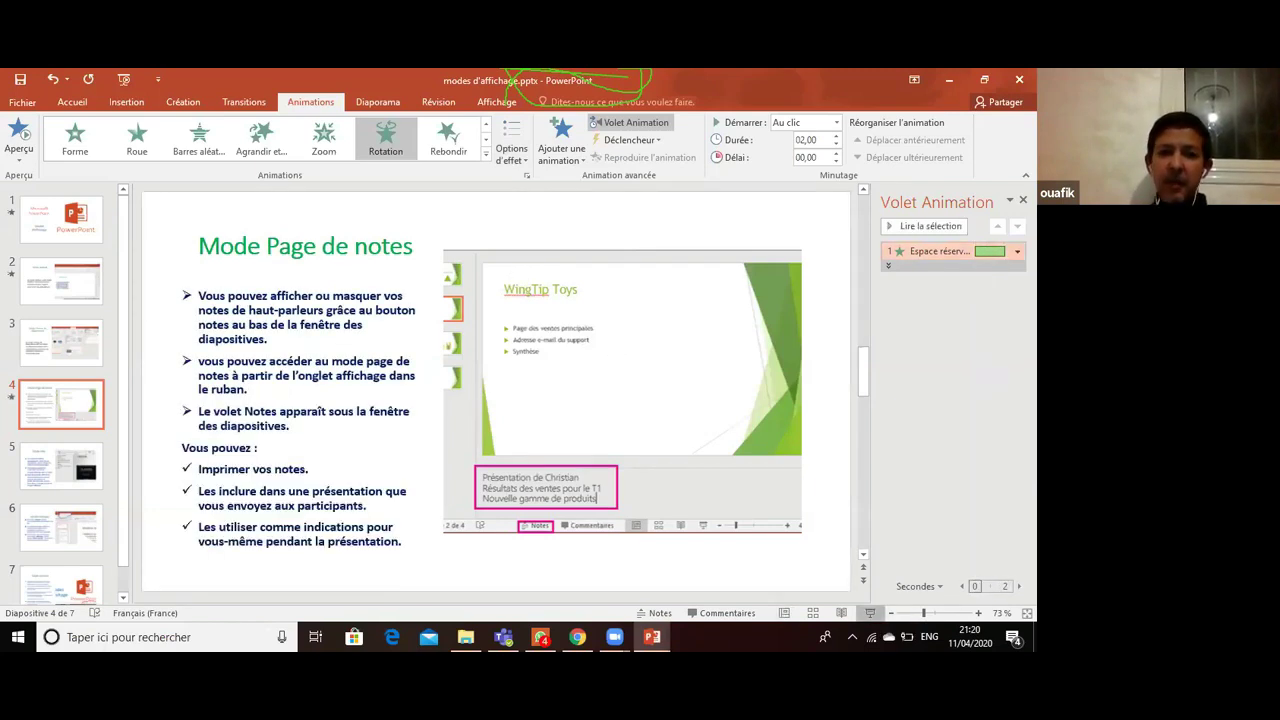
left_click(872, 613)
left_click(322, 366)
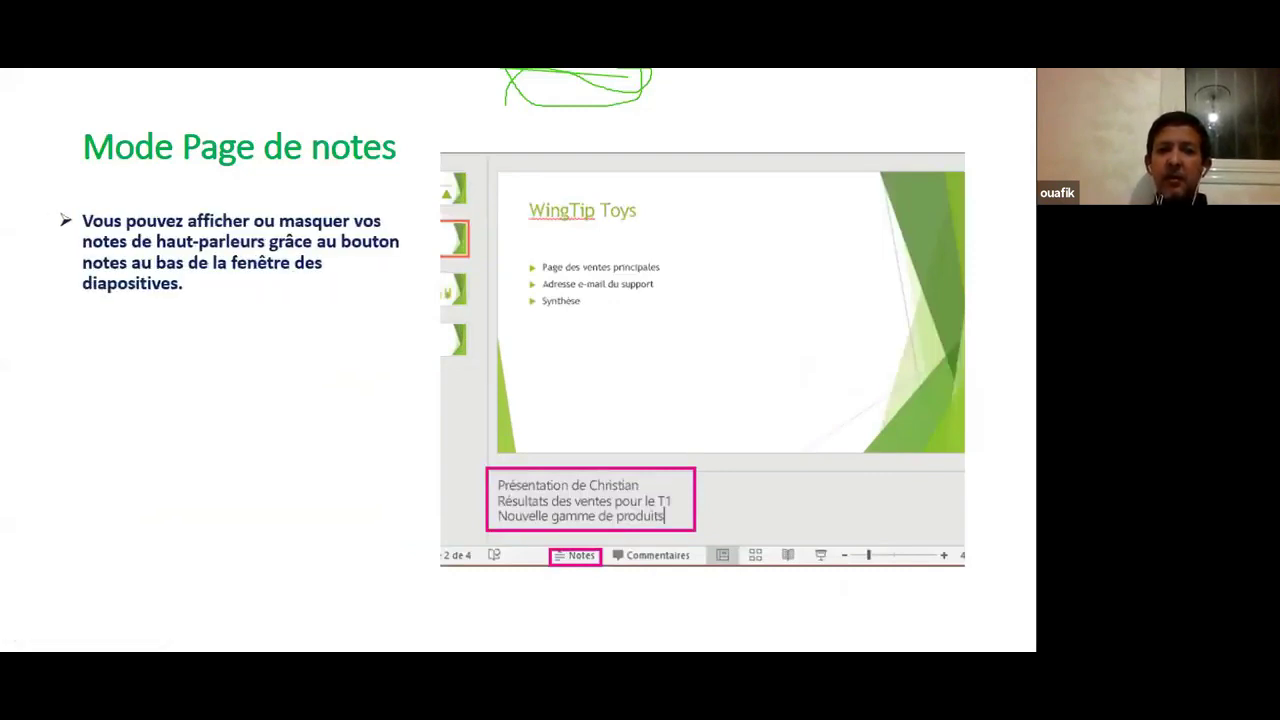
key("Right")
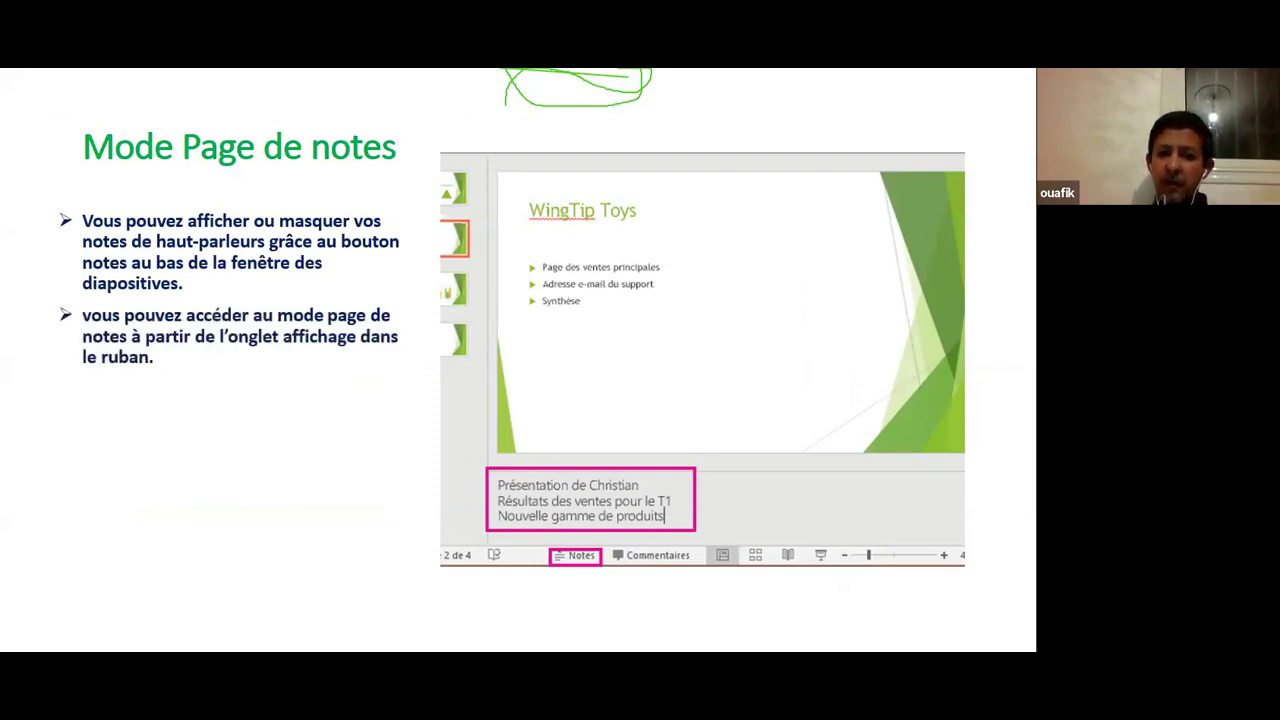
key("Right")
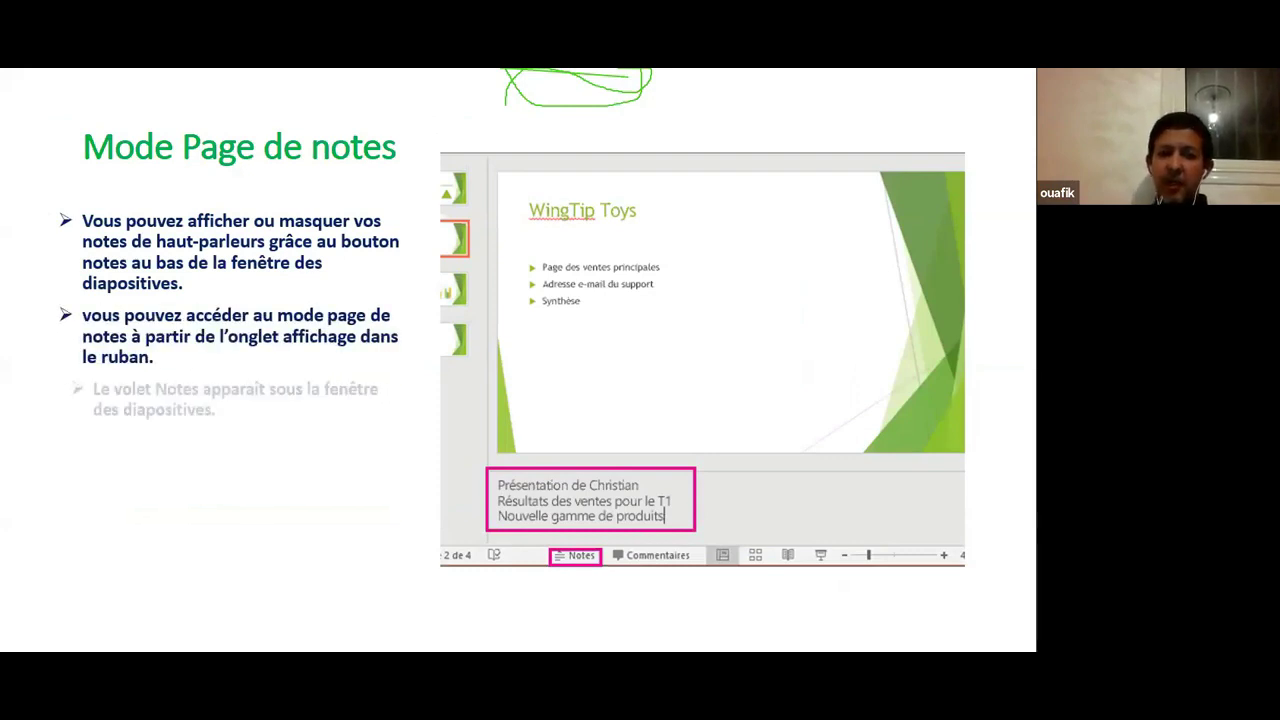
key("Right")
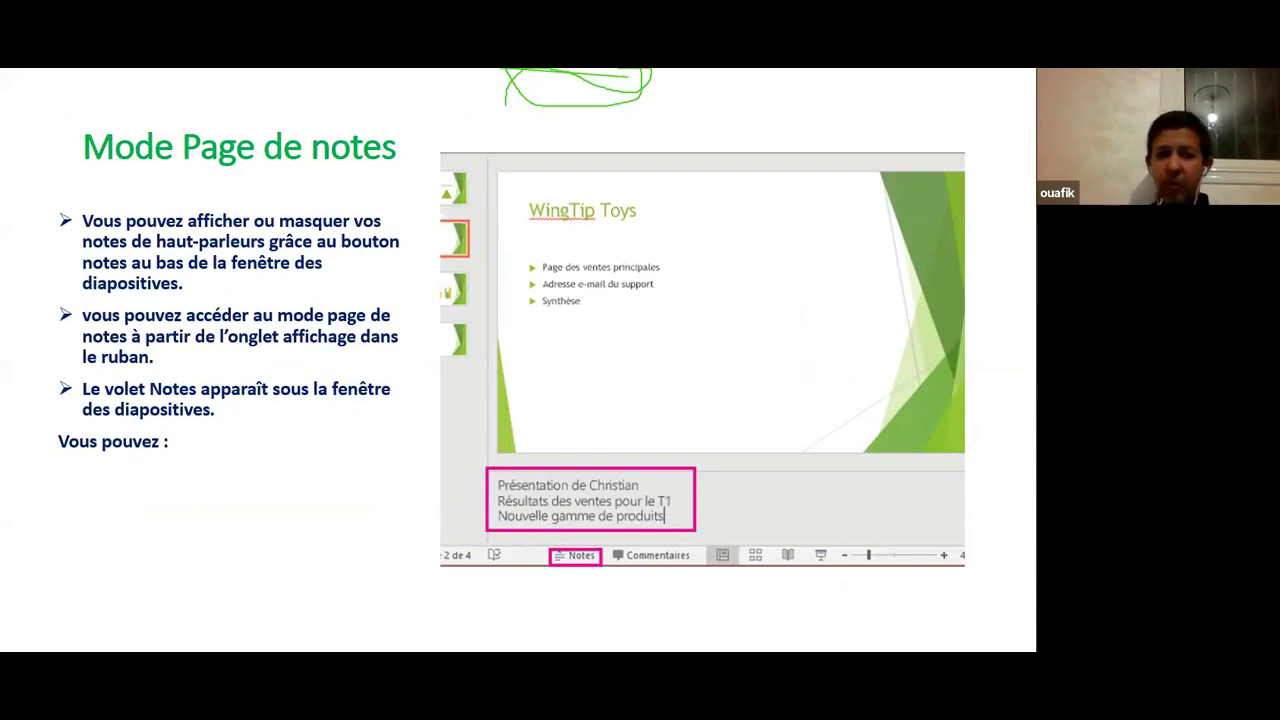
key("Right")
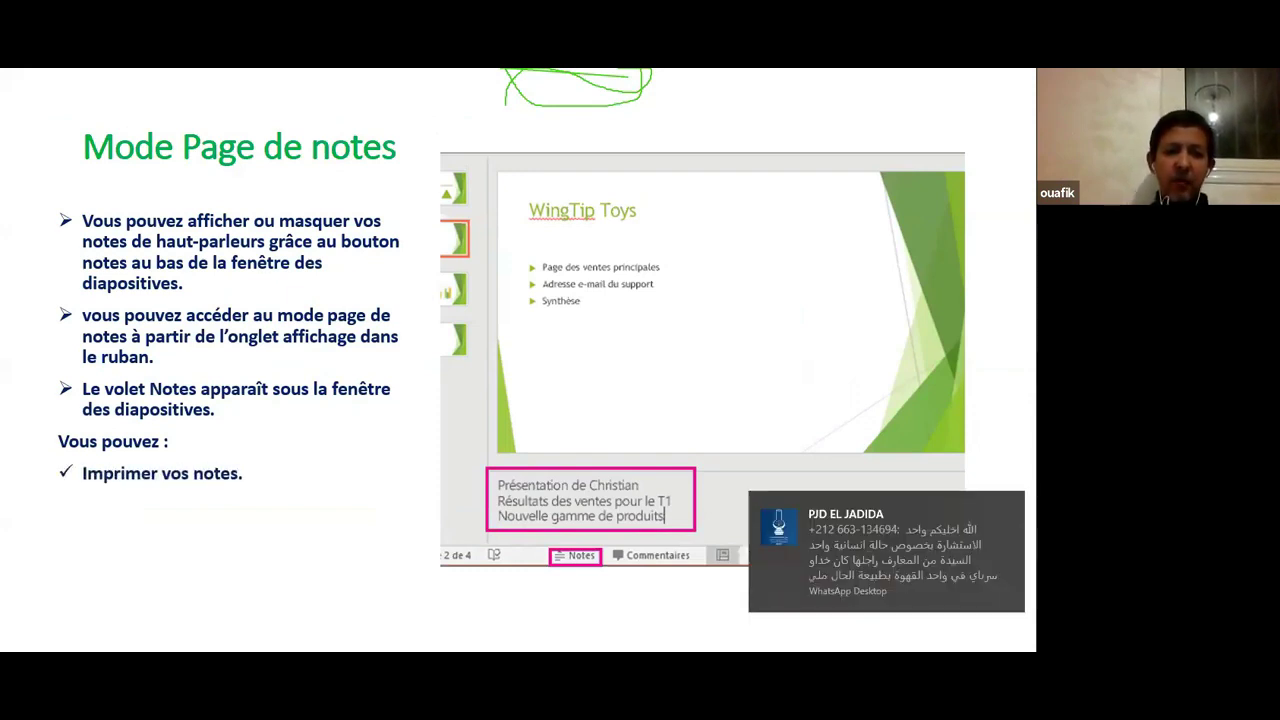
key("Right")
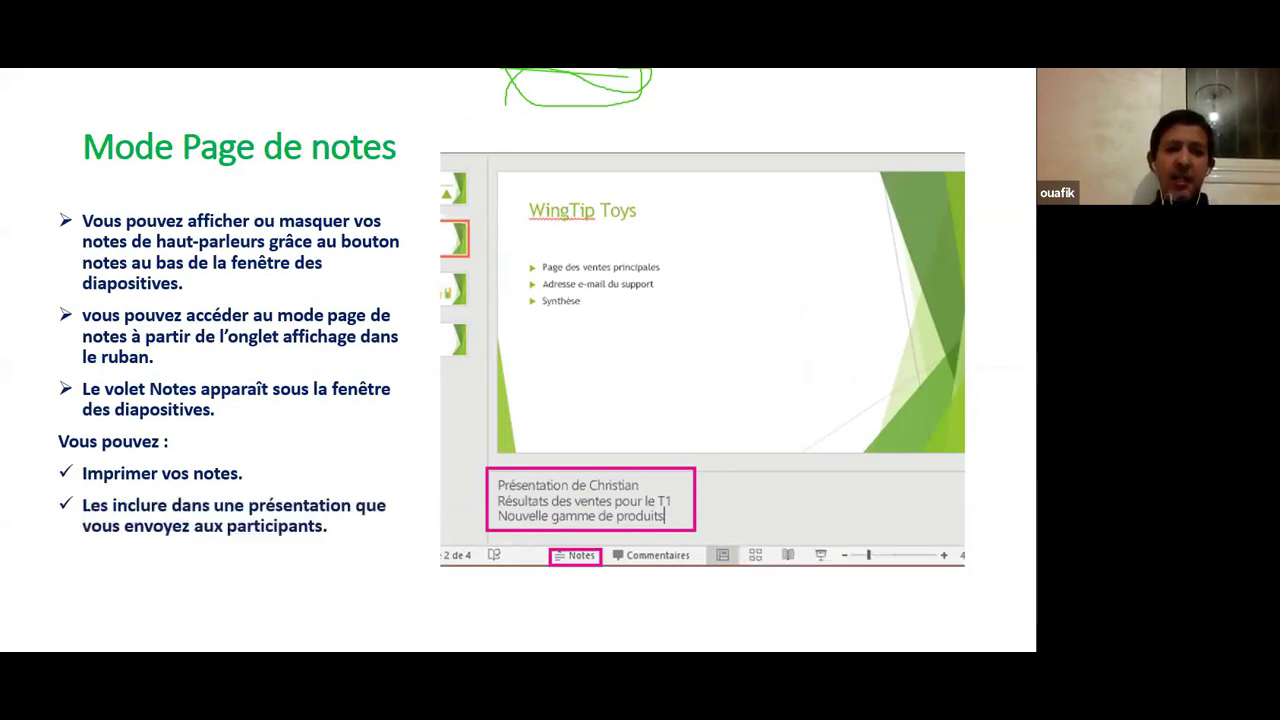
key("Right")
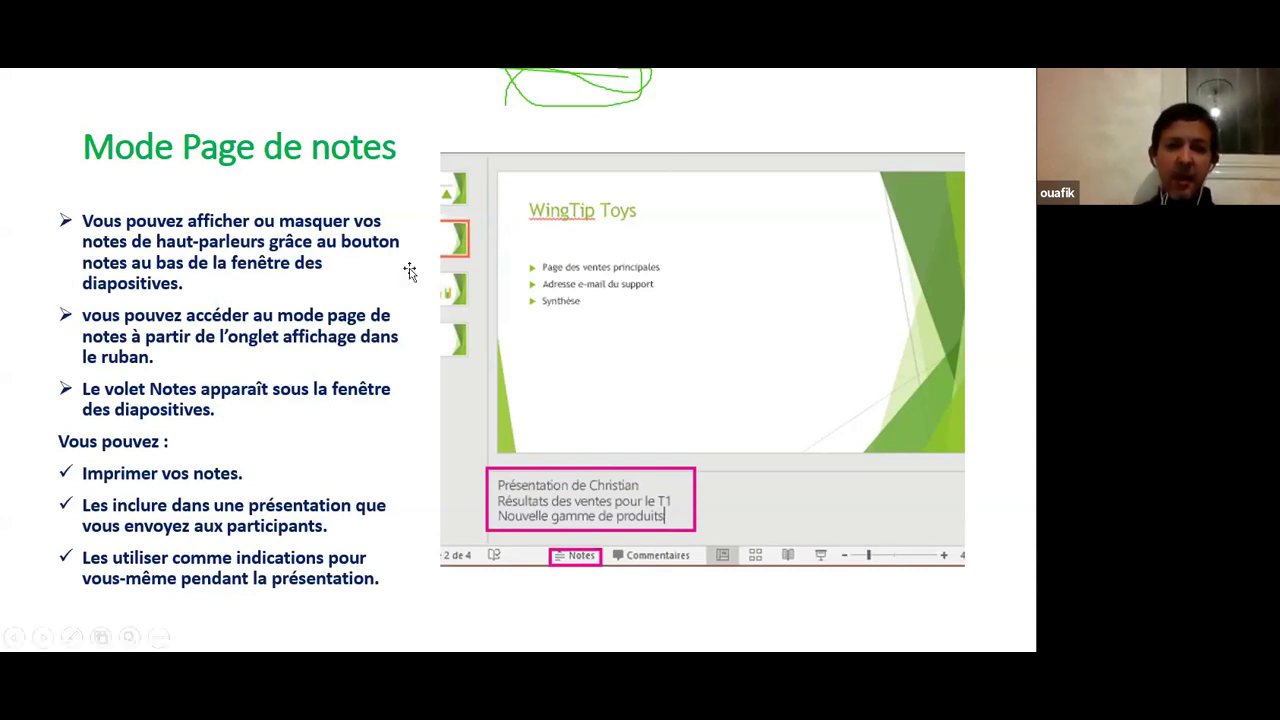
key("Escape")
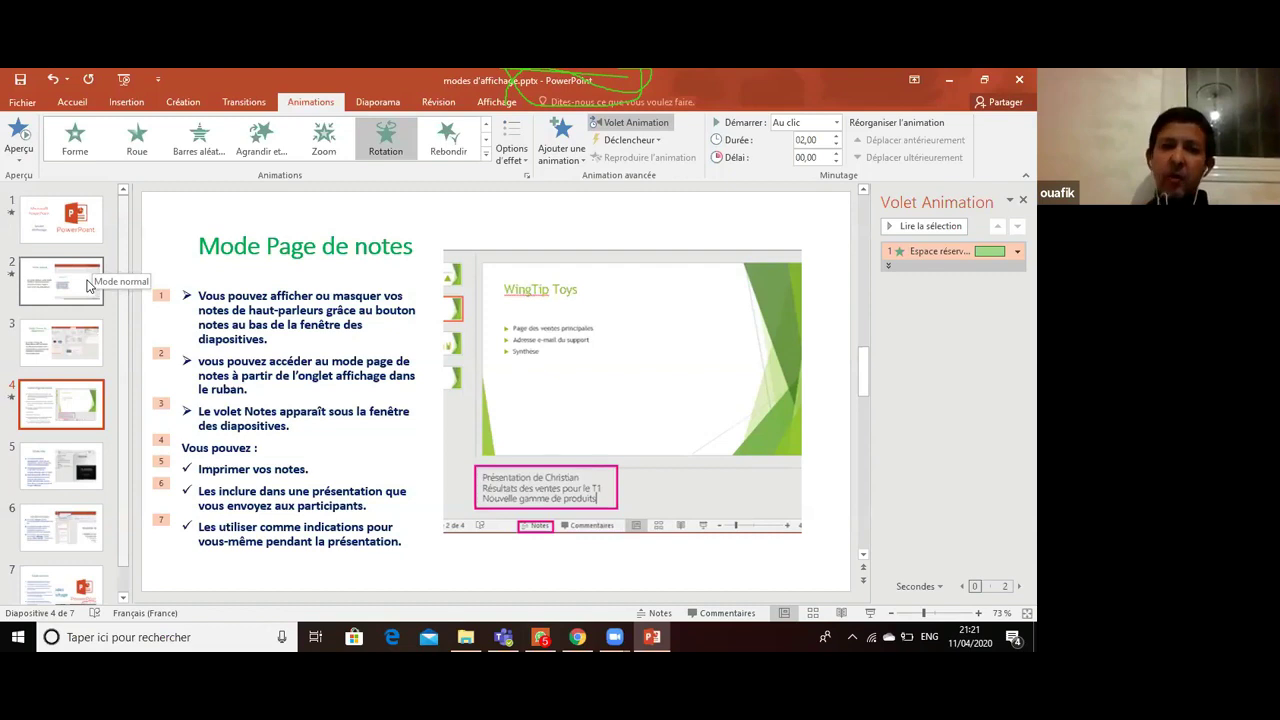
- Give slide 1 a Balayer transition with the Appareil photo sound
left_click(77, 233)
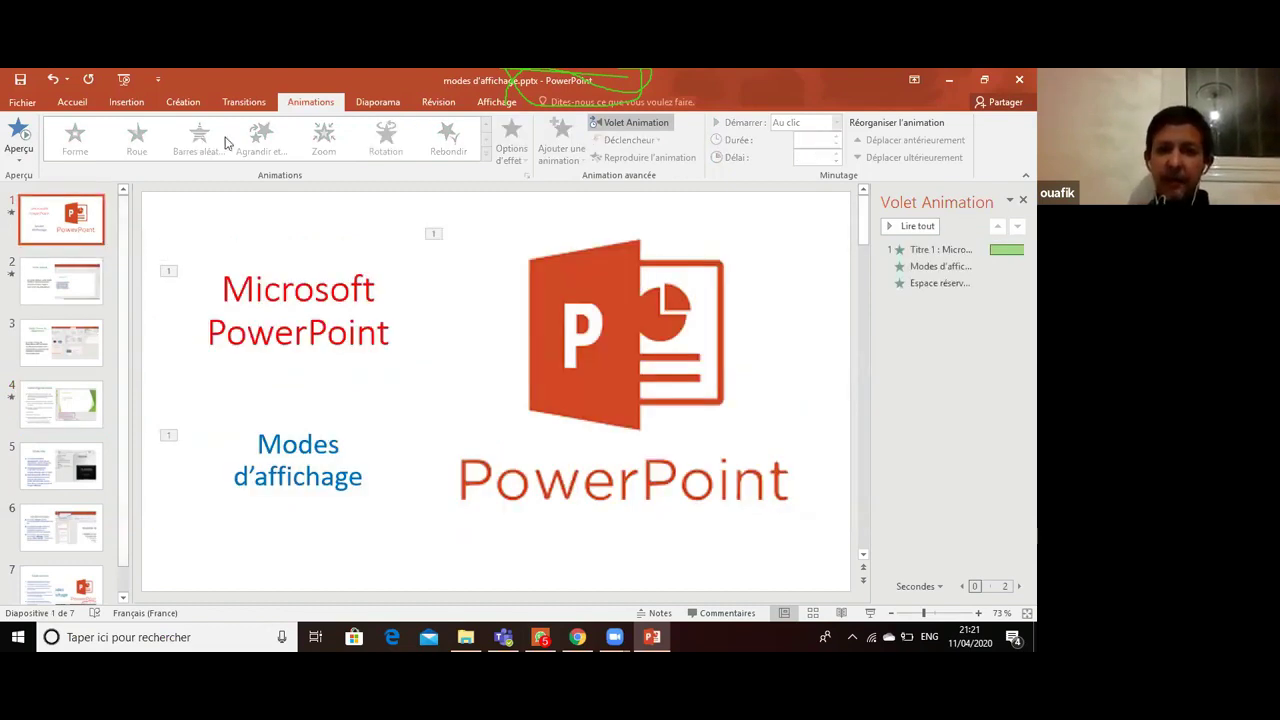
left_click(244, 102)
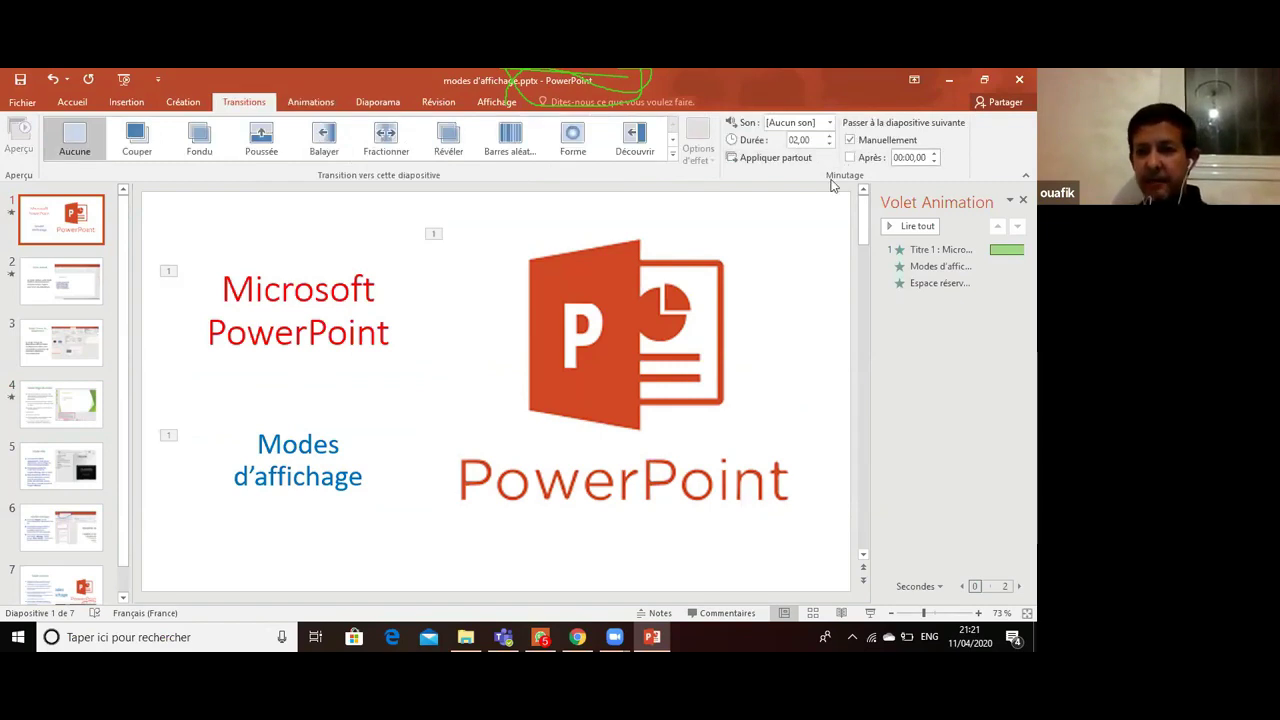
left_click(829, 124)
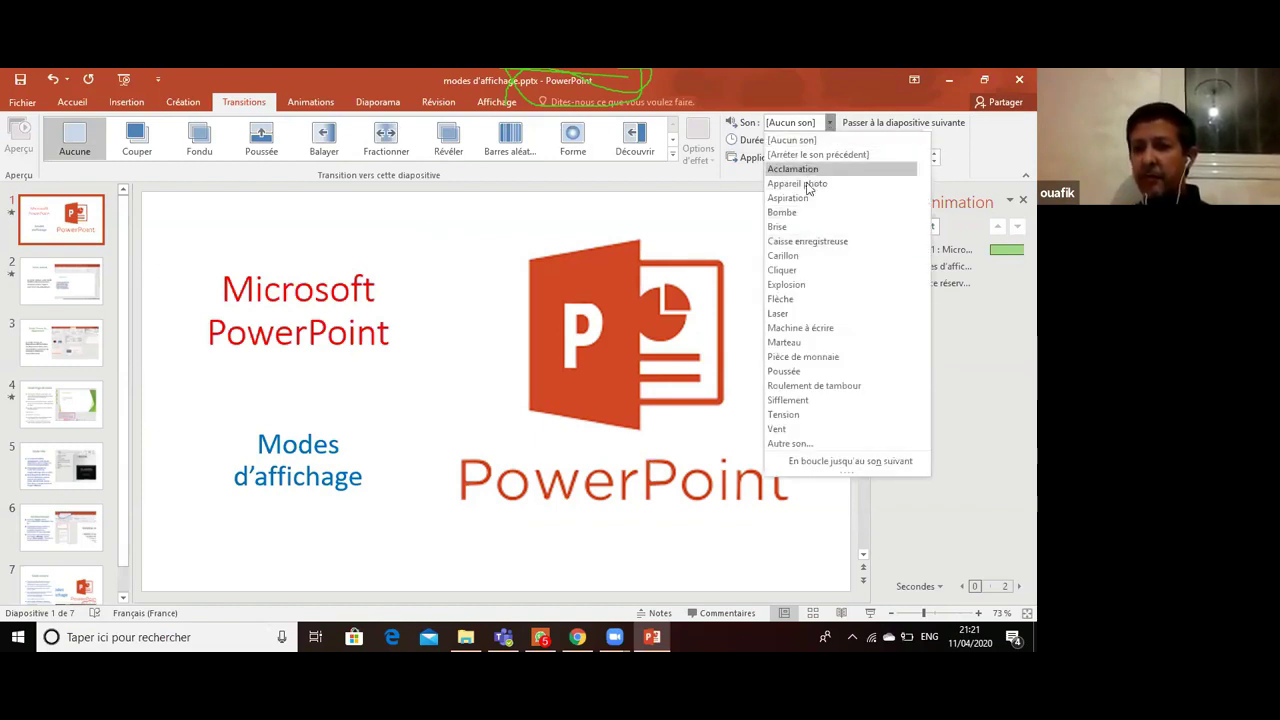
left_click(810, 184)
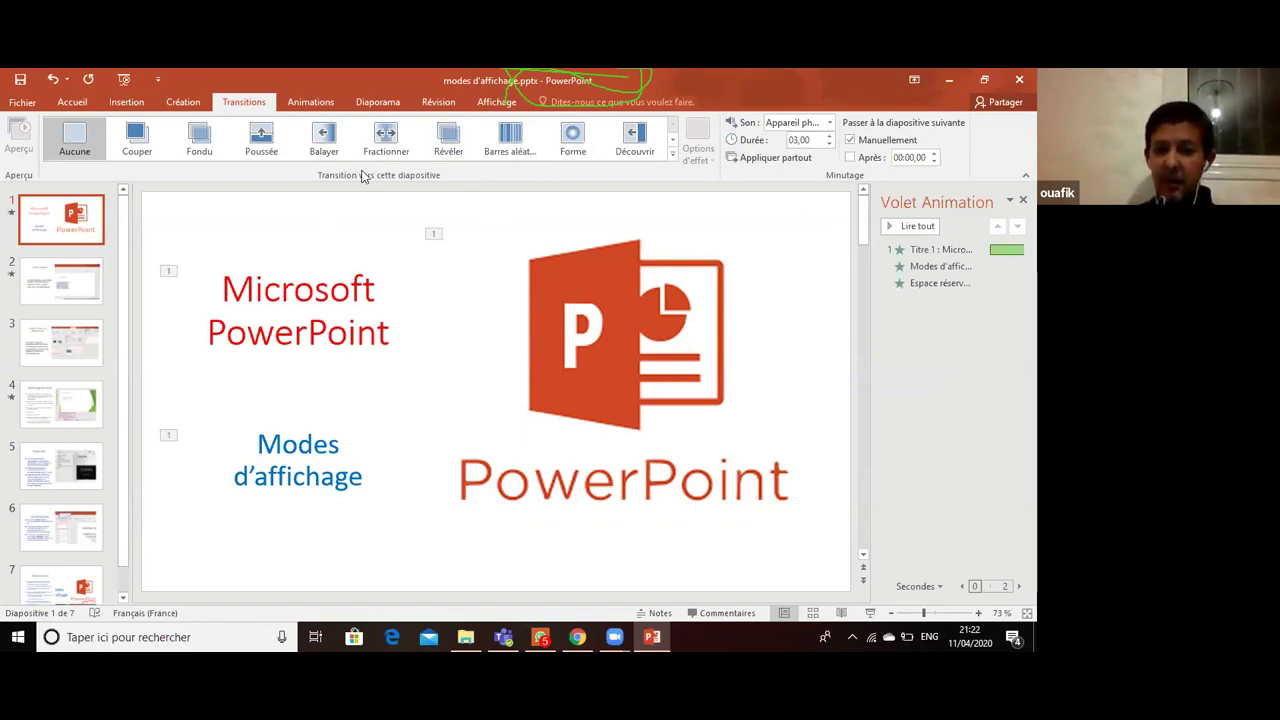
left_click(261, 140)
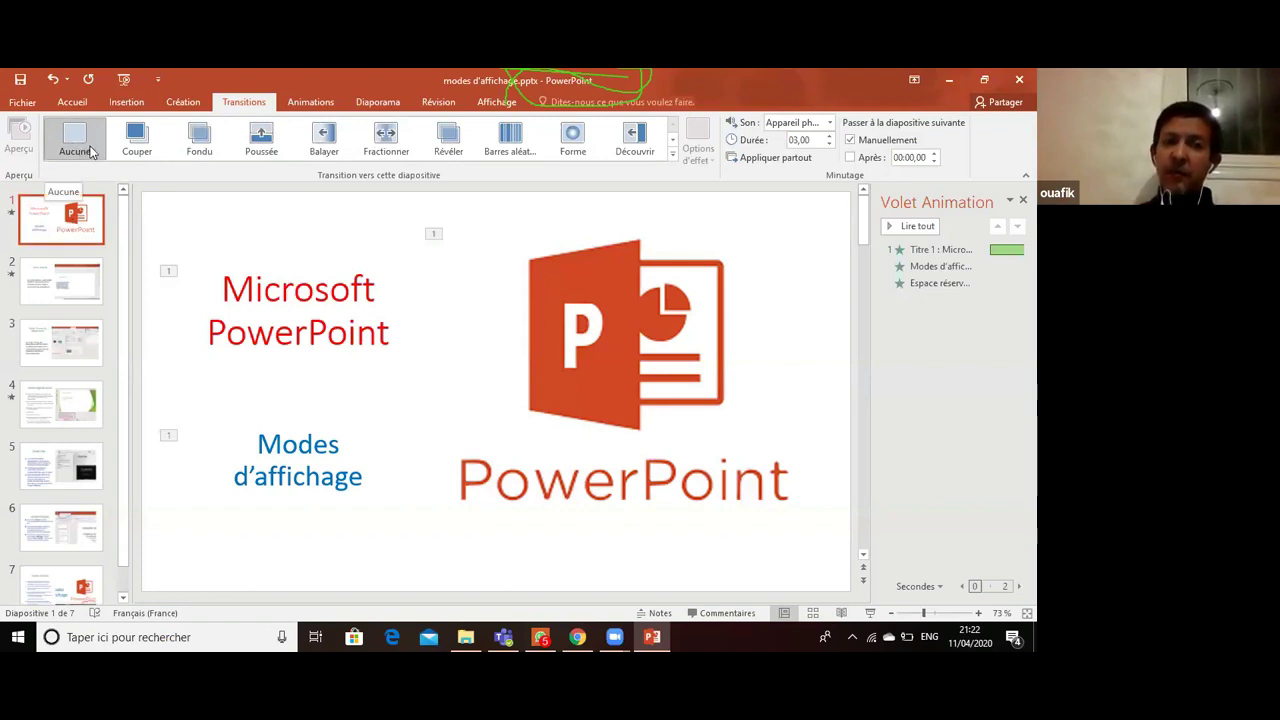
left_click(323, 132)
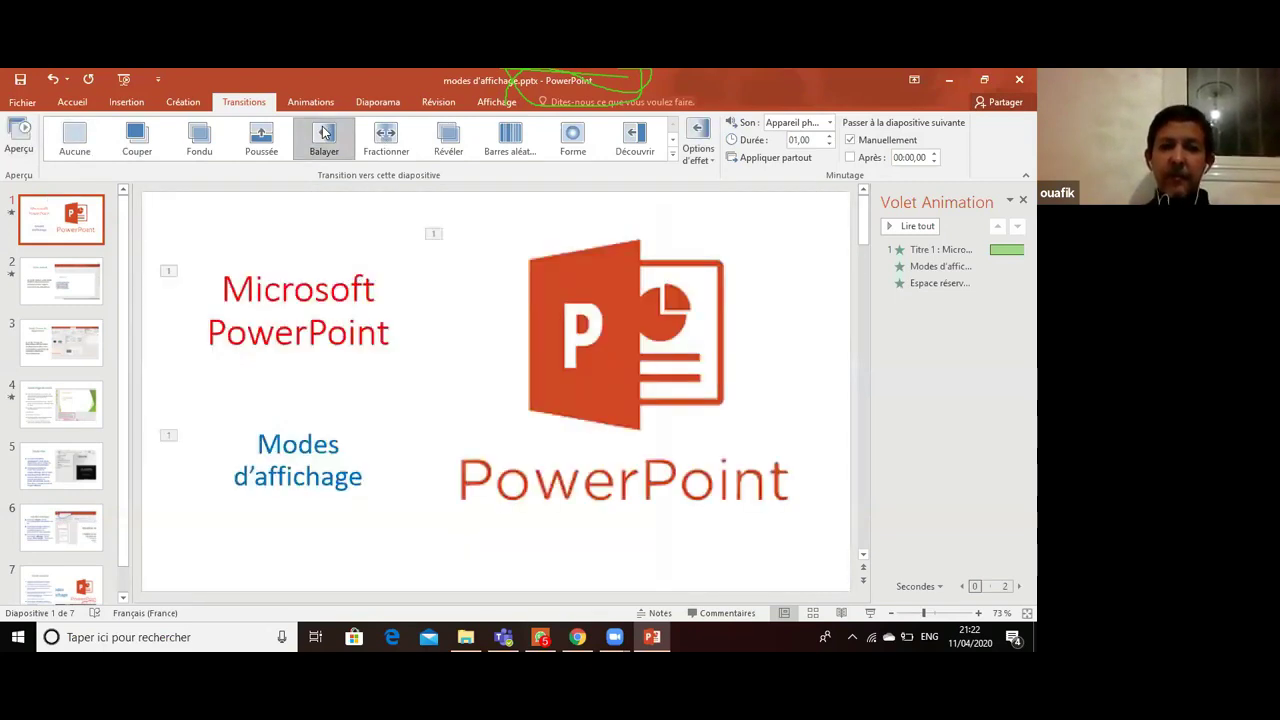
left_click(93, 285)
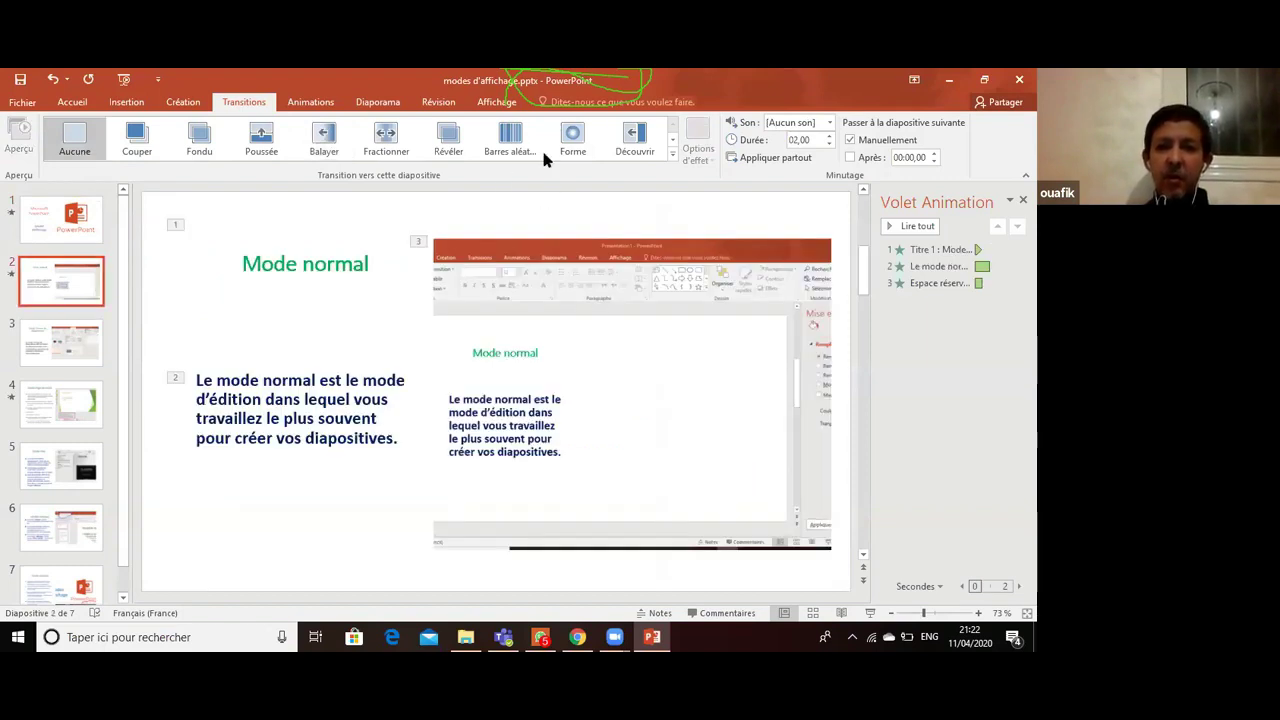
left_click(390, 145)
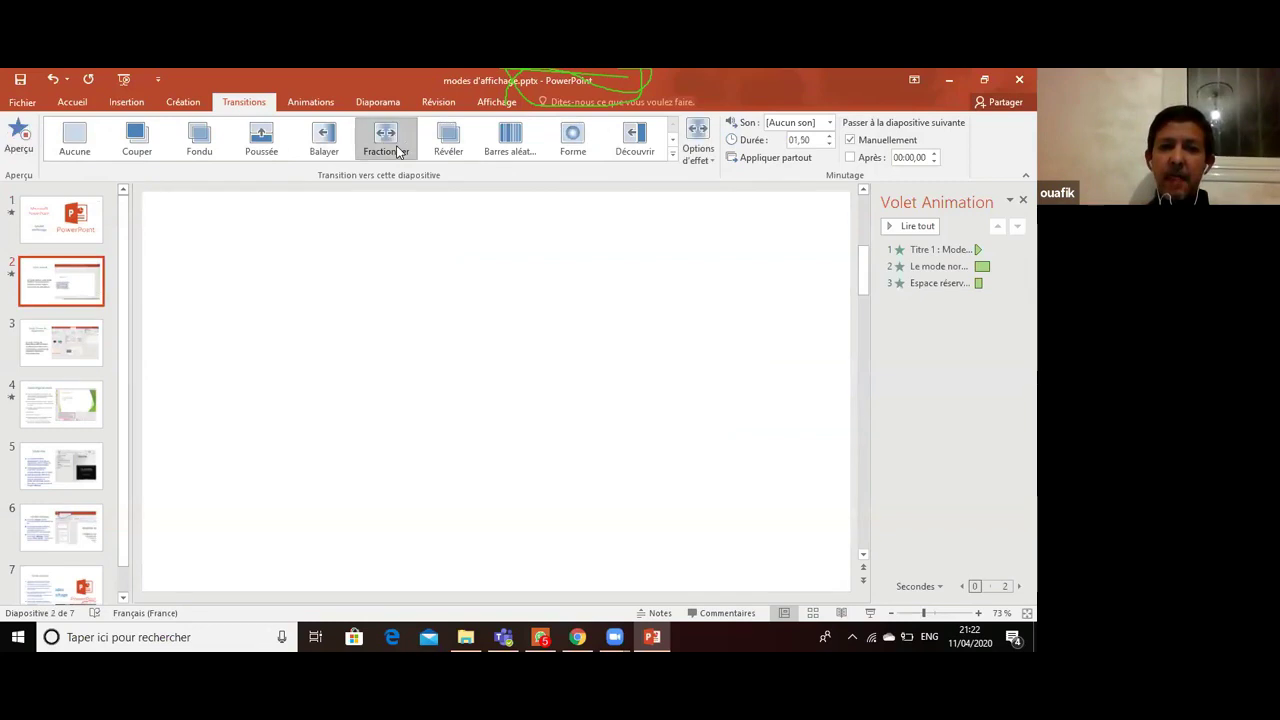
left_click(828, 128)
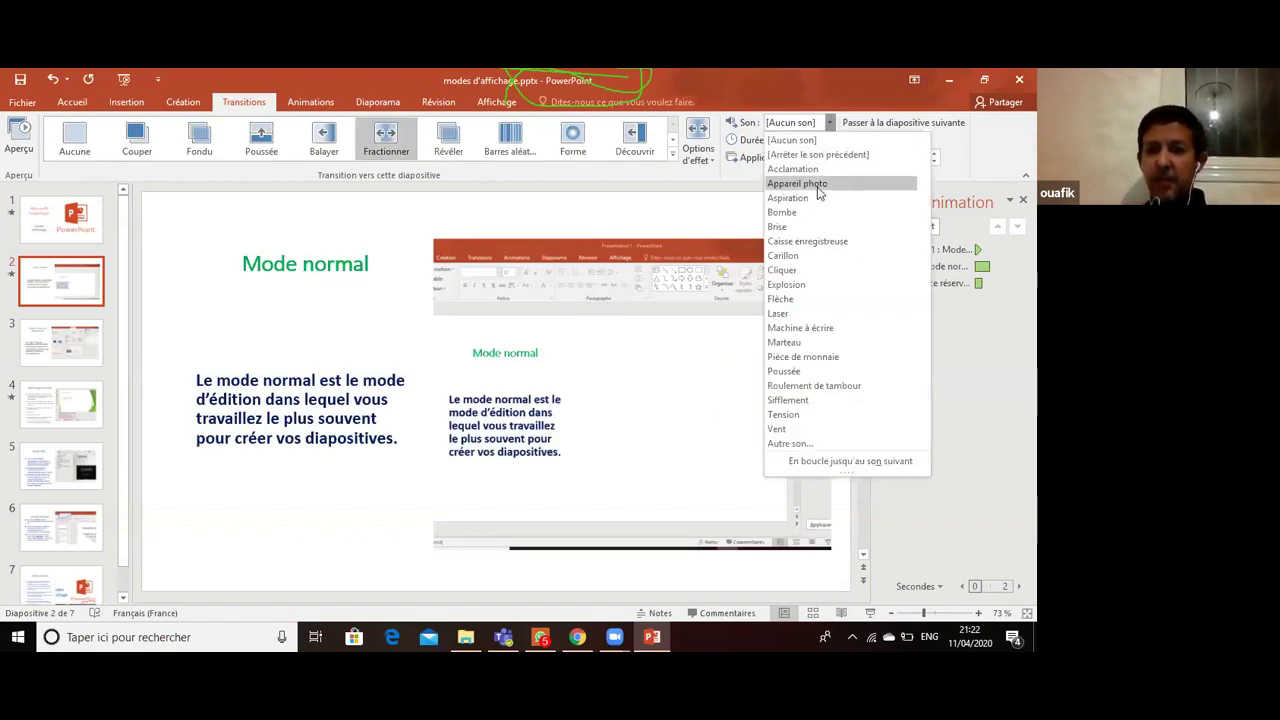
left_click(819, 184)
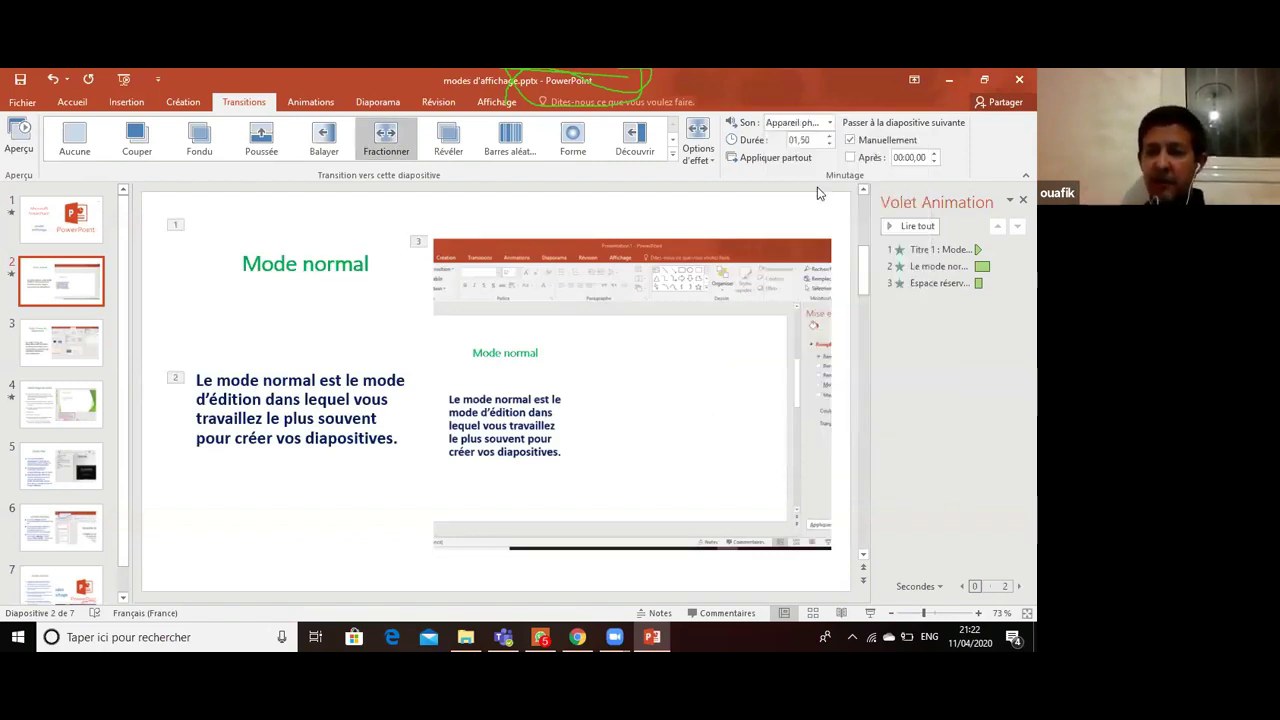
left_click(20, 126)
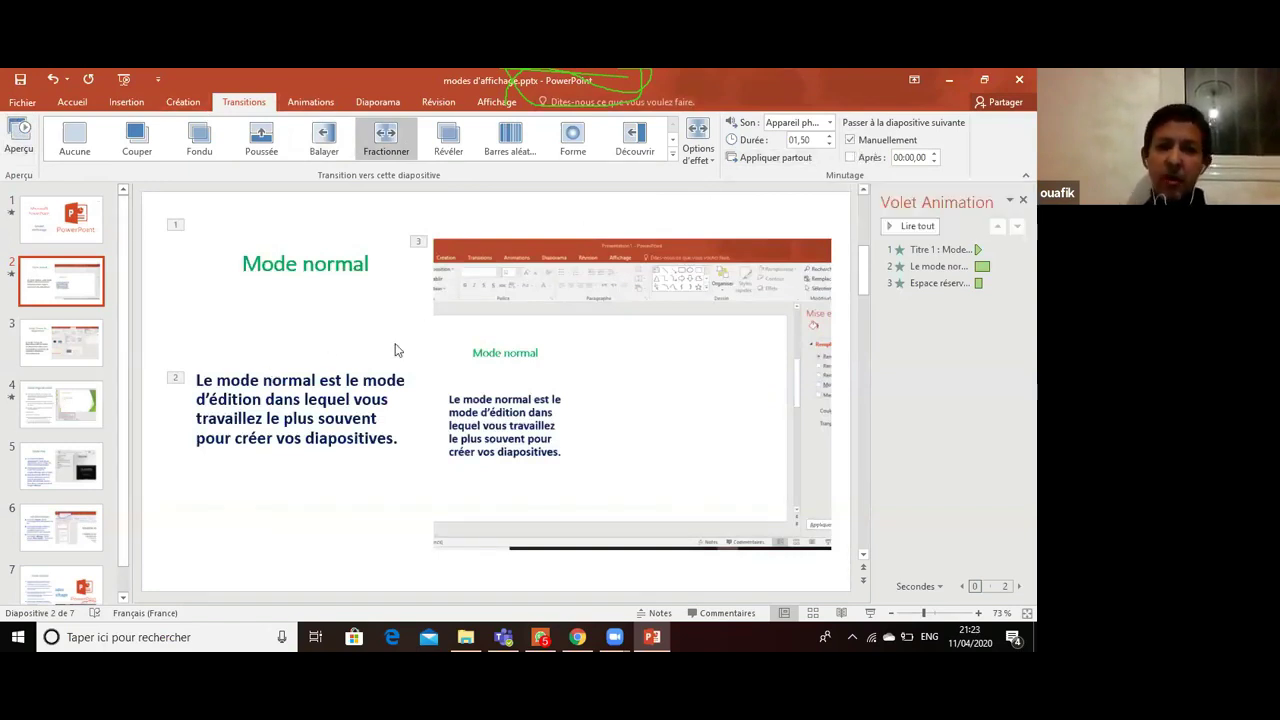
- Nudge the slide 2 screenshot slightly up and left
mouse_move(578, 292)
left_mouse_down()
mouse_move(530, 277)
mouse_move(520, 236)
left_mouse_up()
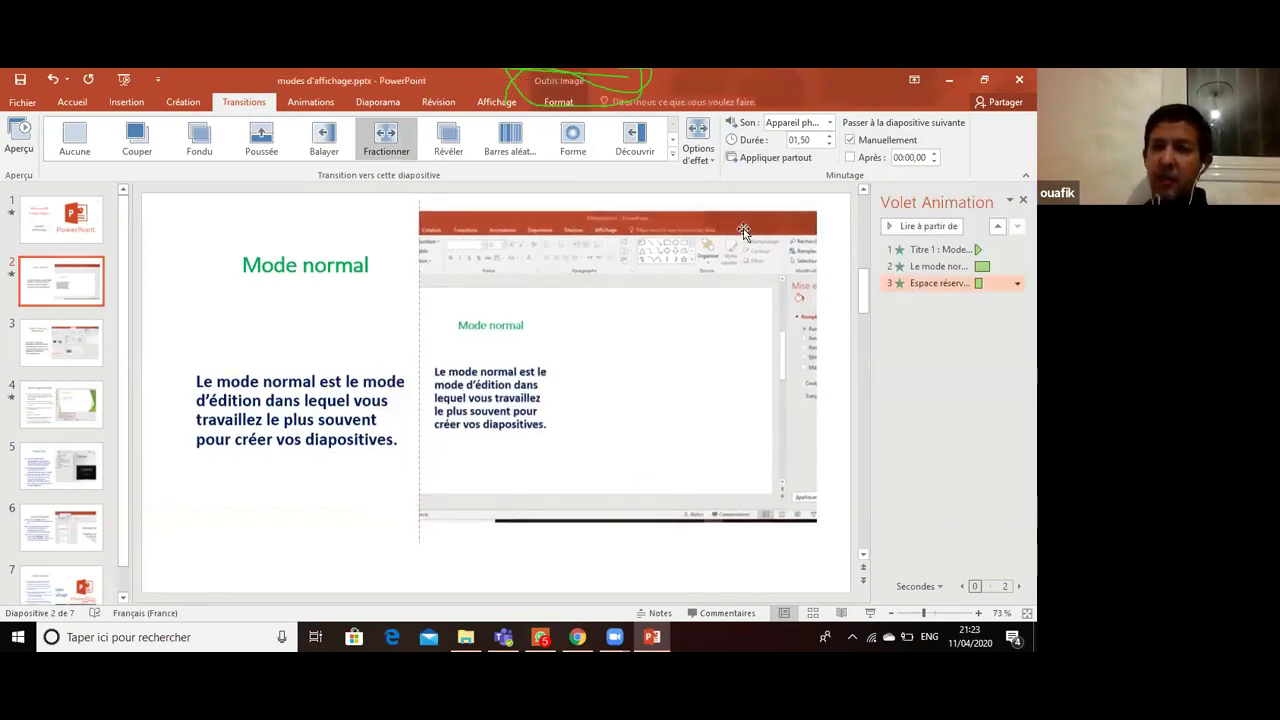
left_click_drag(743, 231, 743, 231)
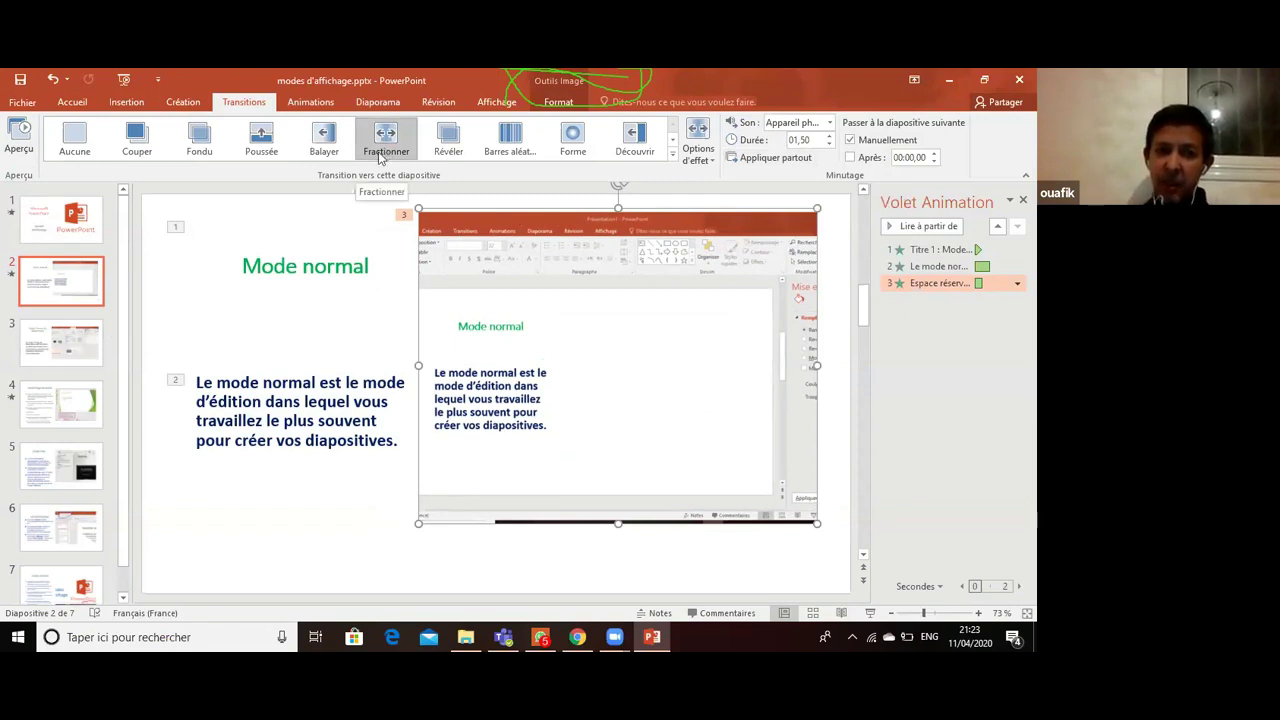
left_click(55, 235)
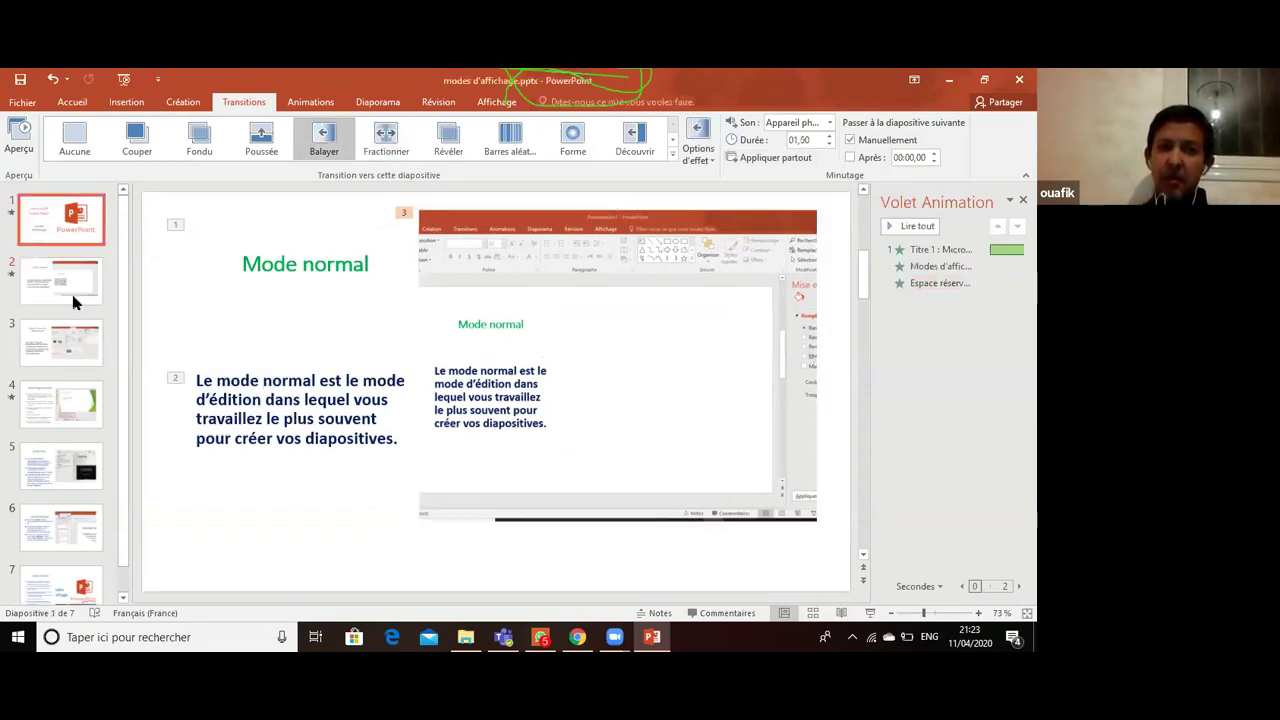
left_click(73, 302)
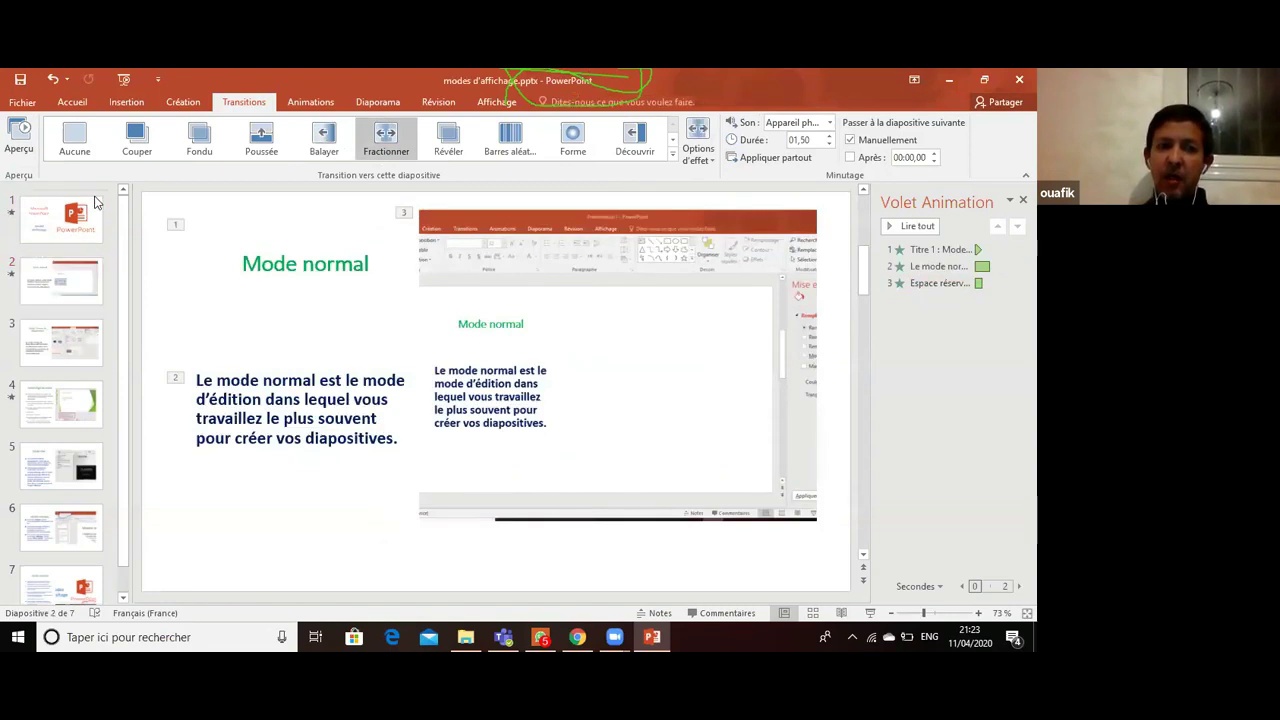
- Lengthen slide 1's Balayer transition duration to 01,50
left_click(88, 219)
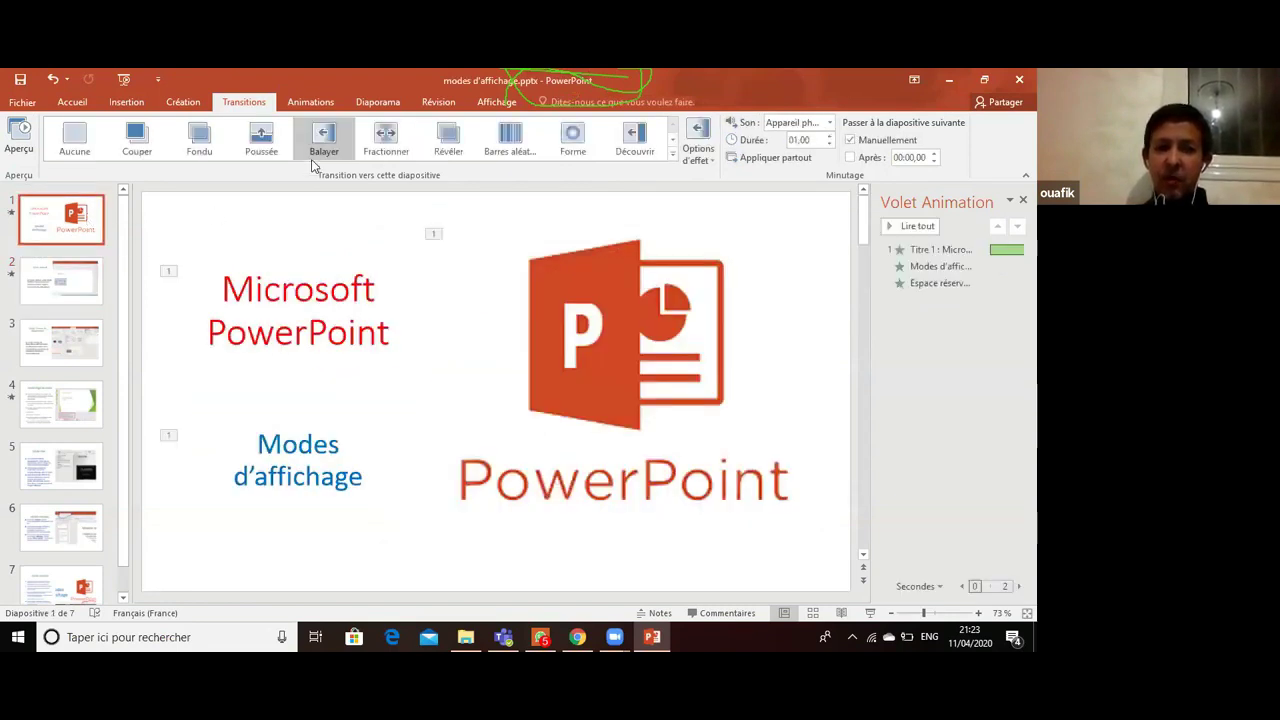
left_click(830, 137)
left_click(830, 137)
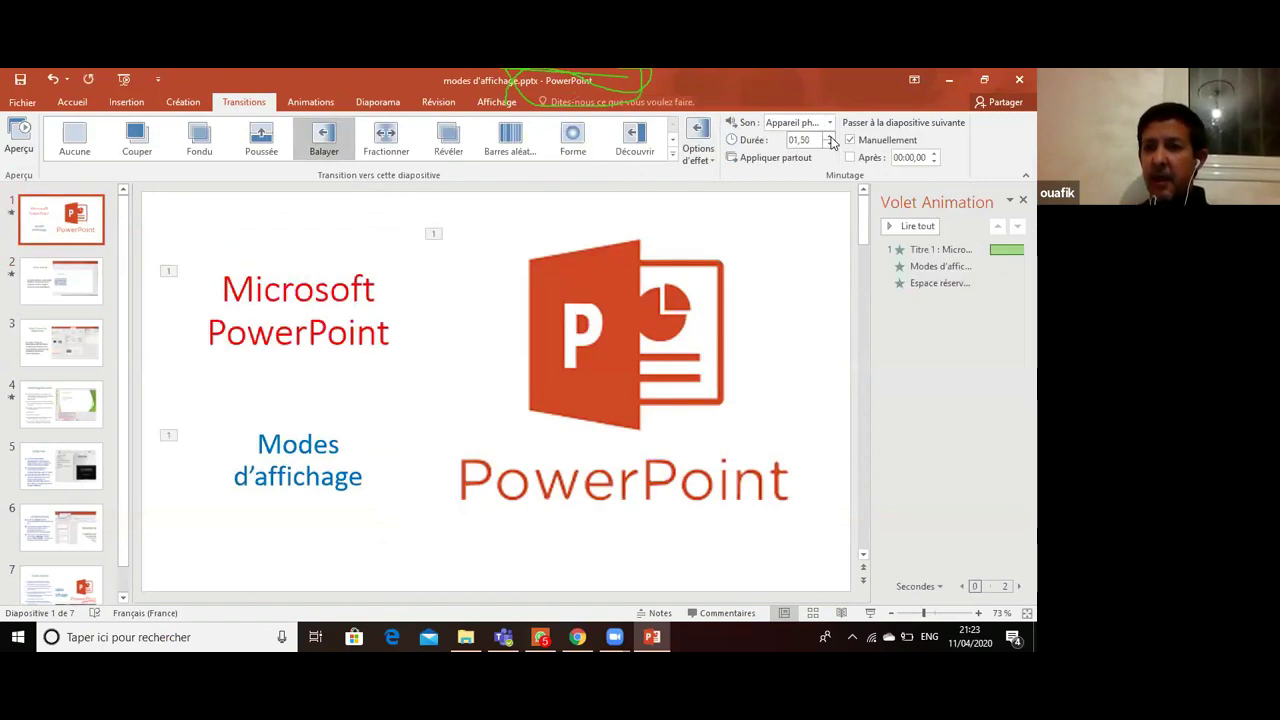
left_click(830, 137)
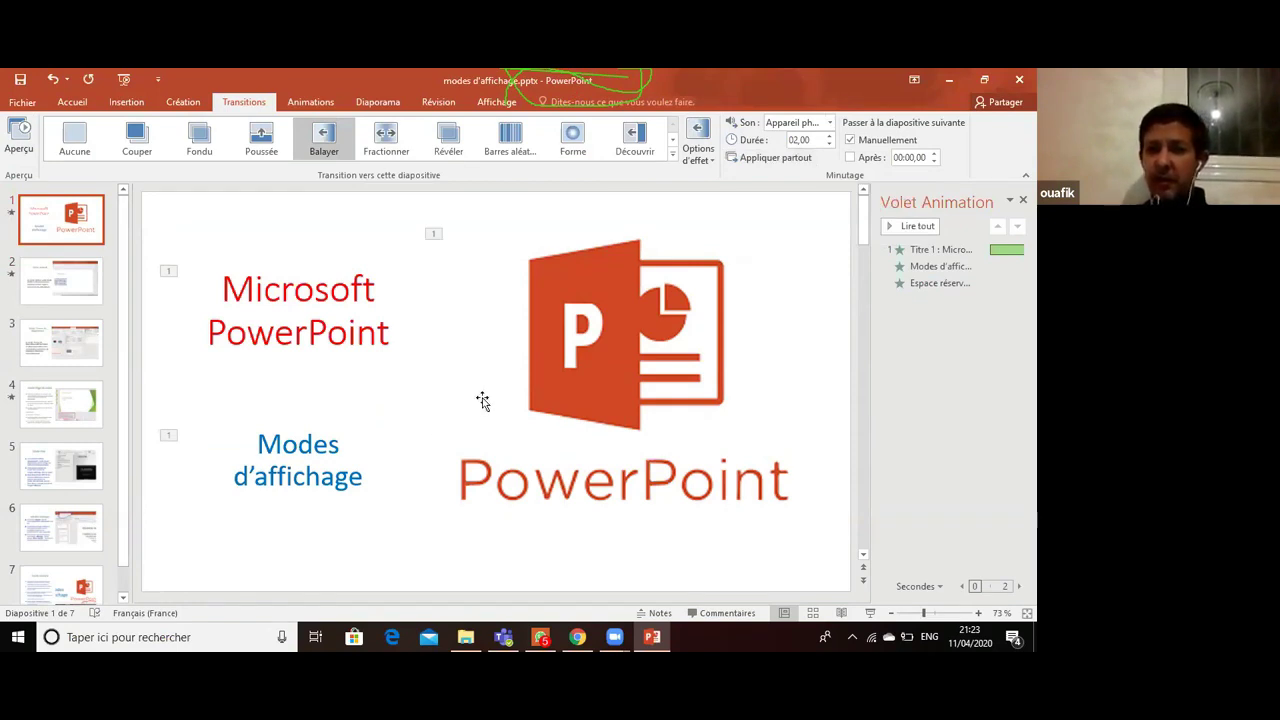
- Run the slideshow from the start through to 'Modes Masque', then exit
left_click(870, 613)
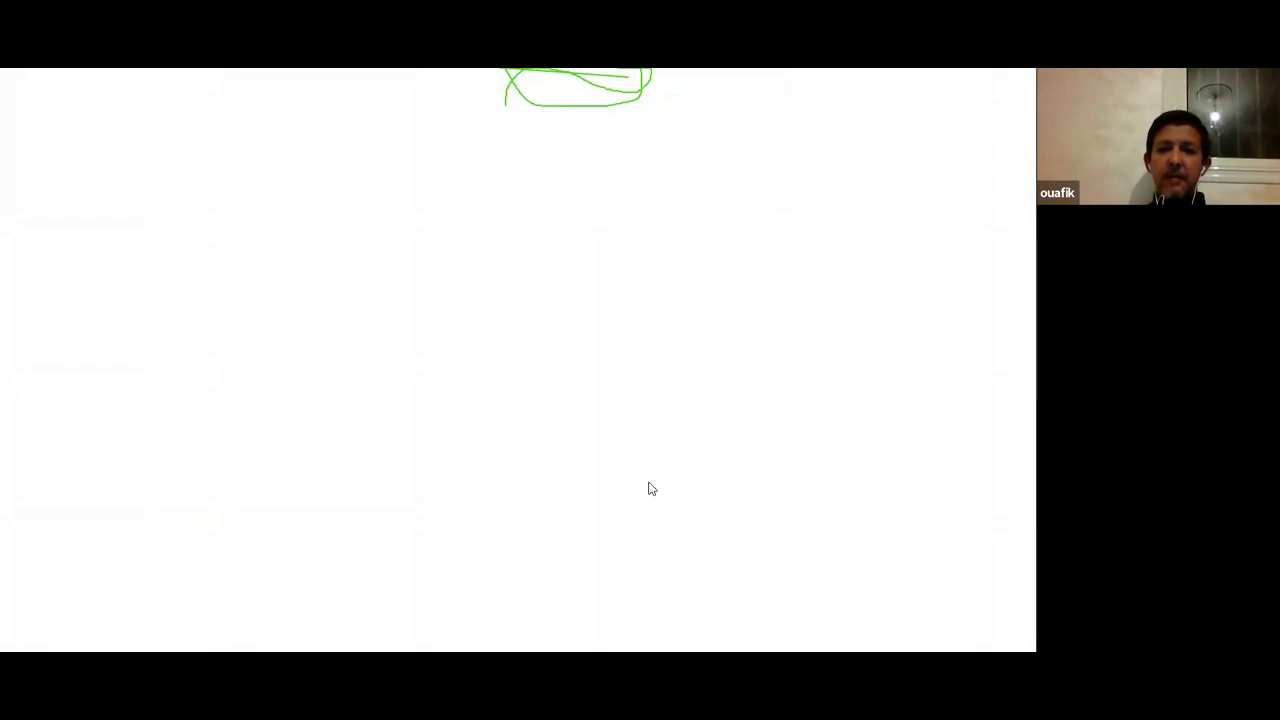
left_click(600, 404)
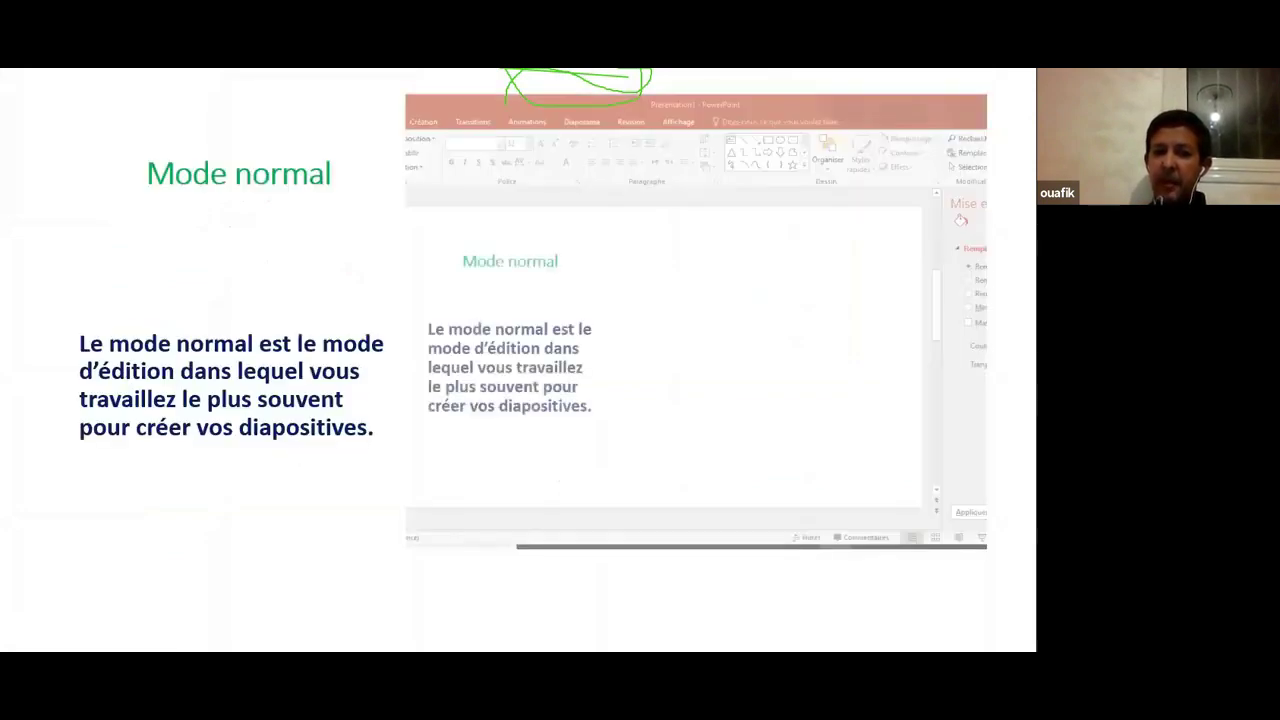
key("Right")
key("Right")
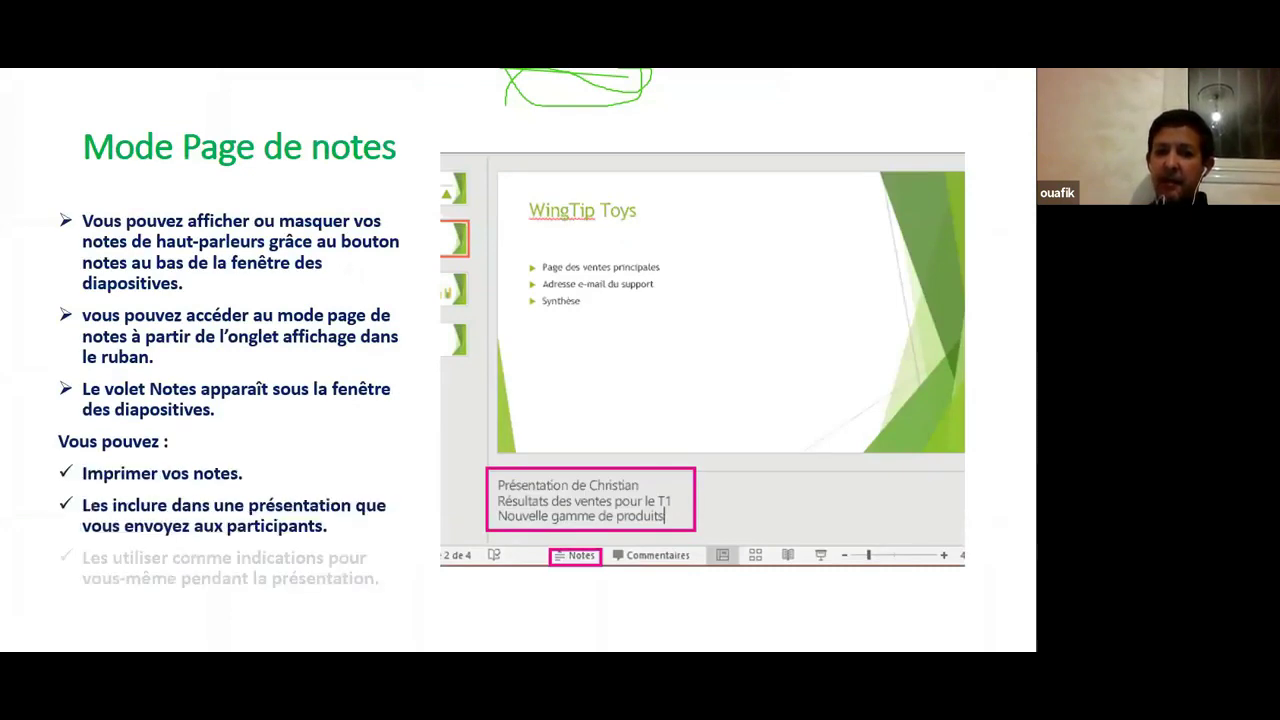
key("Right")
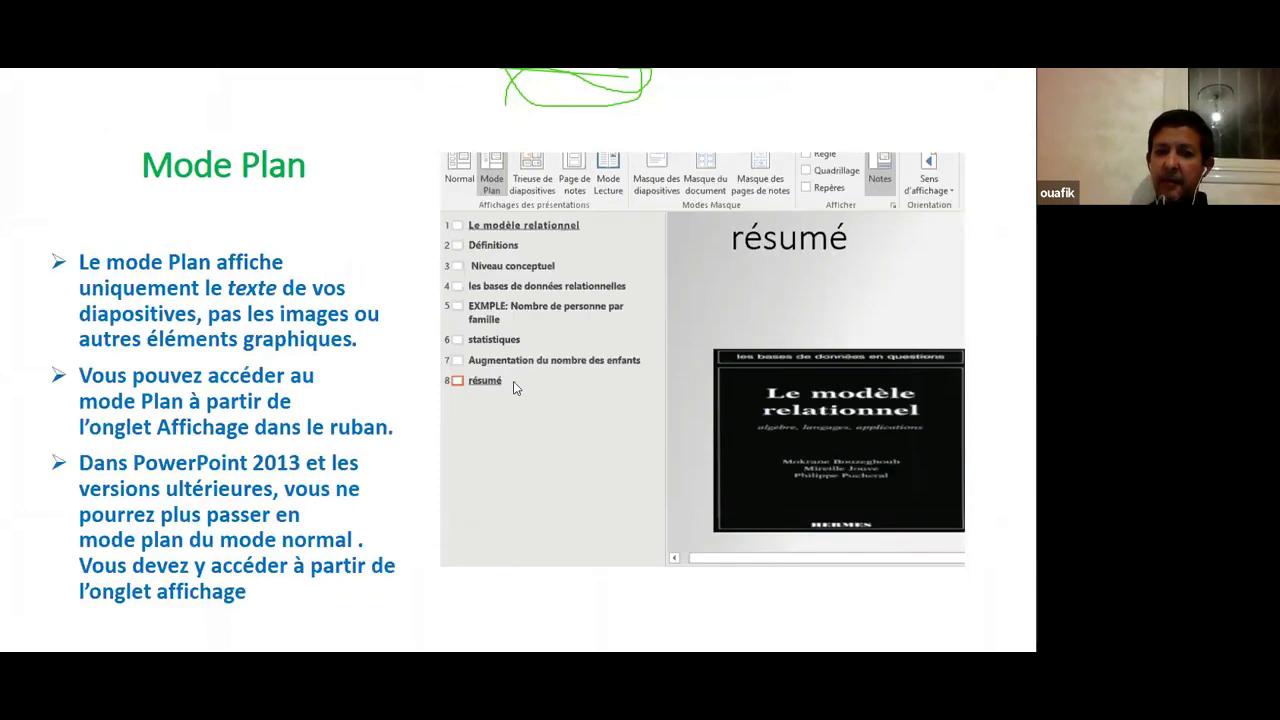
key("Right")
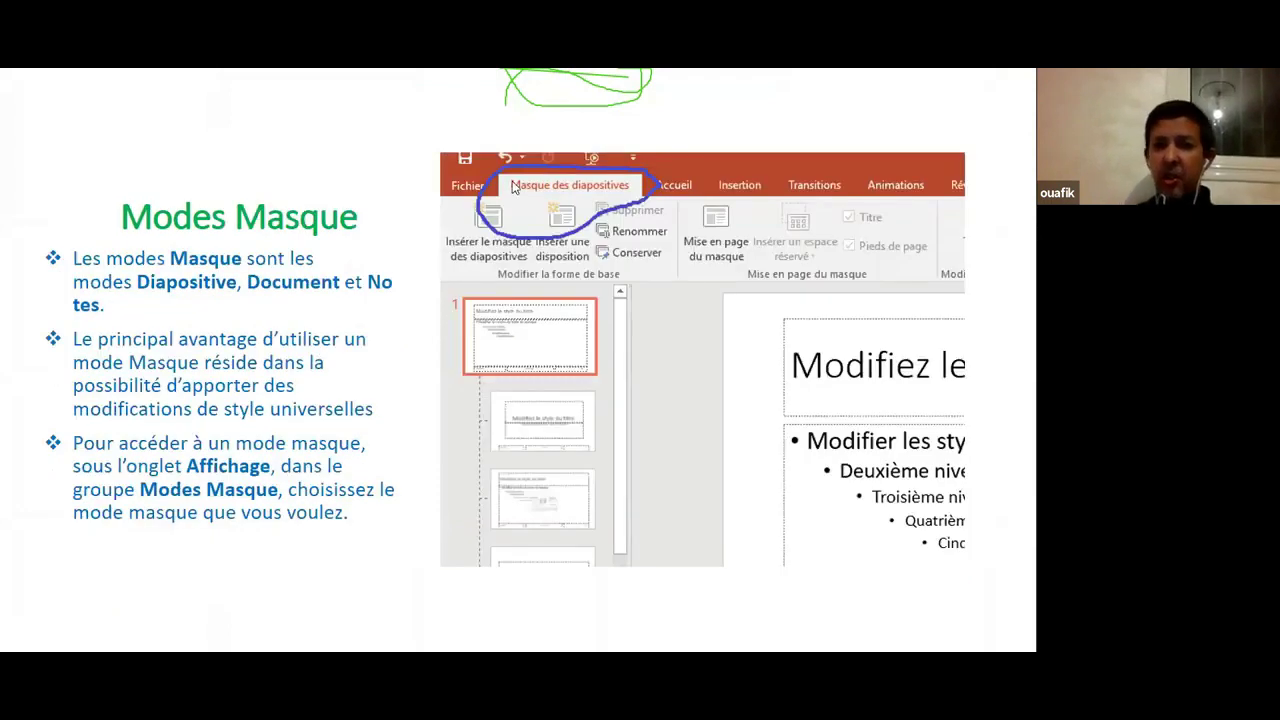
key("Escape")
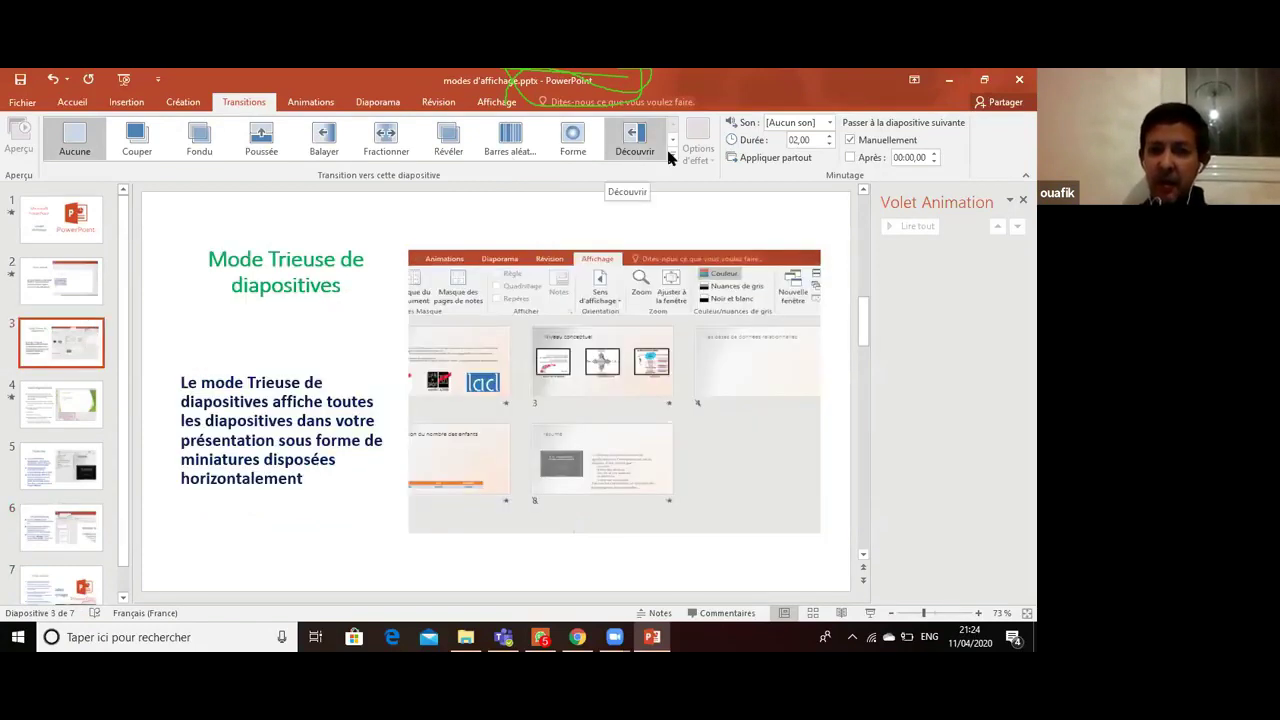
- Give slide 3's transition the Appareil photo sound
left_click(672, 155)
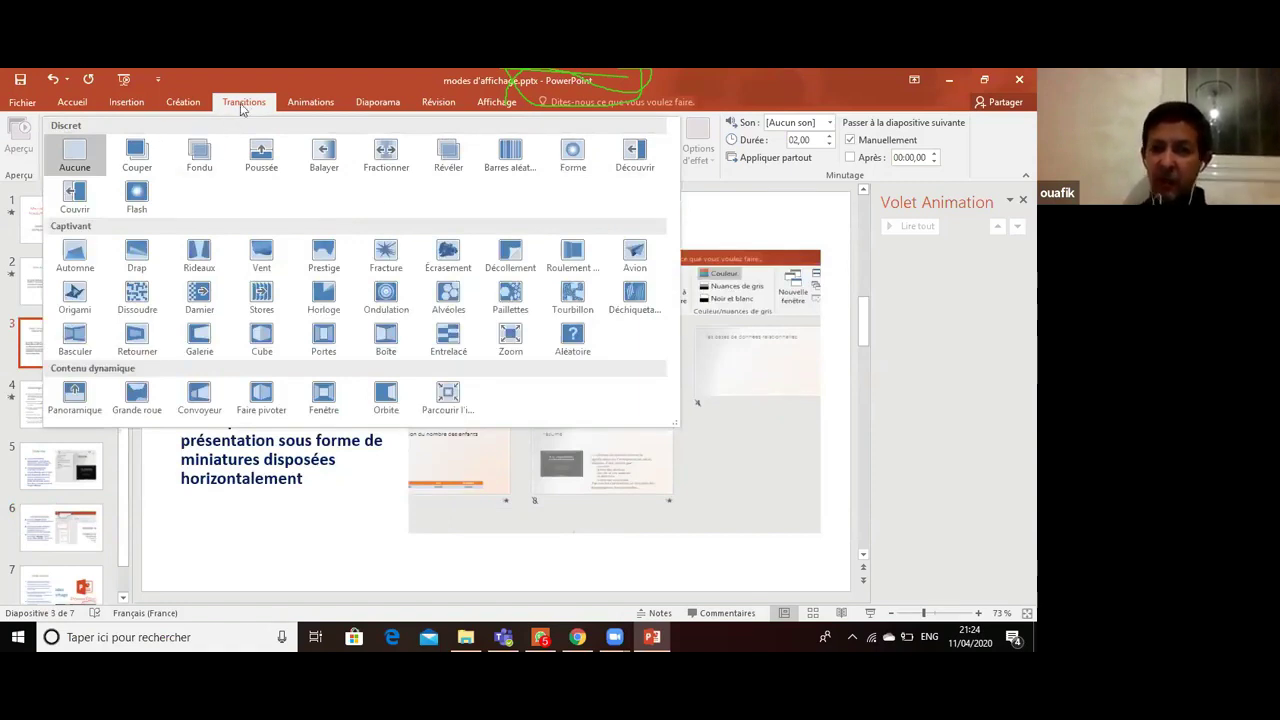
left_click(700, 195)
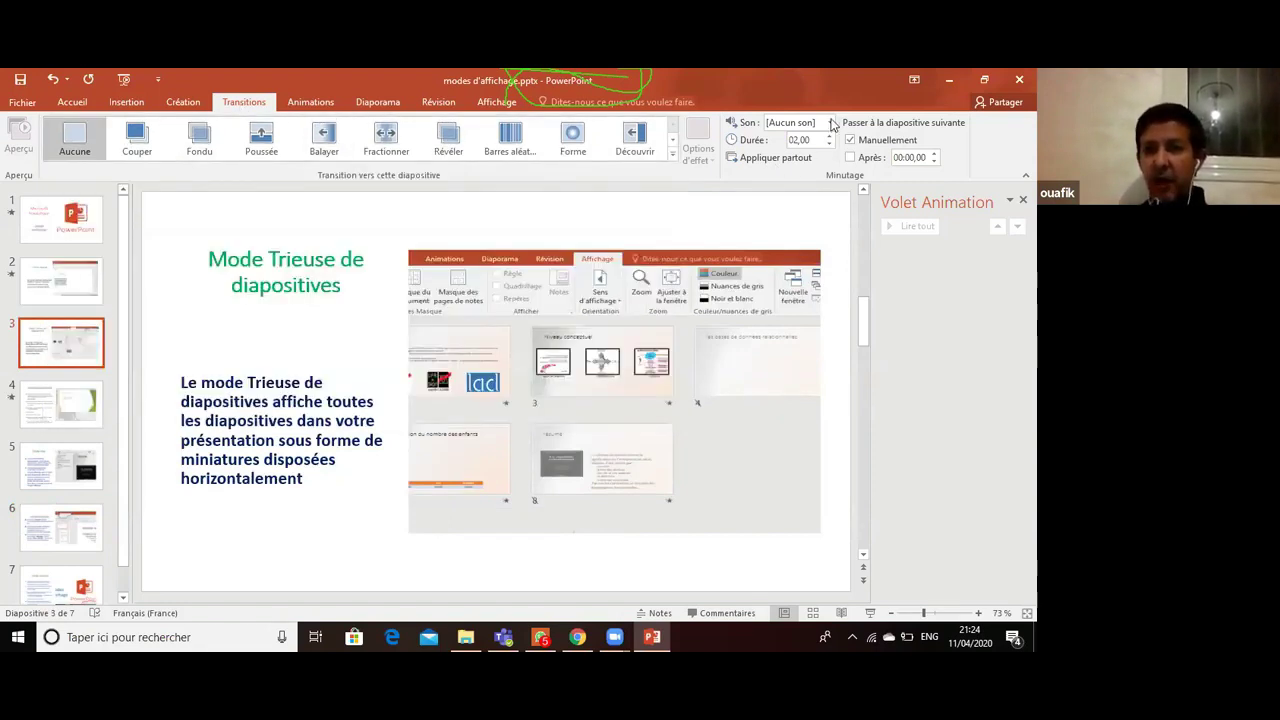
left_click(830, 122)
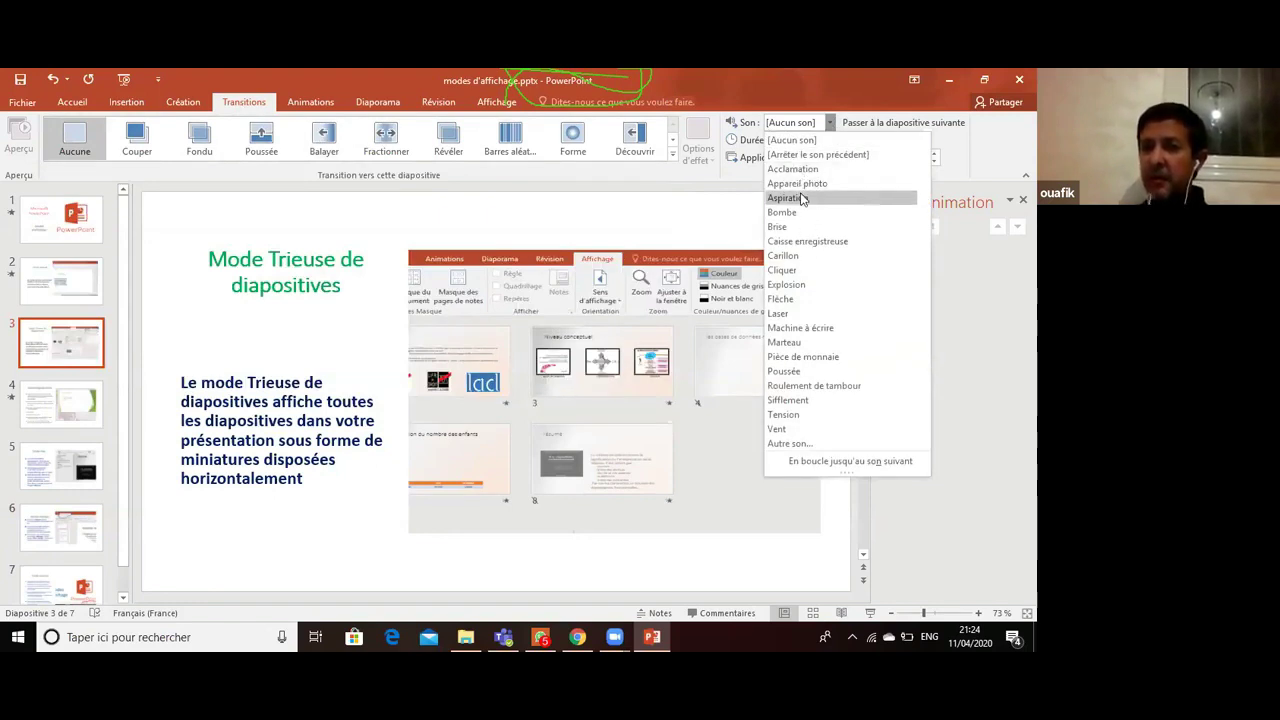
left_click(798, 183)
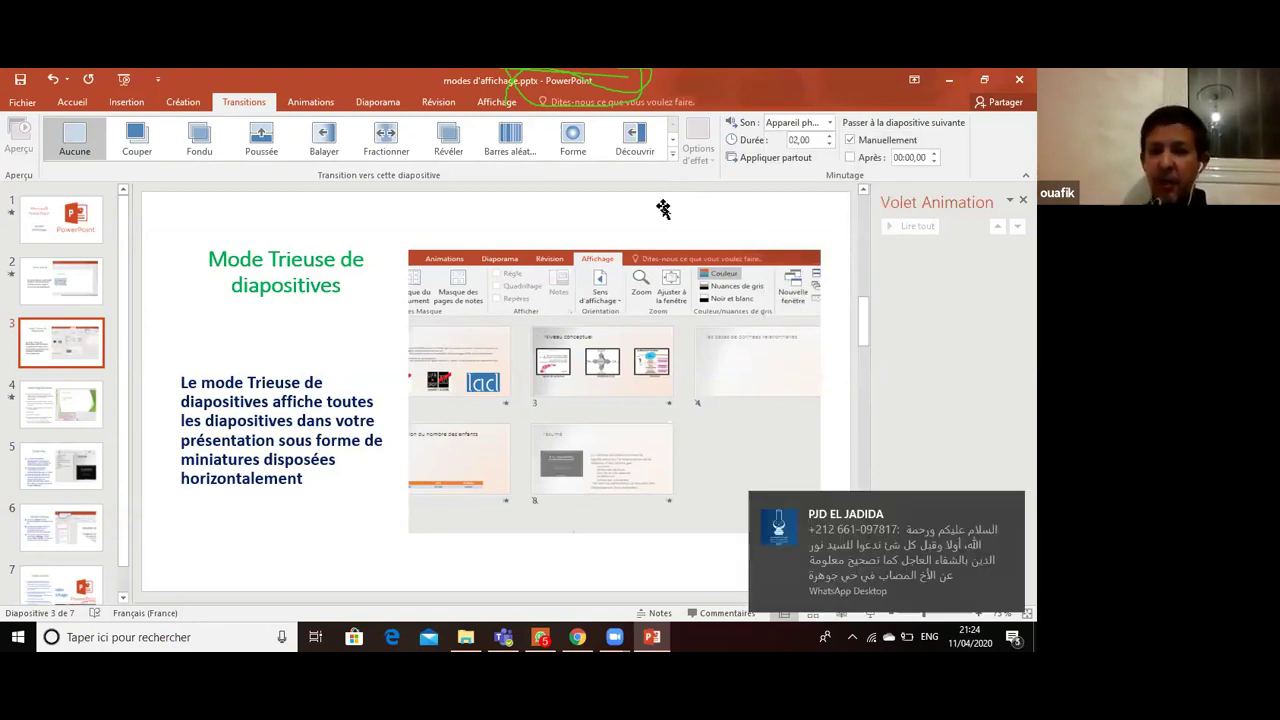
- Make slide 3 advance automatically after 00:01,00 instead of on click
left_click(851, 141)
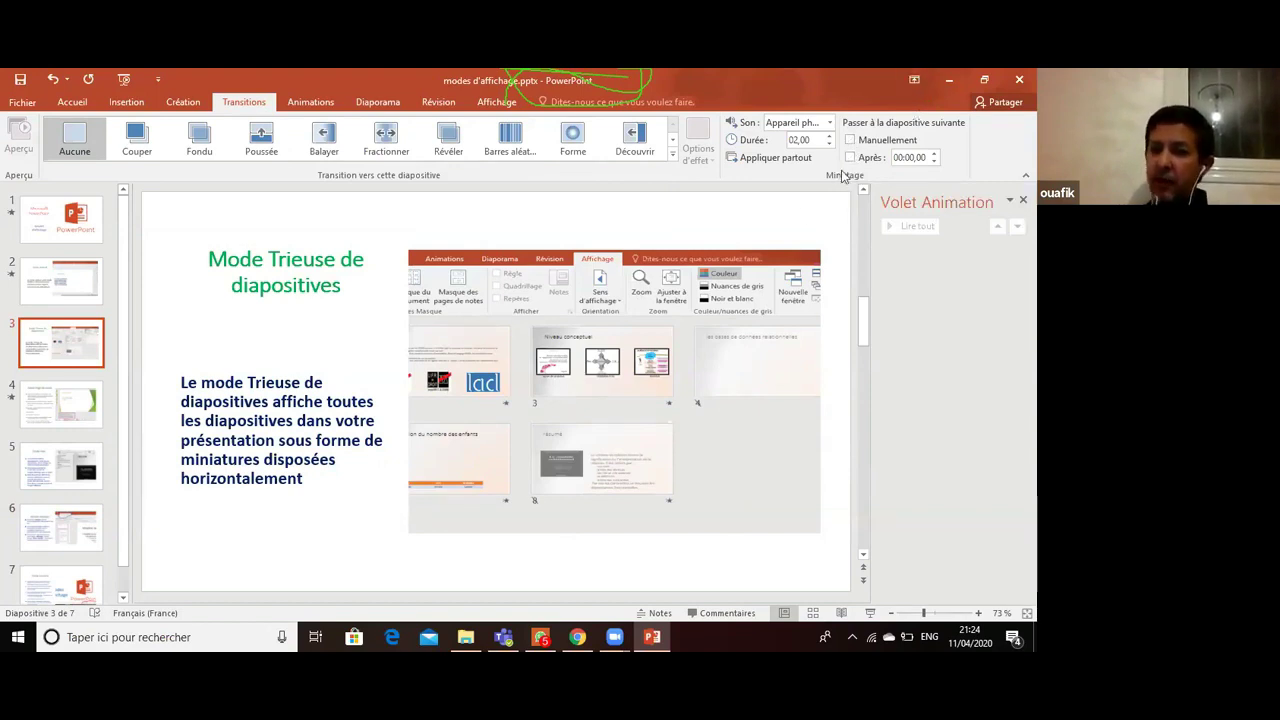
left_click(849, 158)
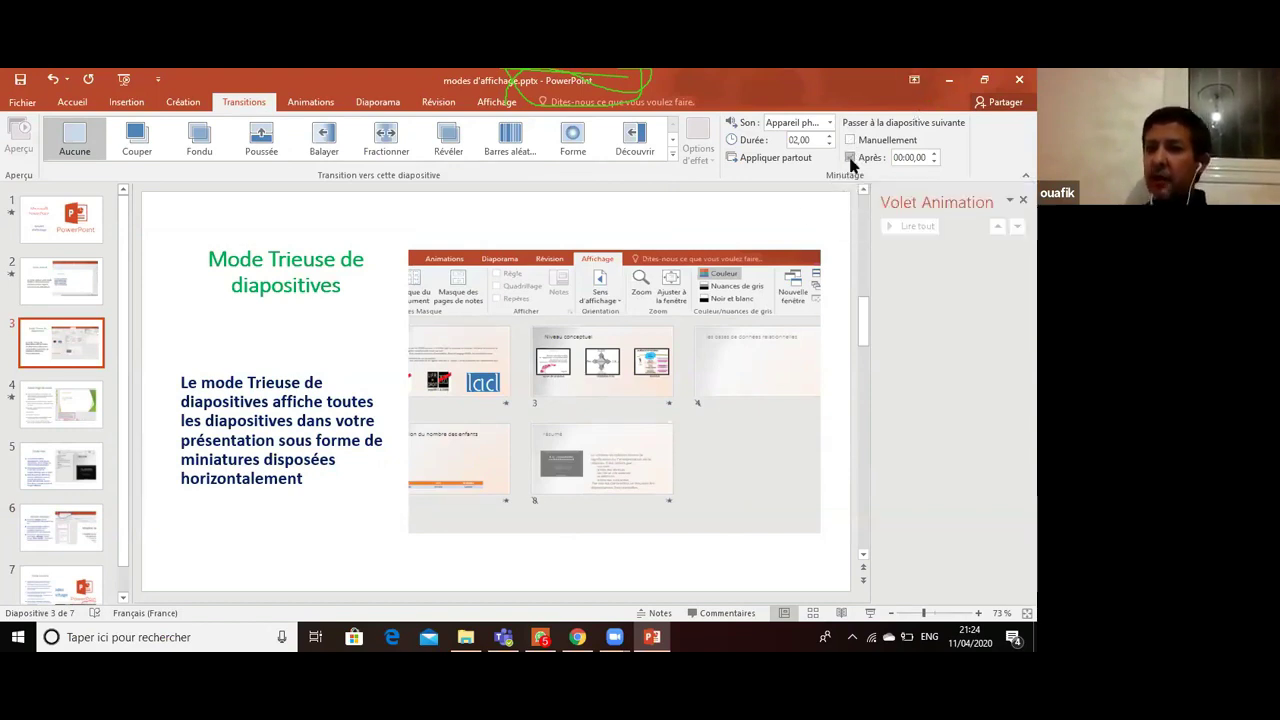
left_click(936, 155)
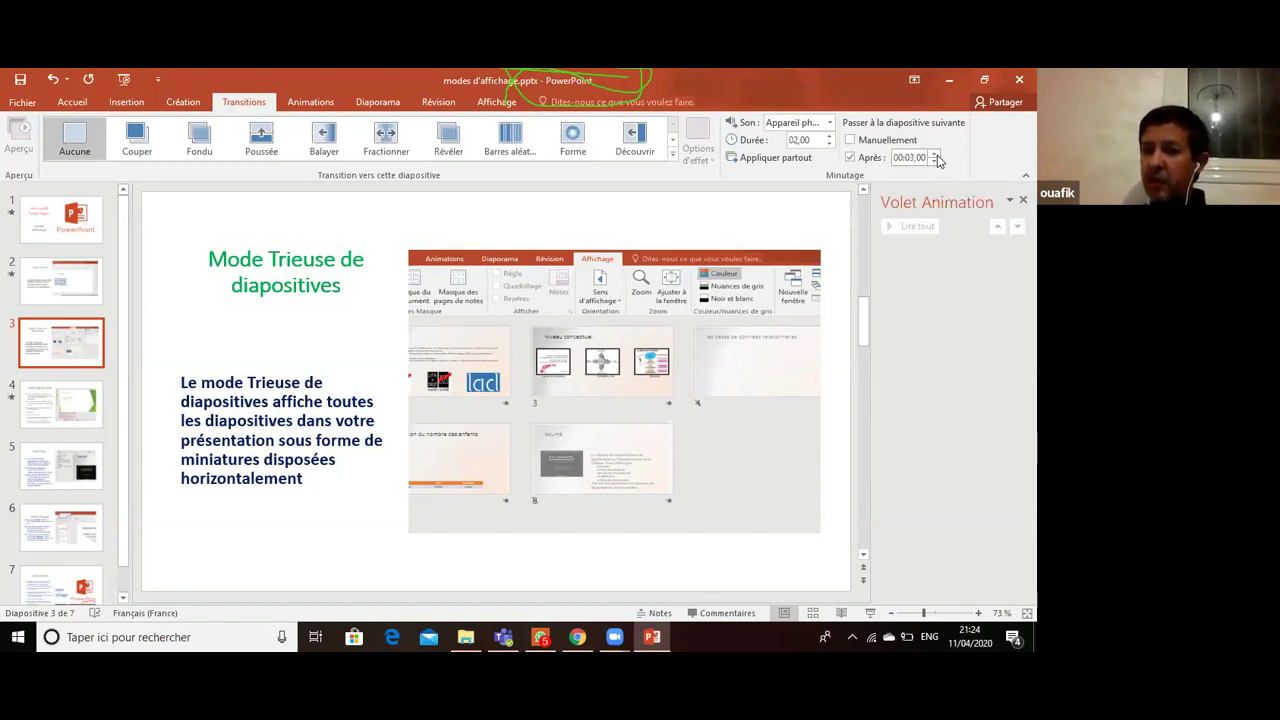
double_click(936, 155)
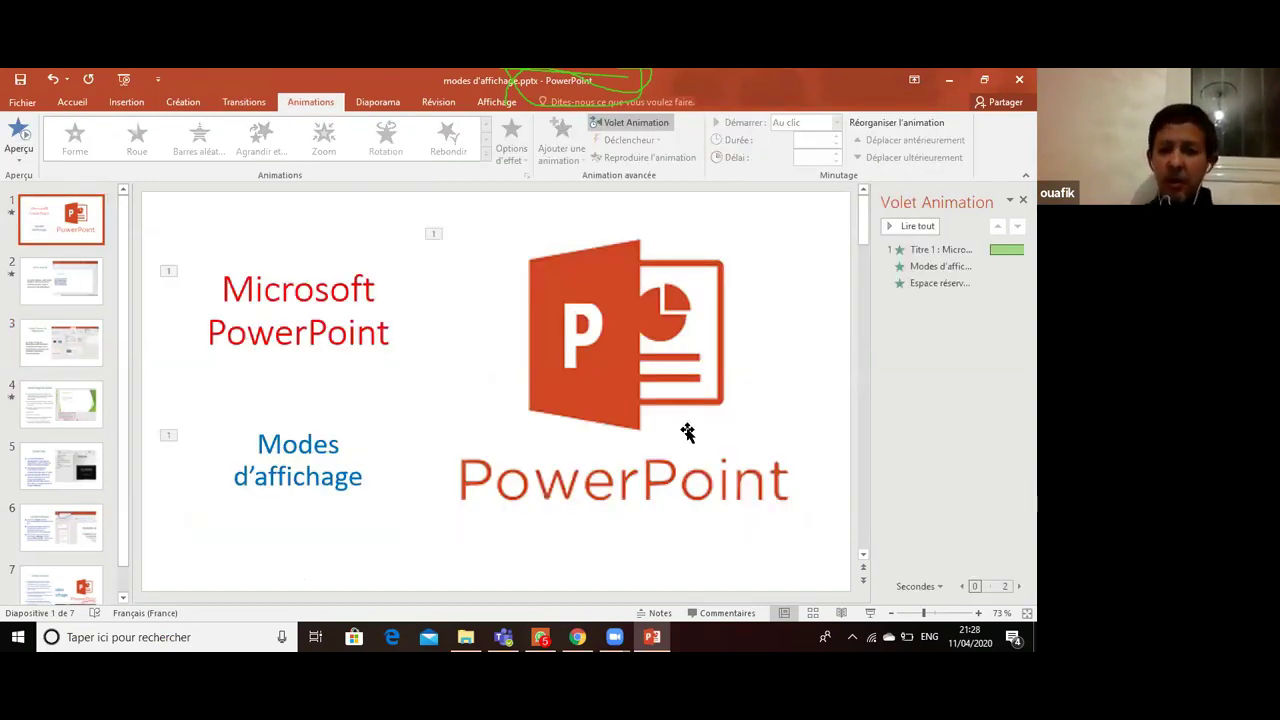
- Set slide 2's Fractionner transition duration to 02,00
left_click(244, 102)
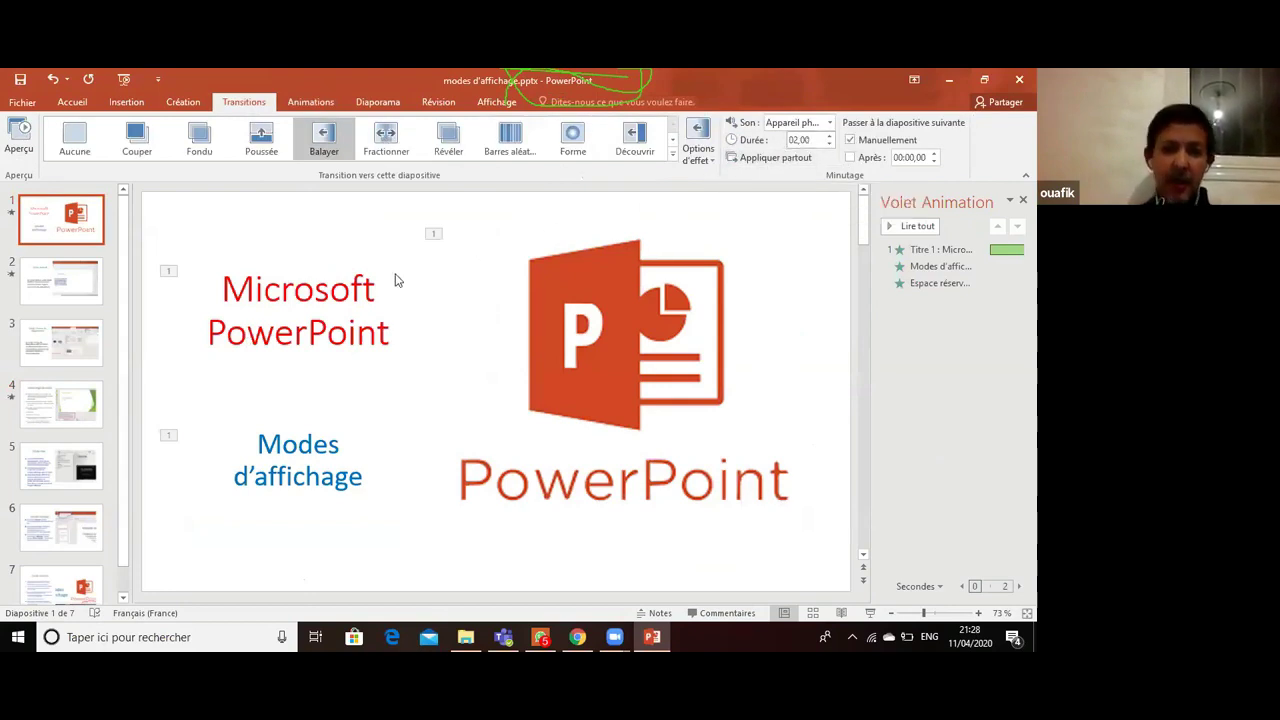
left_click(57, 285)
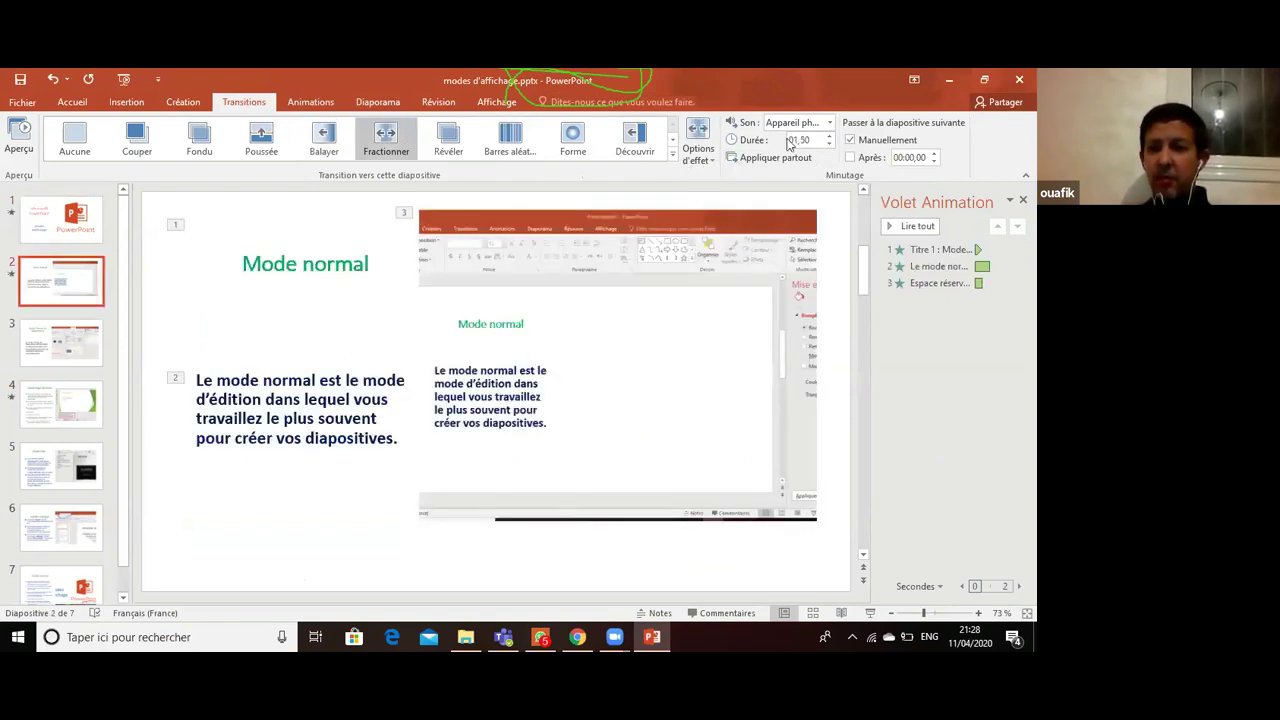
left_click(800, 140)
type("2")
key("Return")
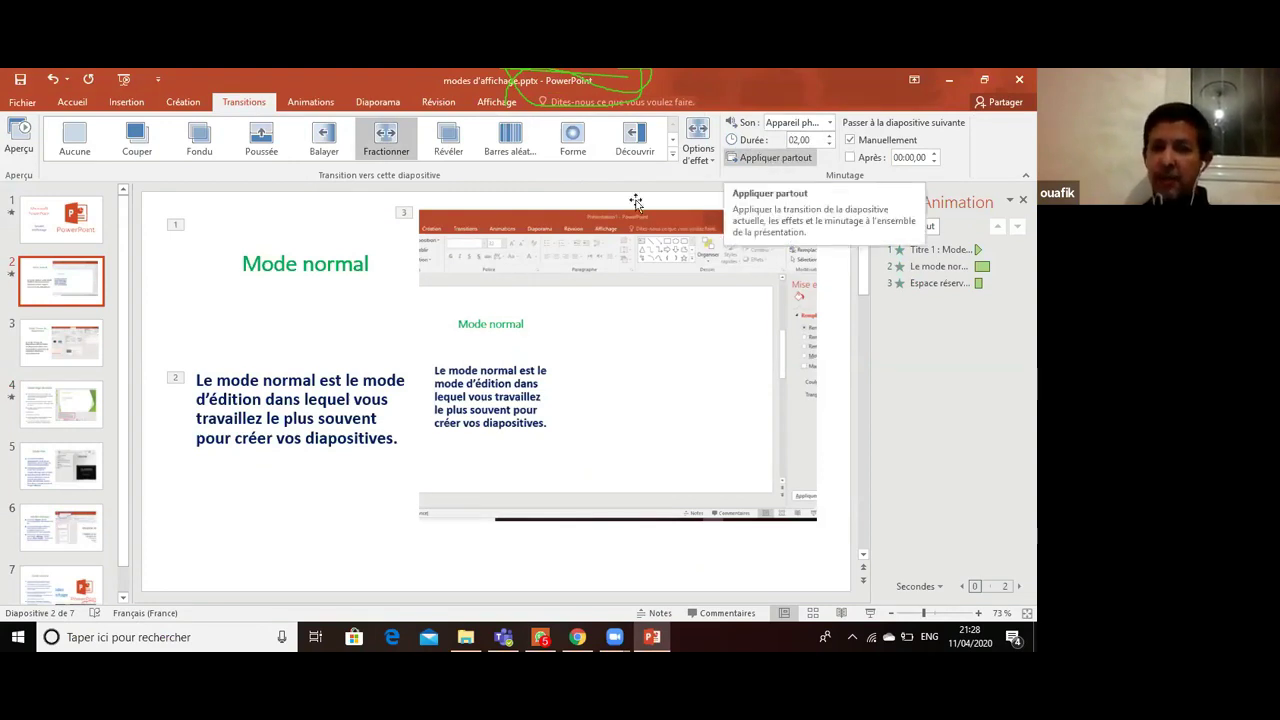
- Raise slide 7's transition duration to 03,00, comparing against slide 1
left_click(62, 592)
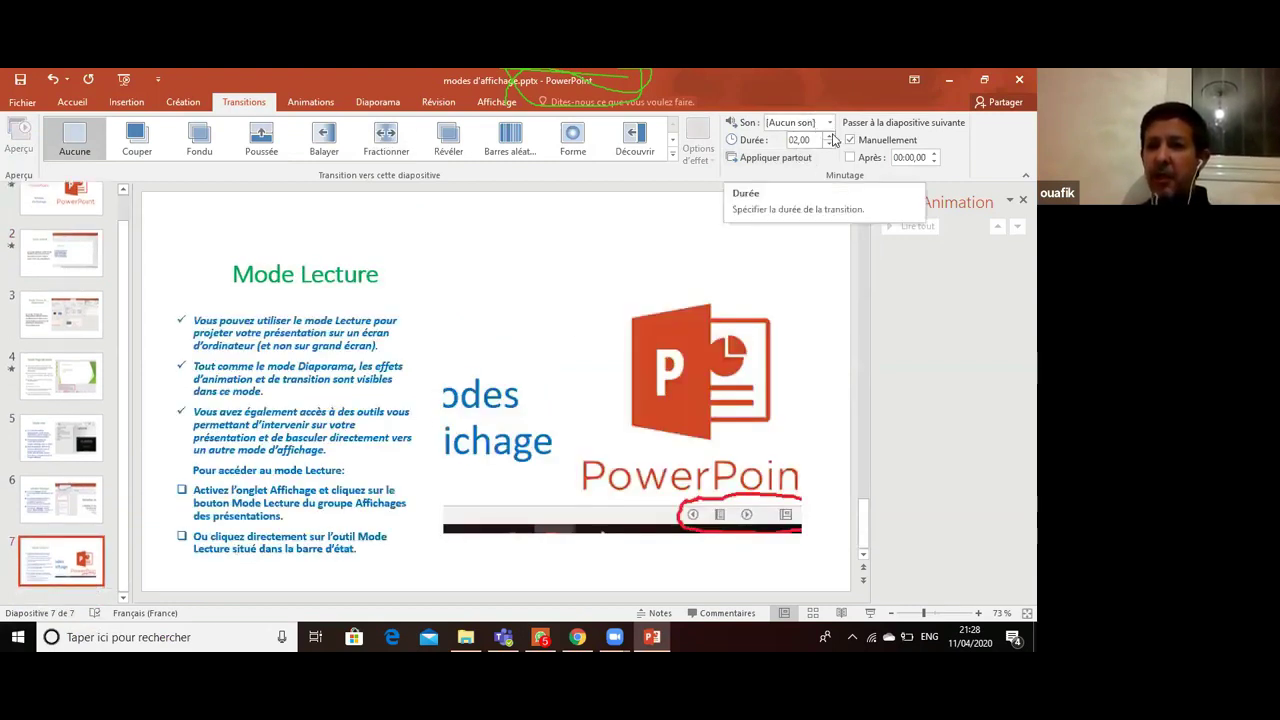
triple_click(831, 136)
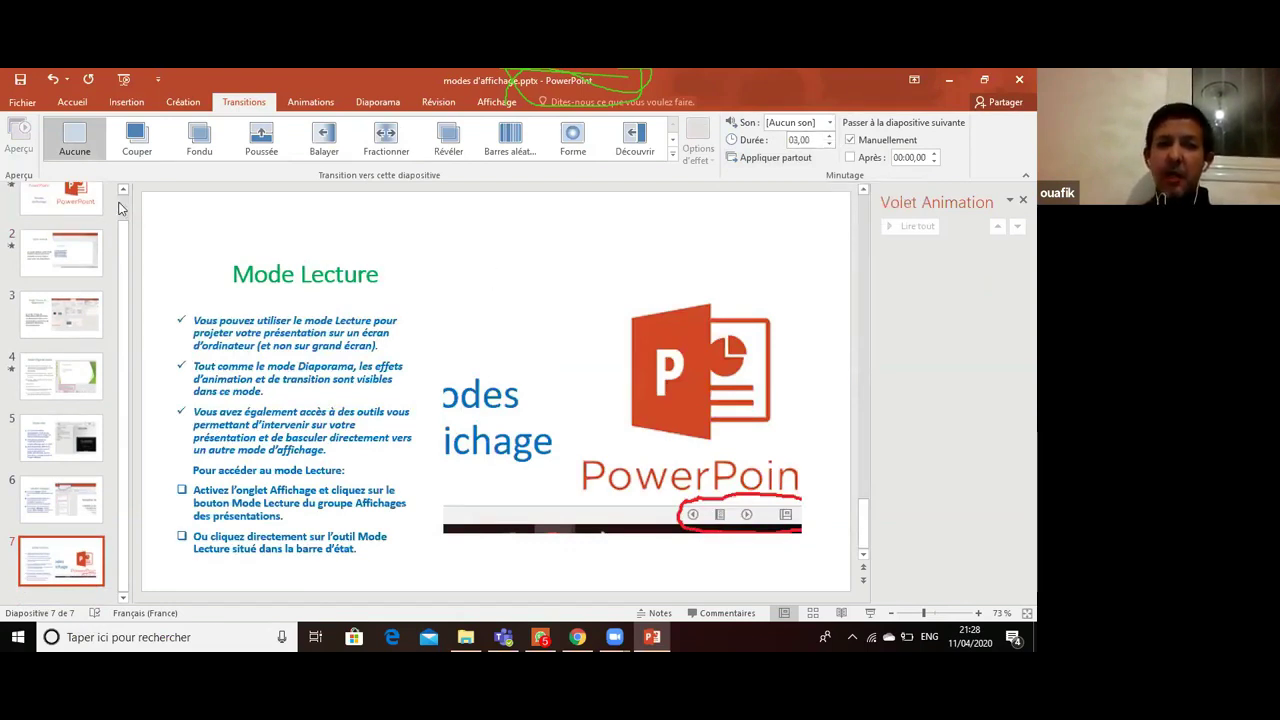
scroll(126, 203, "up", 1)
left_click(88, 222)
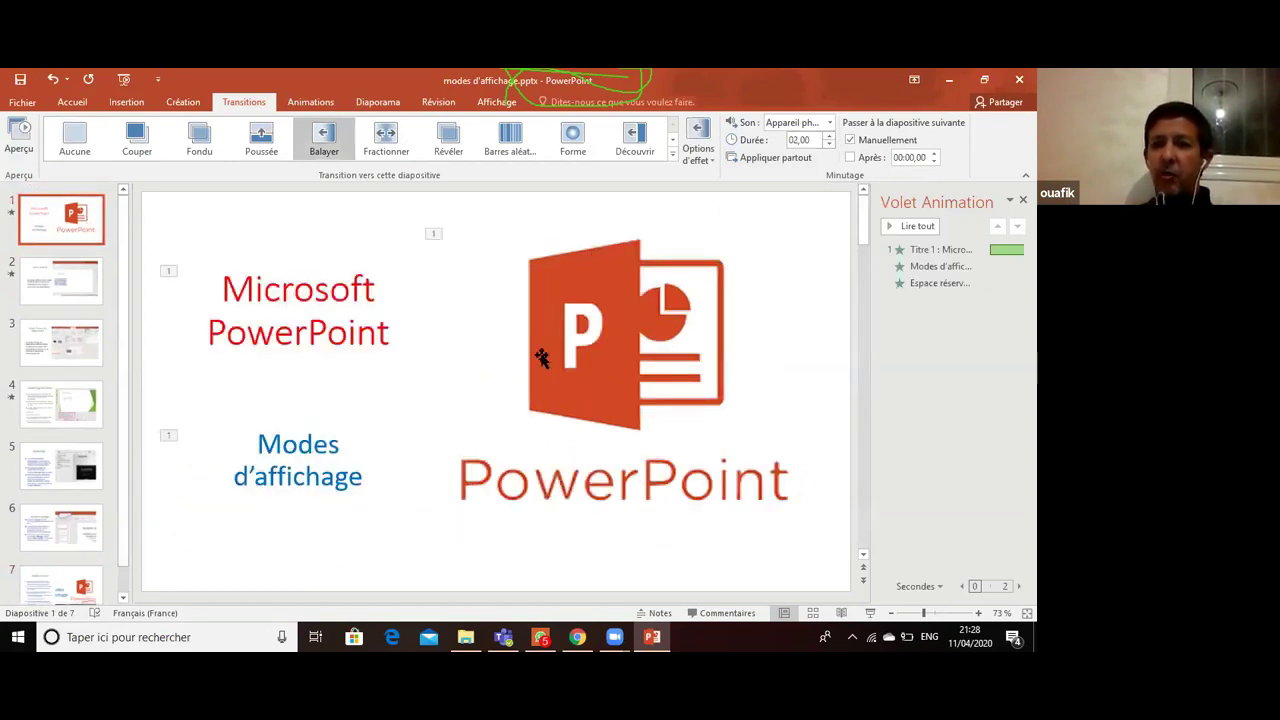
left_click(50, 595)
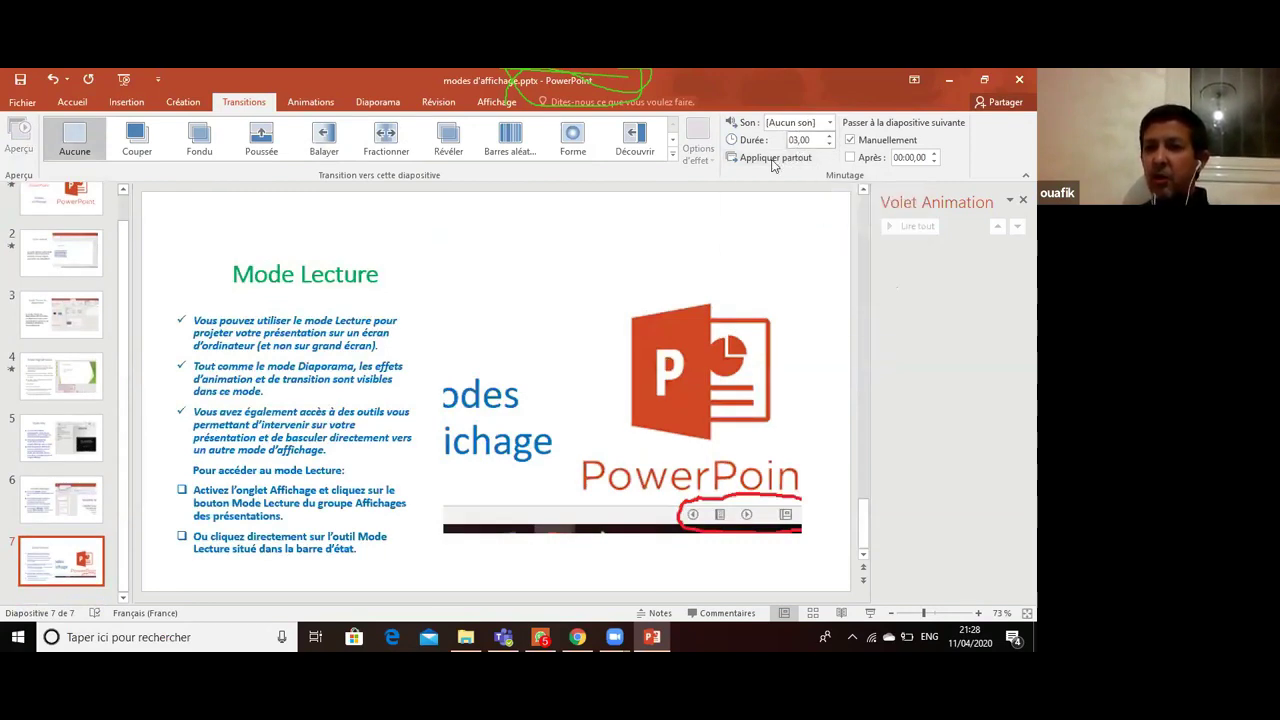
- Apply the current transition settings to all slides, then browse back to title slide 1
left_click(773, 160)
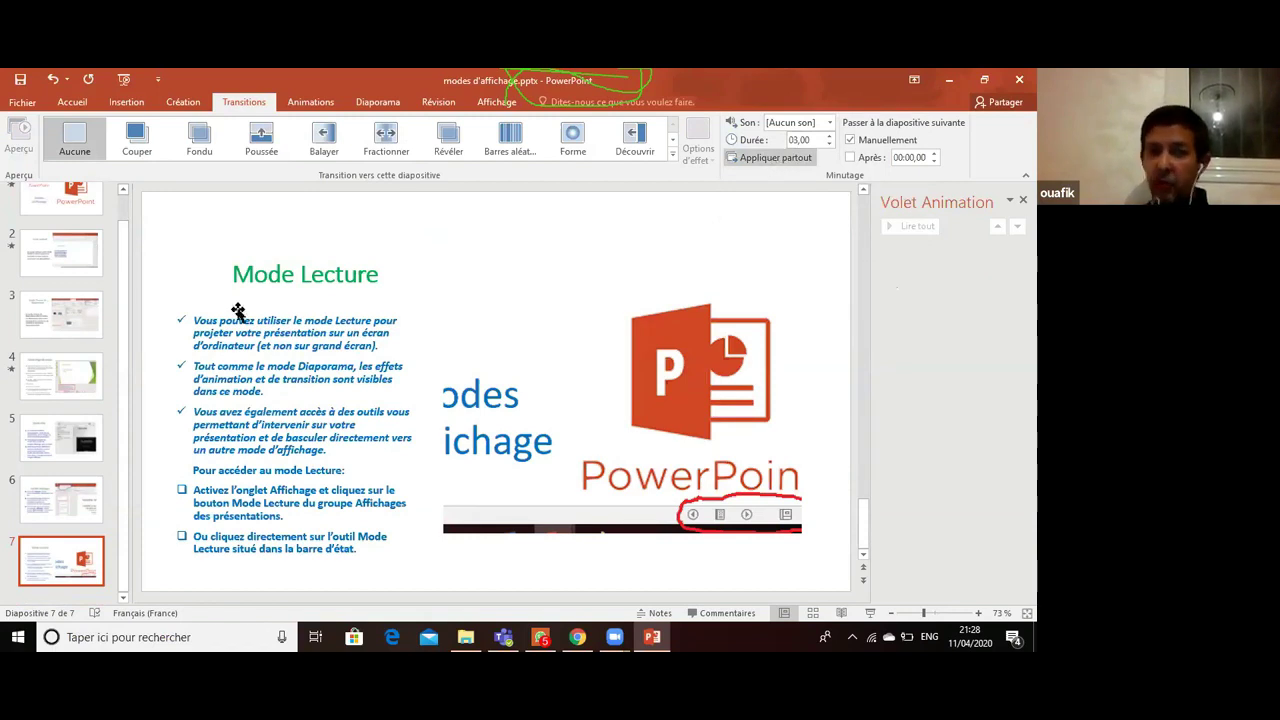
left_click(70, 254)
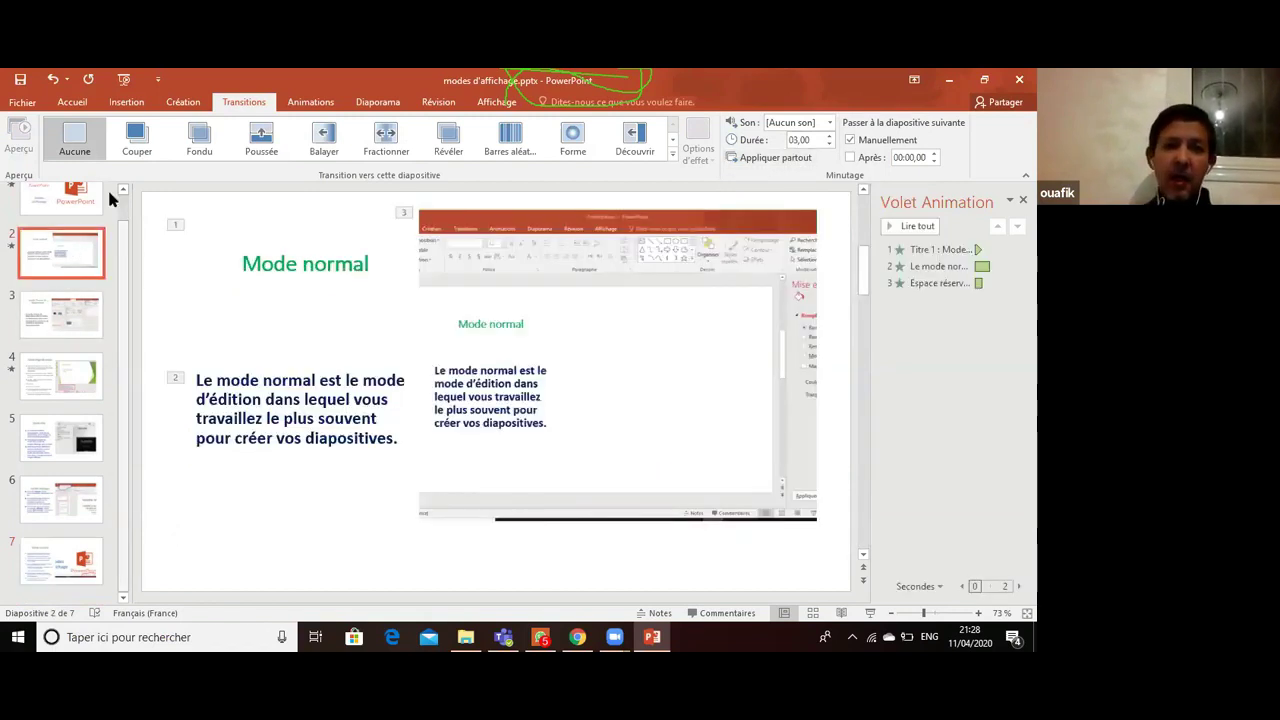
scroll(86, 218, "up", 1)
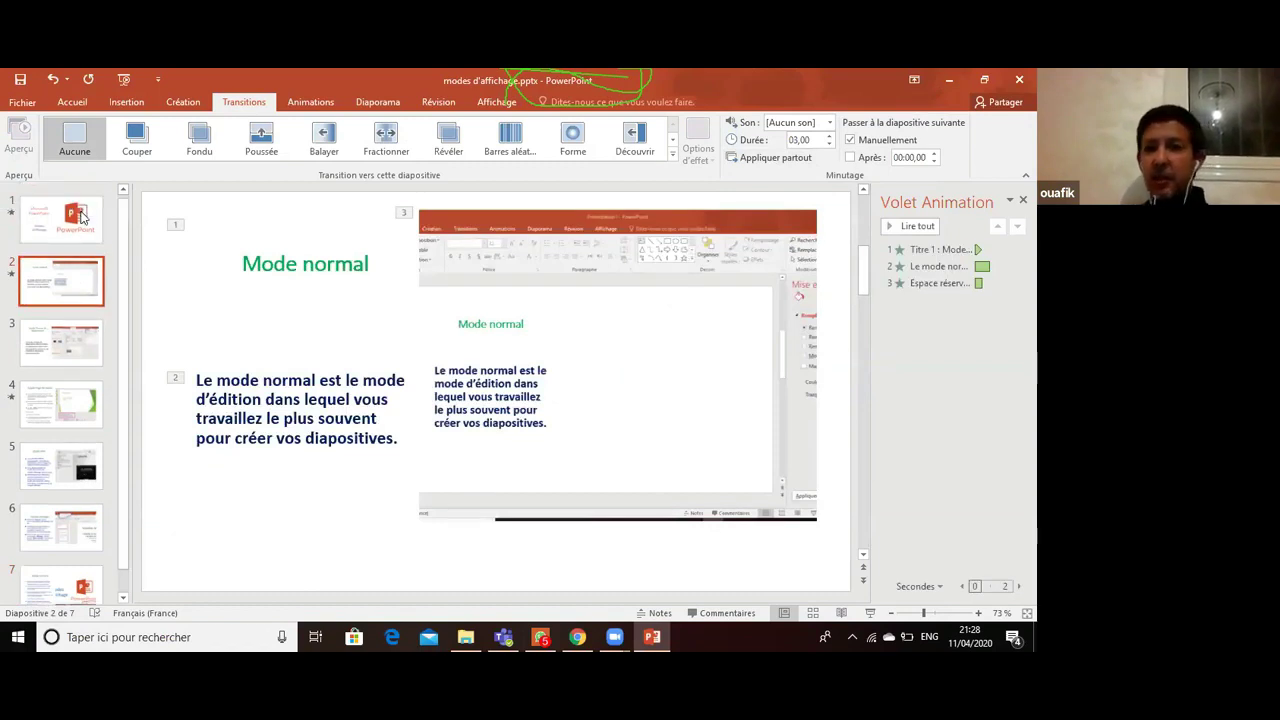
left_click(83, 218)
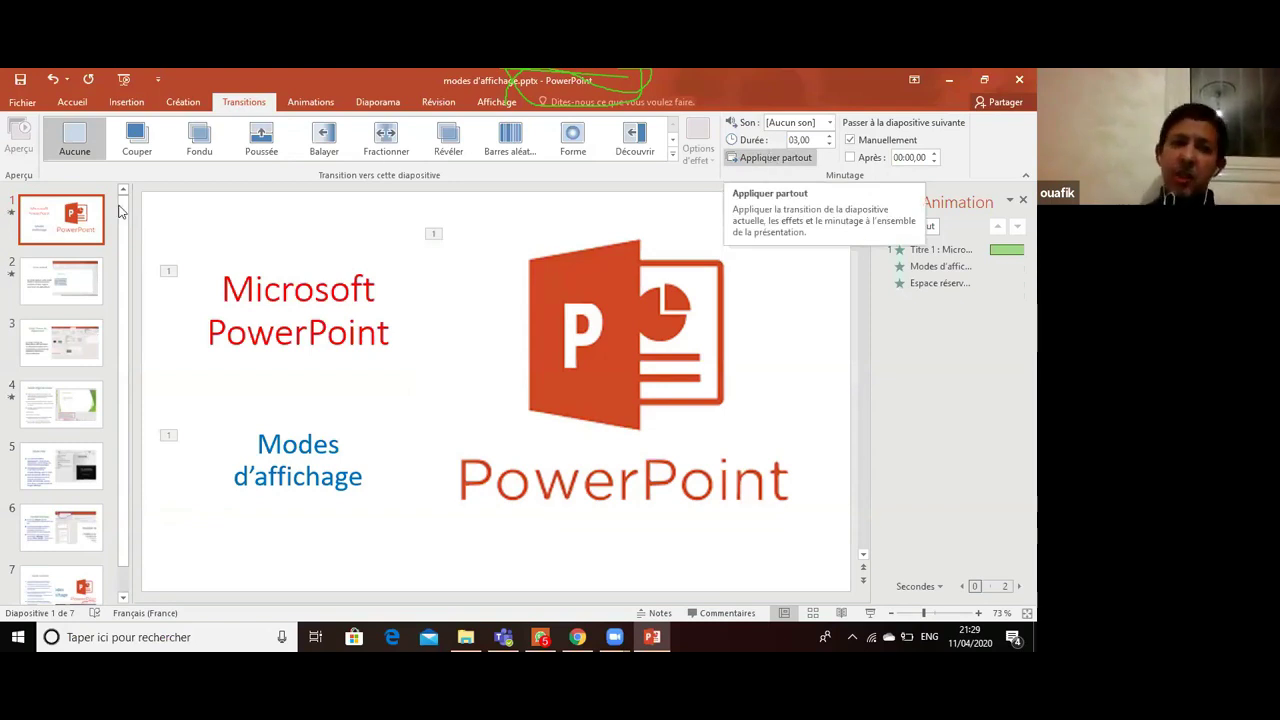
left_click(77, 287)
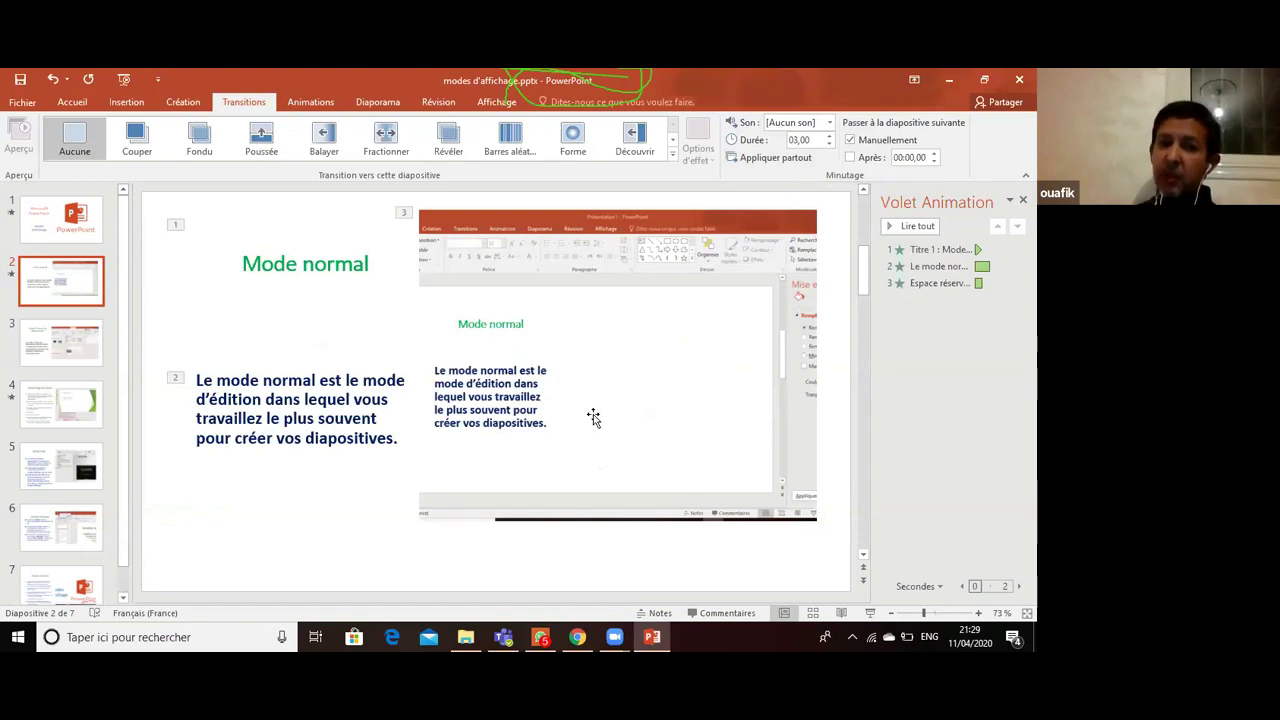
left_click(73, 230)
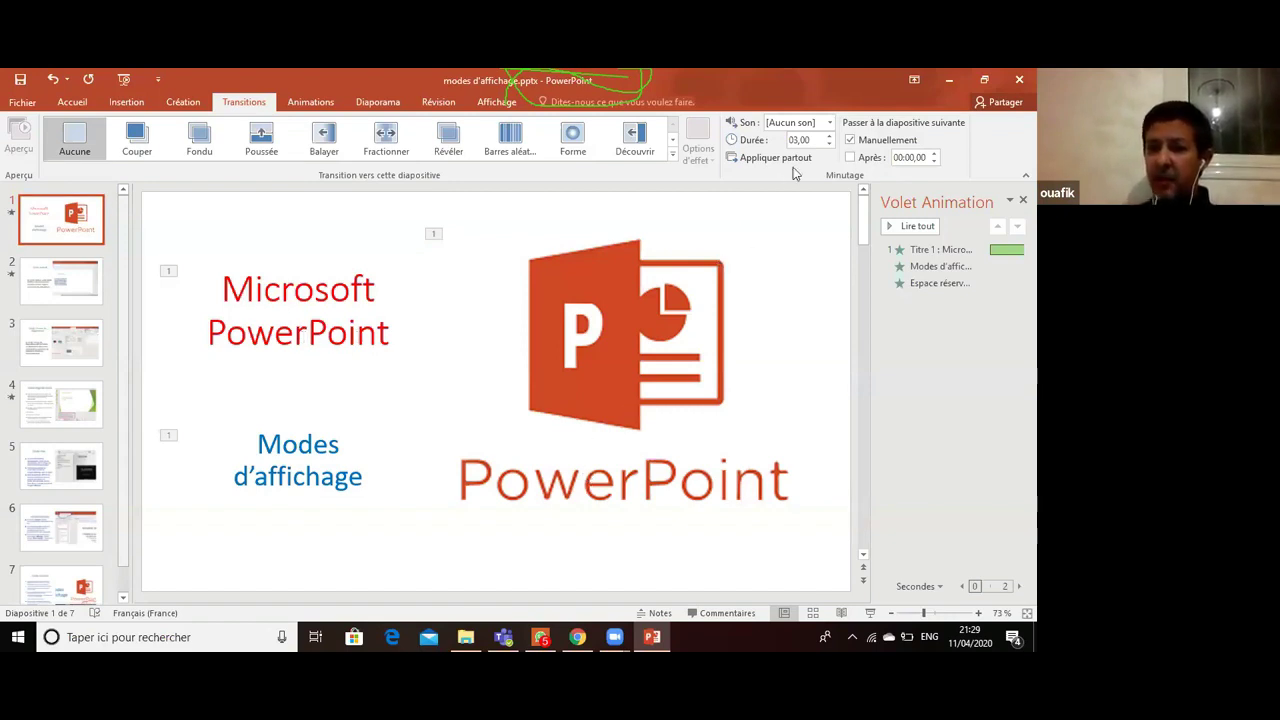
left_click(830, 123)
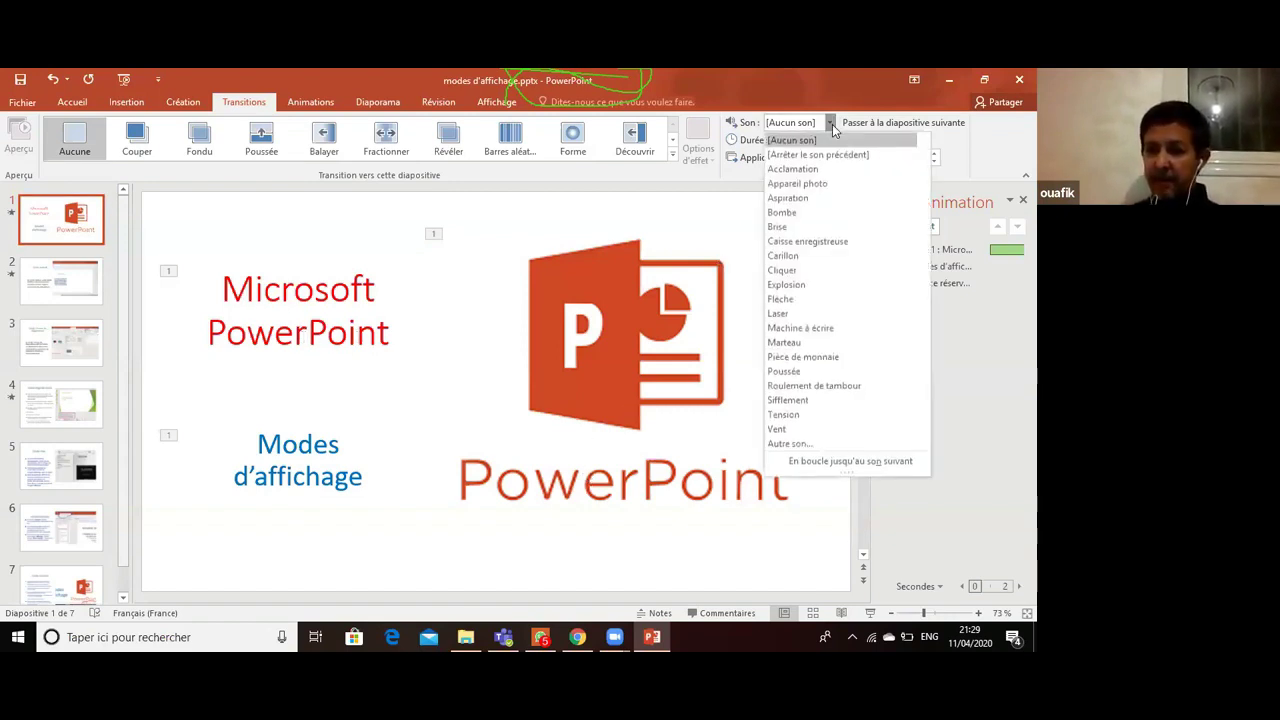
left_click(831, 124)
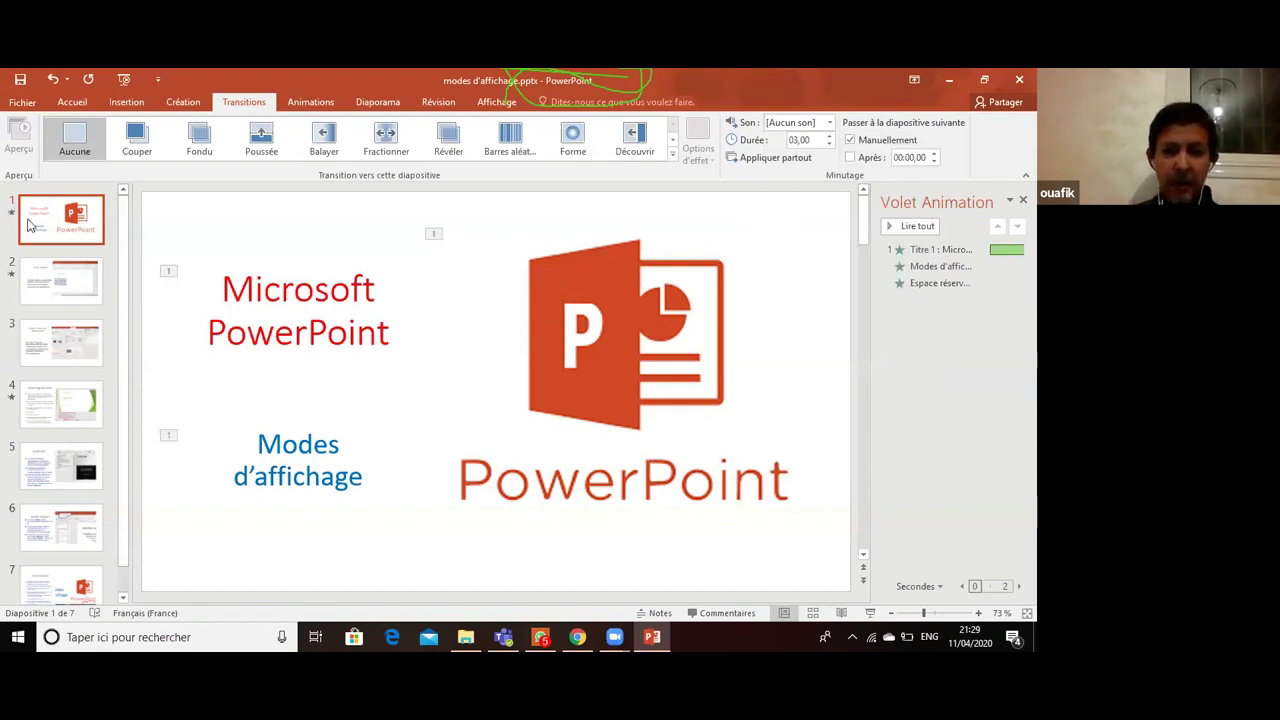
left_click(167, 274)
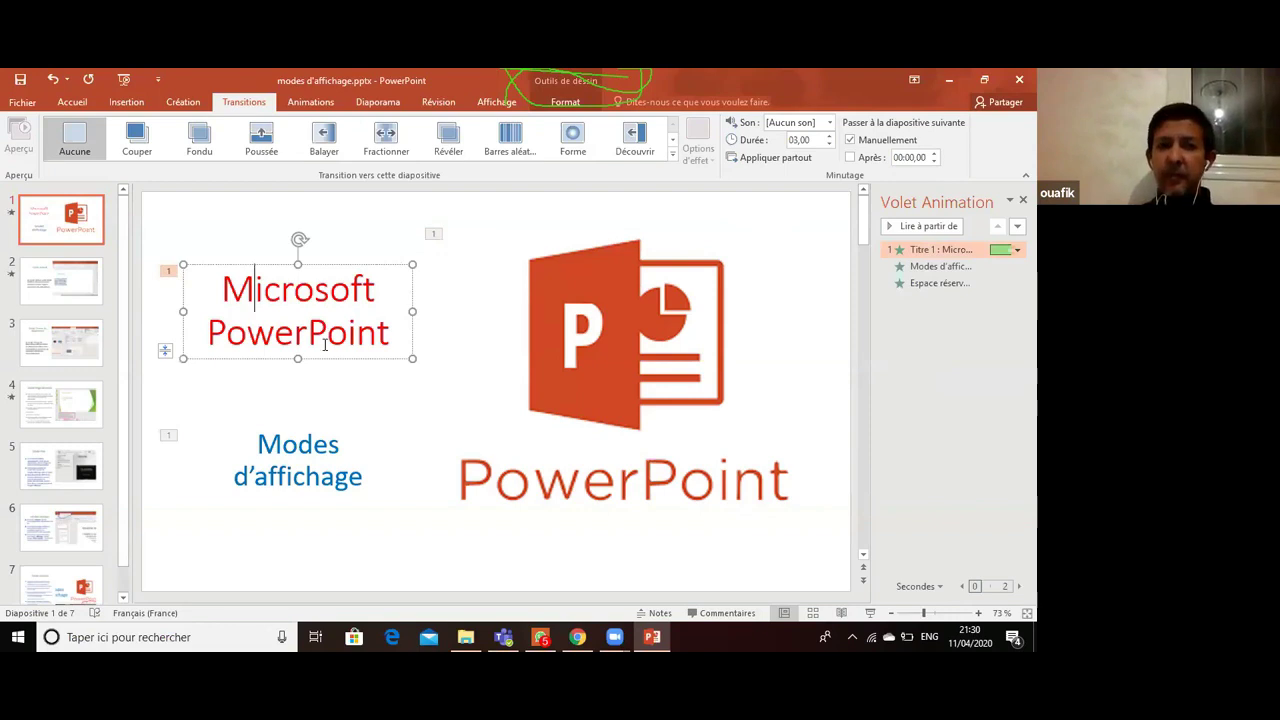
- Try Aucune, Apparaître and Fondu on the Microsoft PowerPoint title, then delete its animation
left_click(326, 101)
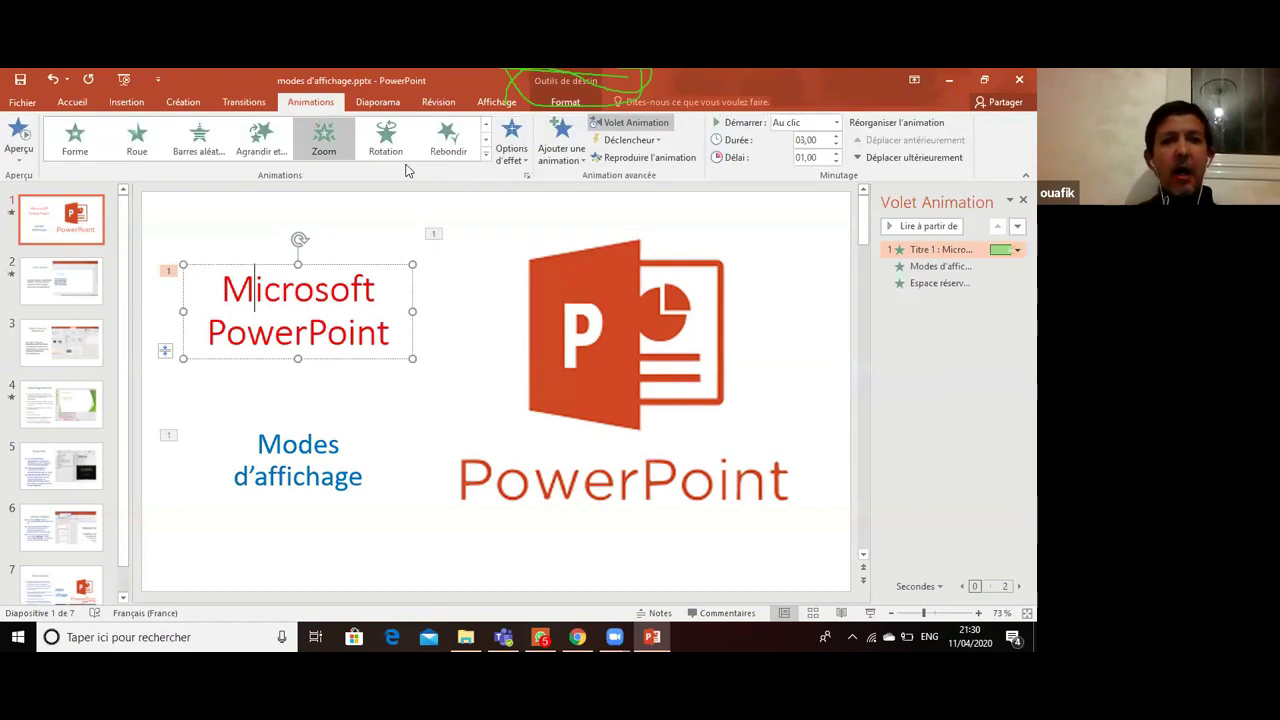
left_click(488, 160)
left_click(82, 155)
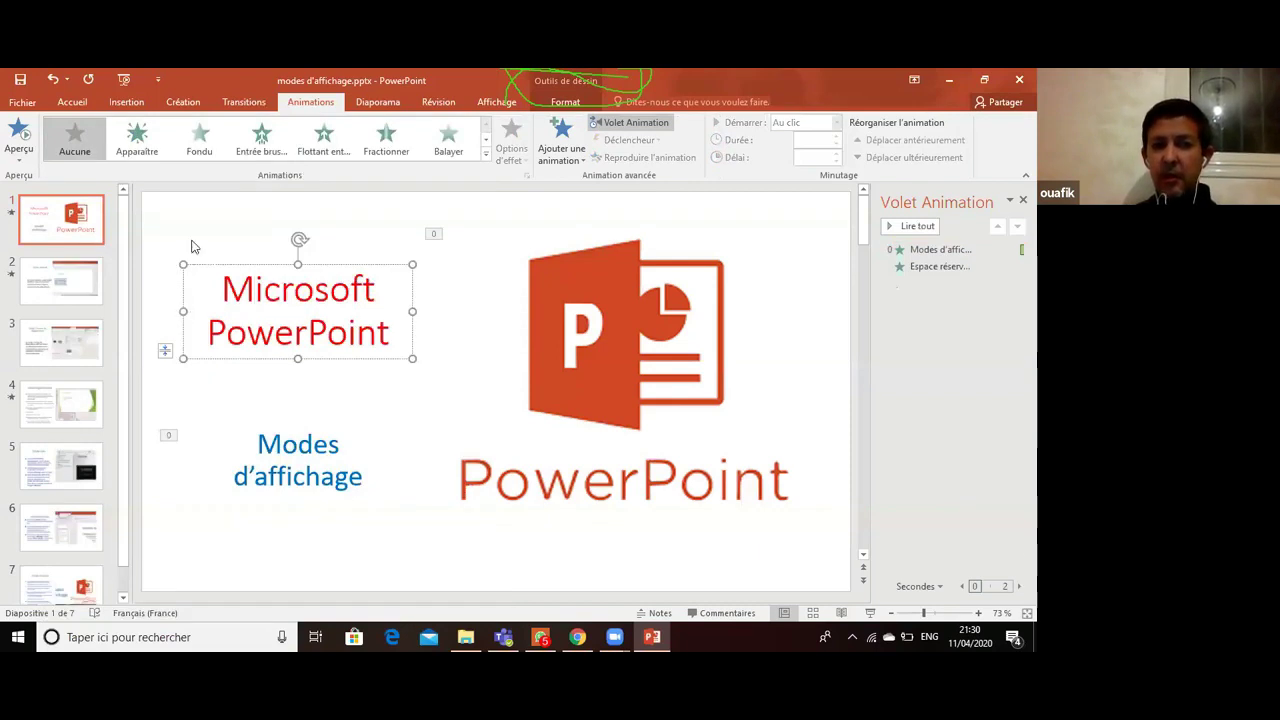
left_click(145, 143)
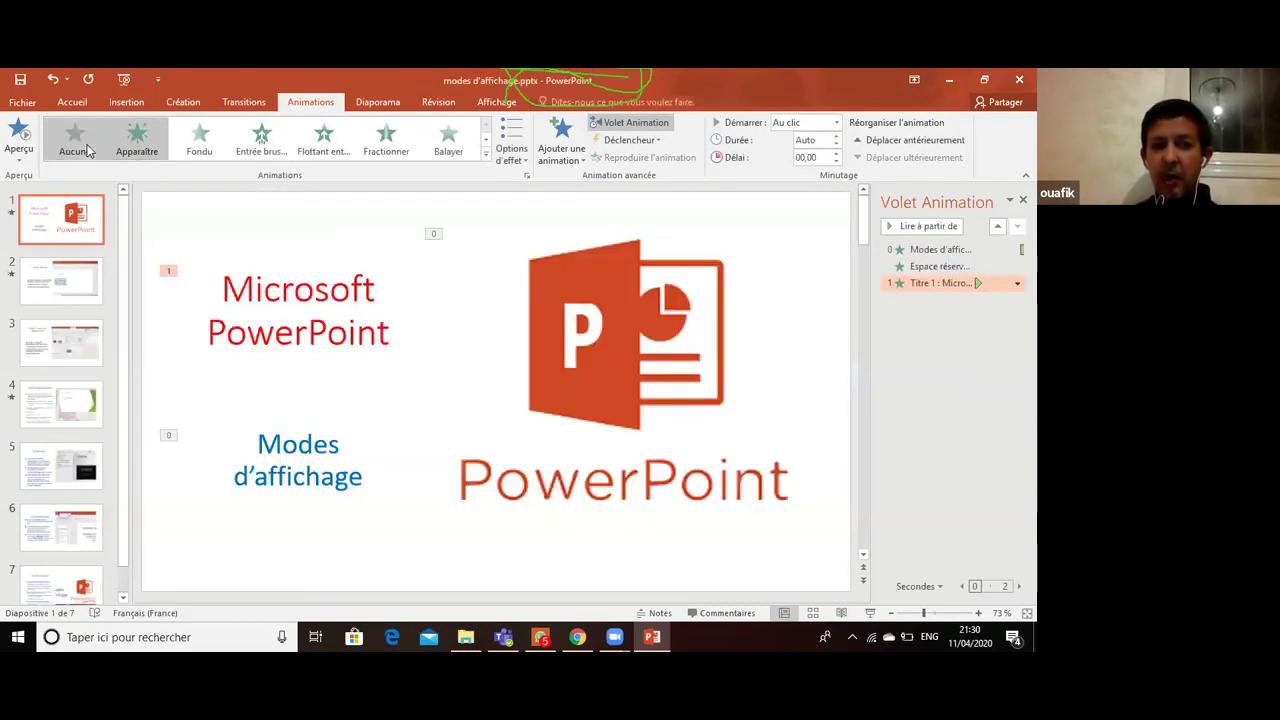
left_click(87, 150)
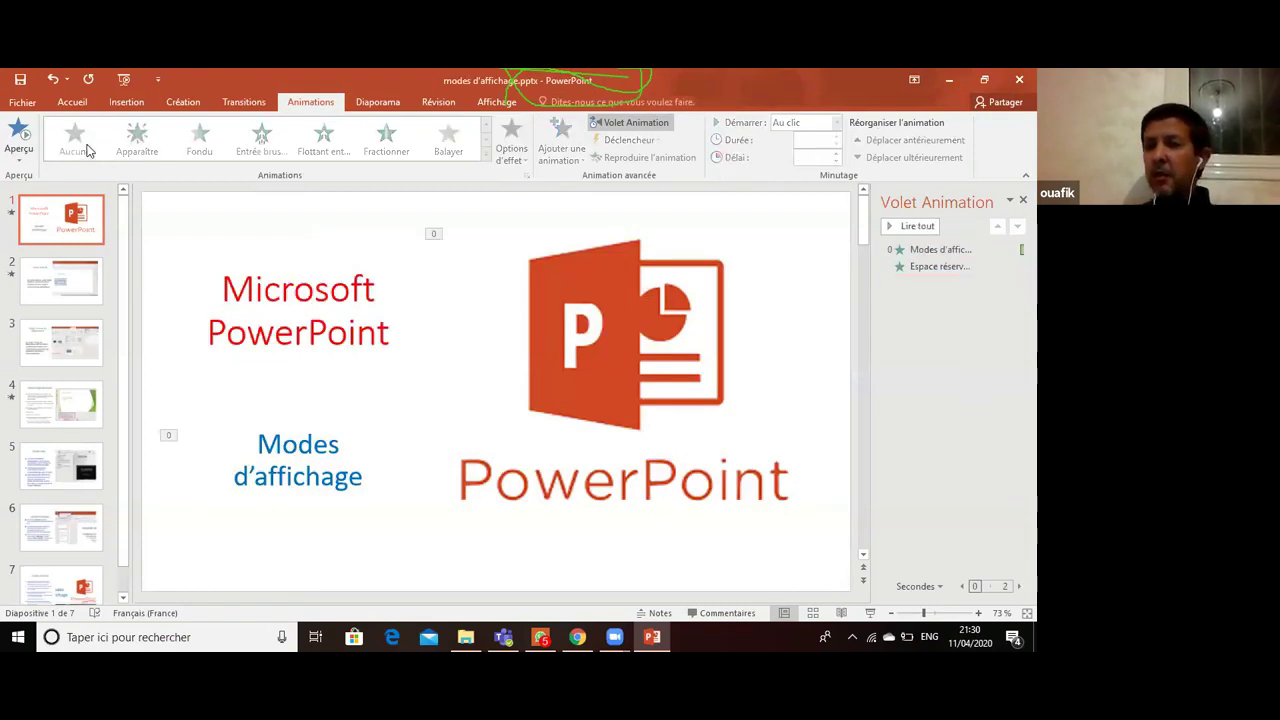
left_click(280, 290)
left_click(201, 140)
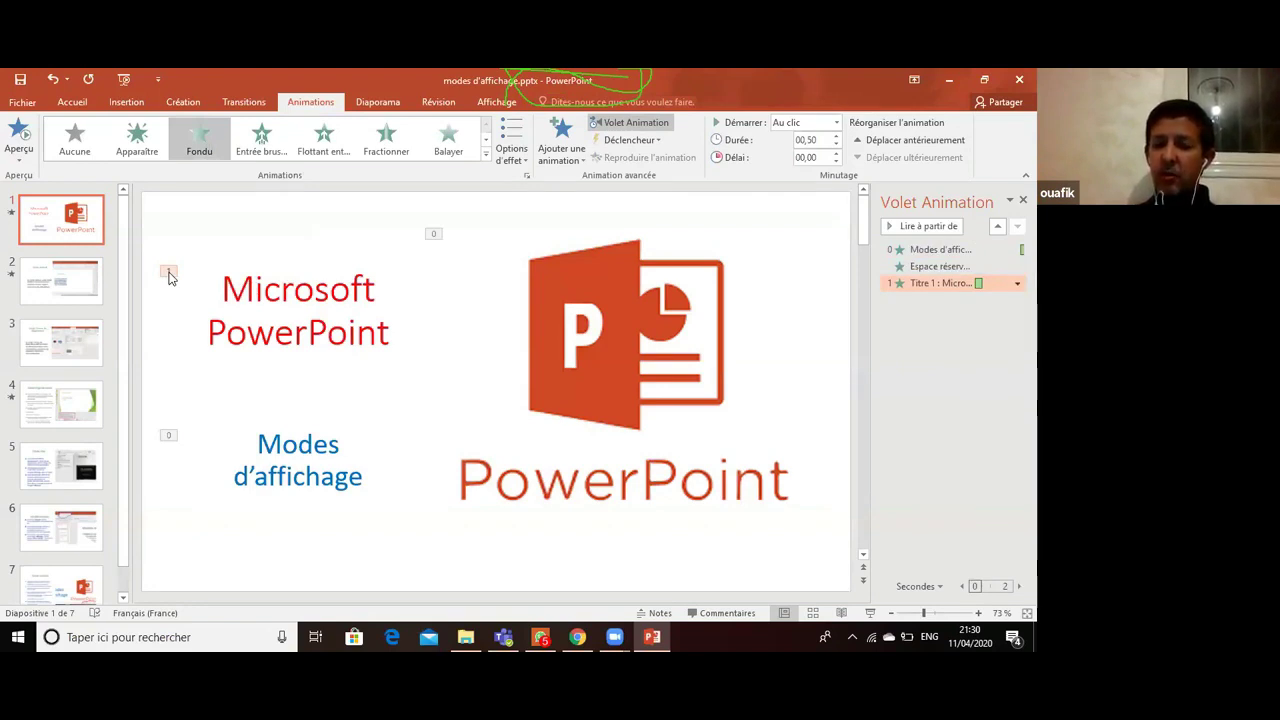
key("Delete")
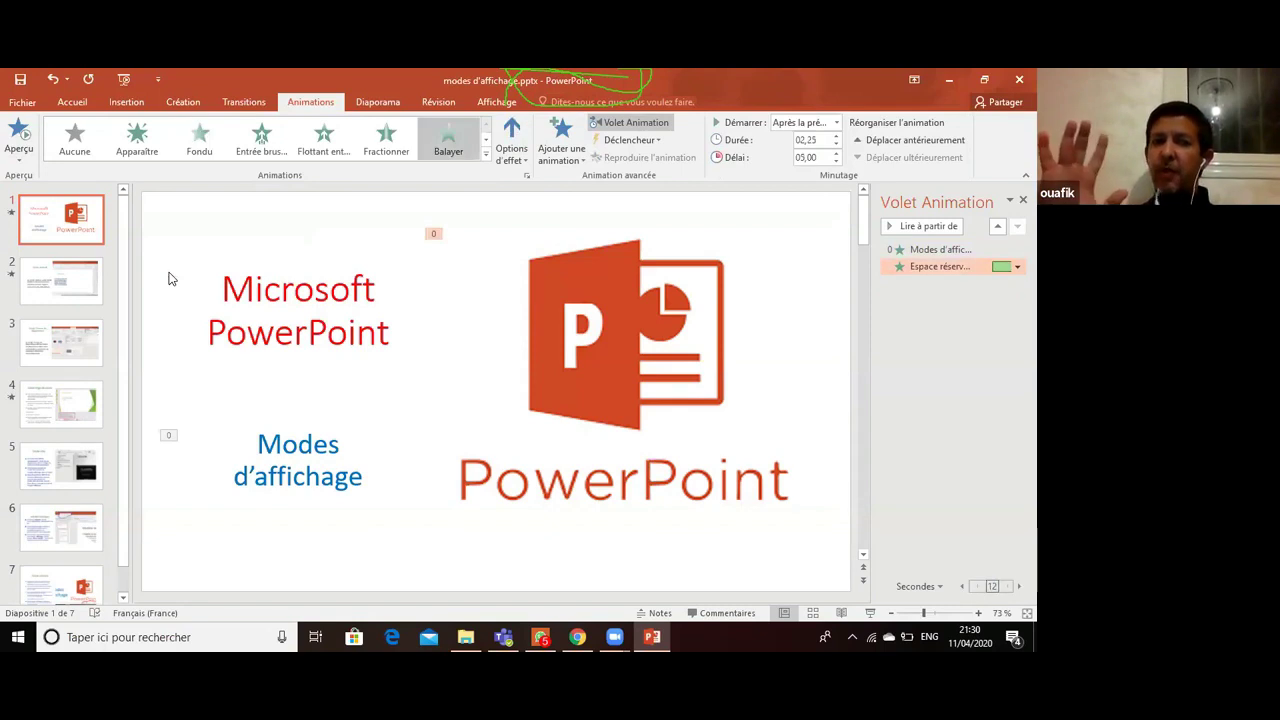
- Change the logo picture's effect from Balayer to Apparaître
left_click(145, 139)
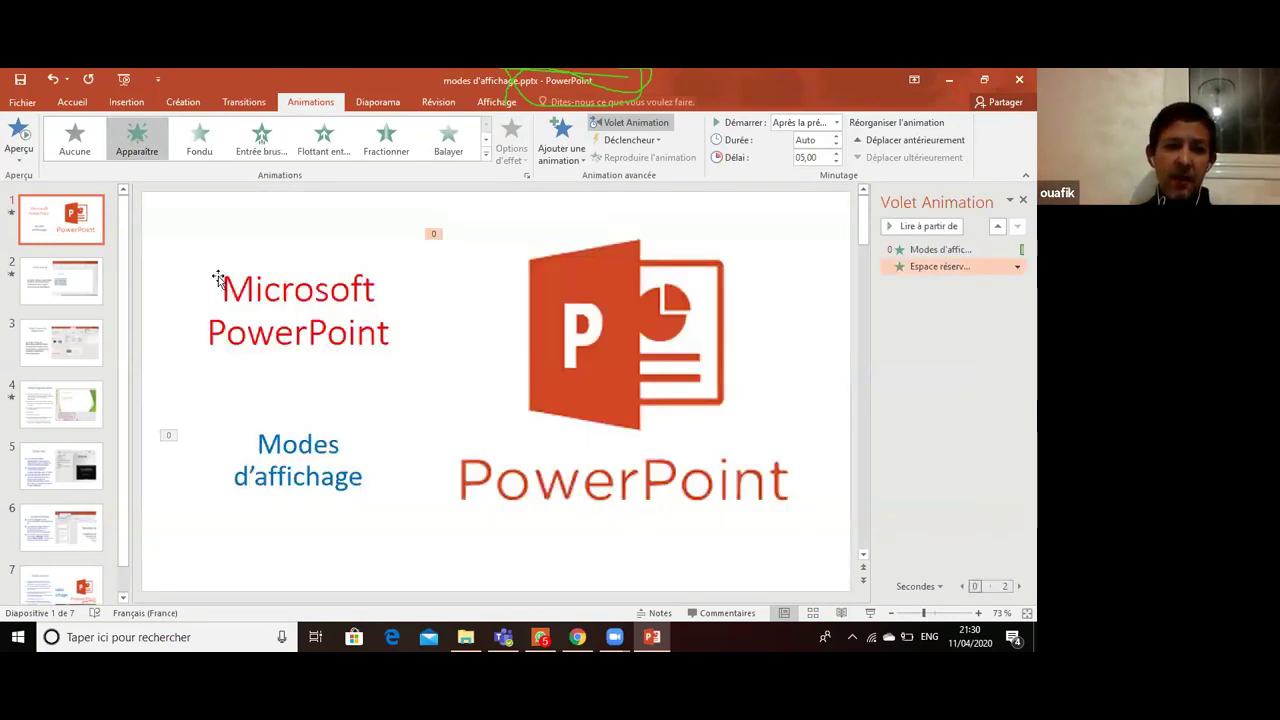
left_click(218, 278)
left_click(134, 145)
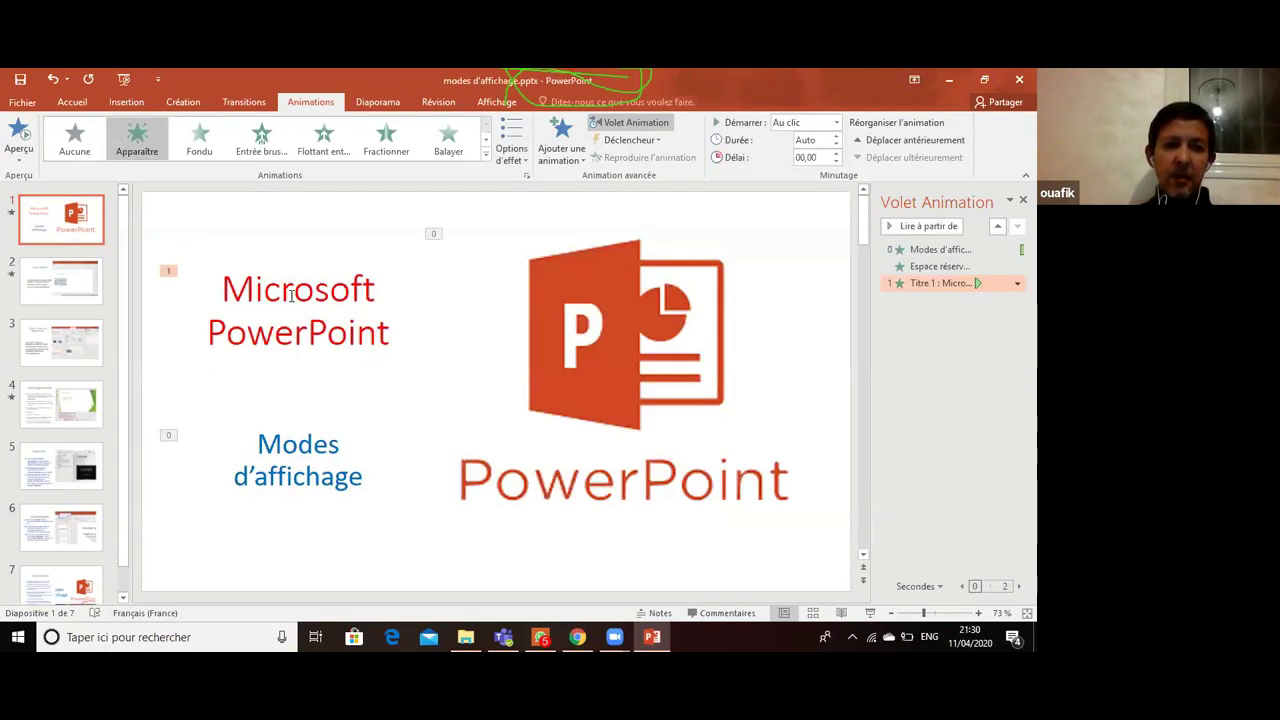
left_click(291, 295)
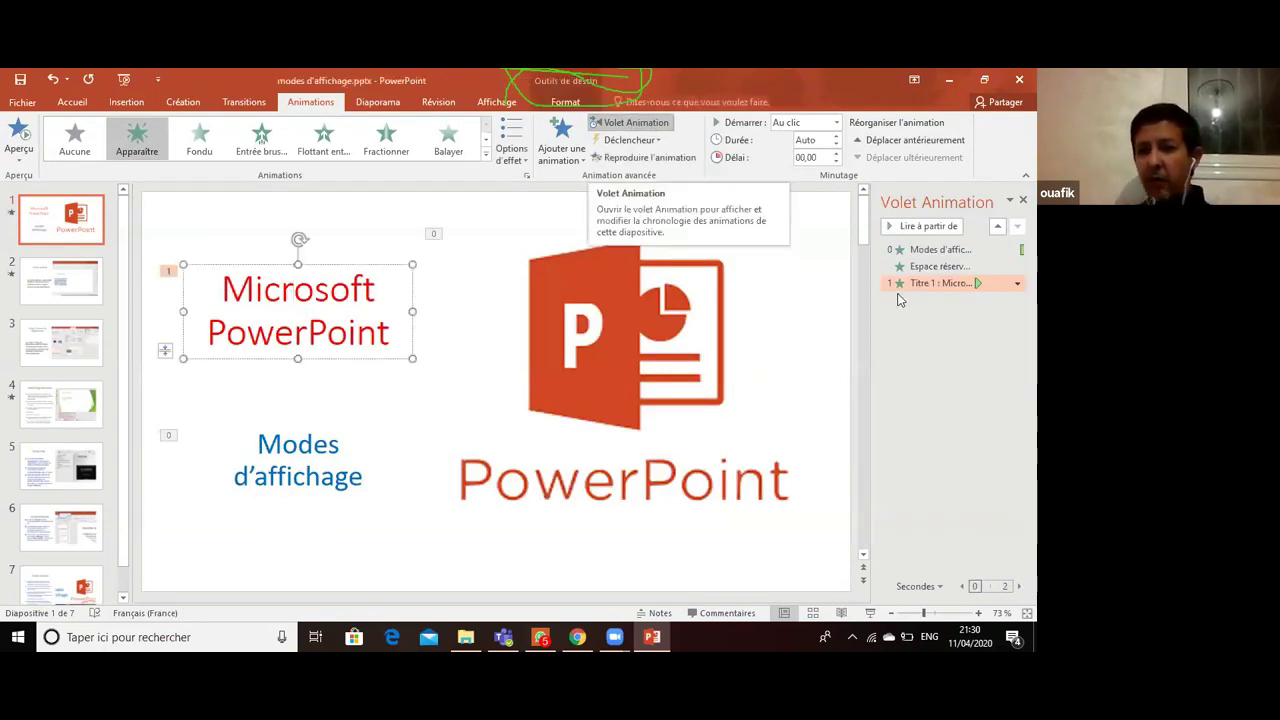
- Delete the title's animation in the Animation pane, keeping the subtitle and logo animations
left_click(763, 337)
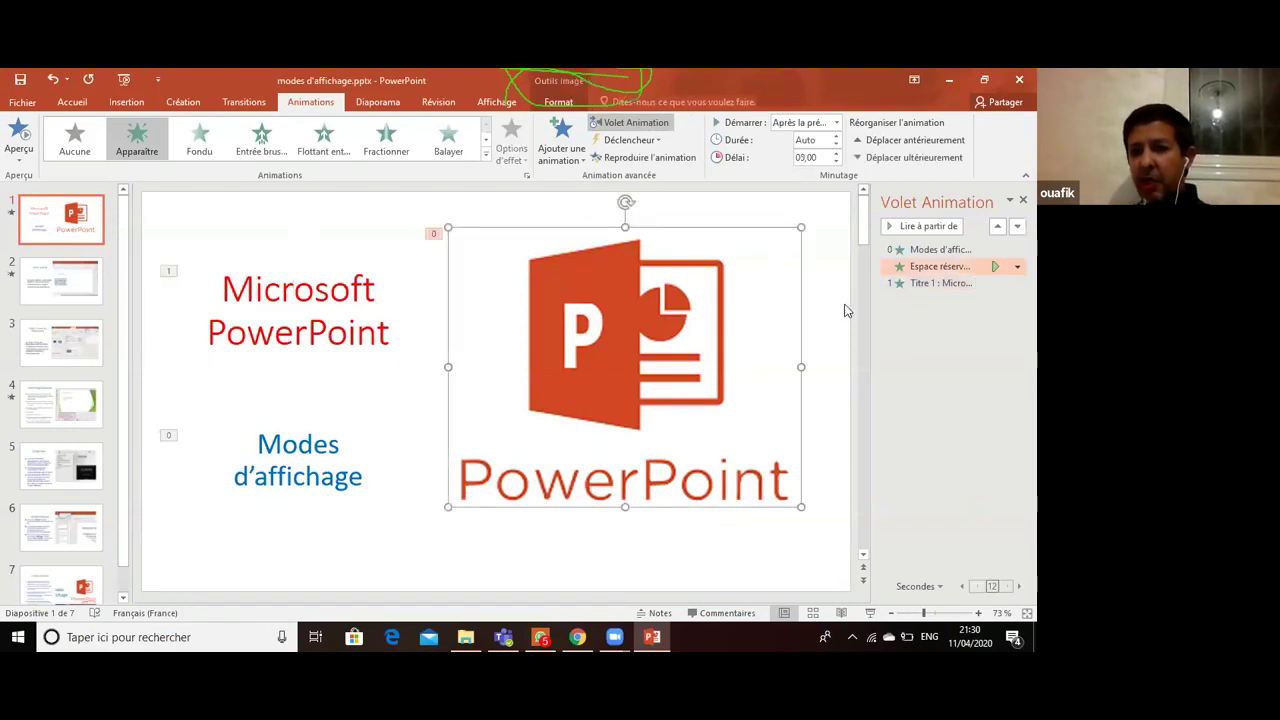
left_click(927, 250)
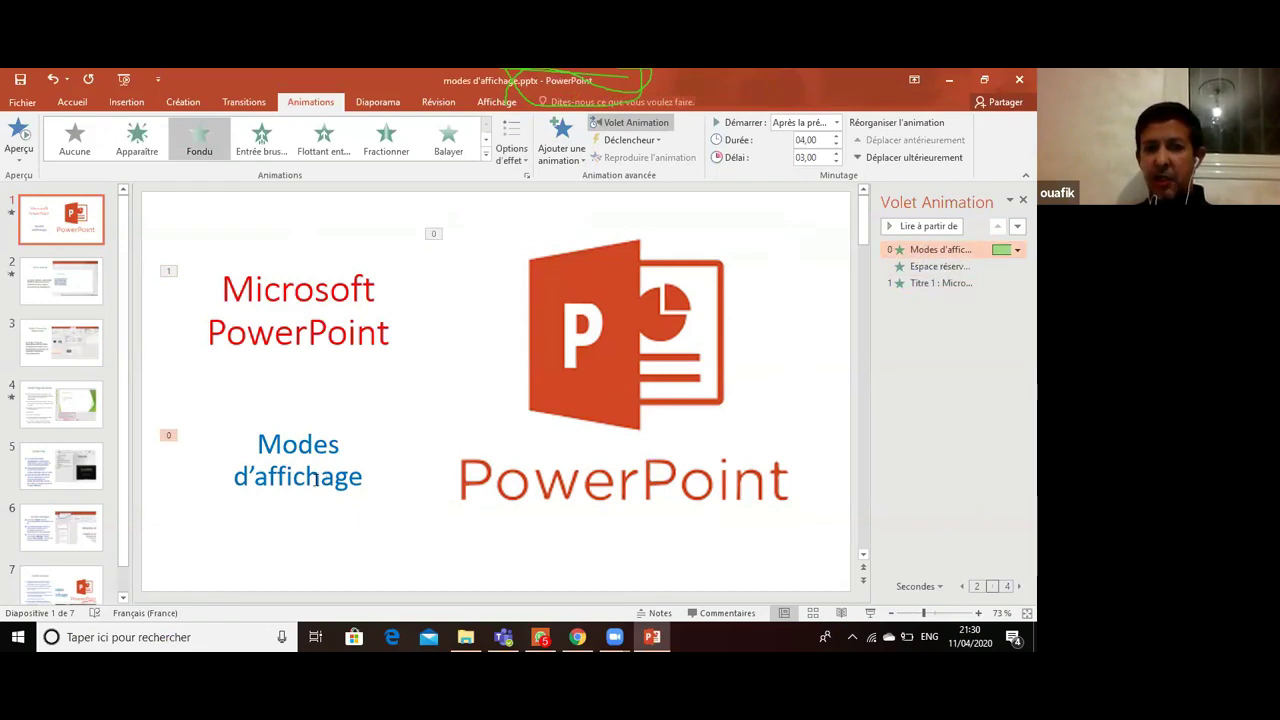
left_click(926, 268)
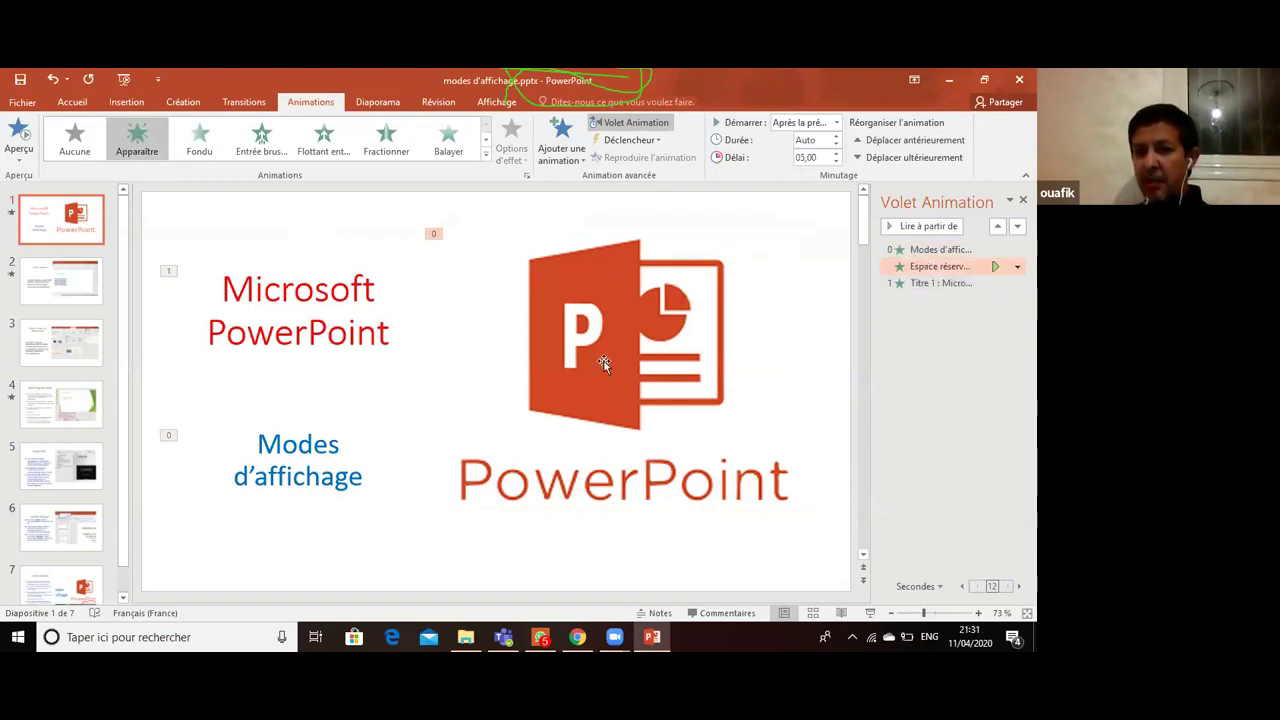
left_click(909, 285)
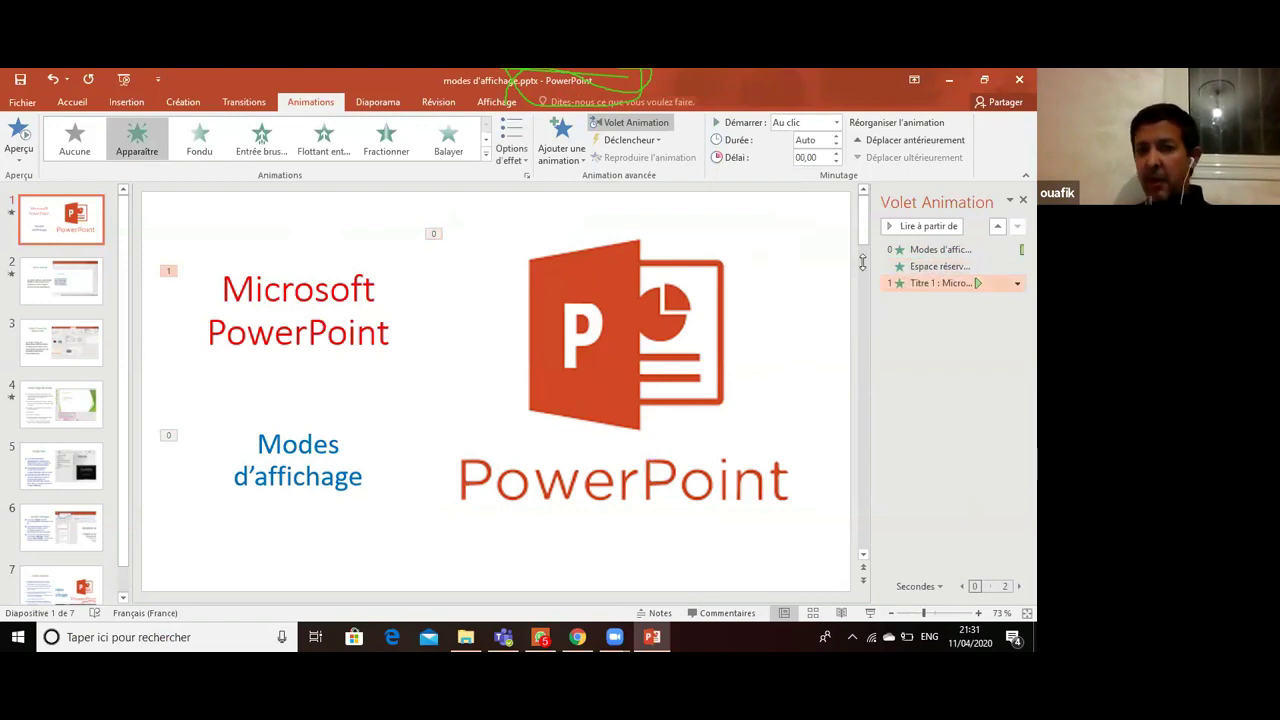
left_click(1017, 283)
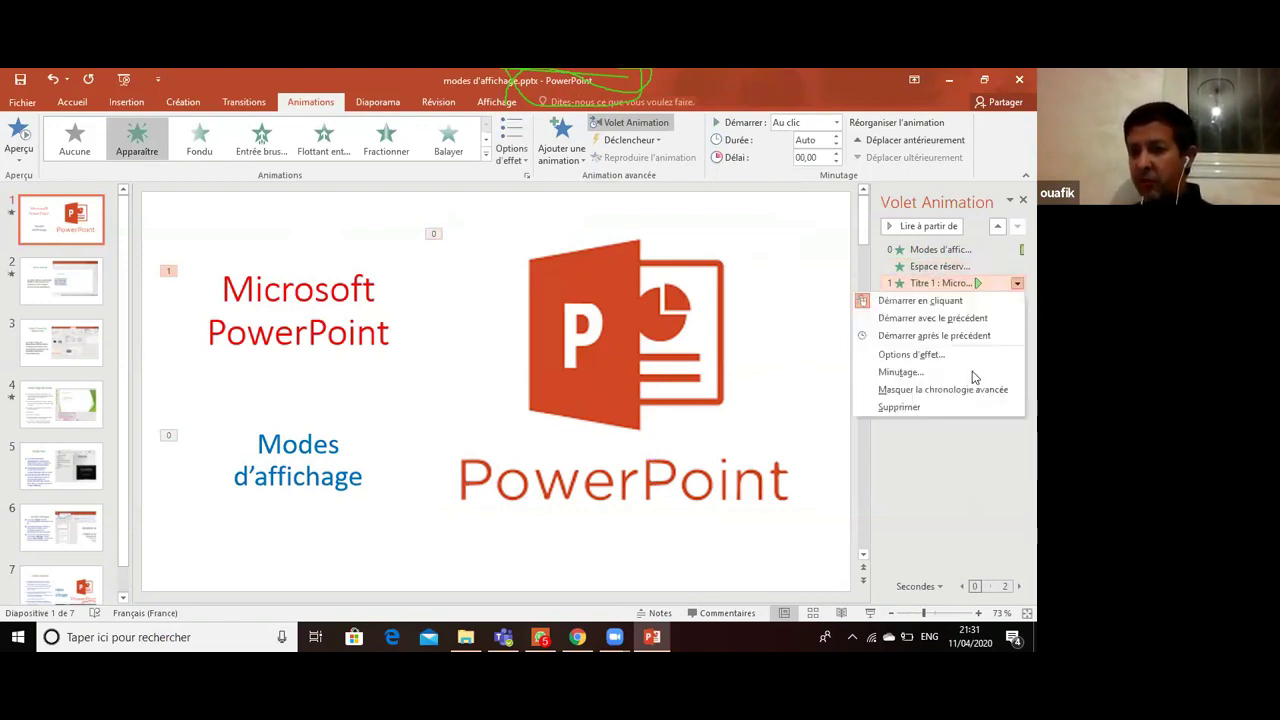
left_click(924, 407)
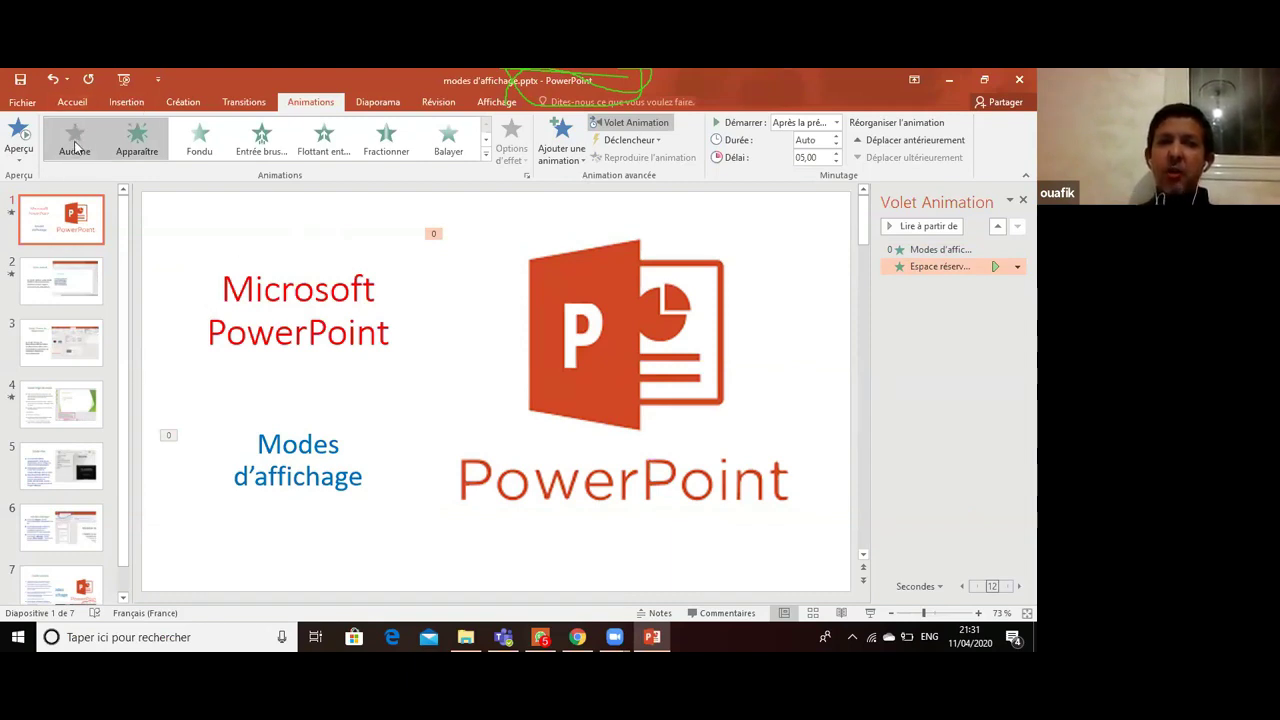
left_click(224, 290)
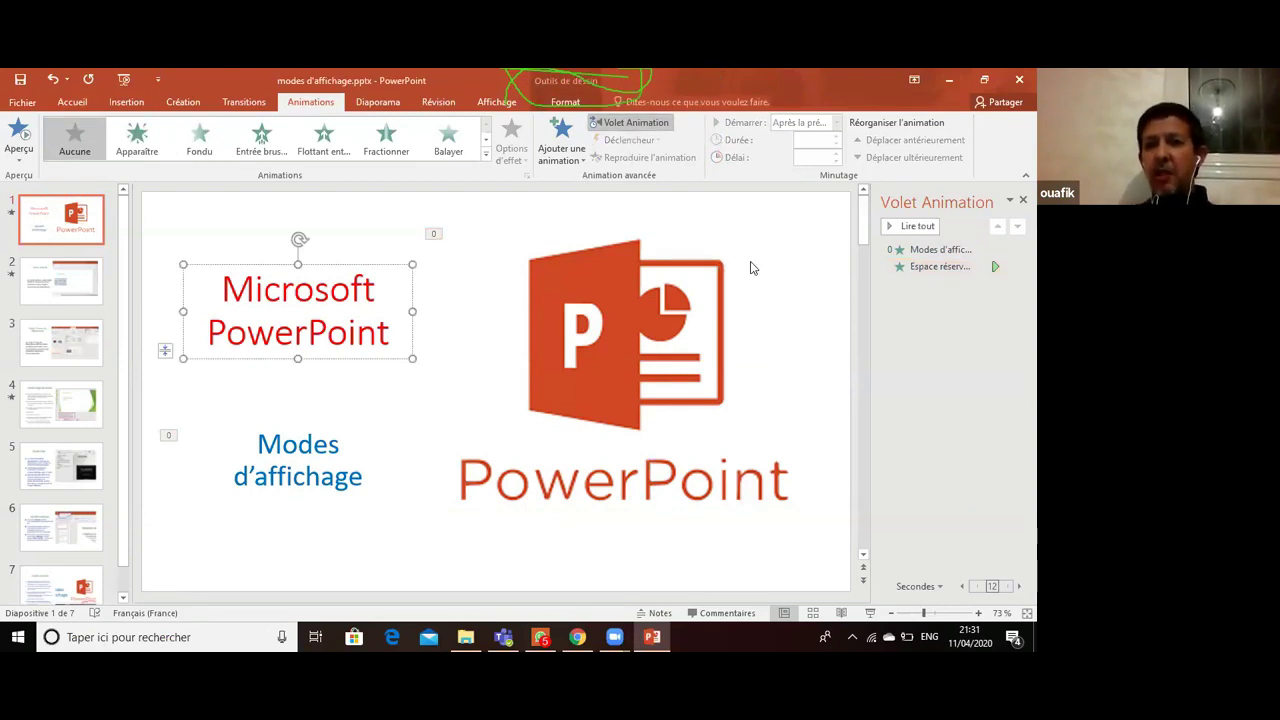
- Apply the Entrée brusque entrance to the Microsoft PowerPoint title and preview it
left_click(614, 127)
left_click(614, 127)
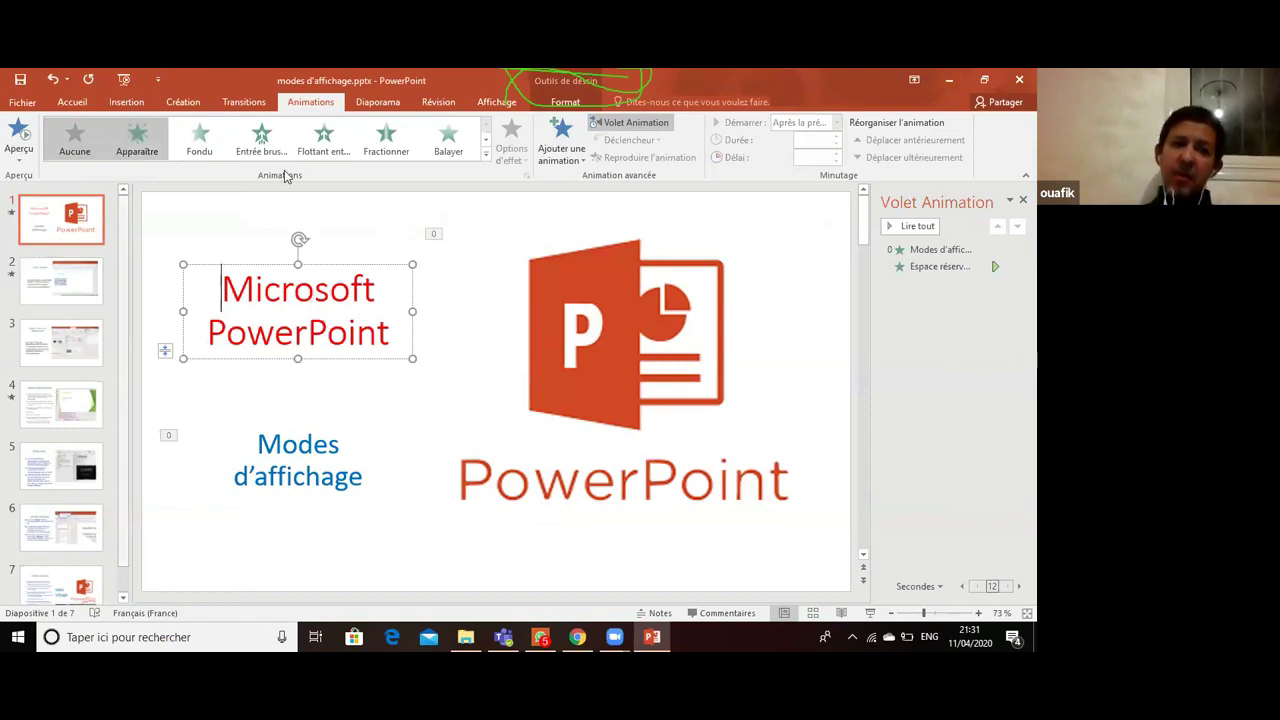
left_click(261, 140)
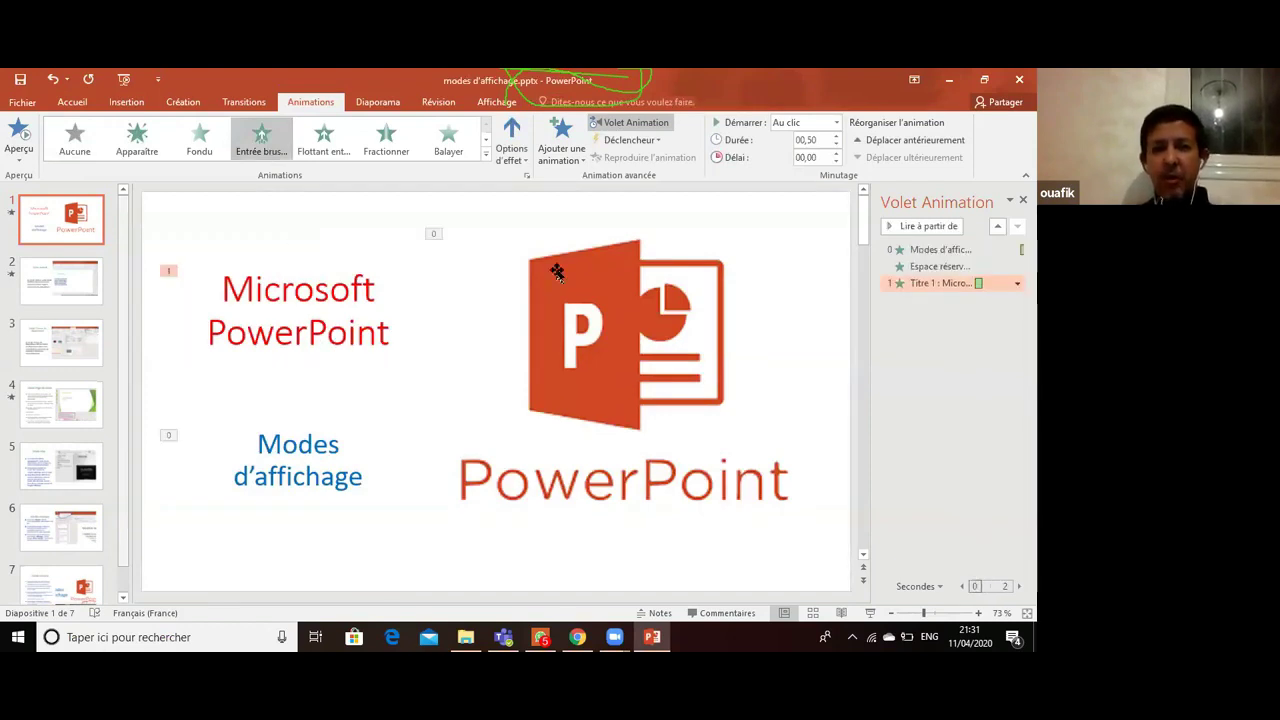
left_click(512, 150)
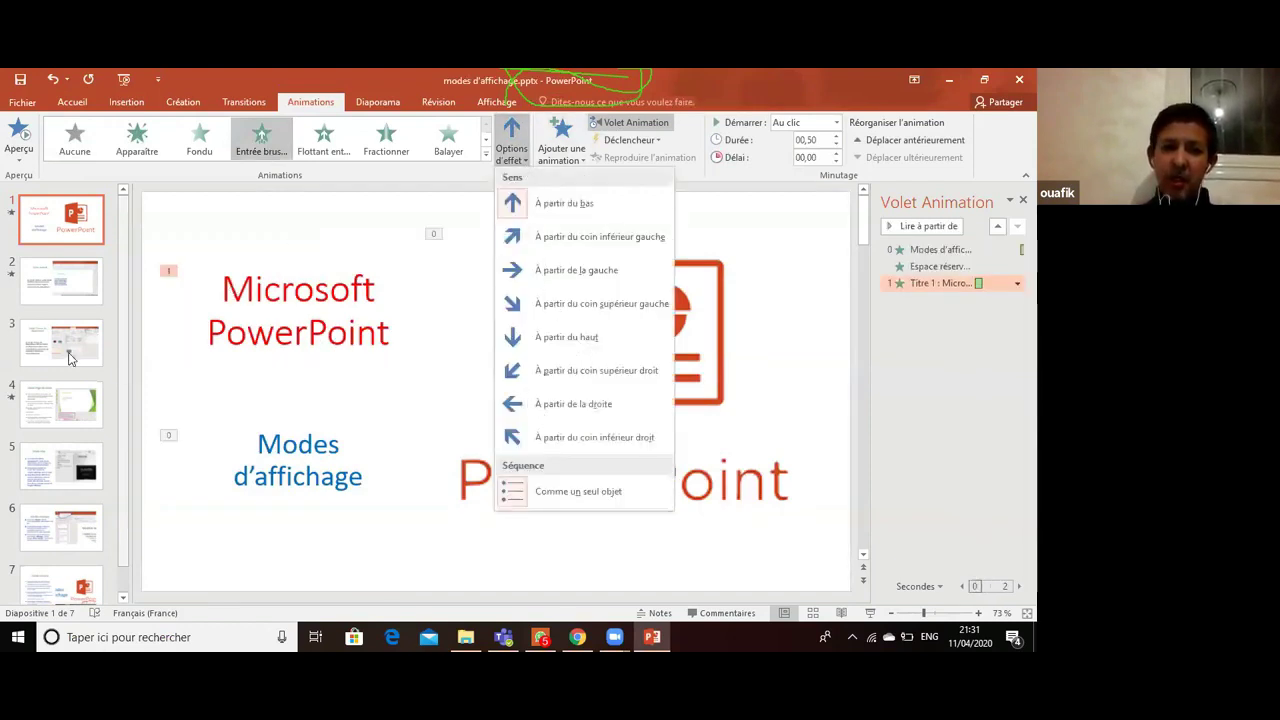
left_click(20, 138)
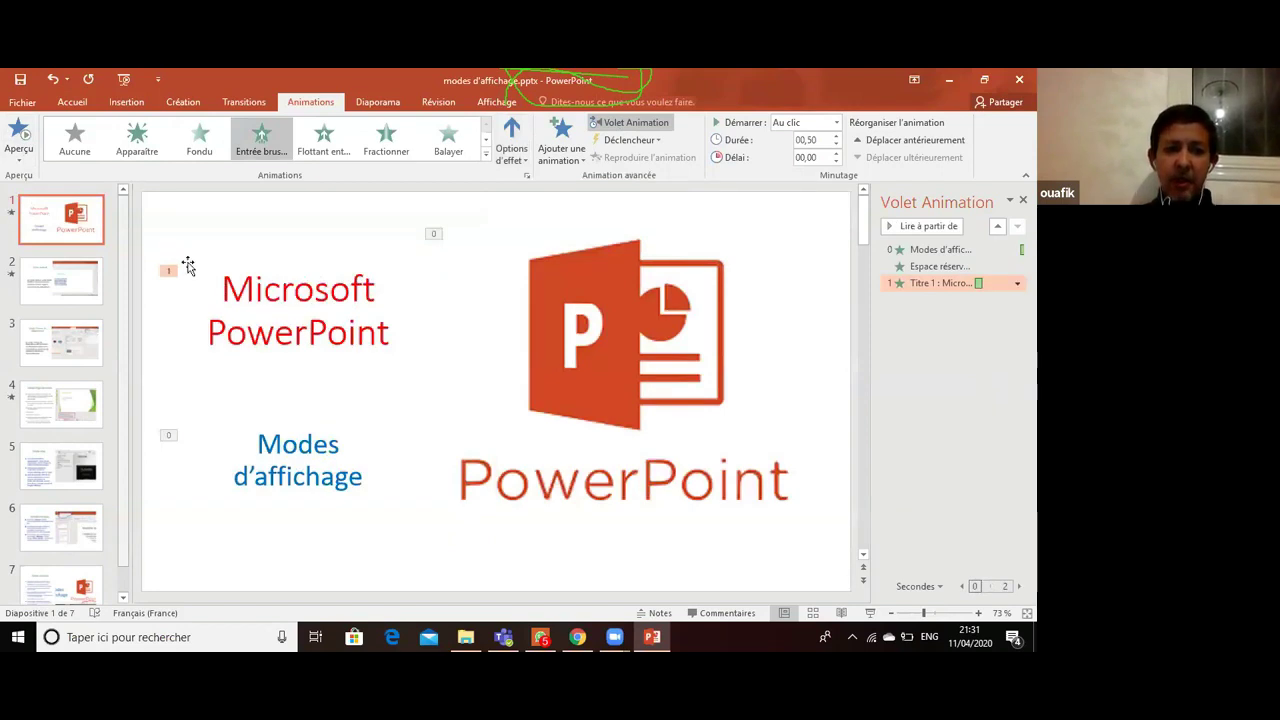
left_click(268, 157)
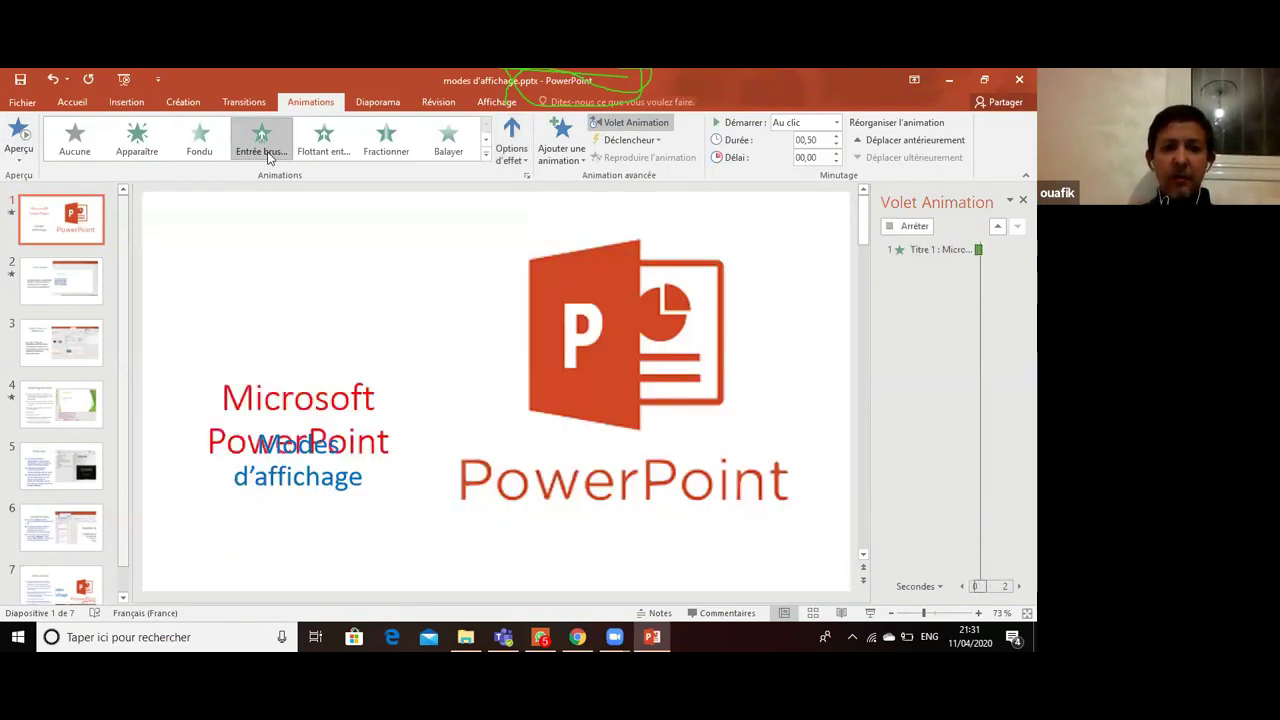
- Set the title's fly-in direction to À partir de la droite
left_click(524, 162)
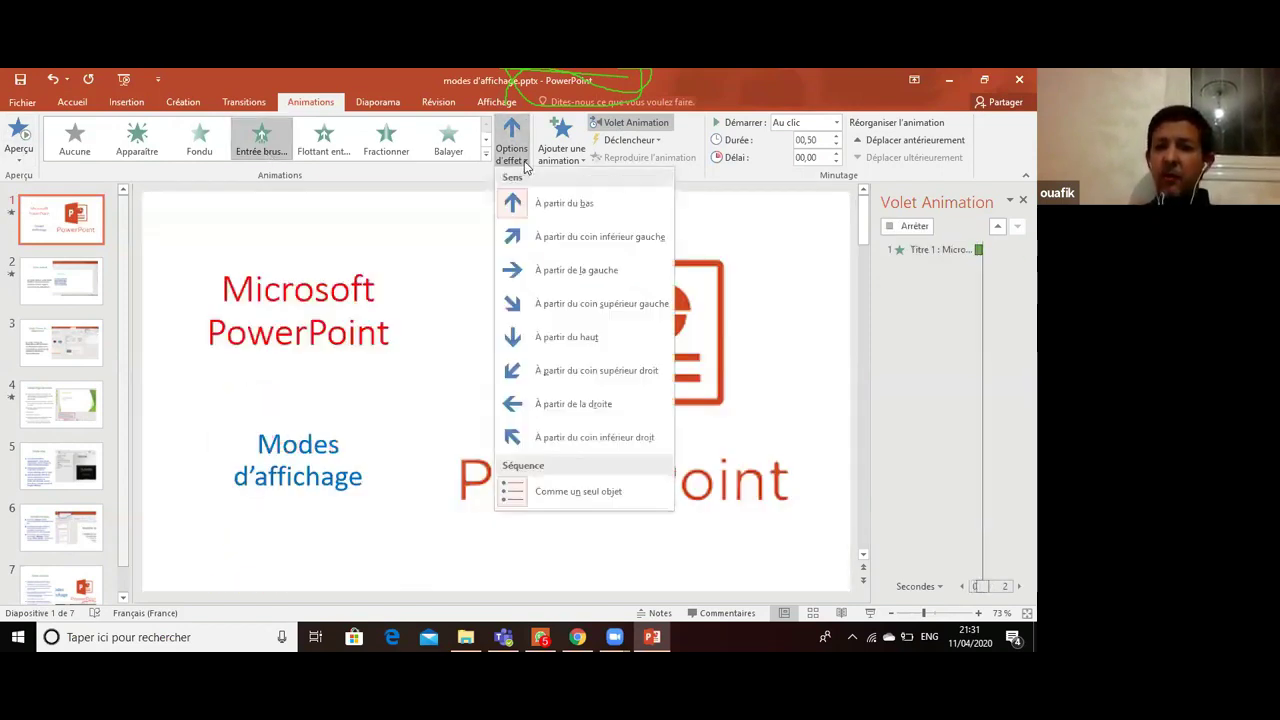
left_click(533, 237)
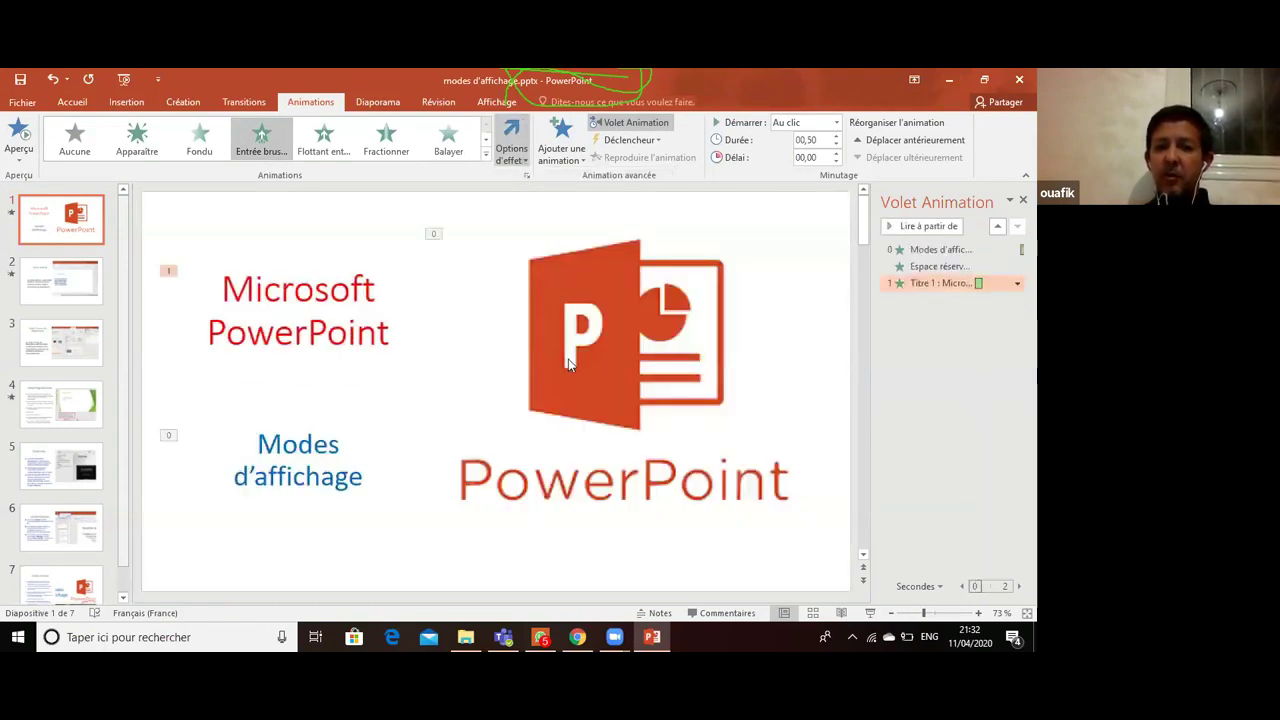
left_click(511, 148)
left_click(565, 402)
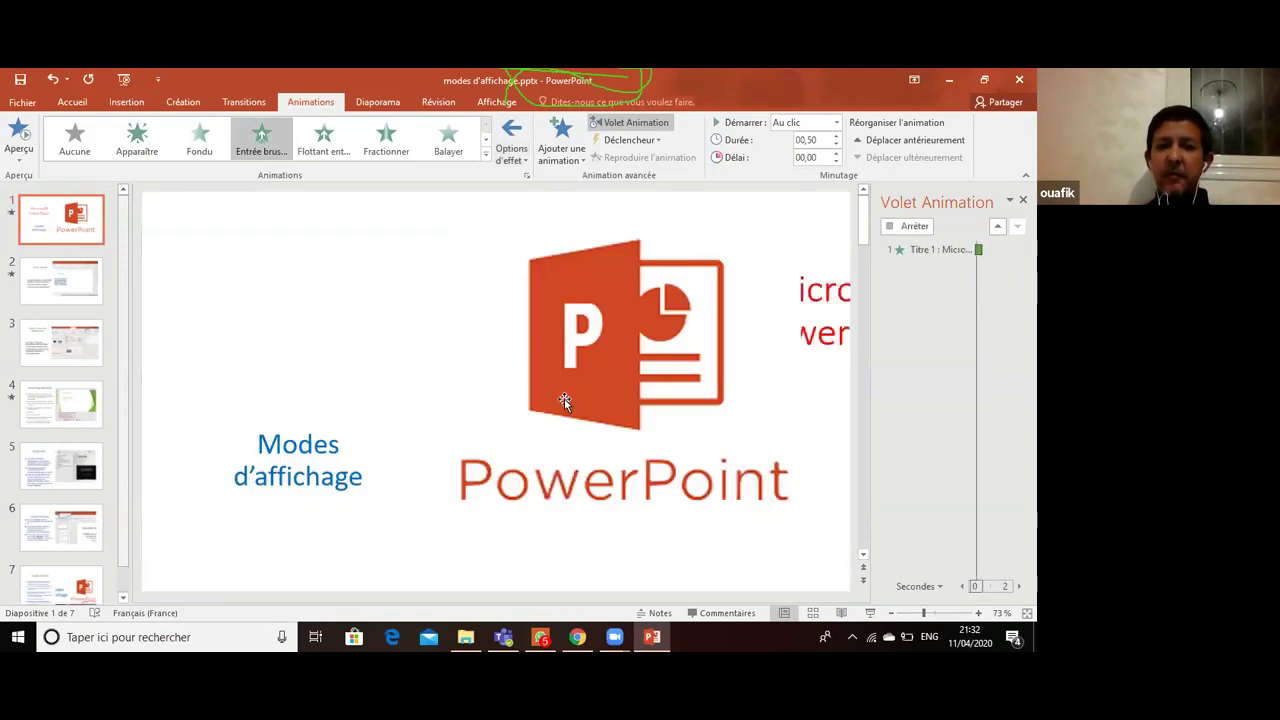
left_click(459, 401)
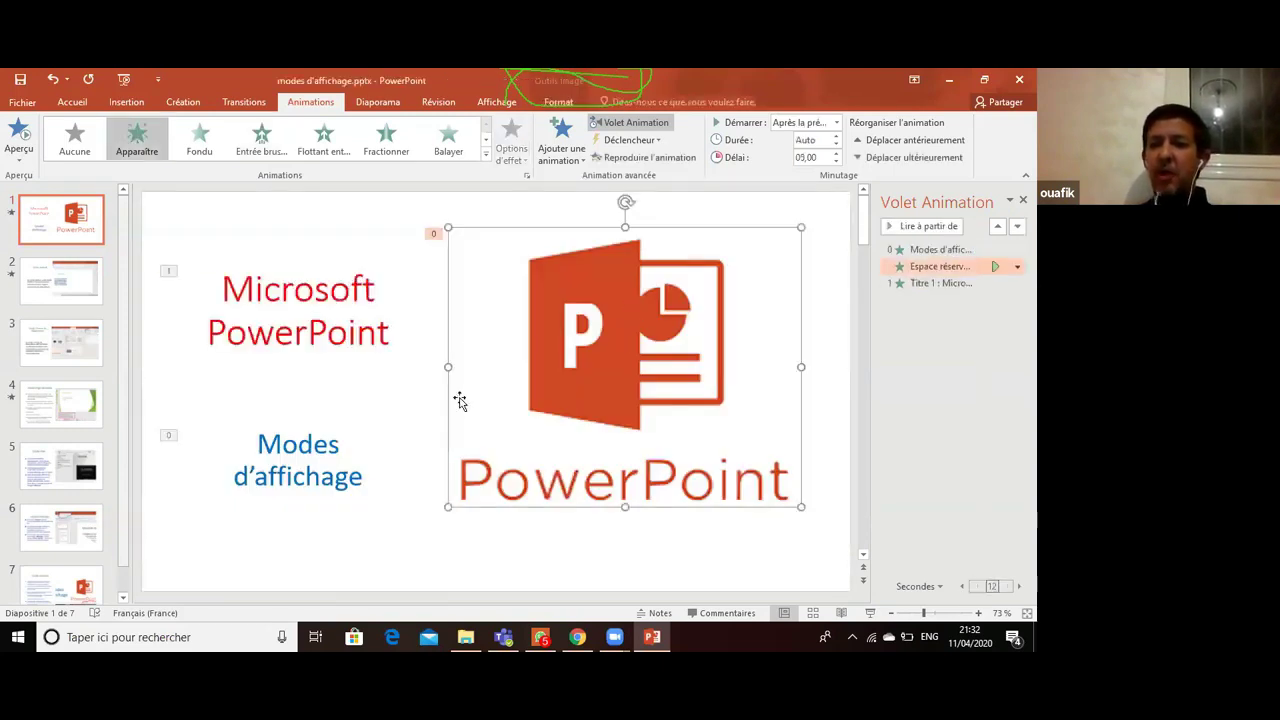
left_click(304, 477)
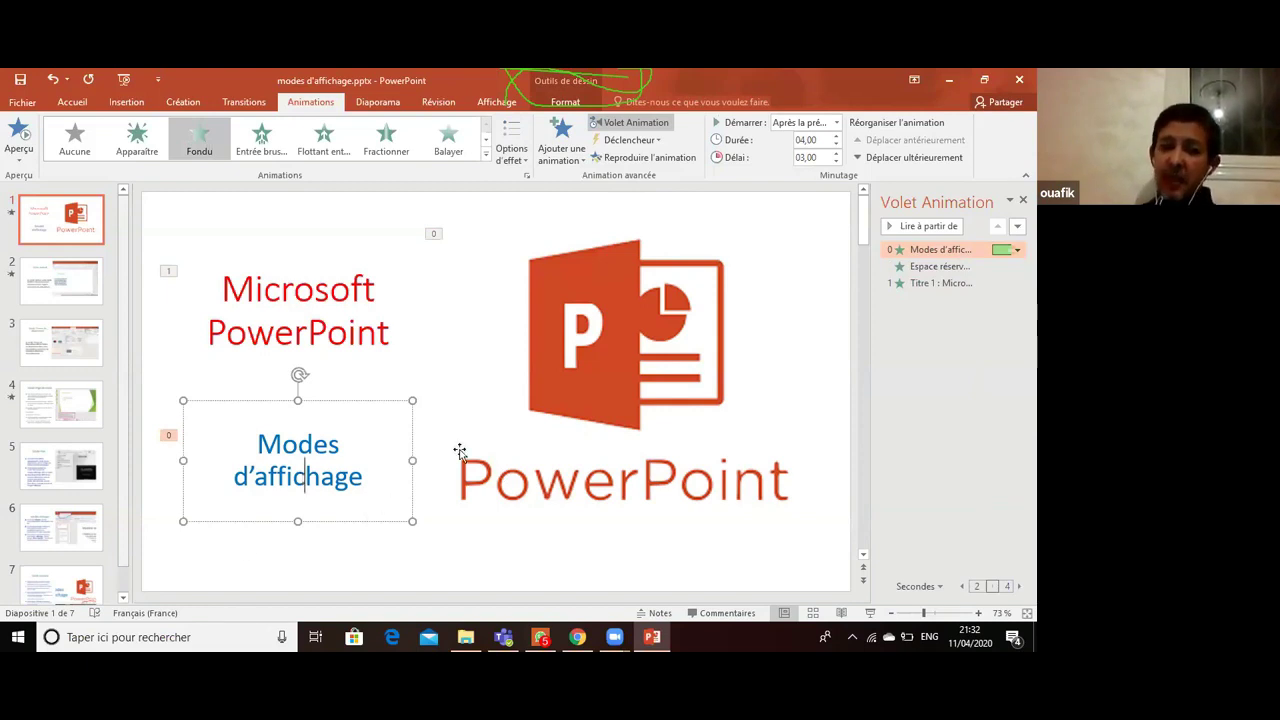
left_click(490, 347)
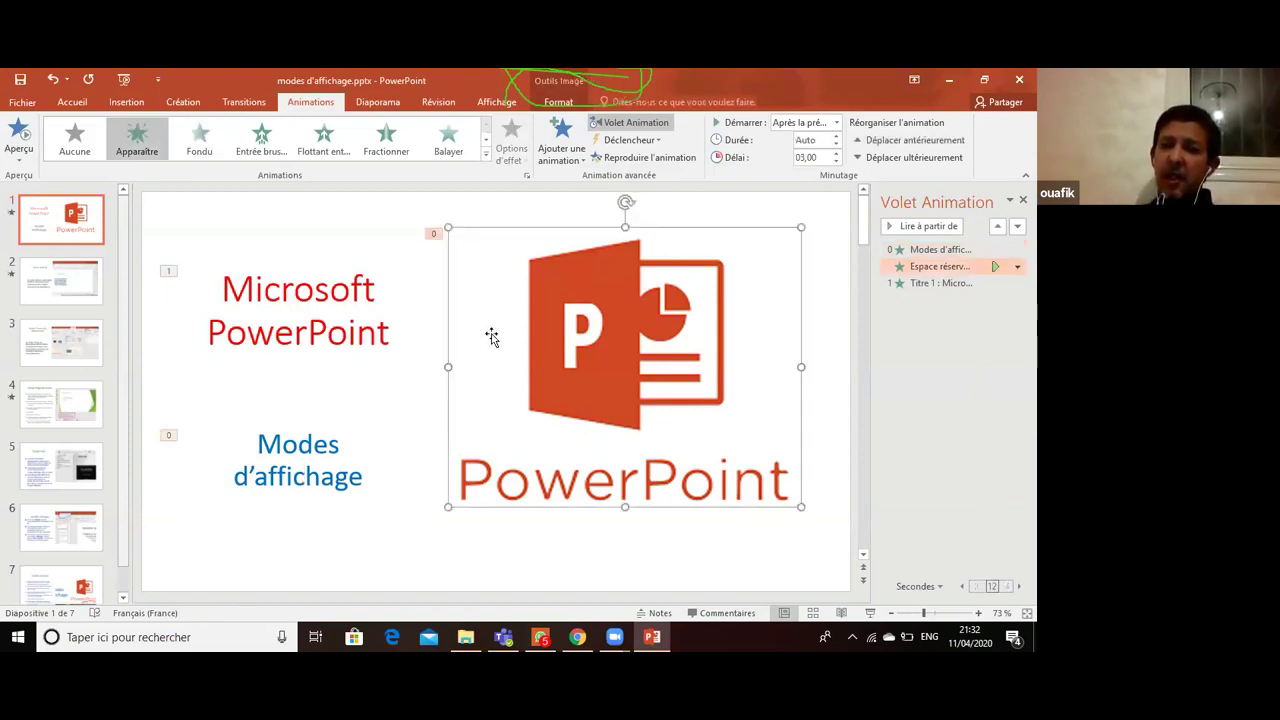
left_click(412, 351)
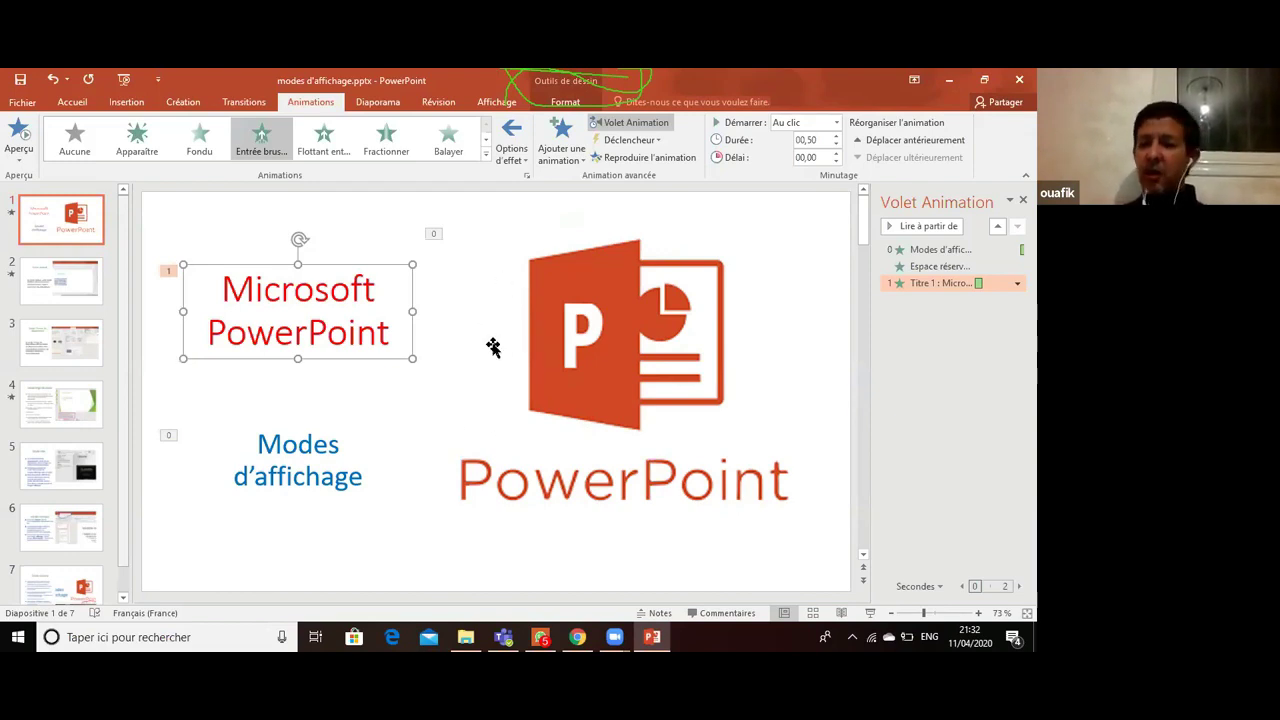
left_click(605, 370)
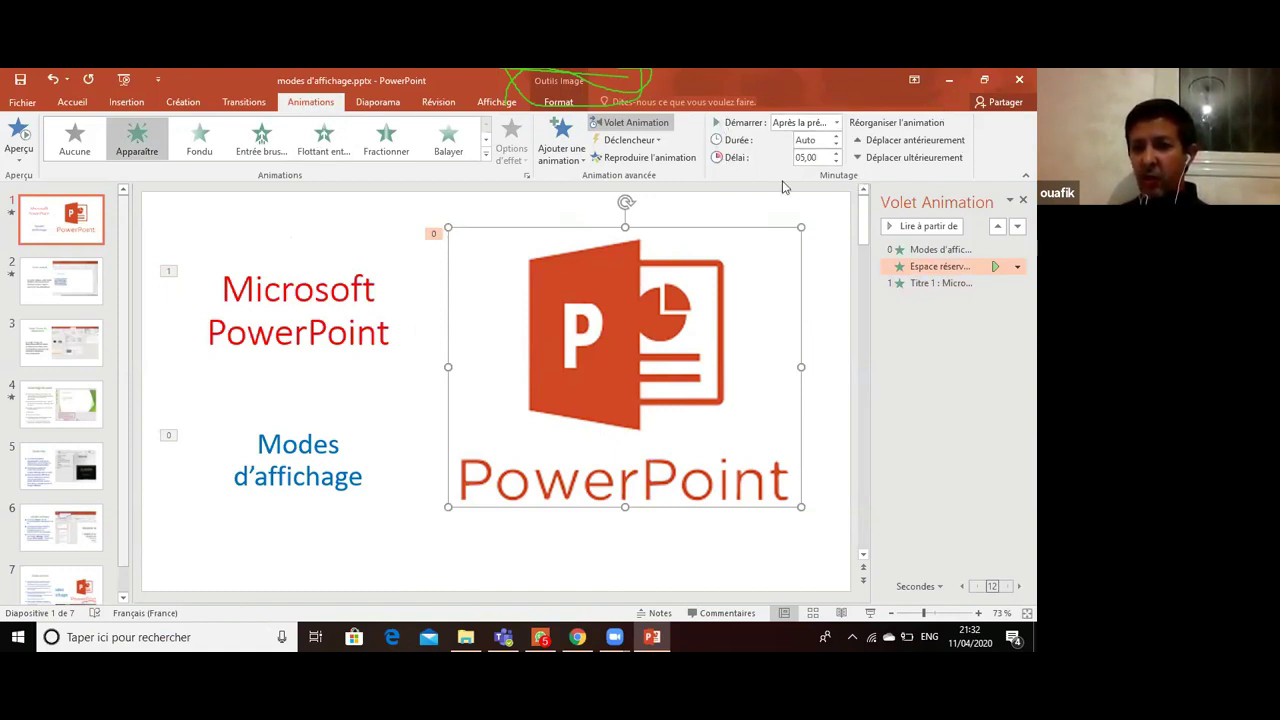
- Set the logo animation's Démarrer to Au clic so it becomes step 1, before the title fly-in
left_click(838, 122)
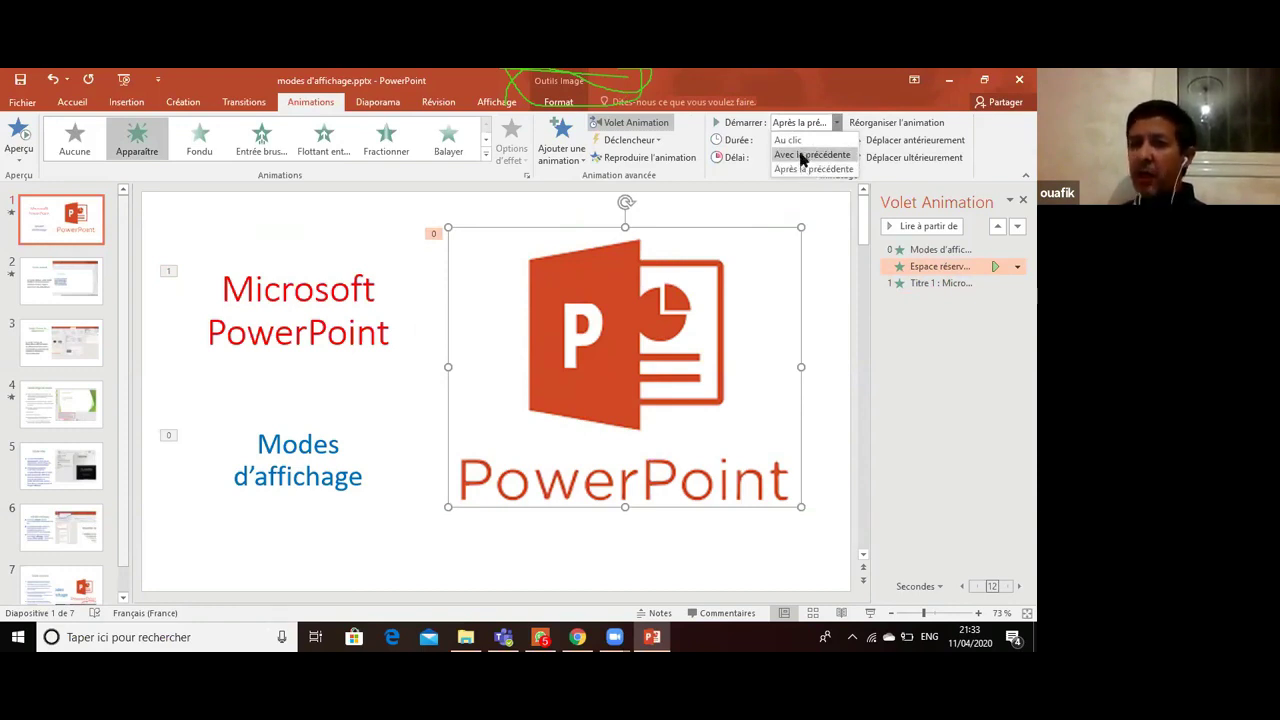
left_click(176, 274)
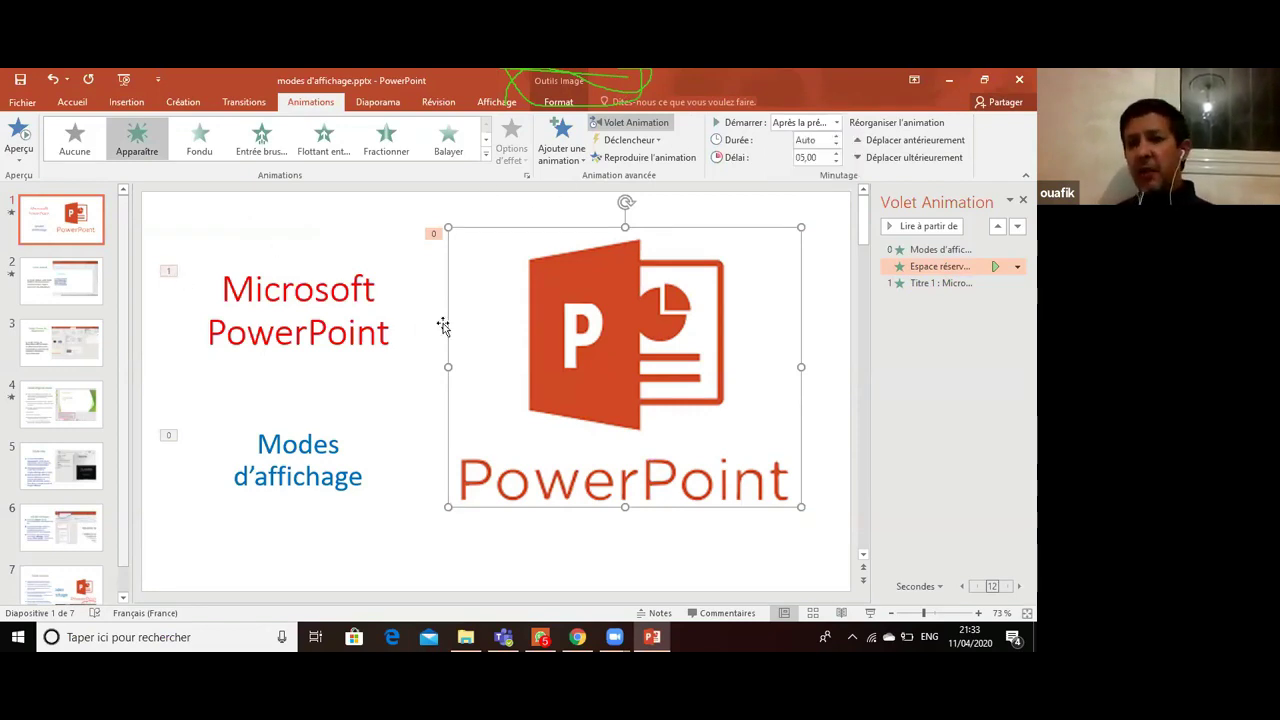
left_click(171, 274)
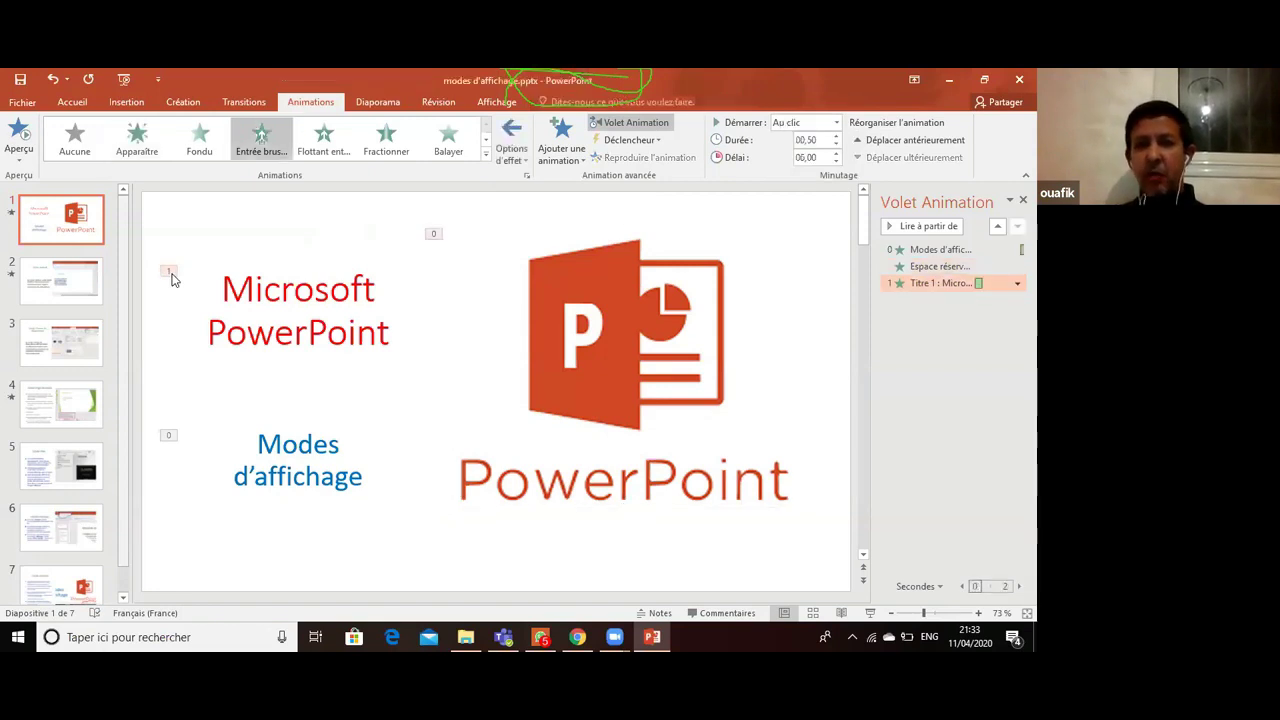
left_click(152, 430)
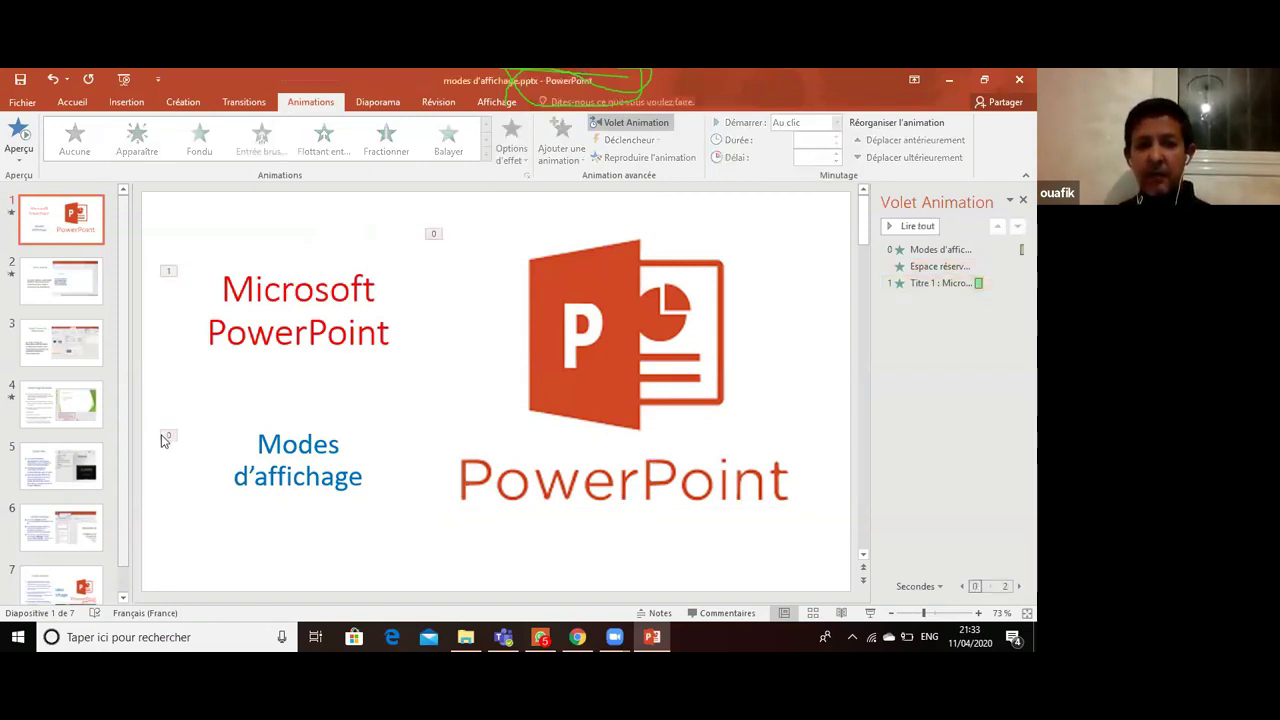
left_click(168, 436)
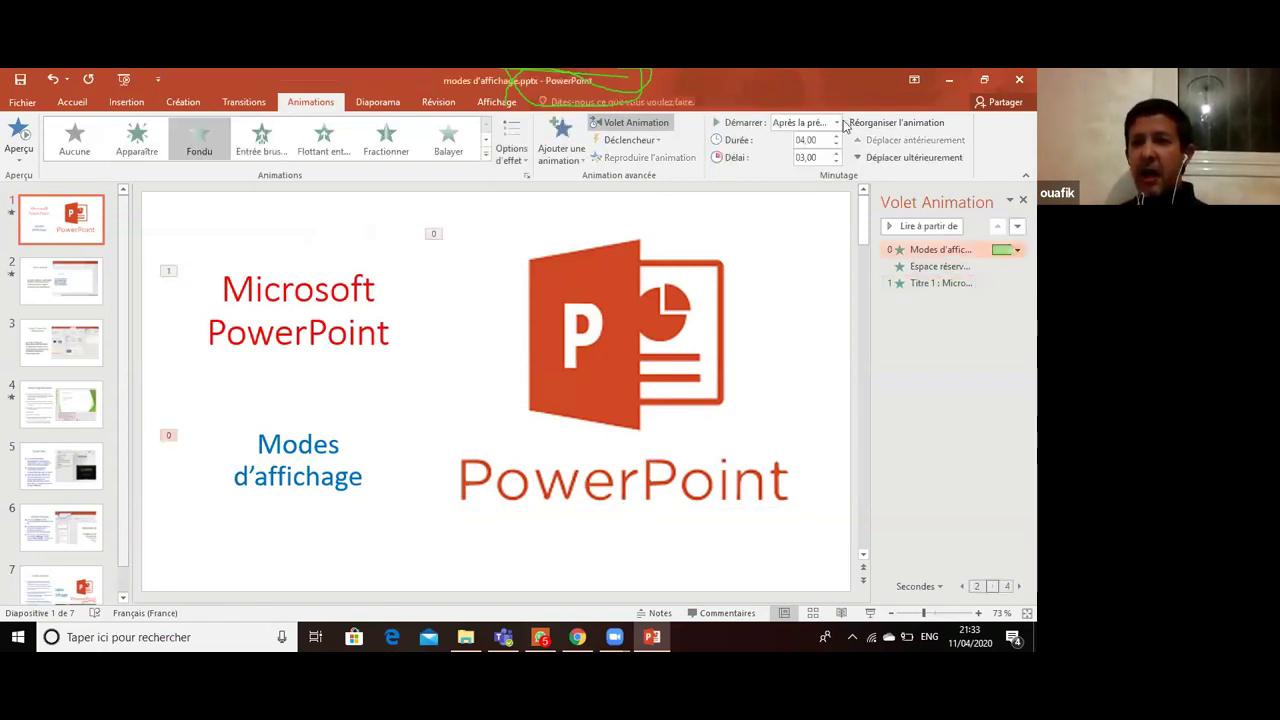
left_click(837, 122)
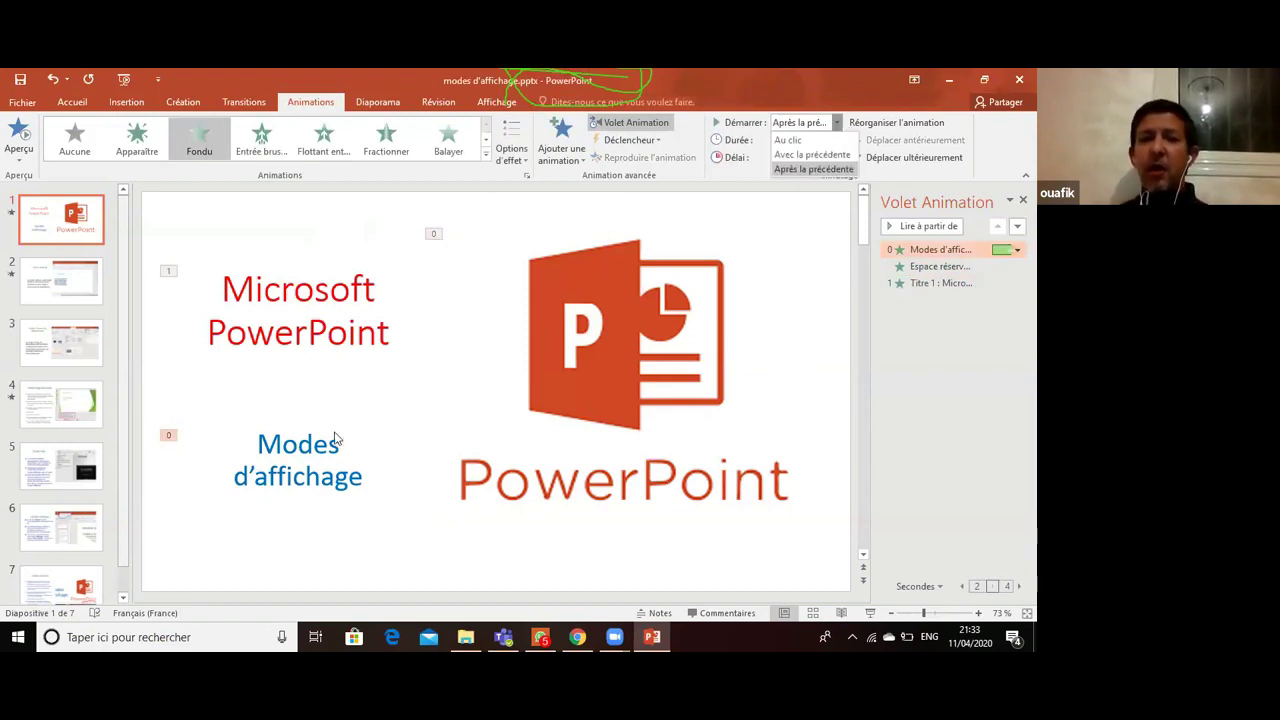
left_click(938, 266)
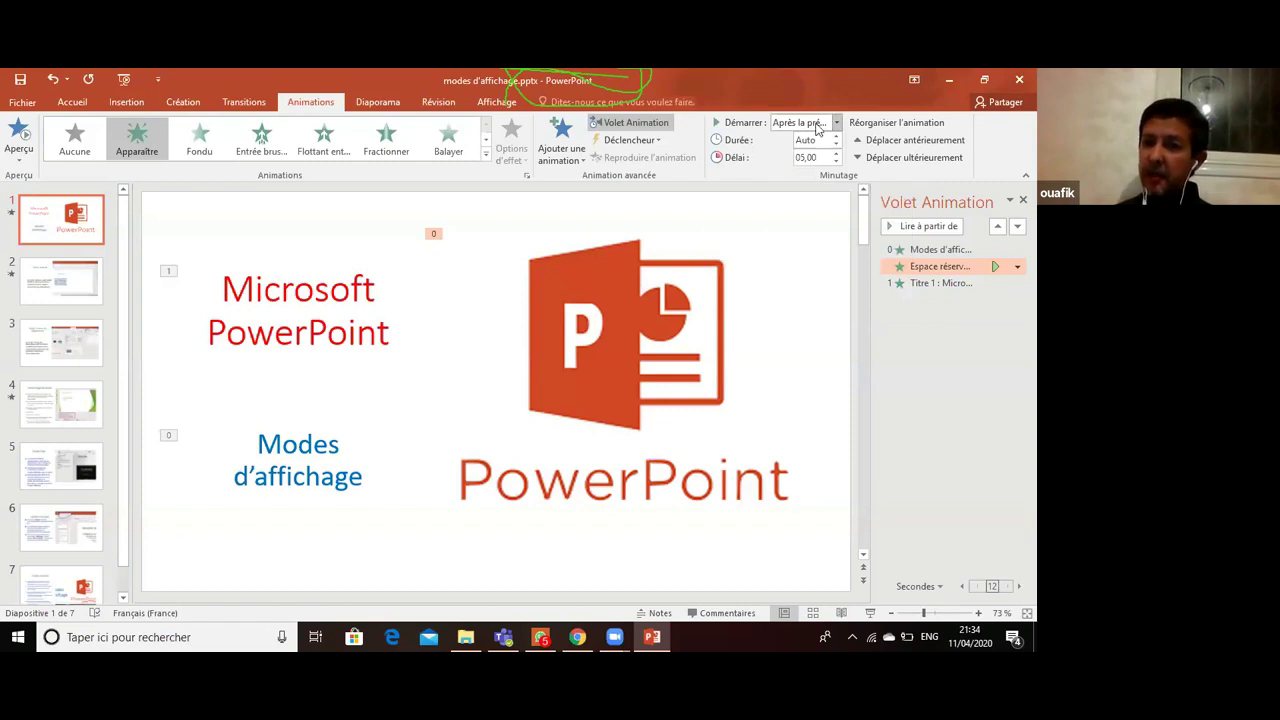
left_click(838, 122)
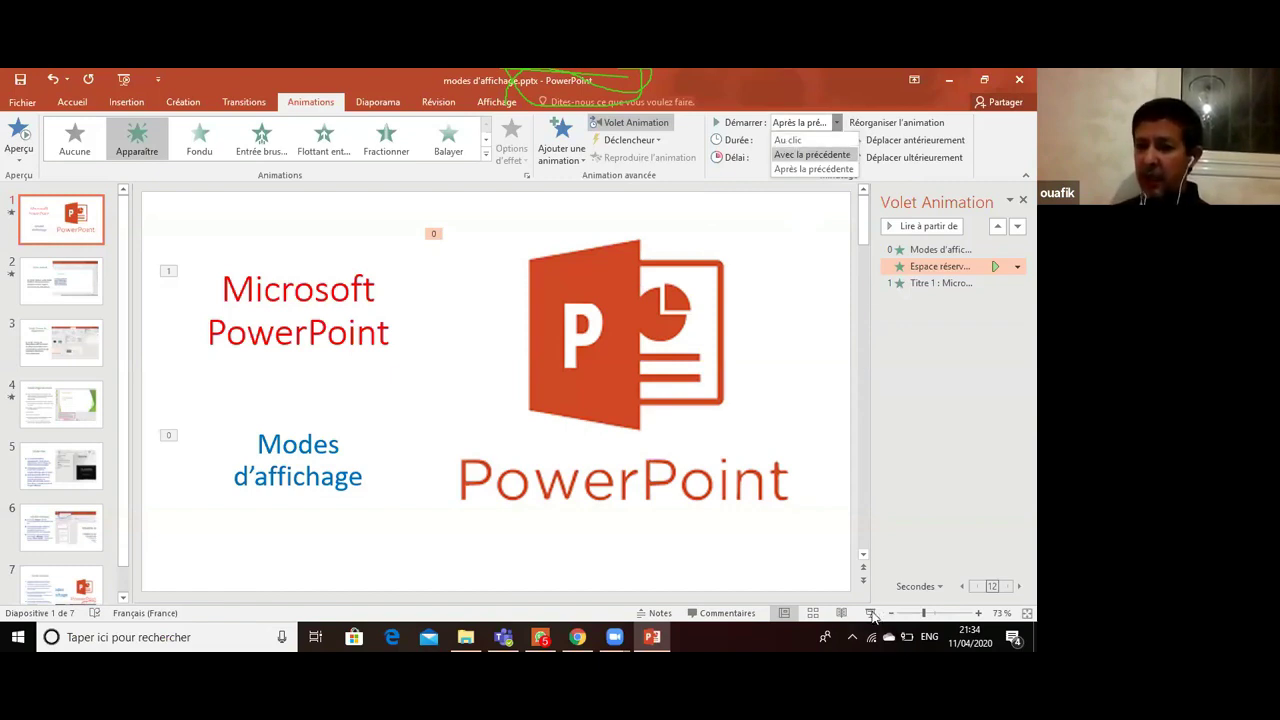
left_click(808, 141)
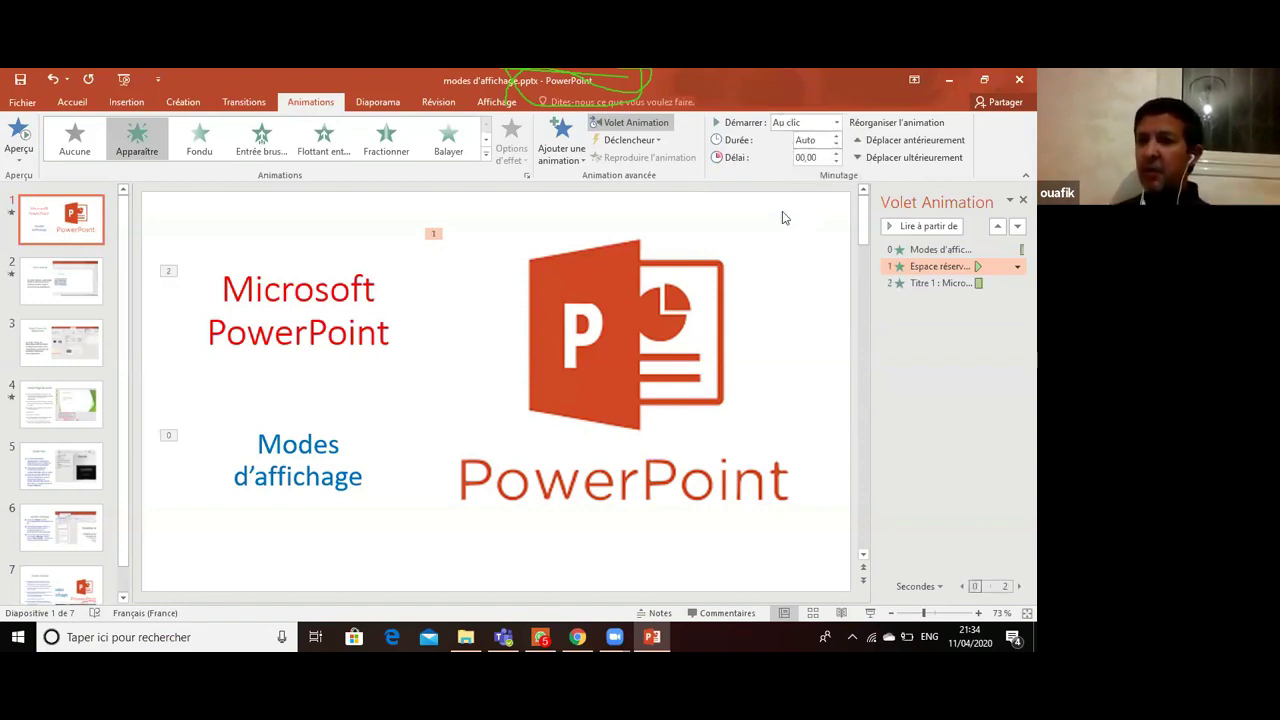
left_click(837, 122)
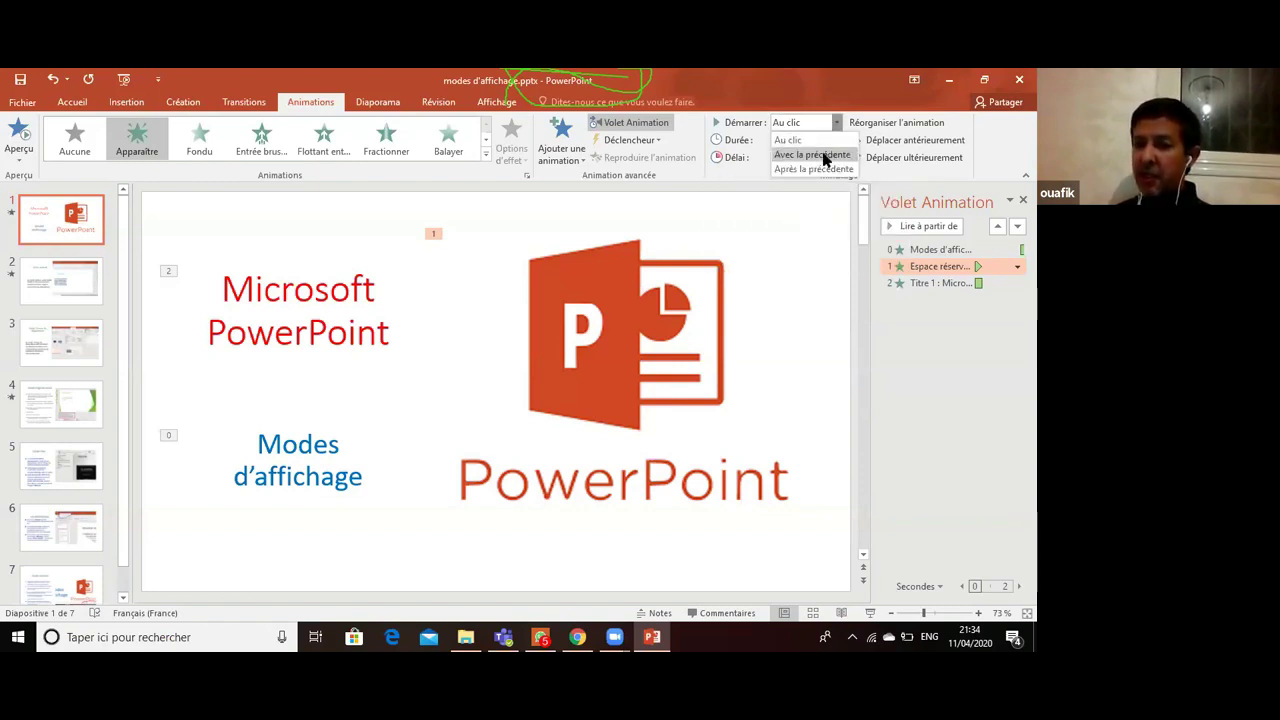
left_click(311, 335)
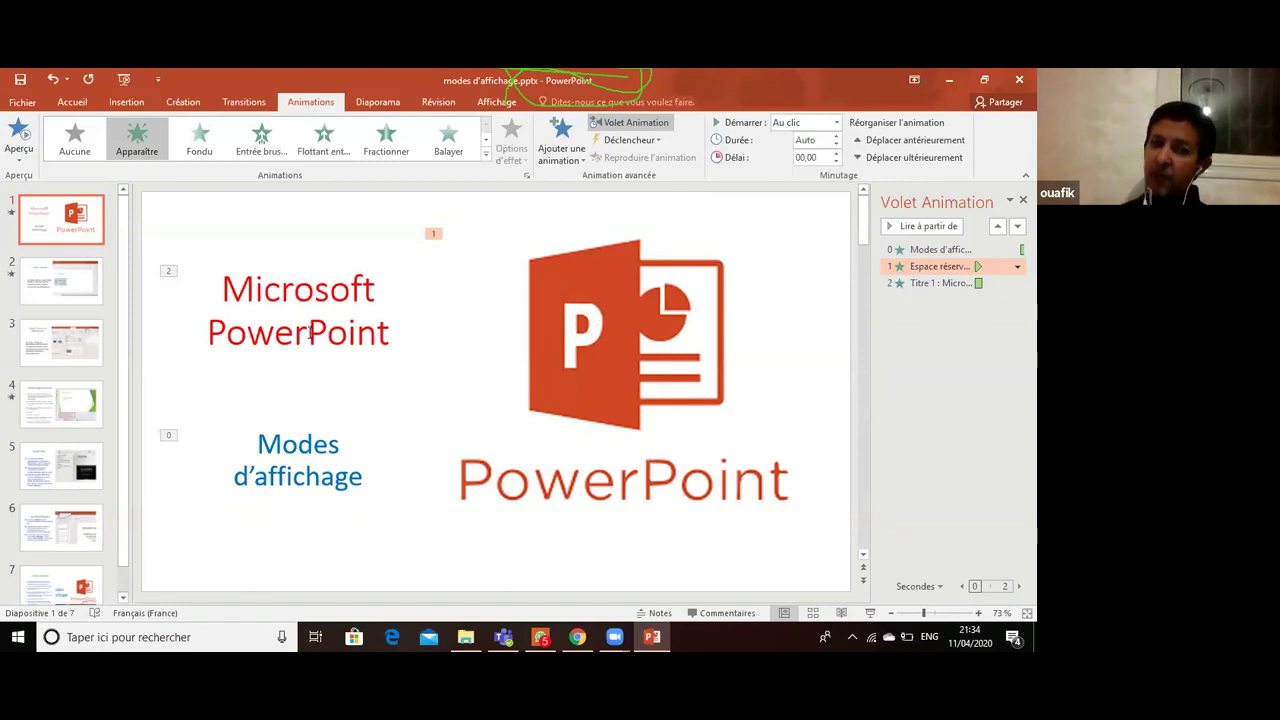
left_click(166, 436)
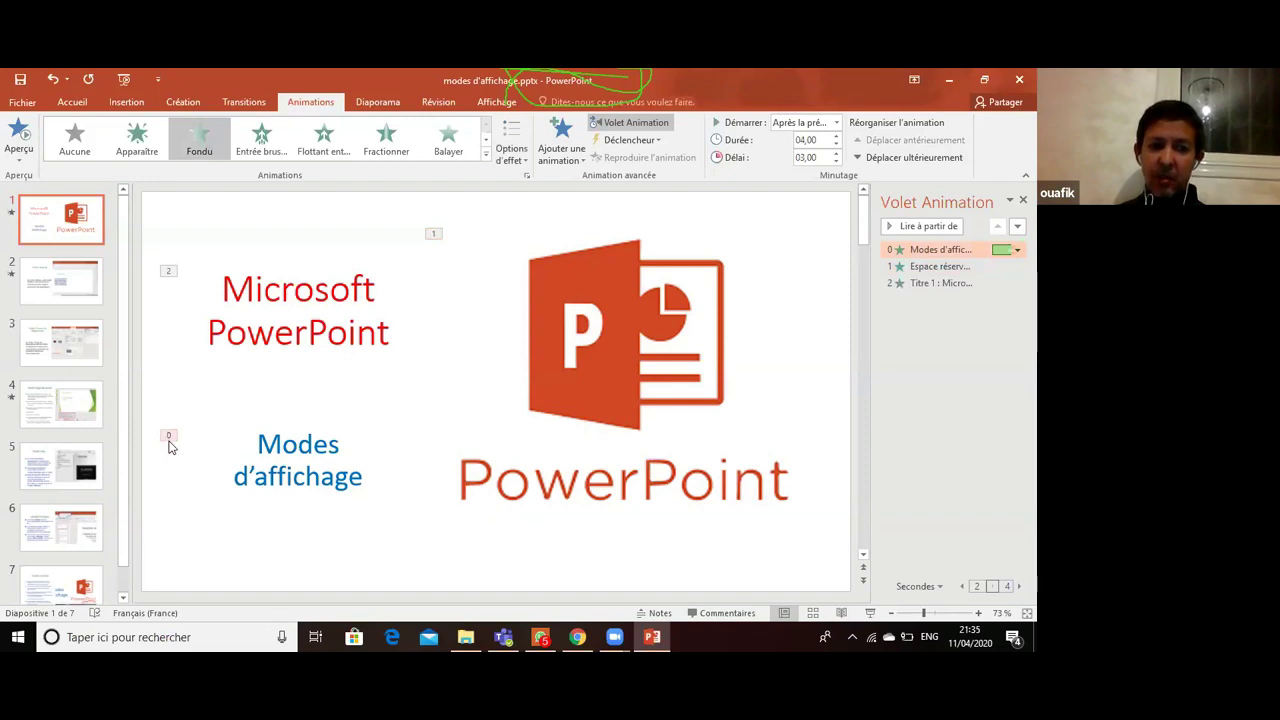
- Set the Modes d'affichage fade to start Après la précédente, then run the slideshow to test it
left_click(837, 122)
left_click(814, 155)
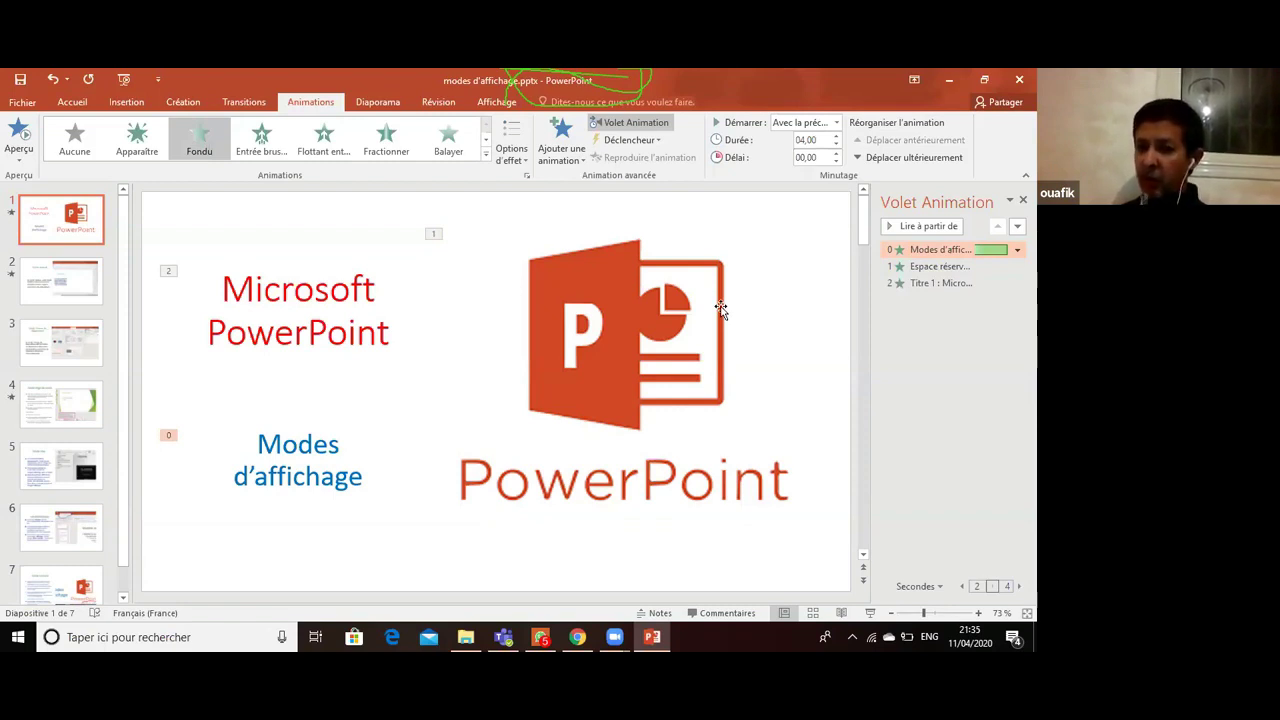
left_click(838, 123)
left_click(818, 169)
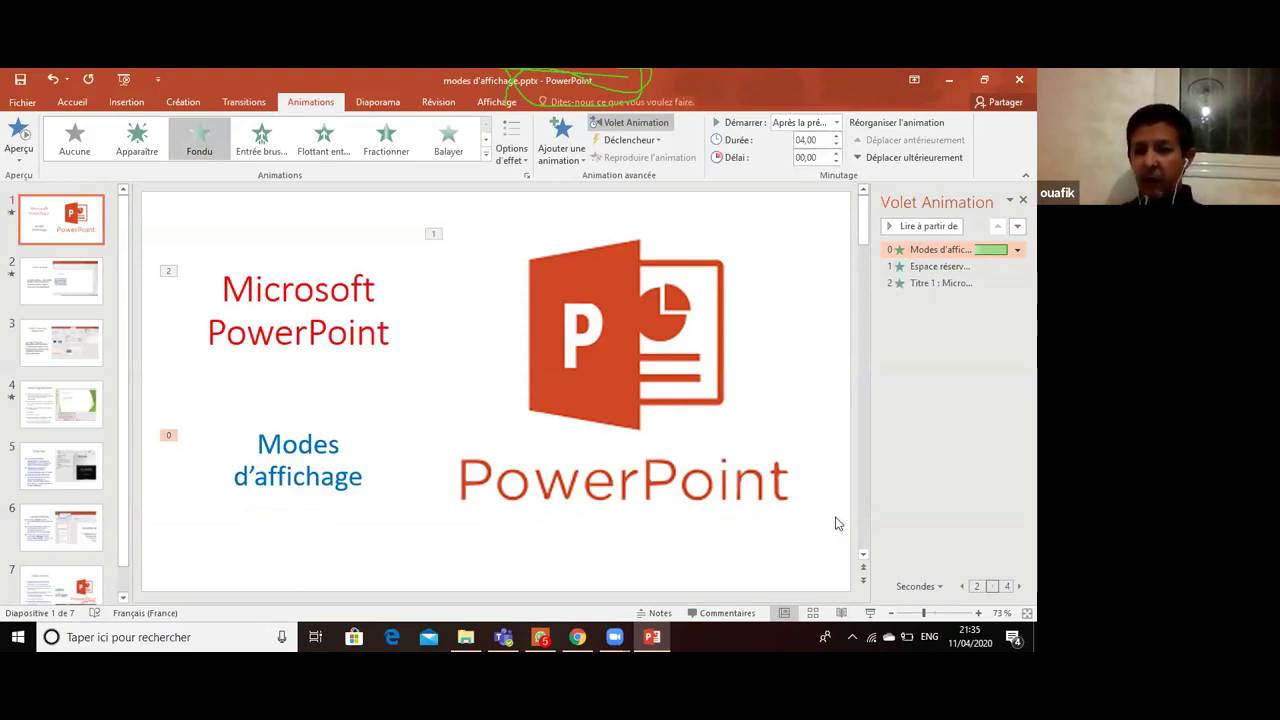
left_click(870, 613)
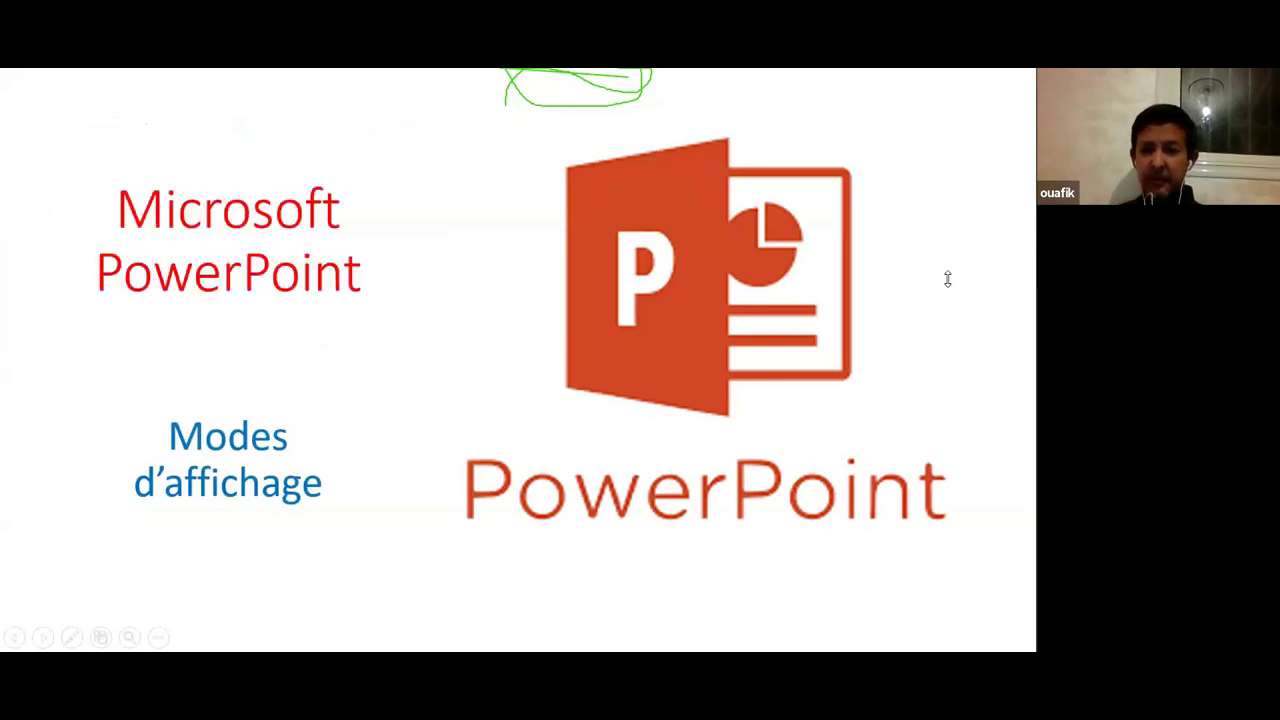
- Exit the slideshow and move the Modes d'affichage fade in the Animation pane to follow the logo
key("Escape")
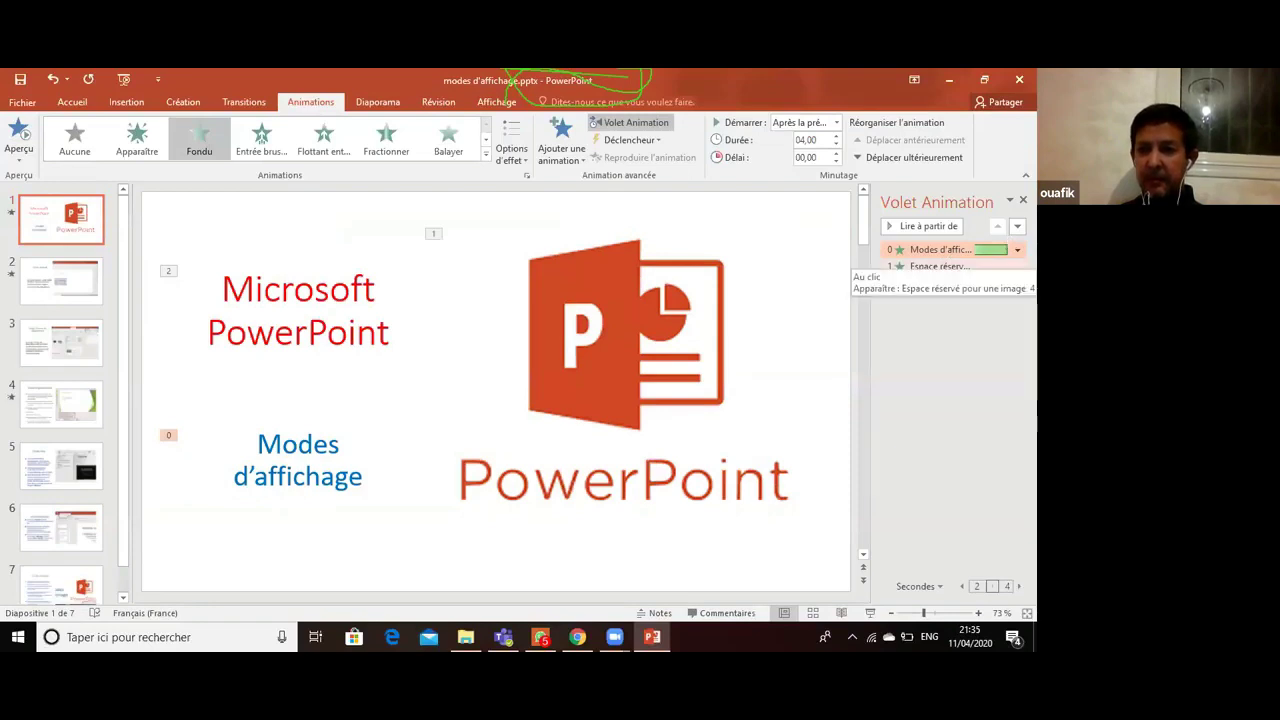
left_click(1017, 226)
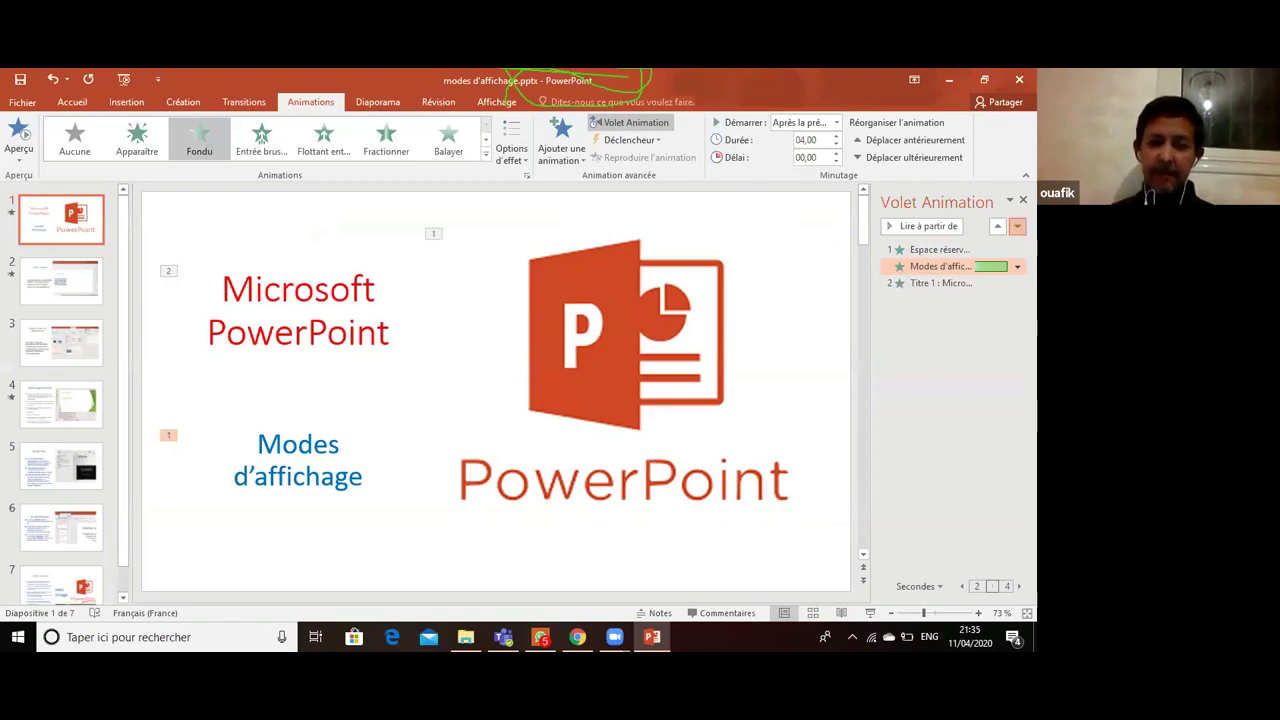
left_click(1017, 227)
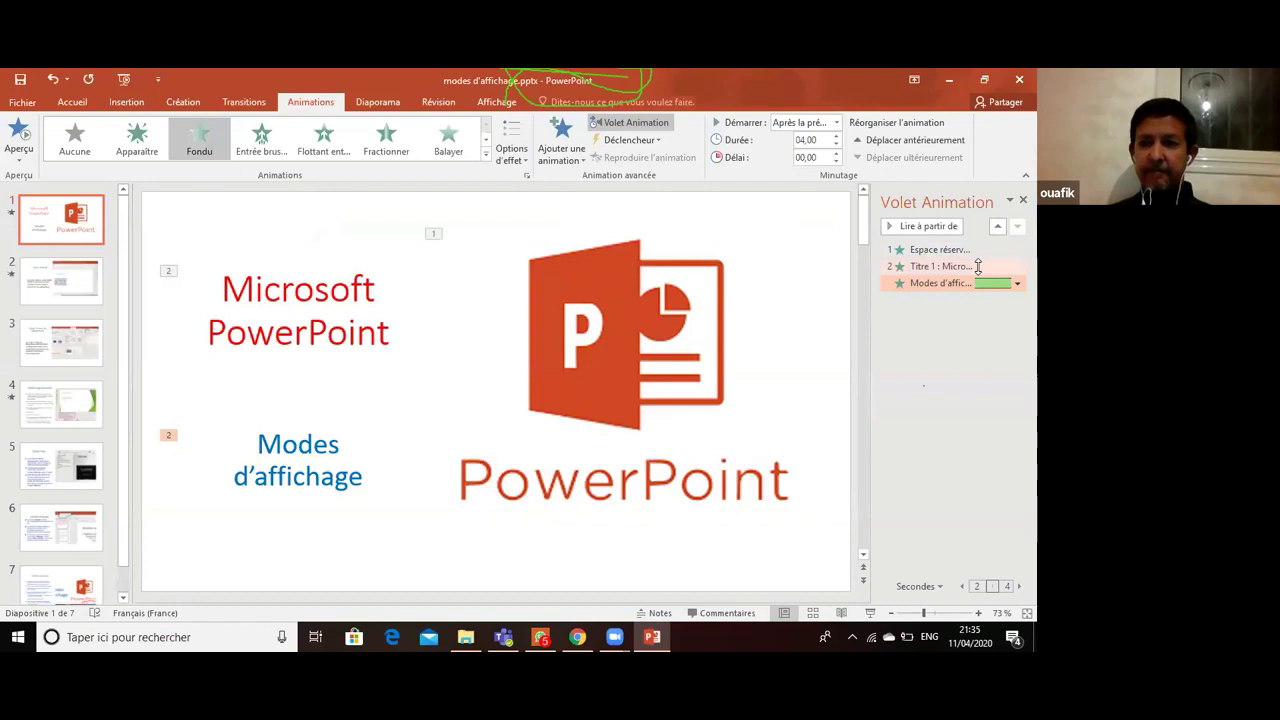
left_click(997, 226)
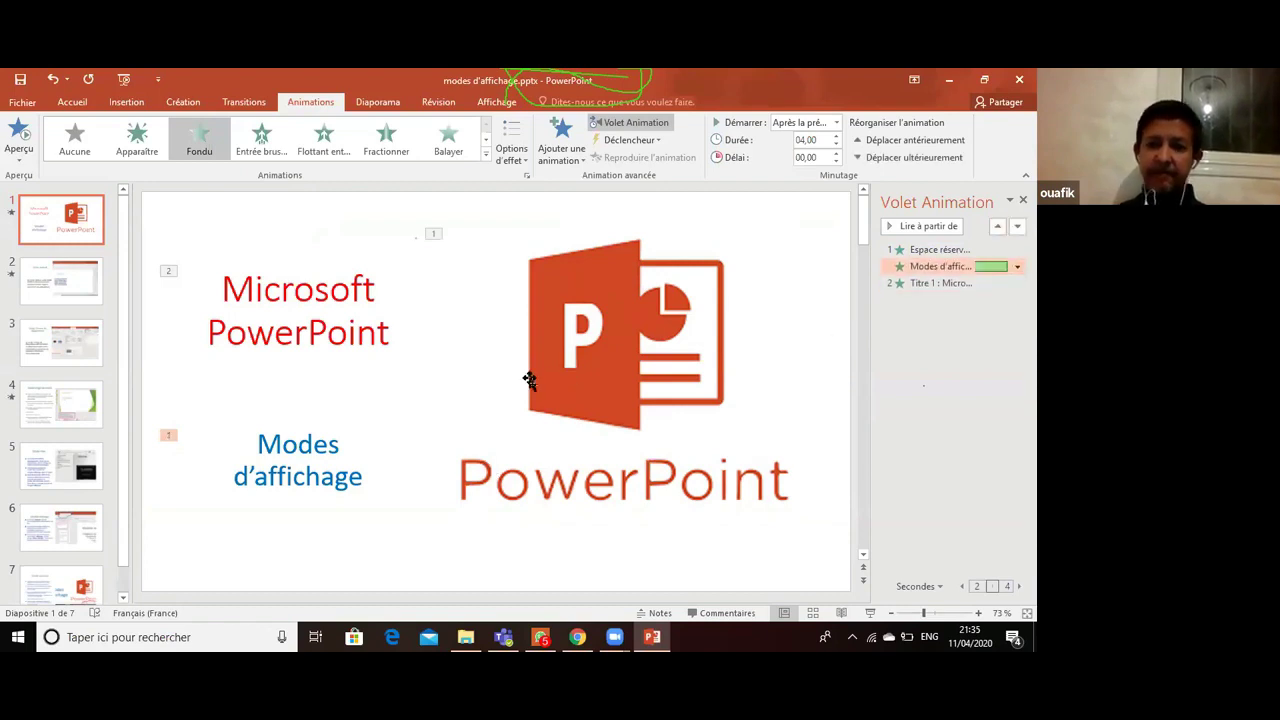
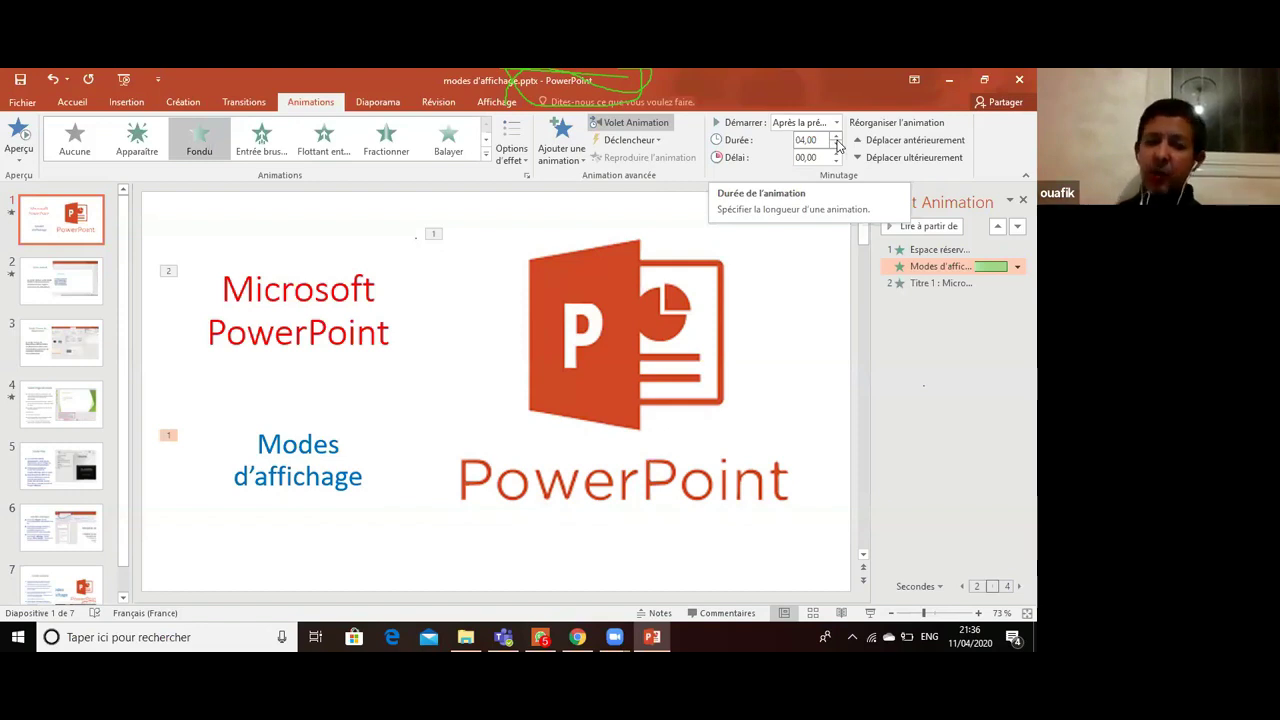
- Preview the slideshow, then move the picture animation to the end and the title animation to the top
left_click(870, 614)
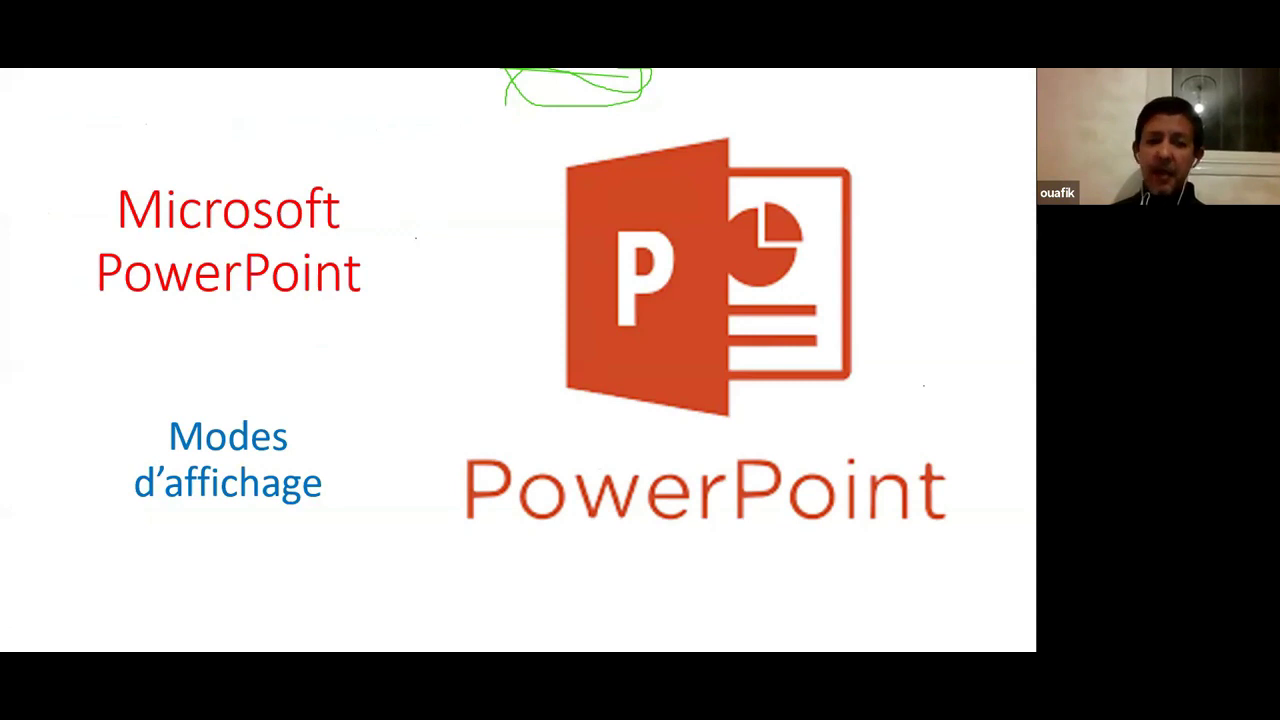
key("Escape")
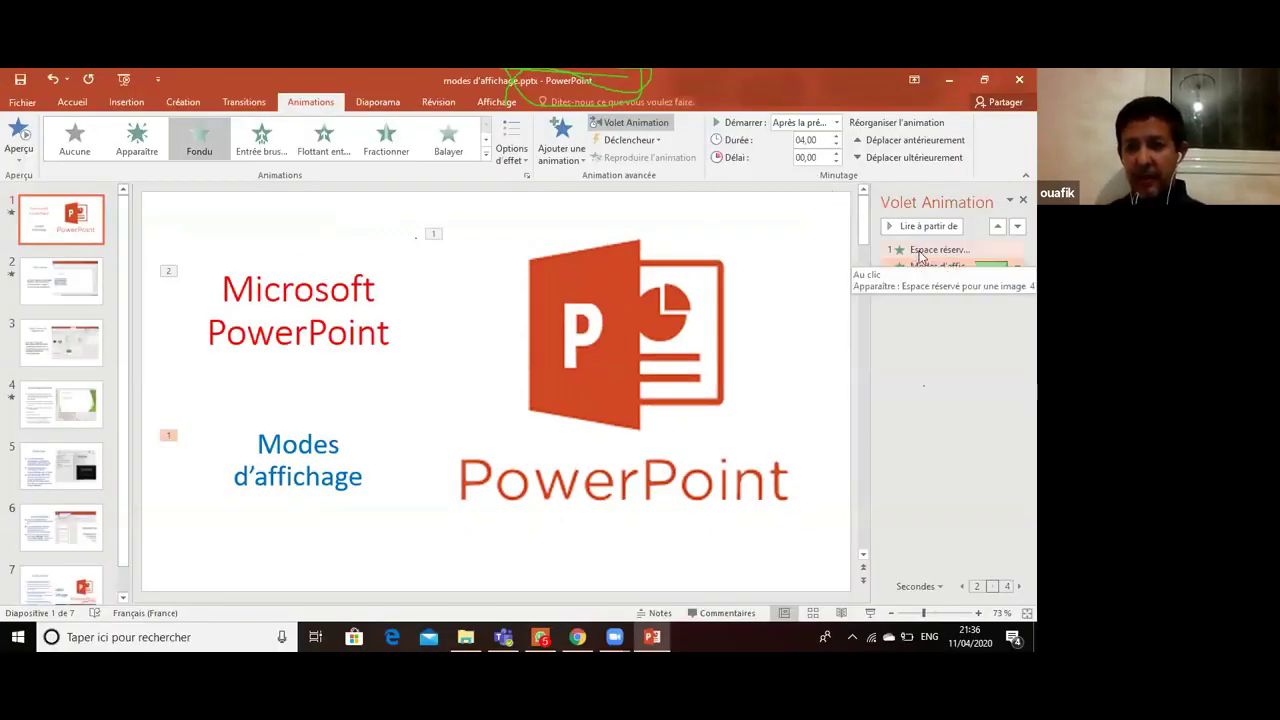
left_click(950, 251)
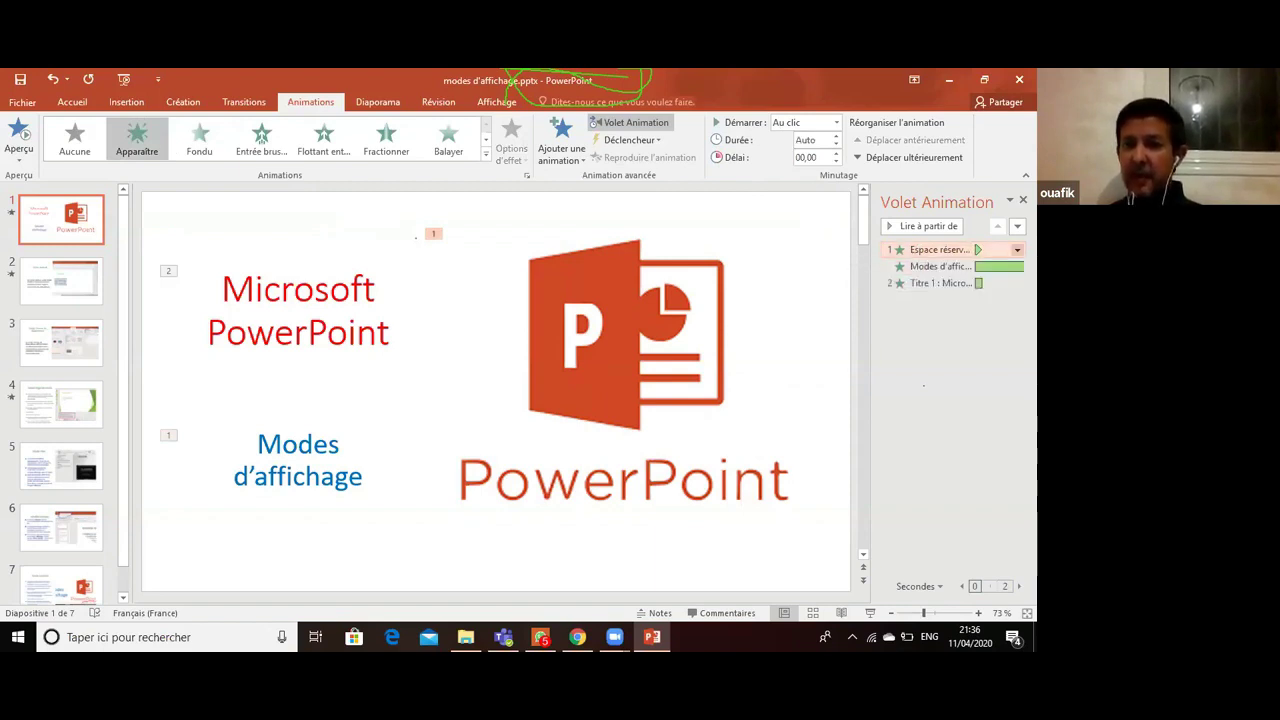
left_click(1017, 250)
left_click_drag(935, 250, 926, 270)
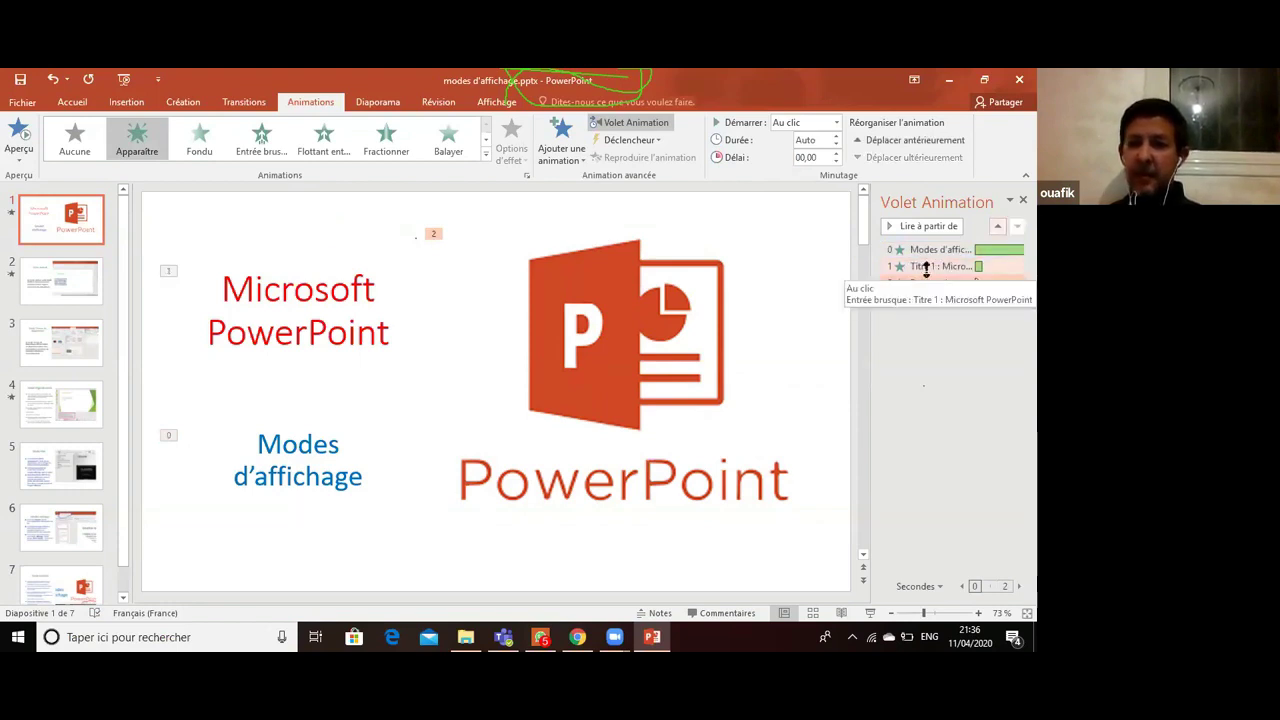
left_click(926, 267)
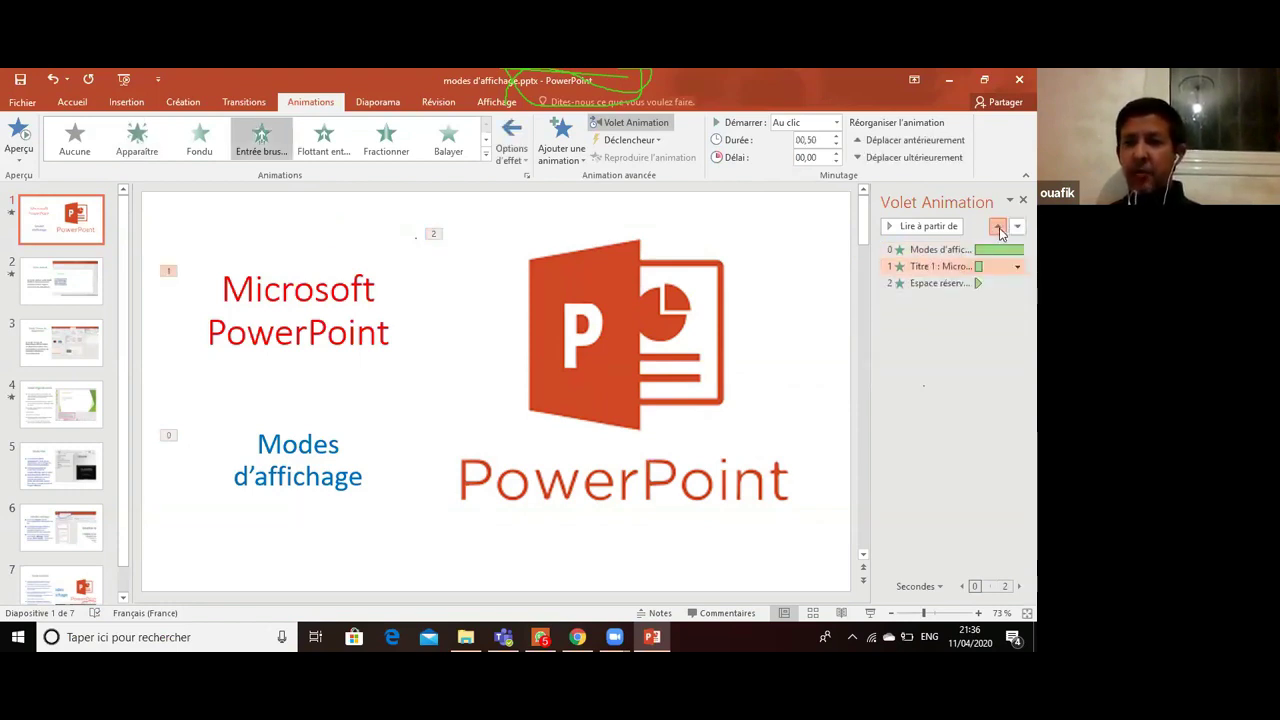
left_click(998, 228)
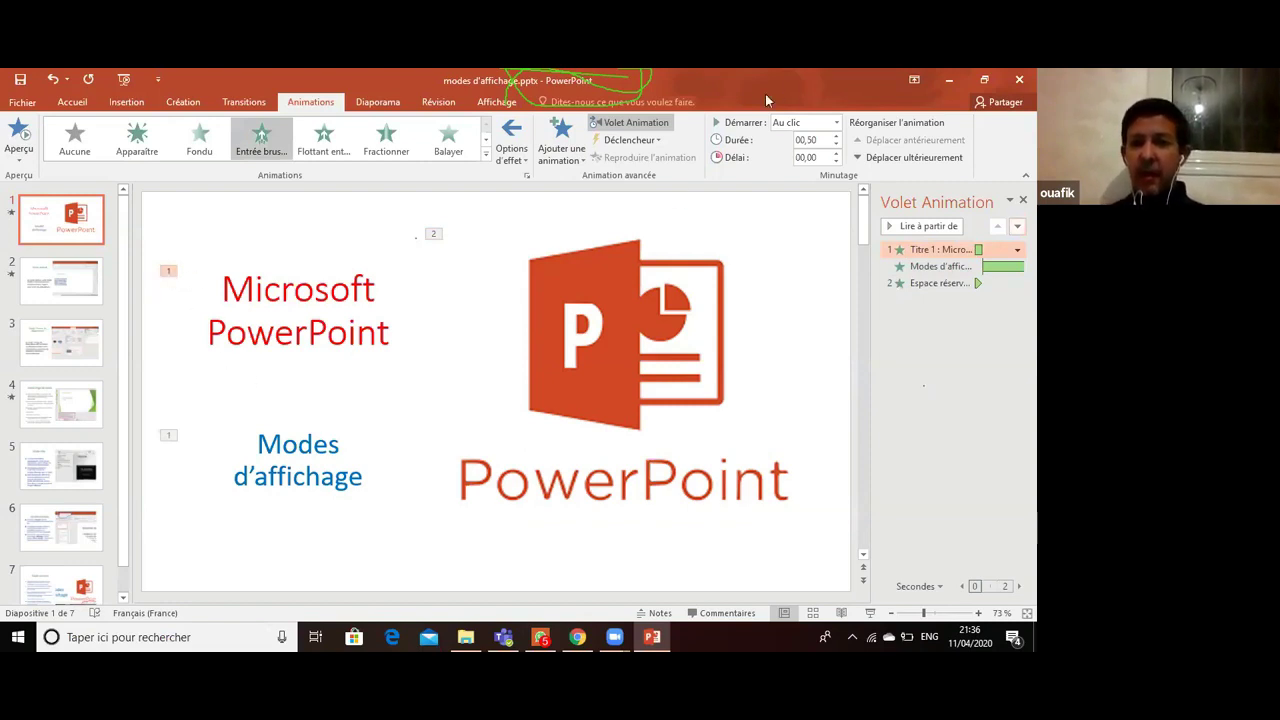
- Raise the title animation's duration to 08,00
left_click(836, 138)
left_click(836, 138)
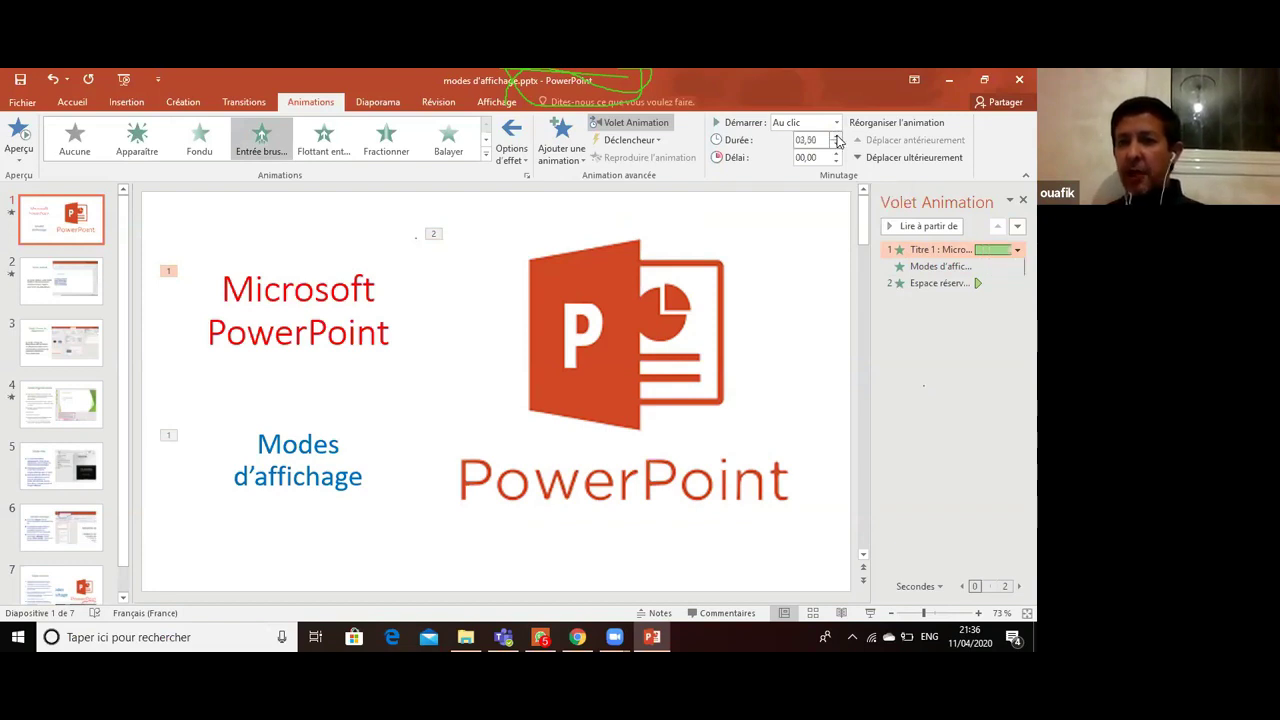
left_click(836, 138)
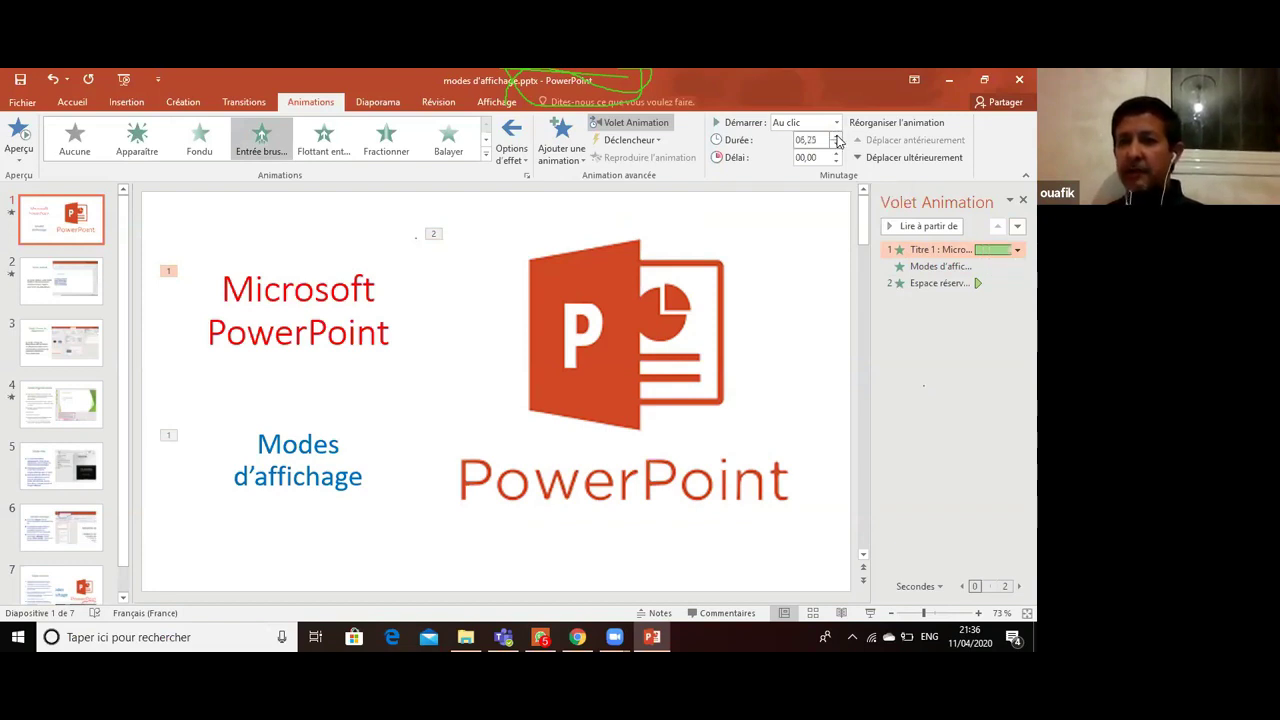
left_click(836, 138)
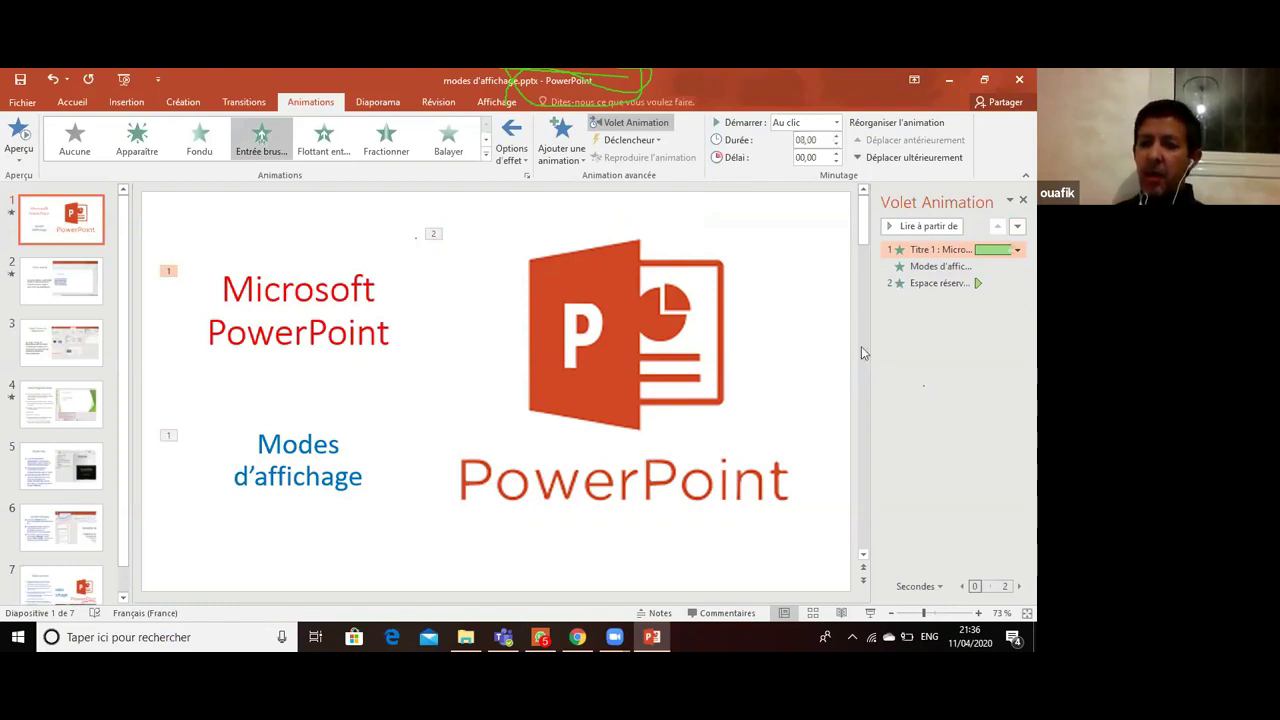
left_click(870, 613)
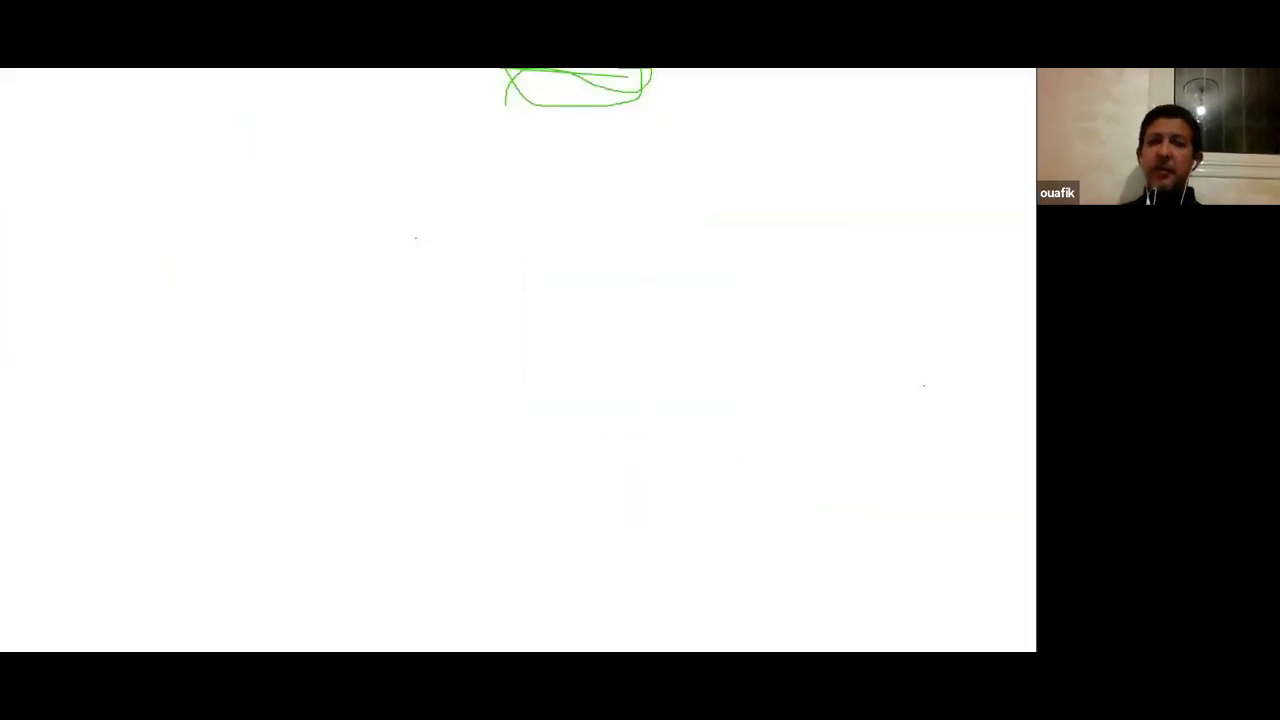
left_click(717, 419)
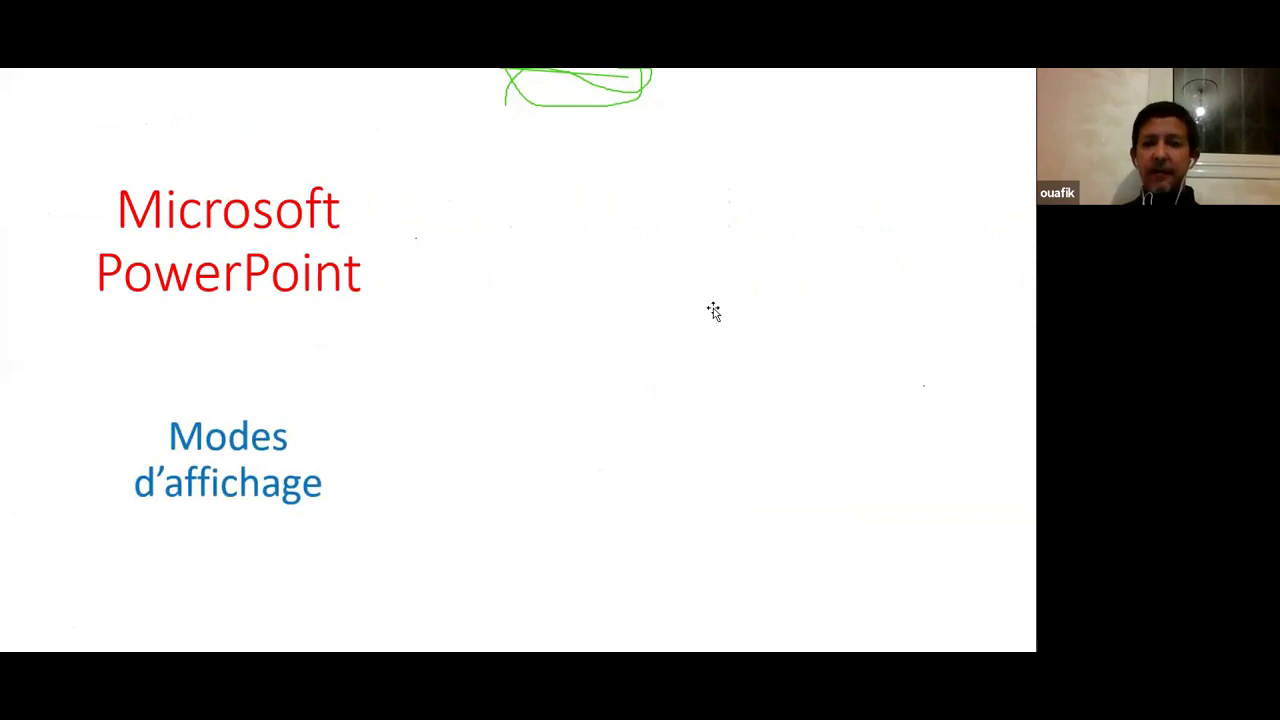
key("Escape")
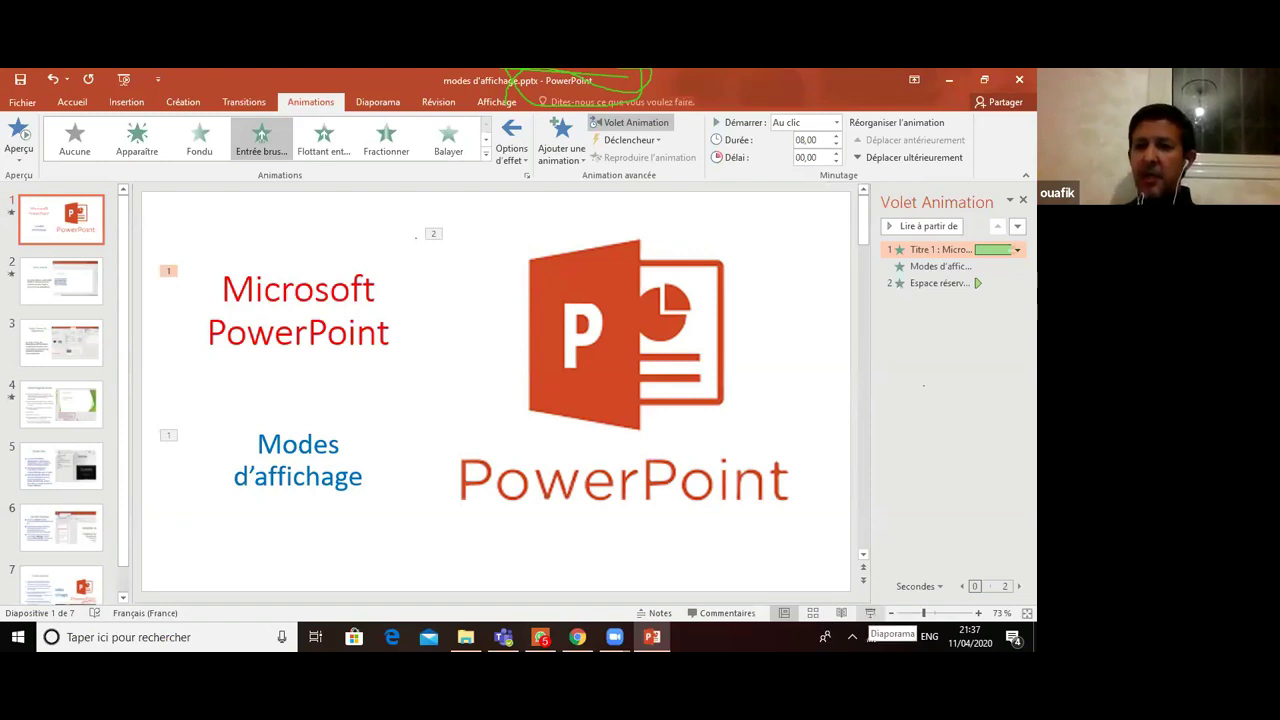
left_click(870, 613)
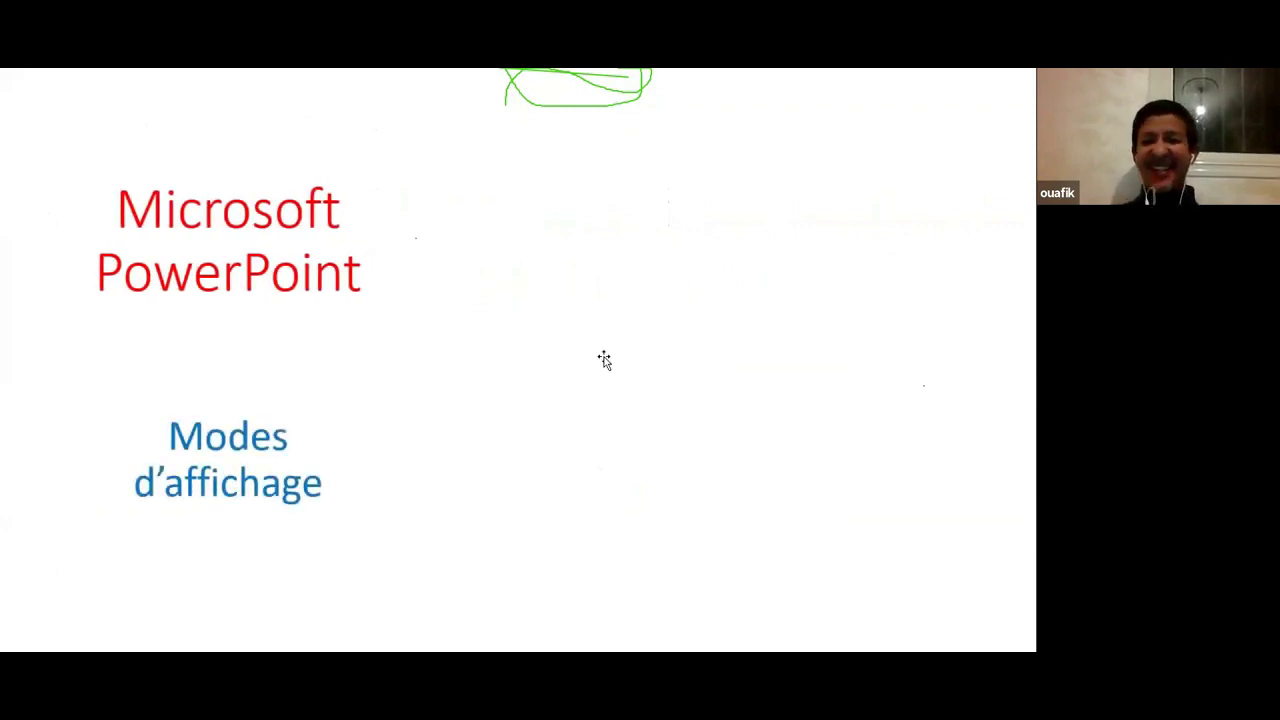
key("Escape")
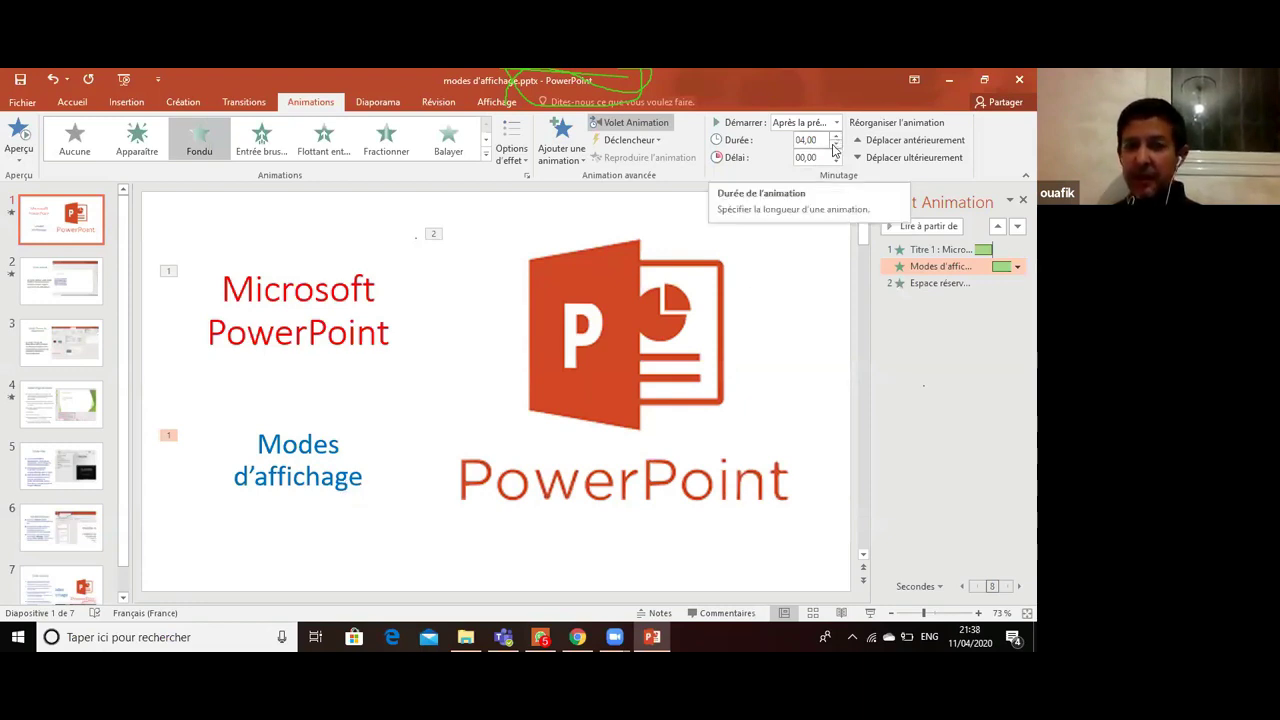
left_click(869, 616)
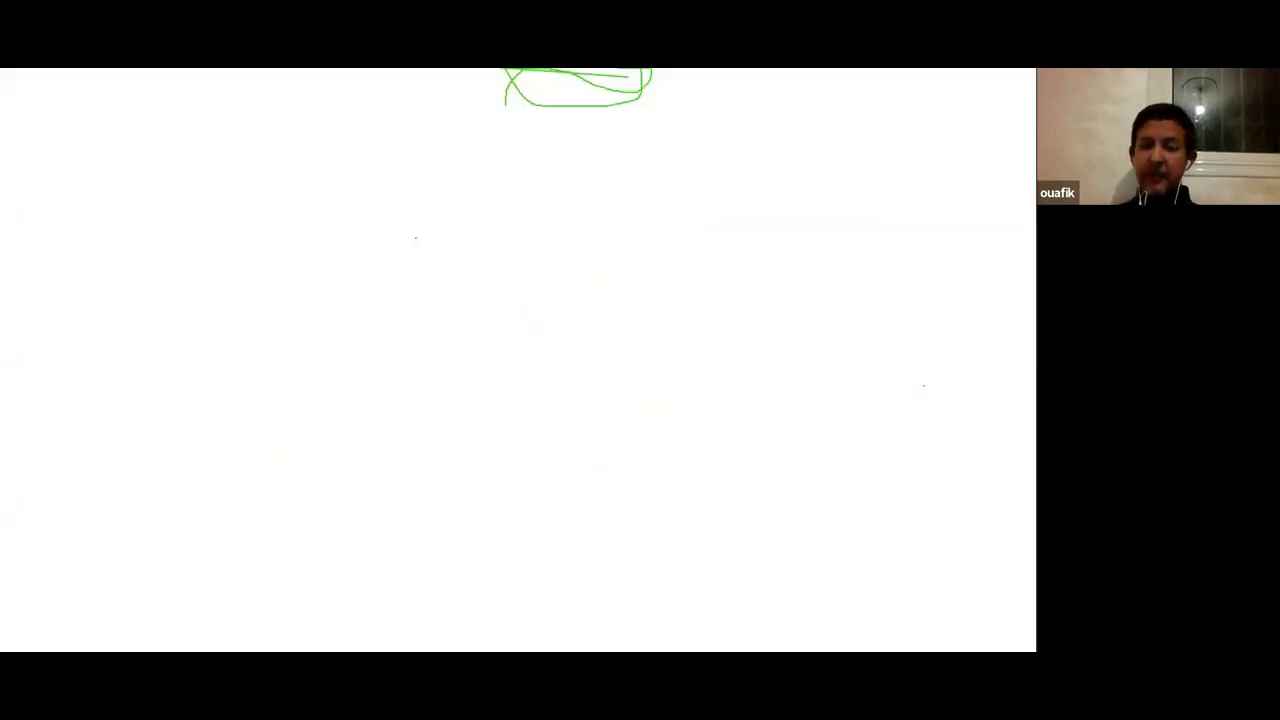
left_click(529, 332)
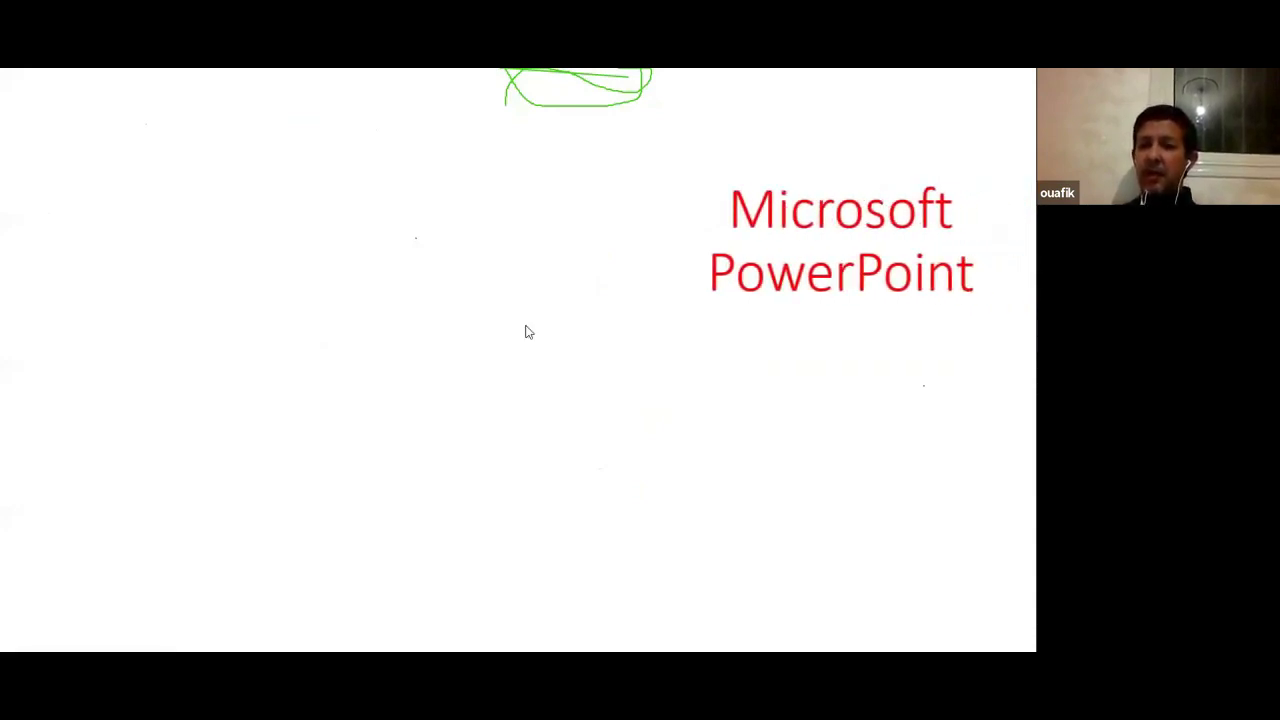
left_click(529, 332)
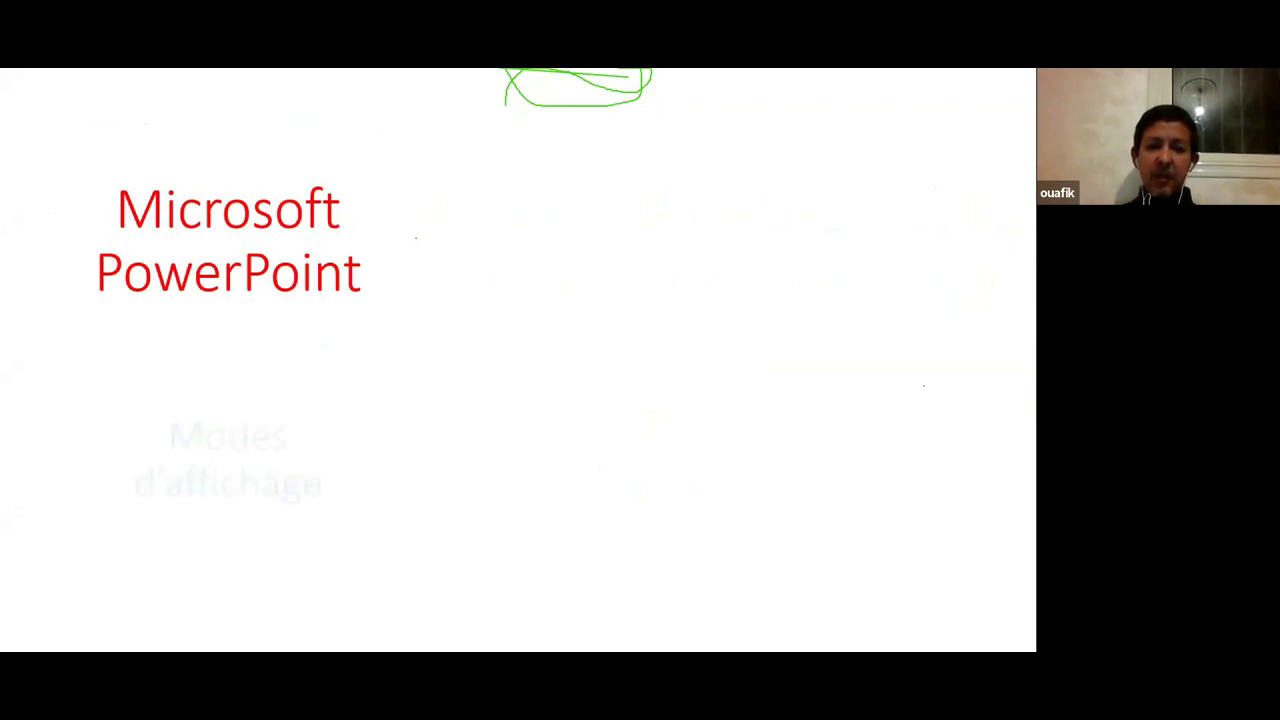
left_click(677, 195)
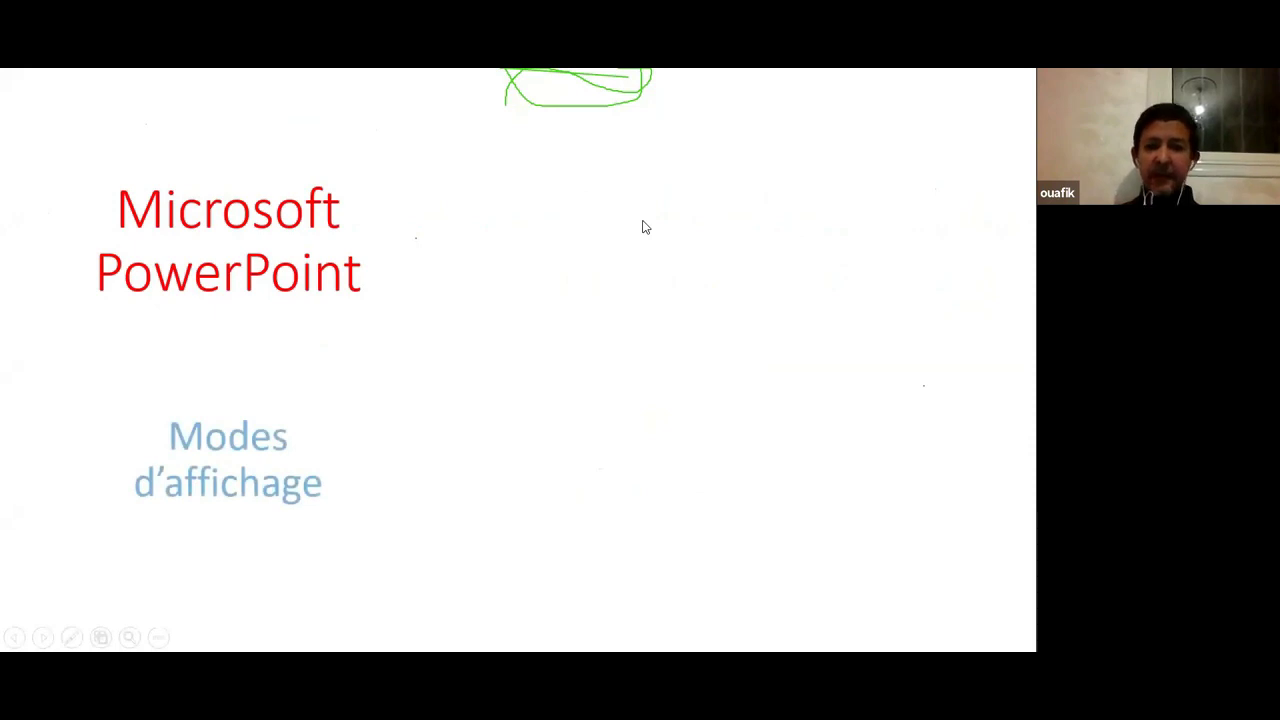
key("Escape")
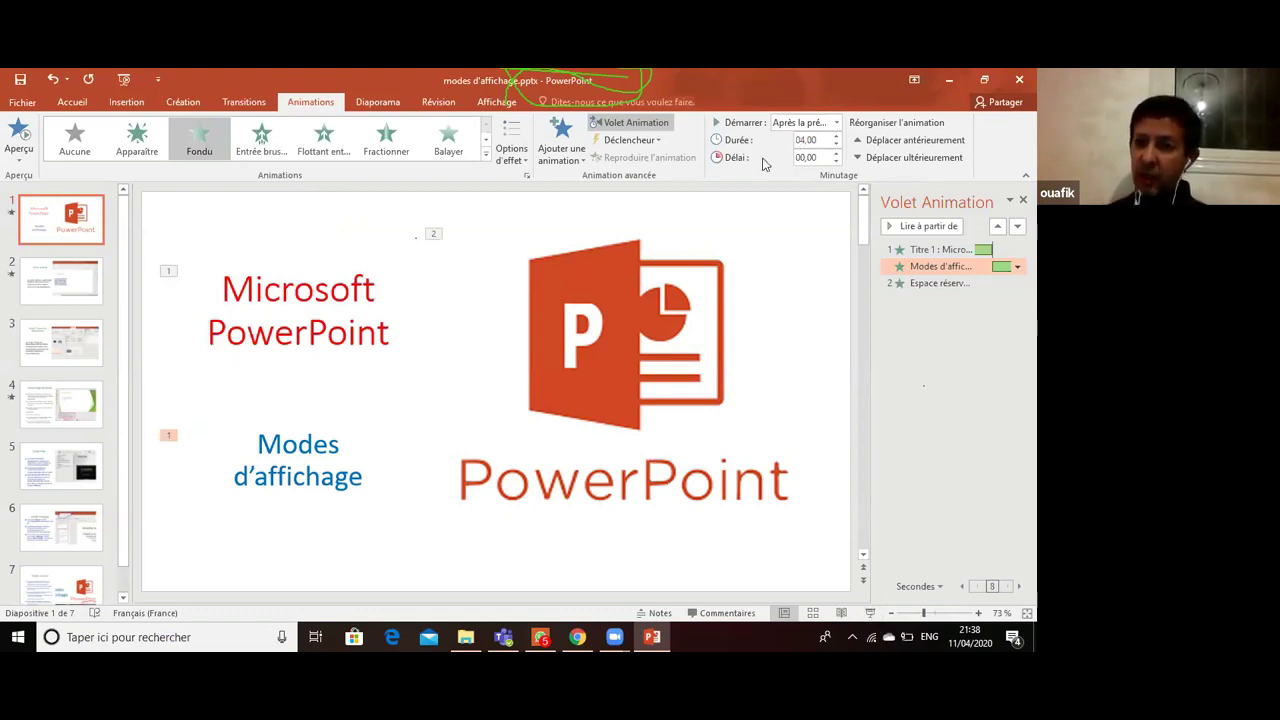
- Preview the slide's current animations in the slideshow
left_click(167, 268)
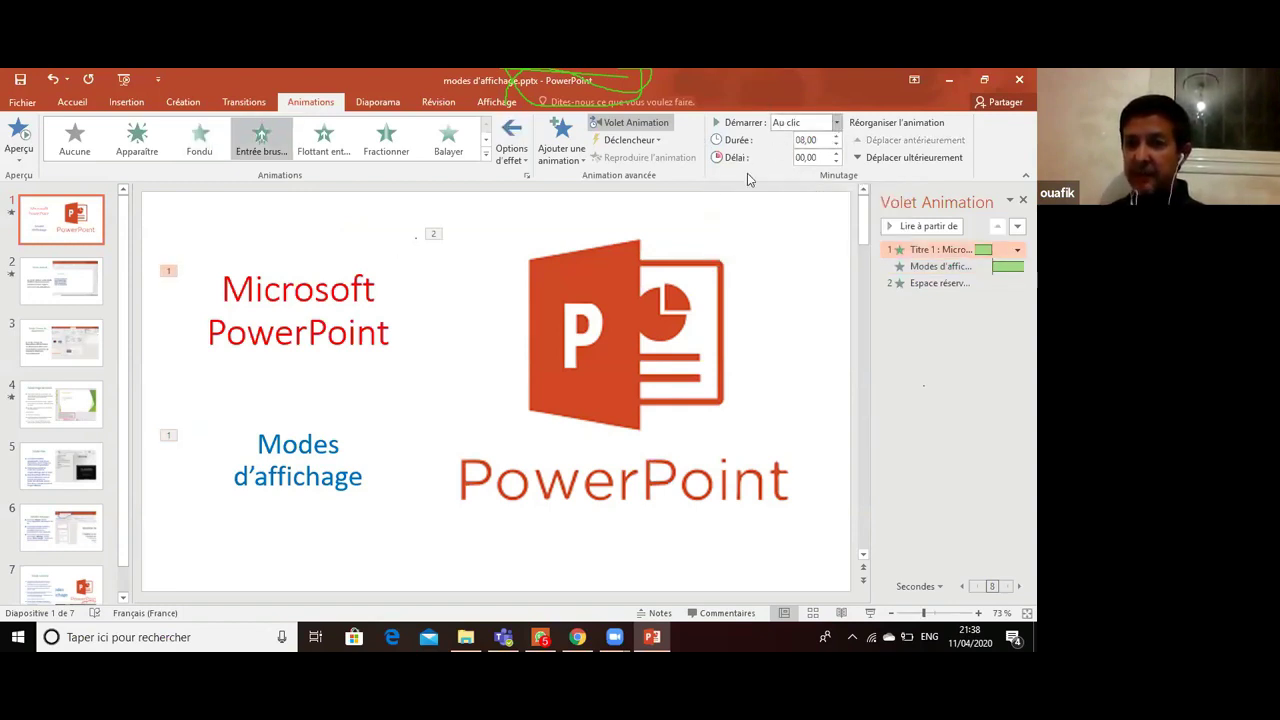
left_click(170, 441)
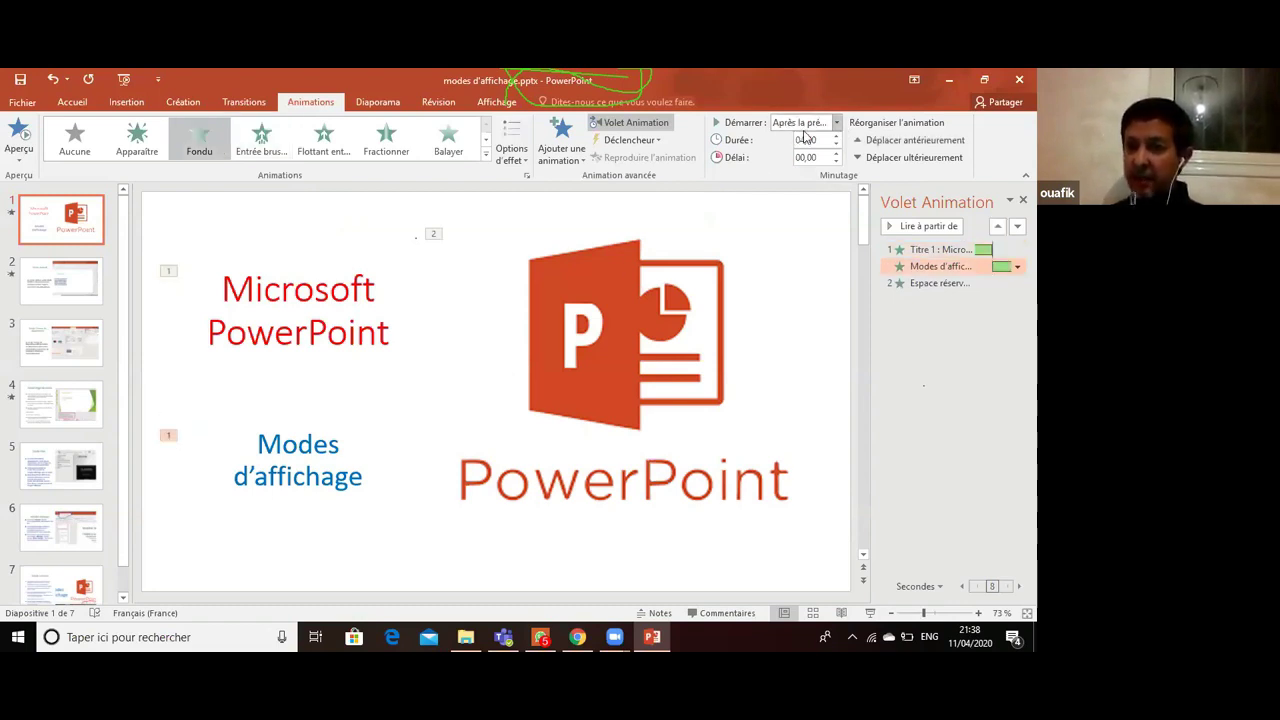
left_click(869, 613)
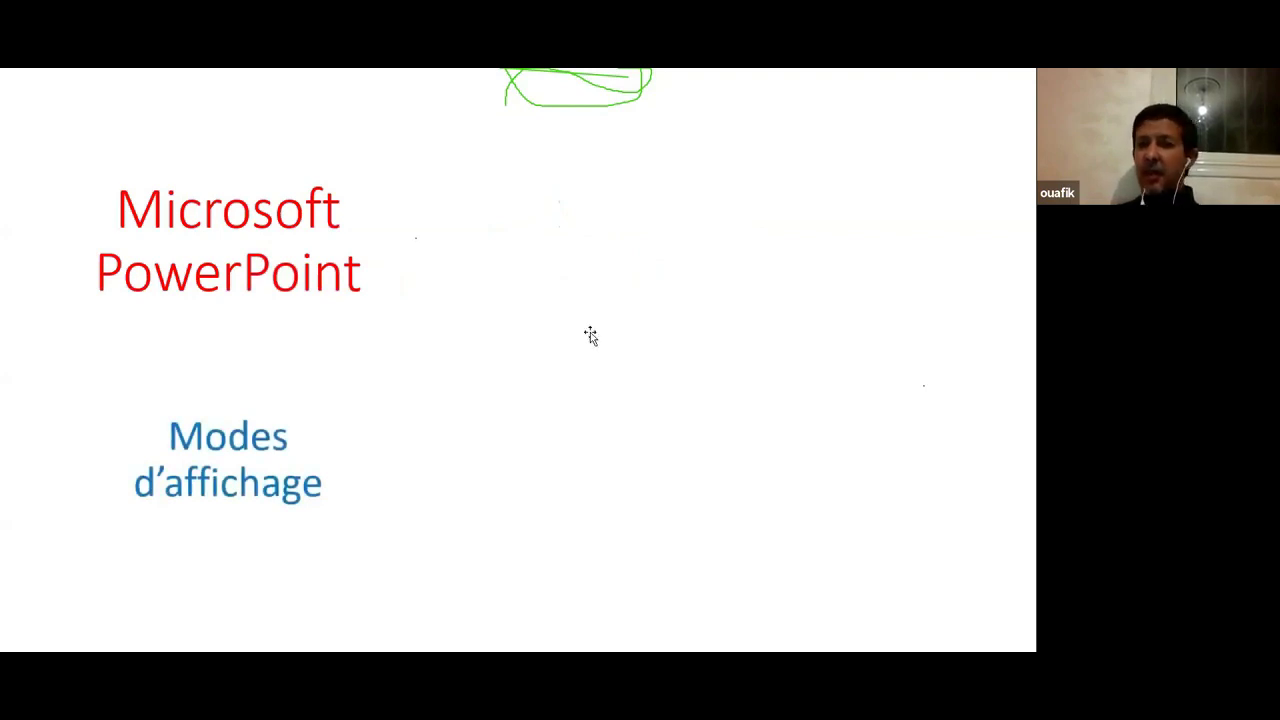
key("Escape")
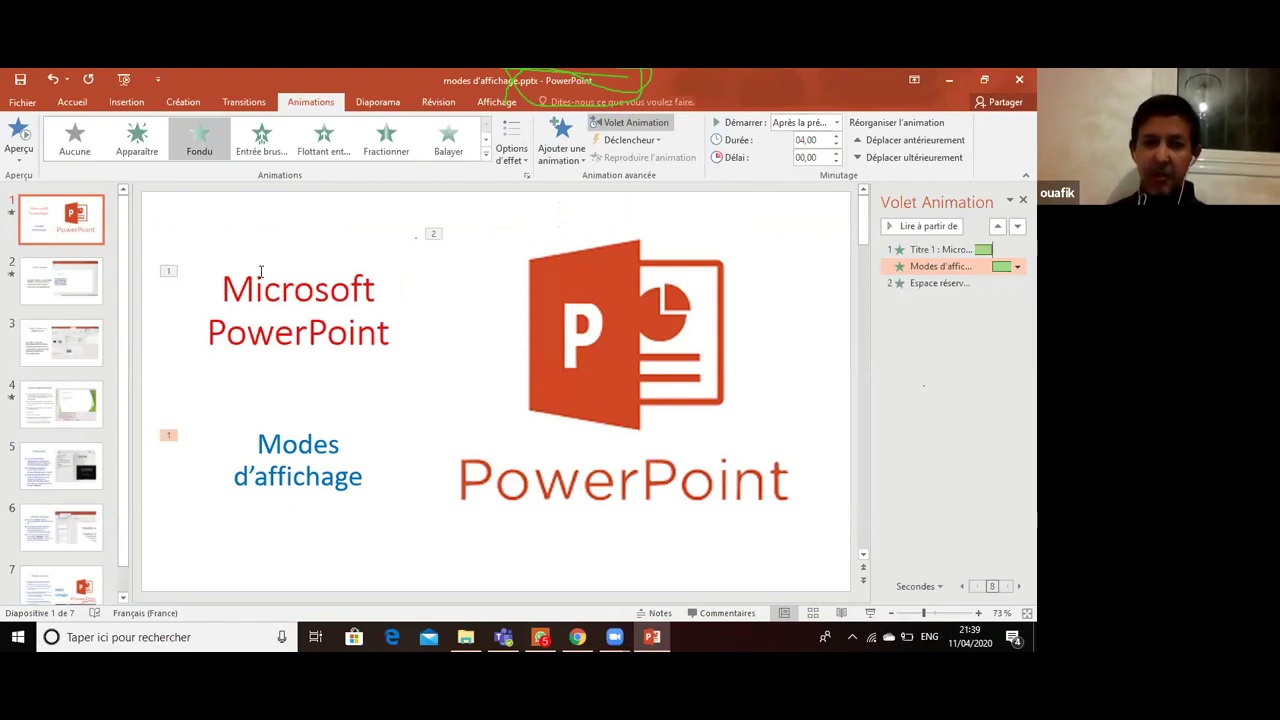
- Shorten the title animation's duration from 08,00 to 03,00
left_click(170, 272)
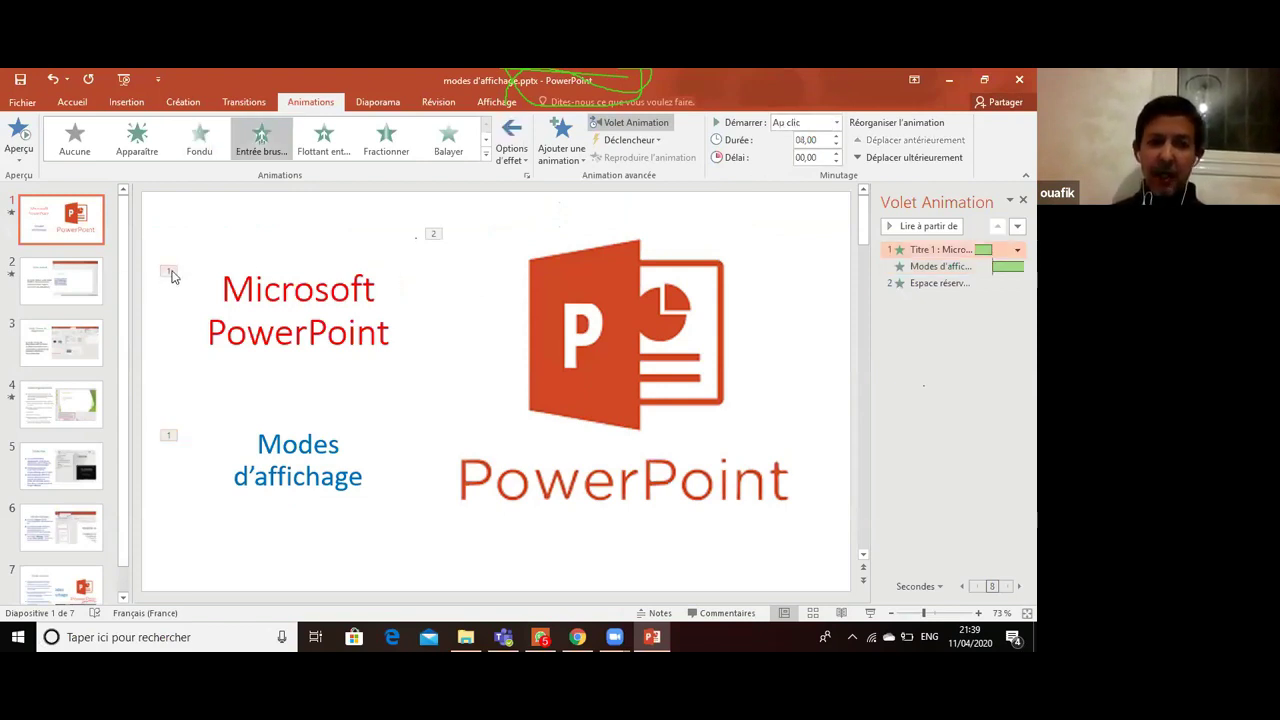
left_click(837, 145)
left_click(837, 148)
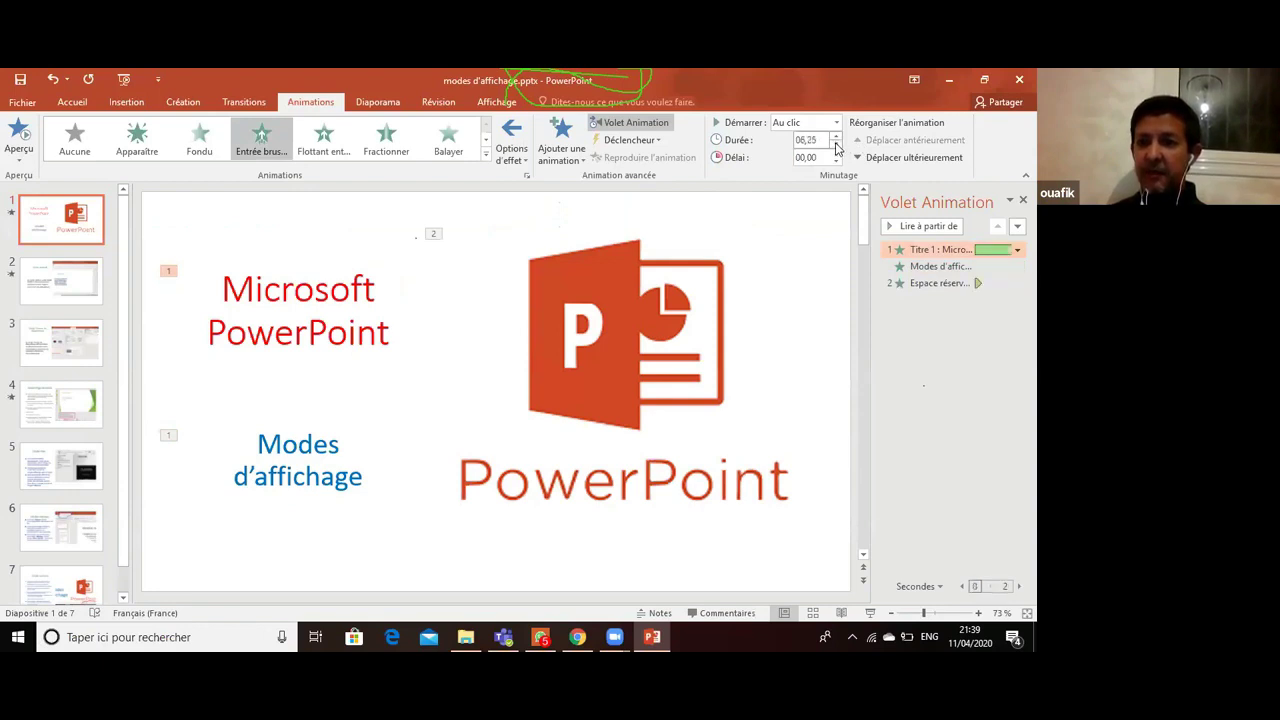
left_click(837, 148)
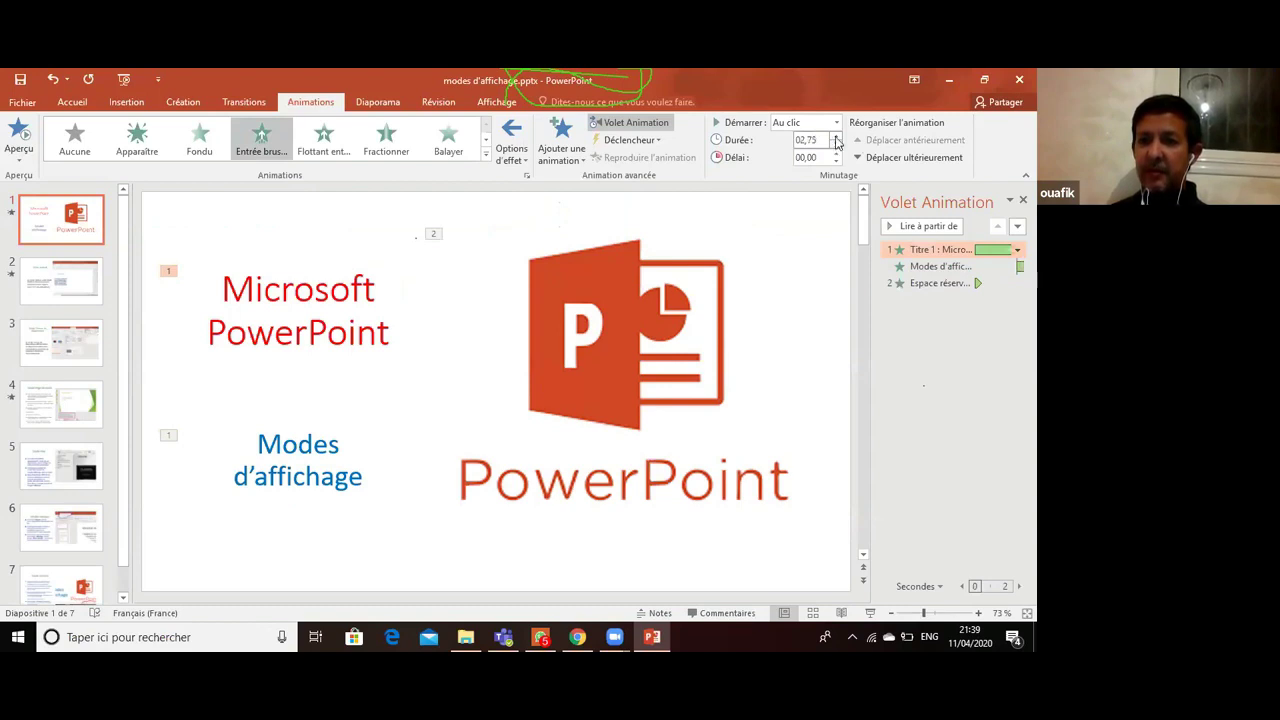
left_click(837, 139)
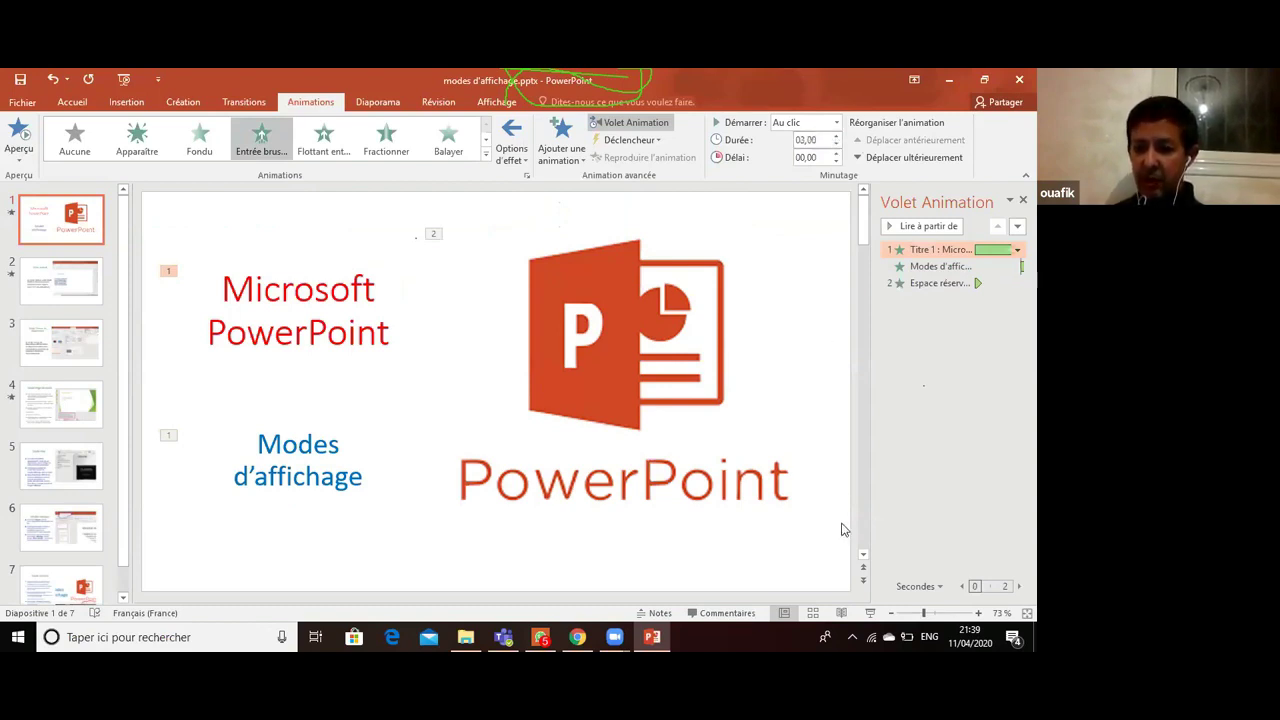
- Preview the title's shorter fly-in entrance in the slideshow
left_click(870, 613)
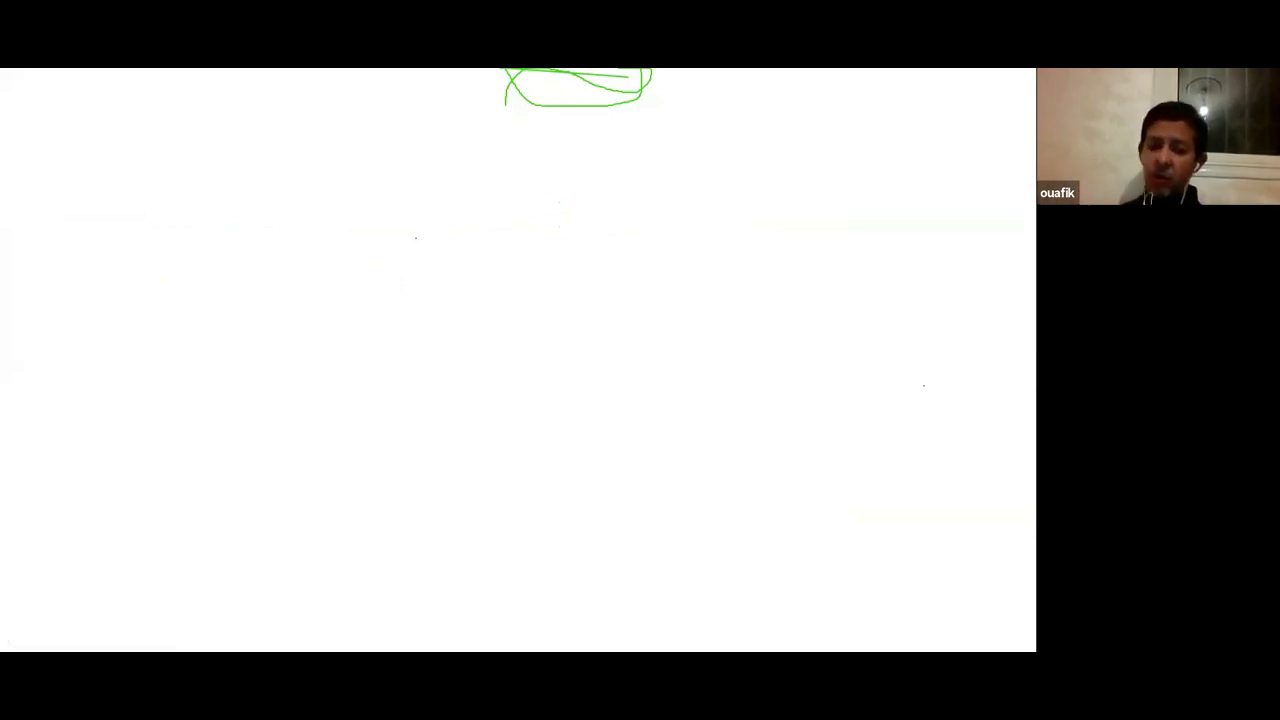
key("space")
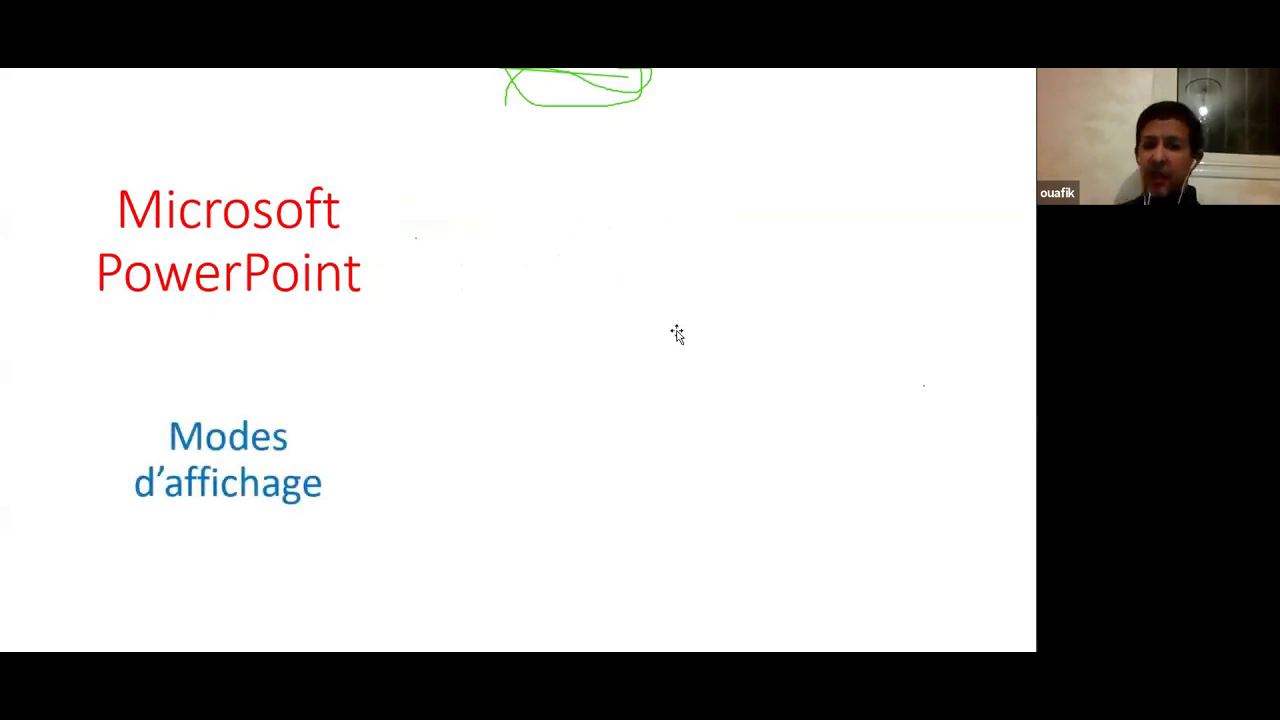
key("Escape")
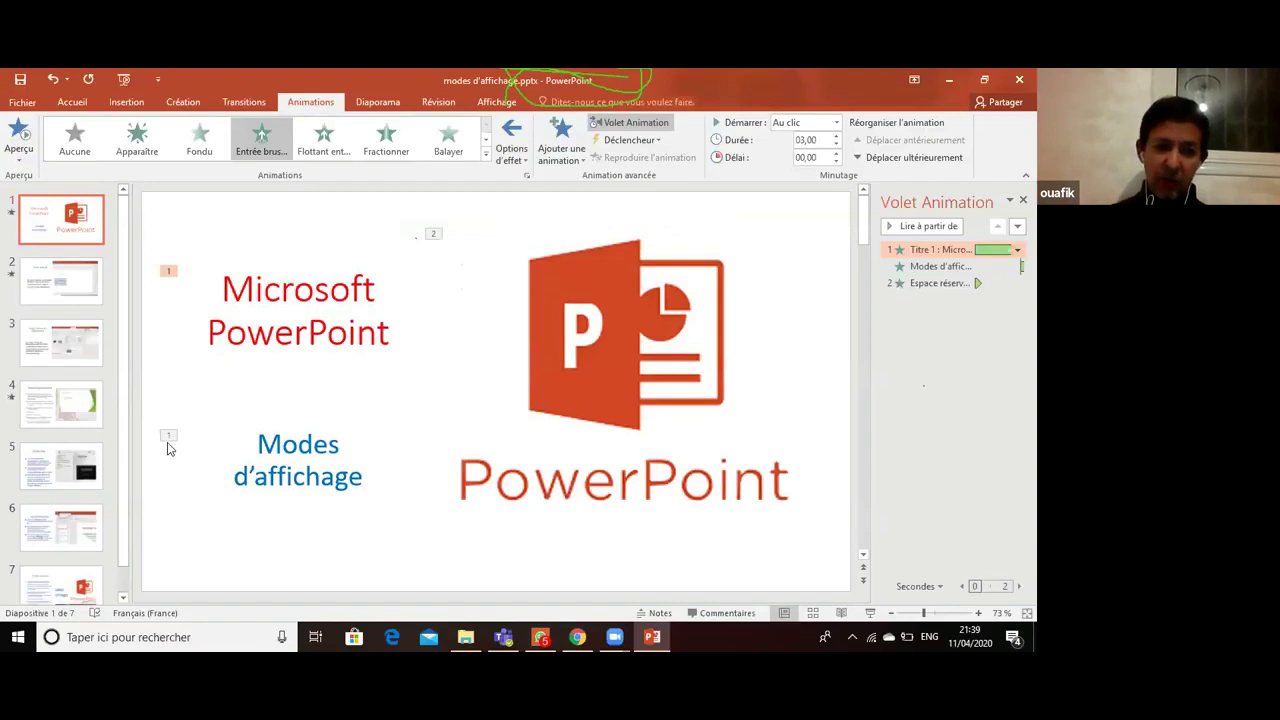
- Give the Modes d'affichage text the Fractionner entrance with a 00,50 duration
left_click(168, 437)
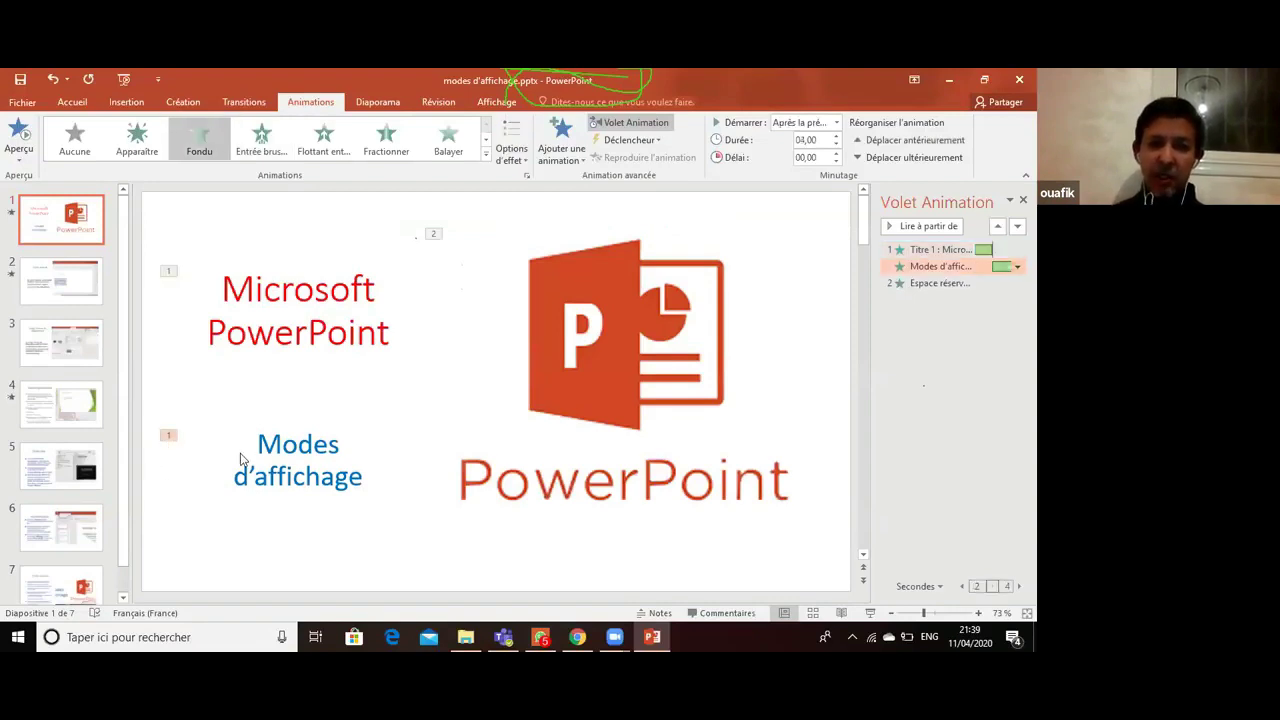
left_click(838, 150)
left_click(838, 150)
left_click(838, 150)
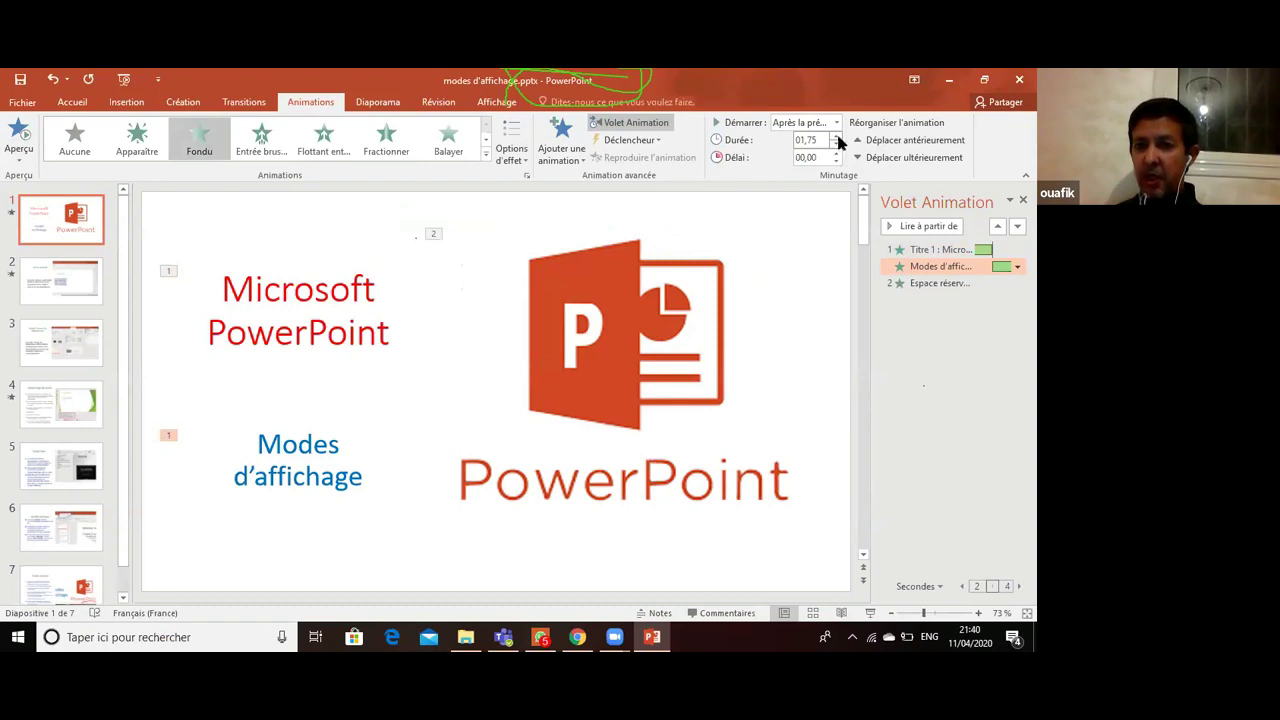
left_click(838, 138)
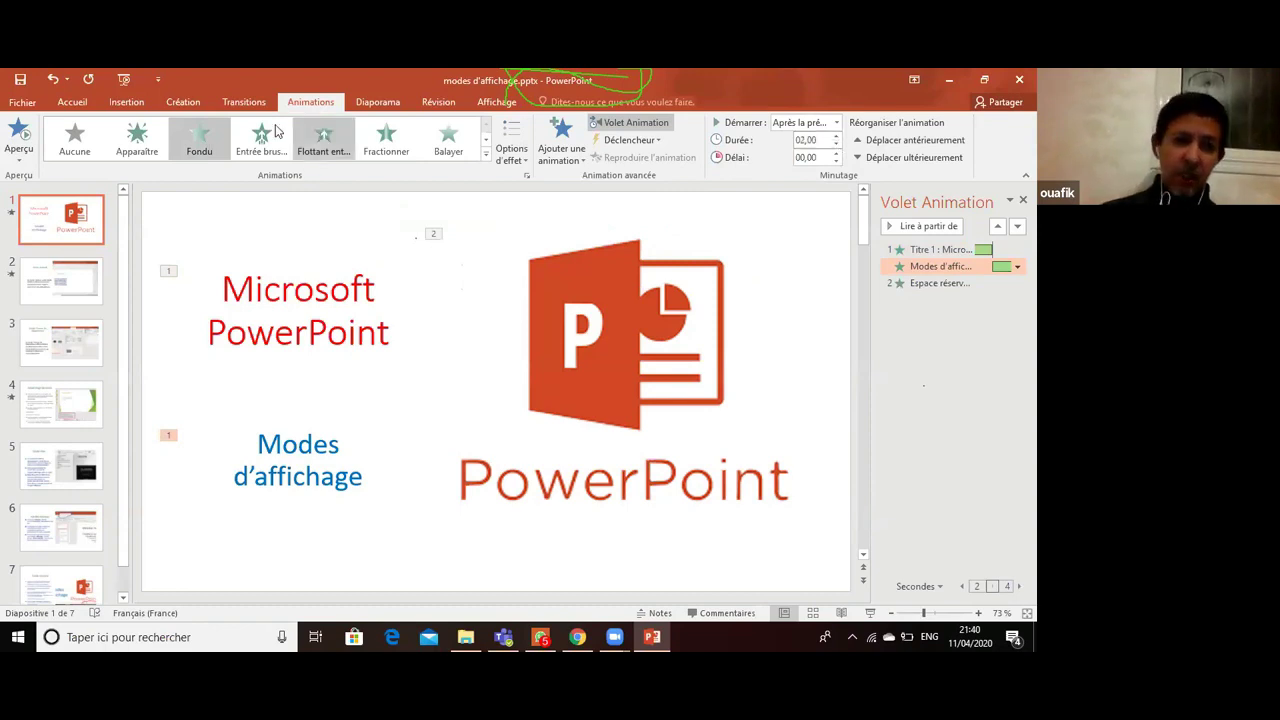
left_click(322, 145)
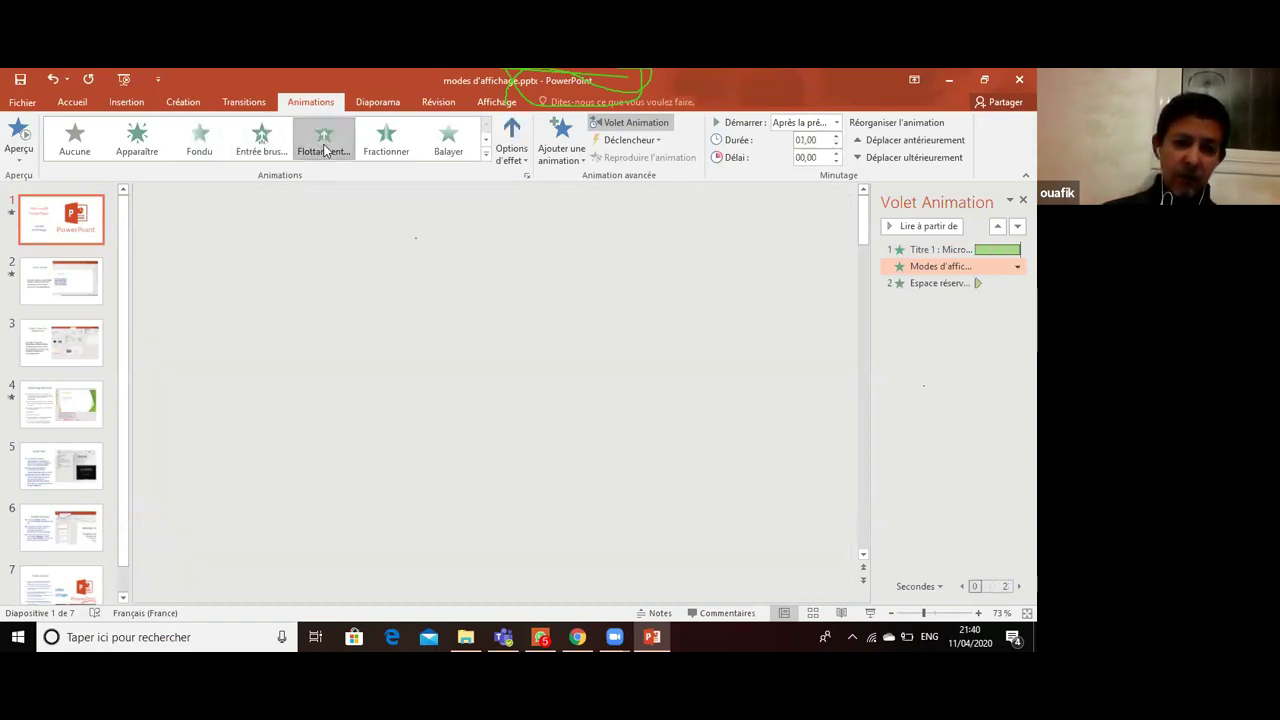
left_click(387, 145)
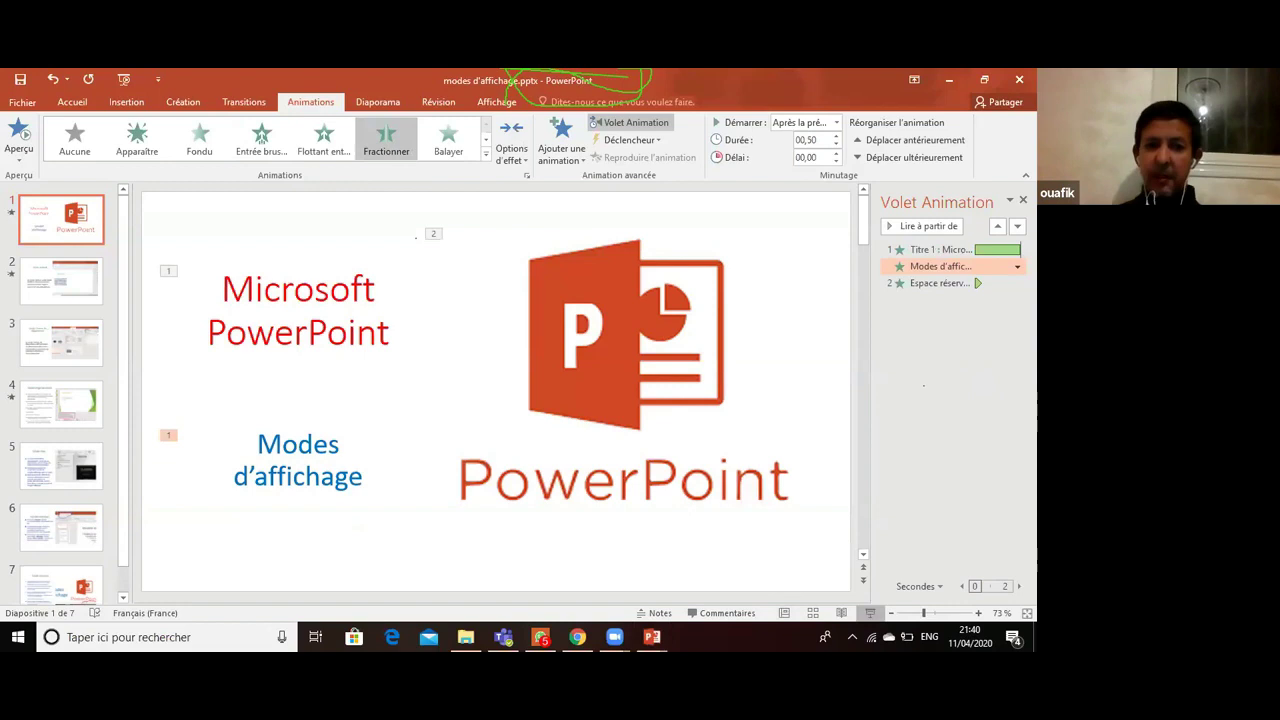
- Preview the title and Fractionner text entrances in the slideshow
left_click(870, 613)
left_click(606, 371)
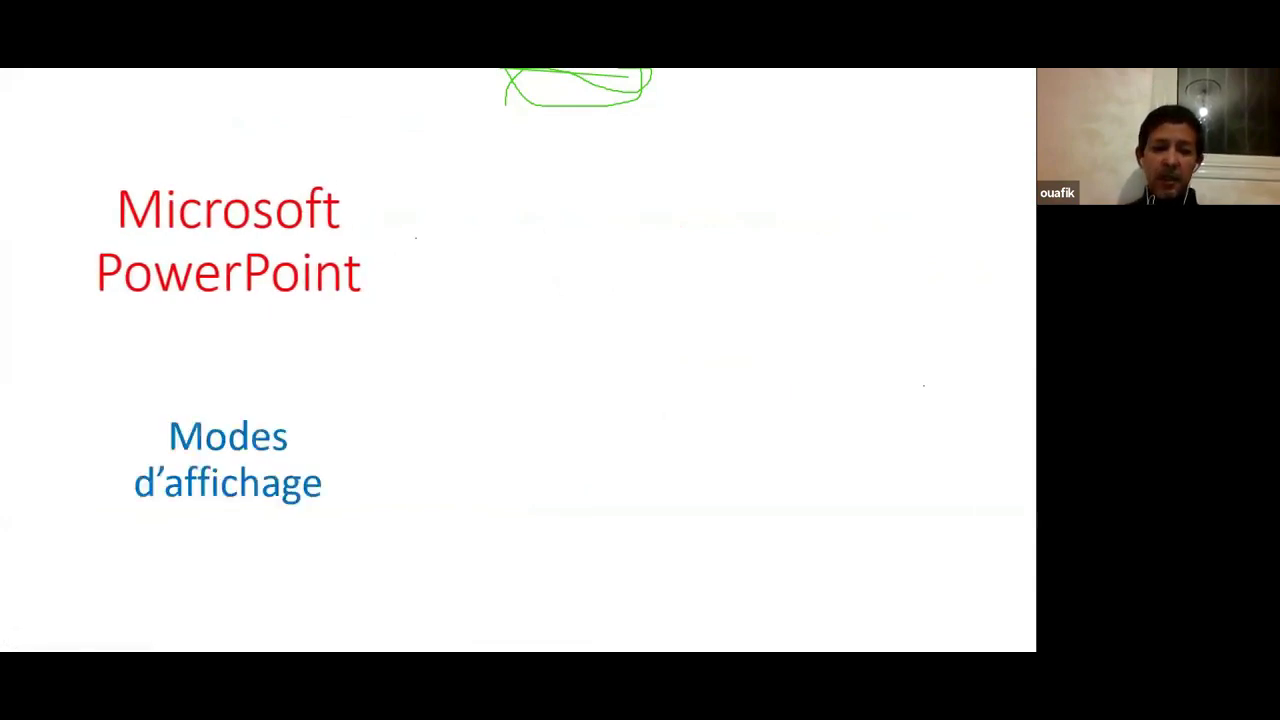
key("Escape")
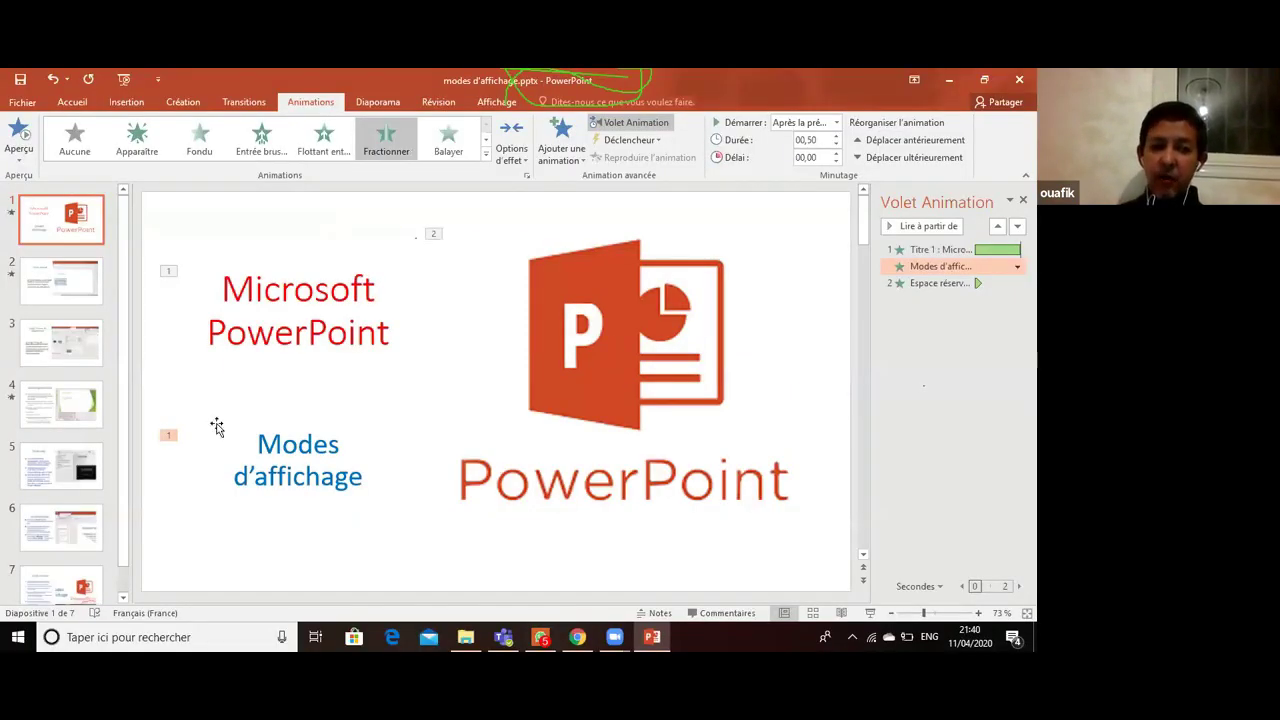
- Undo the accidental text box edit and set the text animation's delay to 03,00
left_click(216, 427)
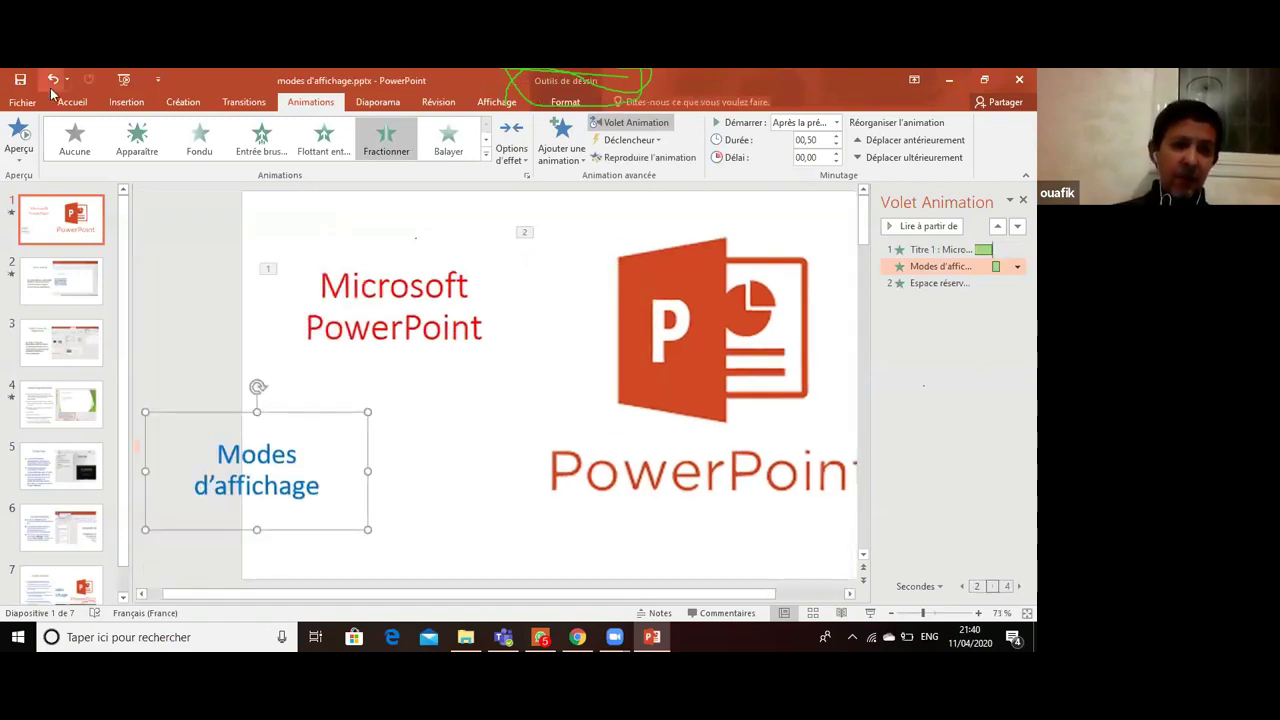
left_click(52, 84)
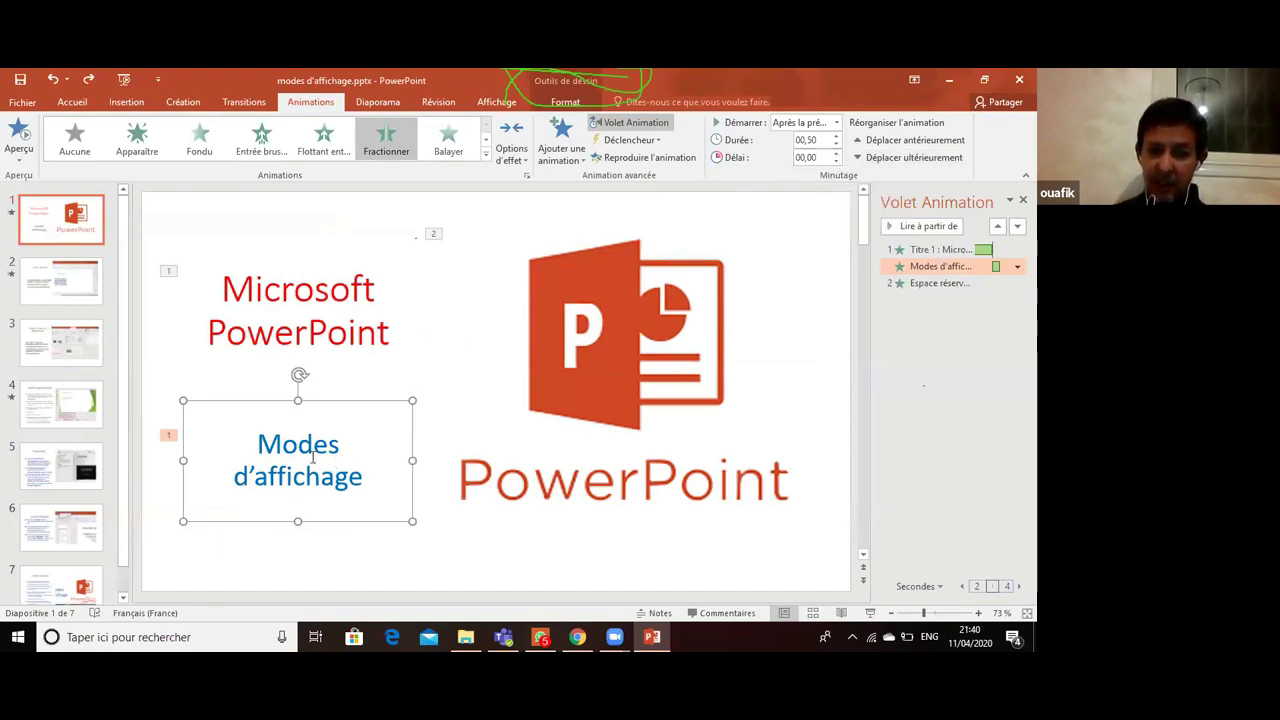
left_click(836, 154)
left_click(836, 154)
left_click(836, 154)
left_click(836, 154)
left_click(836, 154)
left_click(836, 154)
left_click(836, 154)
left_click(836, 154)
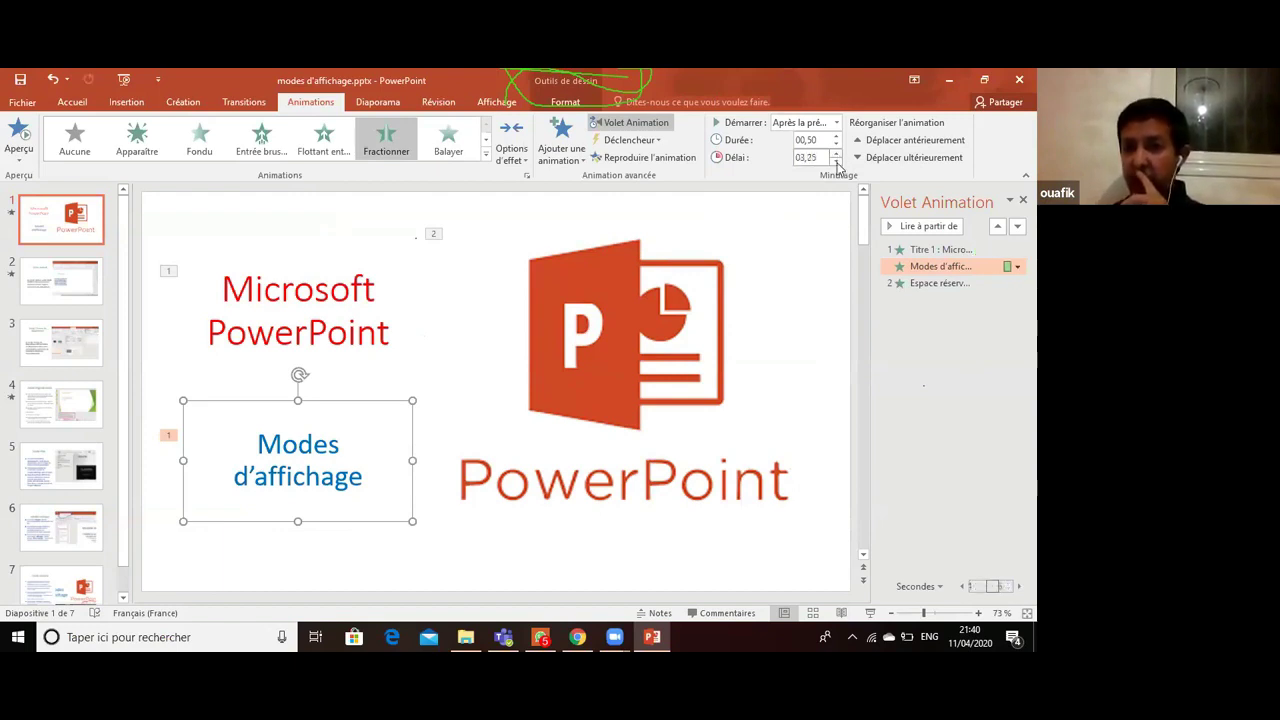
left_click(836, 160)
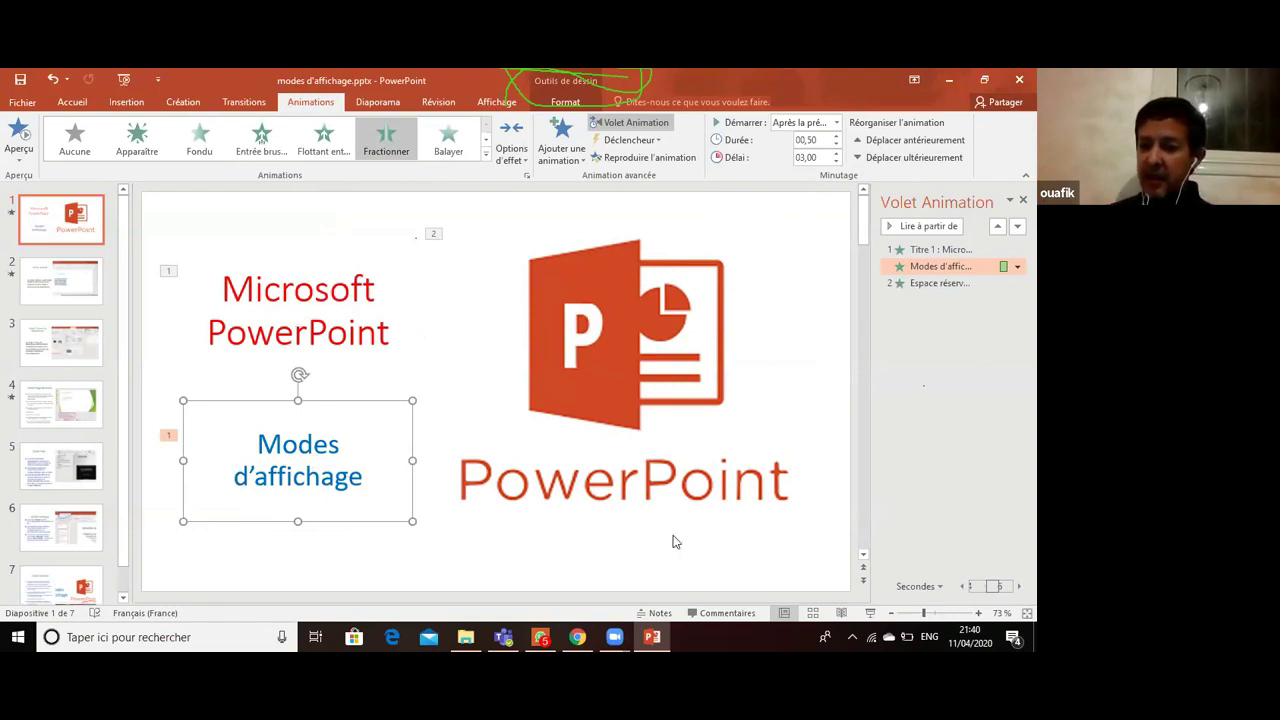
- Preview the title followed by the delayed Modes d'affichage text in the slideshow
left_click(870, 614)
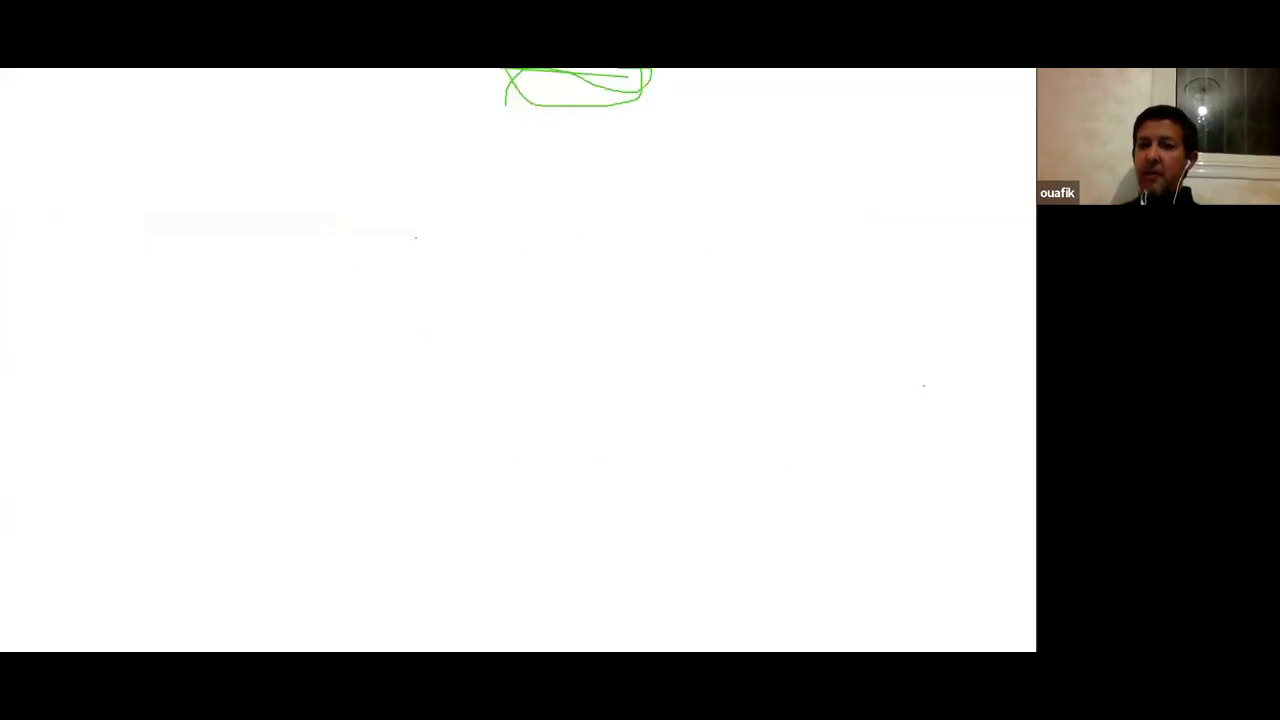
left_click(548, 361)
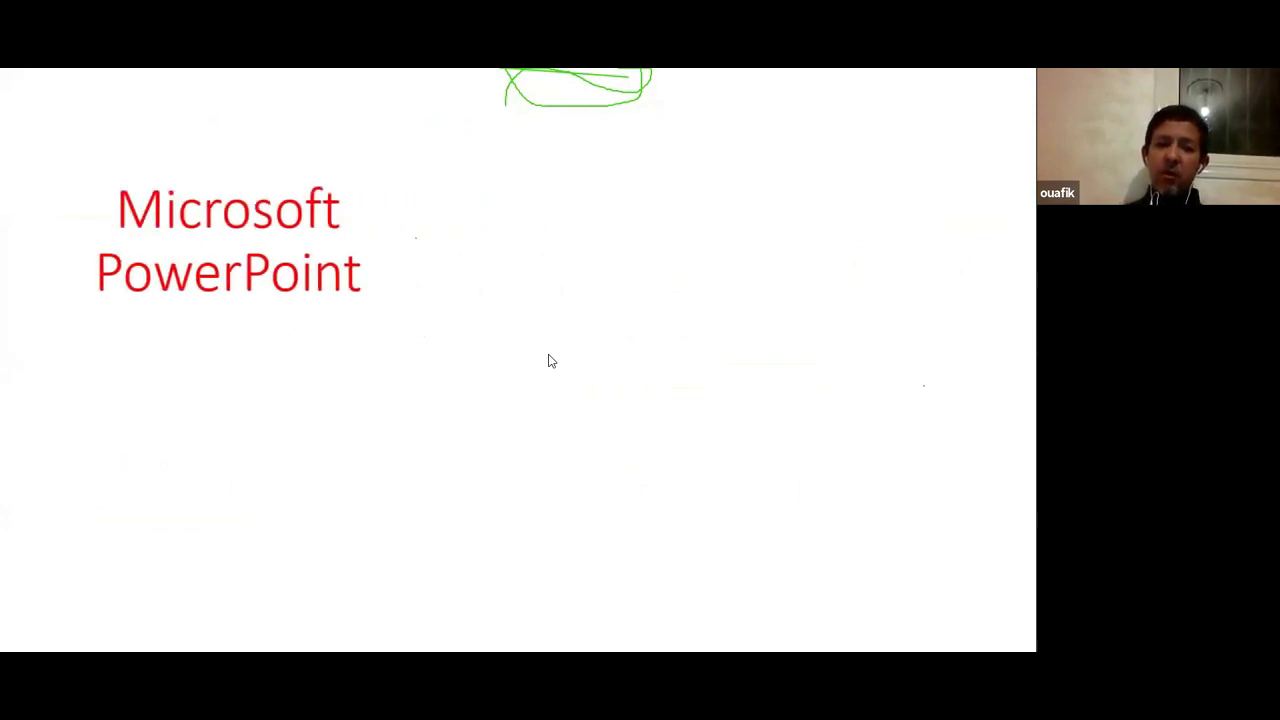
left_click(548, 361)
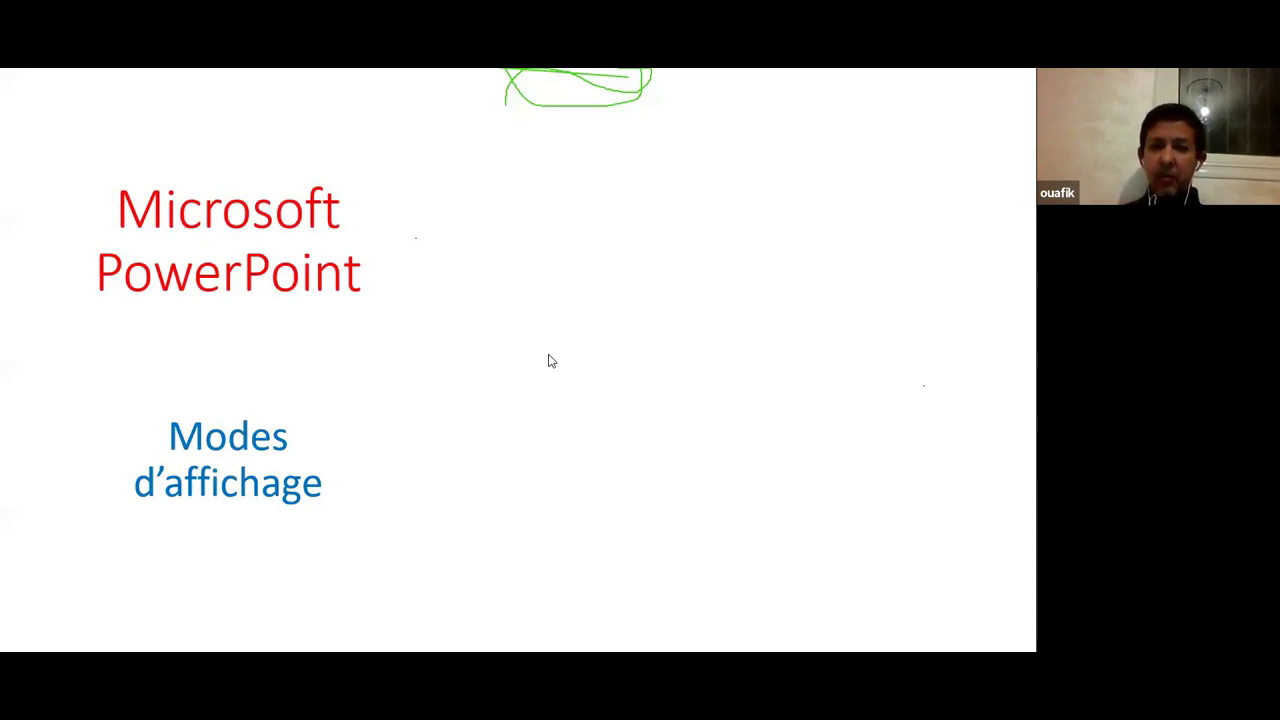
key("Escape")
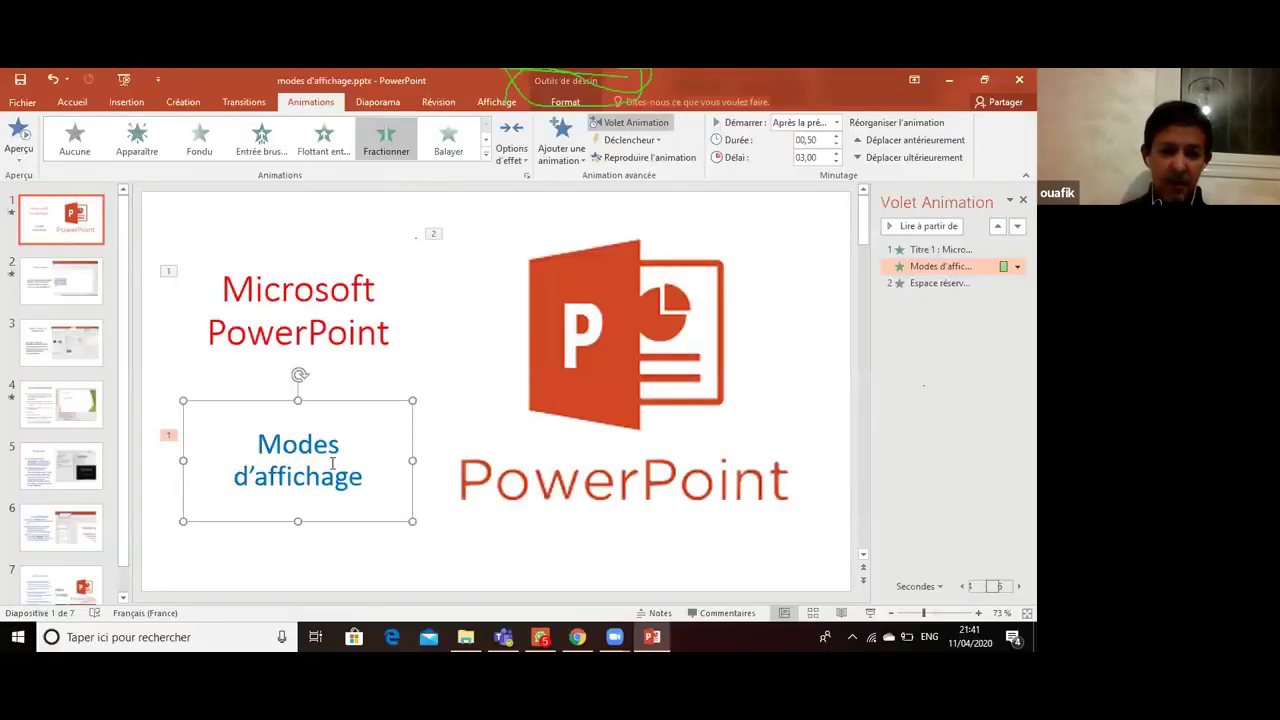
- Select the logo picture's Apparaître animation, tag 2, for timing edits
left_click(666, 272)
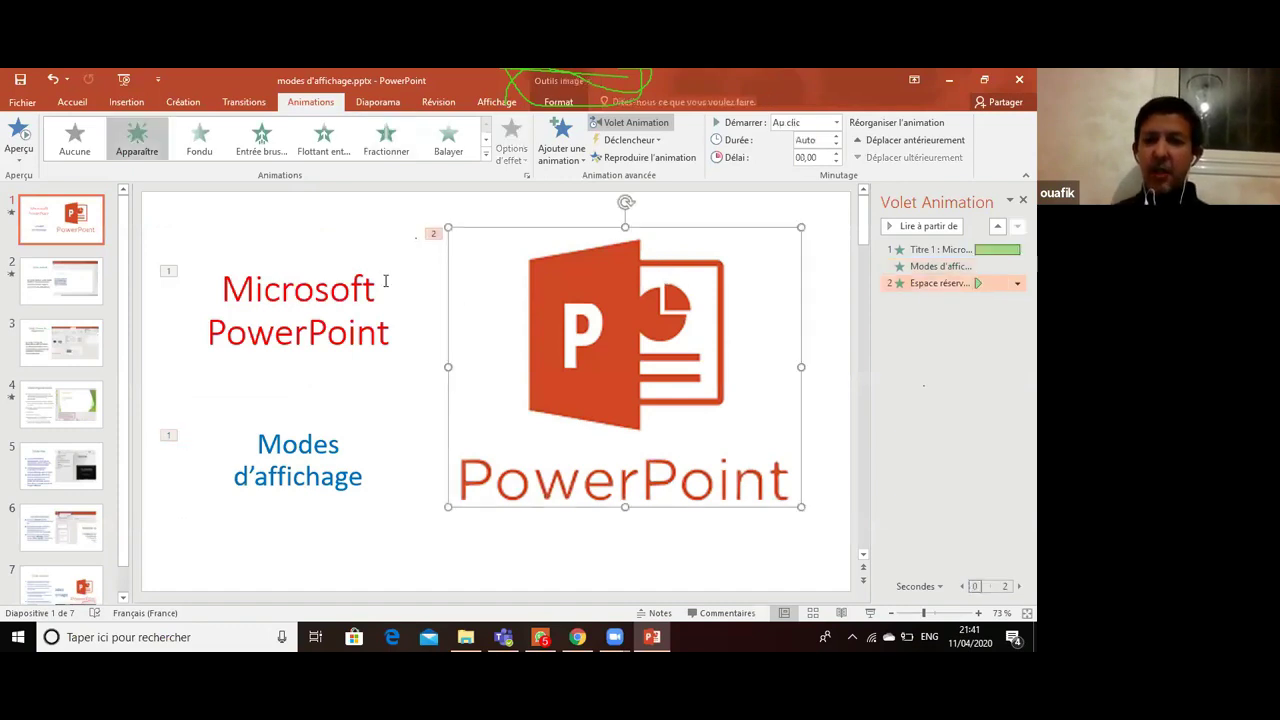
left_click(417, 254)
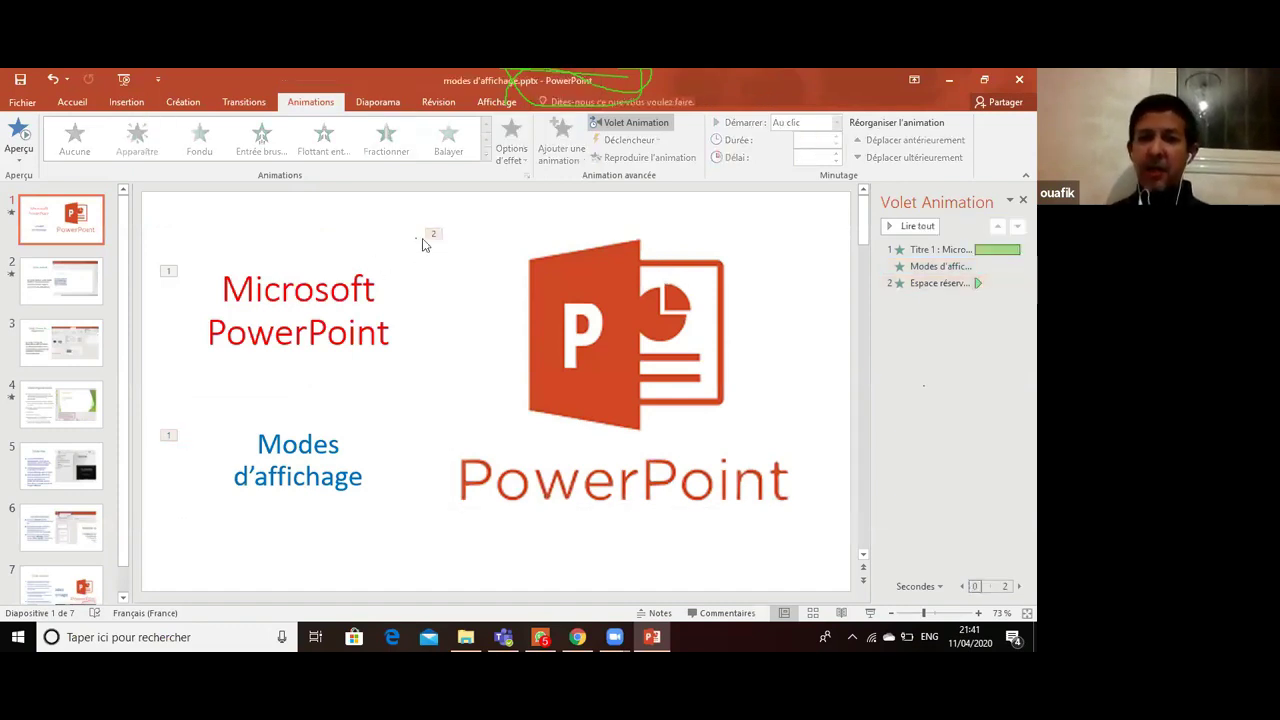
left_click(433, 236)
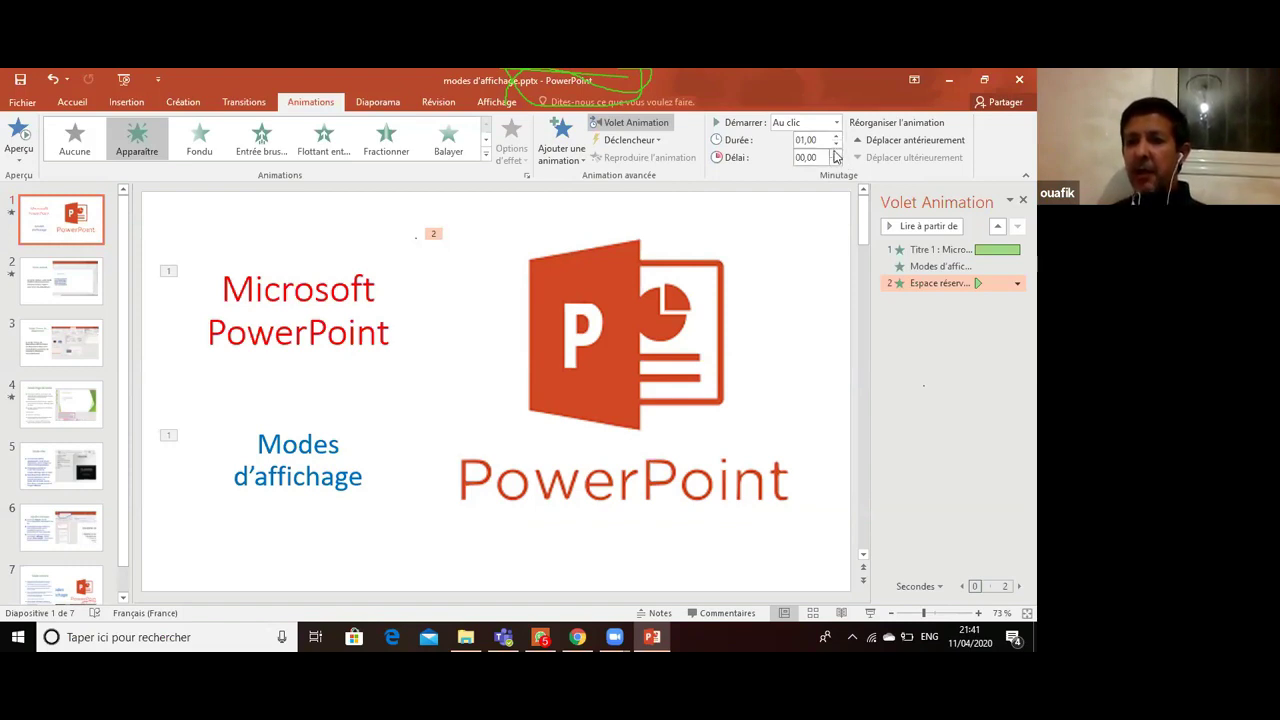
- Set the logo animation's delay to 3 seconds and keep it starting on click
left_click(835, 152)
left_click(835, 152)
left_click(834, 150)
left_click(835, 151)
left_click(835, 151)
left_click(835, 152)
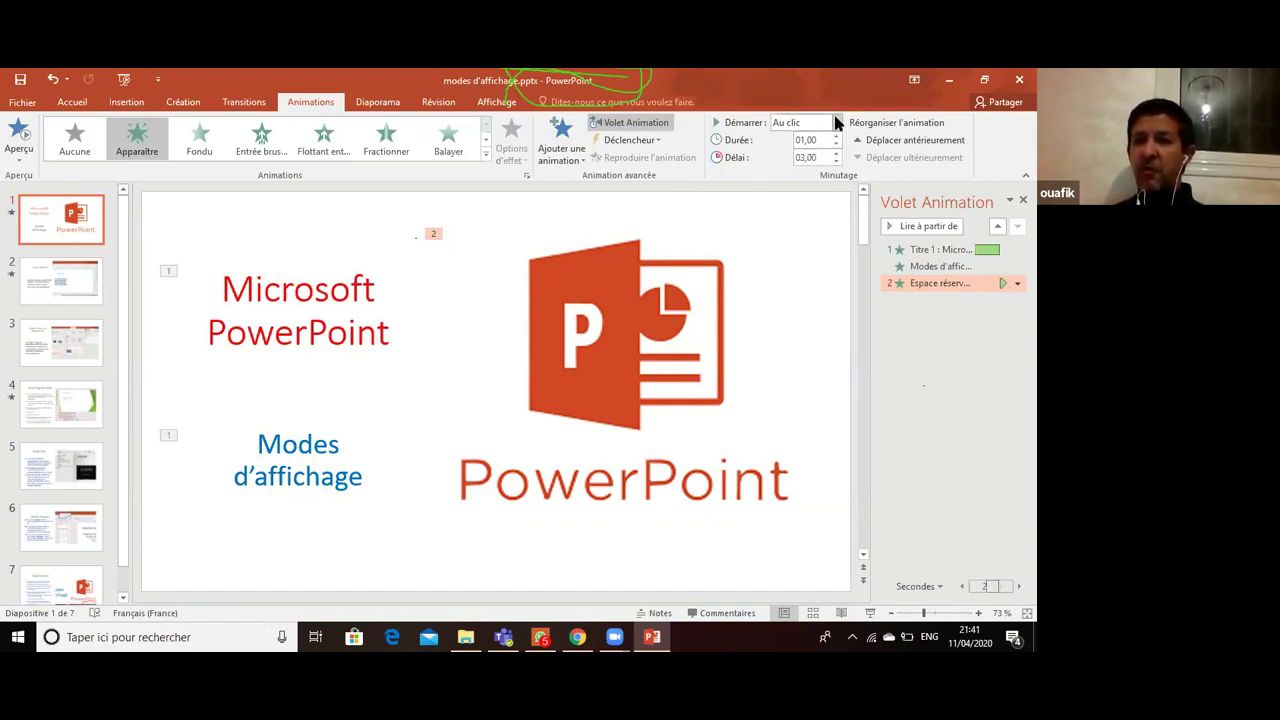
left_click(836, 122)
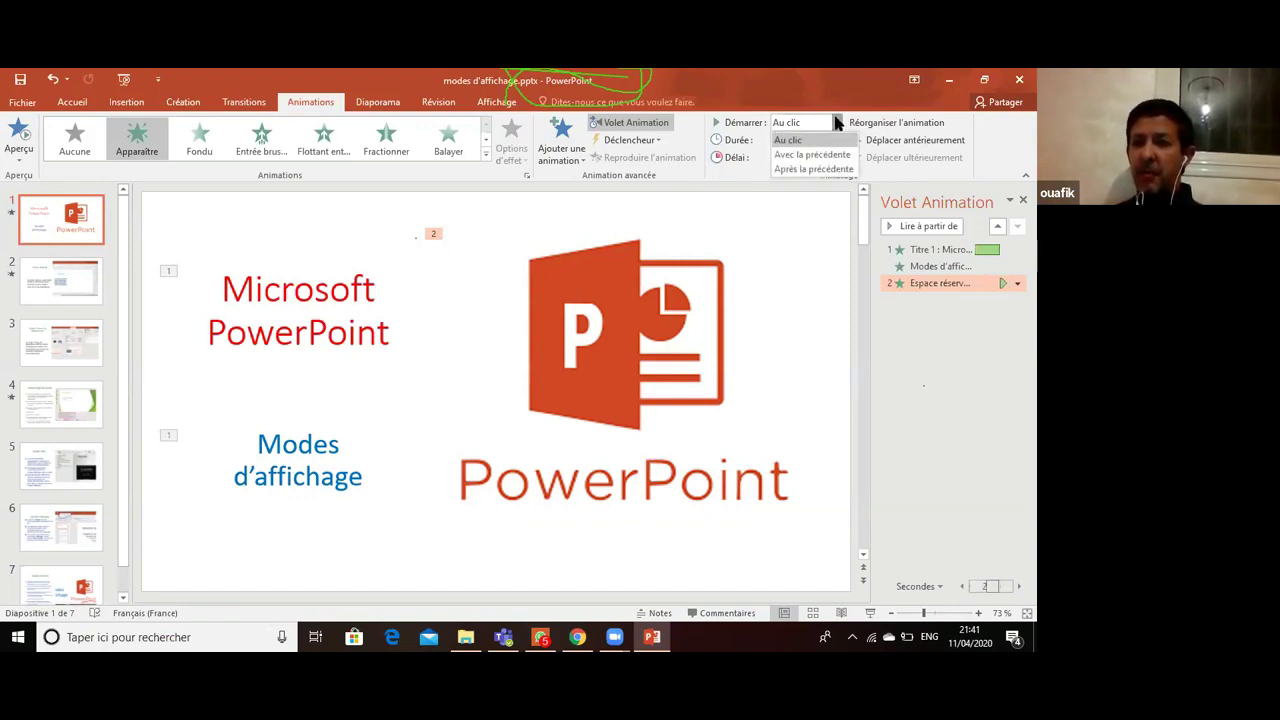
left_click(815, 169)
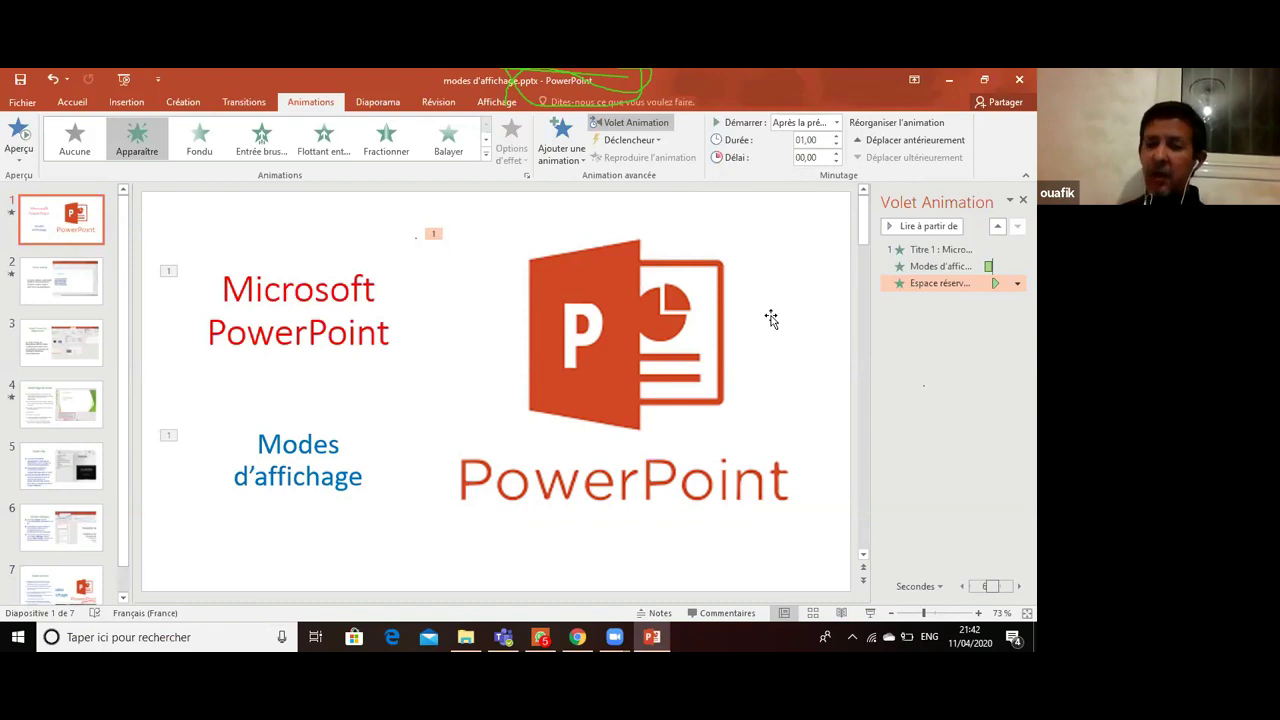
left_click(838, 122)
left_click(800, 137)
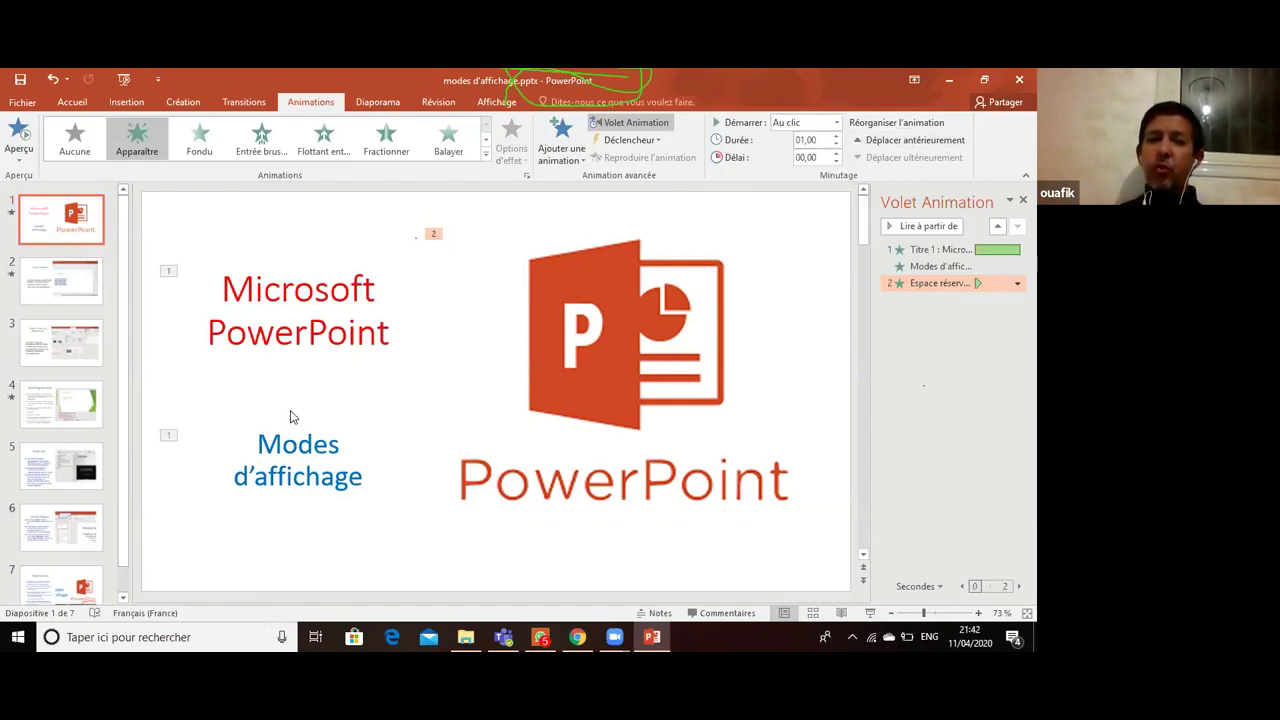
- Make the Modes d'affichage animation start on click, then check the title's animation
left_click(169, 438)
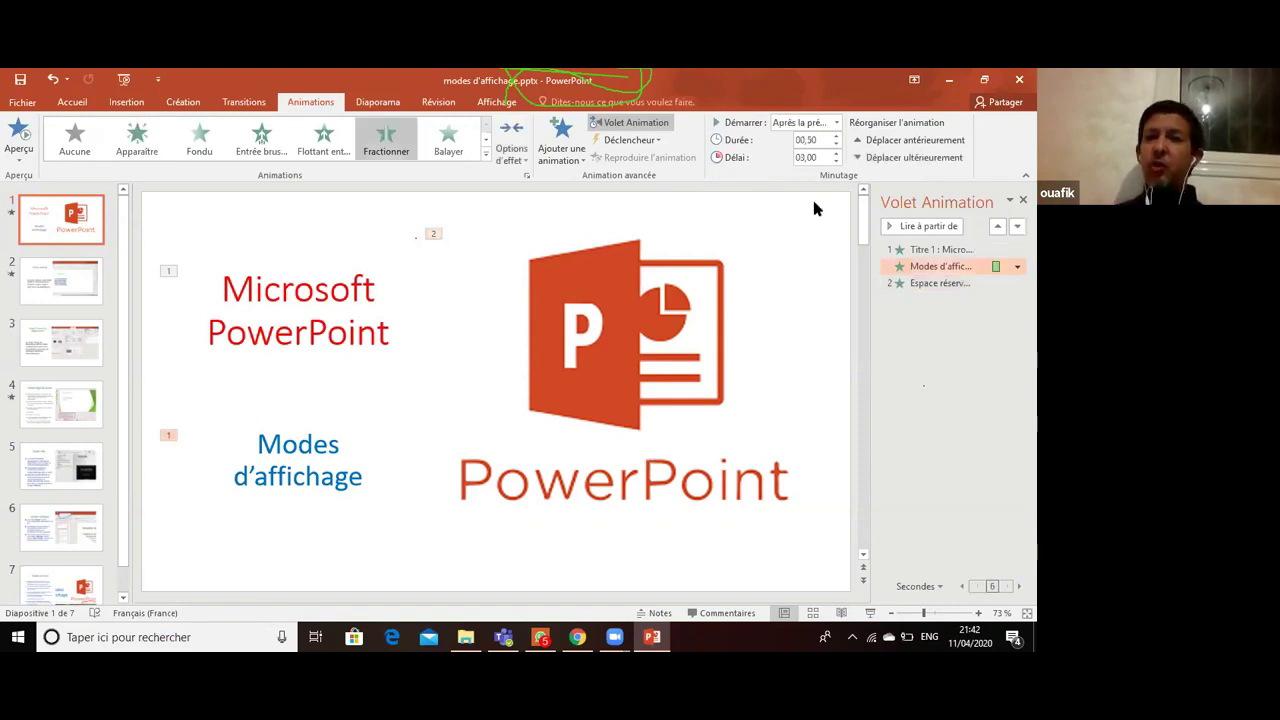
left_click(839, 124)
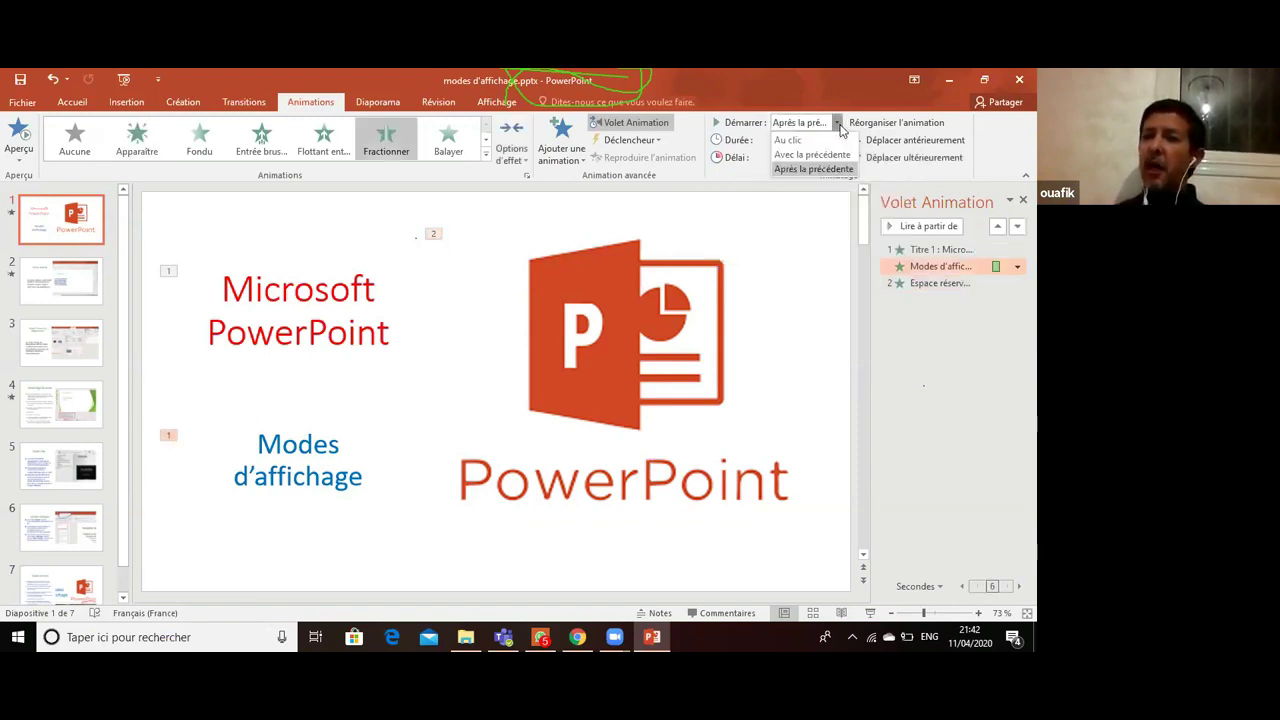
left_click(790, 140)
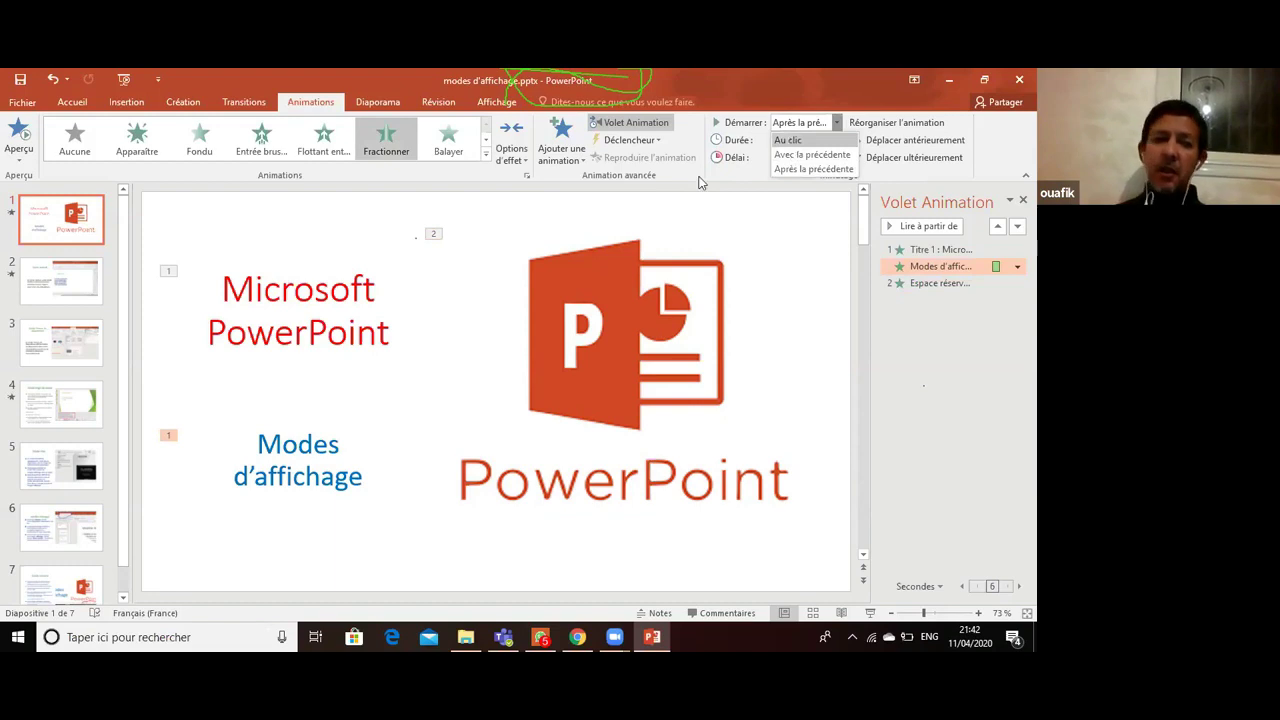
left_click(169, 272)
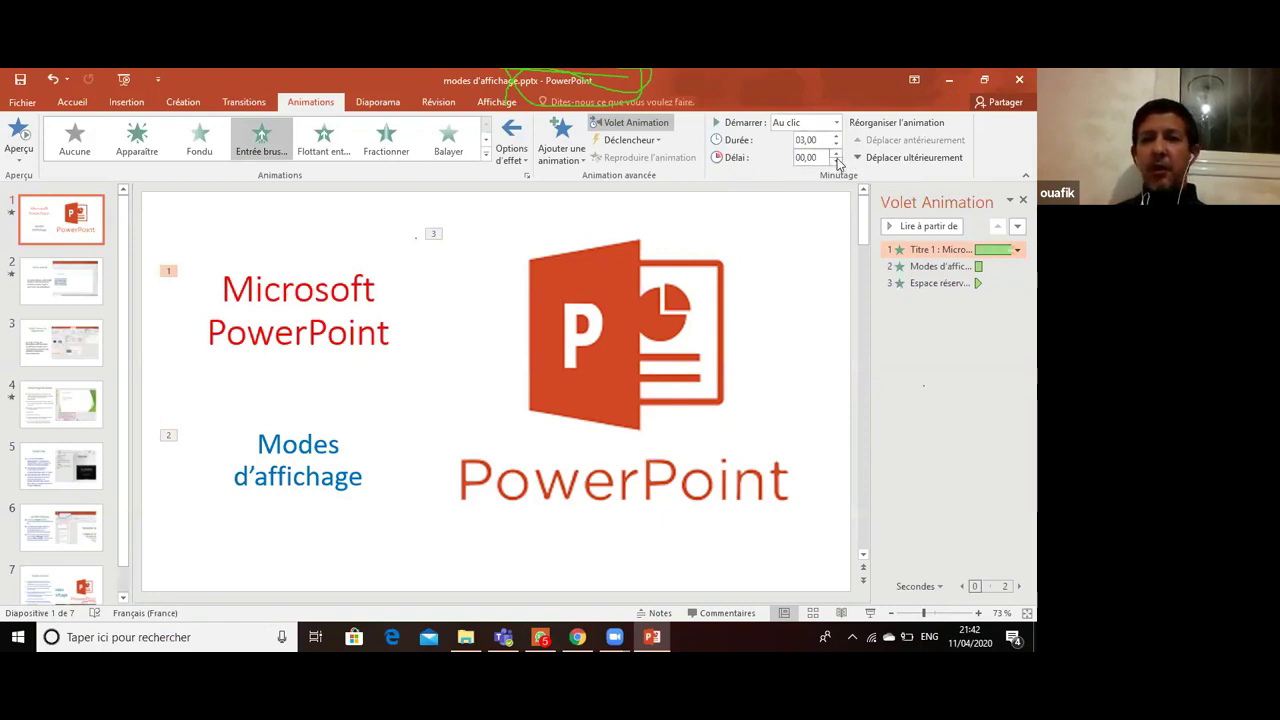
left_click(869, 613)
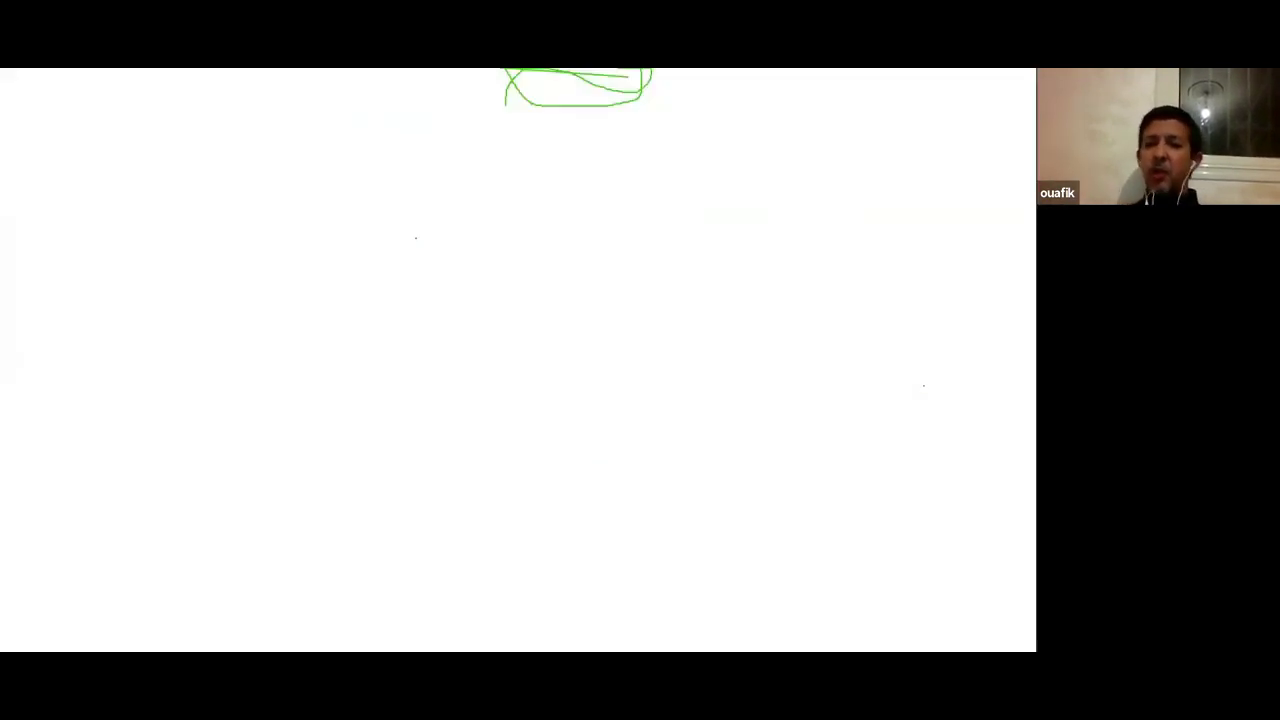
left_click(671, 406)
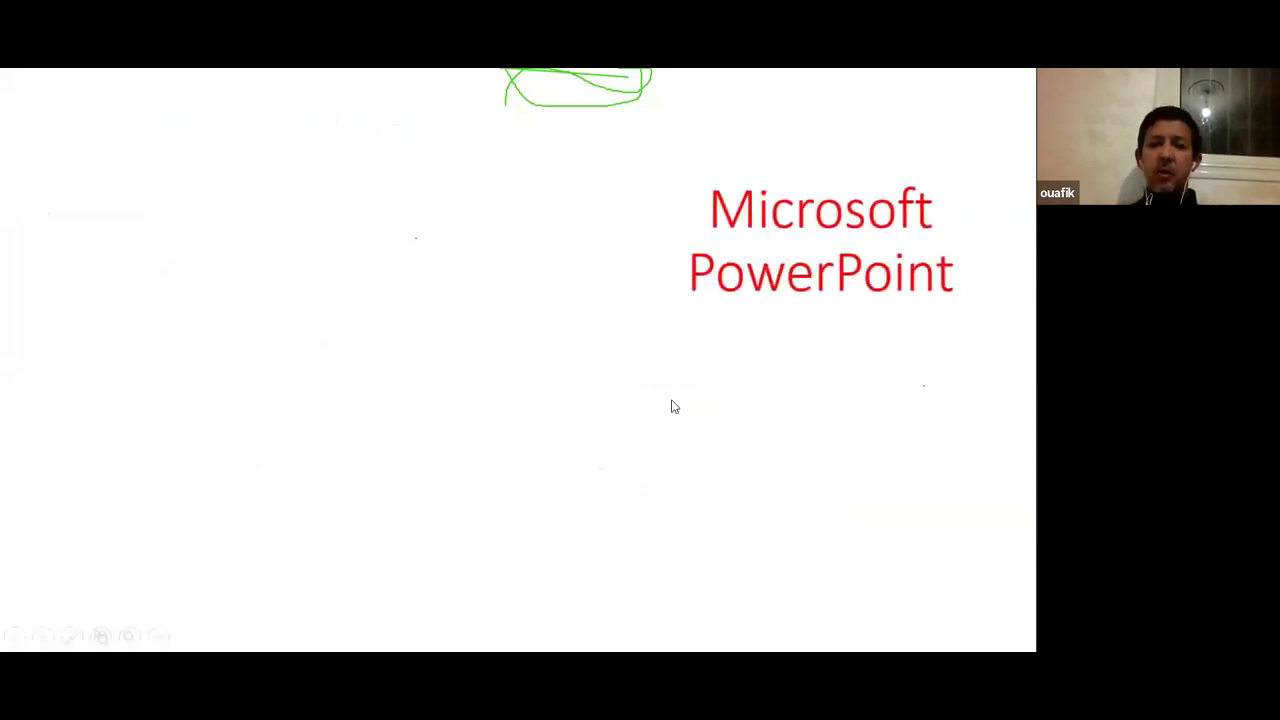
left_click(671, 406)
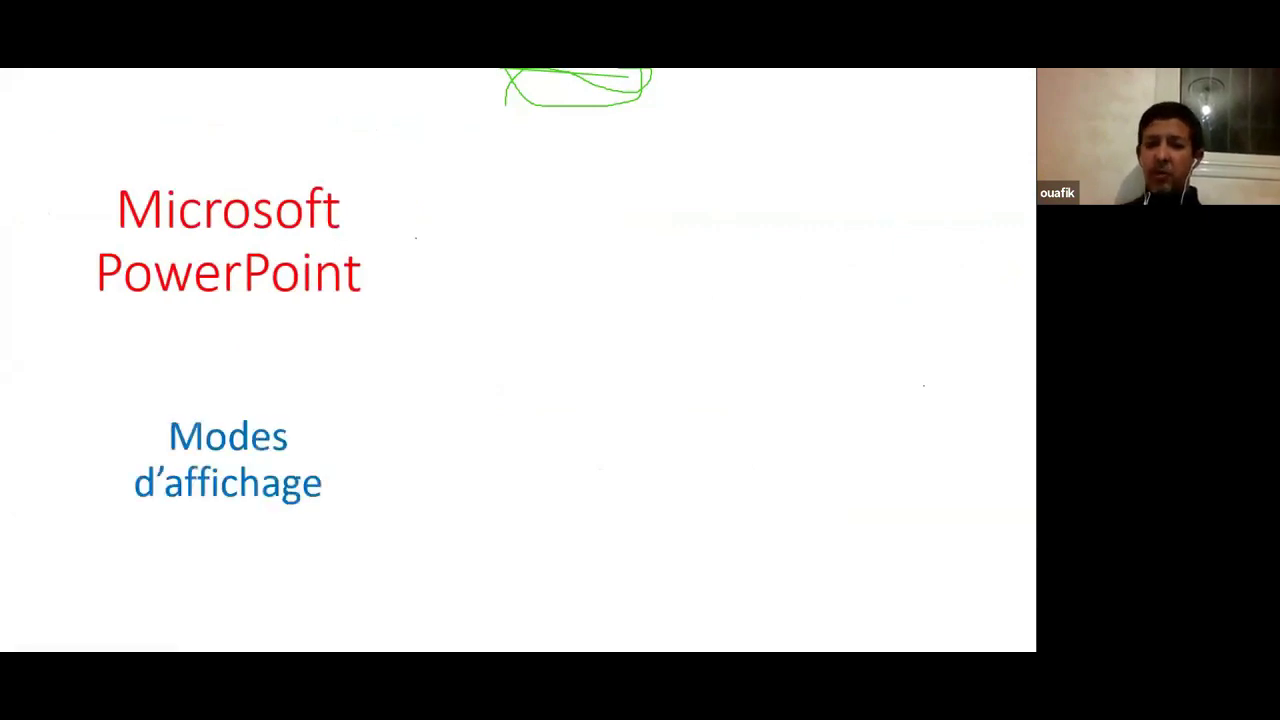
key("Escape")
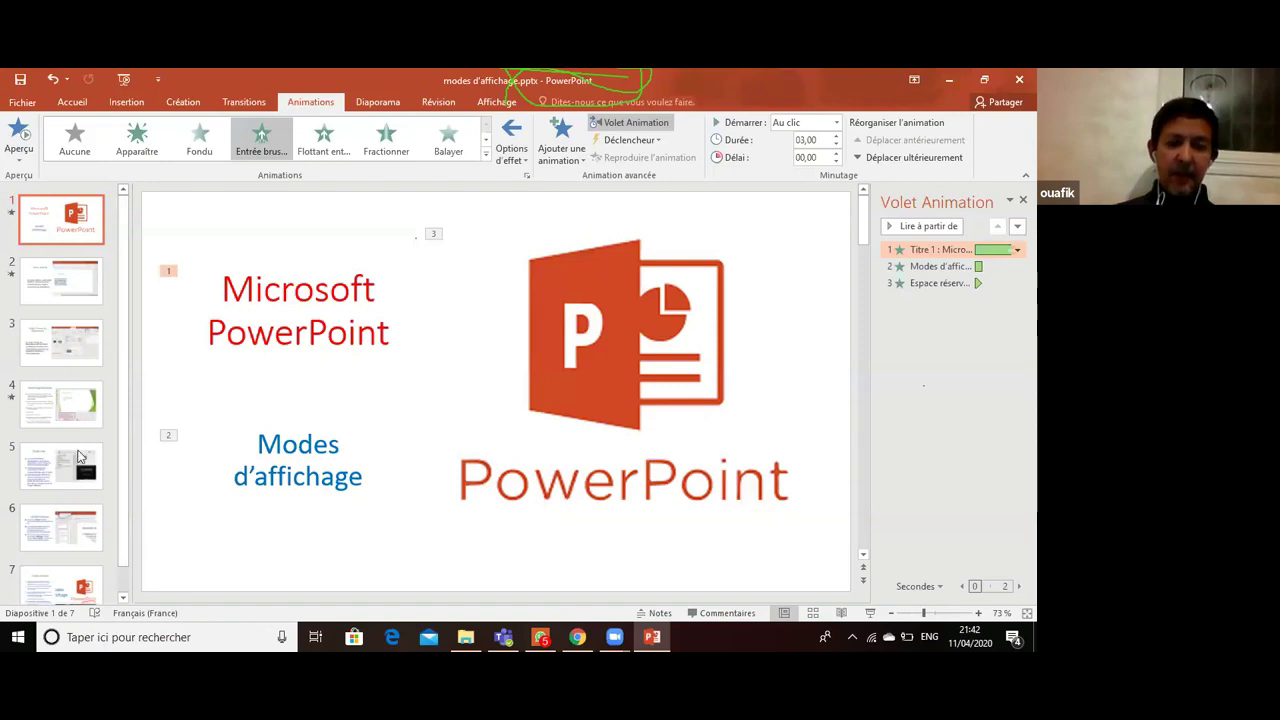
scroll(80, 455, "down", 1)
- On slide 4, give the bulleted text the Entrée brusque entrance effect
left_click(74, 387)
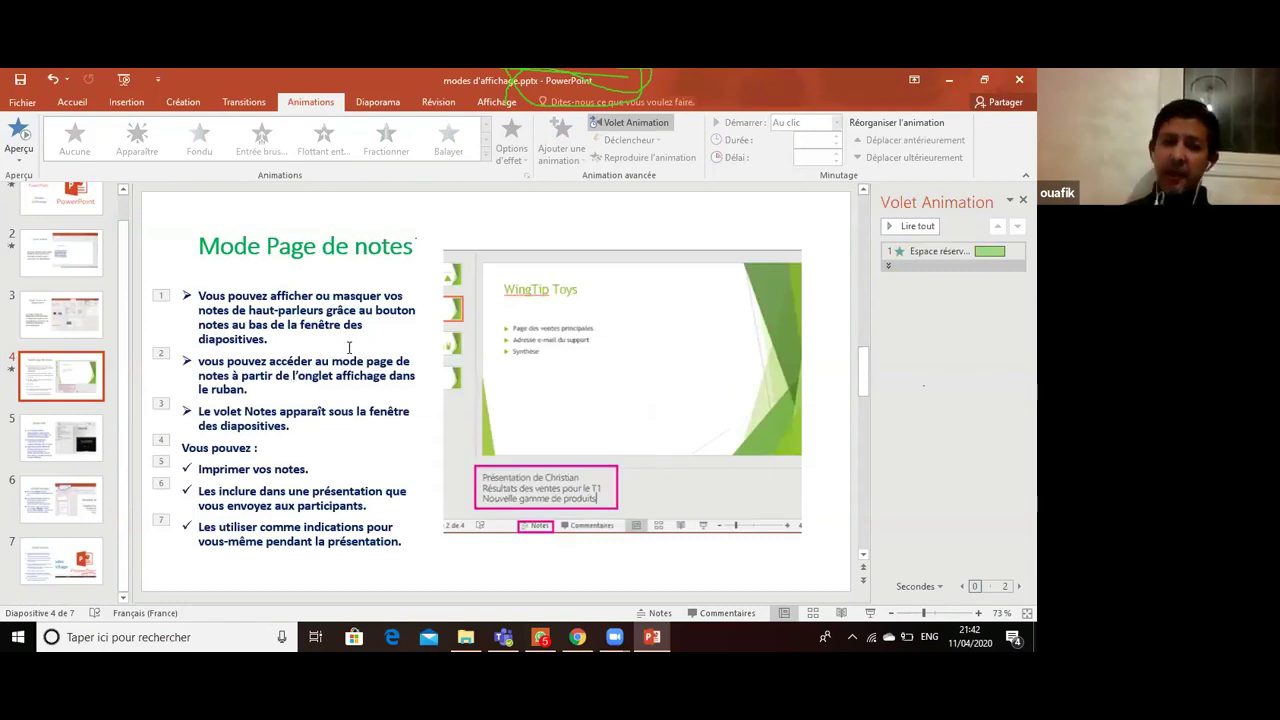
left_click(432, 283)
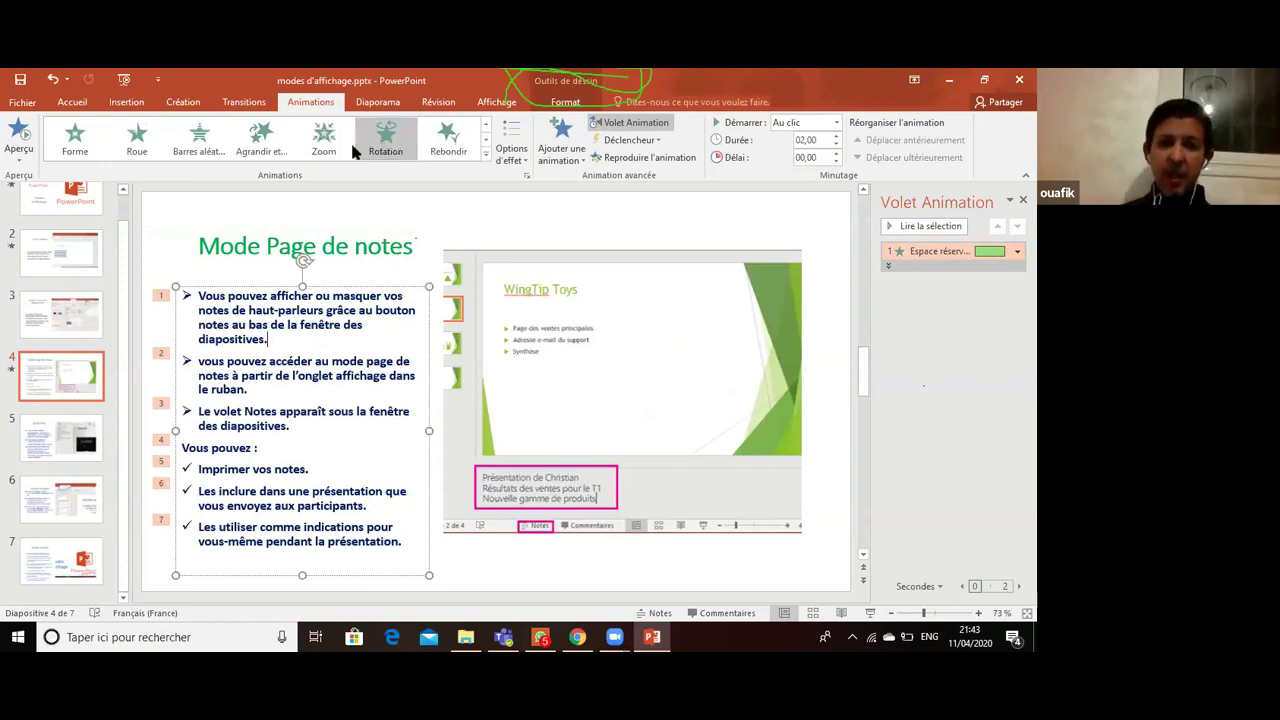
left_click(487, 156)
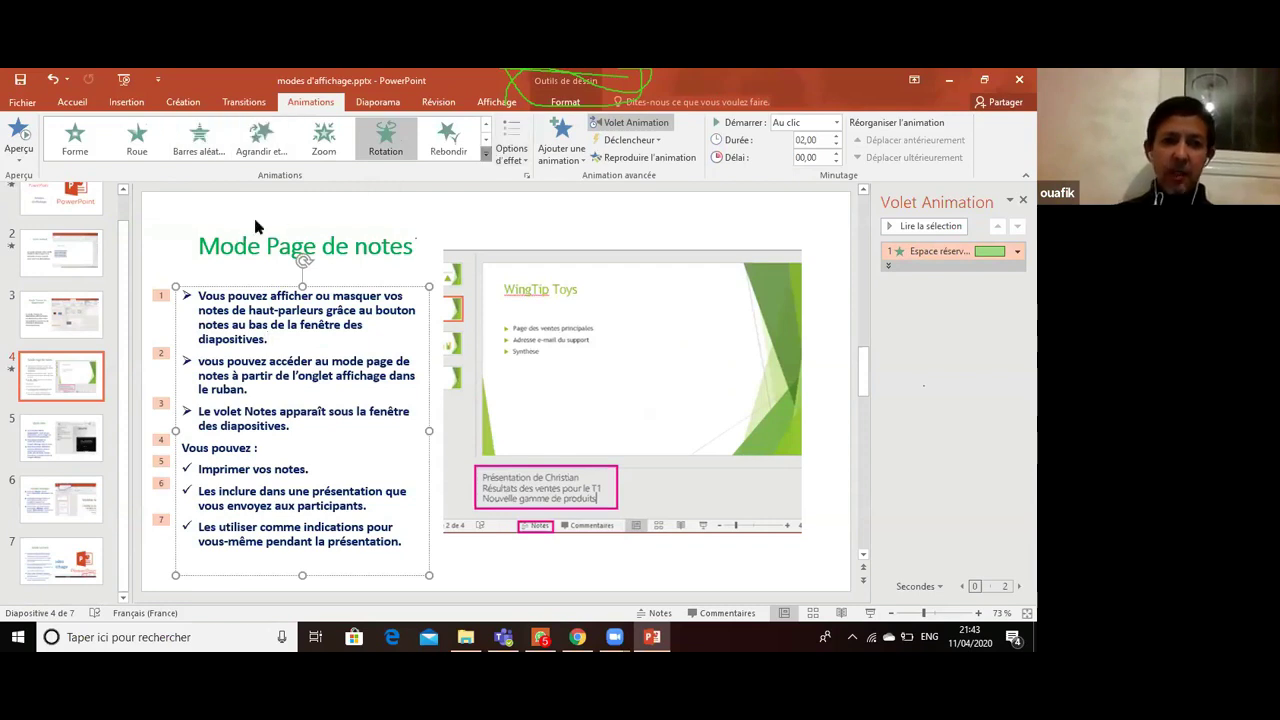
left_click(198, 214)
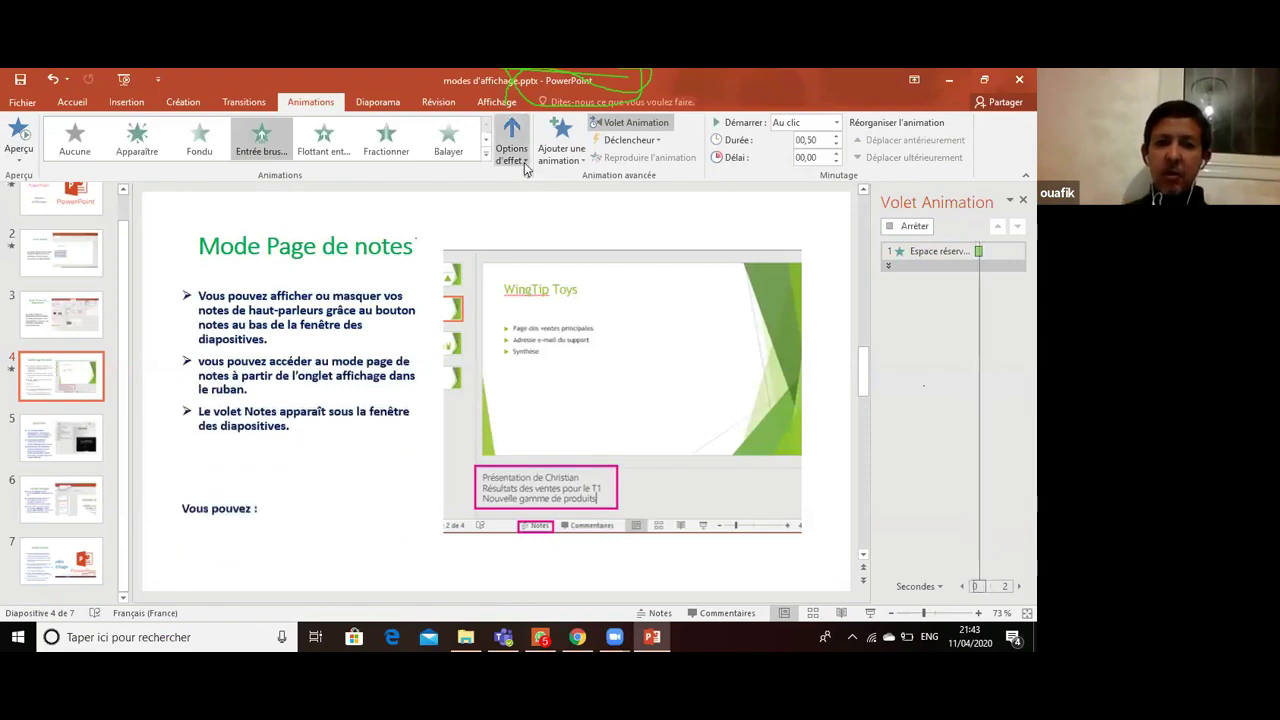
- Make the text fly in from the left as one object, then start the slide show
left_click(511, 142)
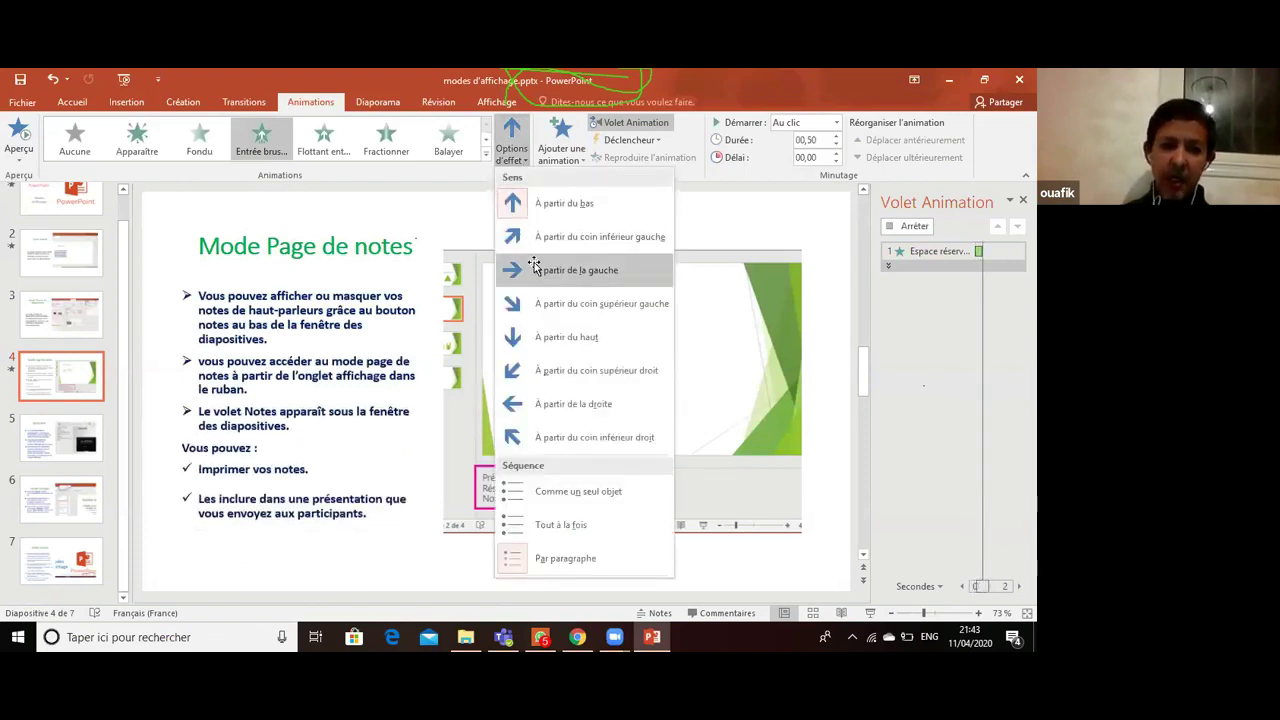
left_click(537, 270)
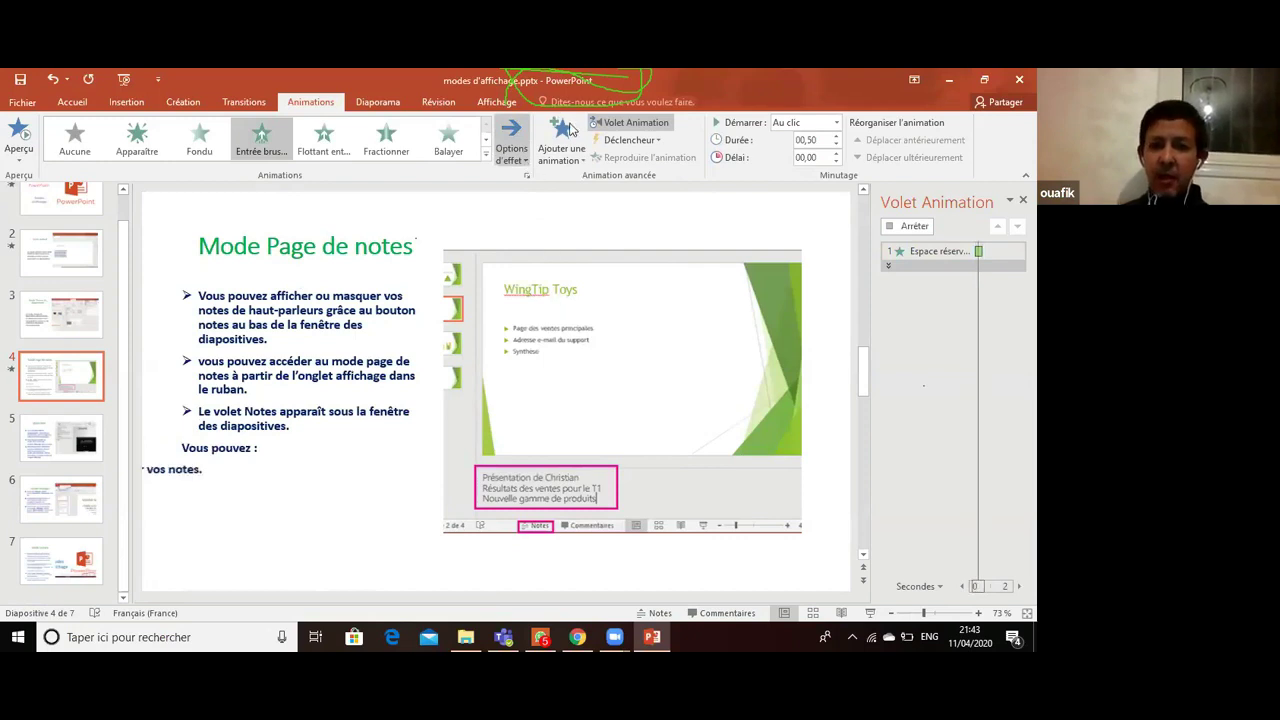
left_click(511, 140)
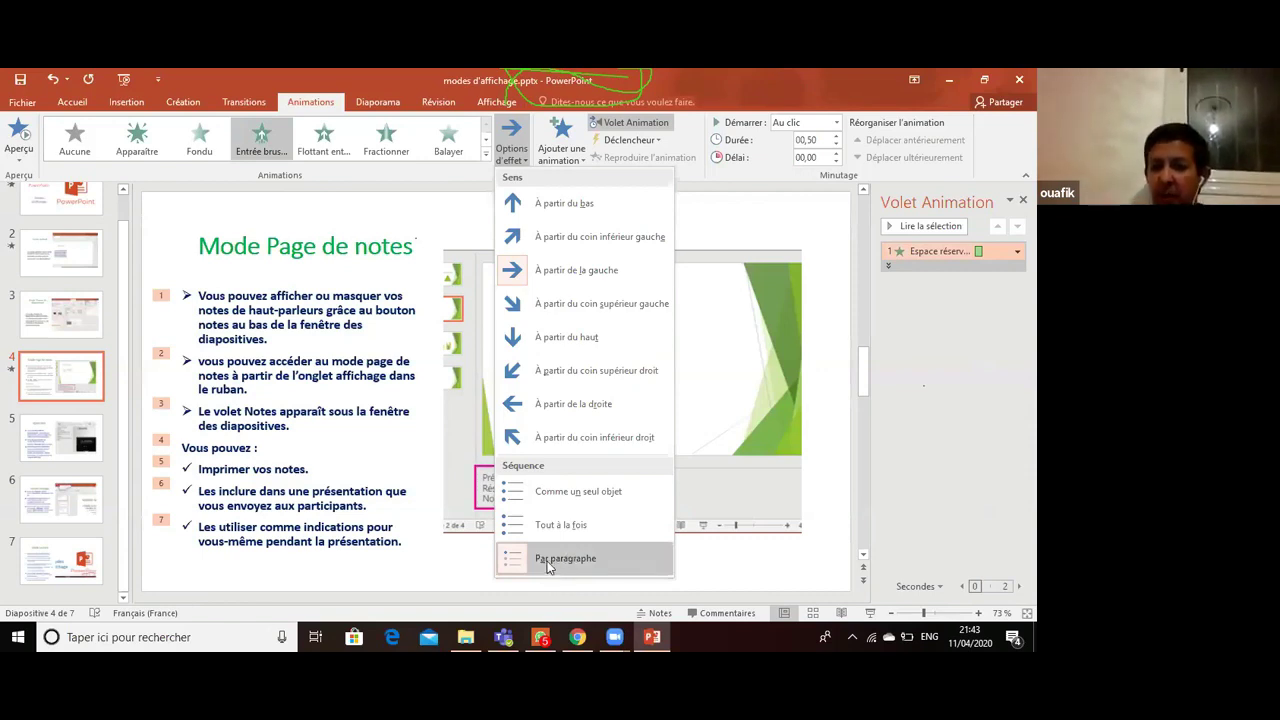
left_click(575, 492)
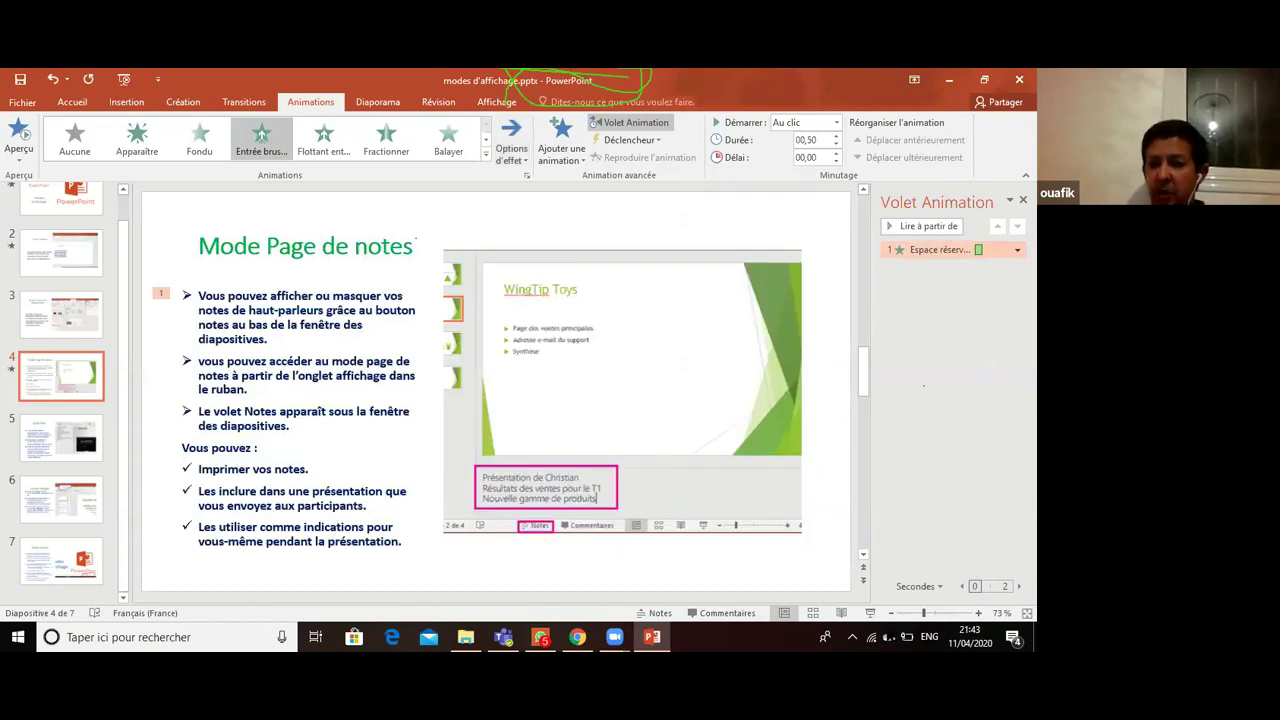
left_click(870, 614)
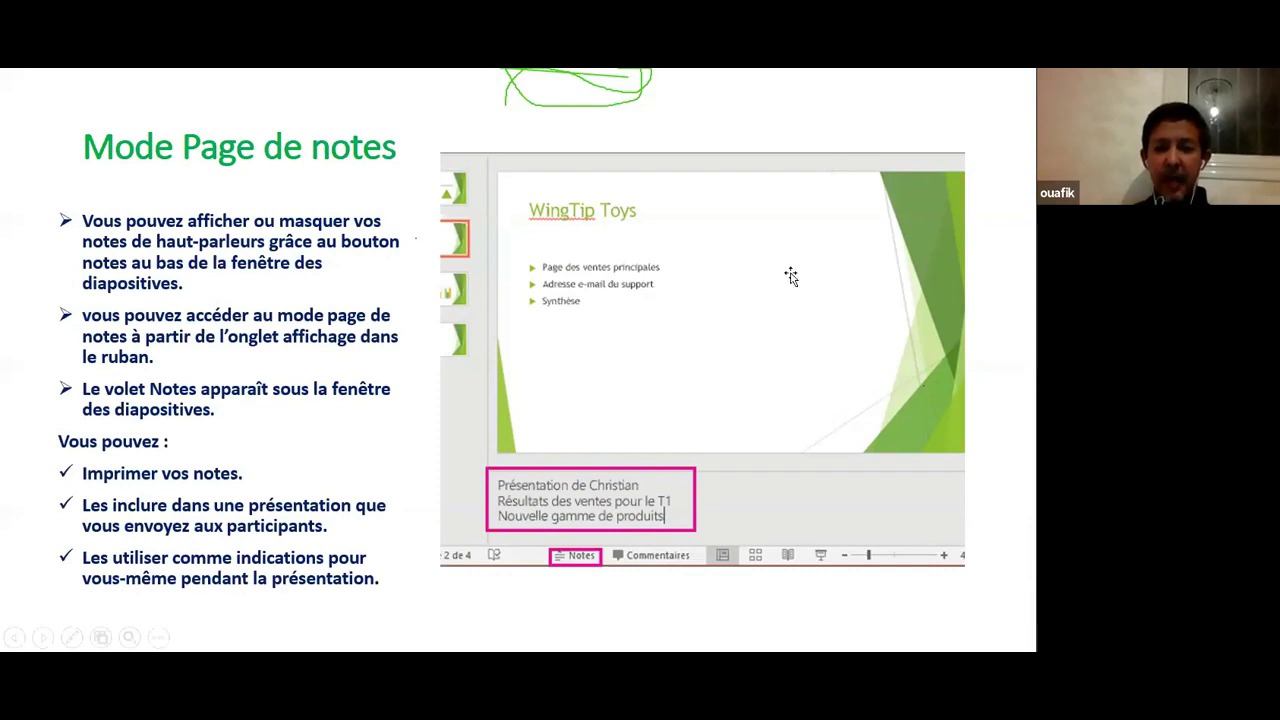
- Set the bulleted text's effect option to Tout à la fois
key("Escape")
left_click(233, 291)
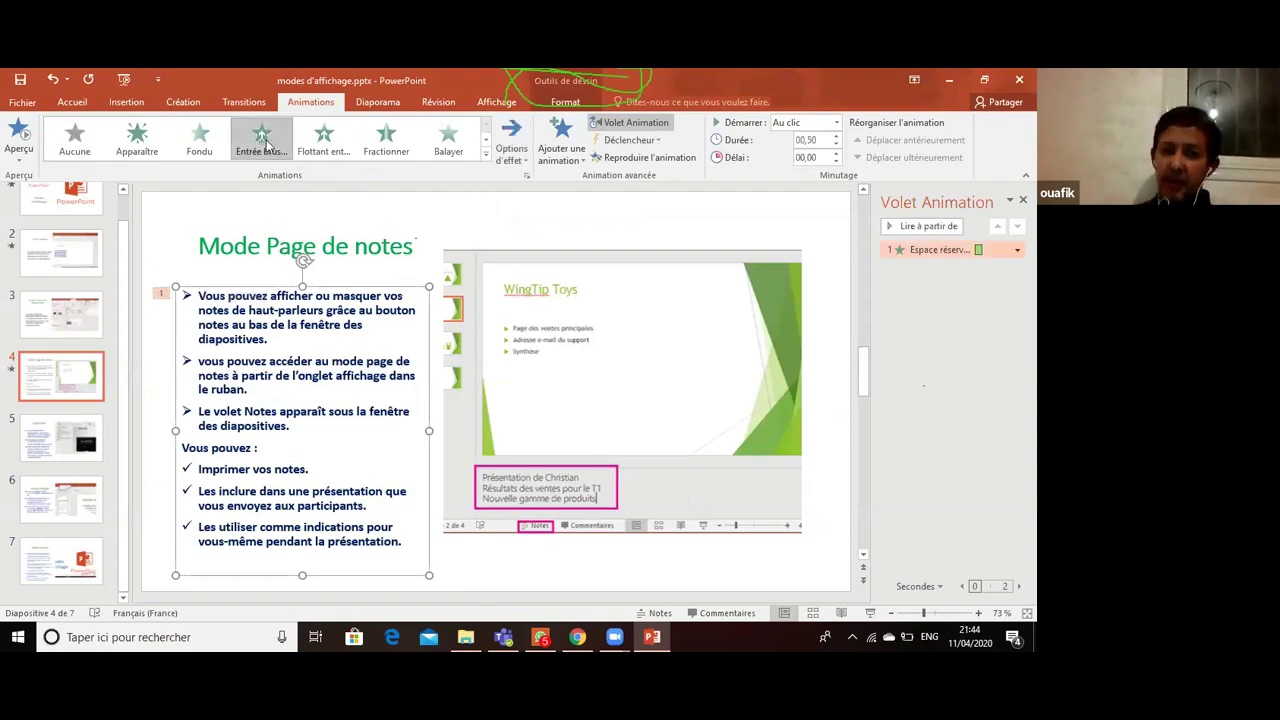
left_click(511, 150)
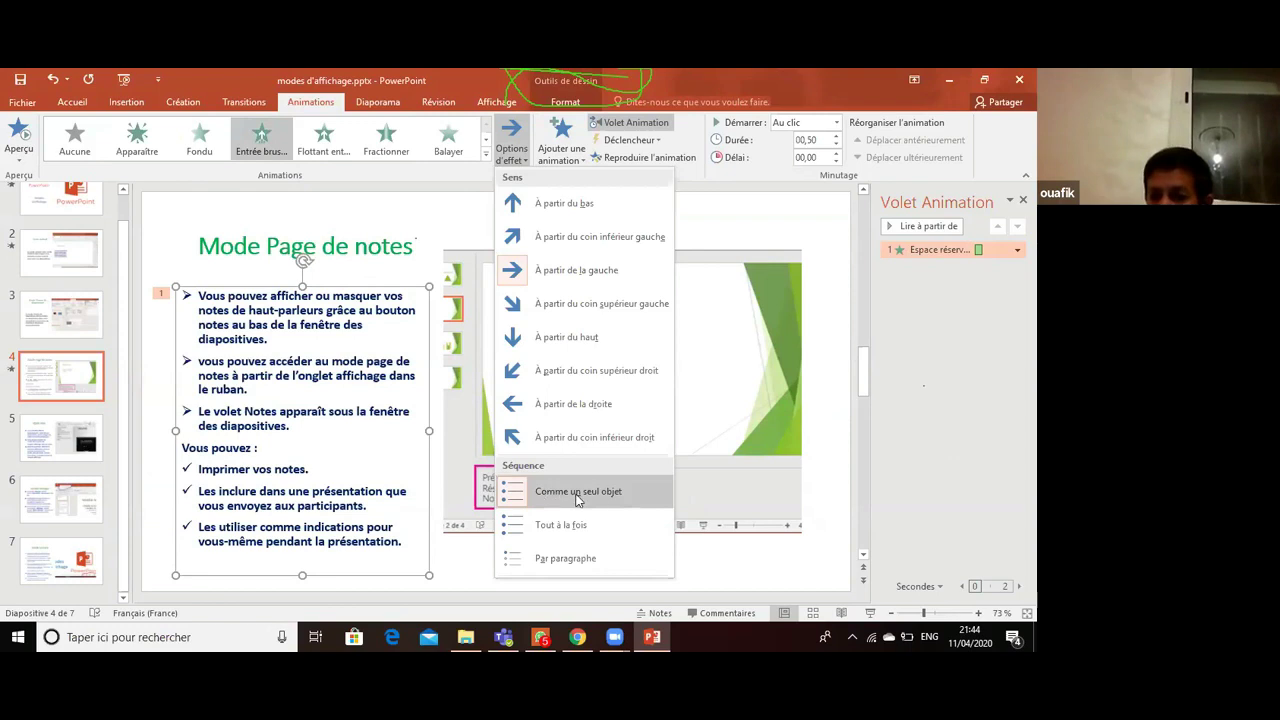
left_click(574, 526)
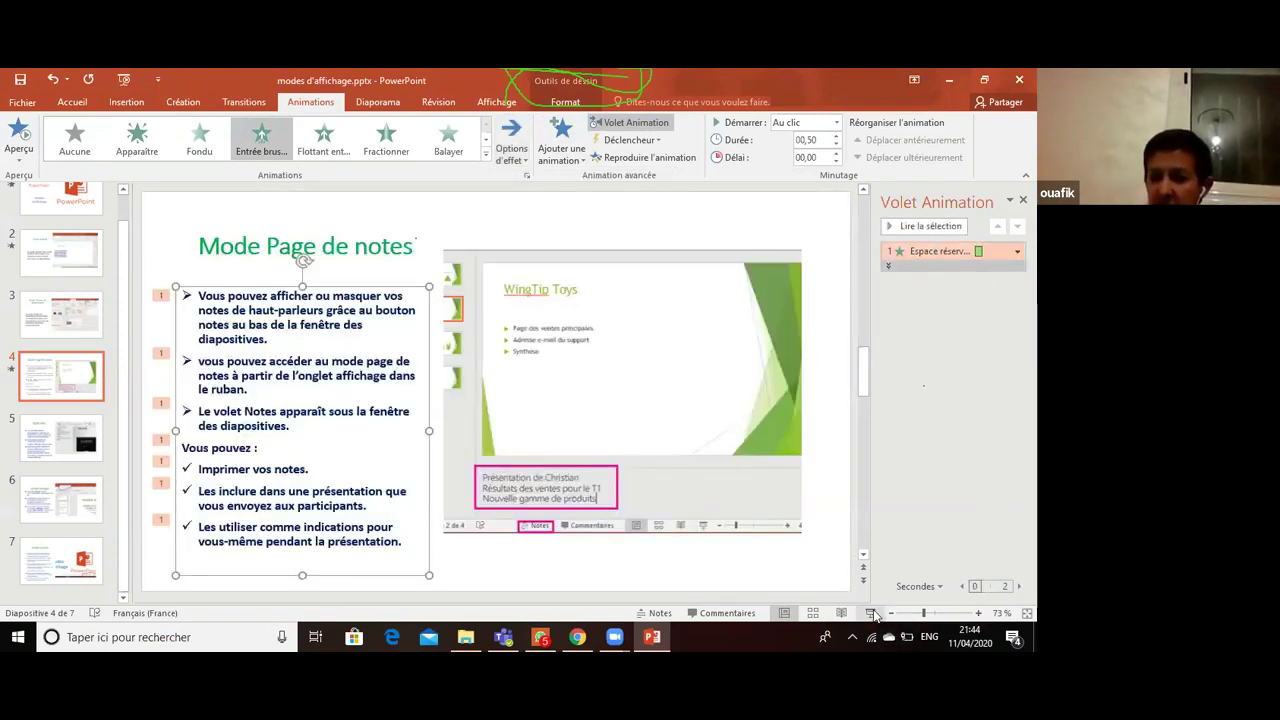
- Play the all-at-once fly-in from slide 4 in the slide show
key("shift+F5")
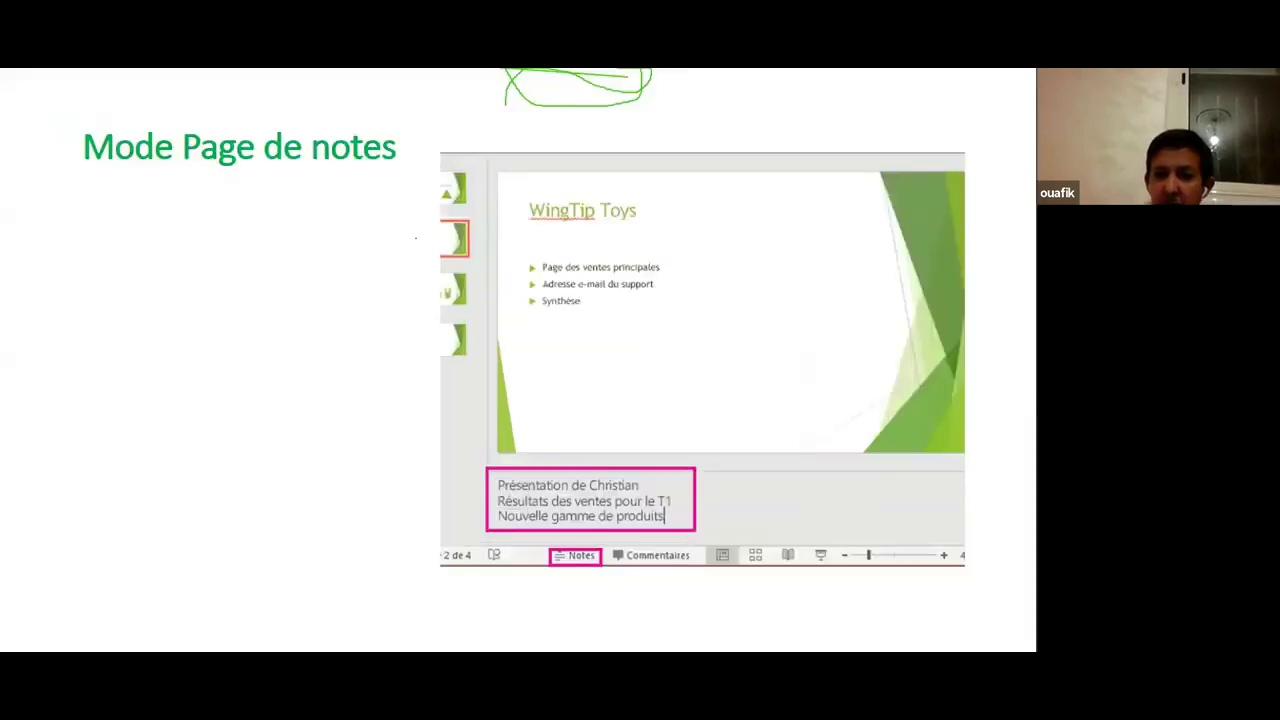
left_click(546, 371)
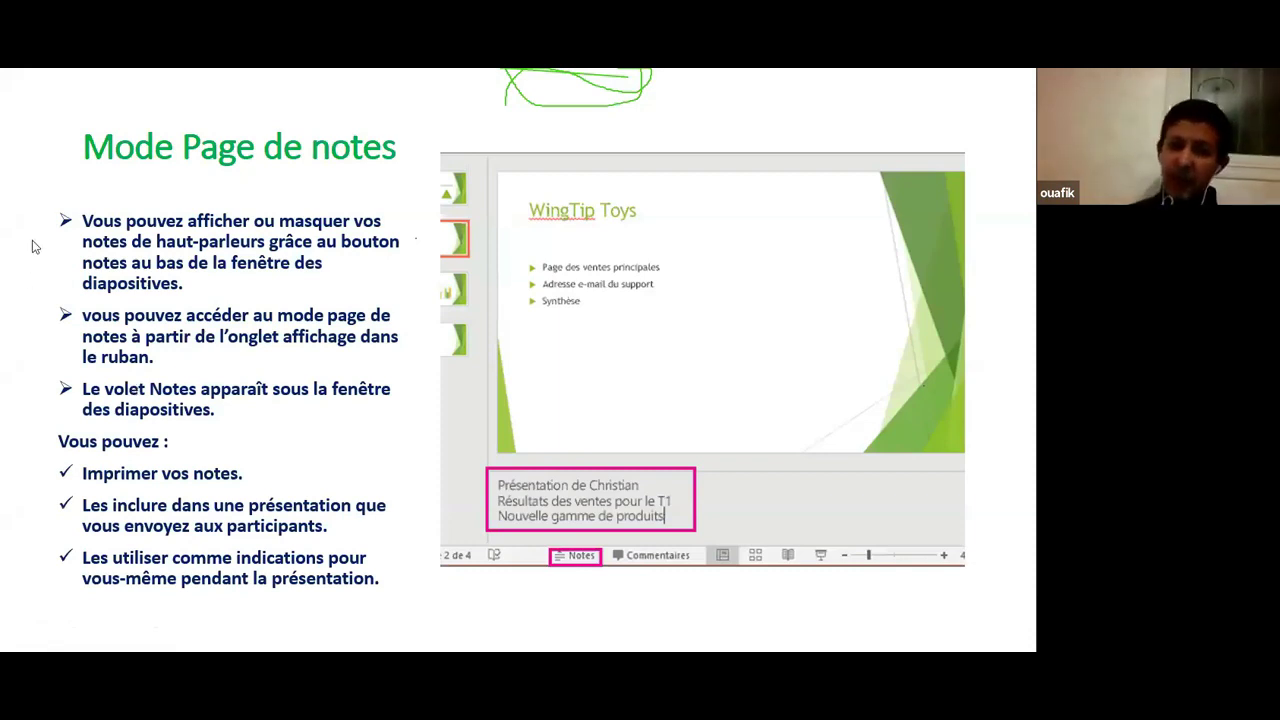
key("Escape")
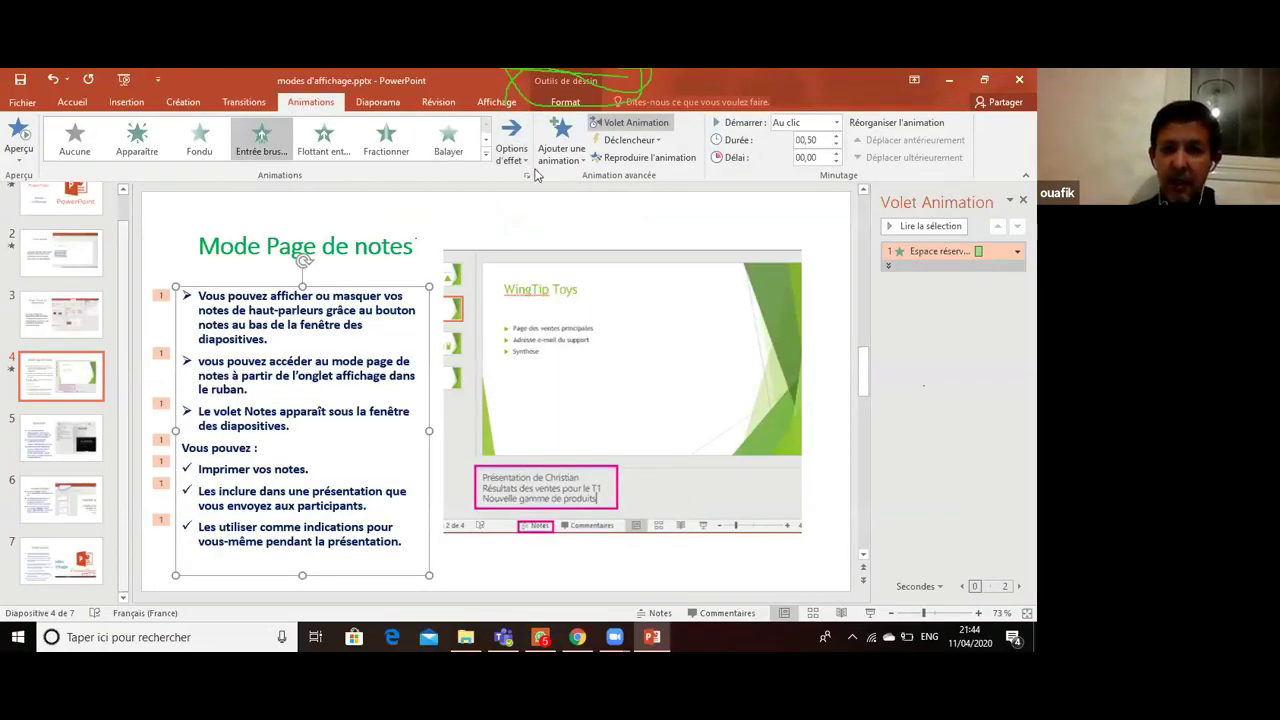
- Switch the text to enter Par paragraphe and step through the bullets in the slide show
left_click(527, 160)
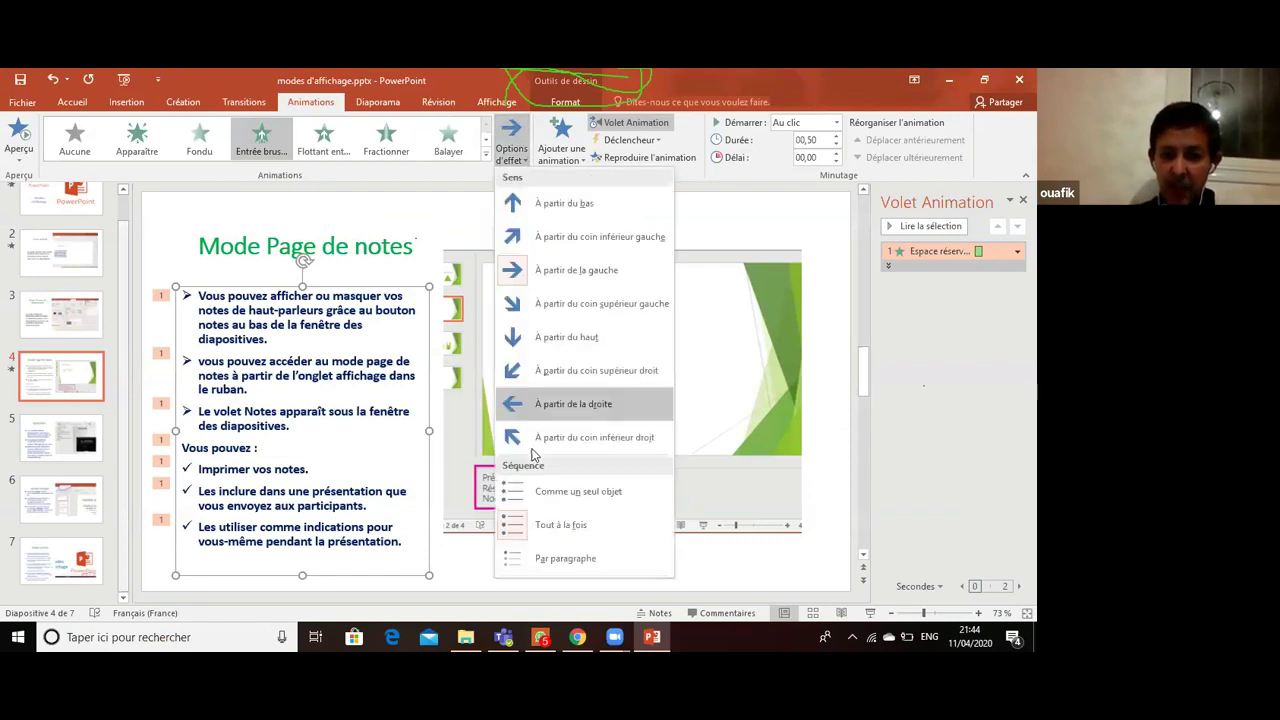
left_click(522, 560)
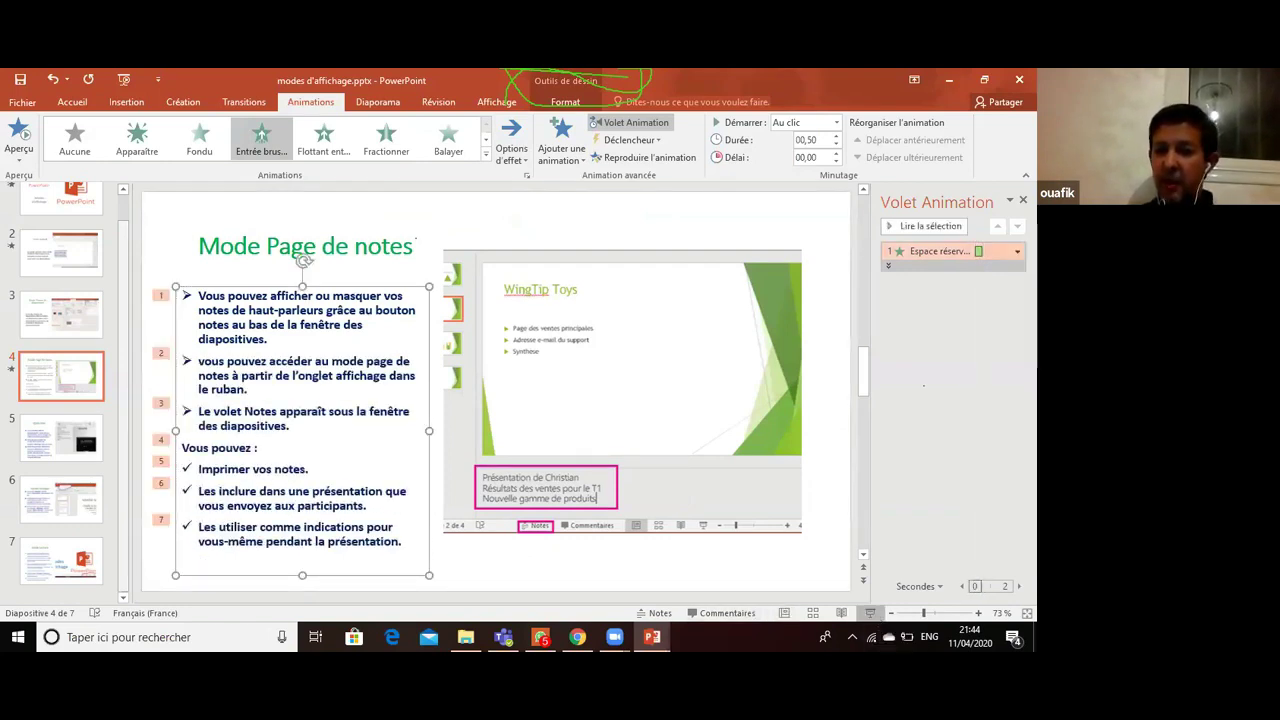
key("shift+F5")
left_click(280, 257)
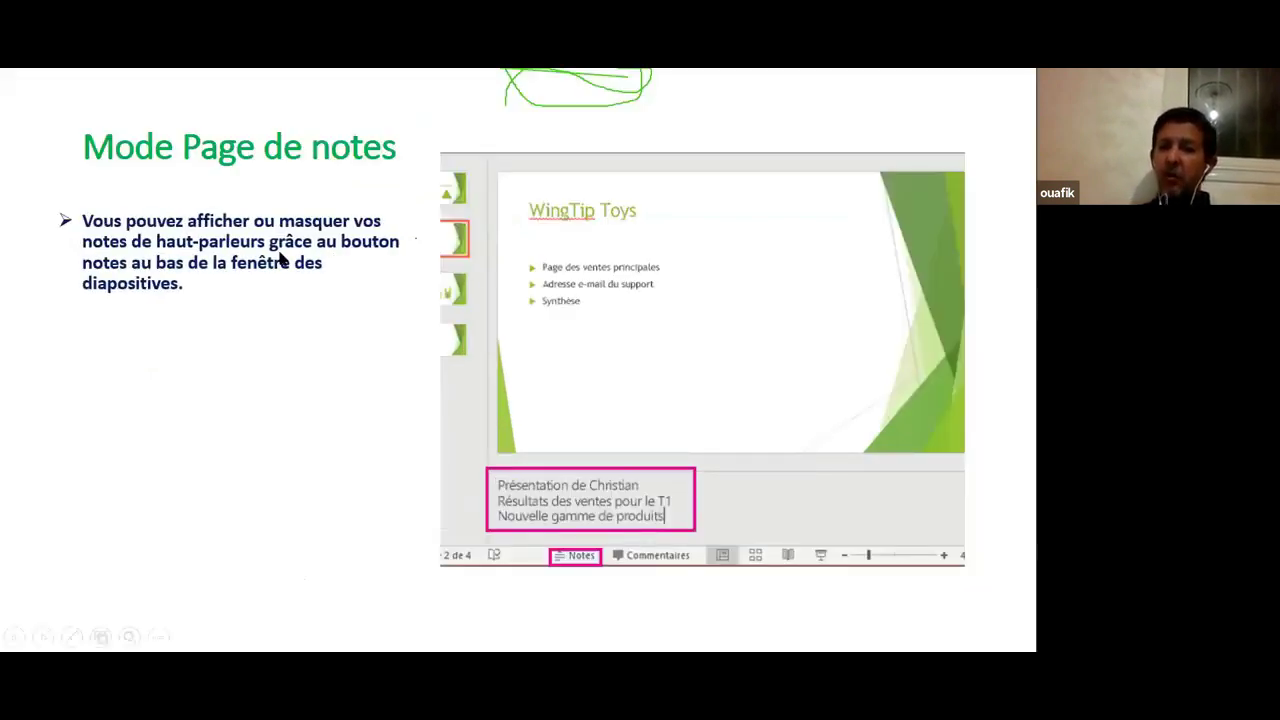
left_click(280, 257)
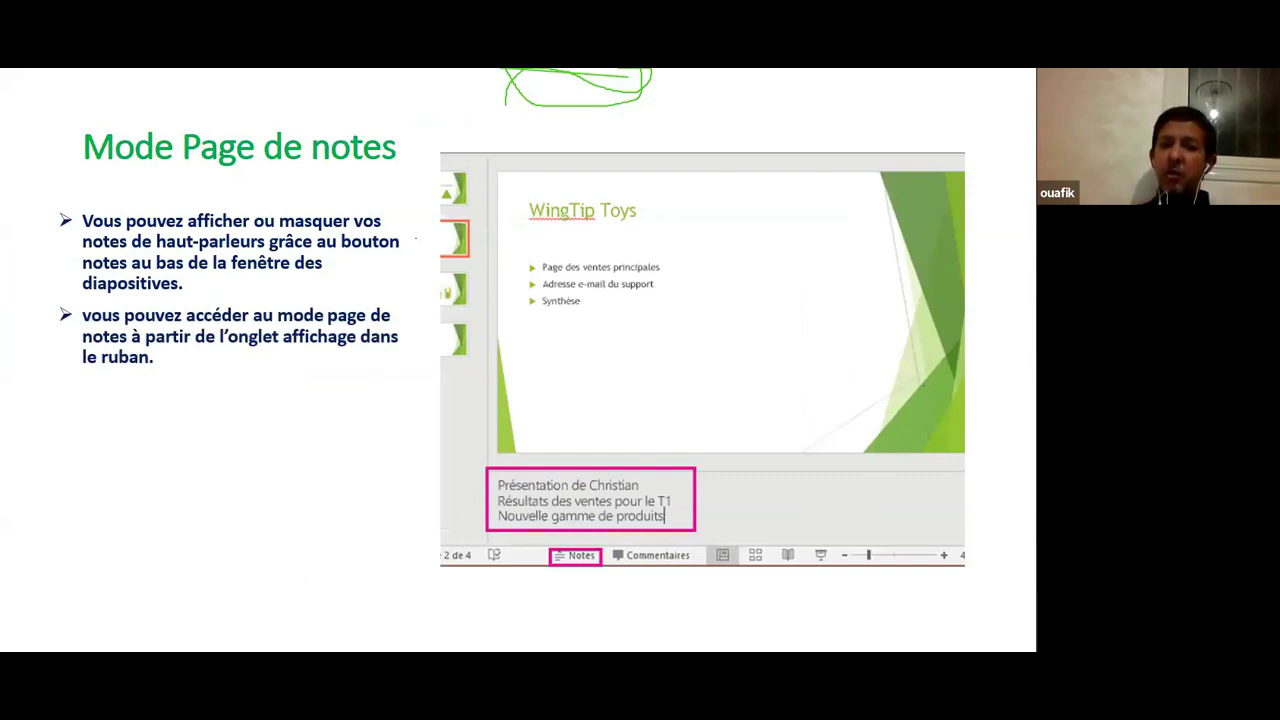
left_click(280, 257)
key("Right")
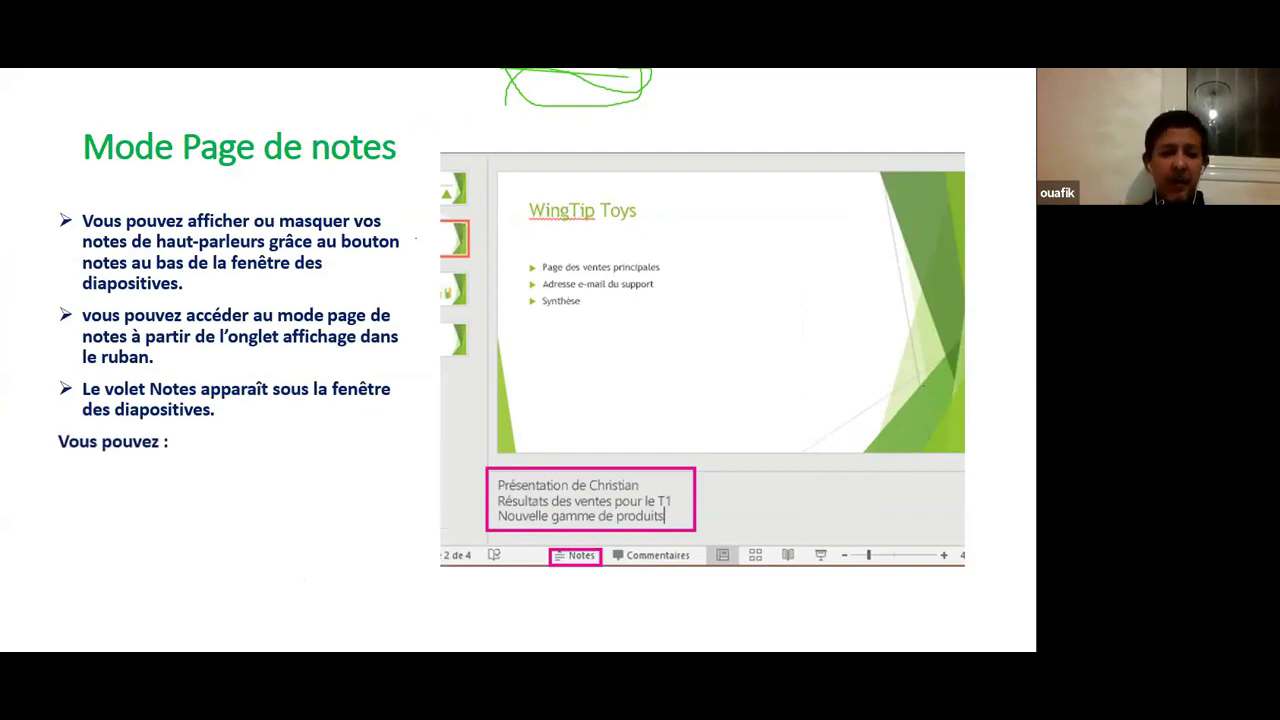
key("Right")
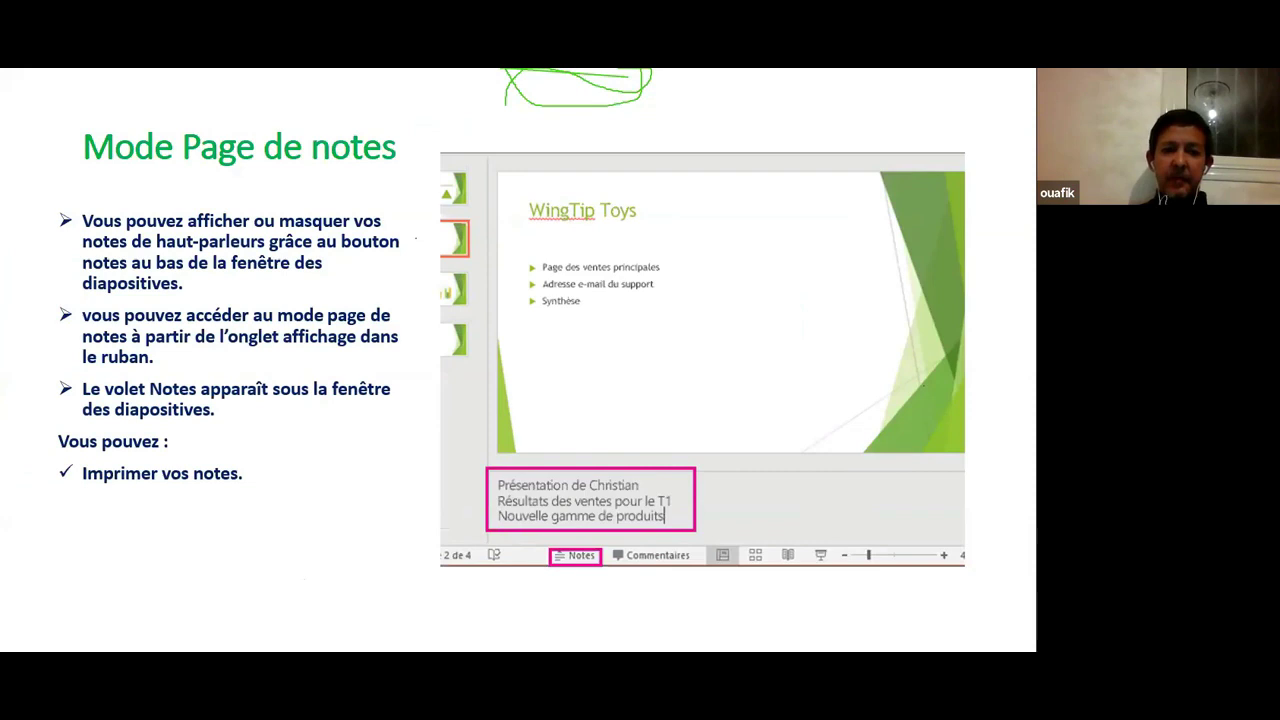
key("Right")
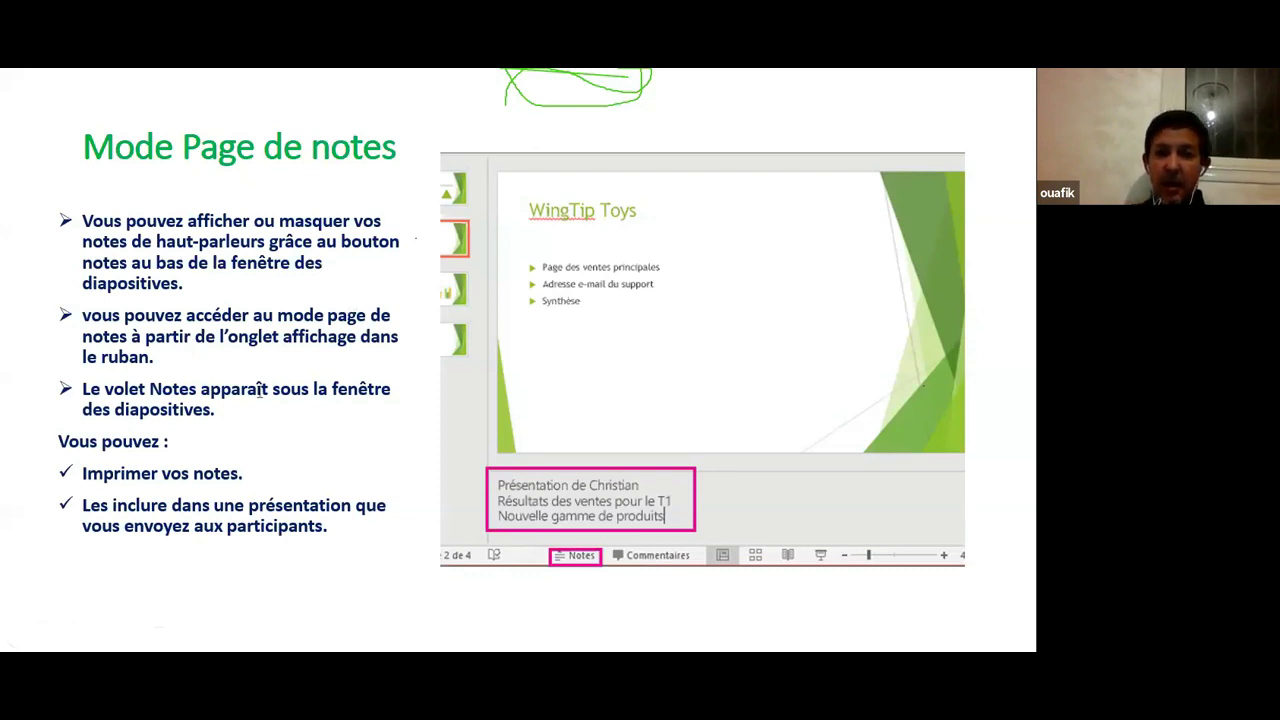
- Leave the slide show and raise the animation duration to 02,75
key("Escape")
left_click(836, 136)
left_click(836, 136)
left_click(836, 136)
left_click(836, 136)
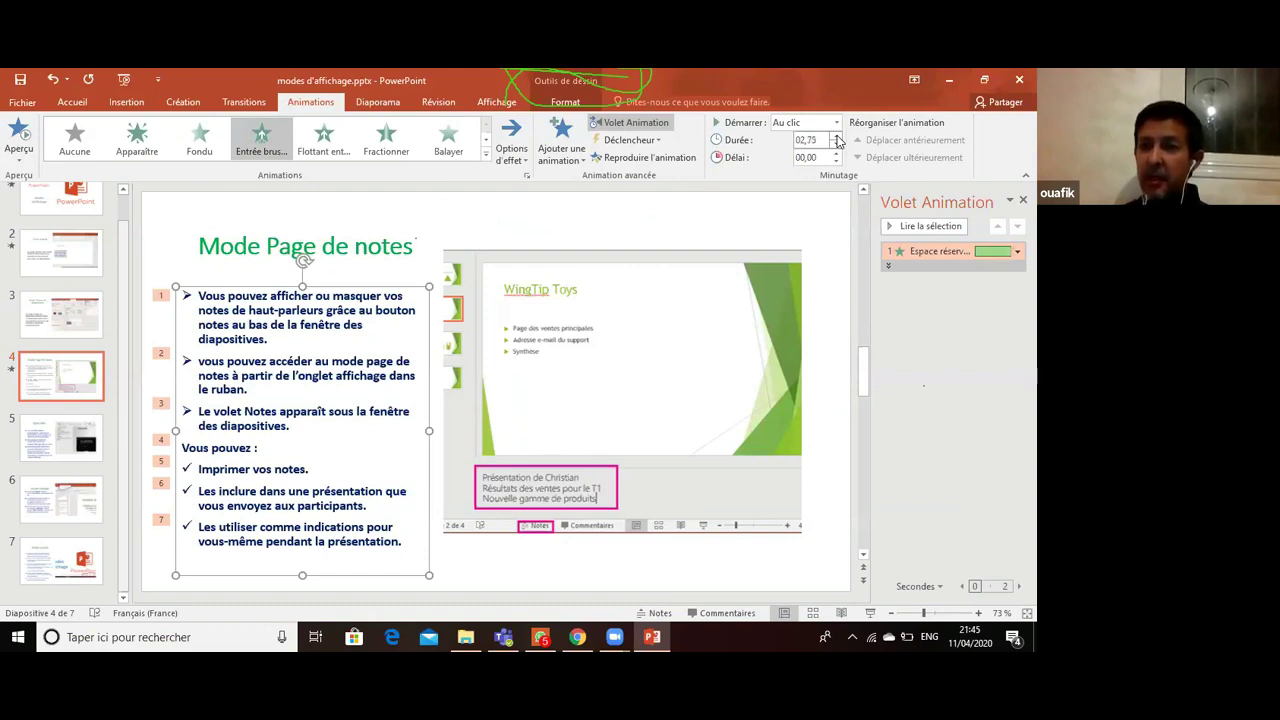
- Raise the duration to 03,00 and check the paragraph timing in the slide show
left_click(836, 136)
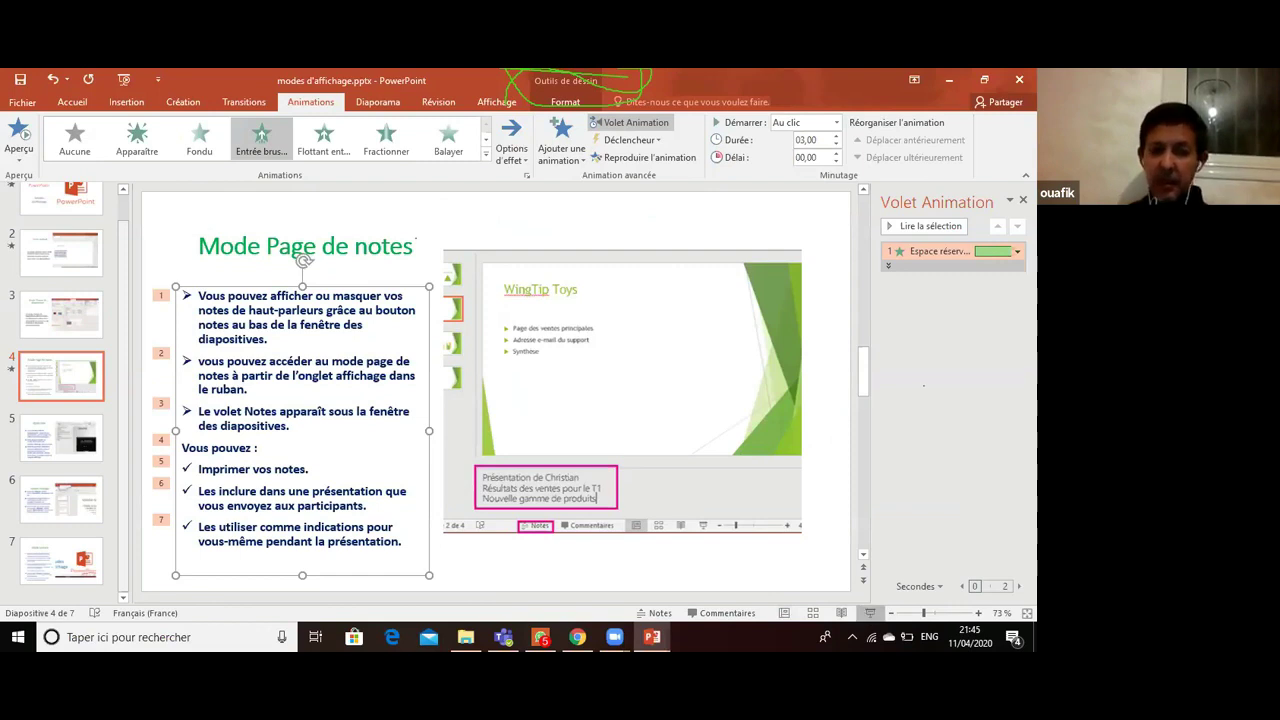
left_click(870, 613)
left_click(381, 326)
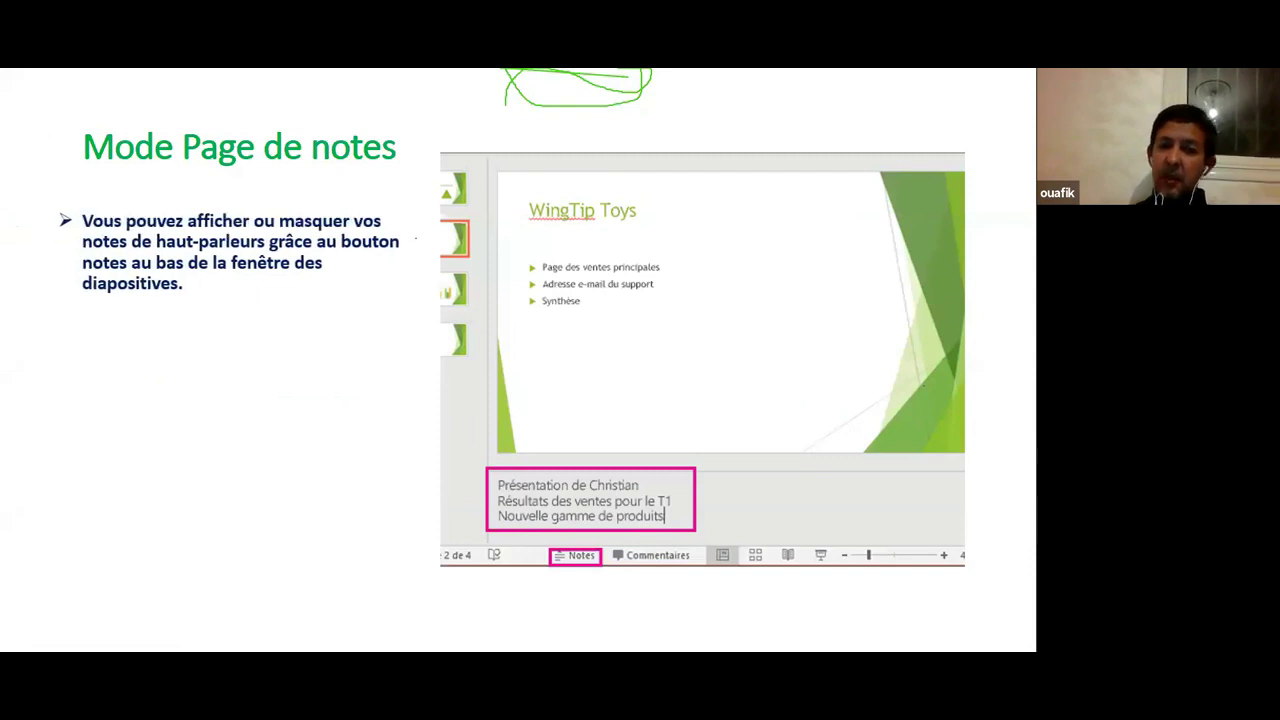
key("Right")
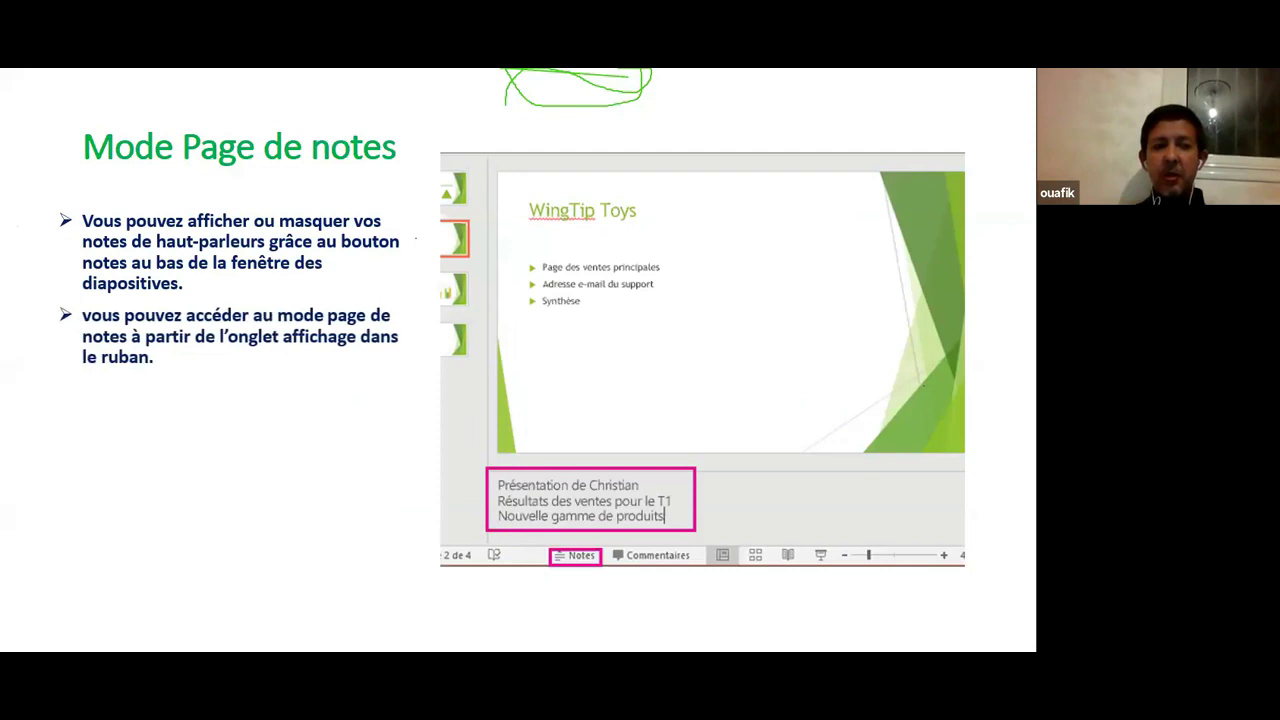
left_click(305, 427)
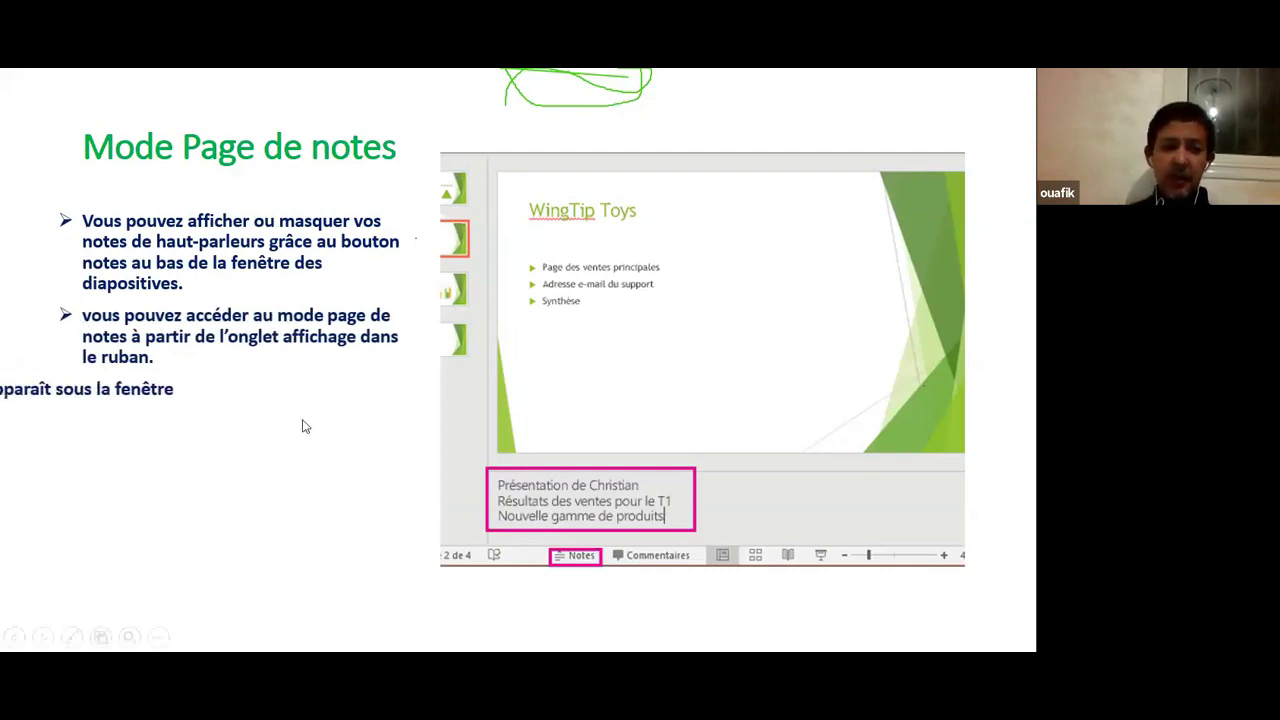
- Back in editing view, select the title 'Mode Page de notes'
key("Escape")
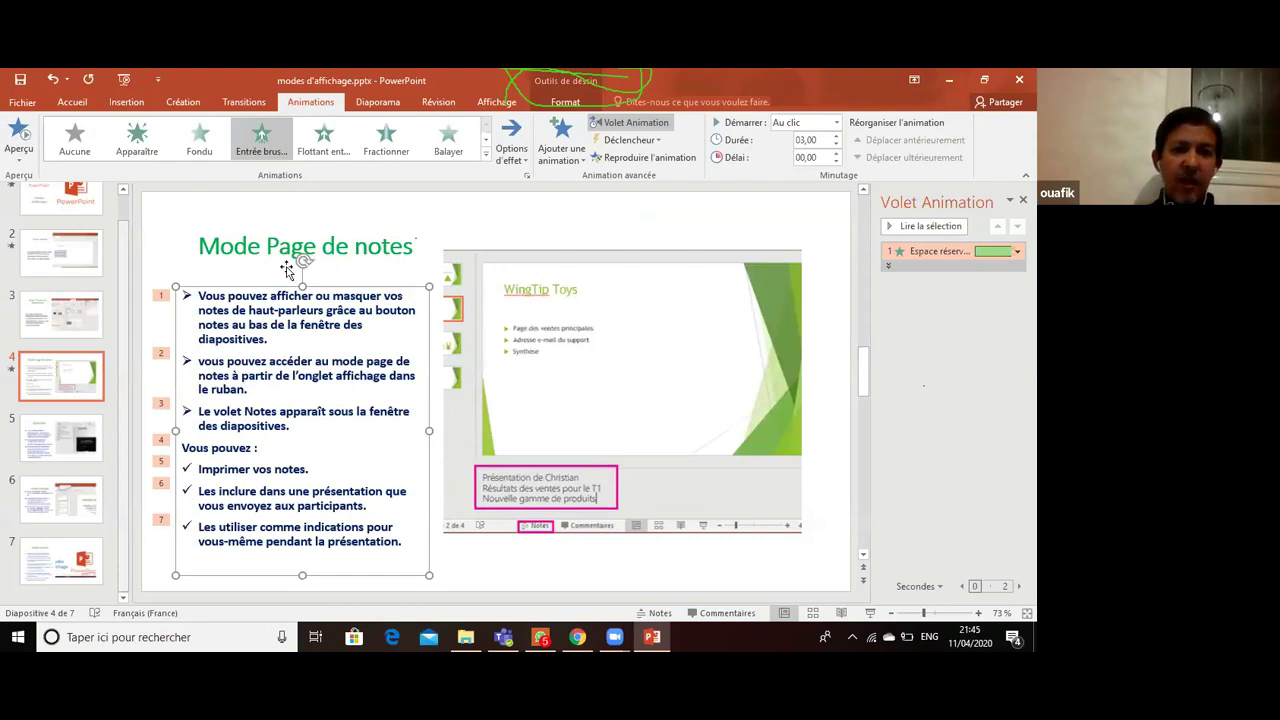
left_click(280, 265)
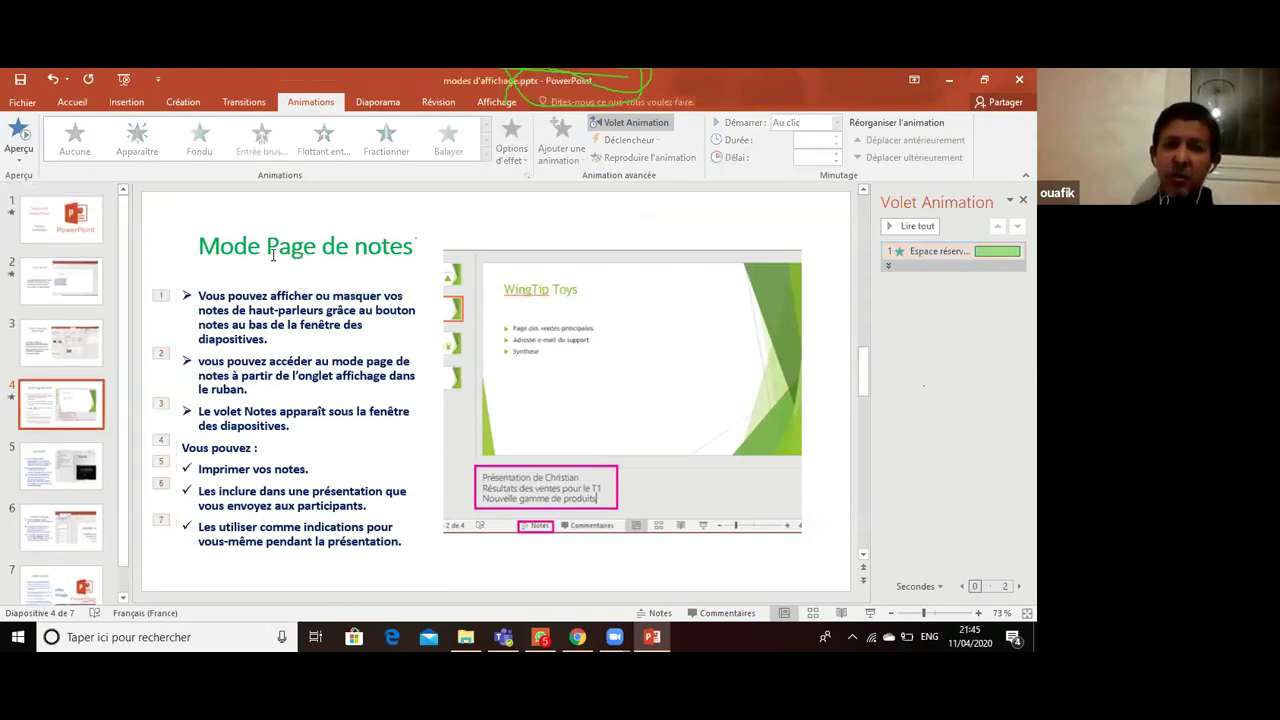
left_click(341, 207)
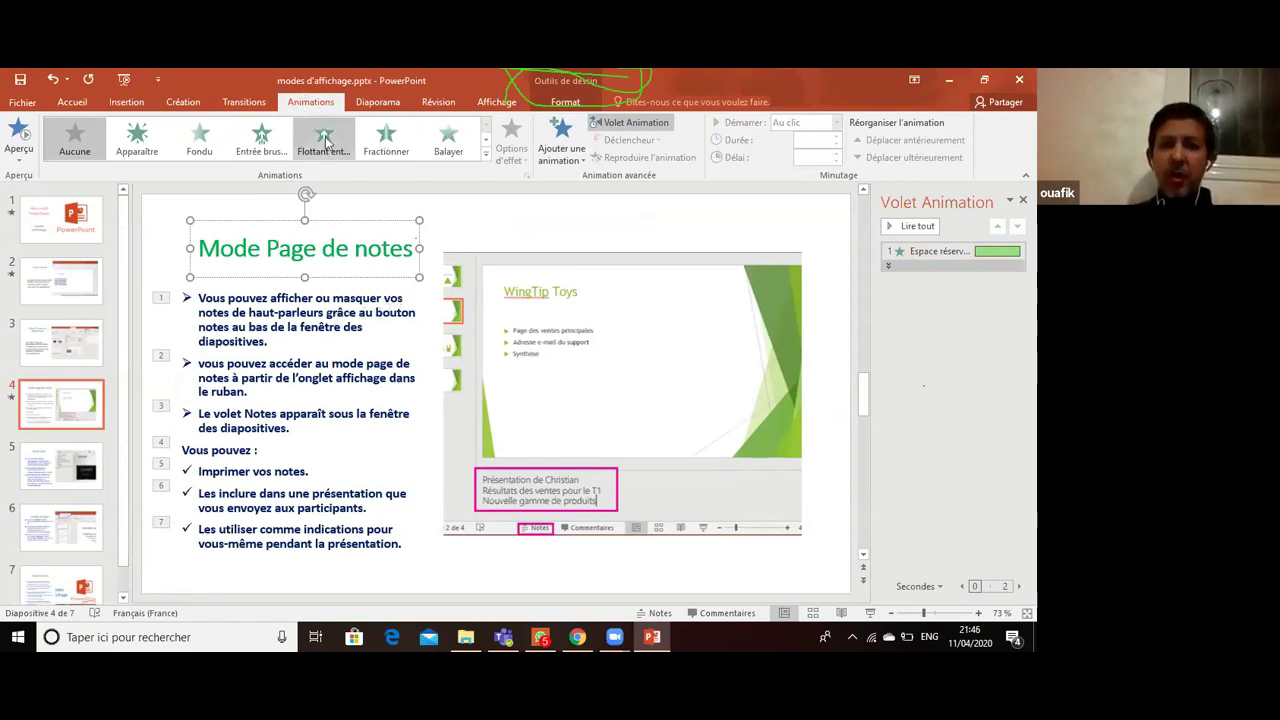
left_click(440, 146)
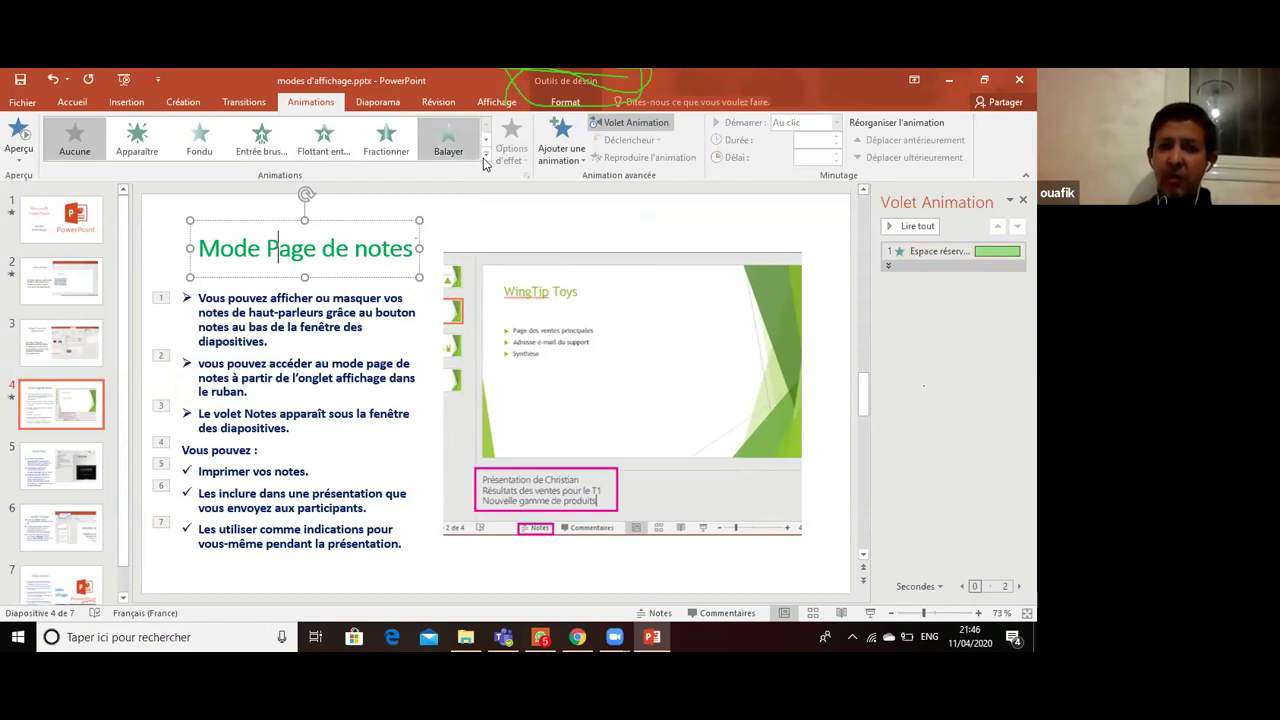
left_click(486, 153)
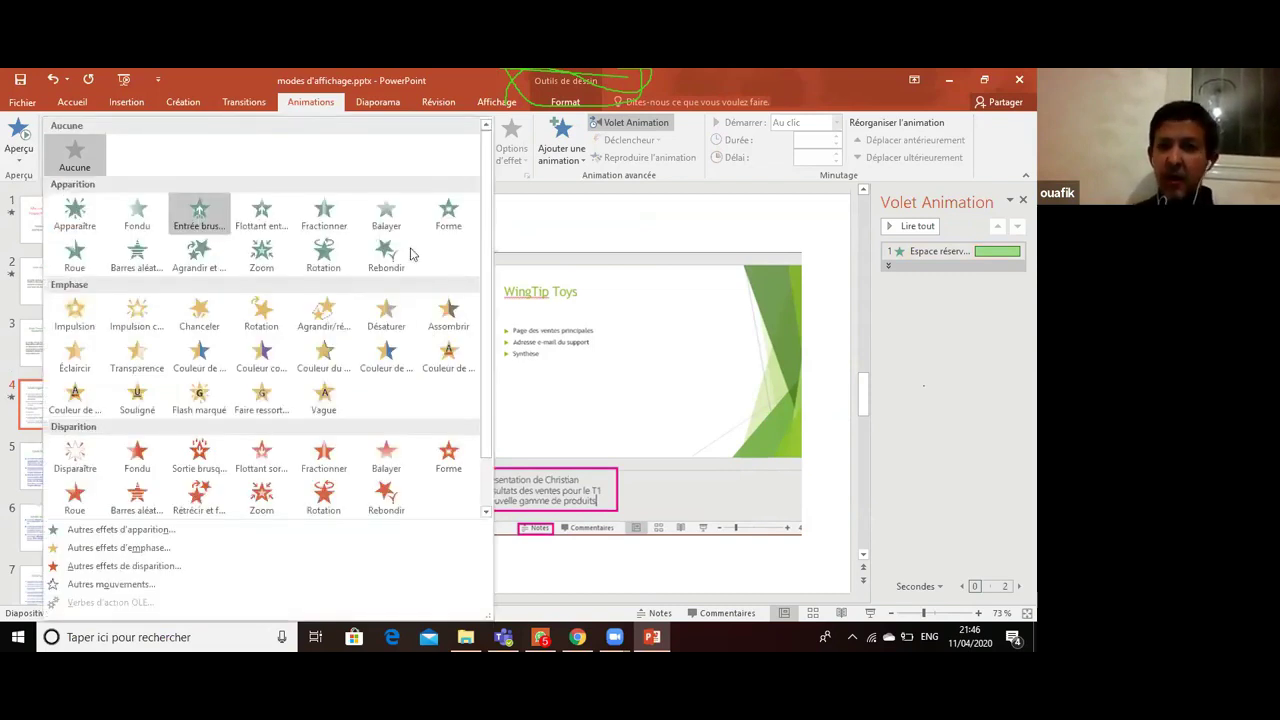
left_click(576, 347)
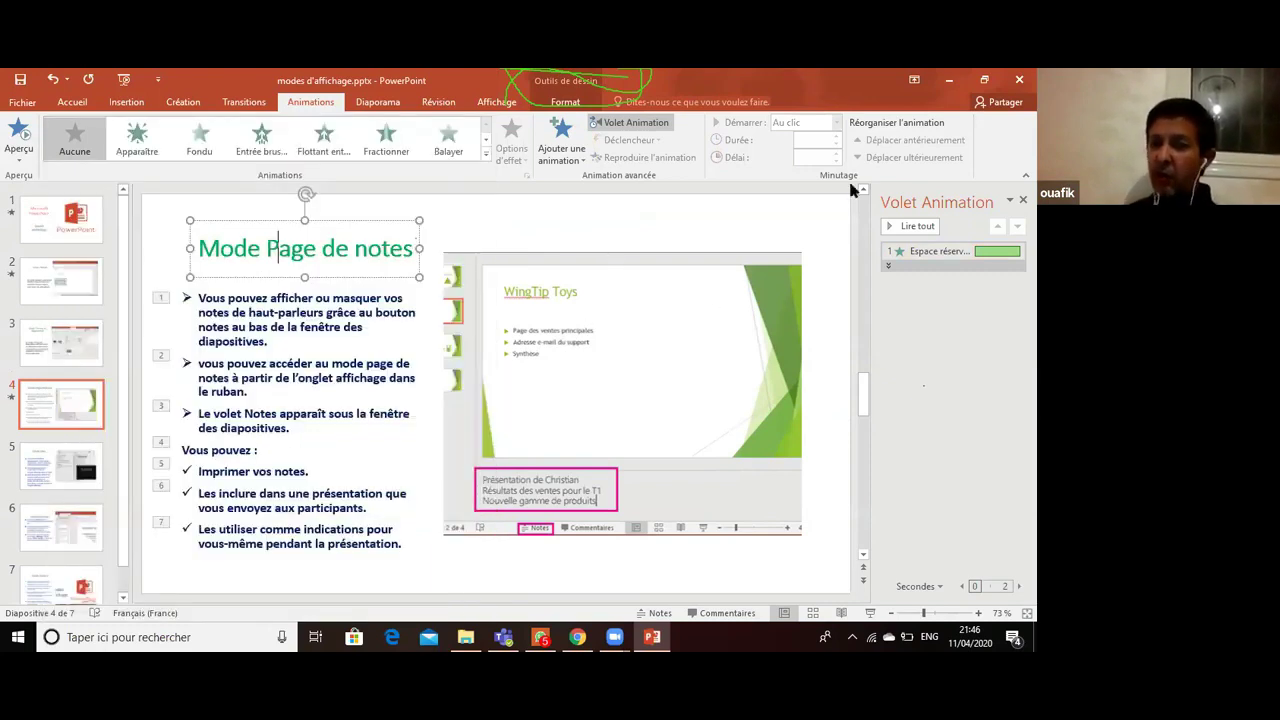
left_click(740, 256)
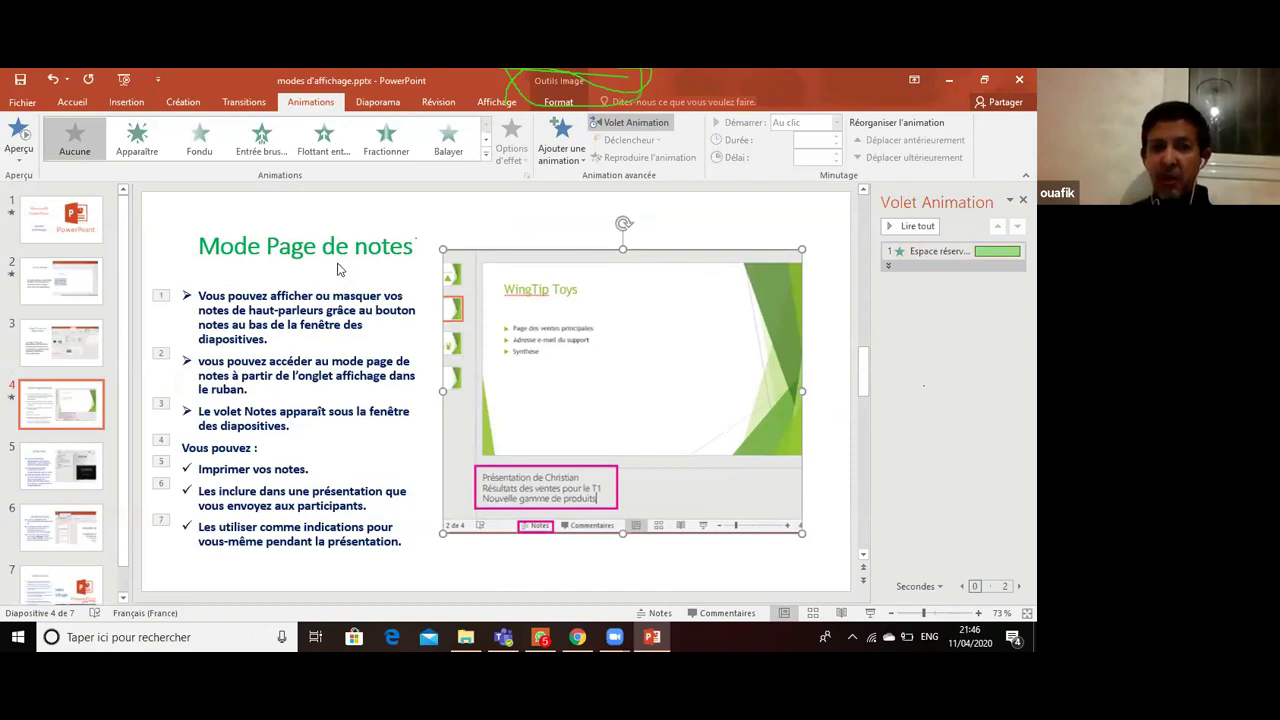
key("Escape")
left_click(300, 318)
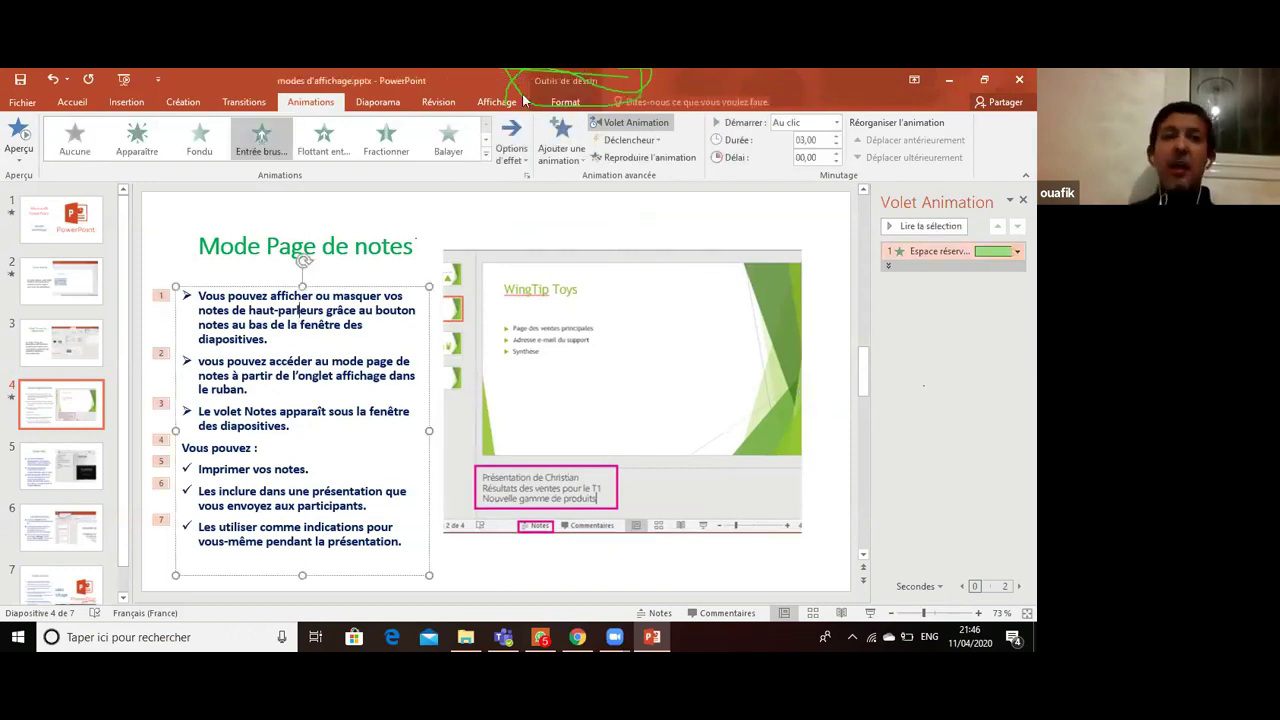
- Make slide 4's bulleted text fly in from the right and preview it
left_click(527, 163)
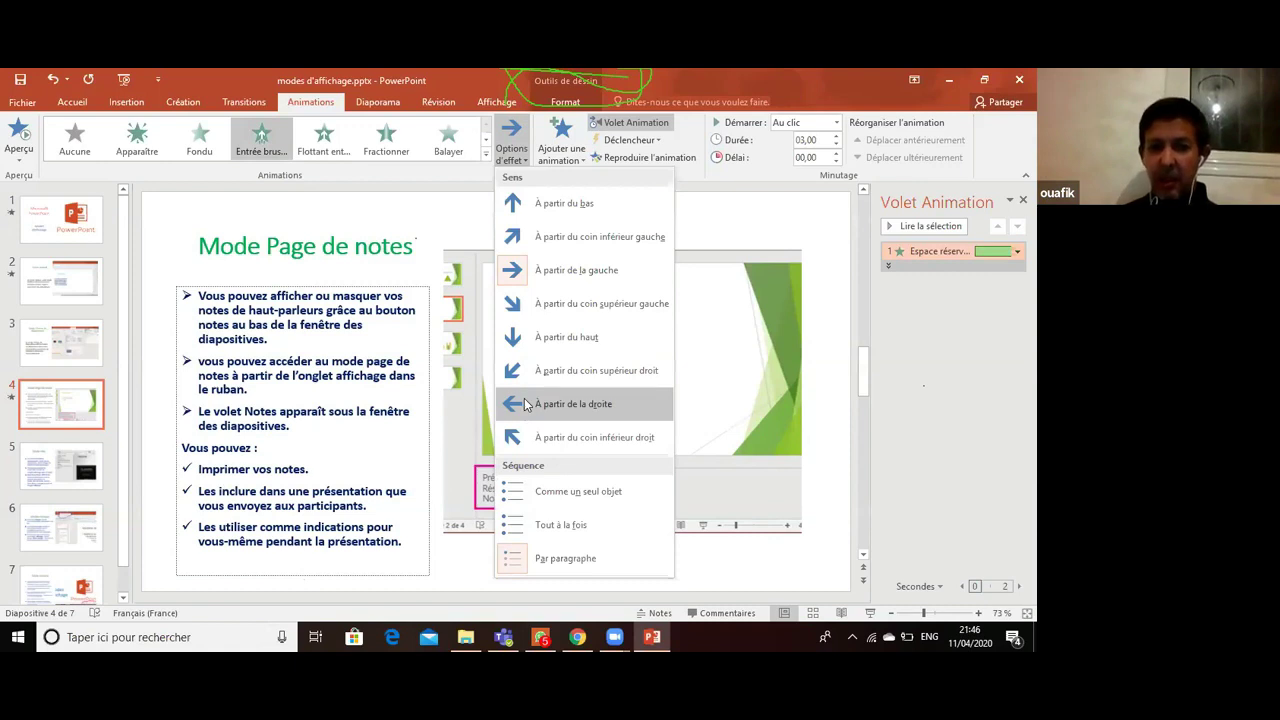
left_click(527, 403)
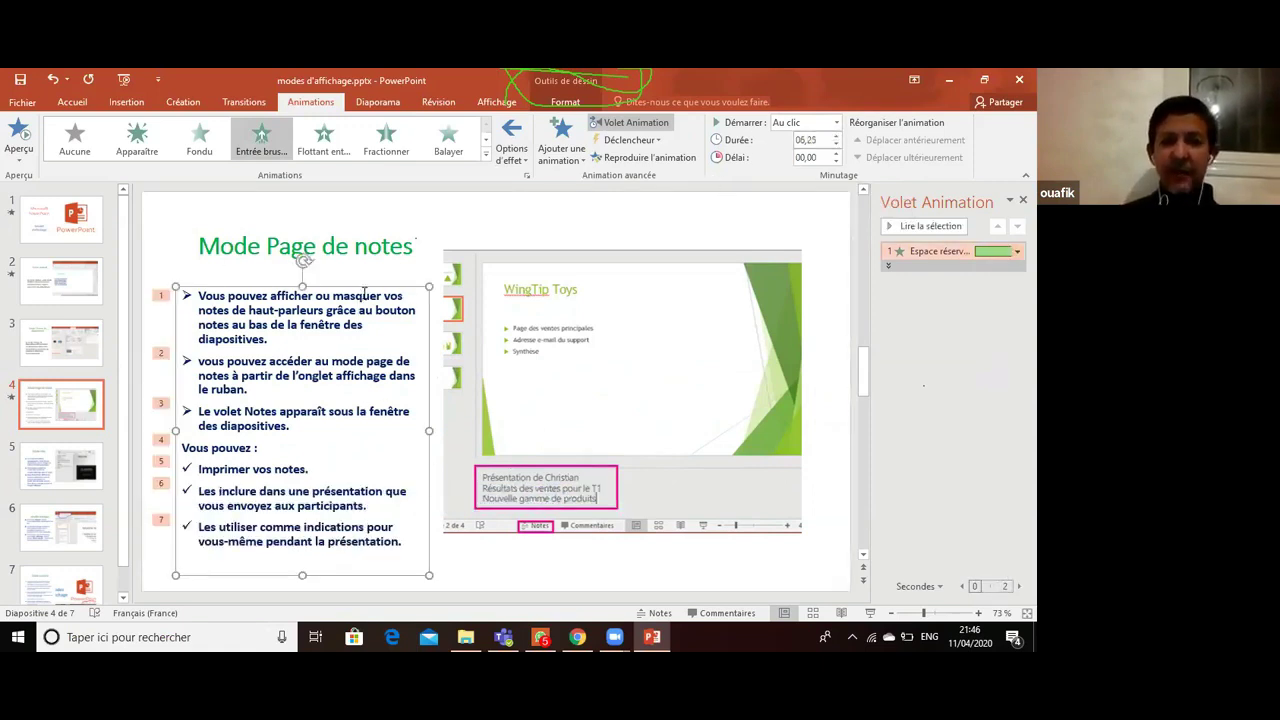
left_click(910, 228)
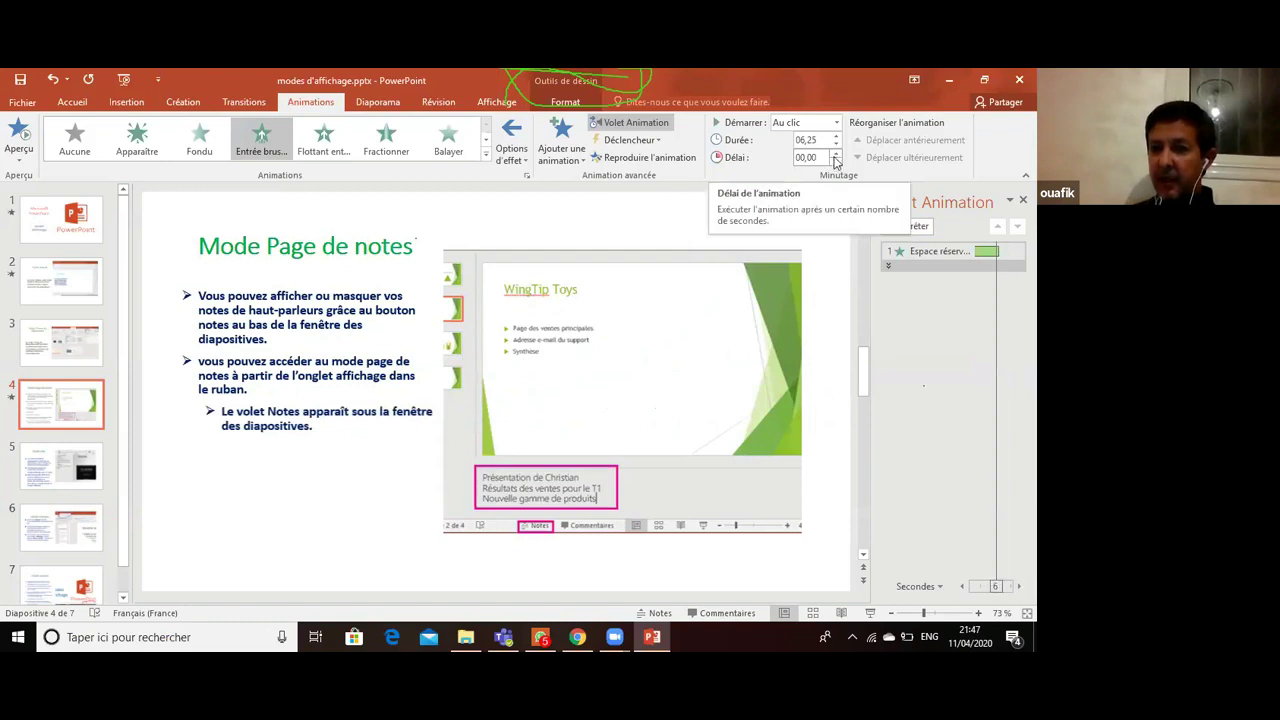
- Set the text fly-in's delay to 02,25 s and its duration to 02,25 s
left_click(837, 157)
left_click(837, 157)
left_click(837, 157)
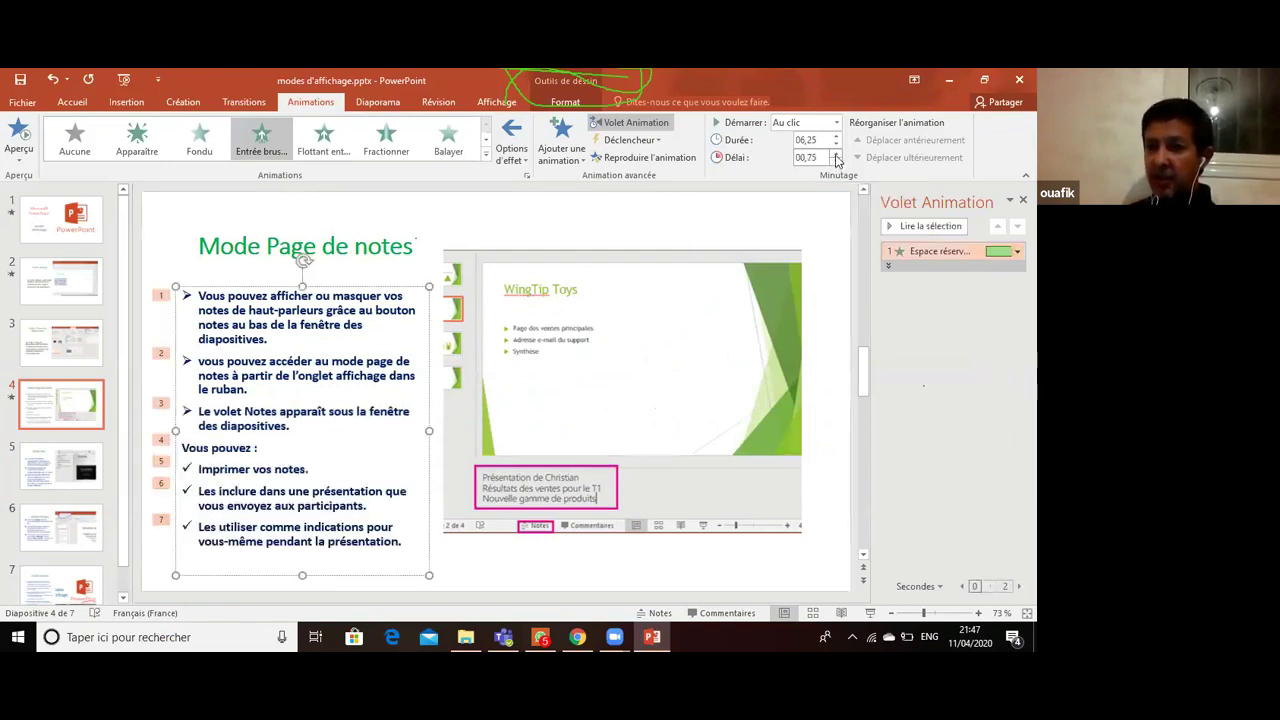
left_click(896, 228)
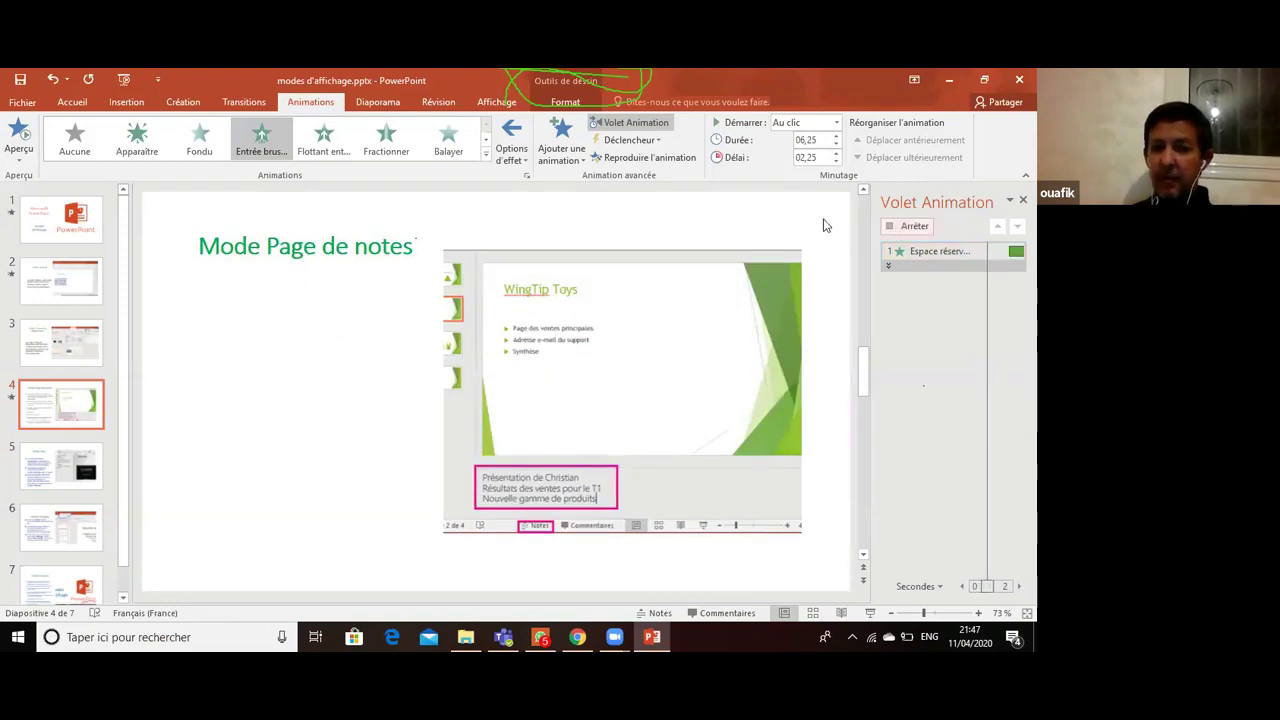
left_click(836, 143)
left_click(836, 143)
left_click(836, 143)
left_click(836, 143)
left_click(836, 143)
left_click(836, 143)
left_click(836, 143)
left_click(836, 143)
left_click(837, 146)
left_click(837, 146)
left_click(837, 146)
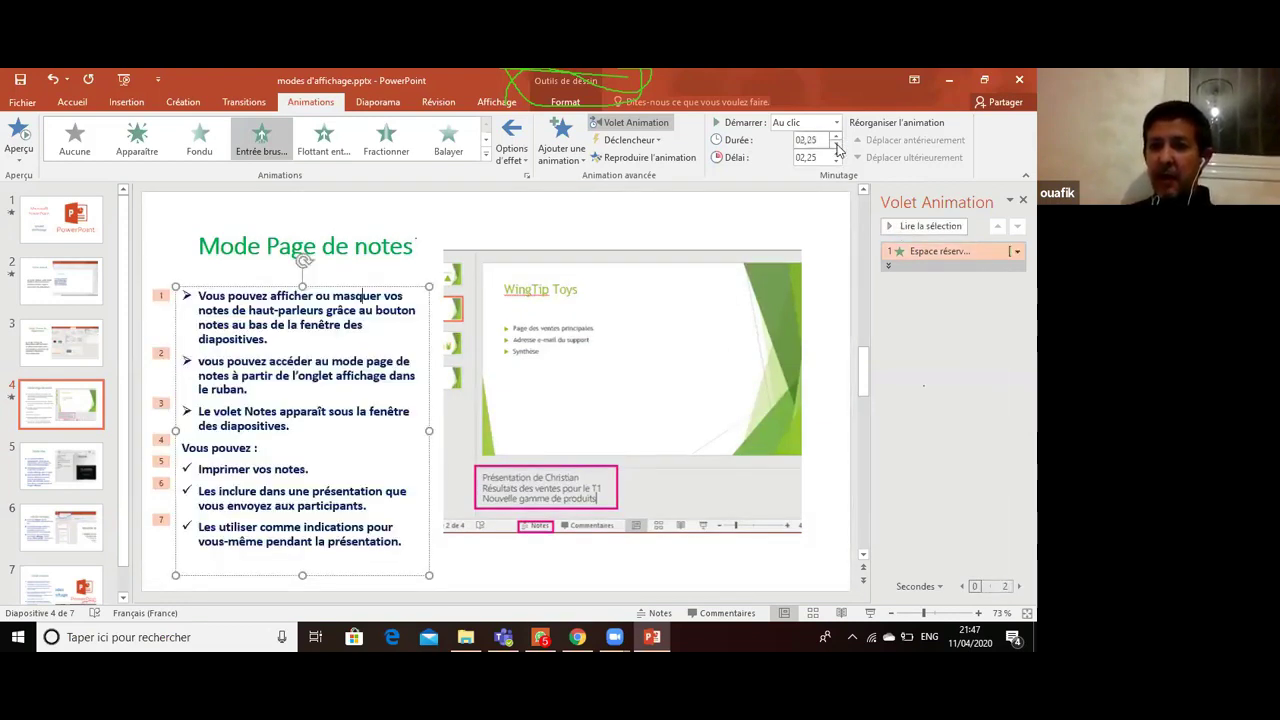
left_click(837, 146)
- Cut the fly-in duration to 00,75 s, keeping the From the right direction
left_click(910, 228)
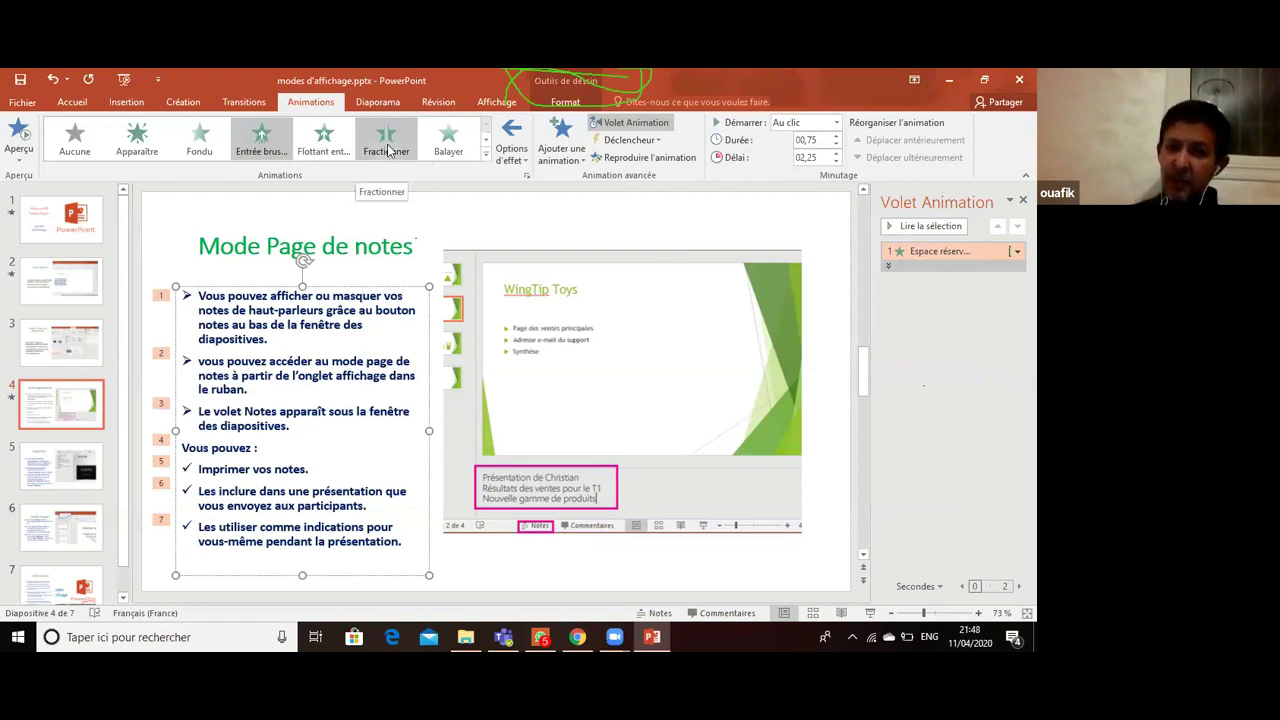
left_click(526, 167)
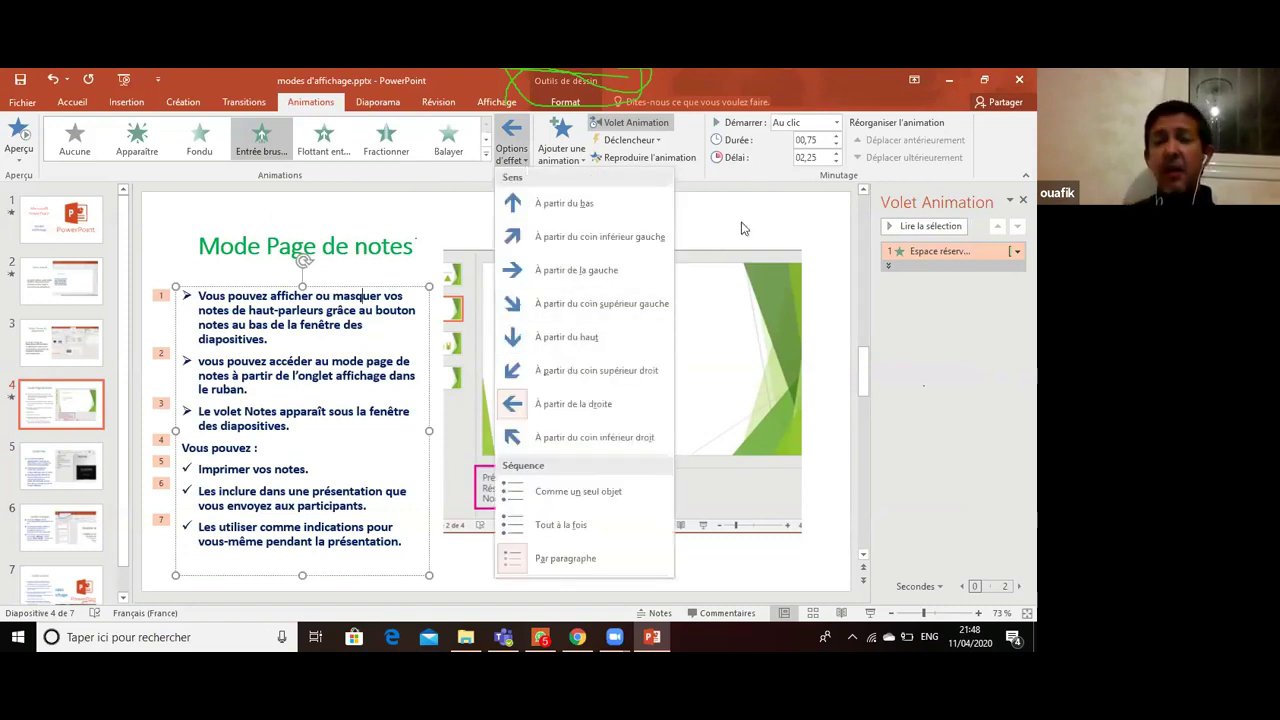
left_click(856, 95)
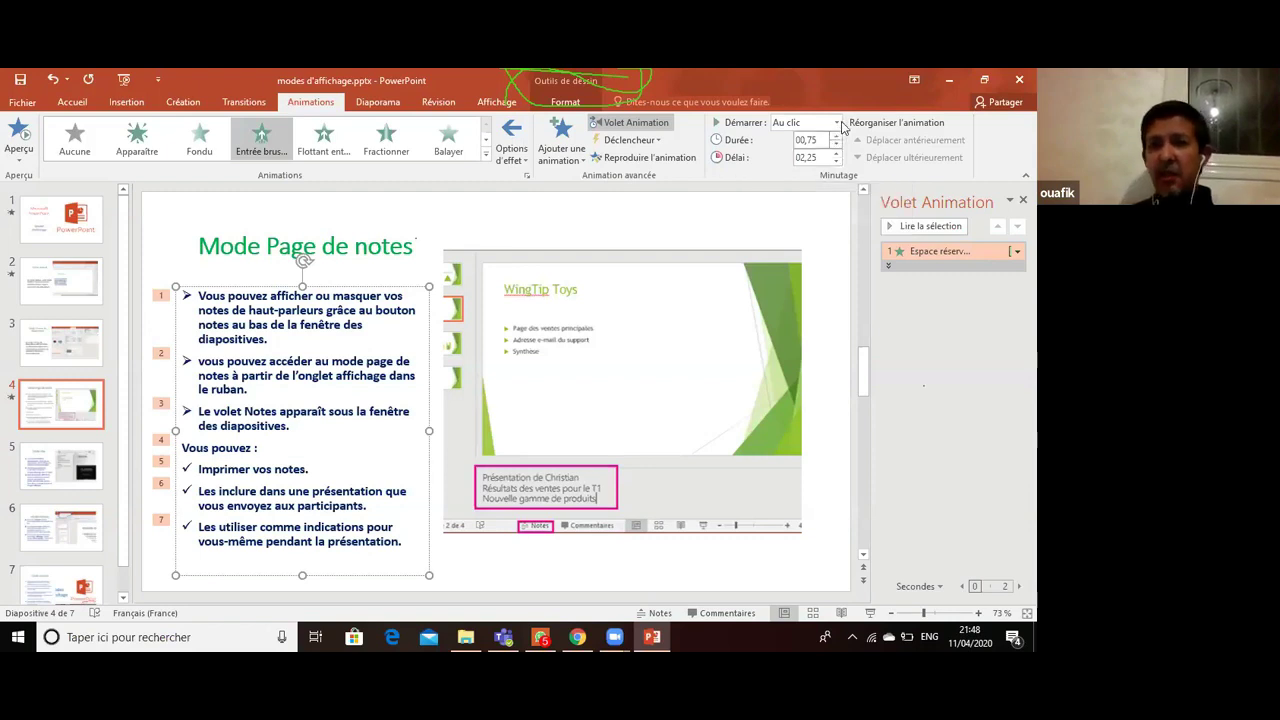
- Review the Démarrer start options, leaving the animation to start on click
left_click(838, 122)
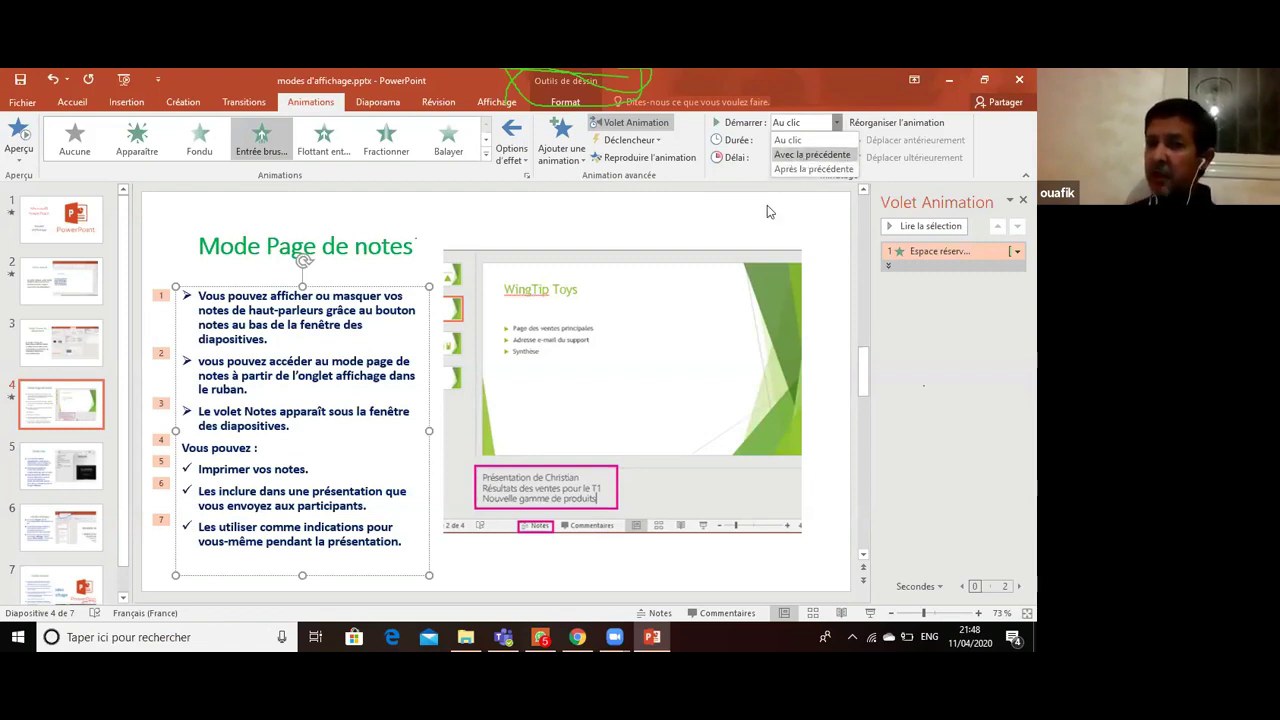
key("Down")
key("Escape")
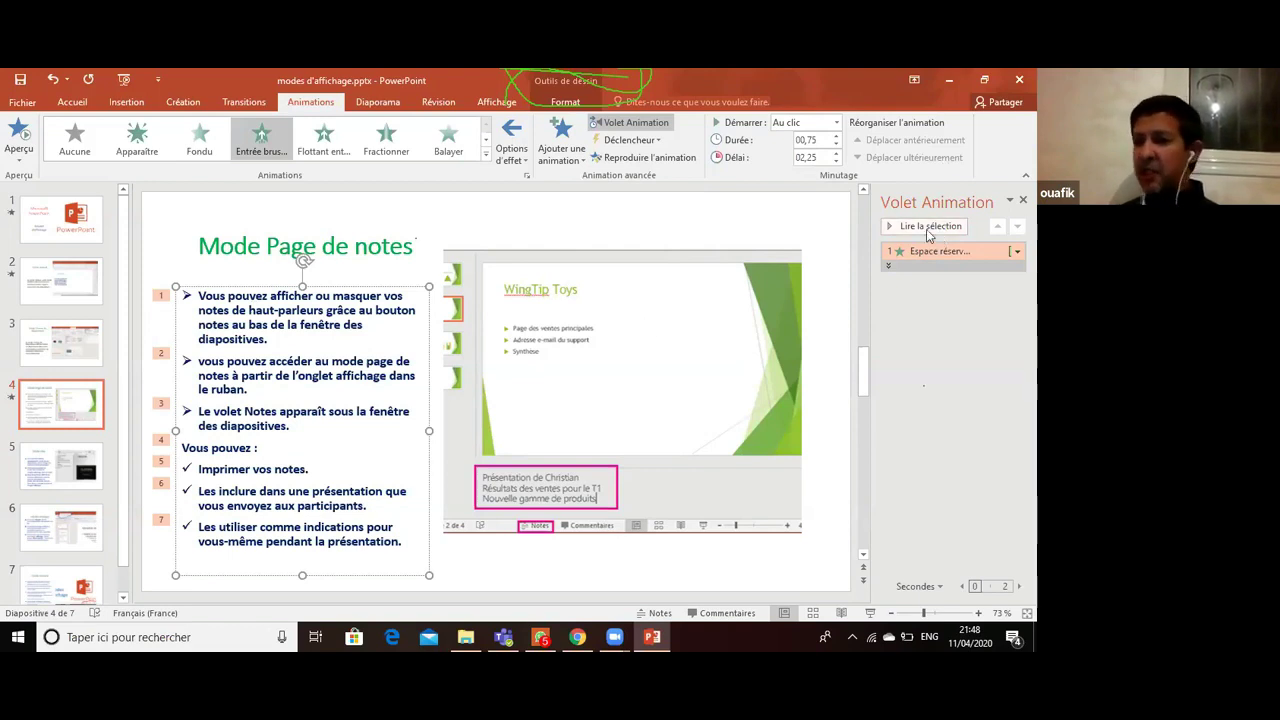
- Preview slide 4's text fly-in, check it in a slideshow, and clear the delay to 00,00
left_click(926, 228)
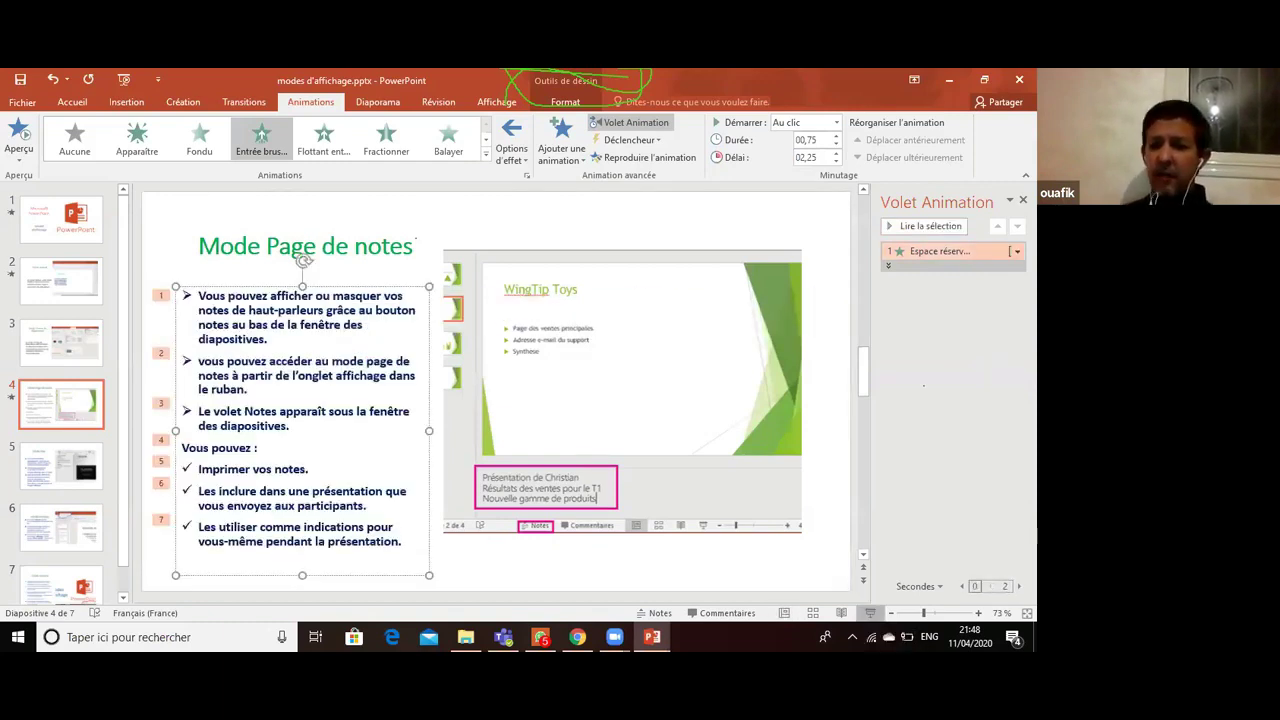
left_click(869, 616)
key("Escape")
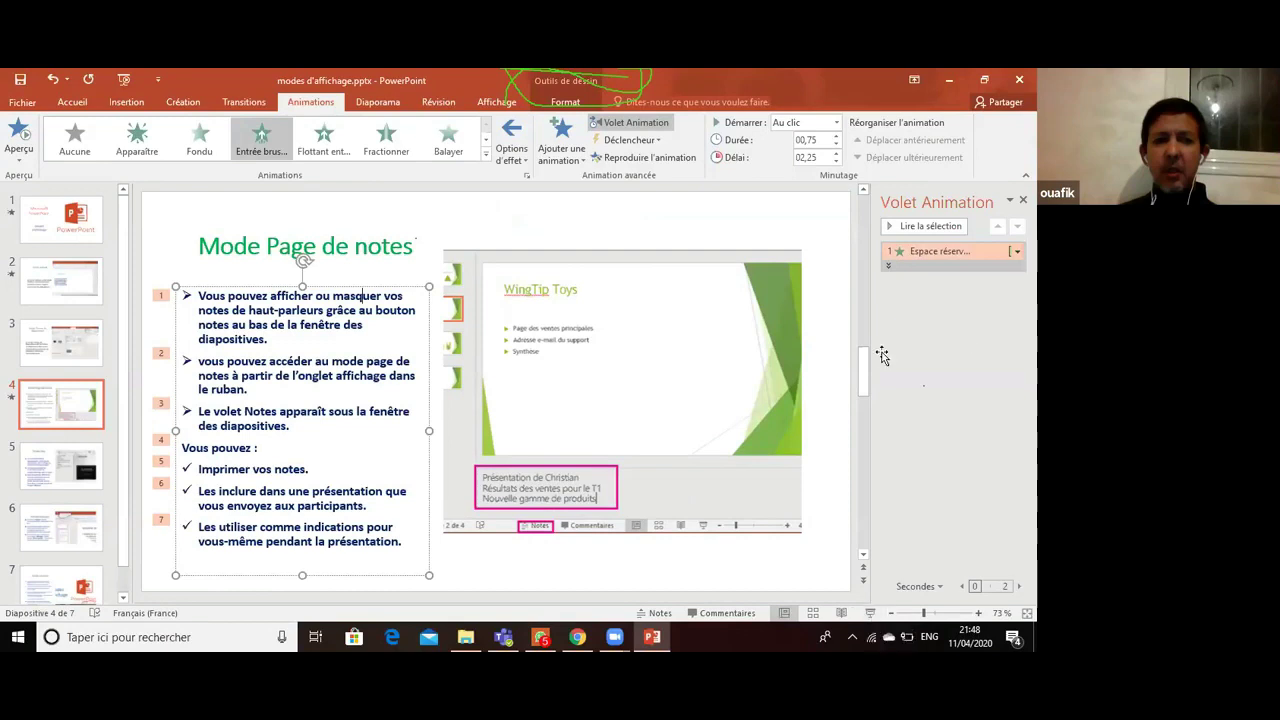
left_click(922, 228)
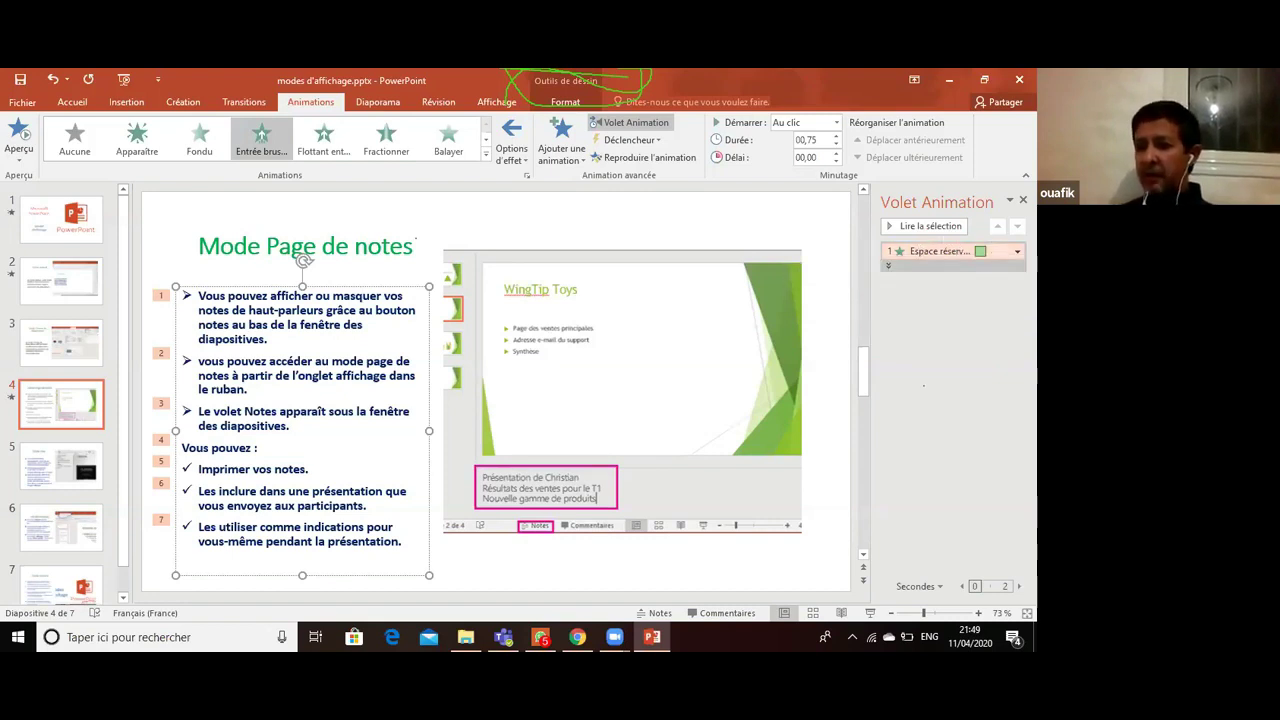
- In the animation's Minutage settings, set Répéter to 3 for the bulleted text
left_click(1017, 251)
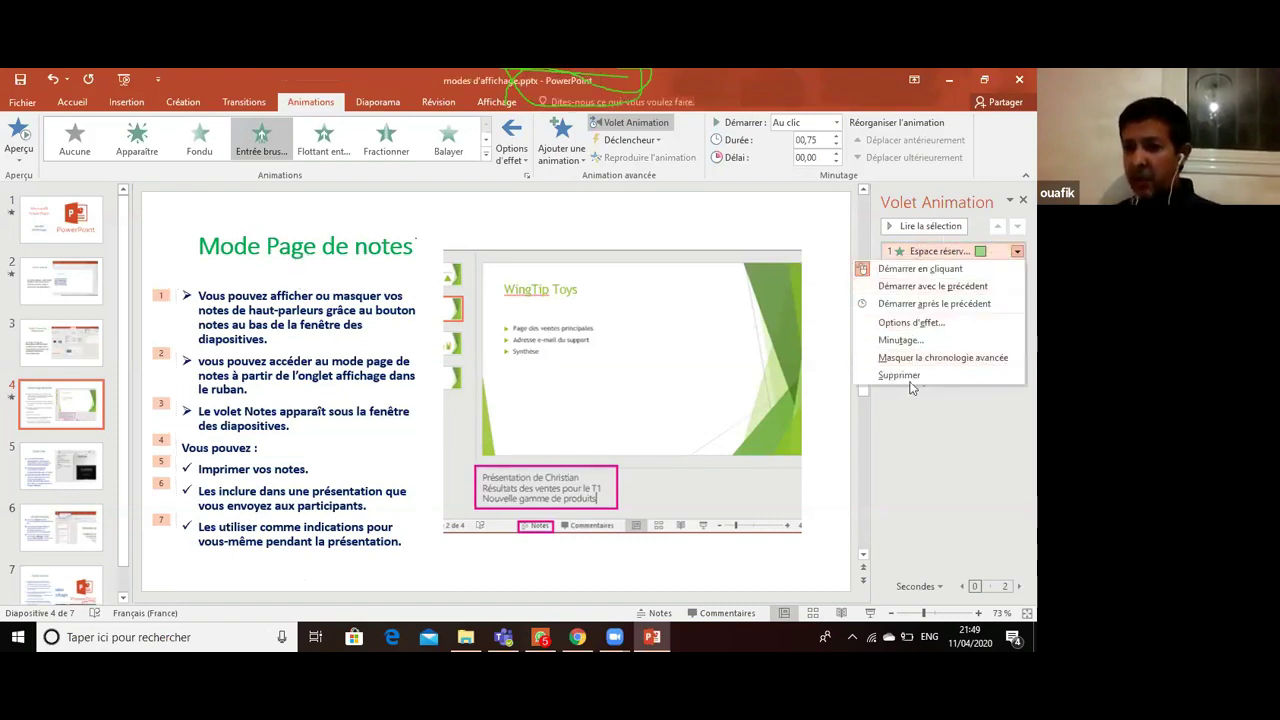
left_click(902, 340)
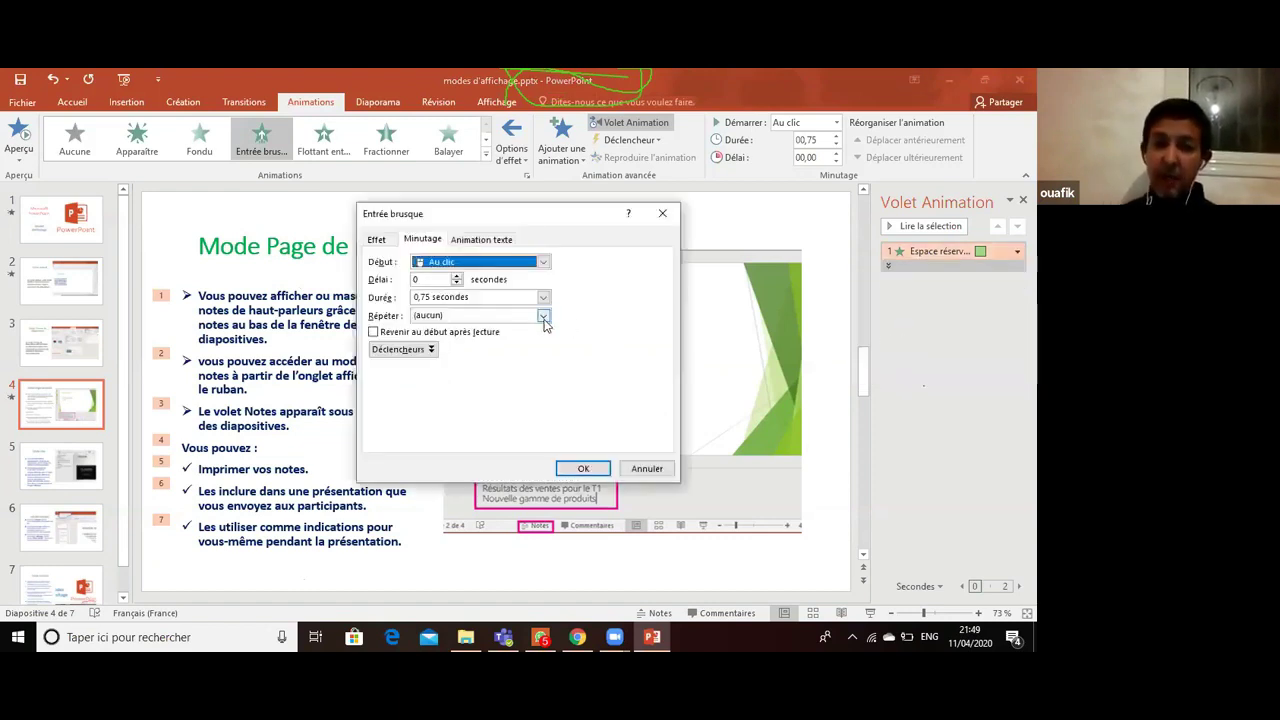
left_click(543, 317)
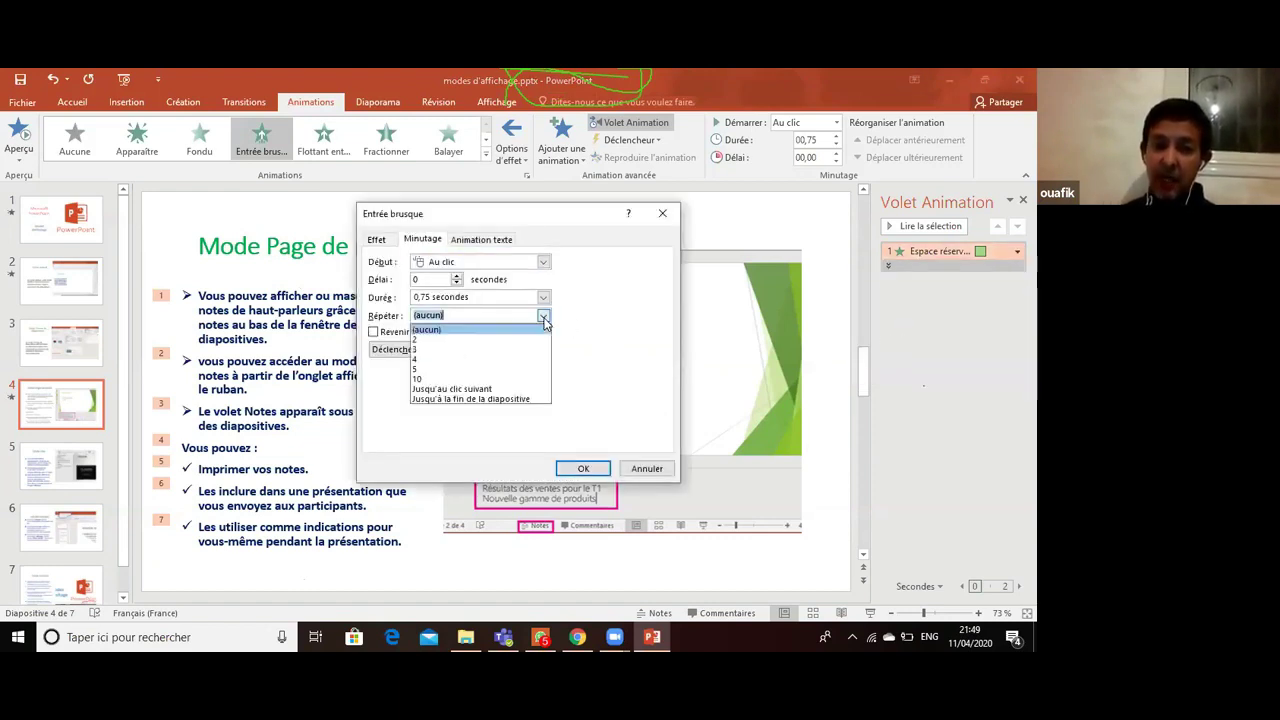
left_click(413, 350)
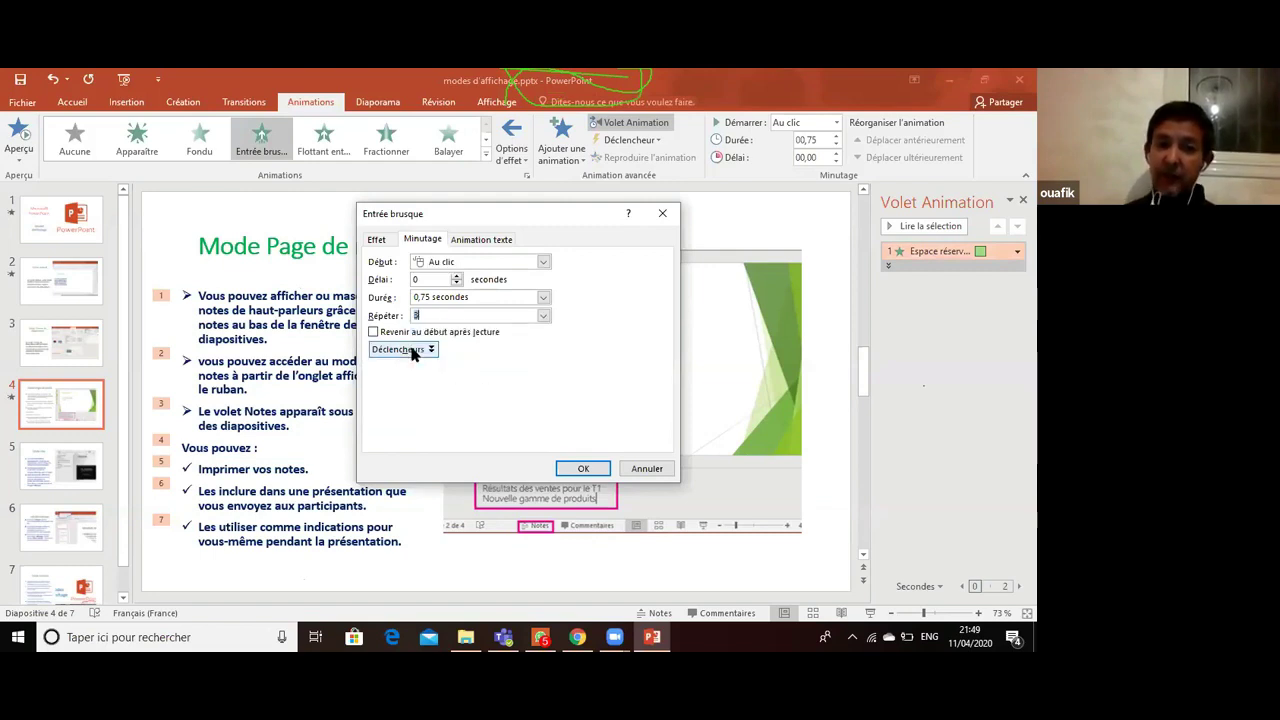
left_click(598, 467)
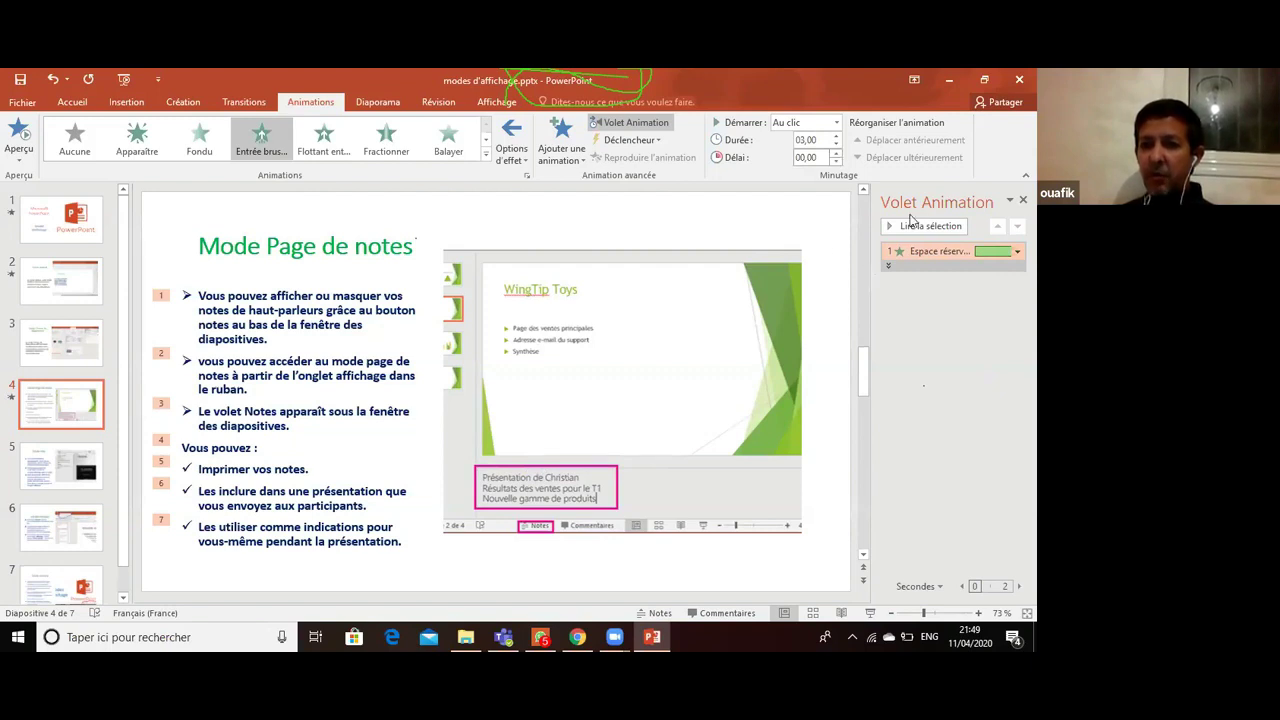
- Raise the text animation's delay to 00,75 s and preview it
key("Up")
key("Up")
key("Up")
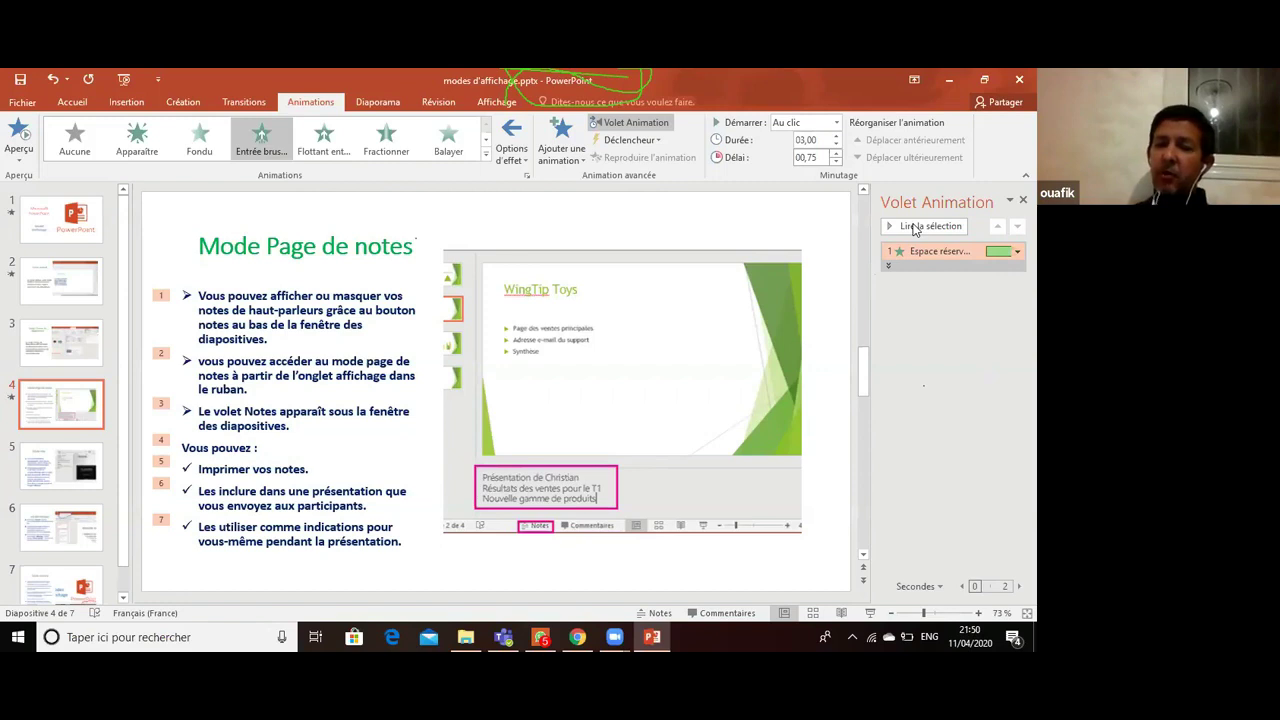
left_click(914, 227)
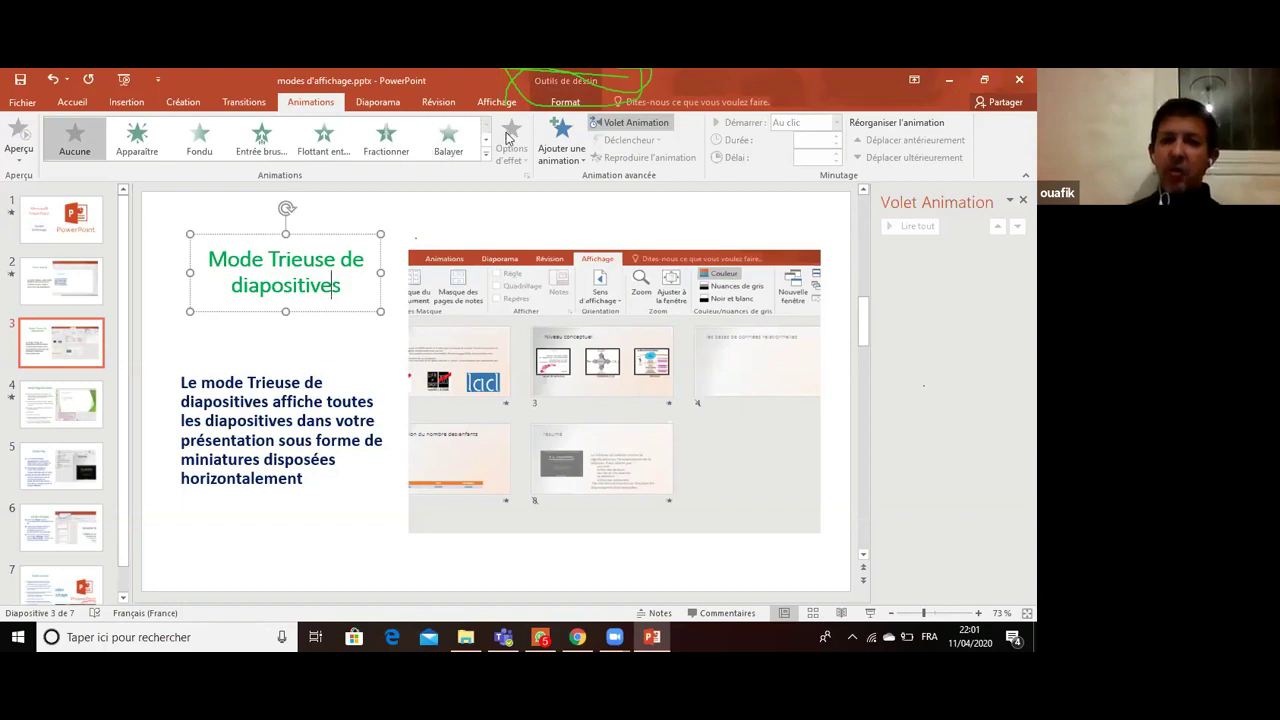
- Apply the Flottant entrant animation to slide 3's title, keeping the on-click start
left_click(485, 158)
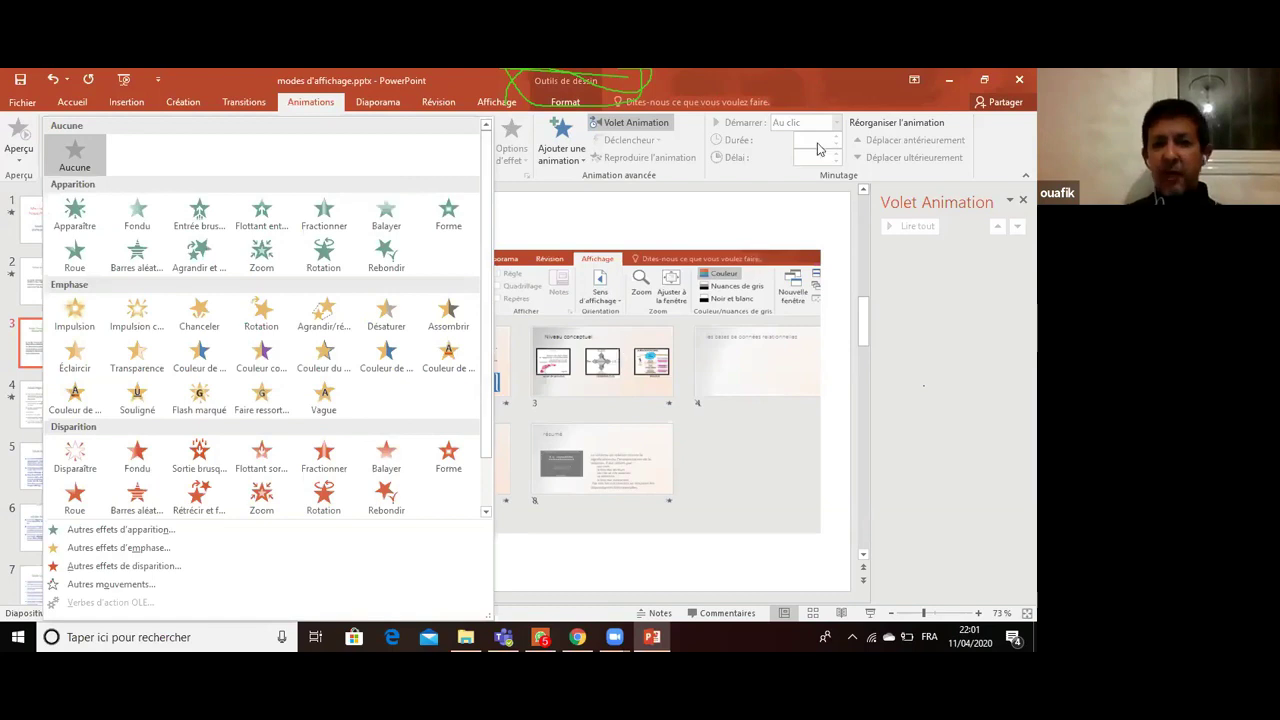
left_click(331, 285)
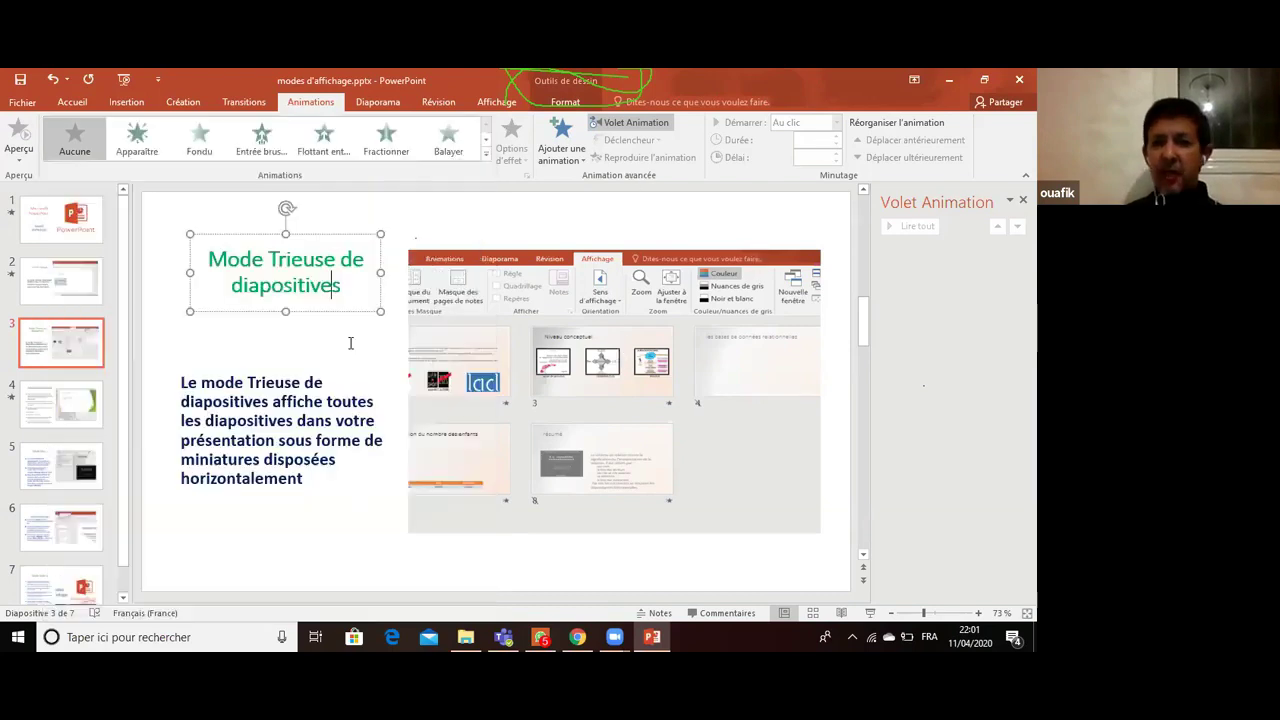
left_click(334, 144)
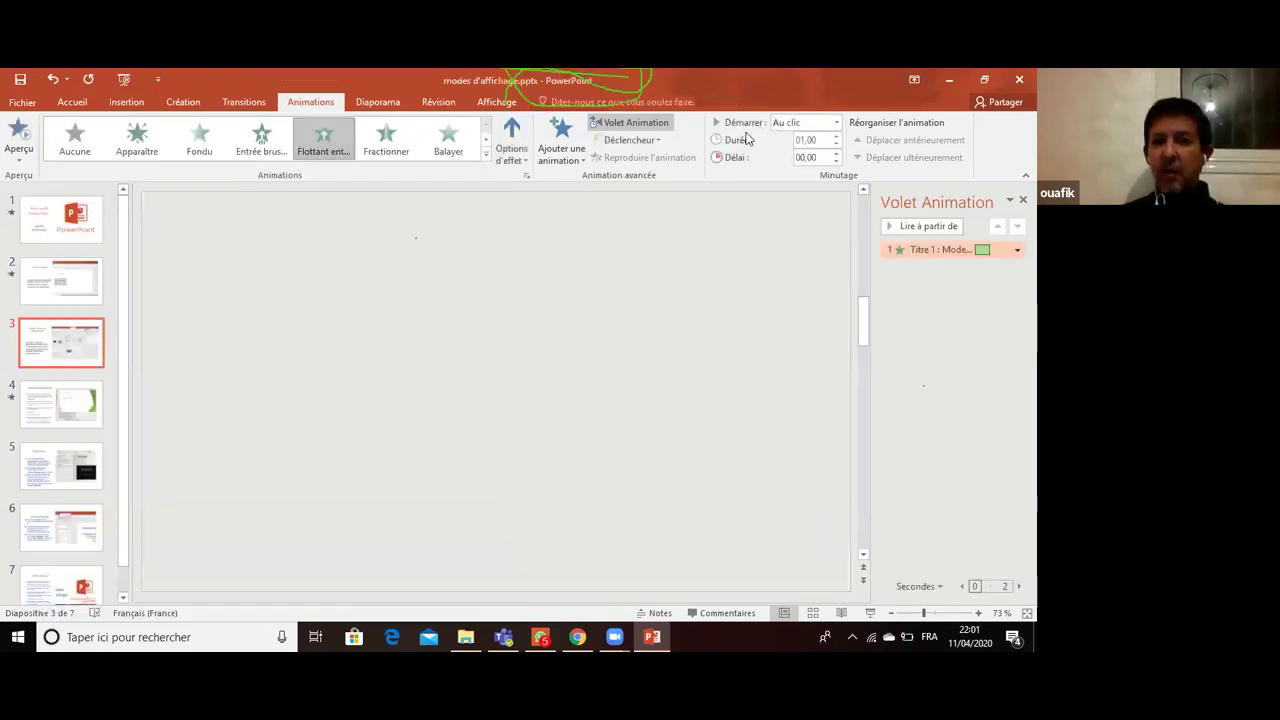
left_click(837, 122)
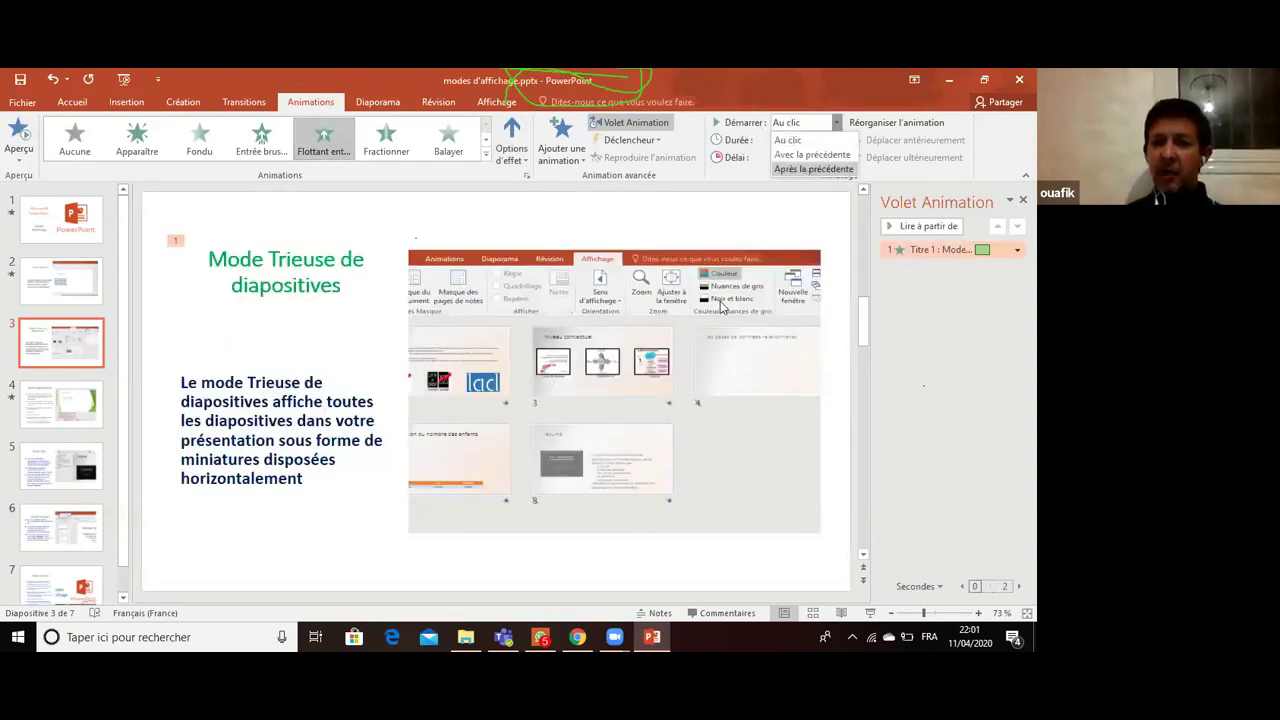
key("Escape")
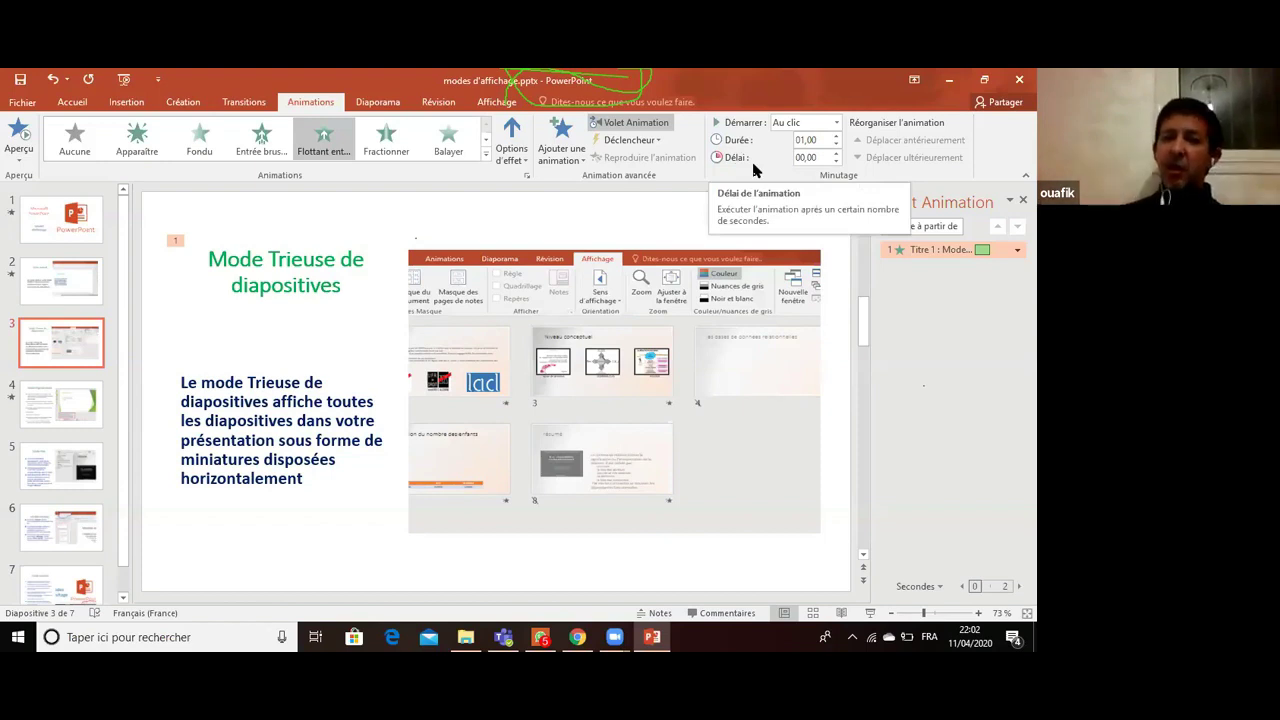
- Select the title and body text boxes on slide 3
left_click(331, 286)
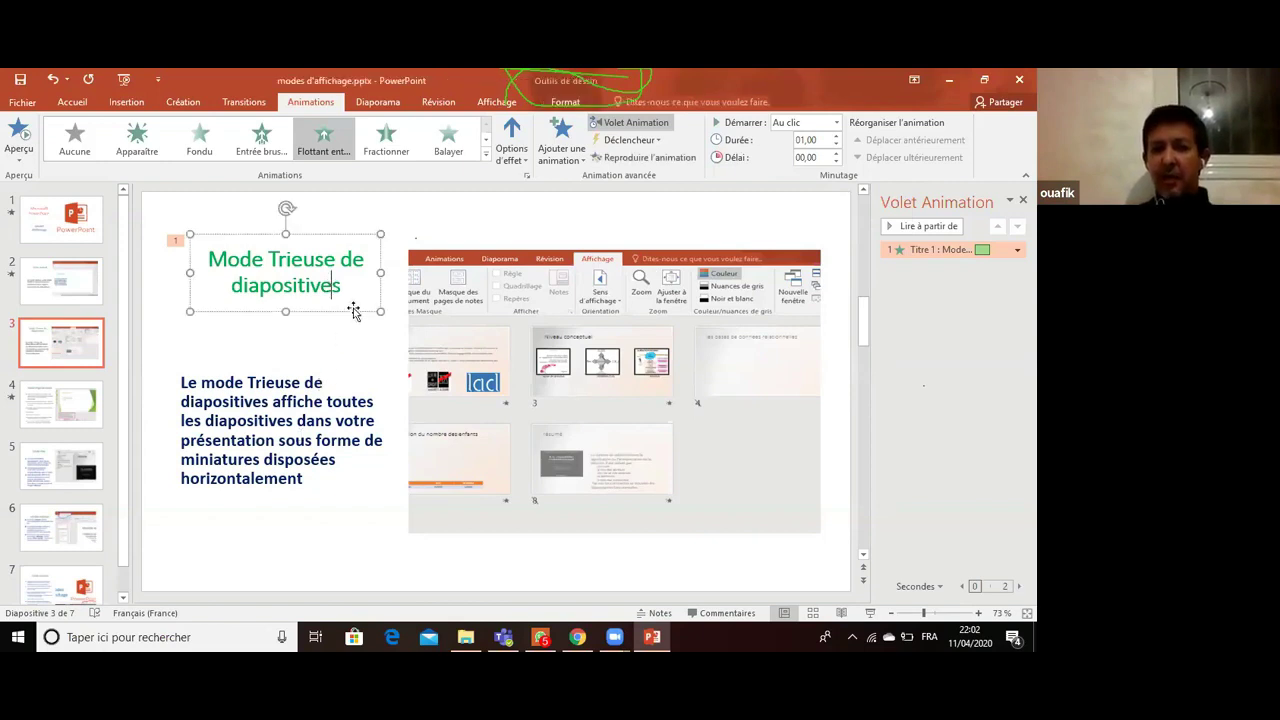
key("End")
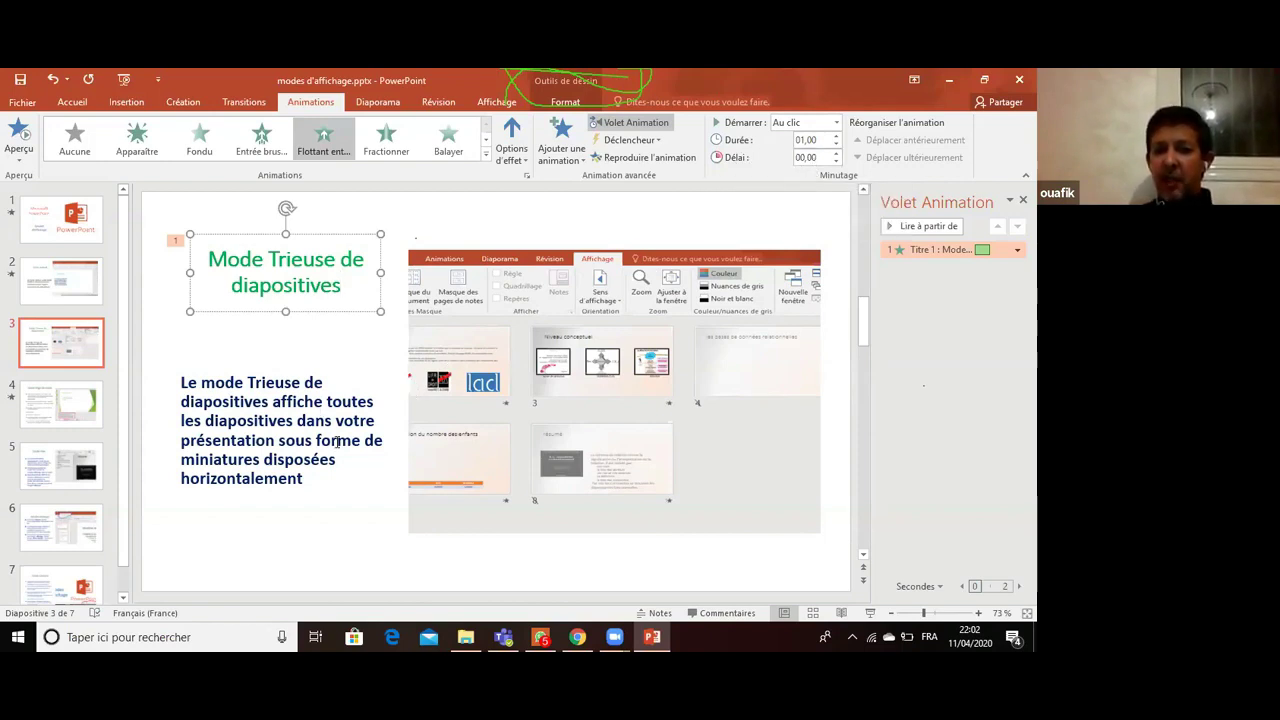
left_click(285, 421)
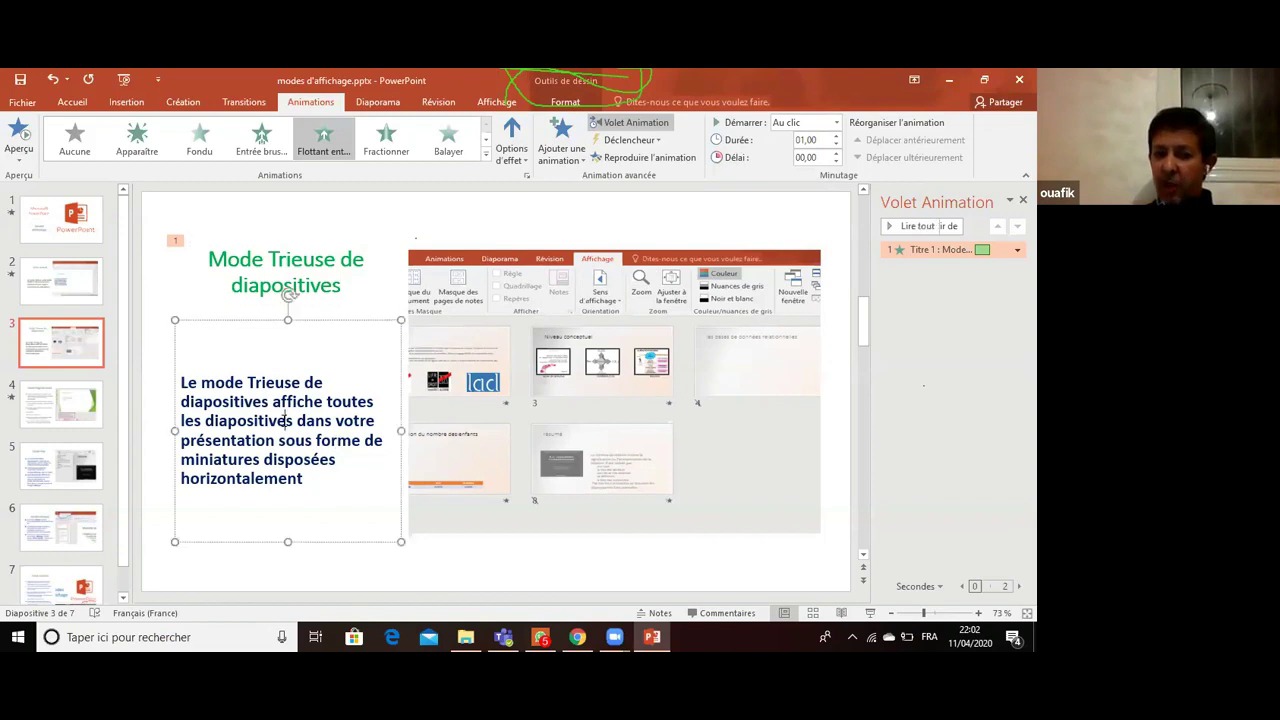
left_click(341, 401)
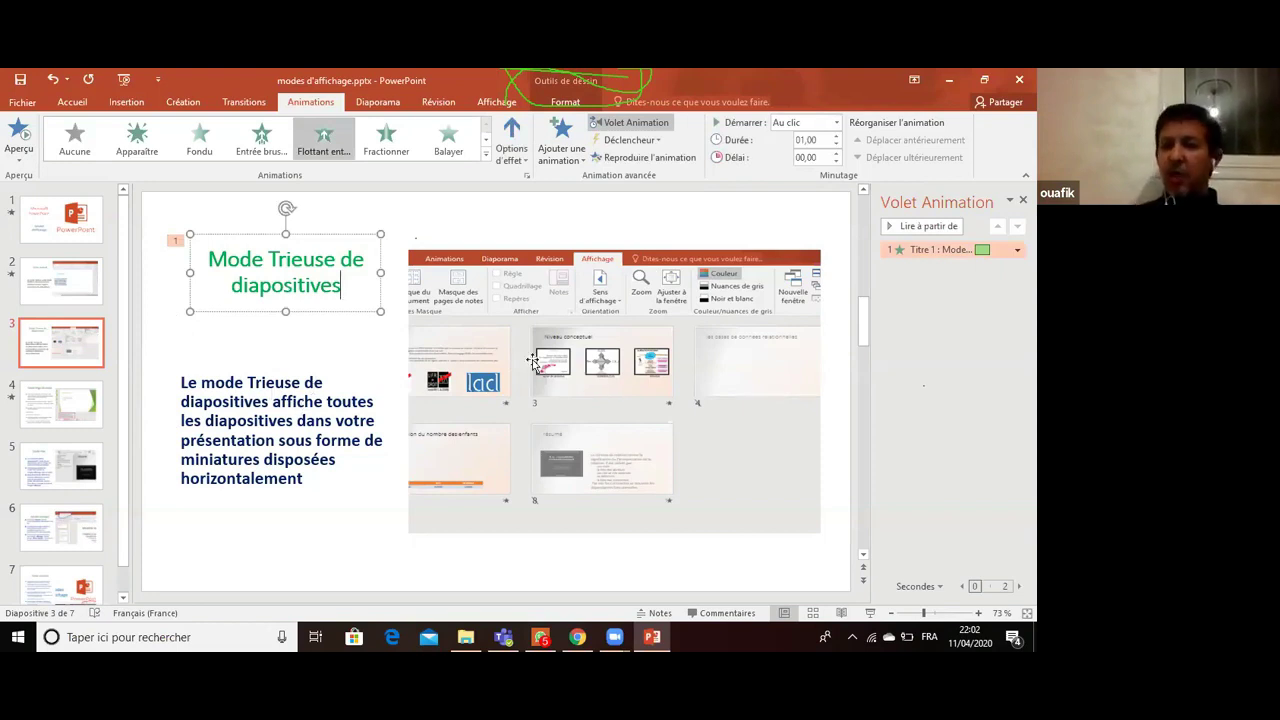
- Raise the title animation's duration to 03,00 s, then show the transition settings
left_click(836, 136)
left_click(836, 136)
left_click(836, 136)
left_click(837, 138)
left_click(837, 138)
left_click(837, 138)
left_click(837, 138)
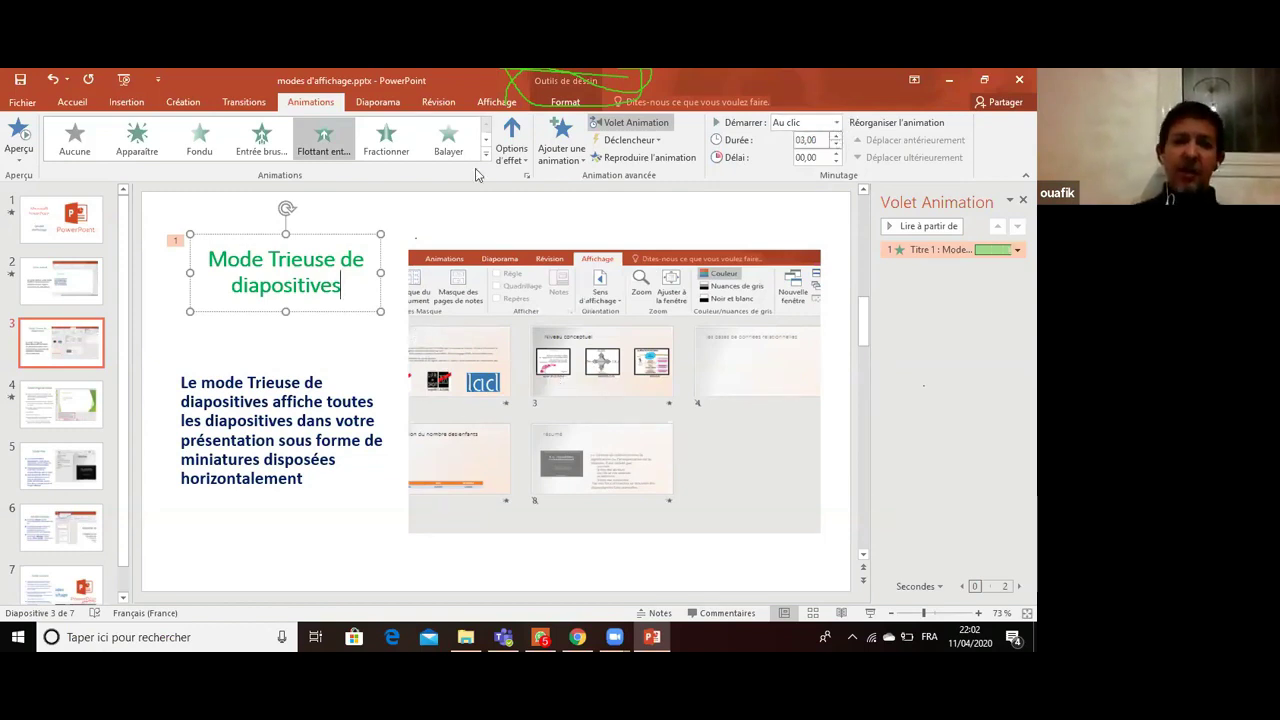
left_click(245, 103)
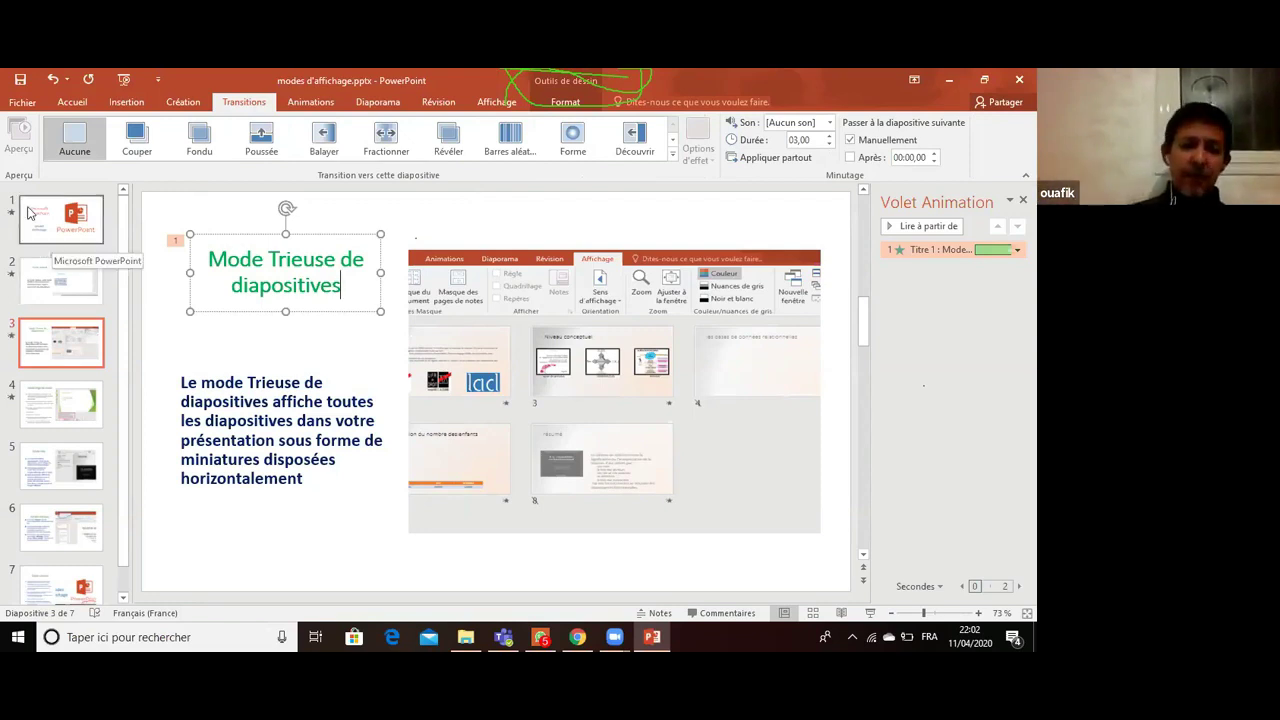
left_click(47, 232)
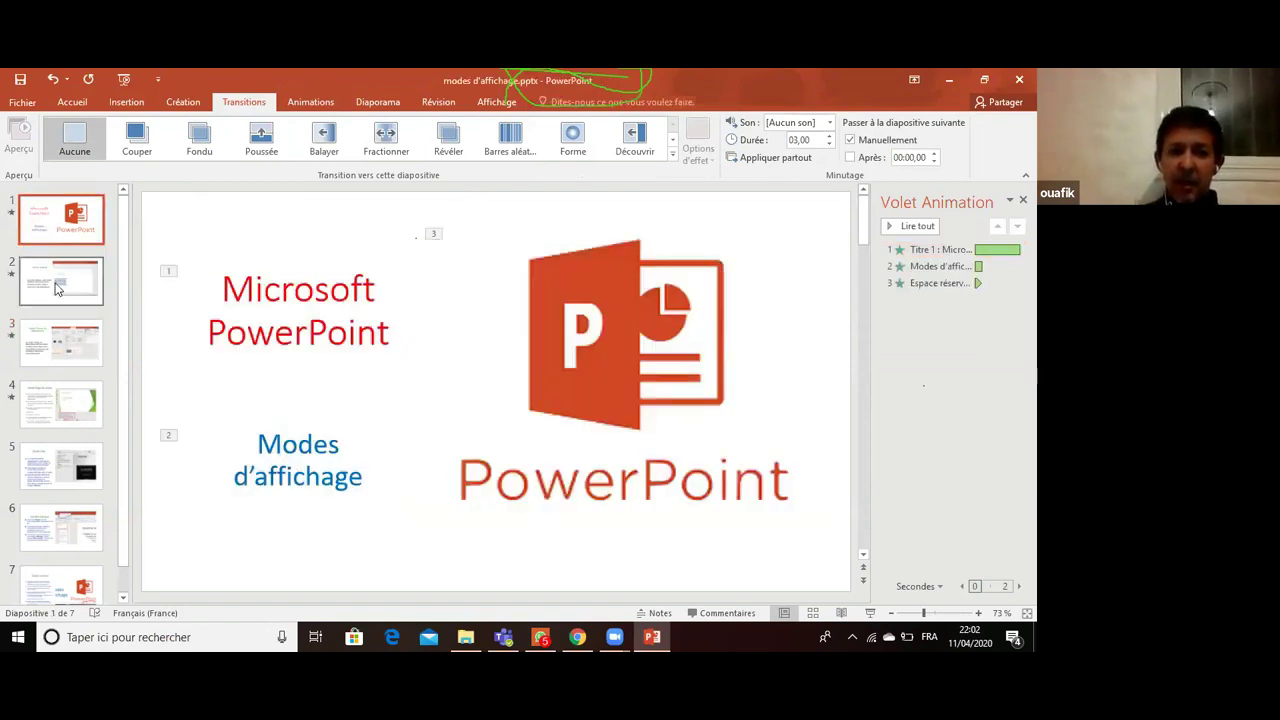
left_click(57, 289)
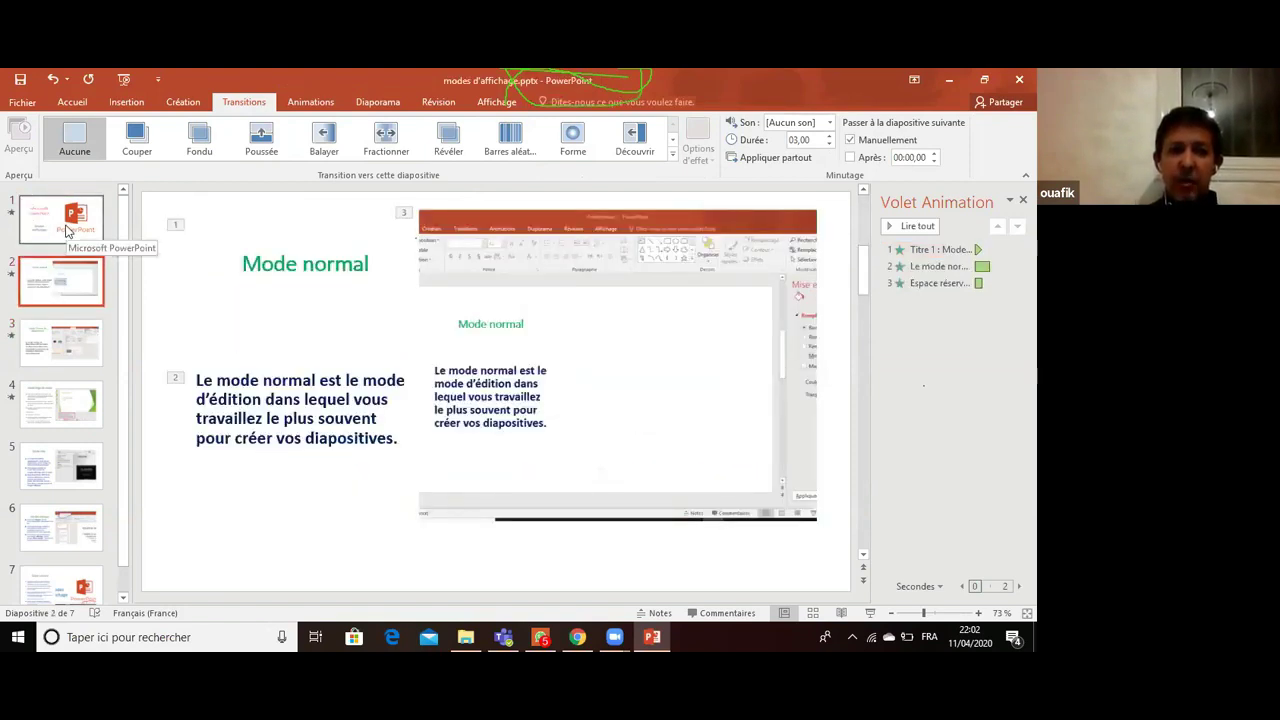
left_click(67, 232)
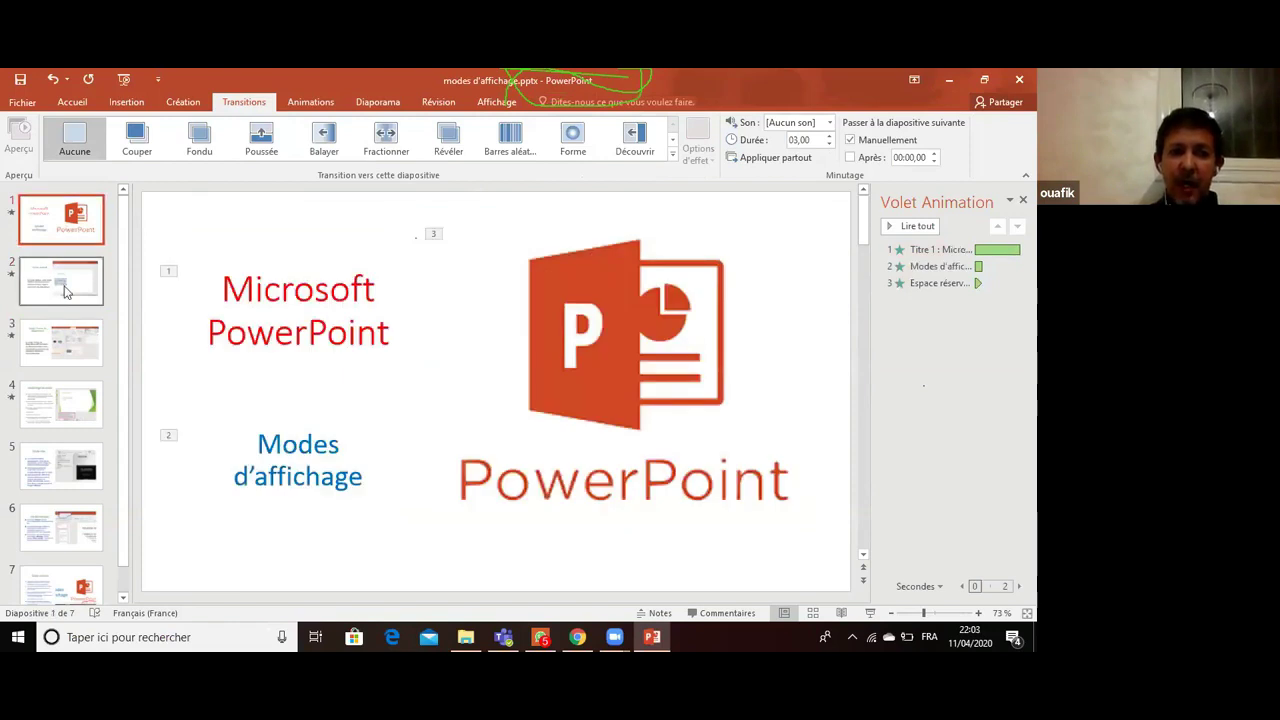
left_click(66, 288)
left_click(72, 236)
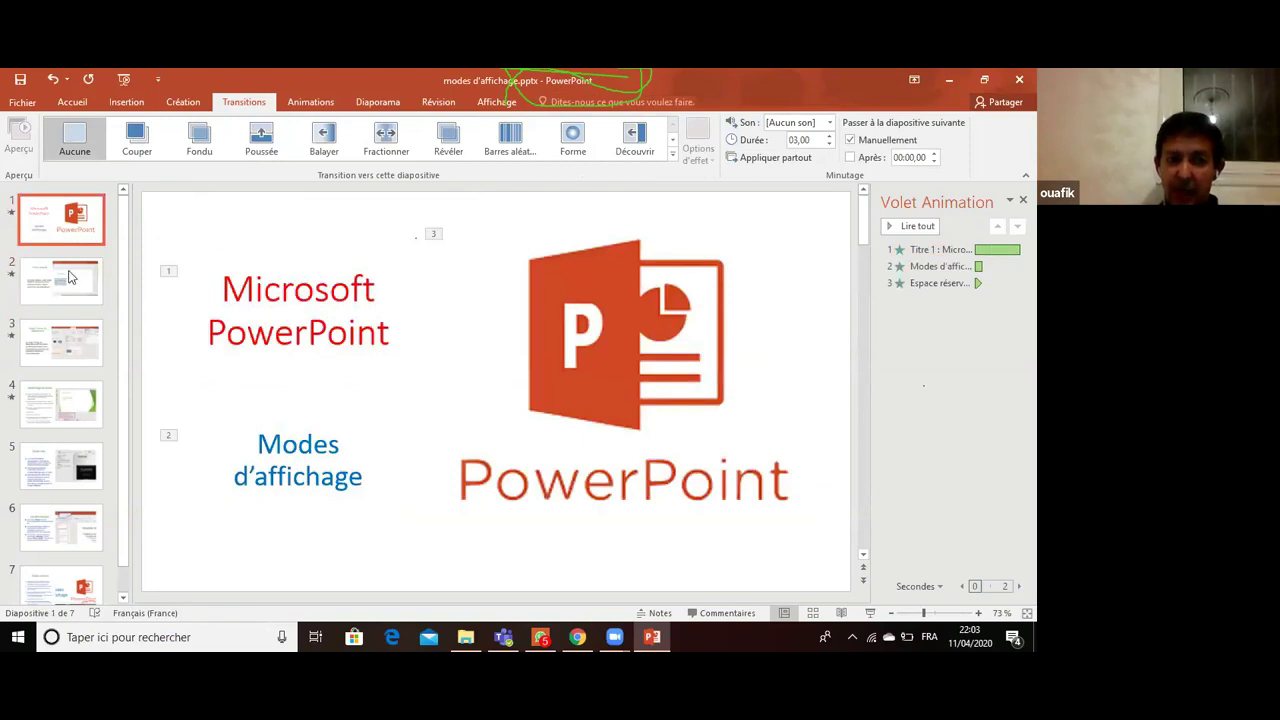
left_click(69, 278)
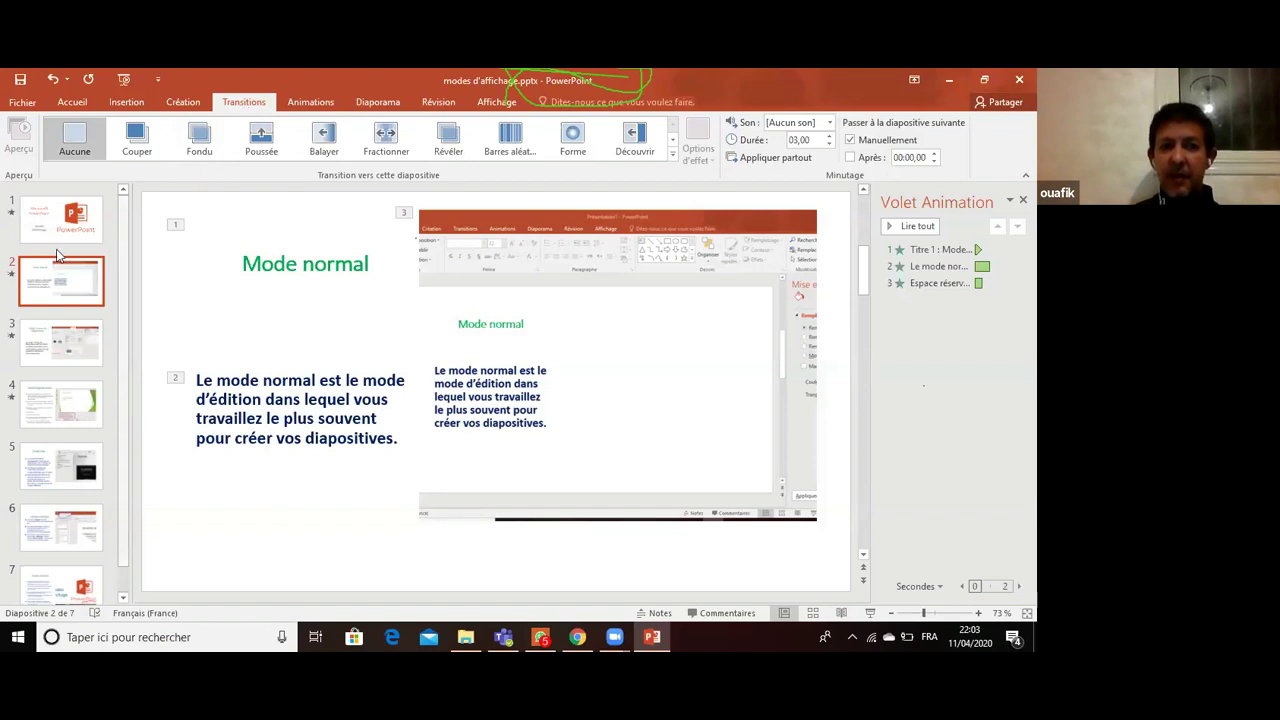
left_click(84, 222)
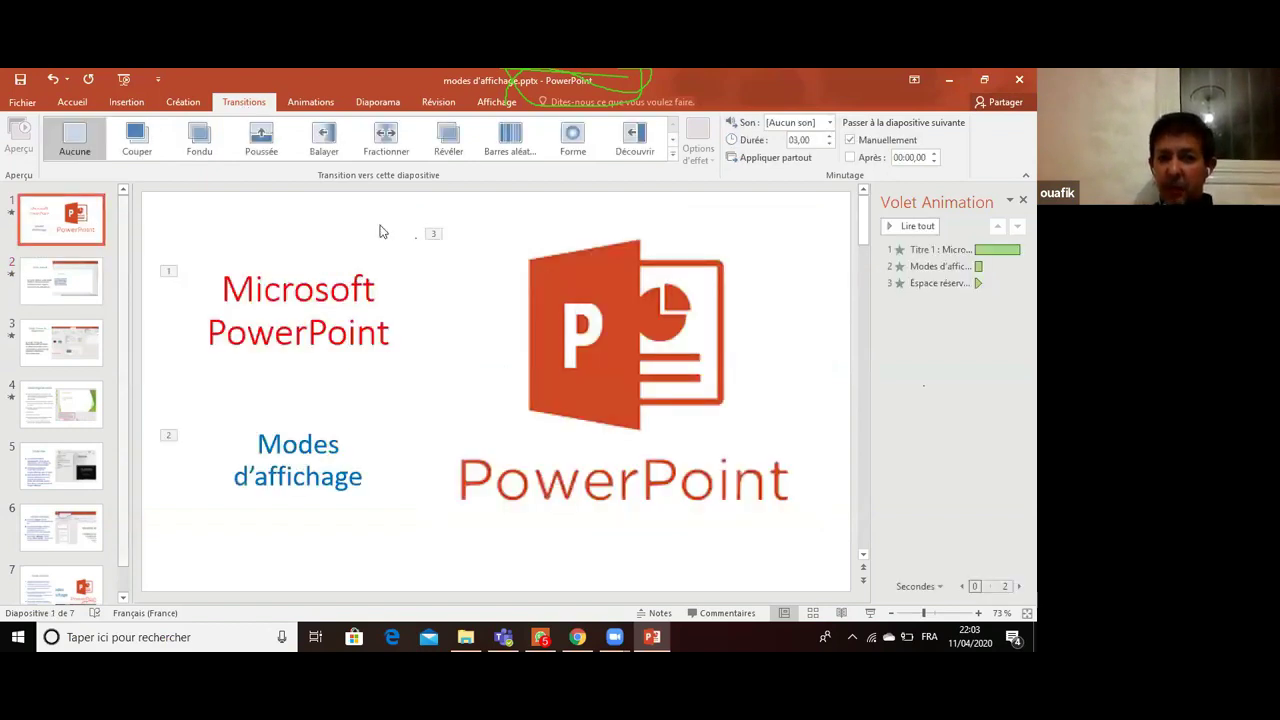
- Expand the full transition effects gallery for slide 1
left_click(673, 160)
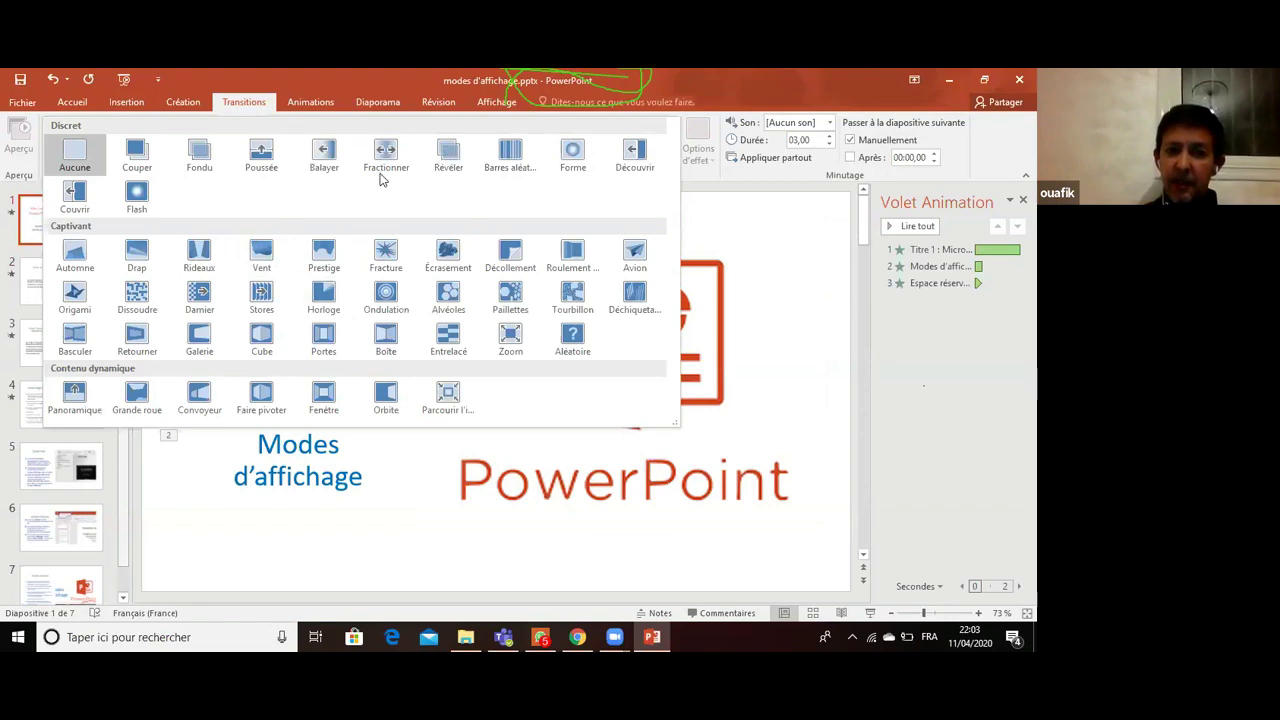
- Give slide 1 the Fractionner transition lasting 03,00 s and preview it
left_click(393, 160)
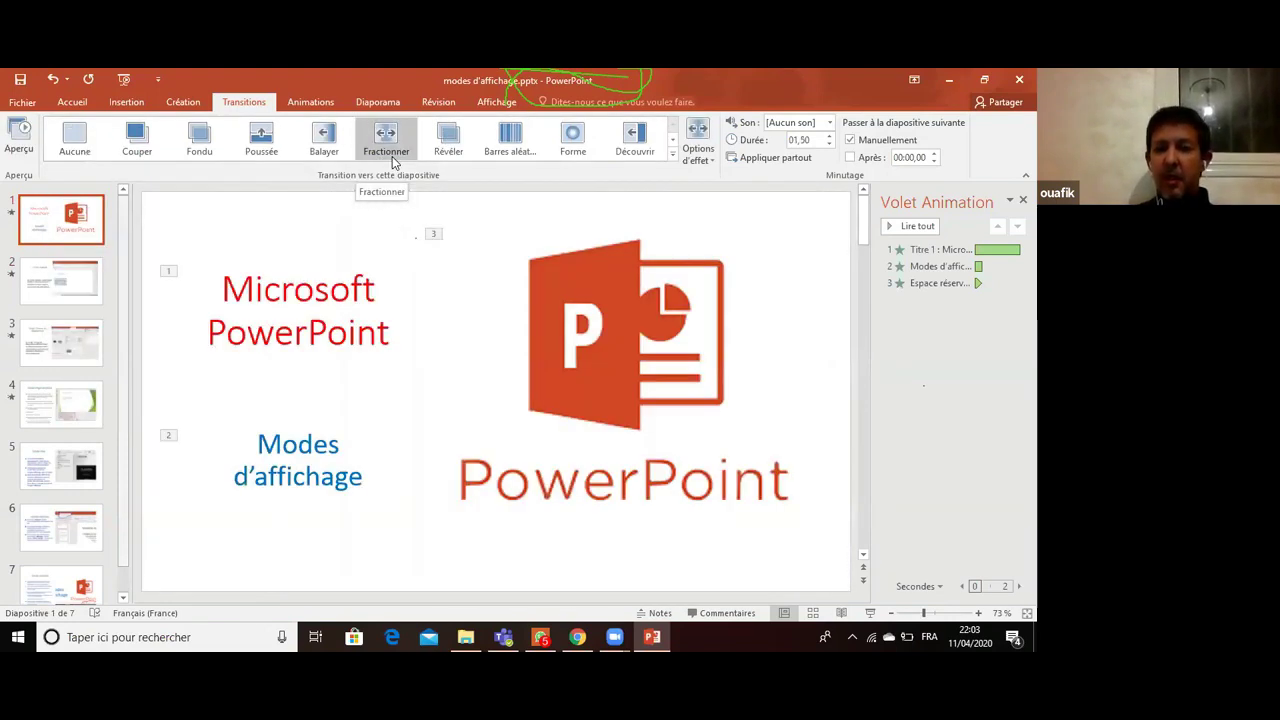
left_click(392, 150)
left_click(392, 150)
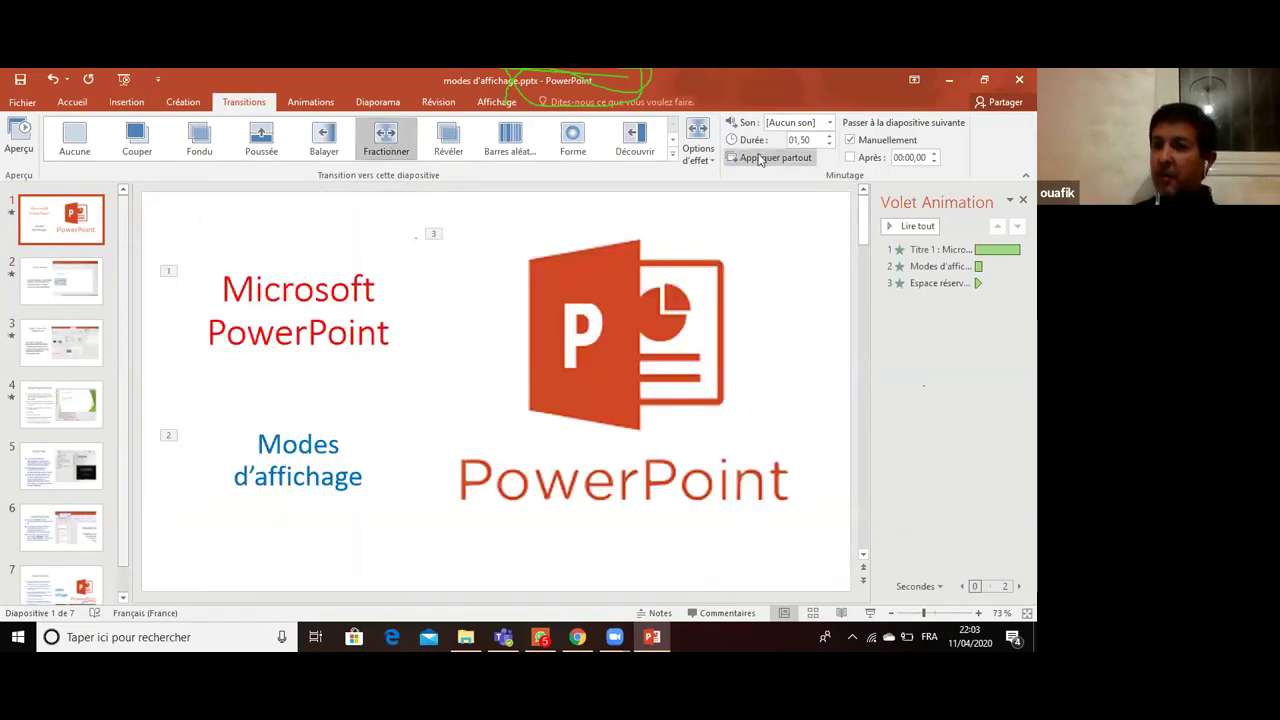
left_click(828, 135)
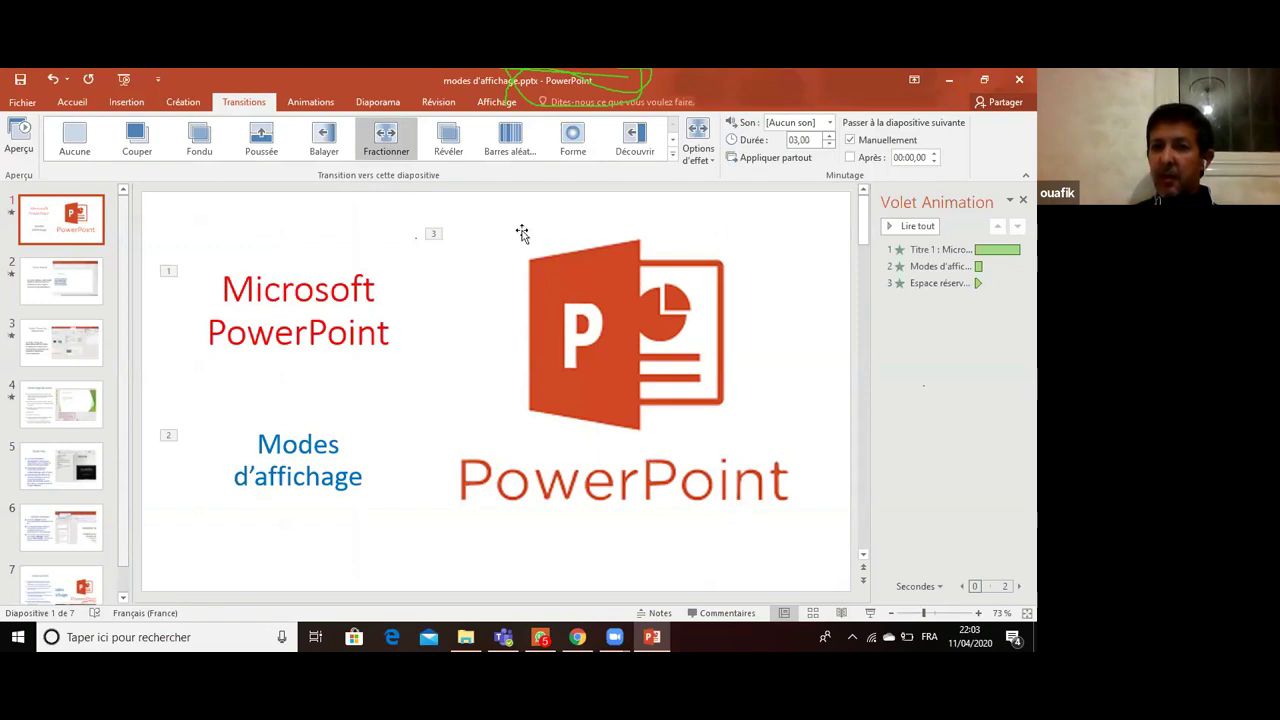
left_click(20, 135)
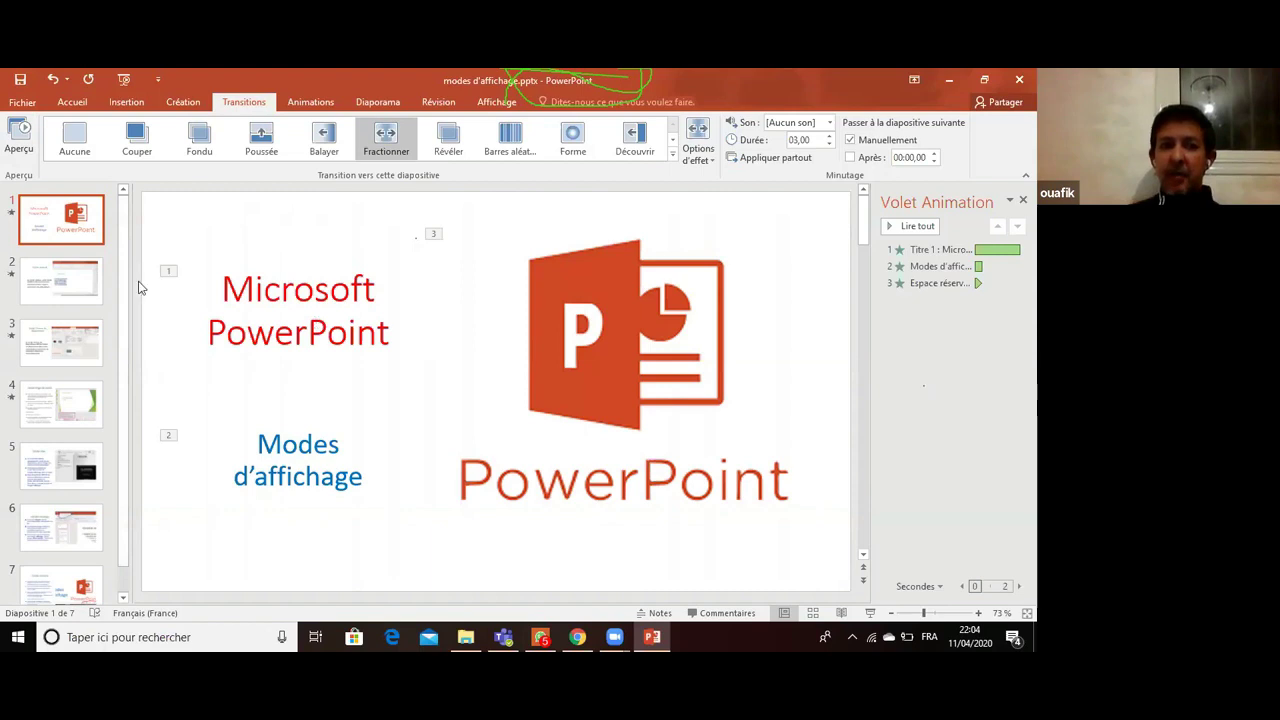
- Give slide 2 a 03,00 s Barres aléatoires transition, preview it, then return to slide 1
left_click(82, 273)
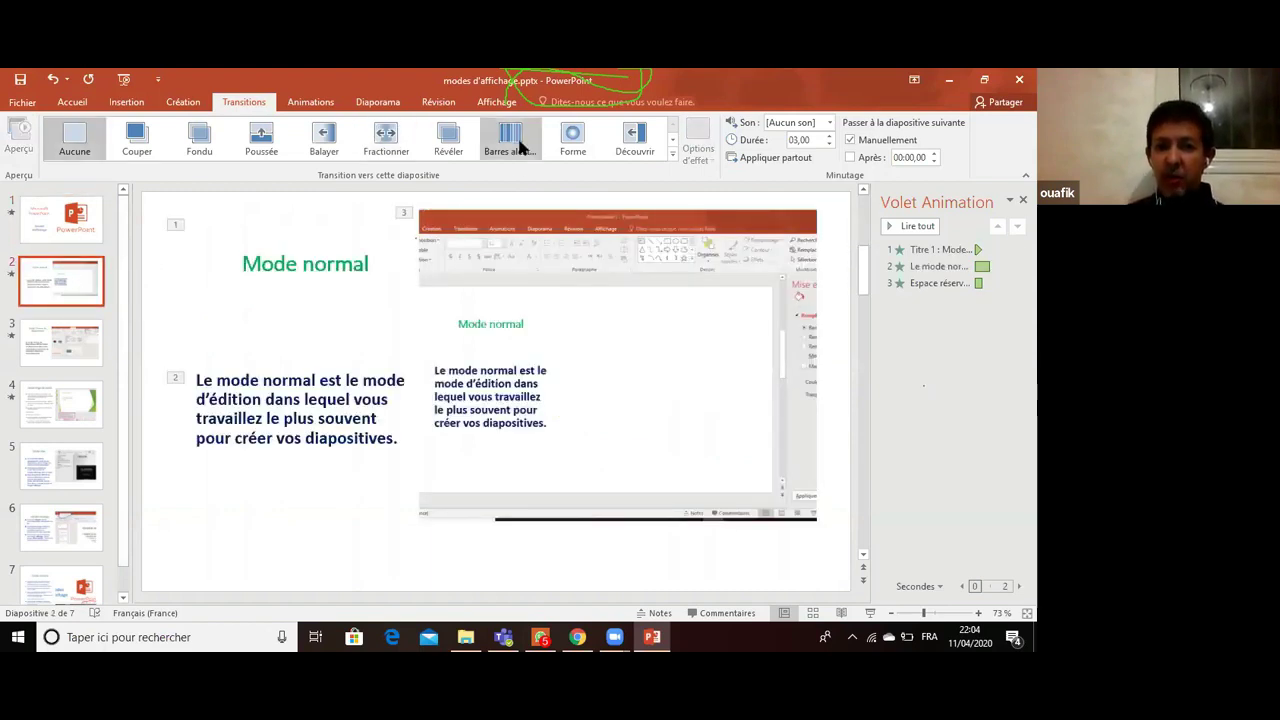
left_click(520, 148)
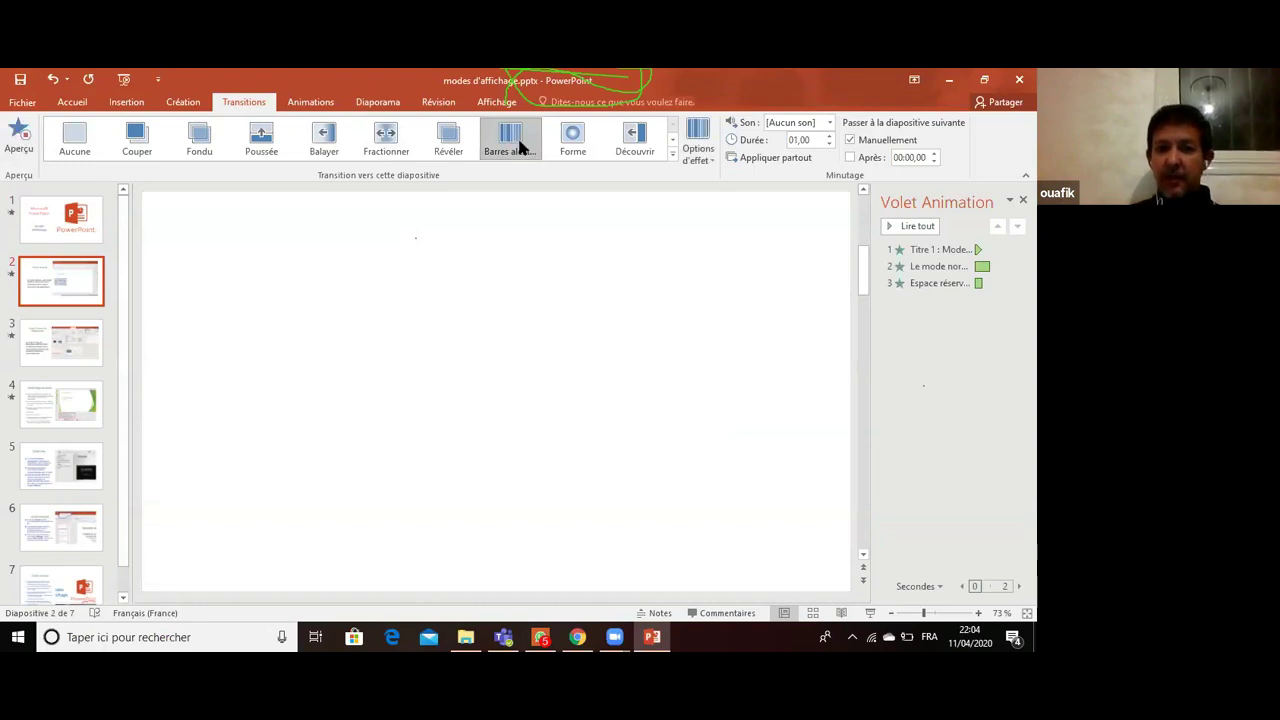
left_click(830, 136)
left_click(830, 136)
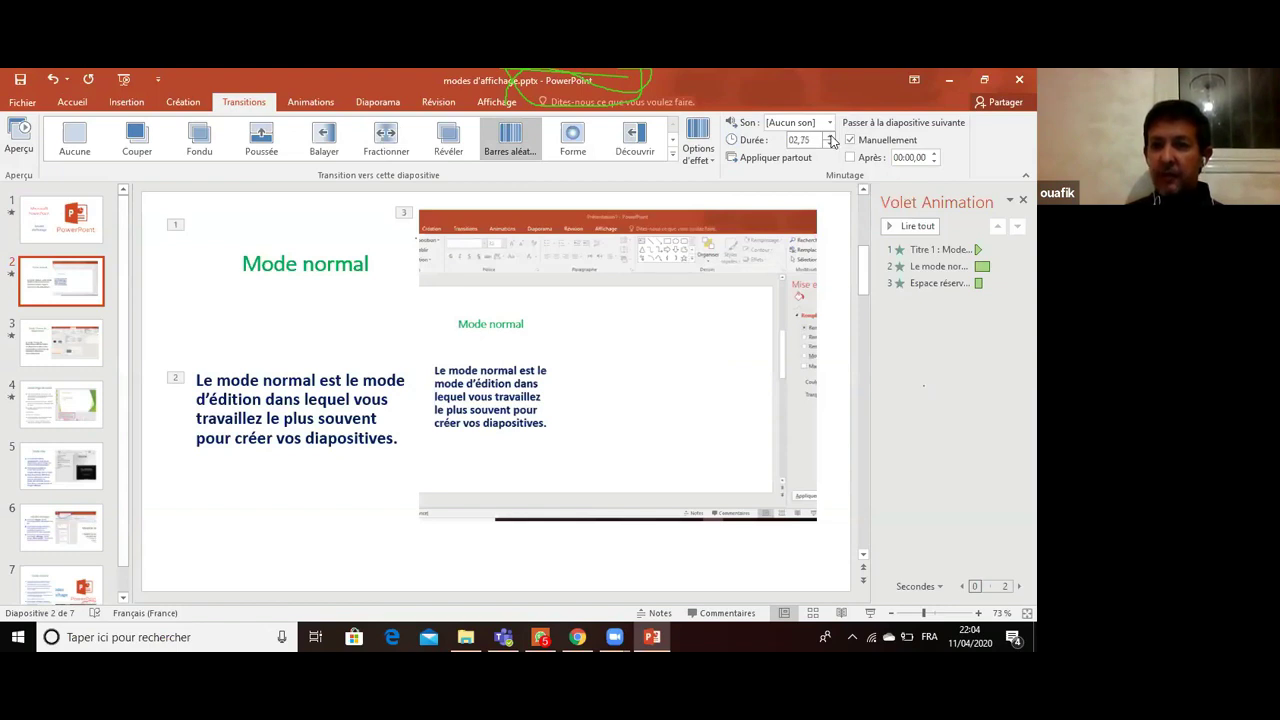
left_click(19, 148)
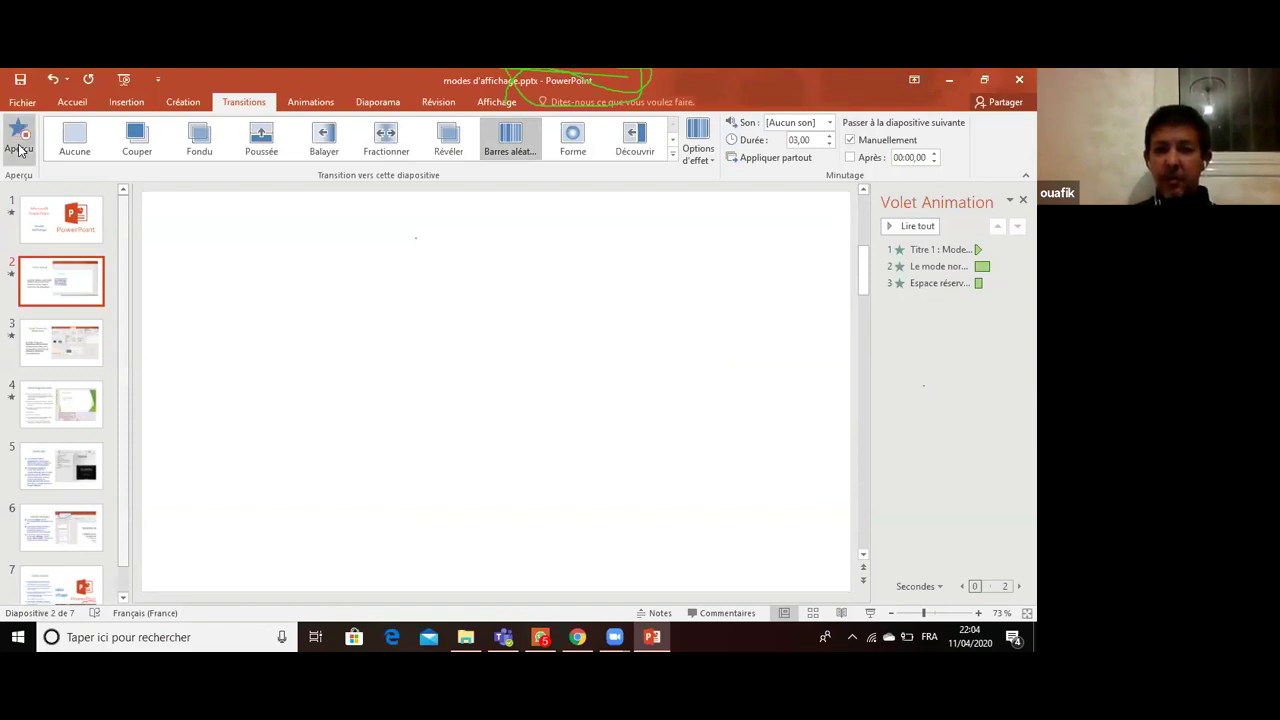
left_click(60, 233)
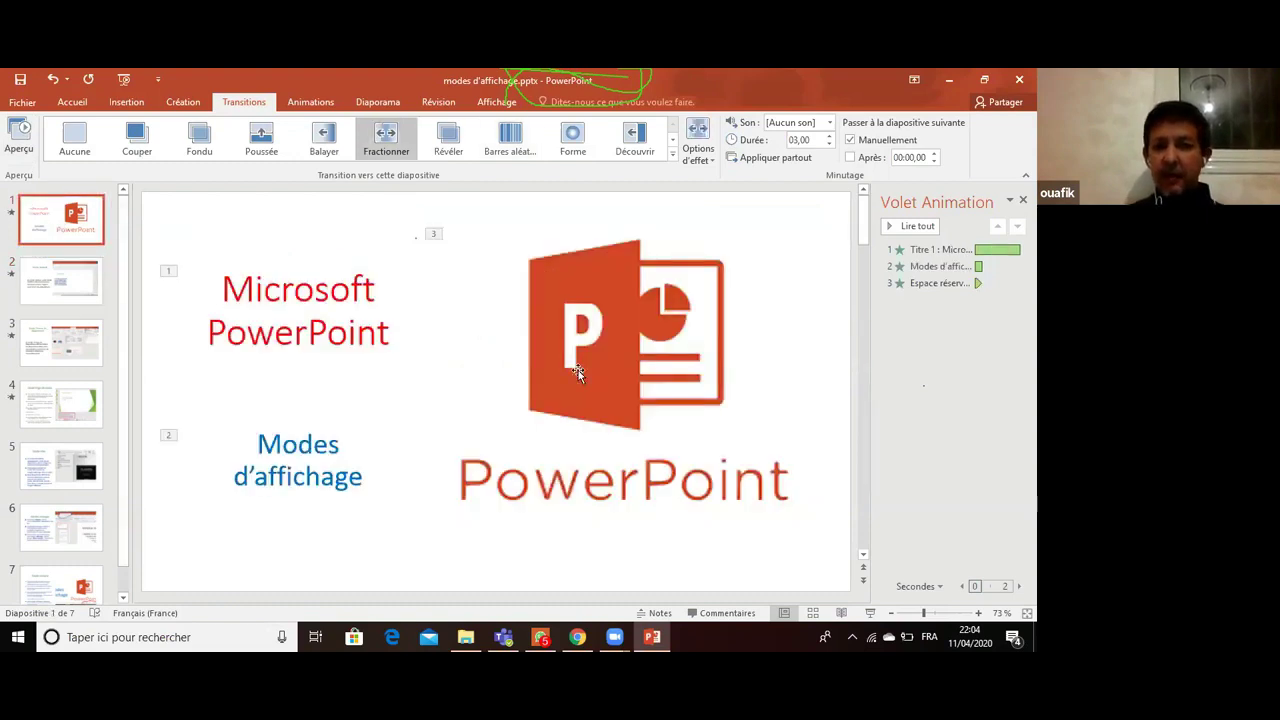
- Run the slideshow through slide 2's title, body text and screenshot, then exit
left_click(869, 613)
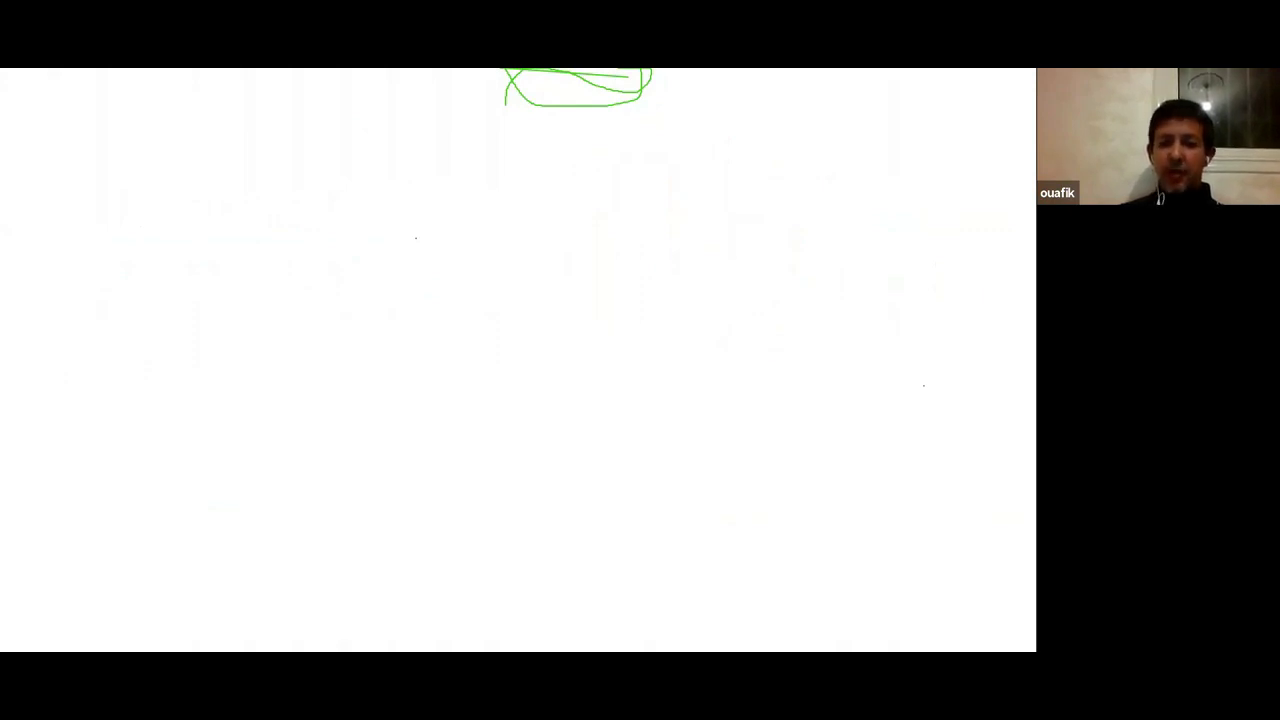
key("Right")
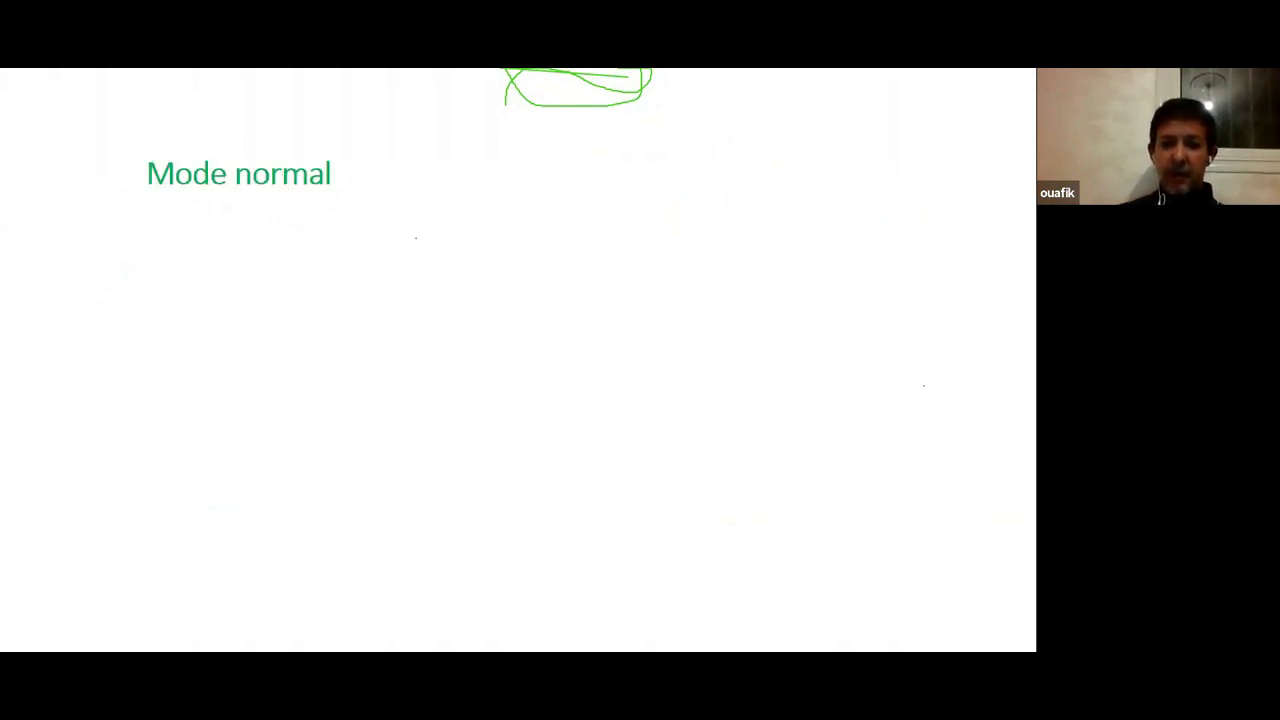
key("Right")
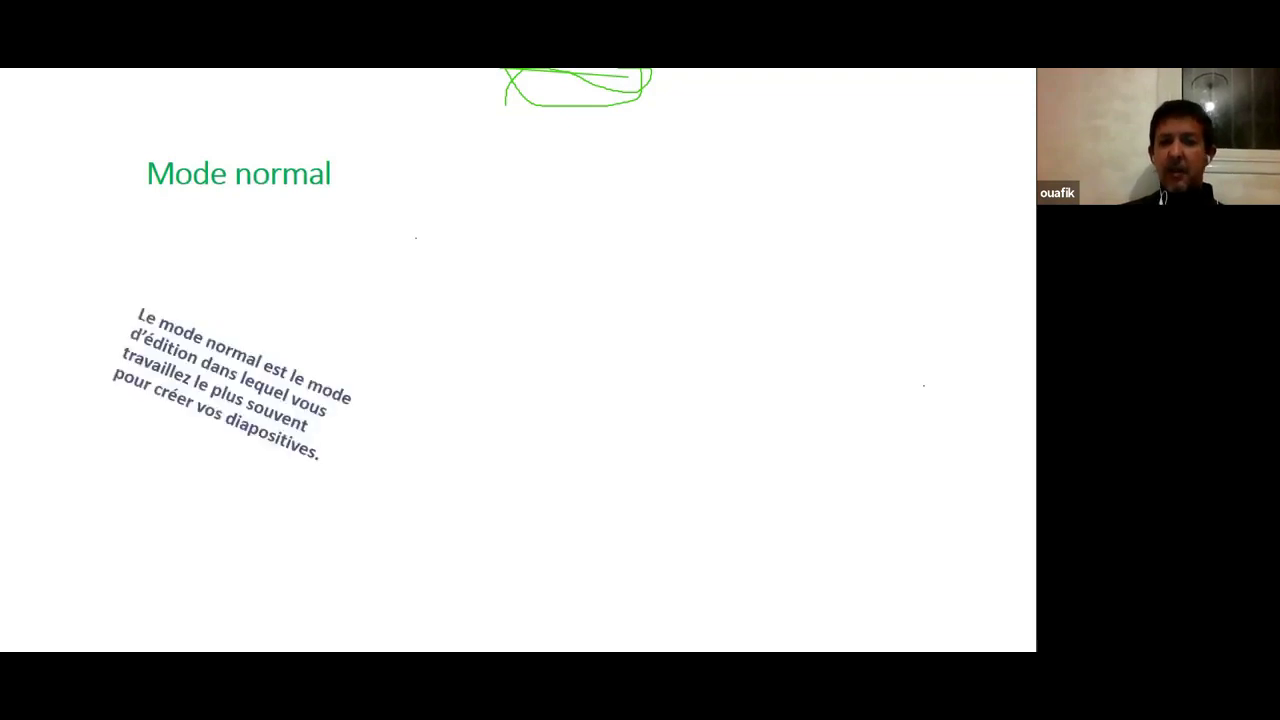
key("Right")
key("Escape")
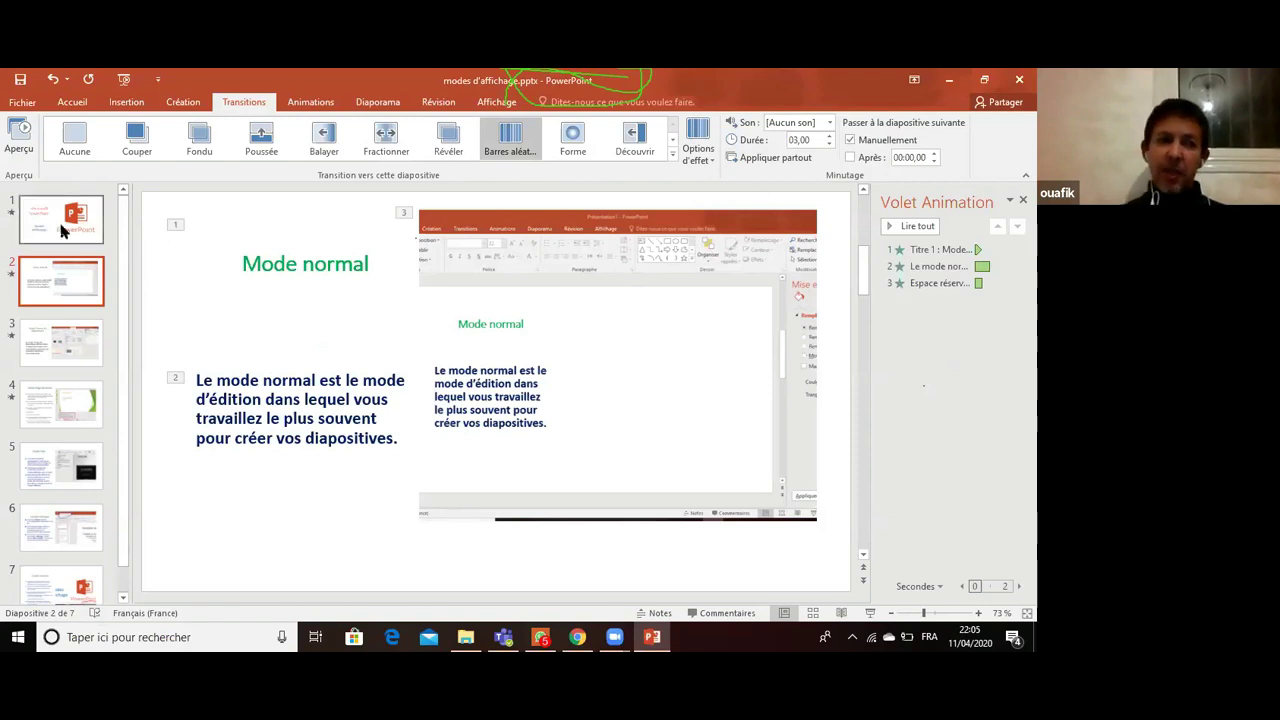
- Browse slides 1 through 5 in the thumbnail pane
left_click(61, 231)
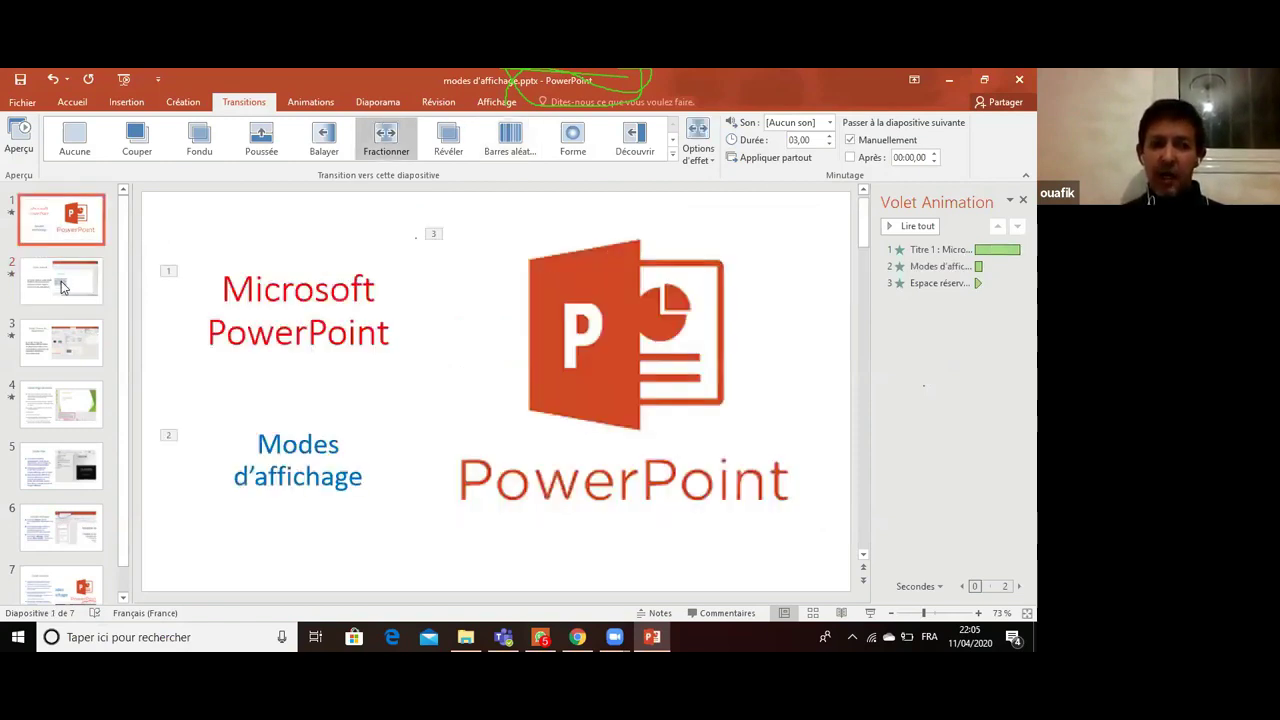
left_click(60, 282)
left_click(68, 340)
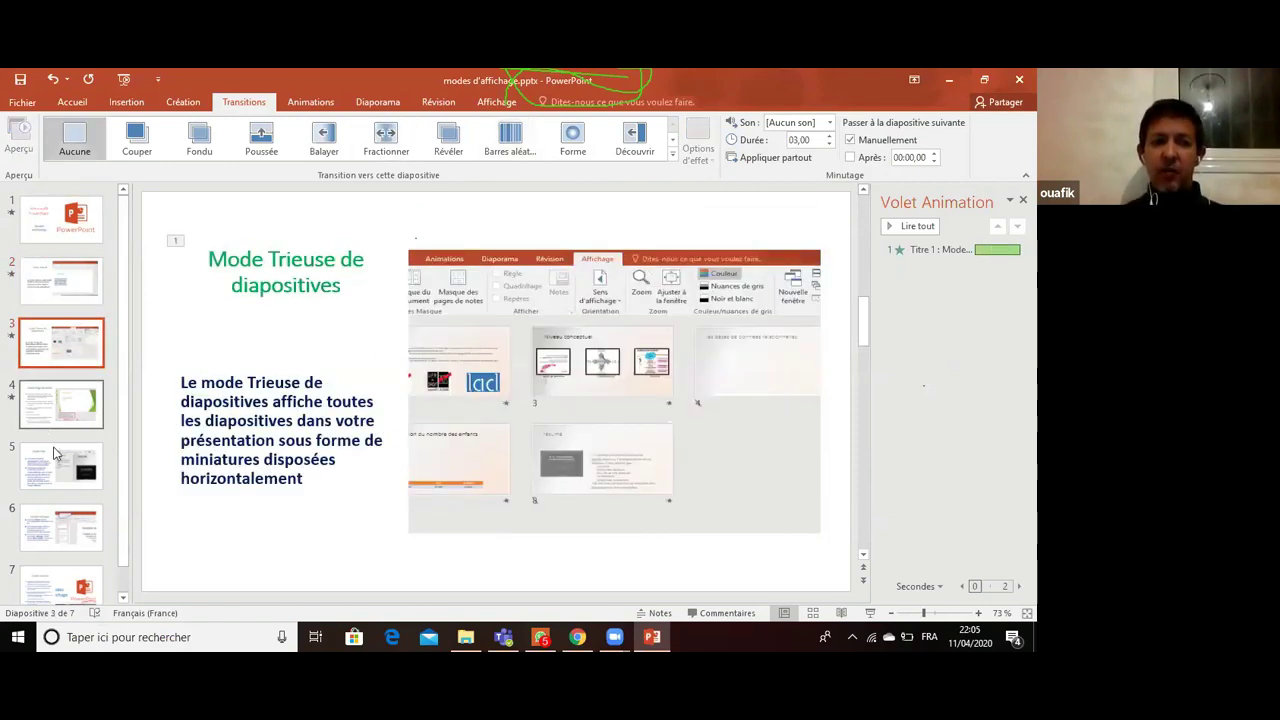
left_click(58, 405)
left_click(56, 457)
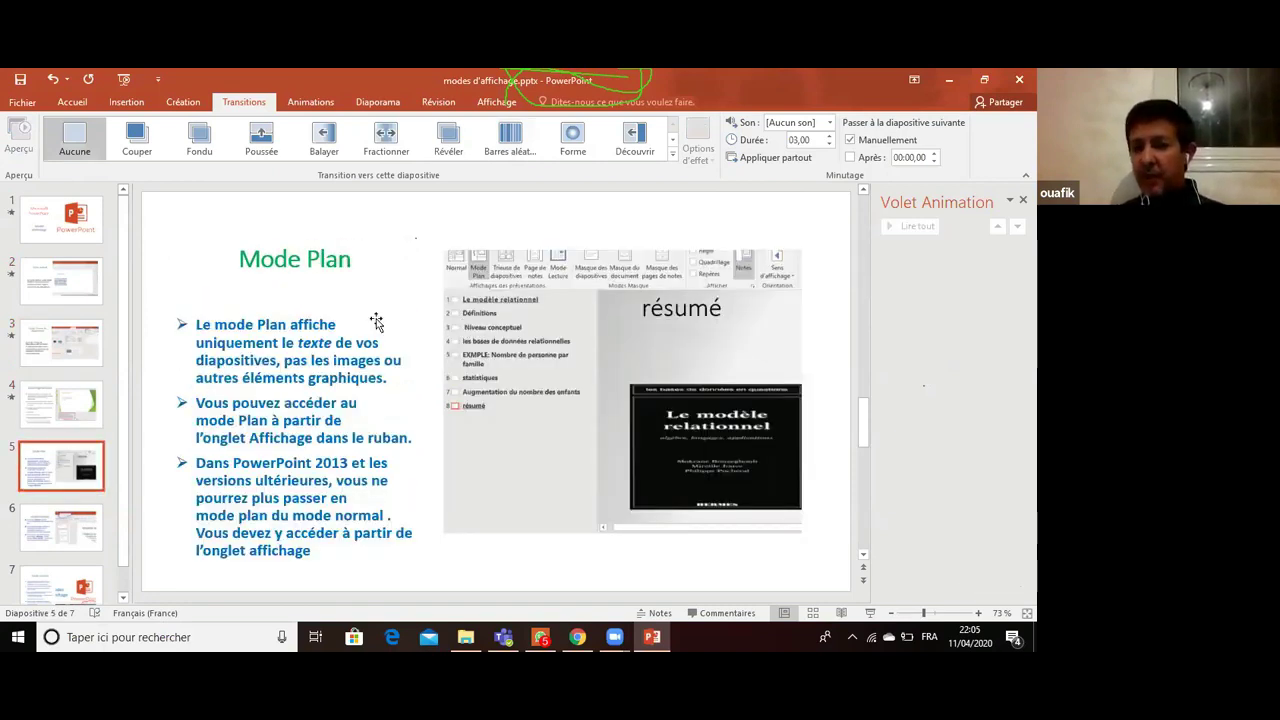
- Give slide 1's transition the Carillon sound, preview it, then show slide 2
left_click(830, 123)
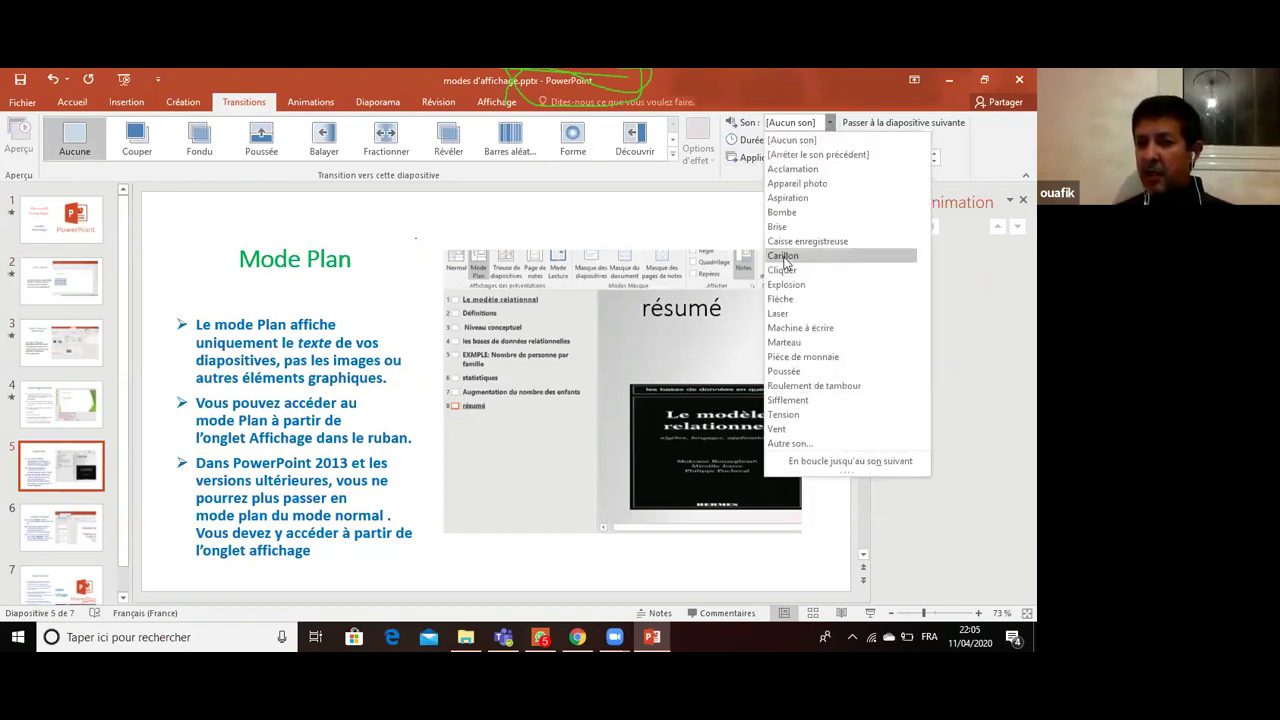
key("Escape")
key("Home")
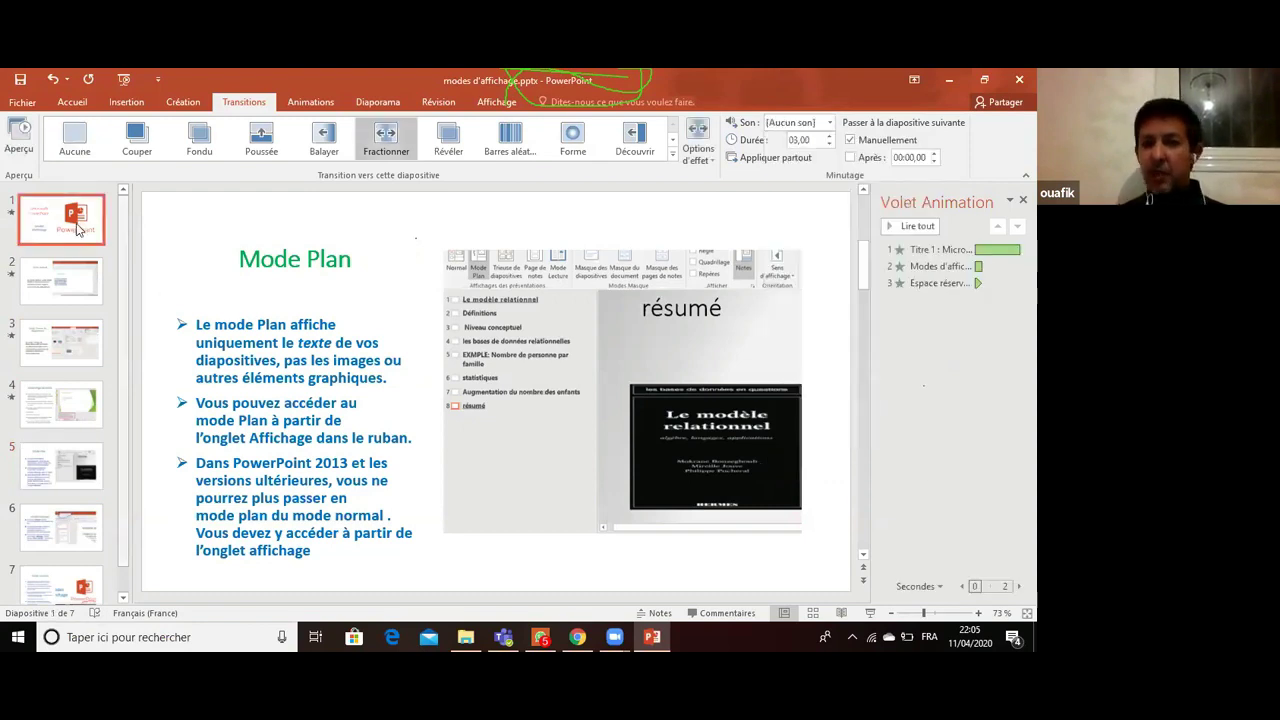
left_click(829, 123)
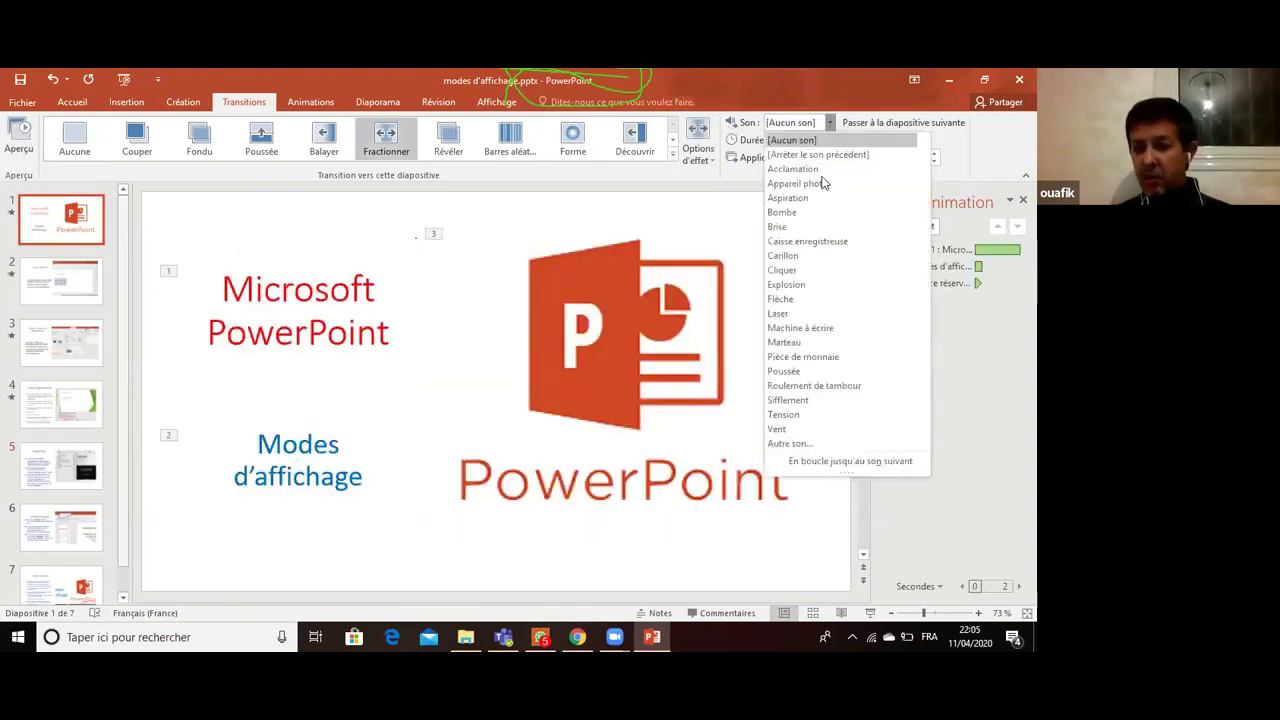
left_click(794, 258)
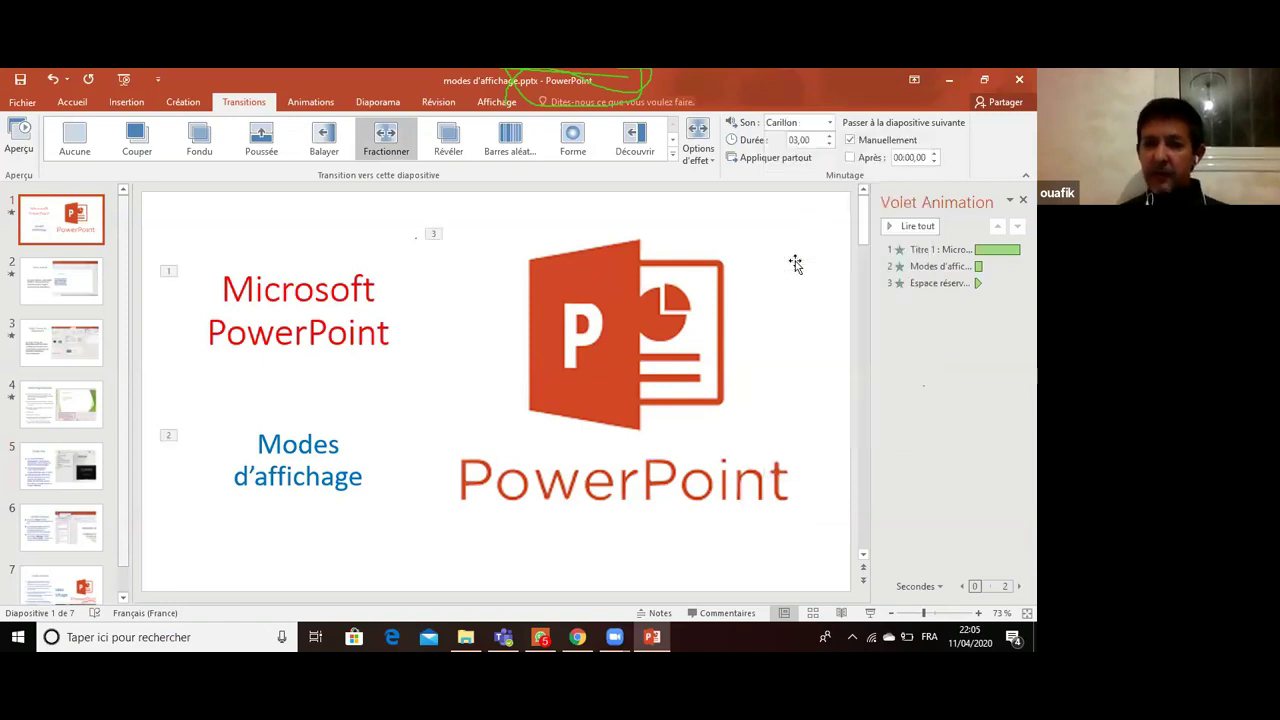
left_click(20, 133)
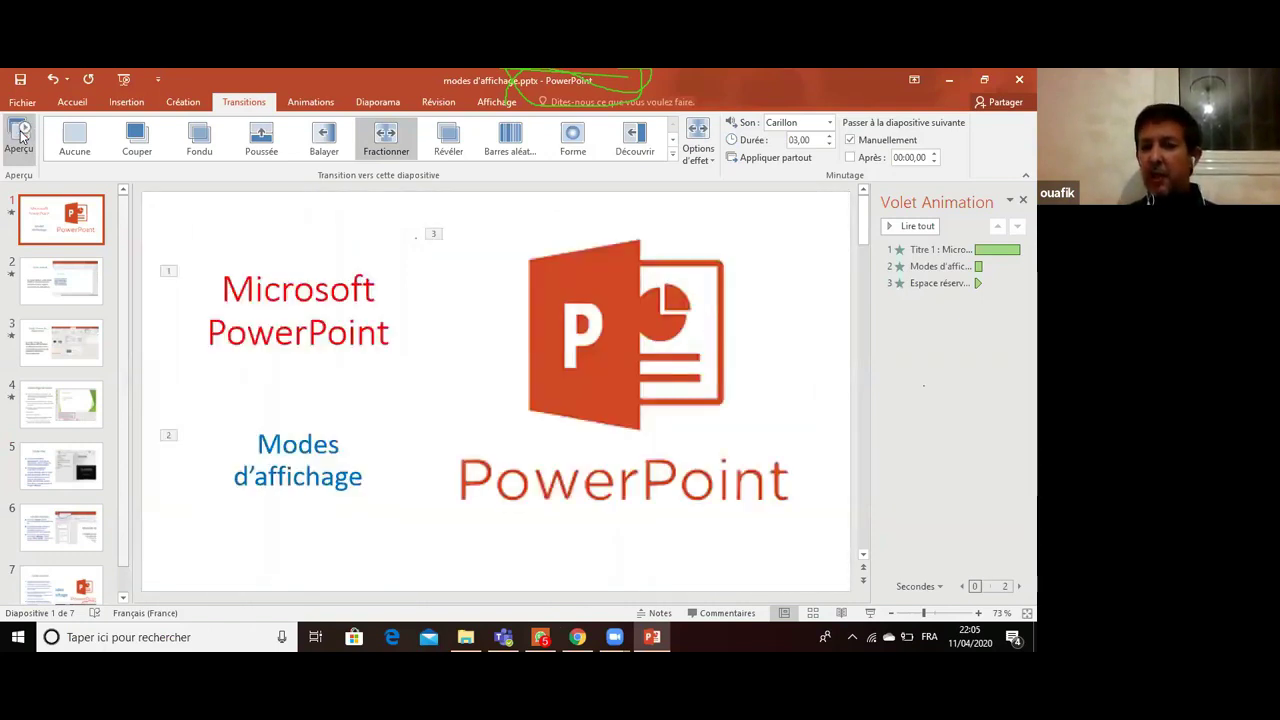
left_click(73, 282)
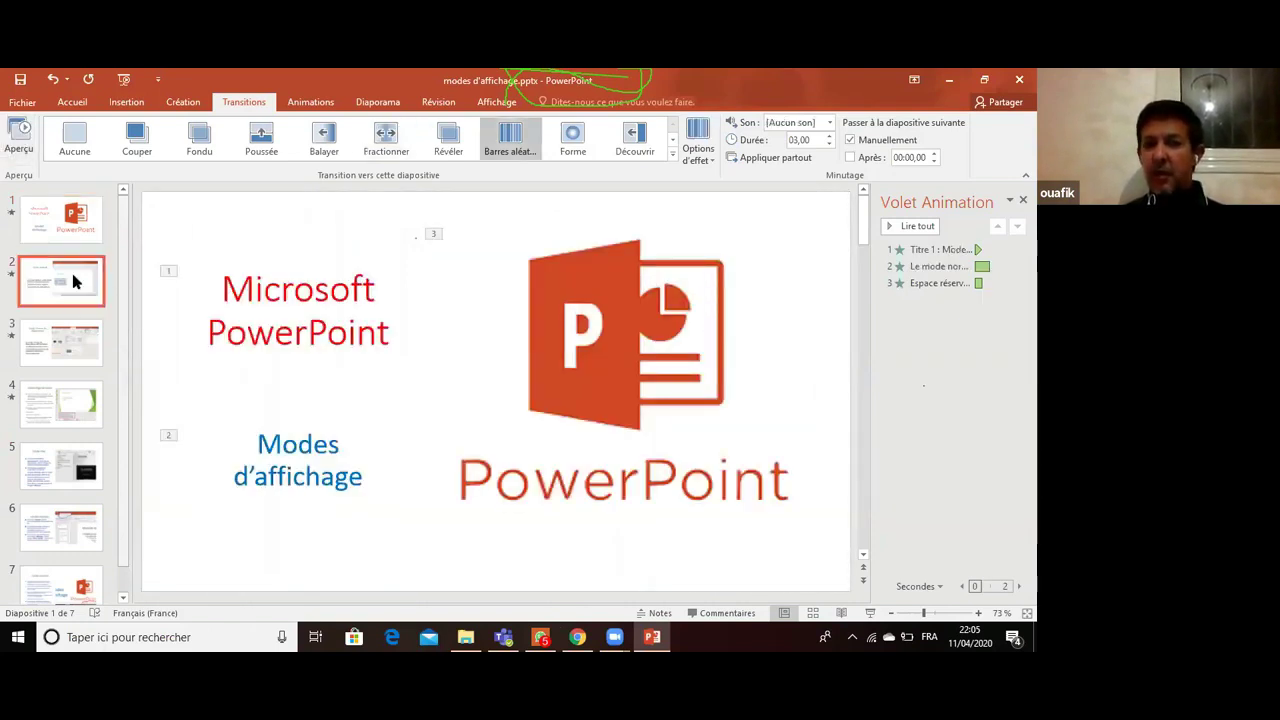
- Set slide 2's transition sound to Cliquer instead of Pièce de monnaie, and preview it
left_click(828, 123)
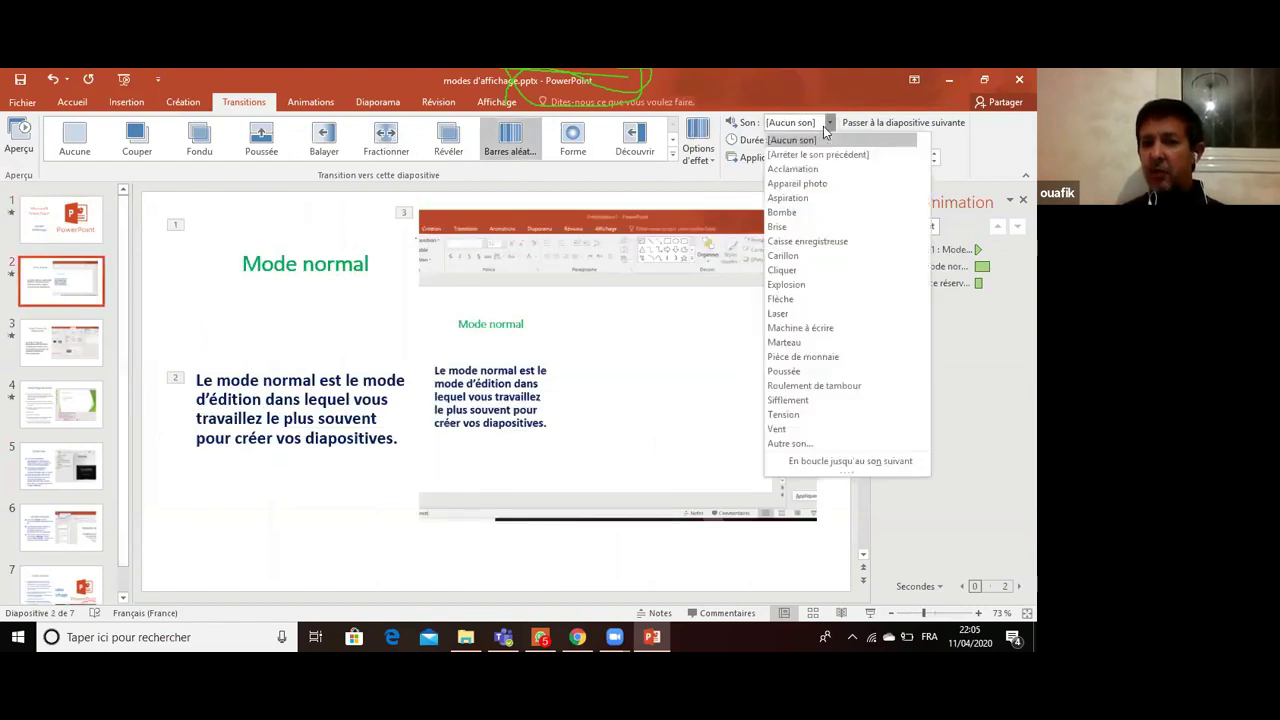
left_click(813, 358)
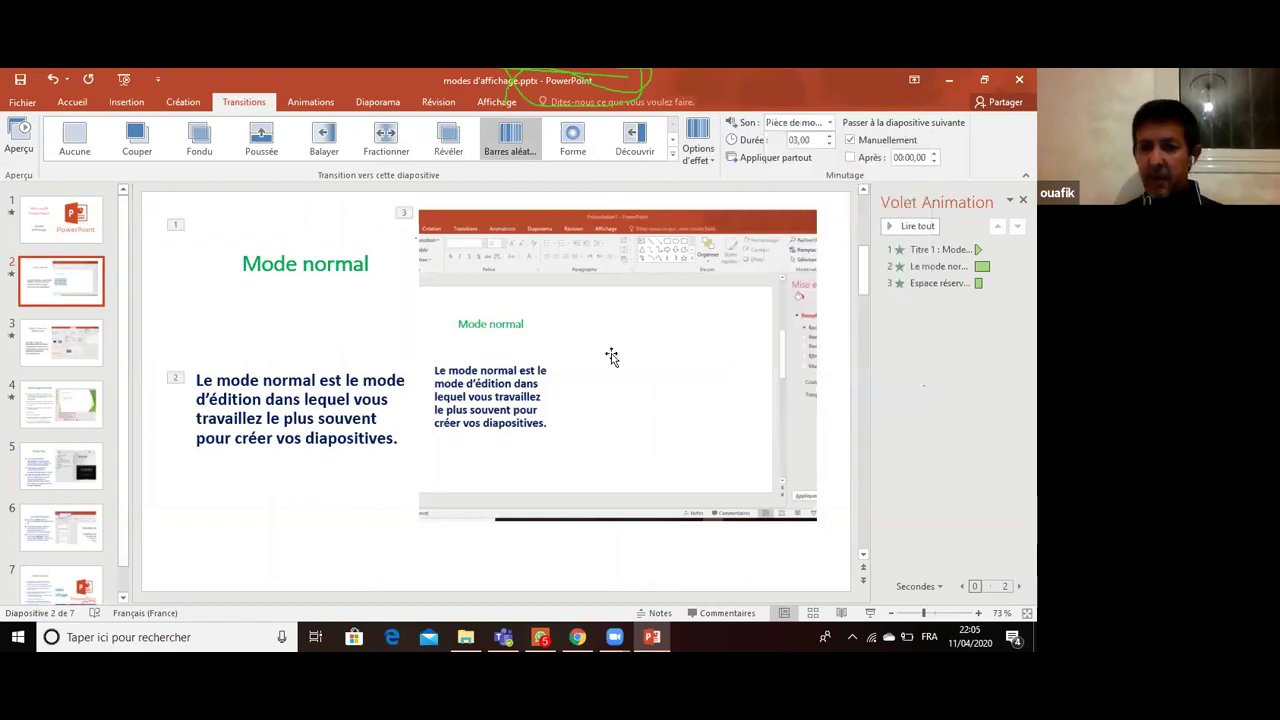
left_click(27, 146)
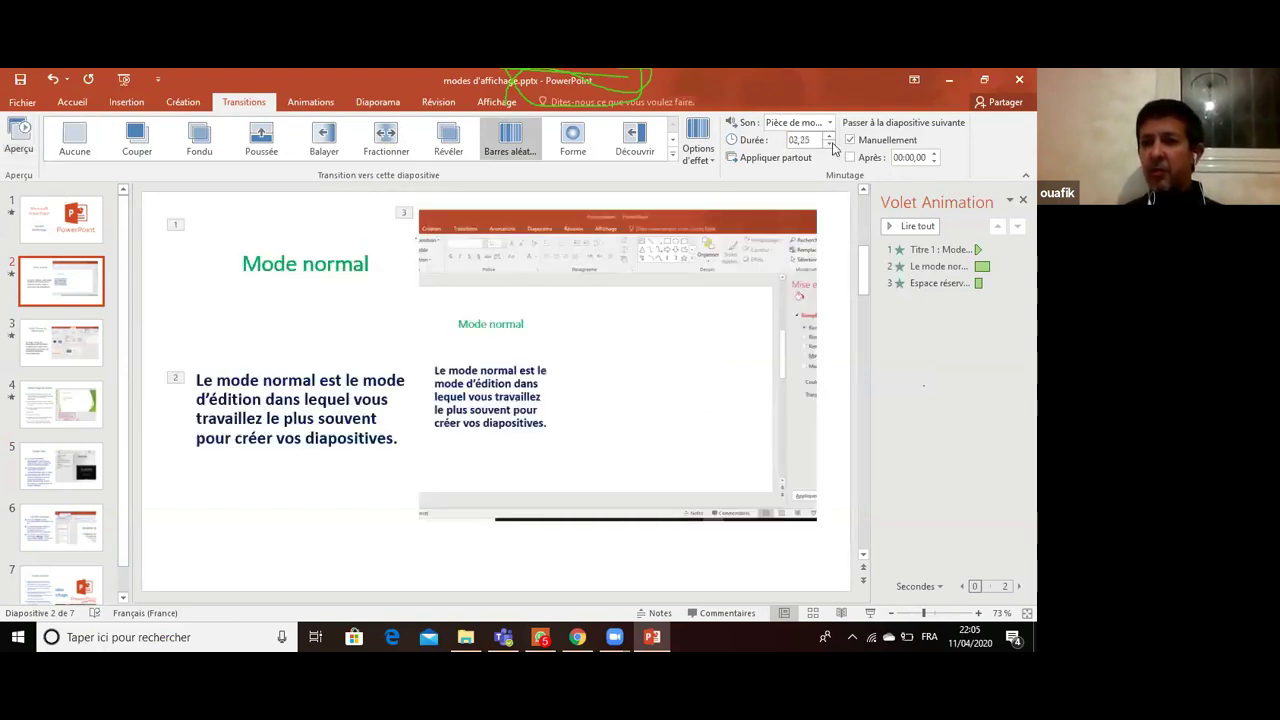
left_click(829, 122)
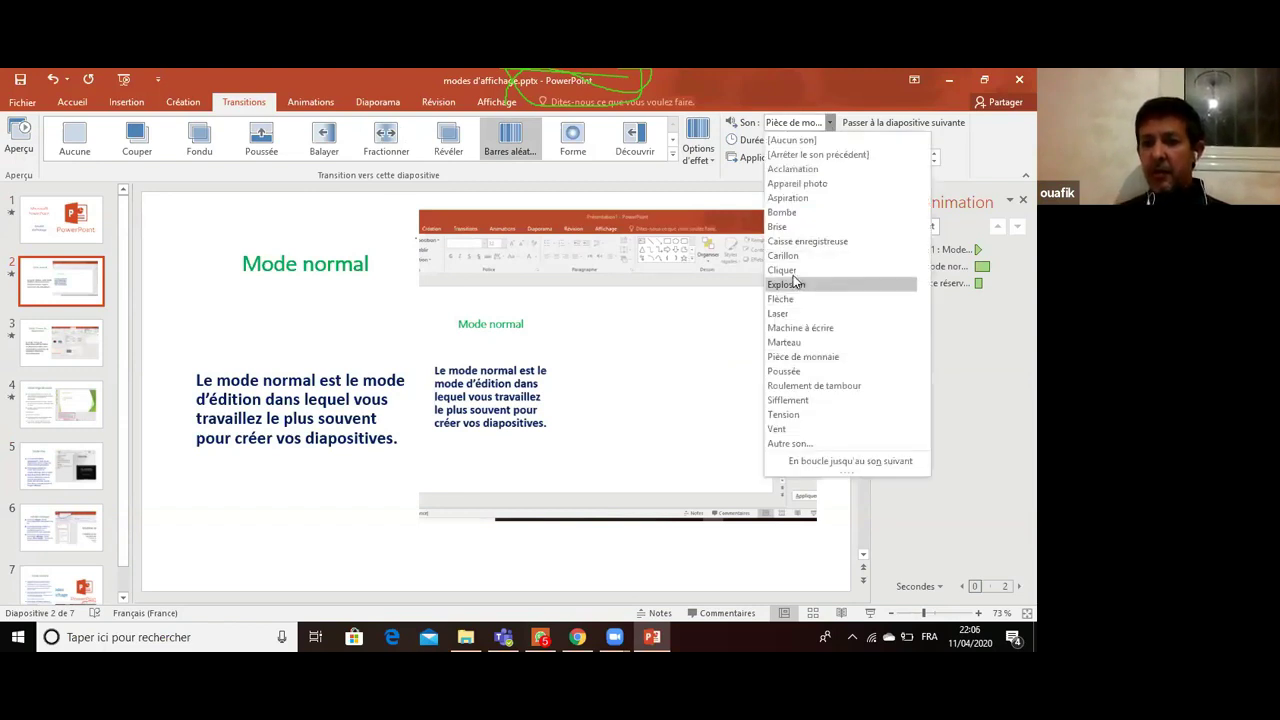
left_click(785, 270)
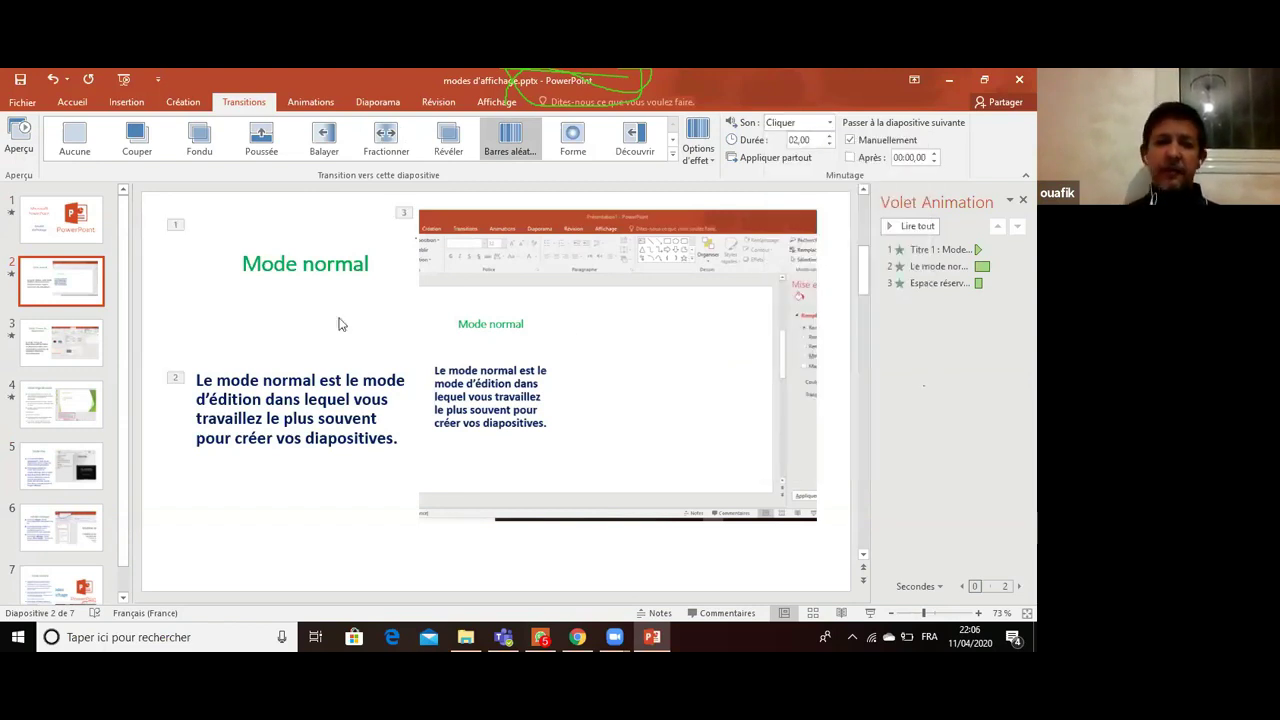
left_click(20, 130)
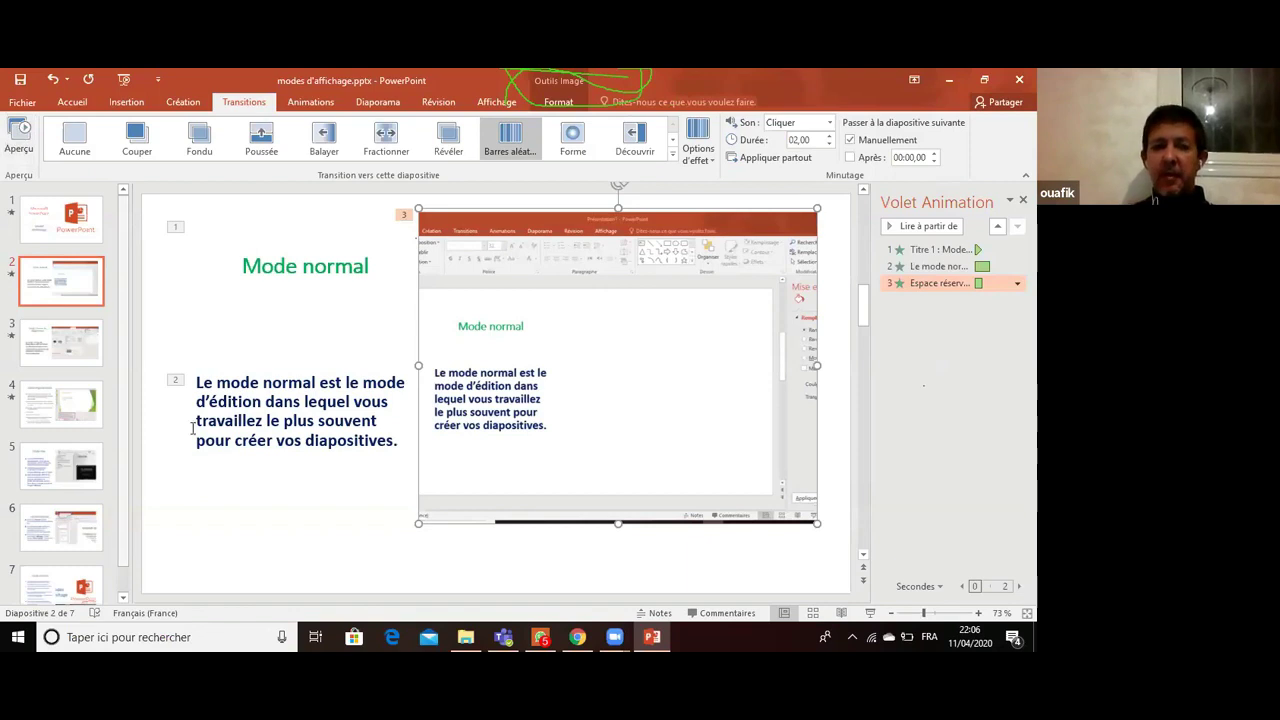
- Move through slide 3 back to slide 1 to check its transition
key("shift+Tab")
left_click(58, 346)
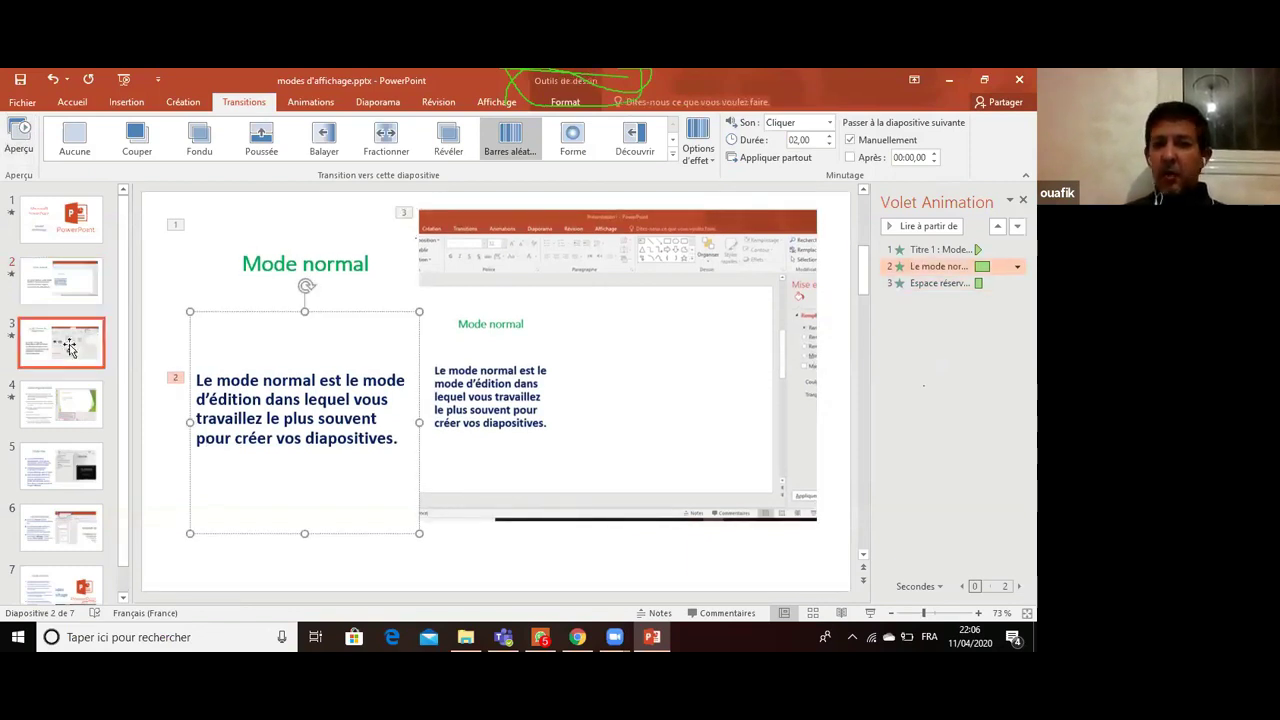
left_click(60, 220)
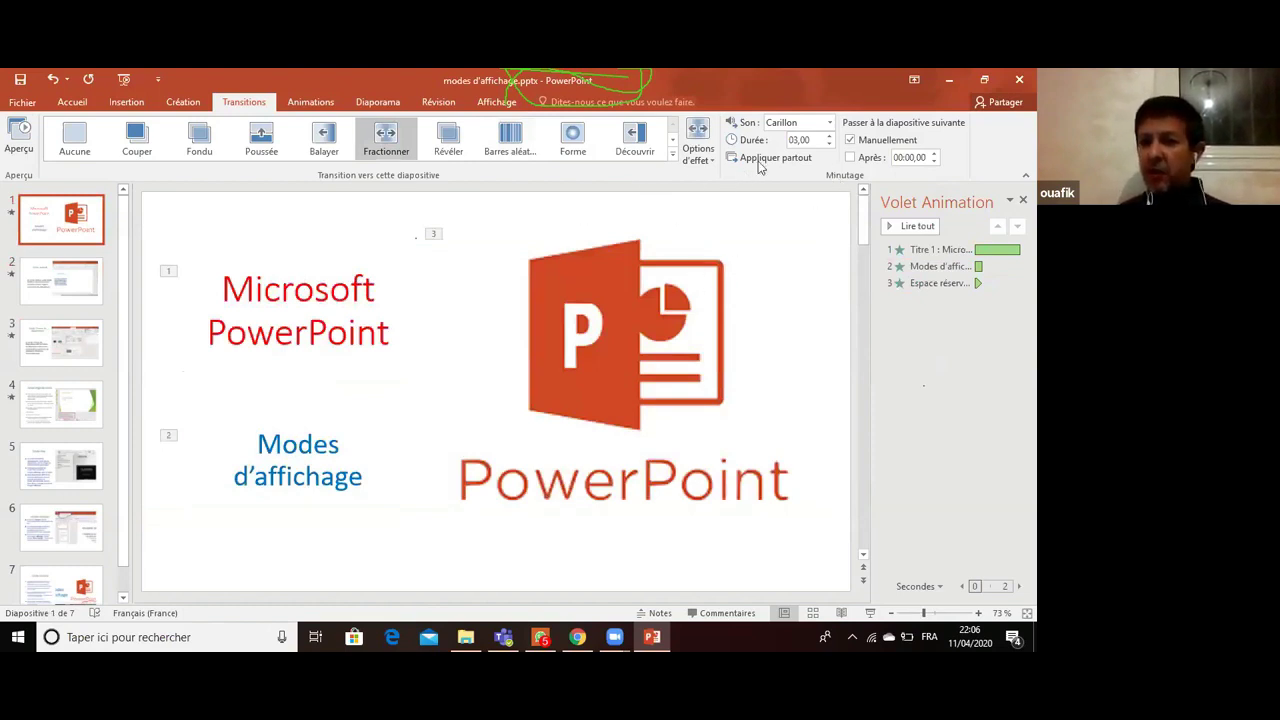
- Apply slide 1's Fractionner transition with Carillon to all slides, checking slides 5, 6 and 7
left_click(757, 165)
type("02")
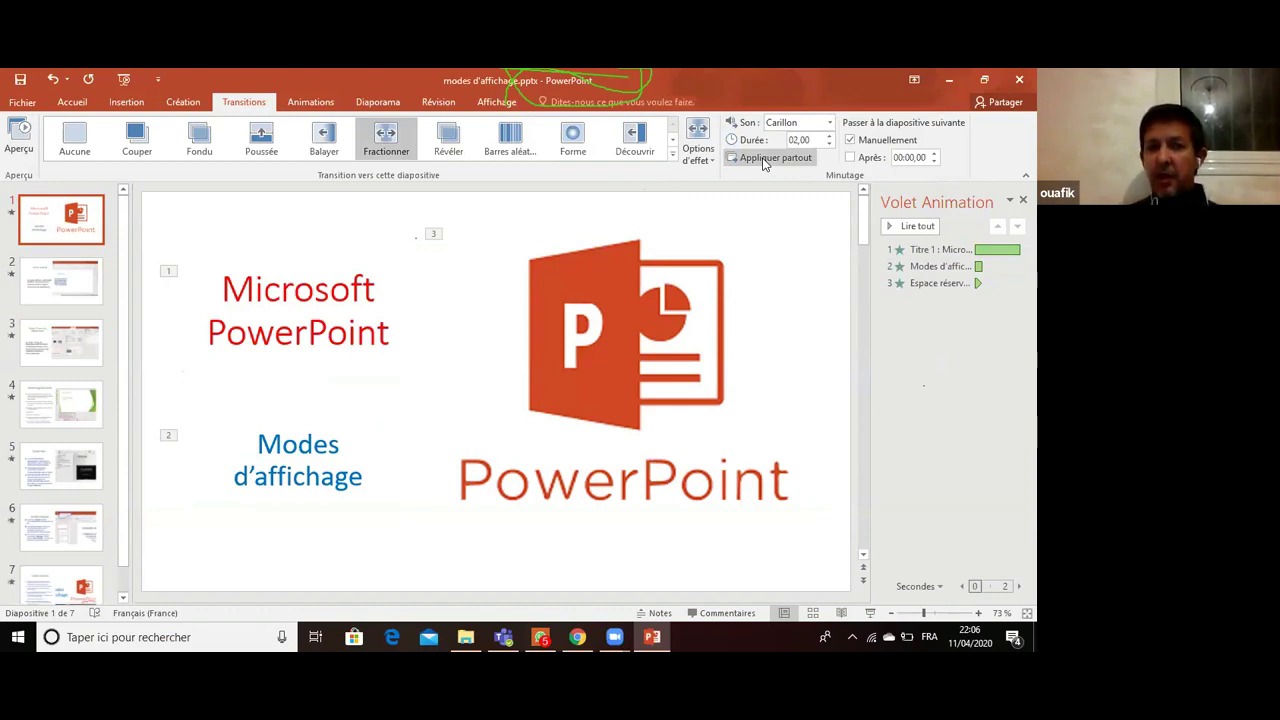
left_click(767, 158)
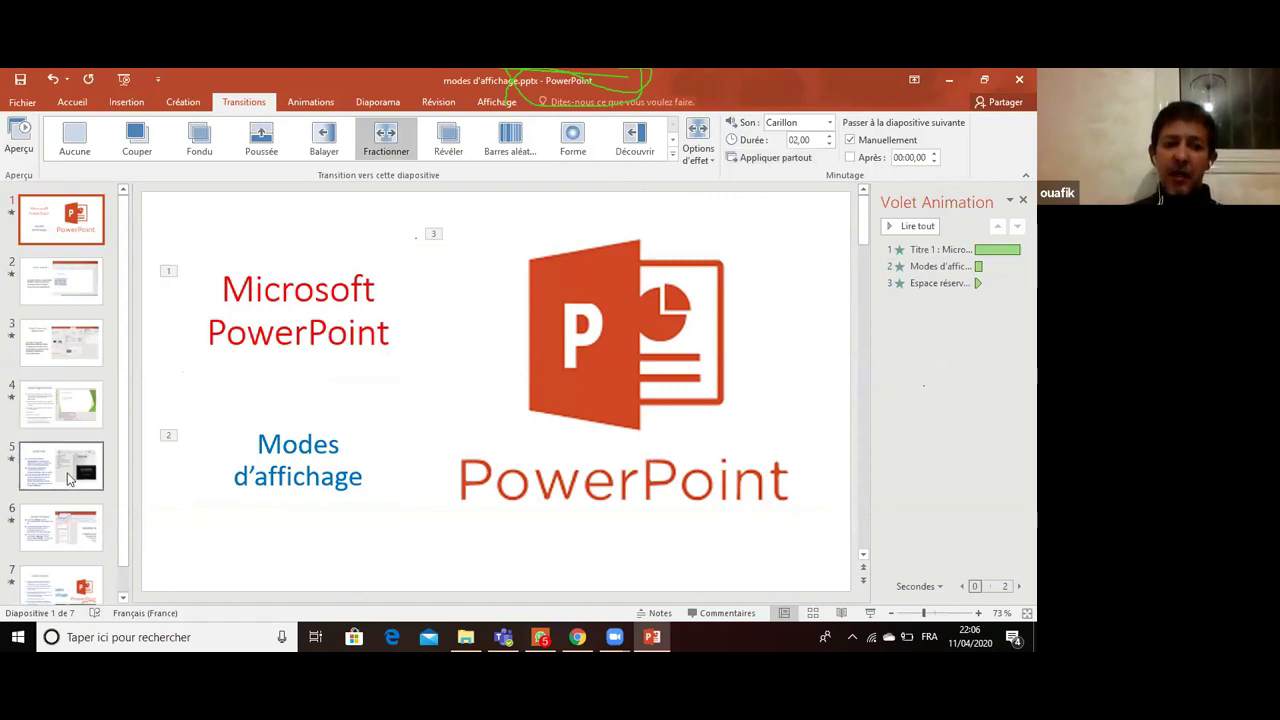
left_click(69, 479)
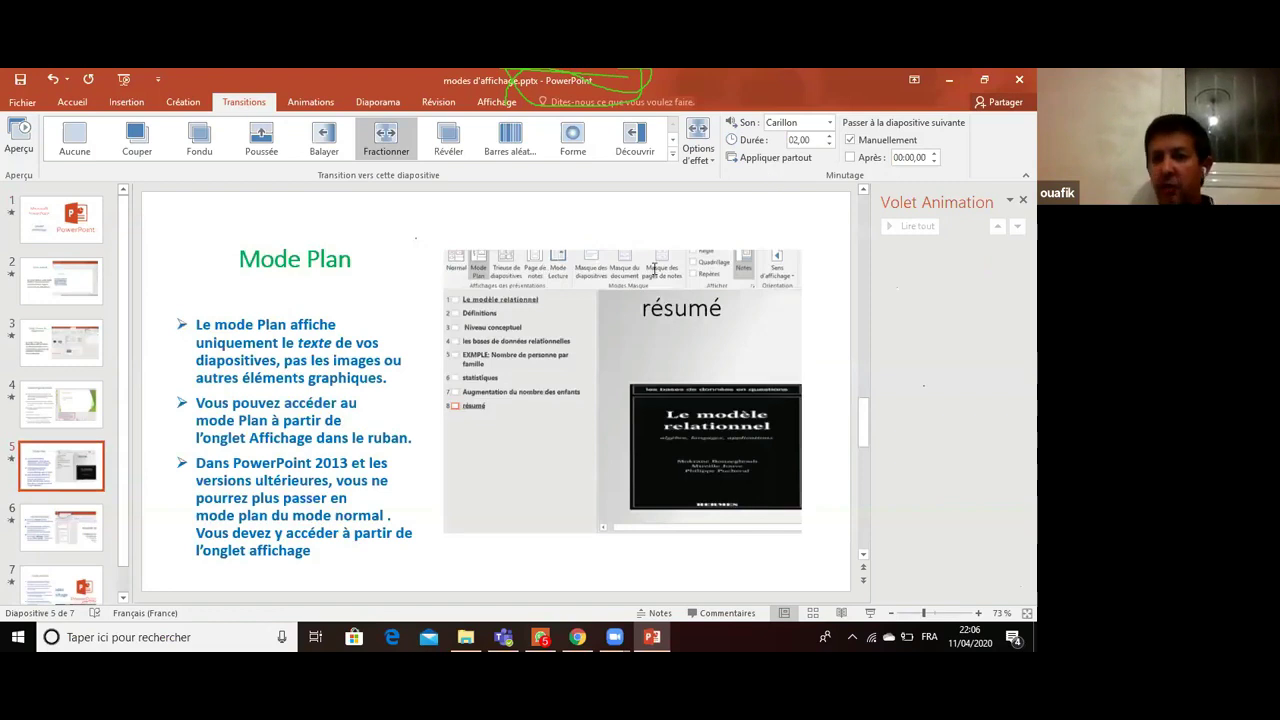
left_click(70, 497)
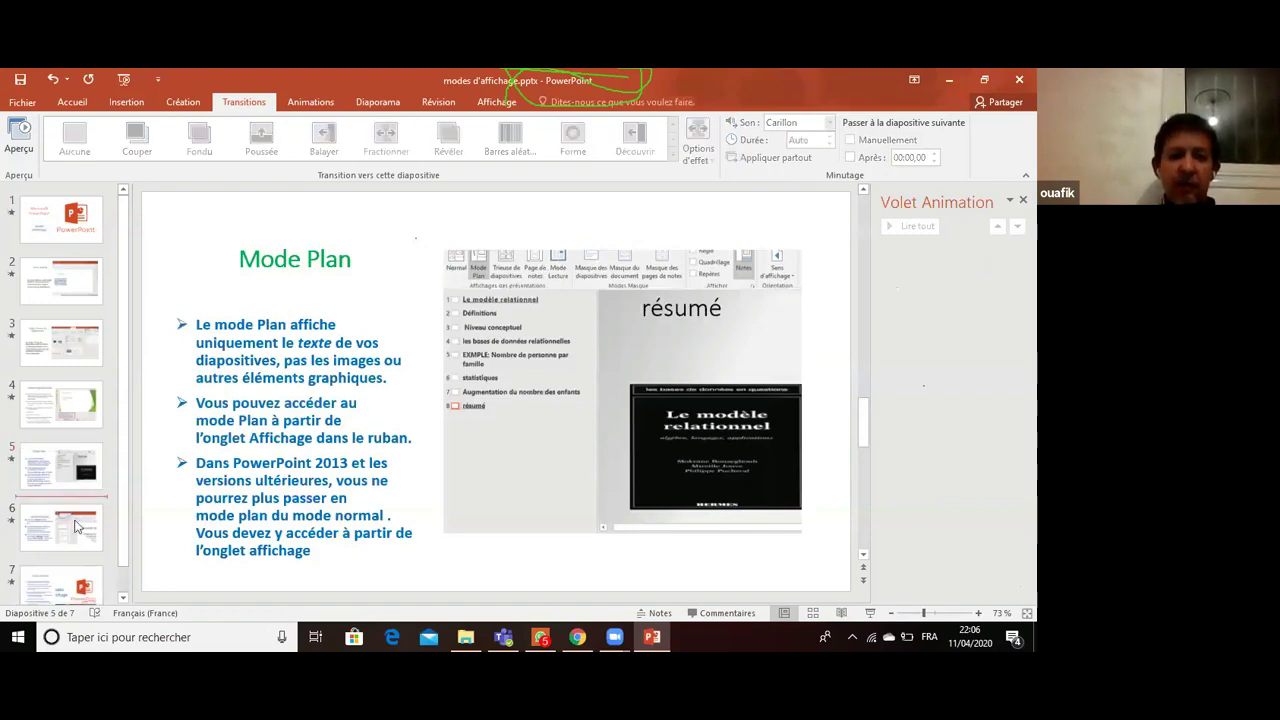
left_click(76, 527)
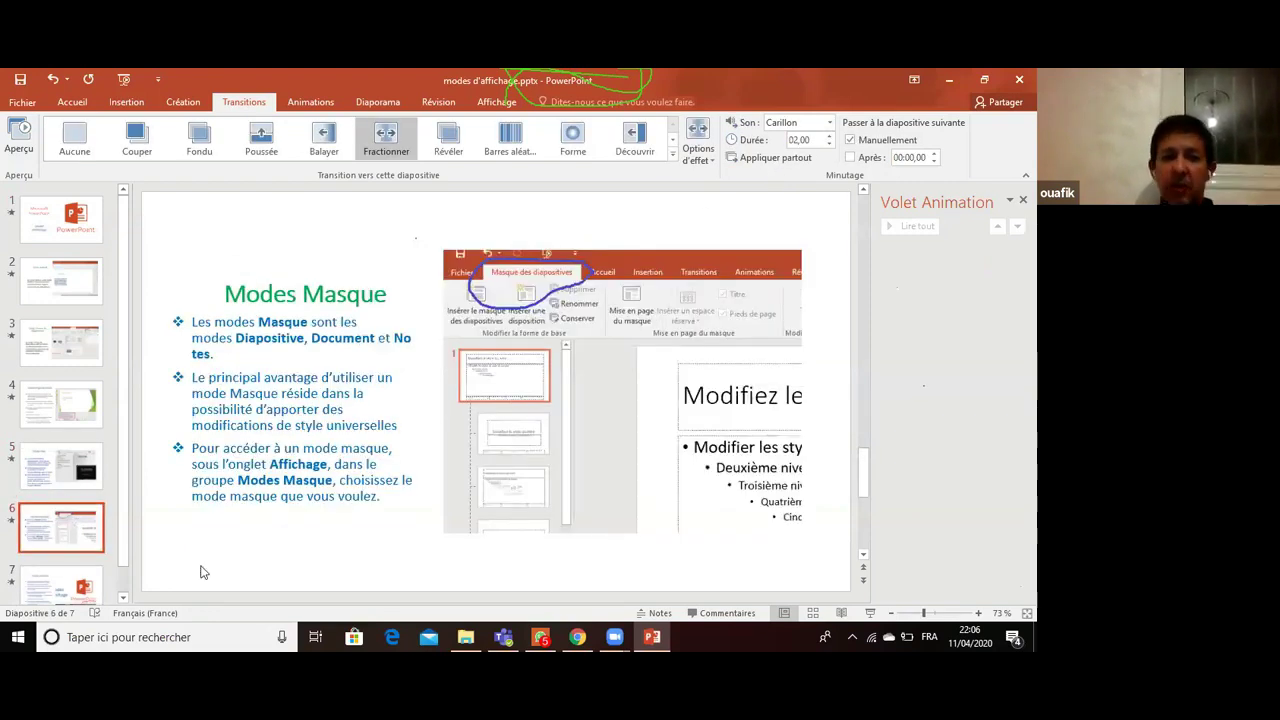
left_click(58, 583)
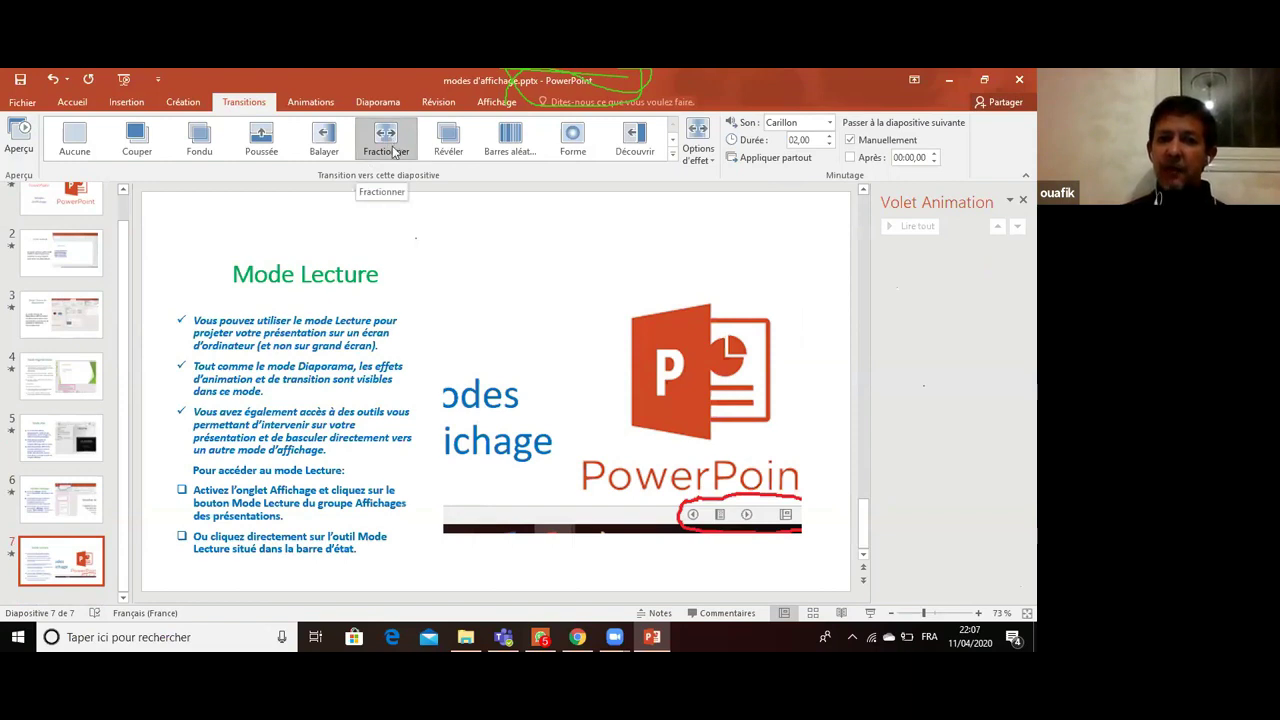
- Give slide 7 the Balayer transition and preview it
left_click(329, 138)
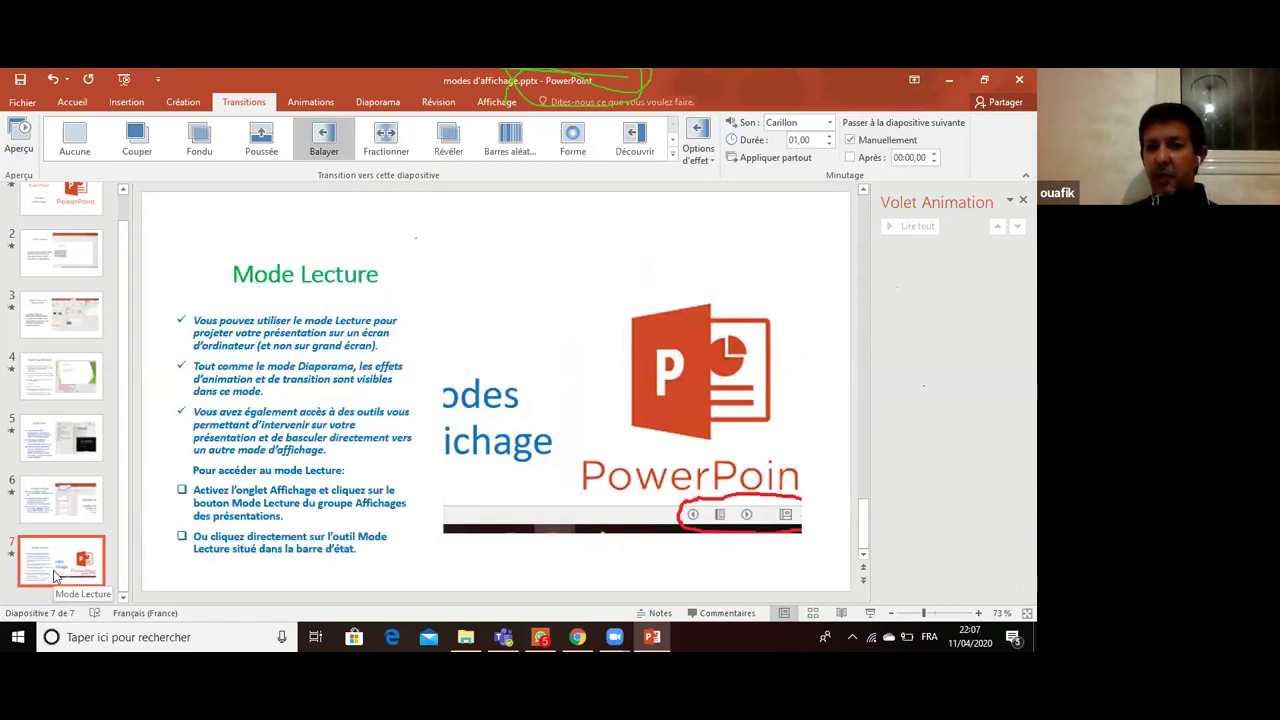
left_click(65, 508)
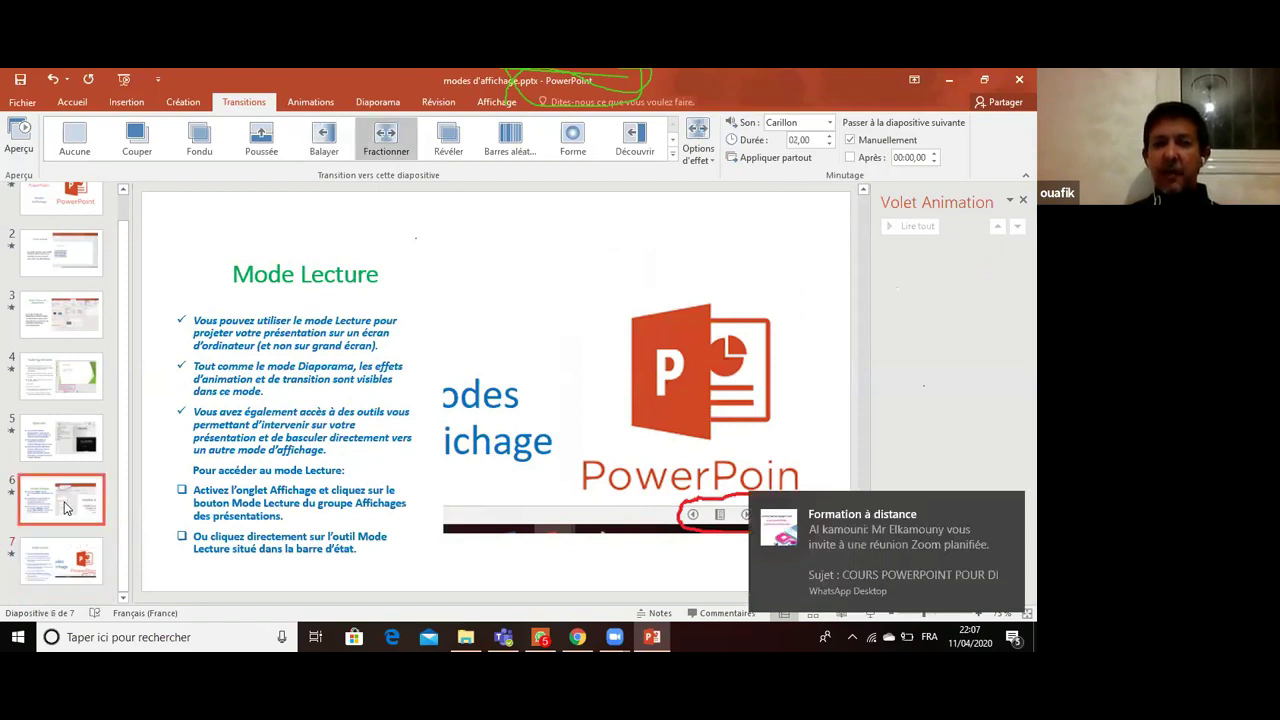
left_click(70, 578)
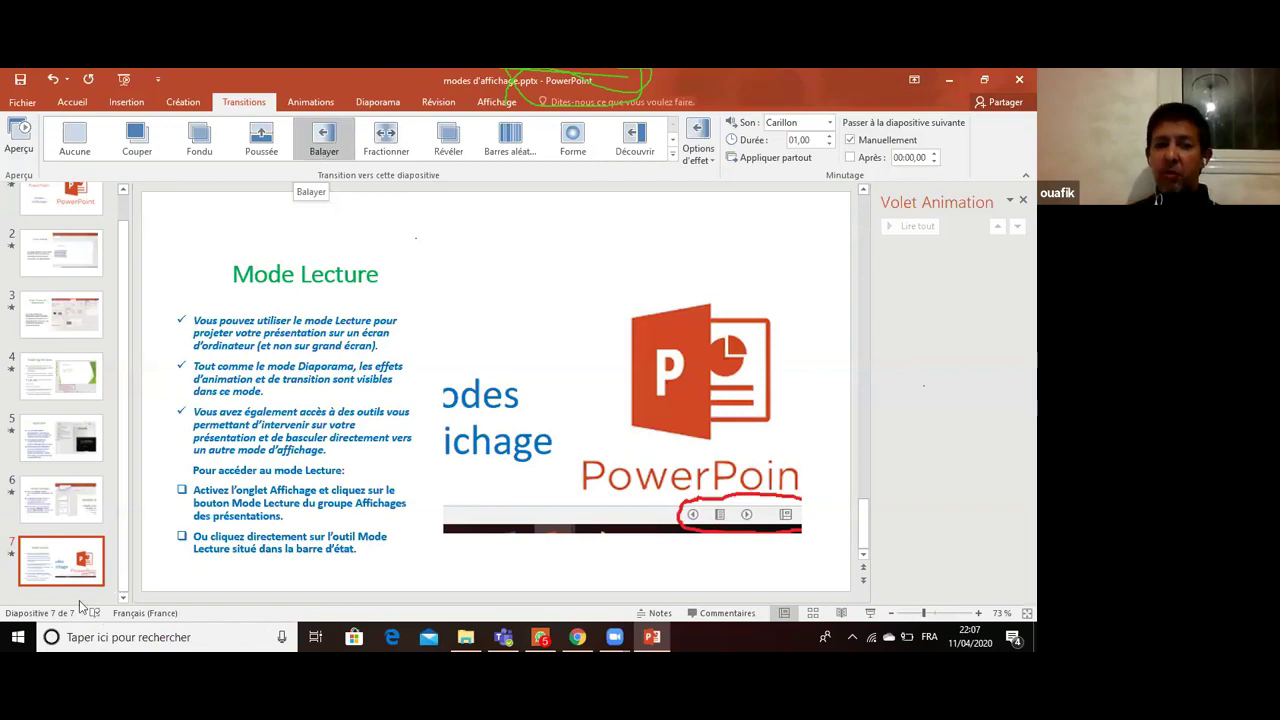
left_click(25, 139)
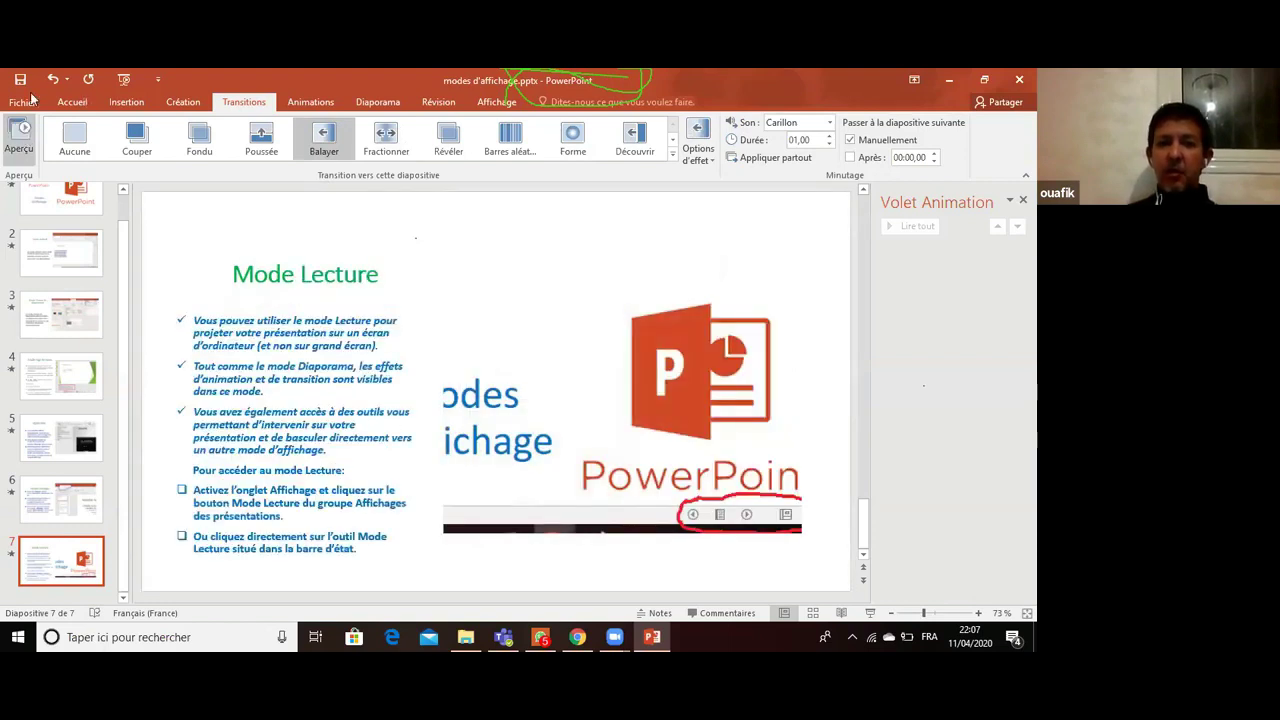
- Switch slide 7 to the Découvrir transition at 00,75, then view slides 6 and 5
left_click(226, 126)
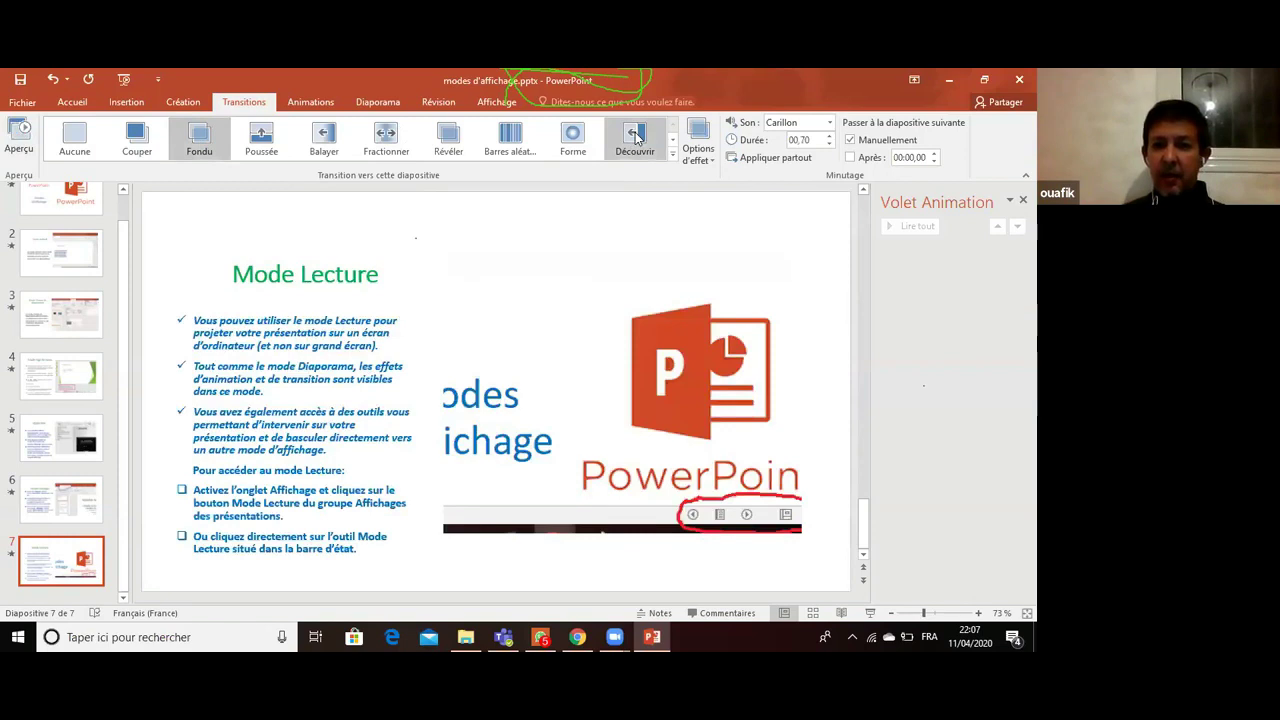
left_click(636, 137)
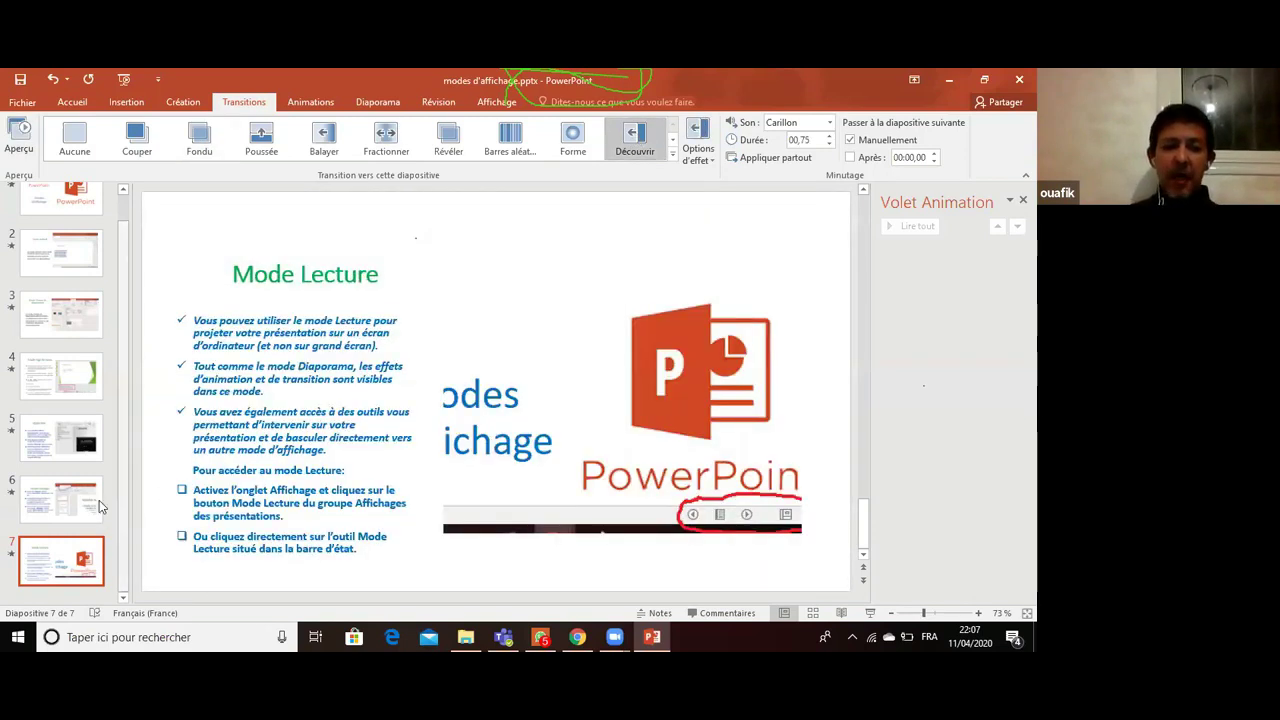
left_click(88, 495)
left_click(79, 459)
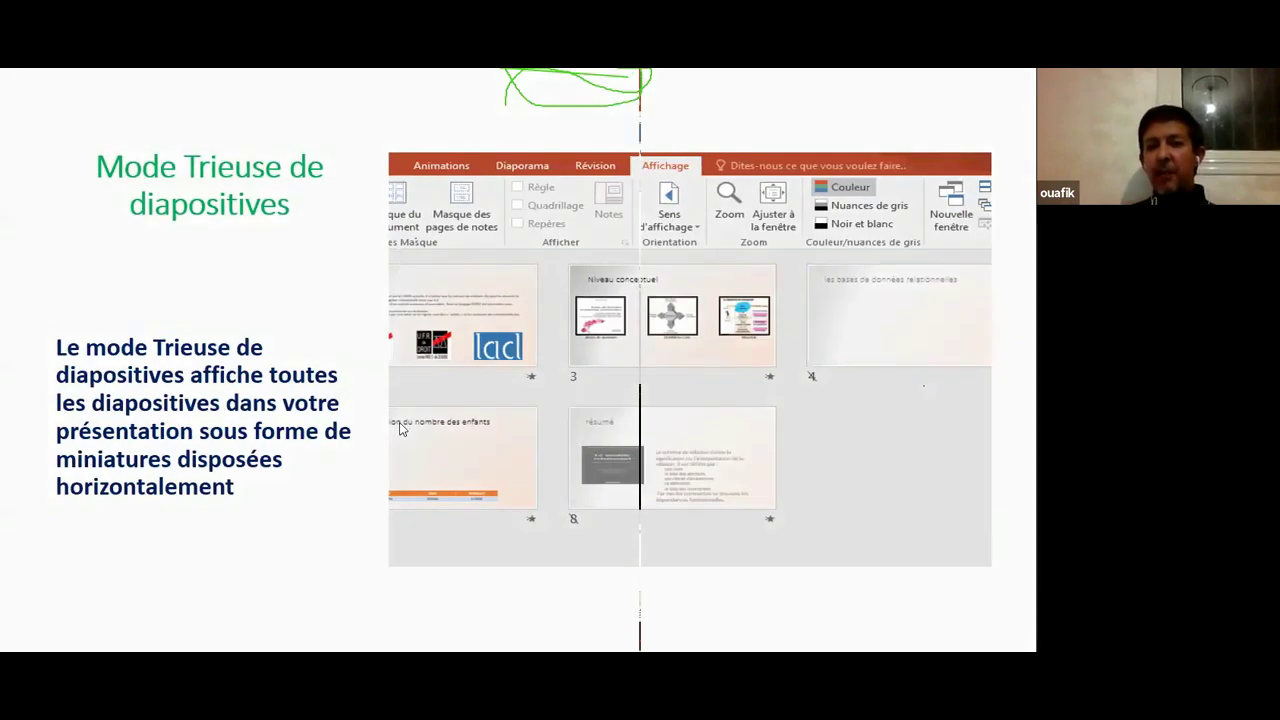
- Advance the slideshow through the notes slide's animations and the Masque slide to the end of the show
key("Right")
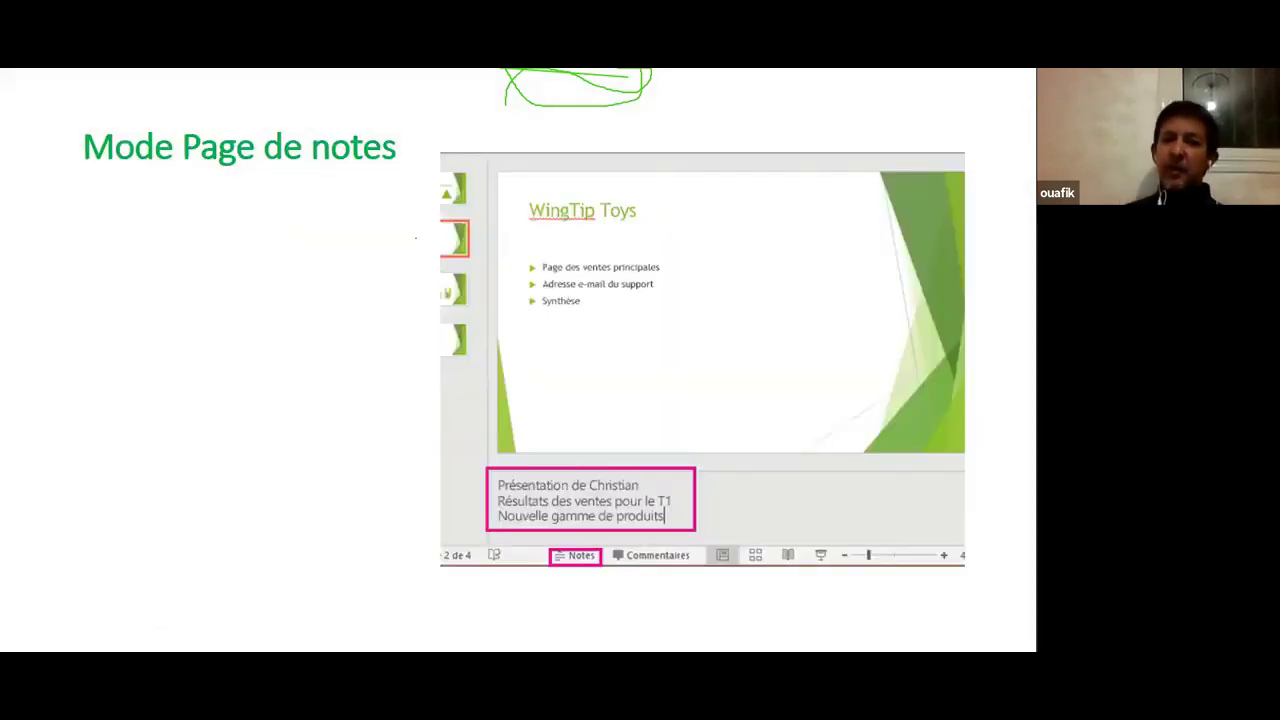
key("Right")
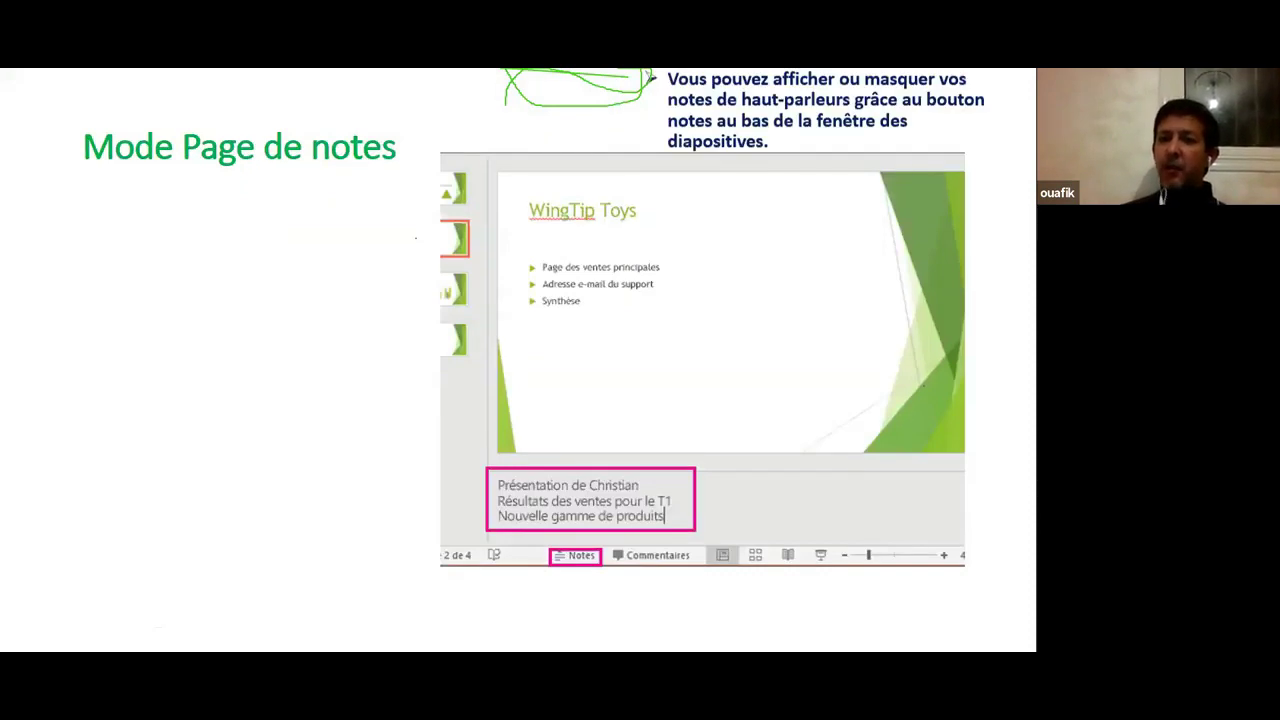
key("Right")
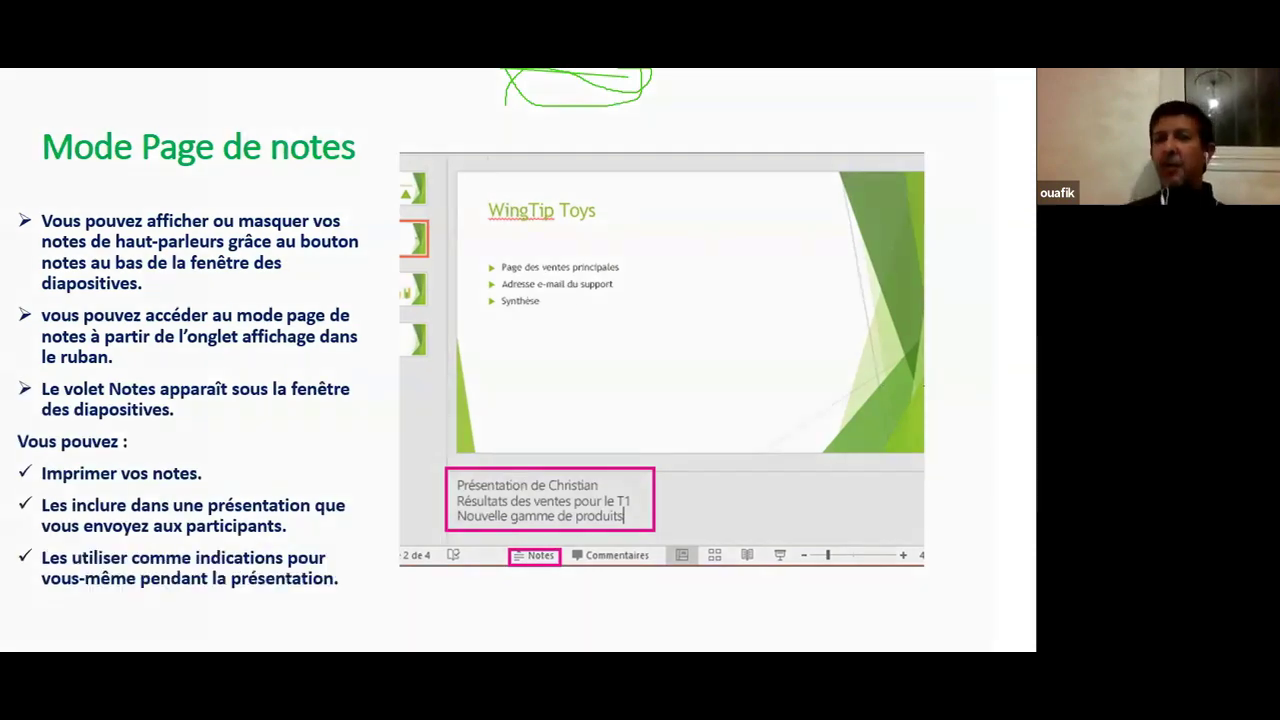
key("Right")
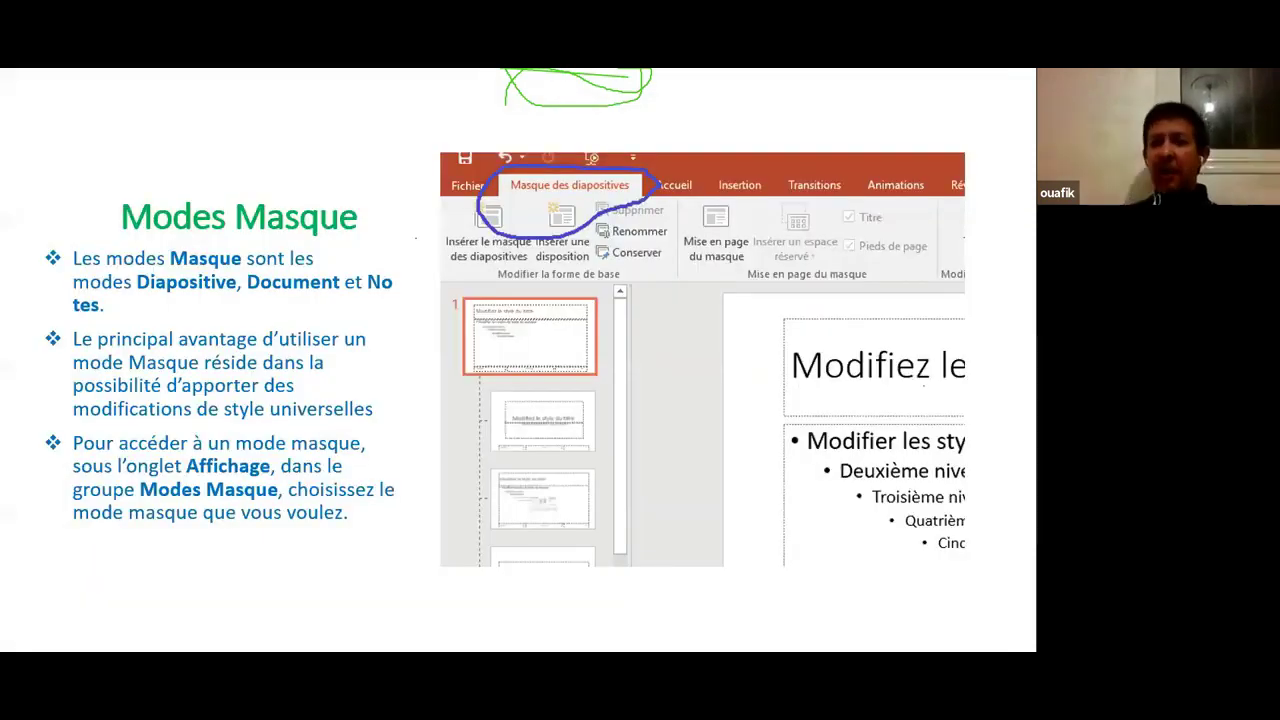
key("Right")
key("Right")
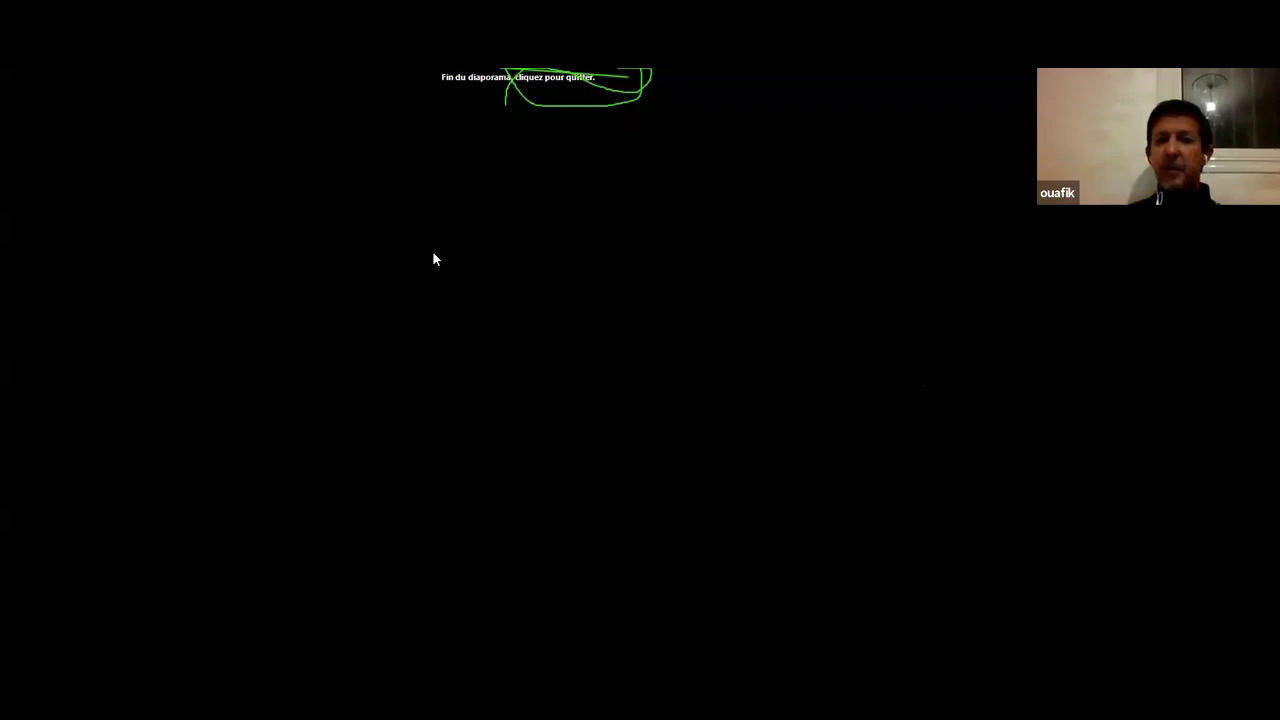
- Exit the show and replay it from slide 6 through the Mode Lecture slide
key("Escape")
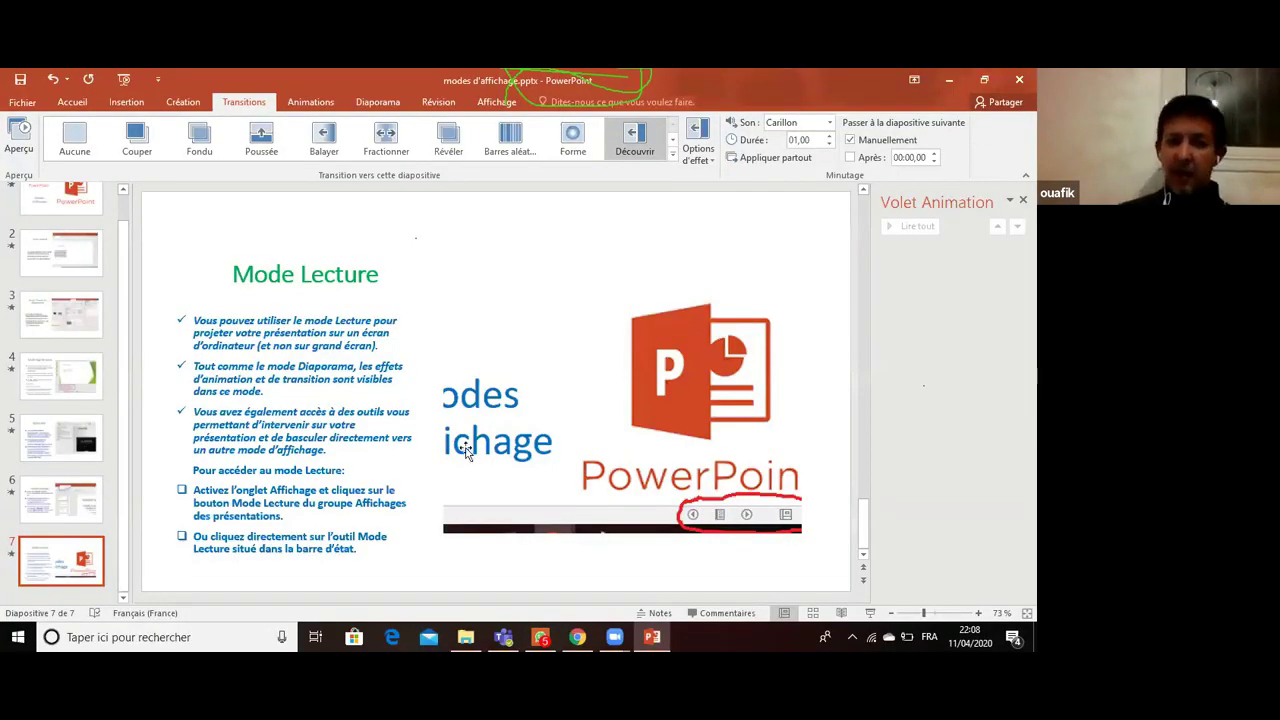
left_click(98, 500)
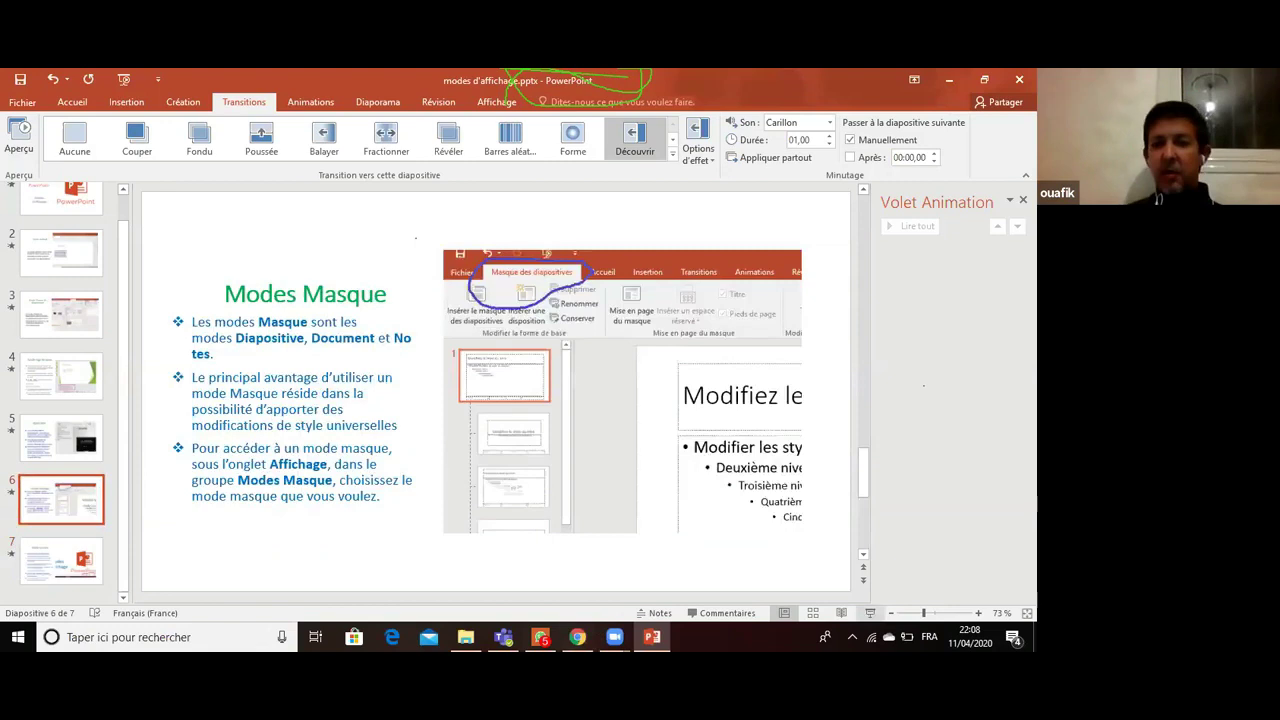
key("shift+F5")
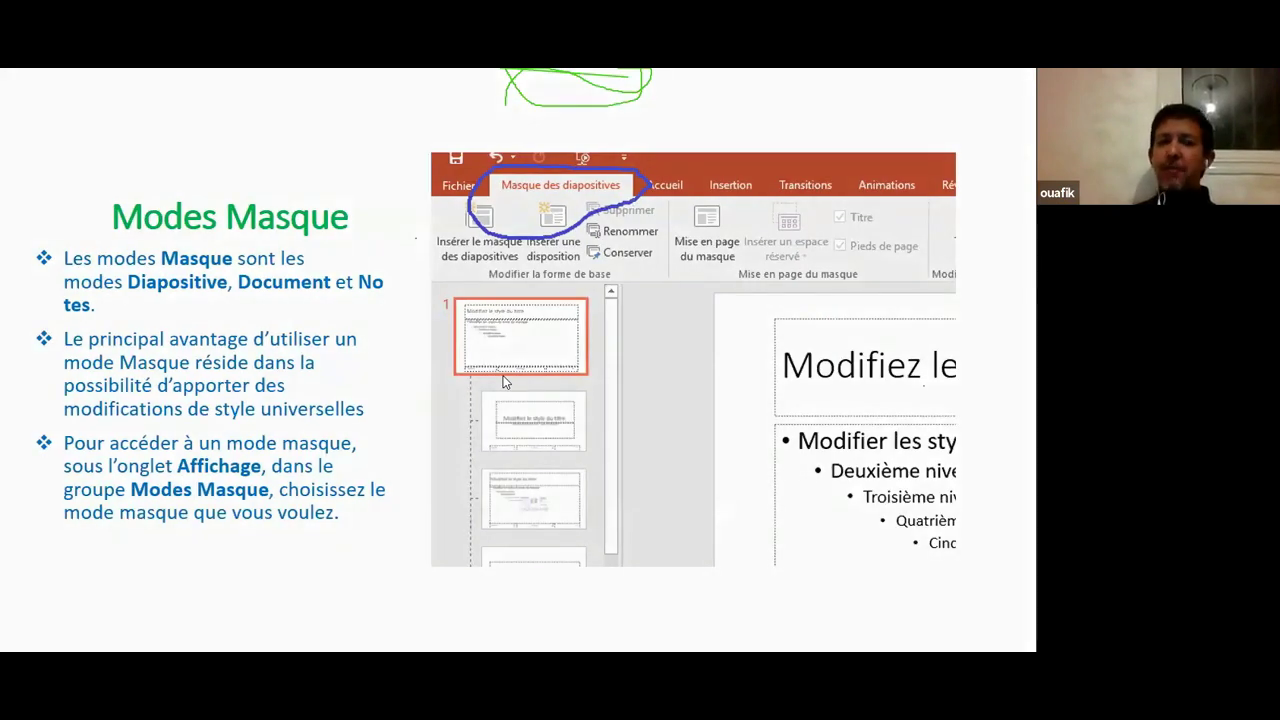
key("Right")
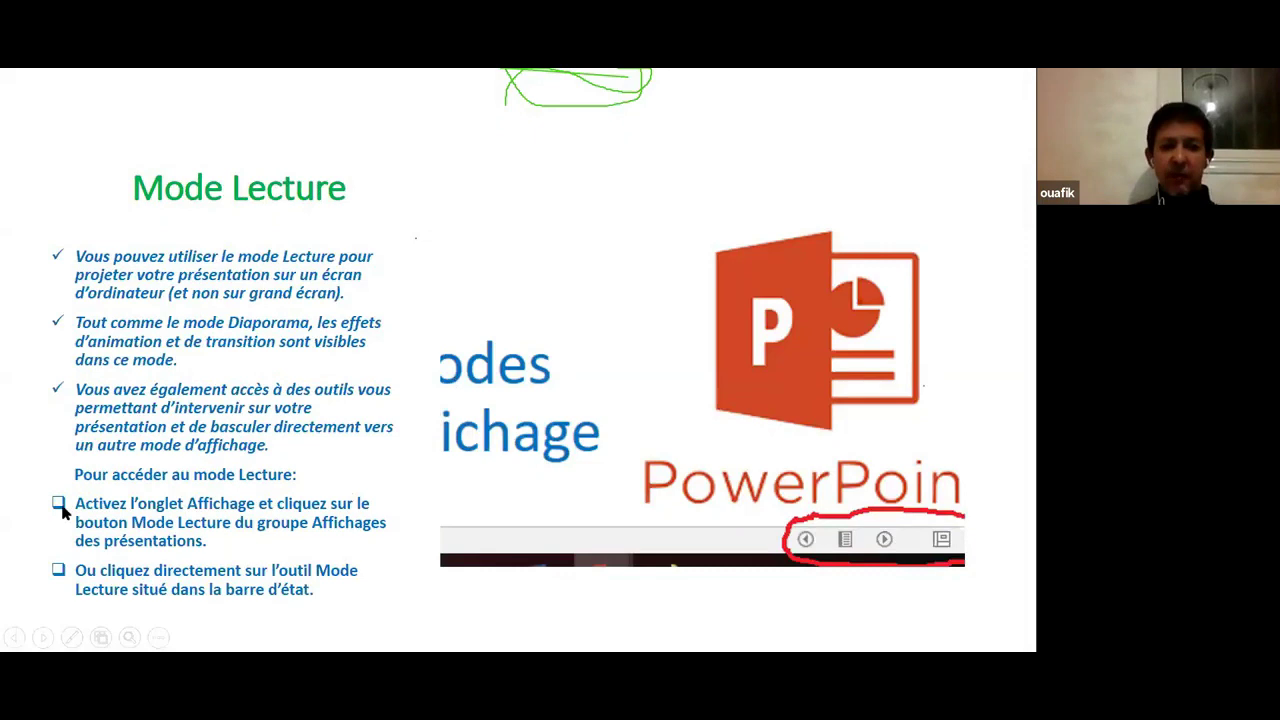
key("Escape")
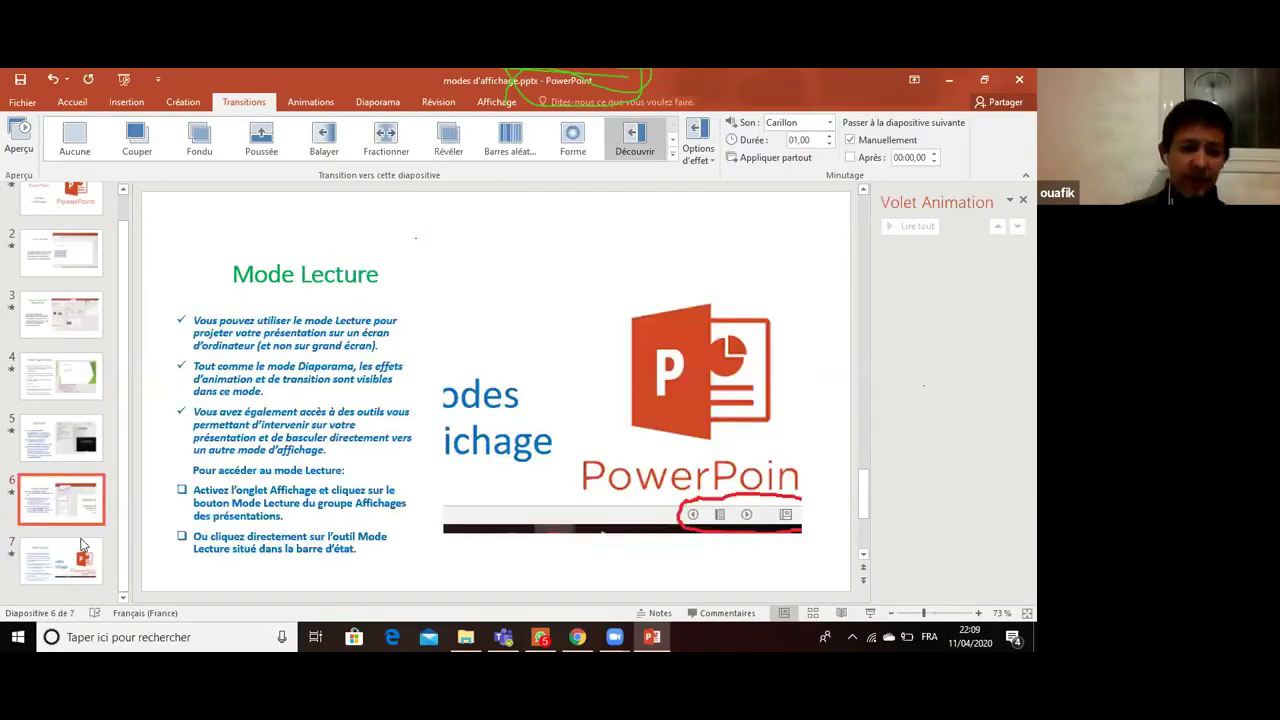
- Check slides 7 and 5, then return to slide 1
left_click(72, 571)
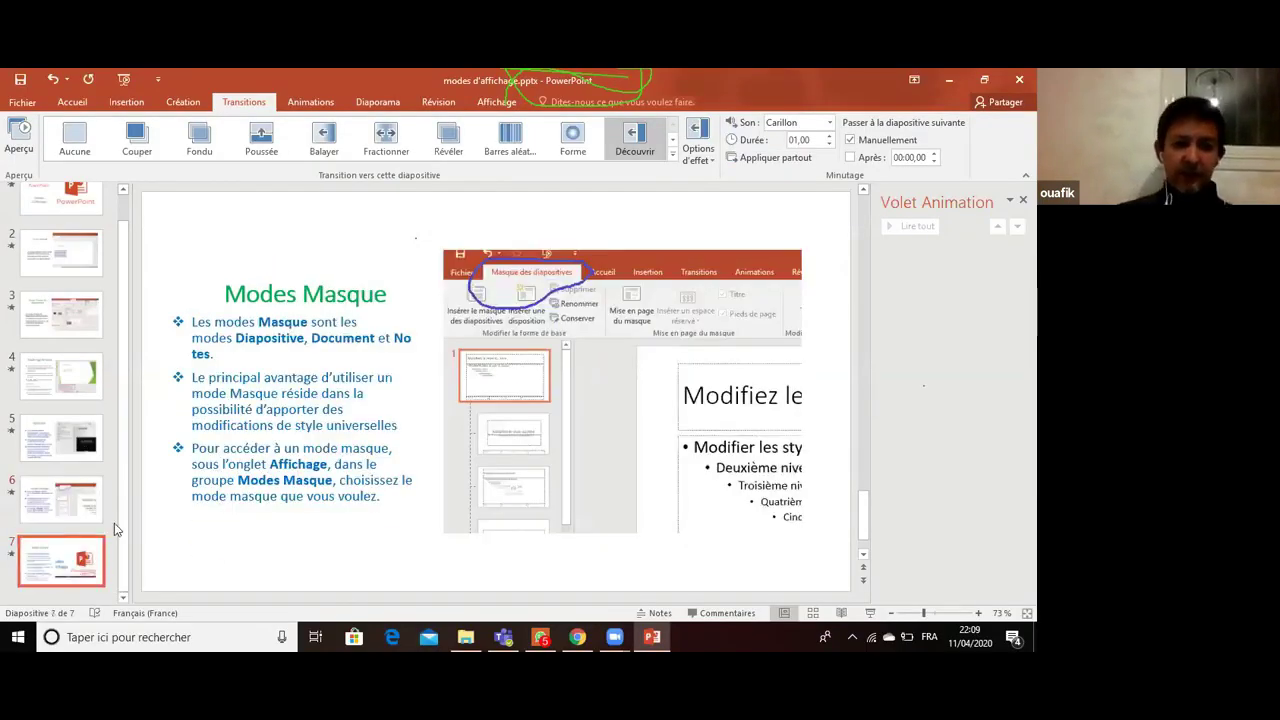
left_click(233, 448)
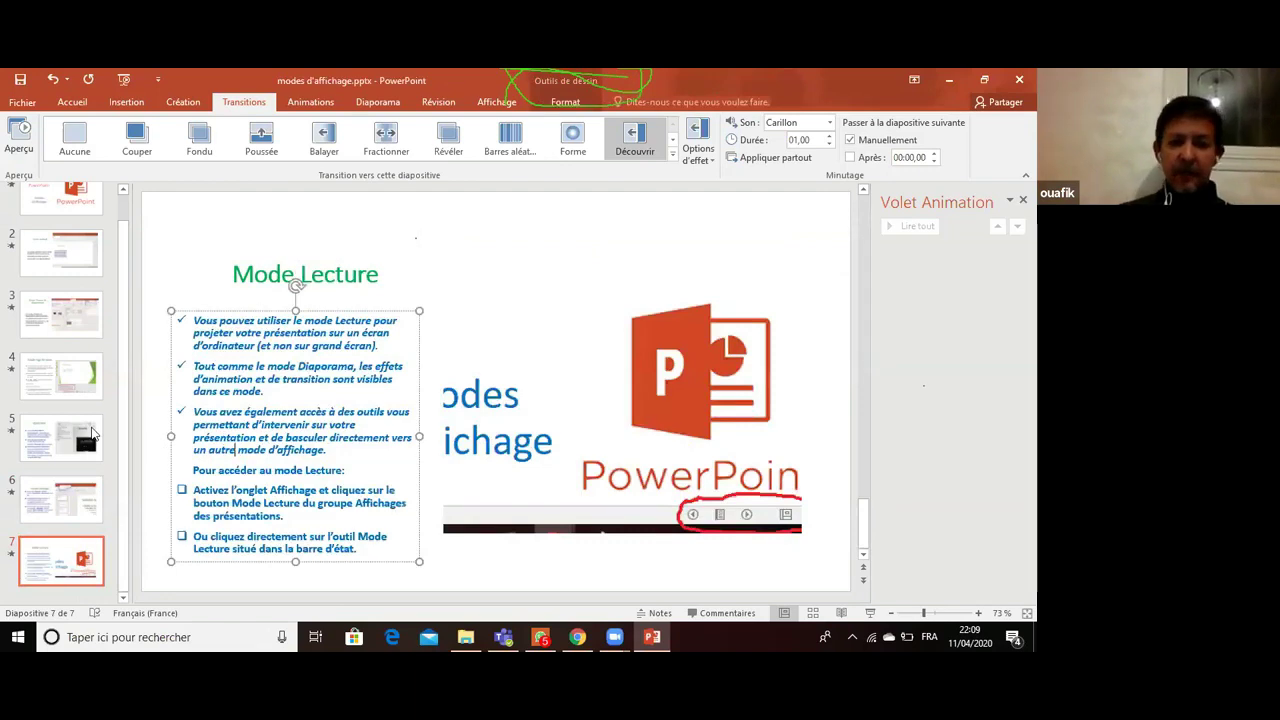
left_click(92, 432)
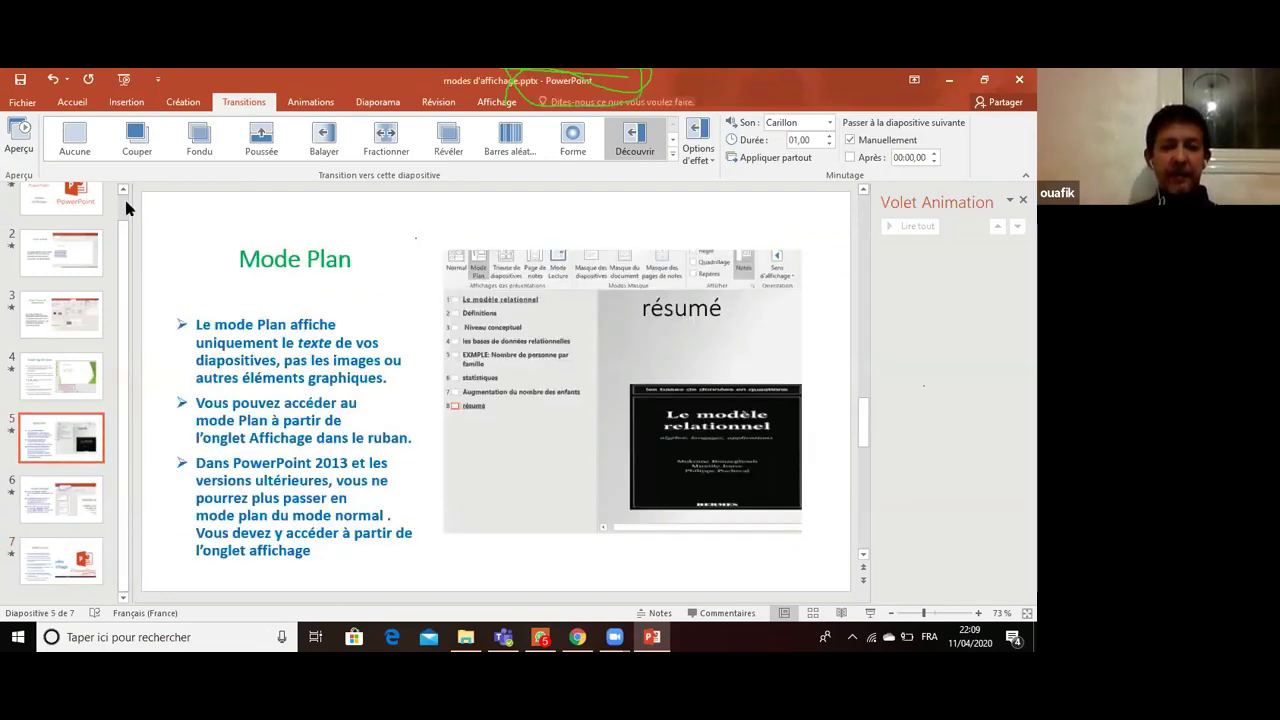
scroll(124, 200, "up", 1)
left_click(72, 212)
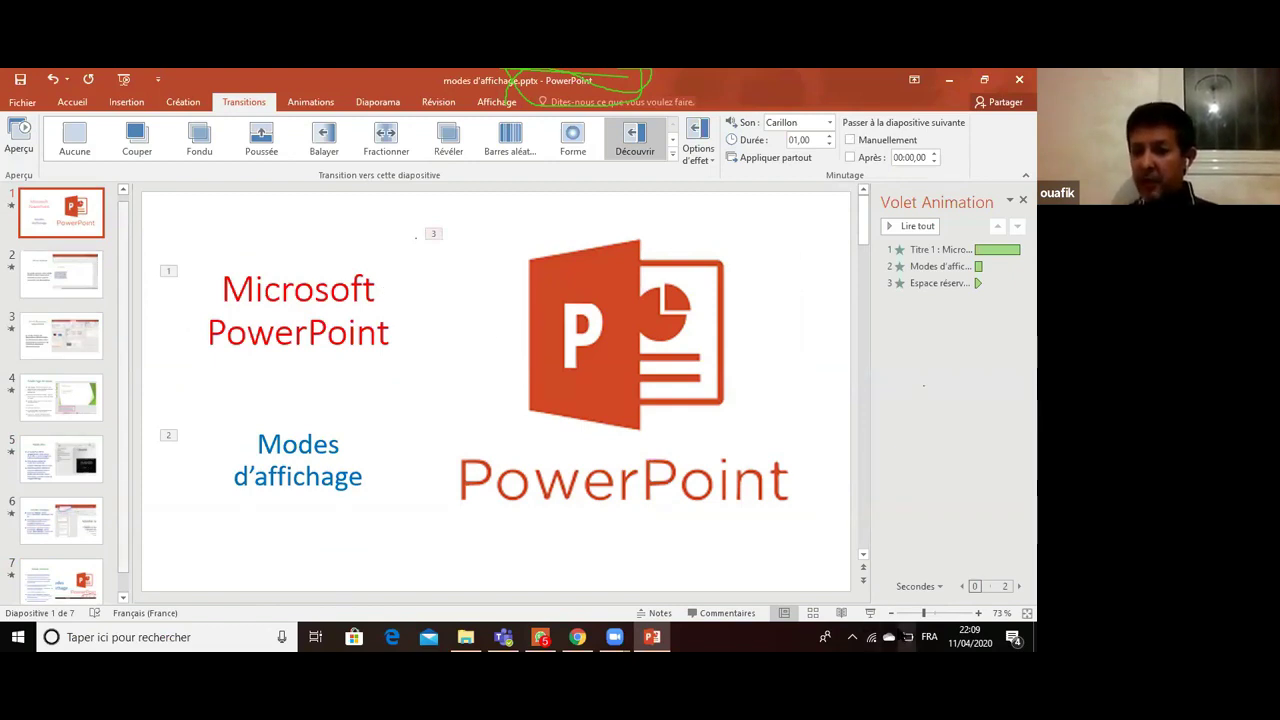
- Adjust slide 1's Après timing and apply its transition to all slides, checking the notes slide
left_click(934, 161)
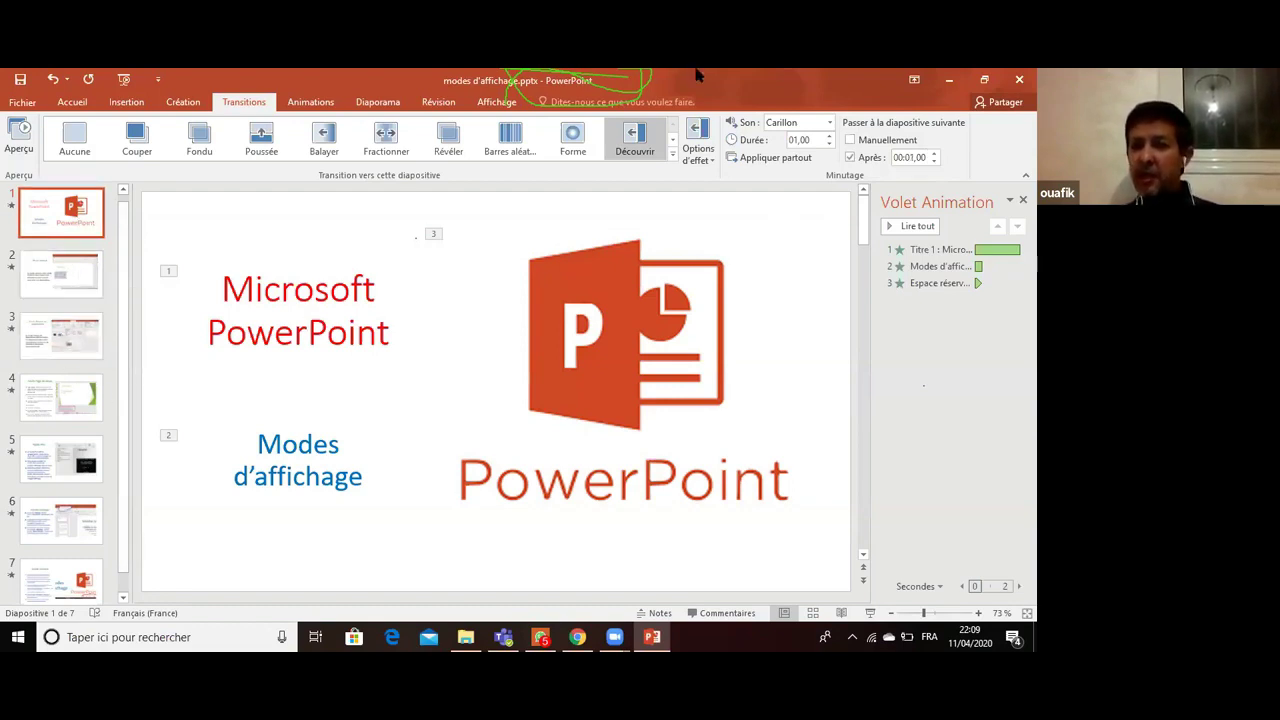
left_click(757, 157)
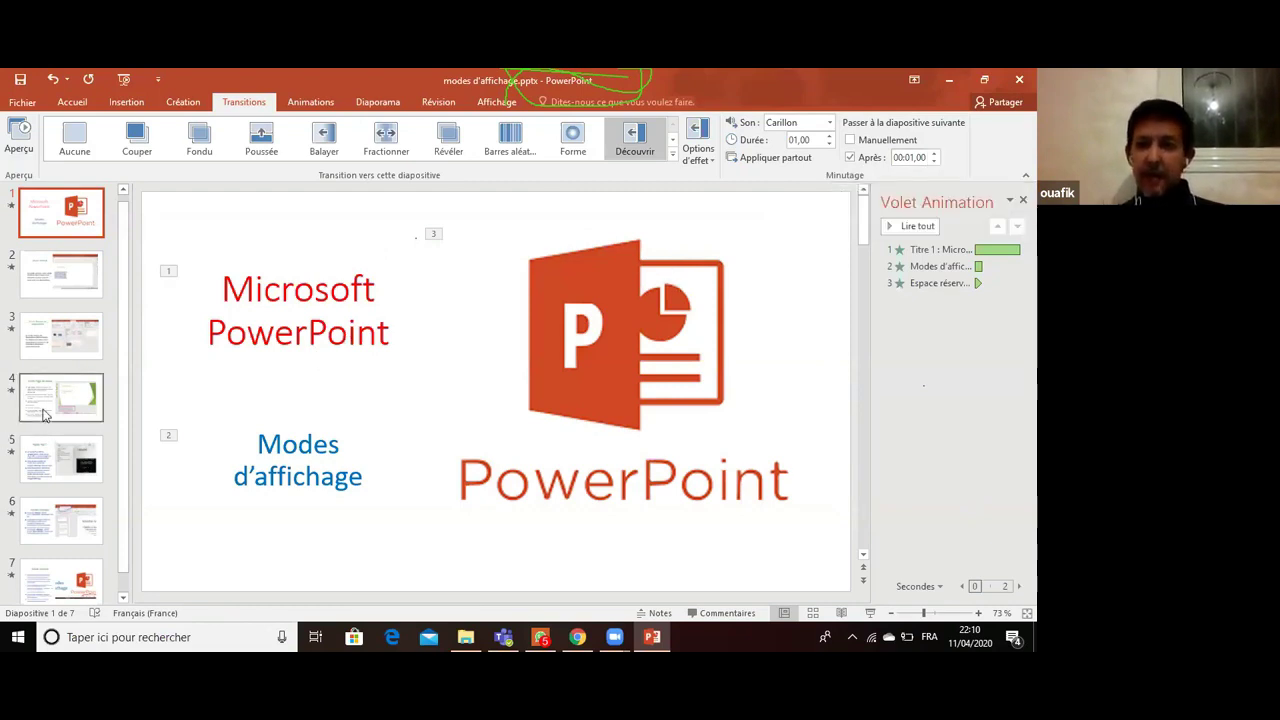
left_click(63, 468)
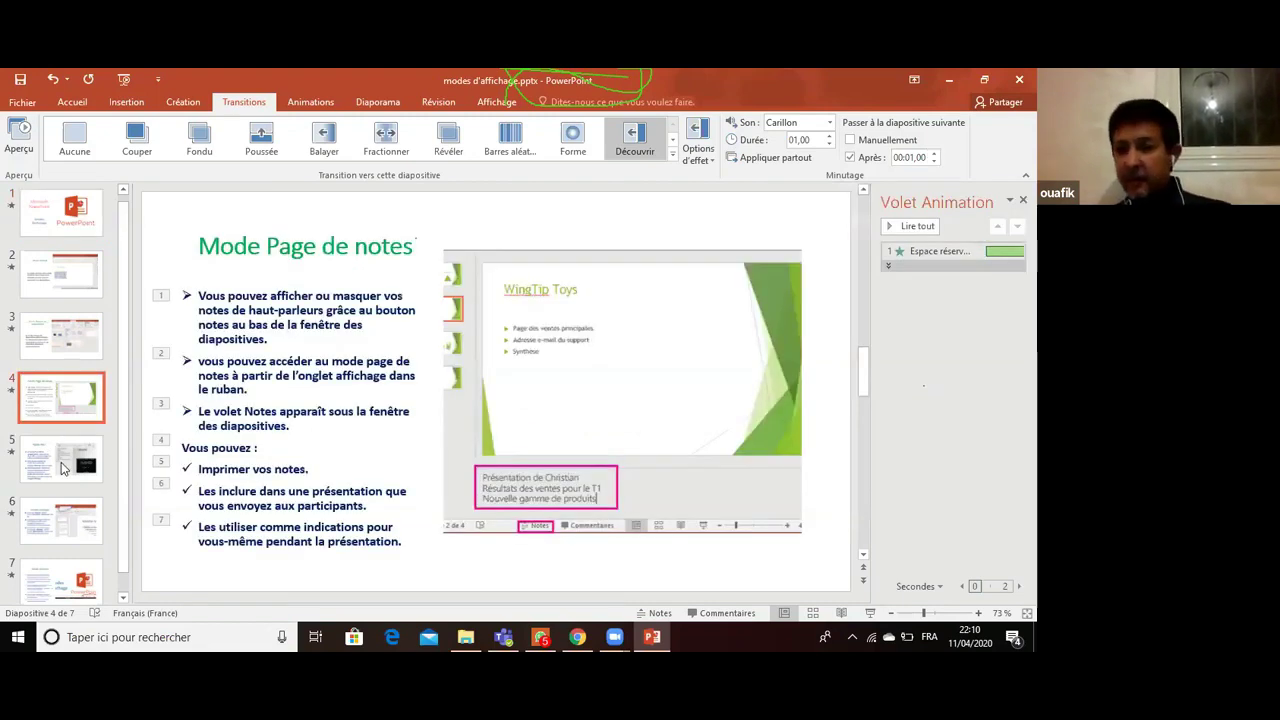
left_click(72, 205)
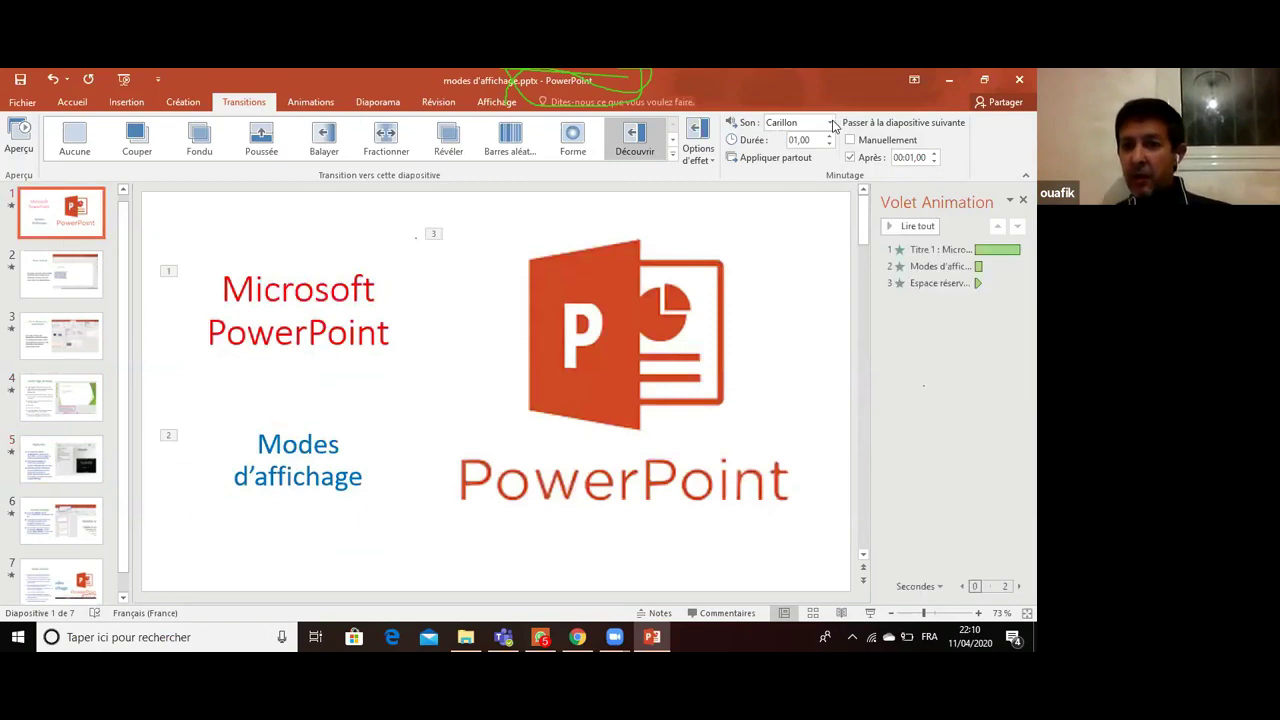
- Set slide 1's transition sound to [Aucun son] and edit its duration value
left_click(796, 123)
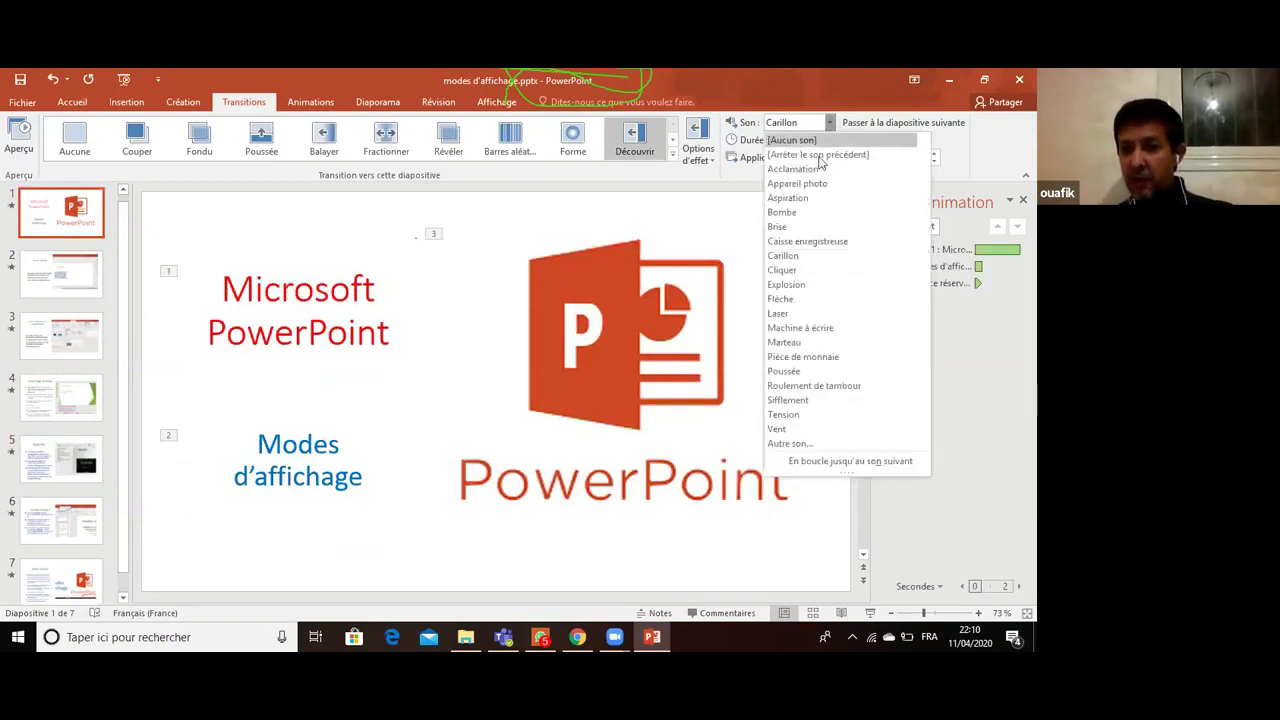
left_click(794, 141)
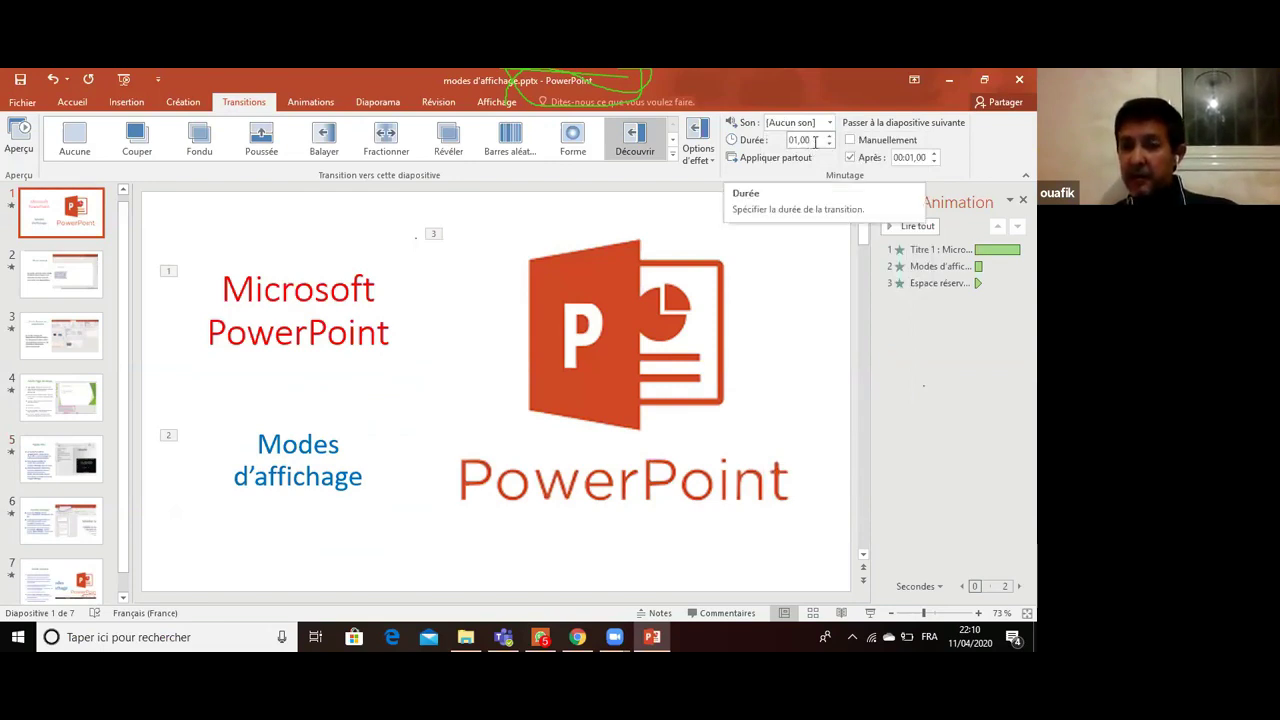
left_click(815, 141)
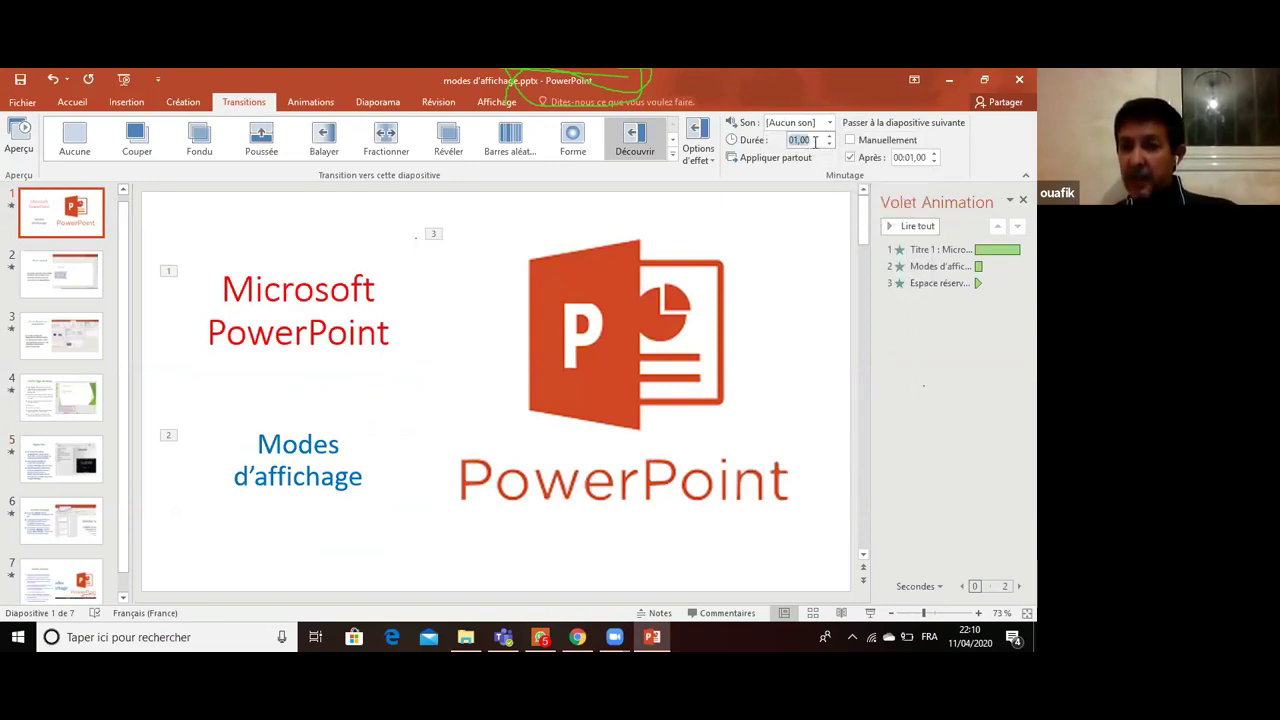
left_click(815, 141)
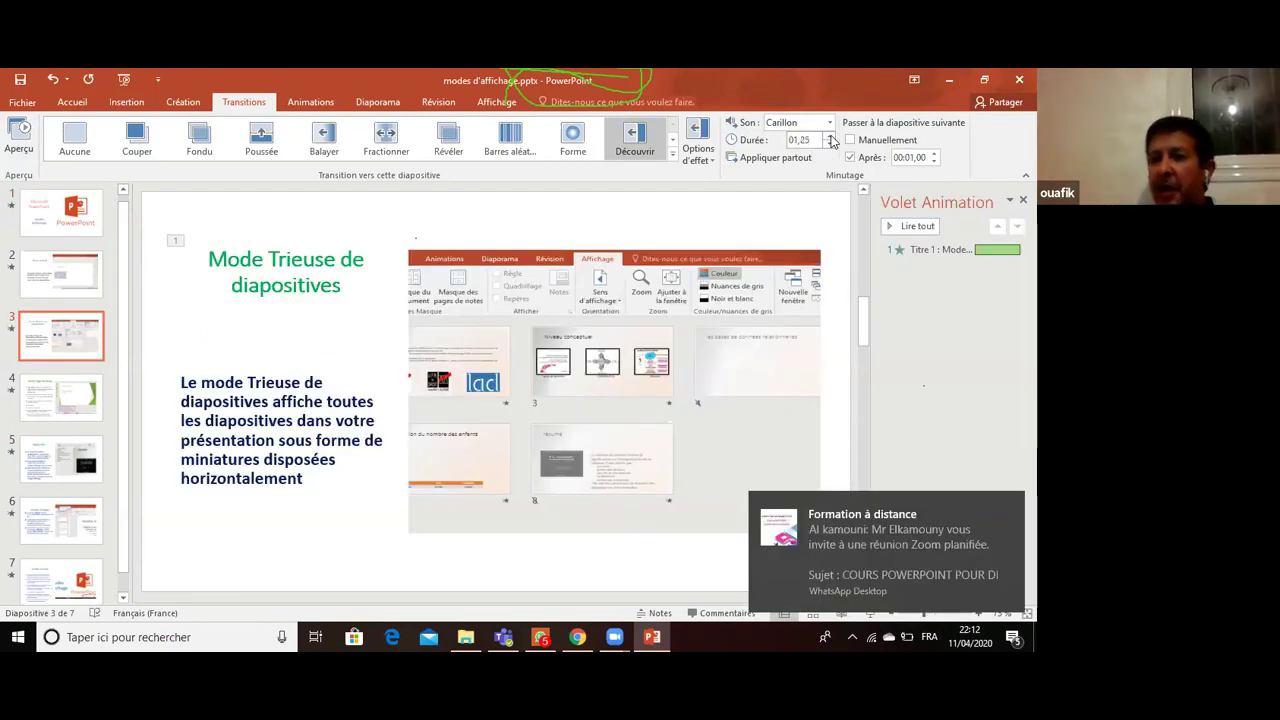
- Adjust slide 3's transition duration and raise its automatic advance to 00:08,00
left_click(829, 136)
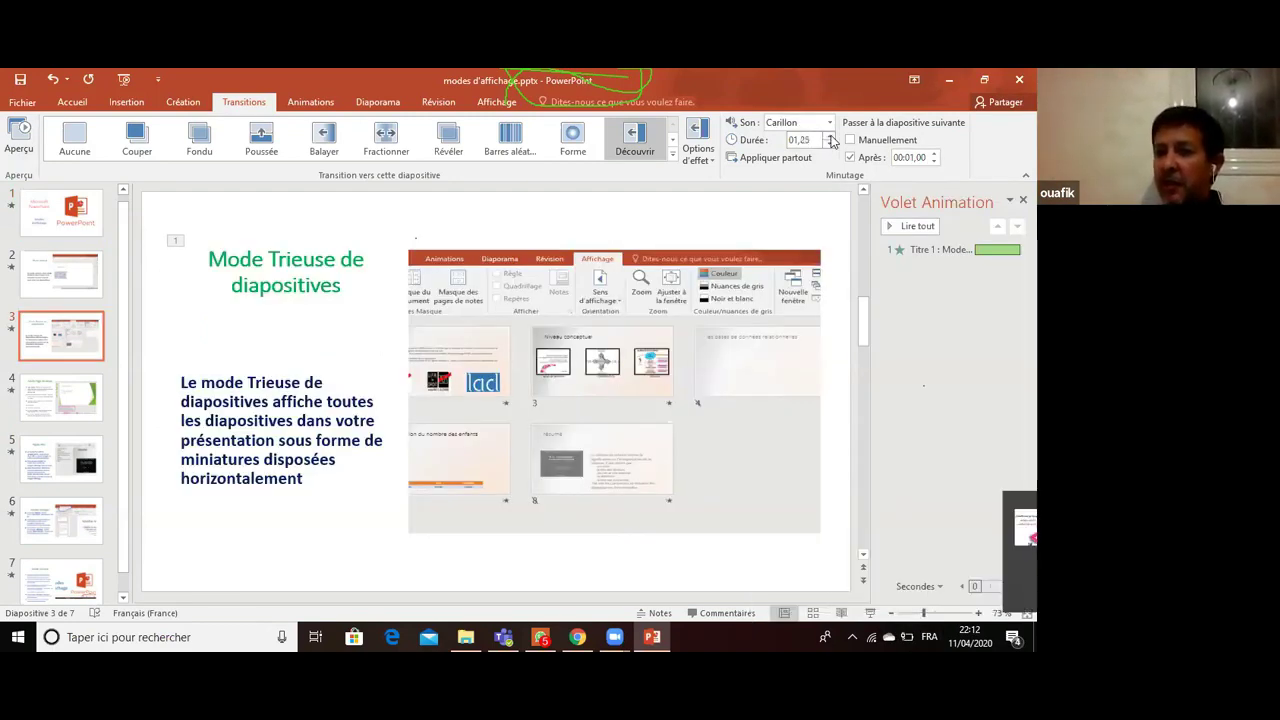
left_click(829, 136)
left_click(829, 136)
left_click(829, 136)
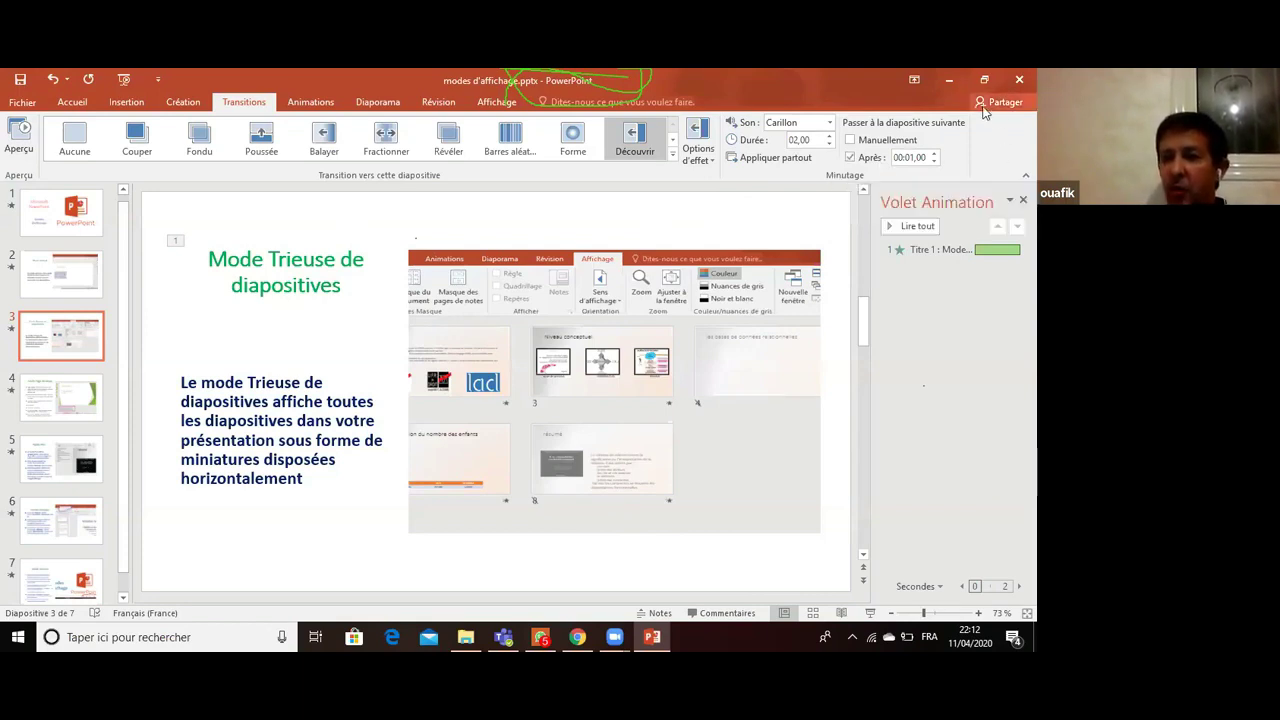
left_click(936, 155)
left_click(936, 155)
left_click(936, 155)
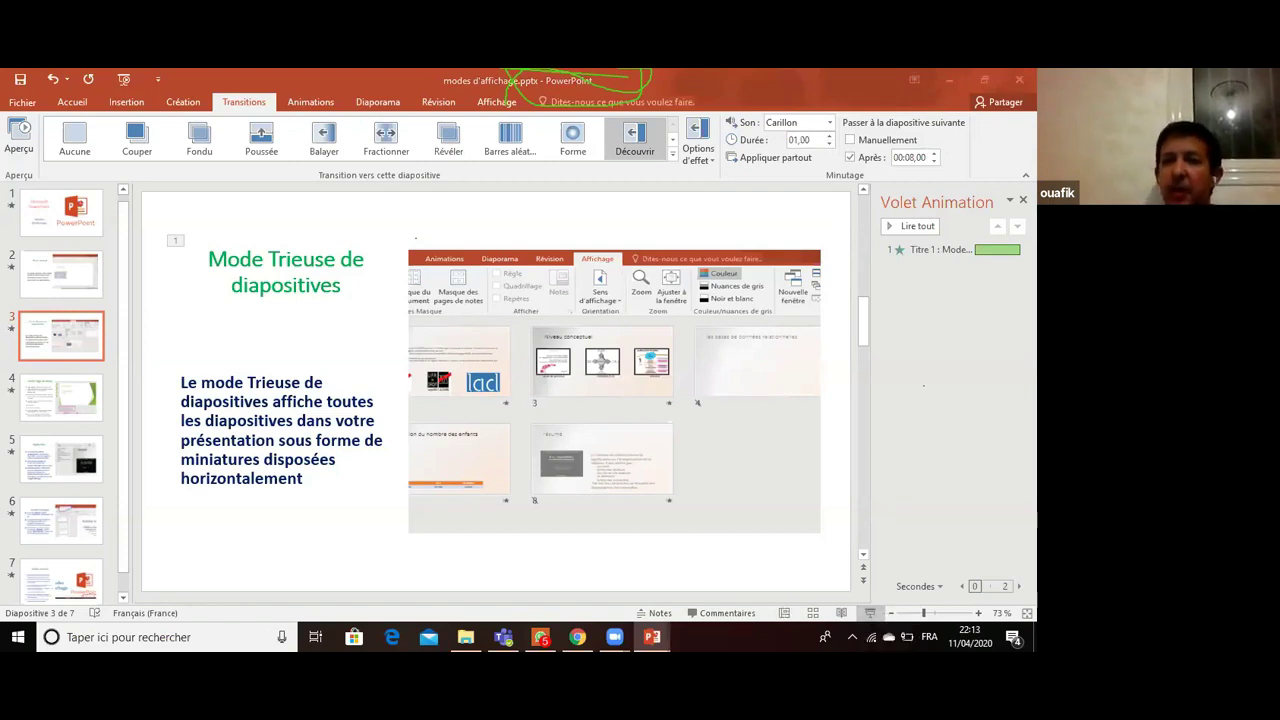
- Preview the slideshow from slide 3, advancing to the notes slide and its next bullet
key("shift+F5")
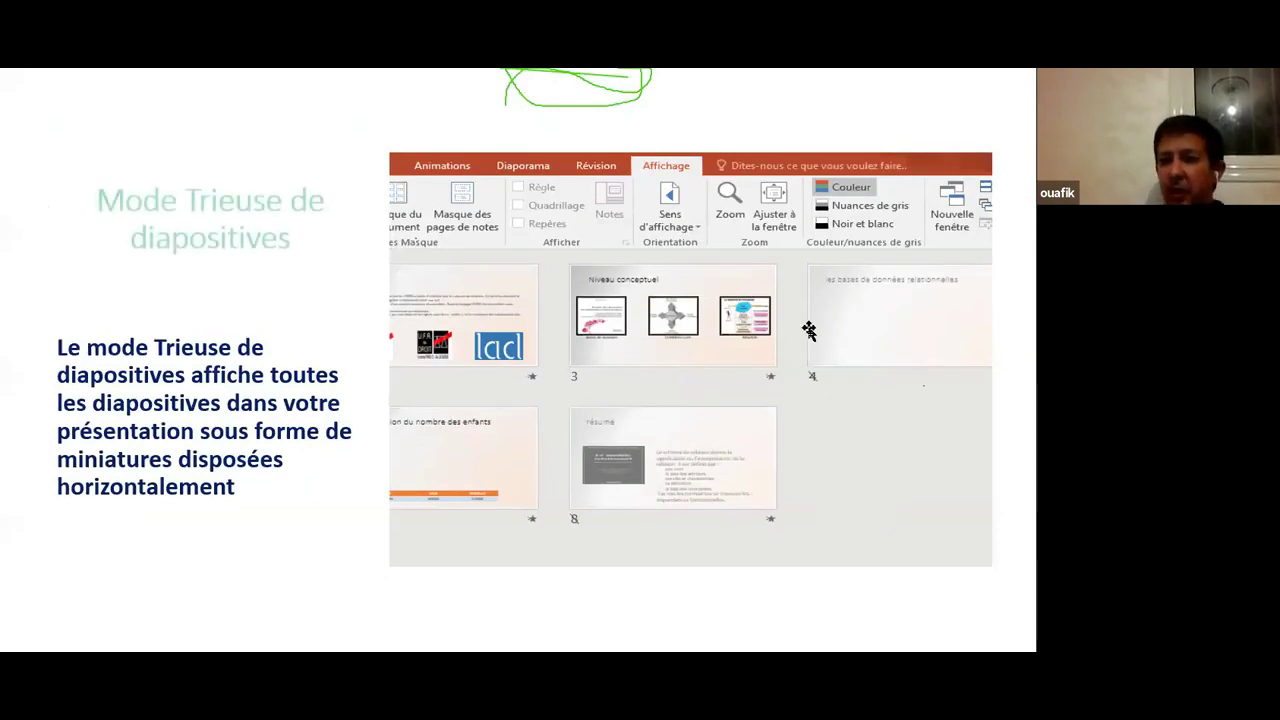
key("Escape")
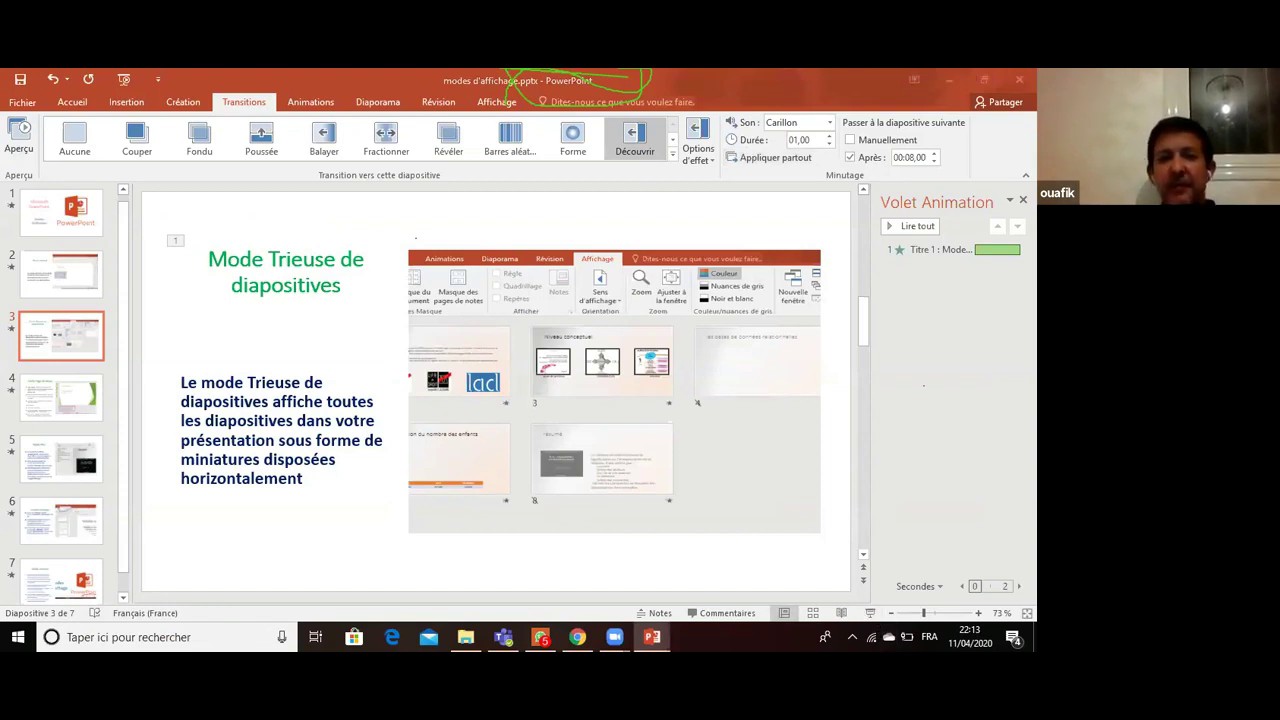
key("shift+F5")
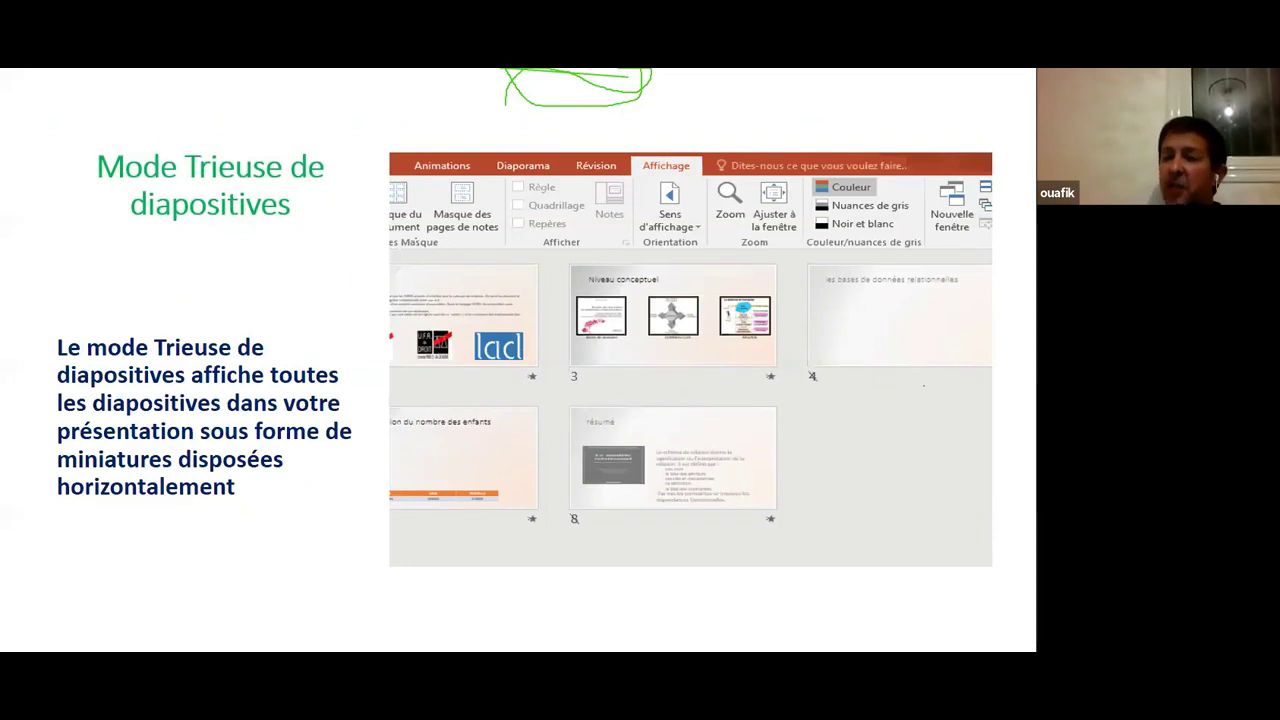
key("Right")
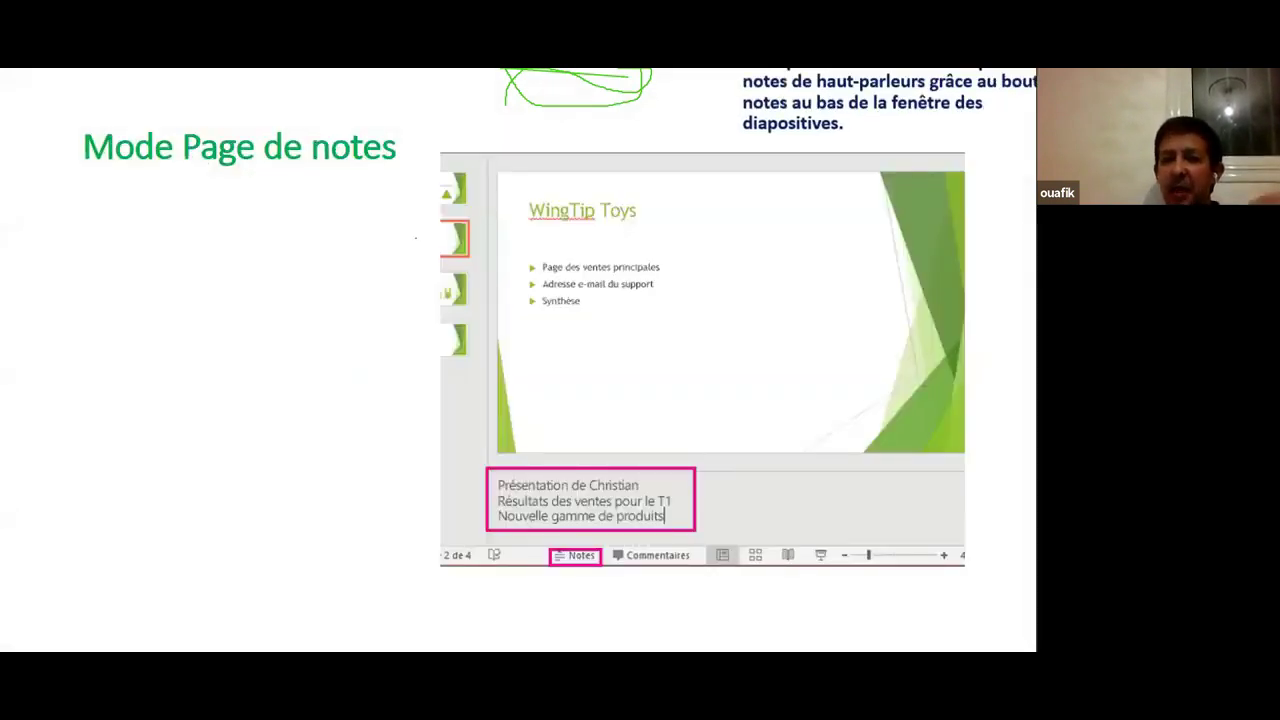
left_click(564, 387)
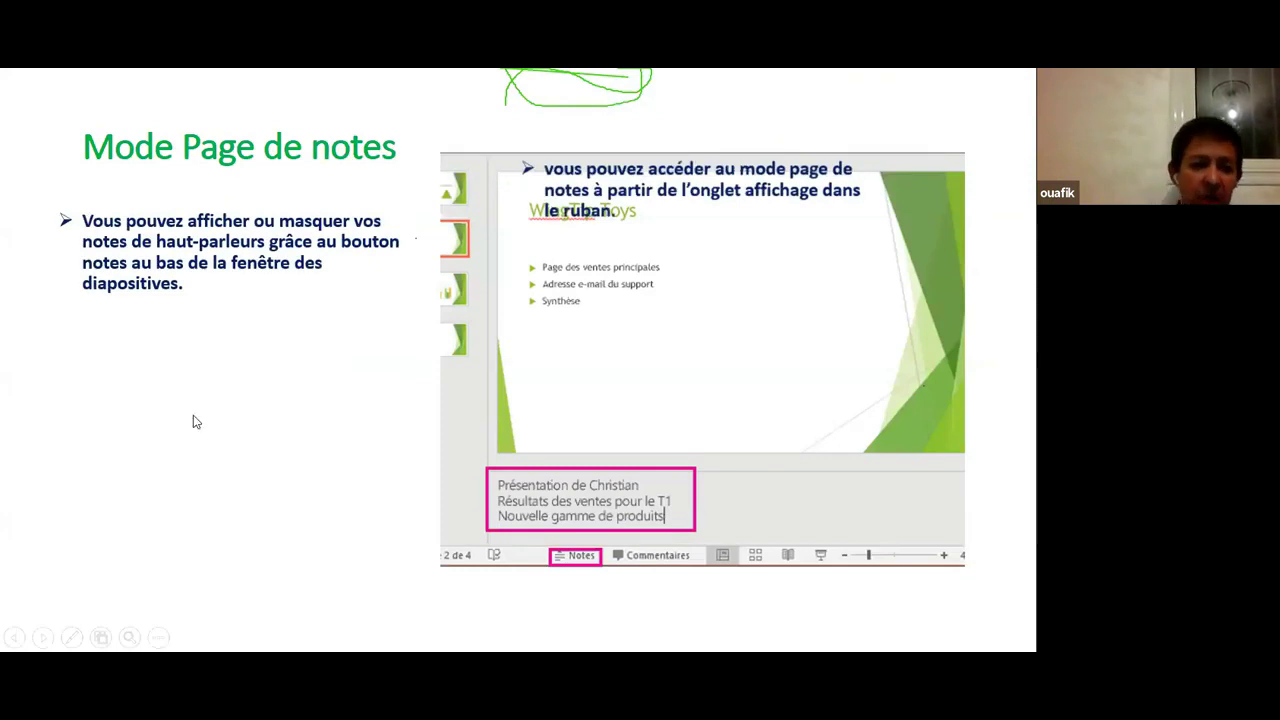
key("Escape")
- Run the slideshow from slide 6, Modes Masque, through Mode Lecture and exit
left_click(75, 515)
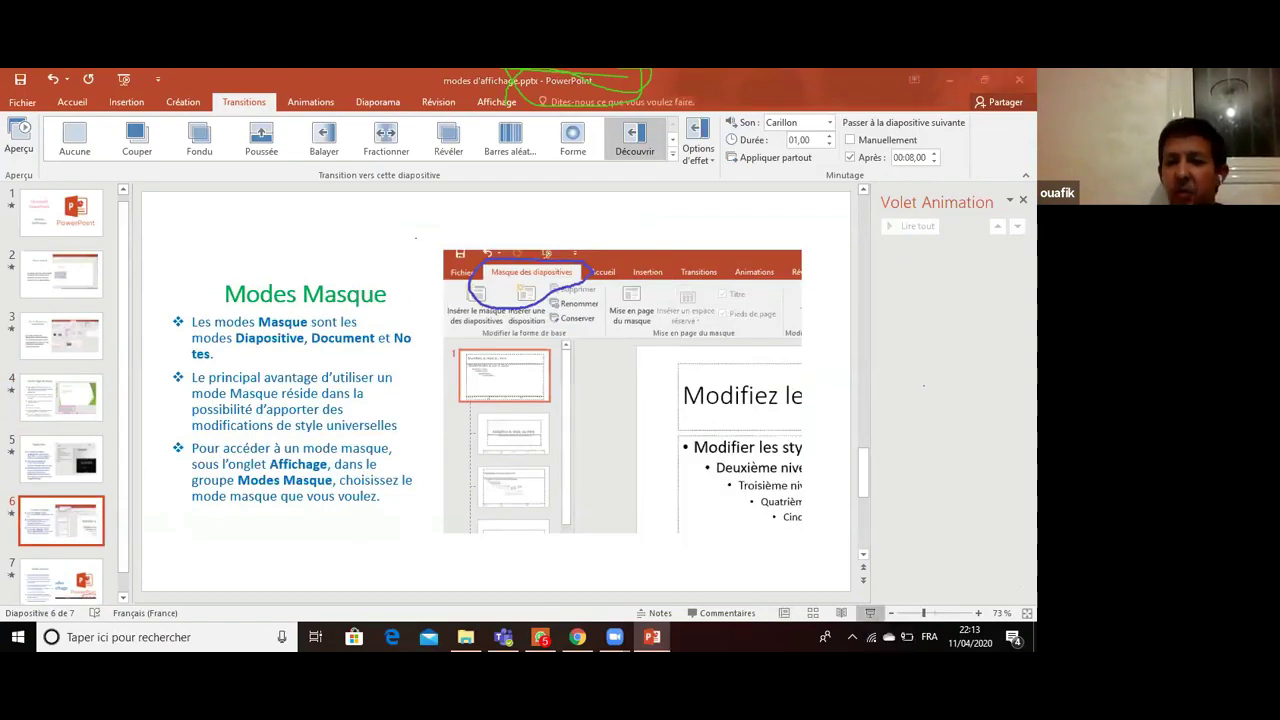
left_click(869, 613)
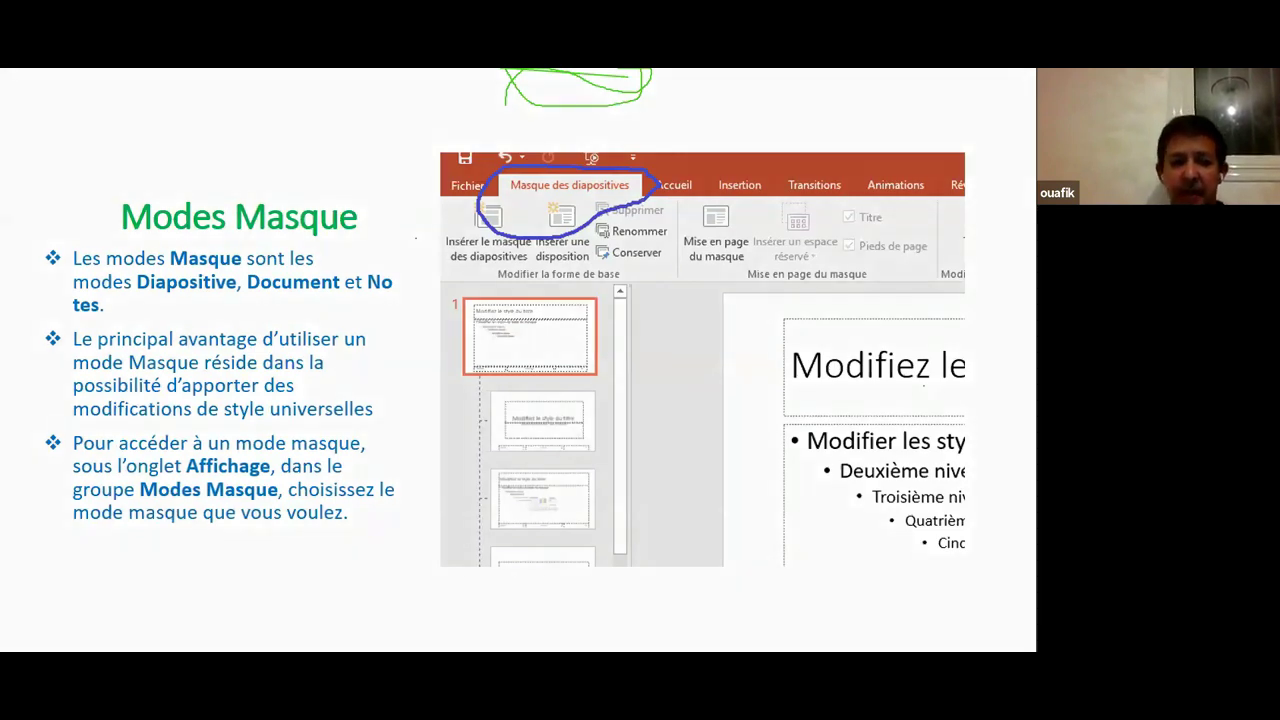
key("Right")
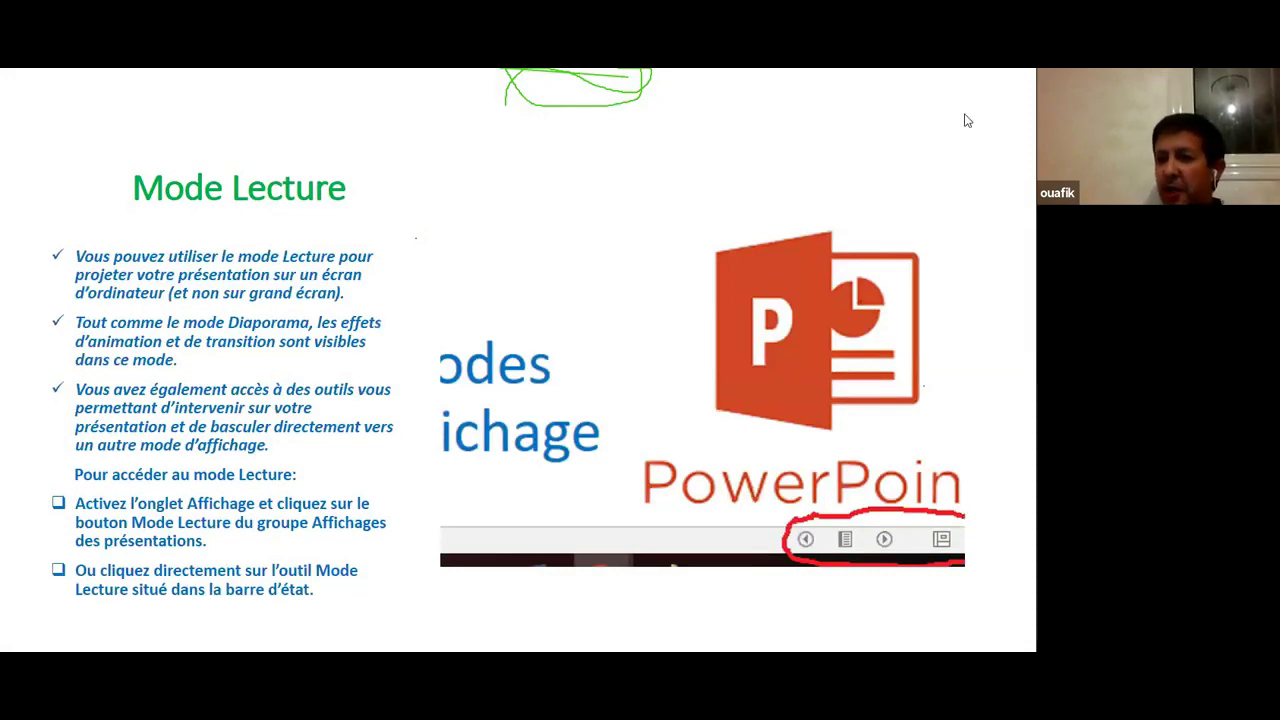
key("Escape")
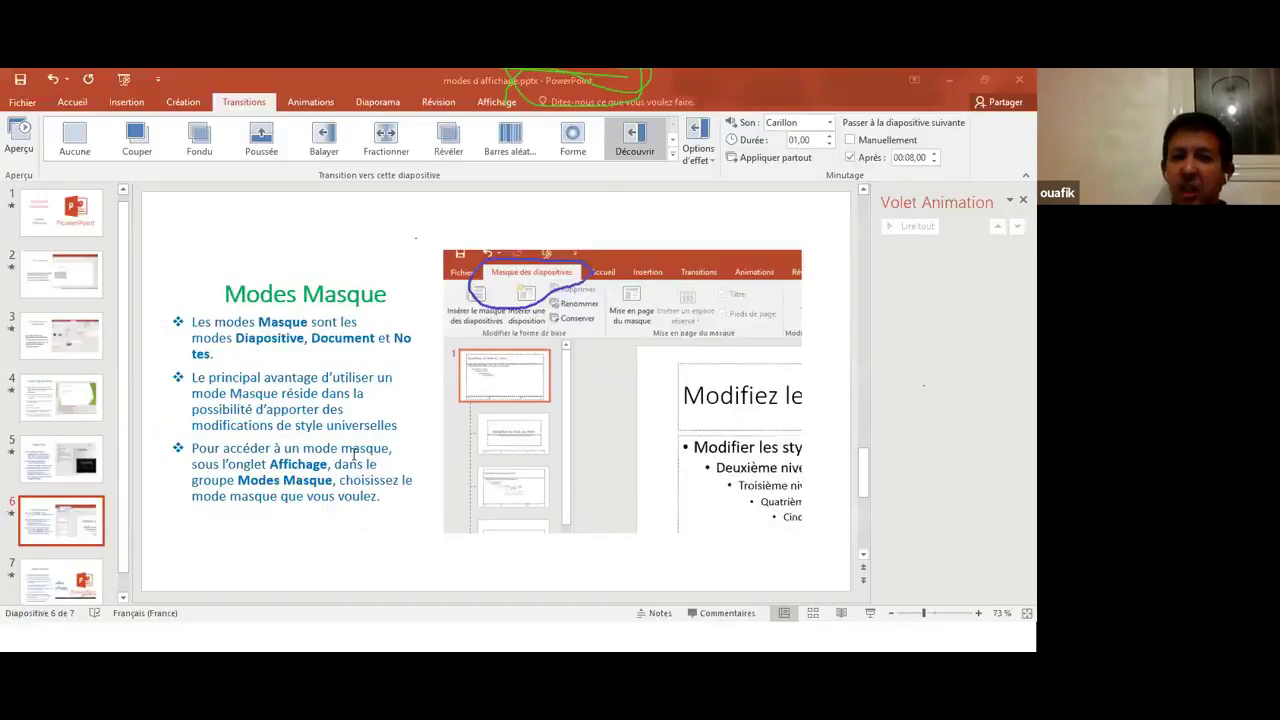
- Set slide 6's automatic advance delay to 3 seconds and test it in a slideshow
scroll(430, 418, "down", 1)
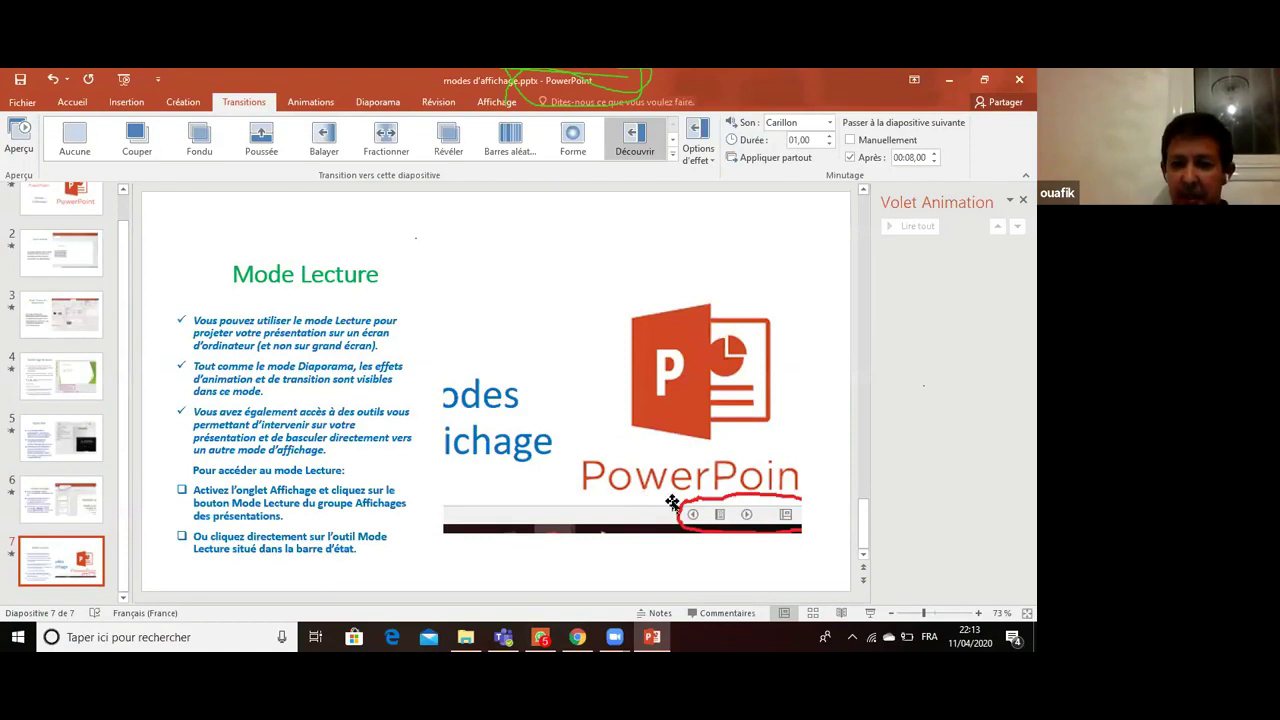
left_click(64, 521)
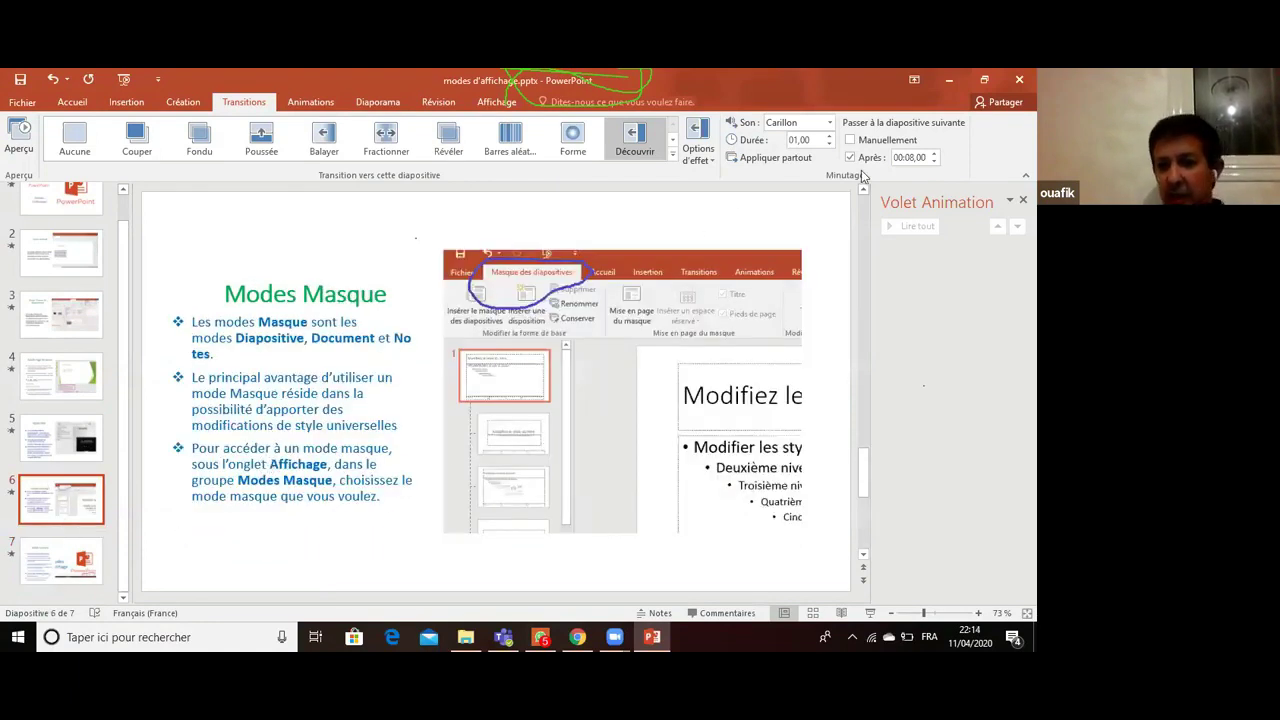
left_click(935, 161)
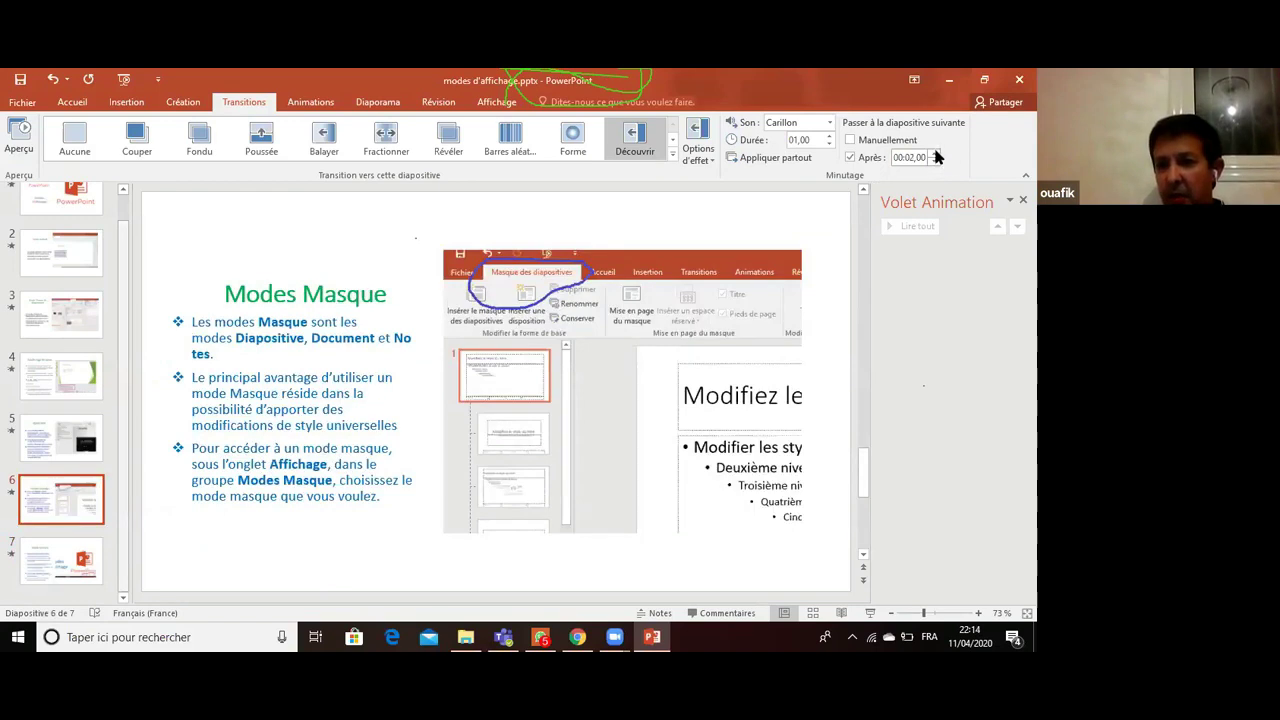
left_click(935, 153)
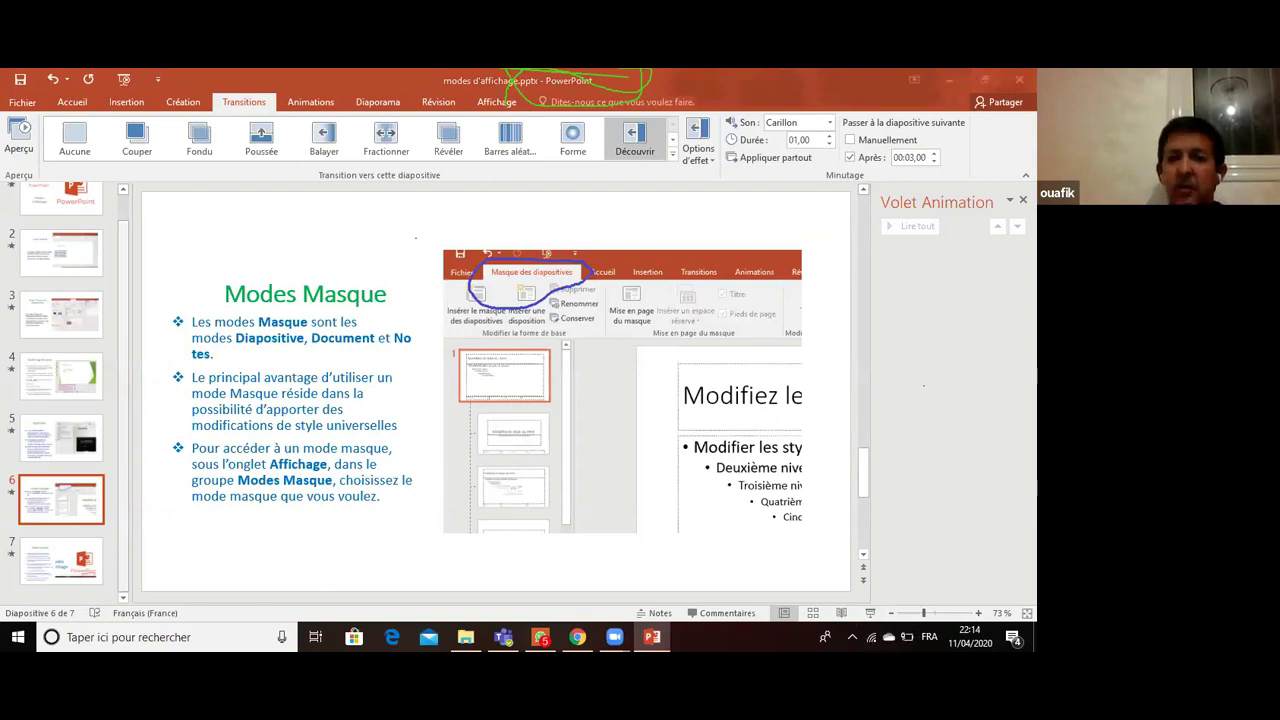
key("shift+F5")
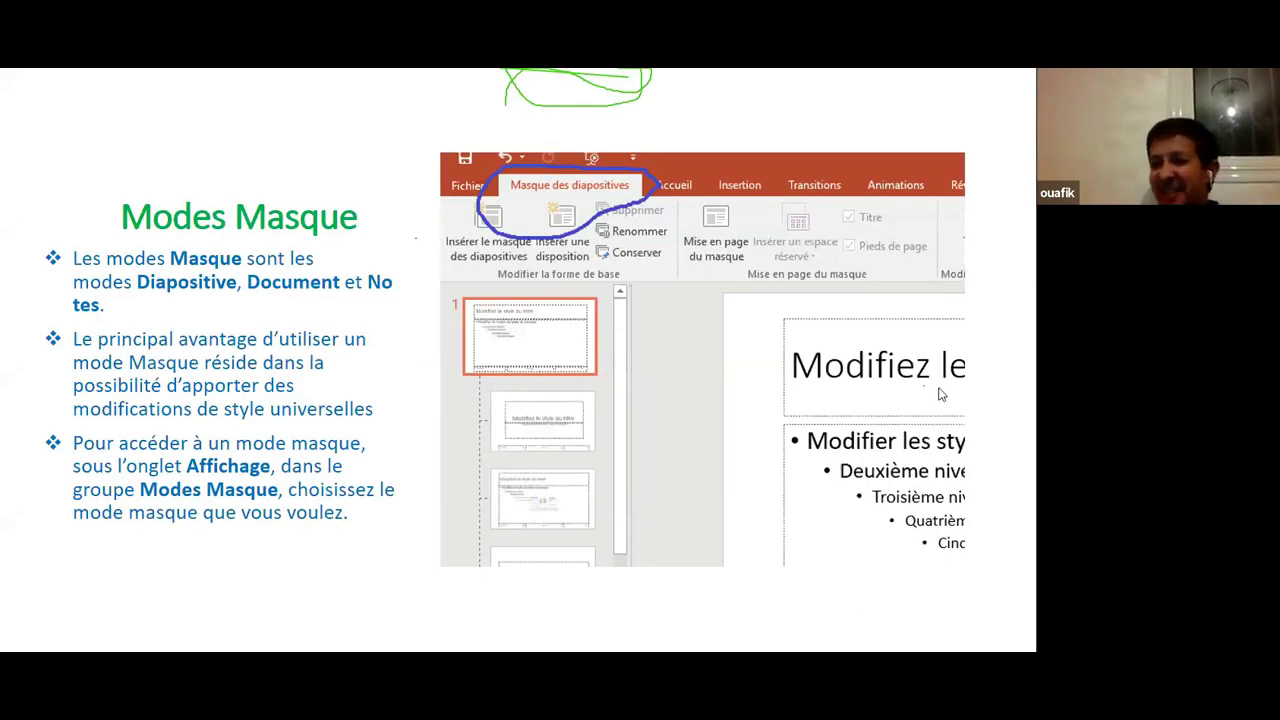
left_click(934, 150)
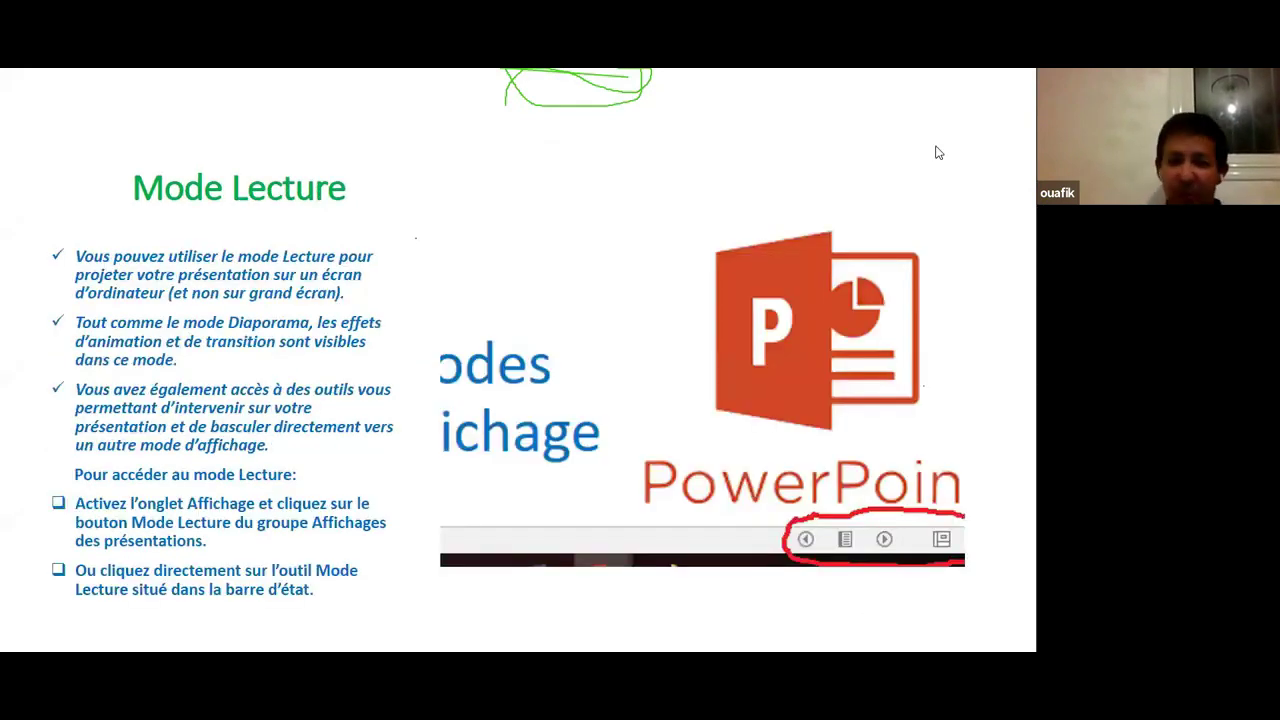
key("Escape")
- Raise slide 6's advance delay to 00:05,00 and replay the show to its end
left_click(62, 503)
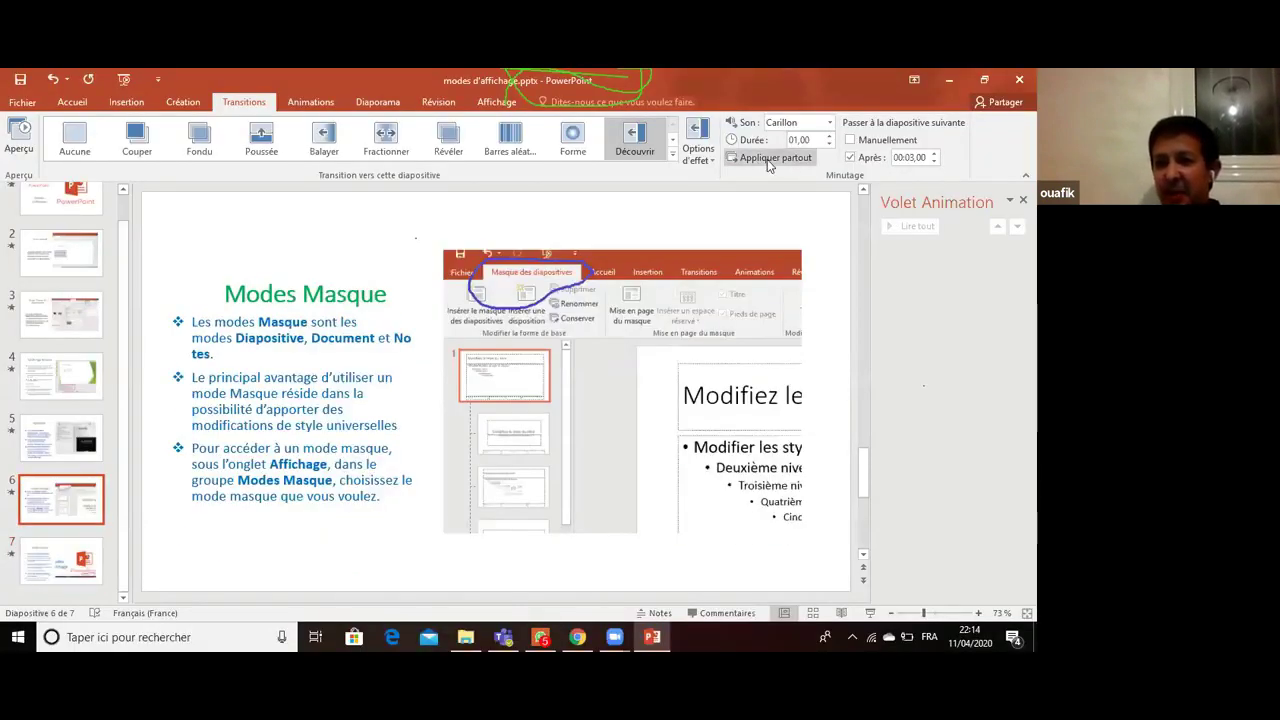
left_click(934, 154)
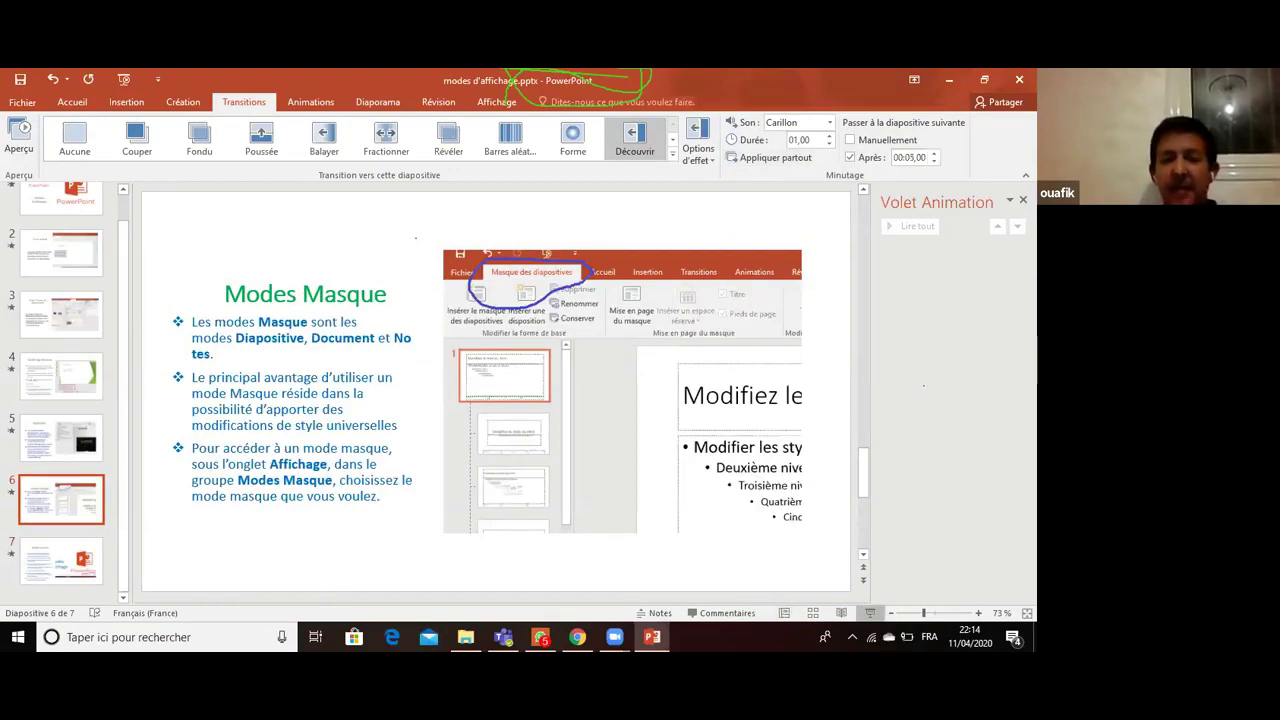
left_click(870, 612)
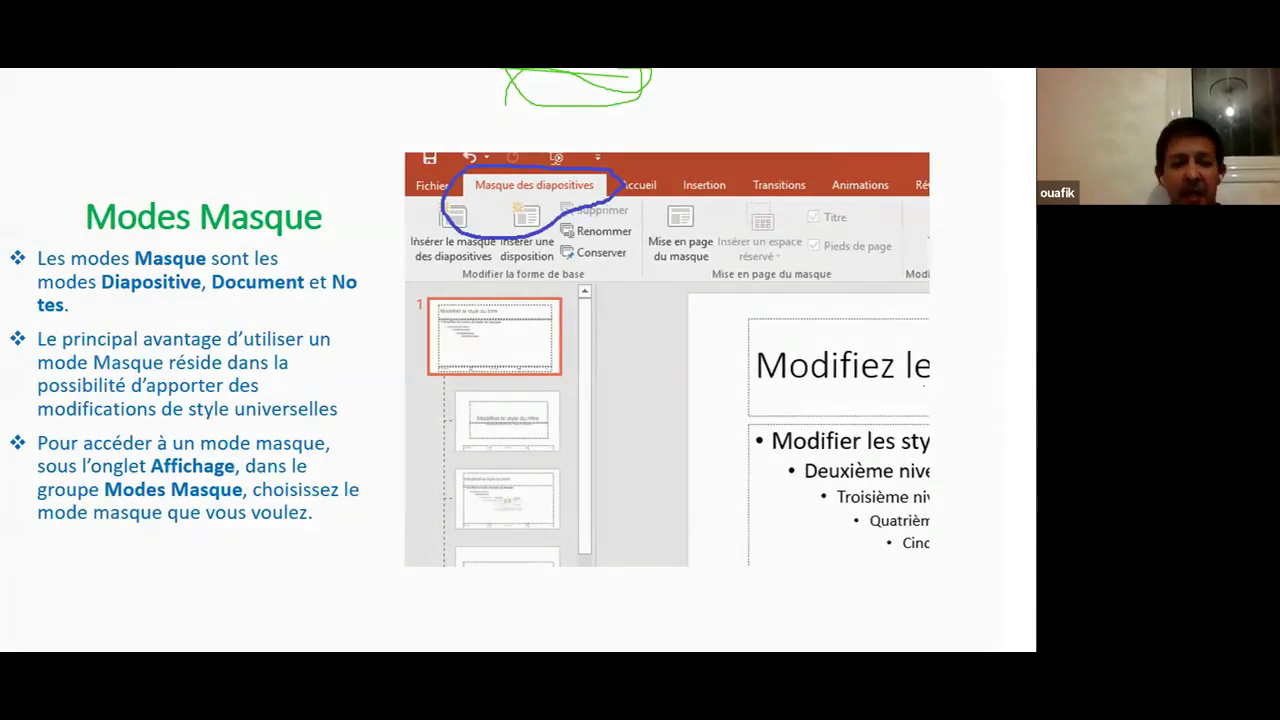
left_click(873, 613)
left_click(873, 613)
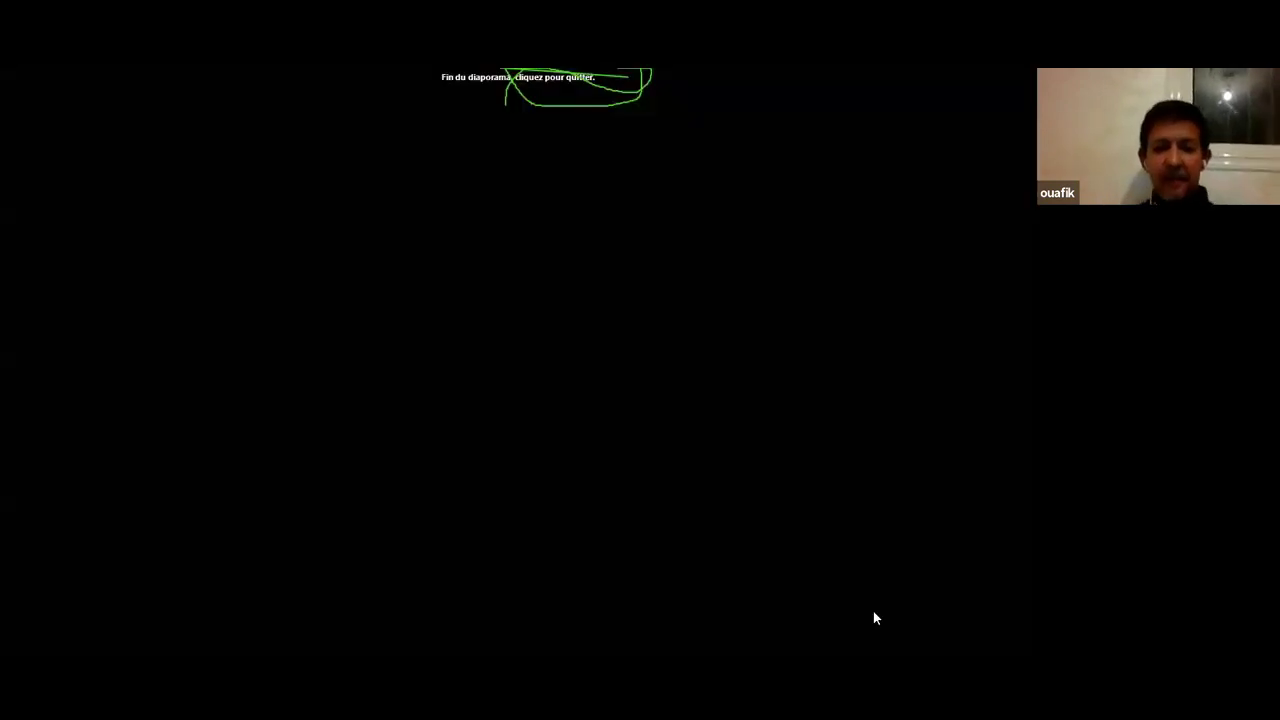
left_click(815, 486)
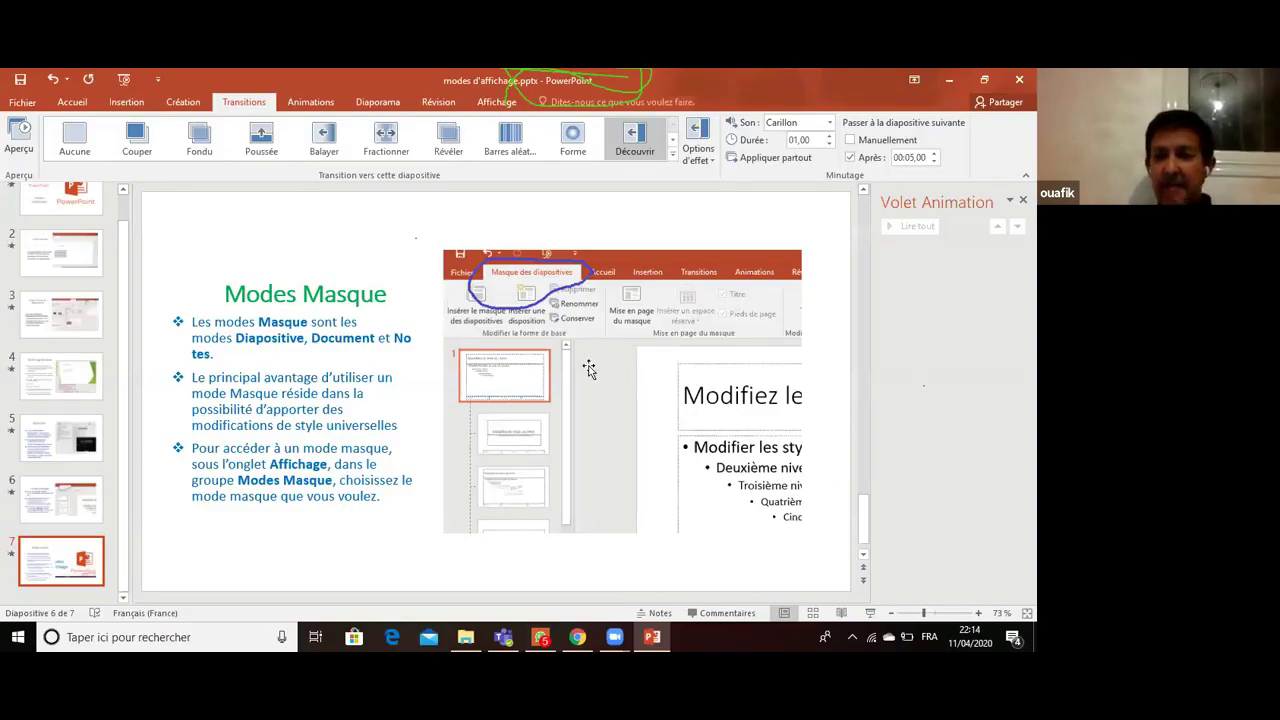
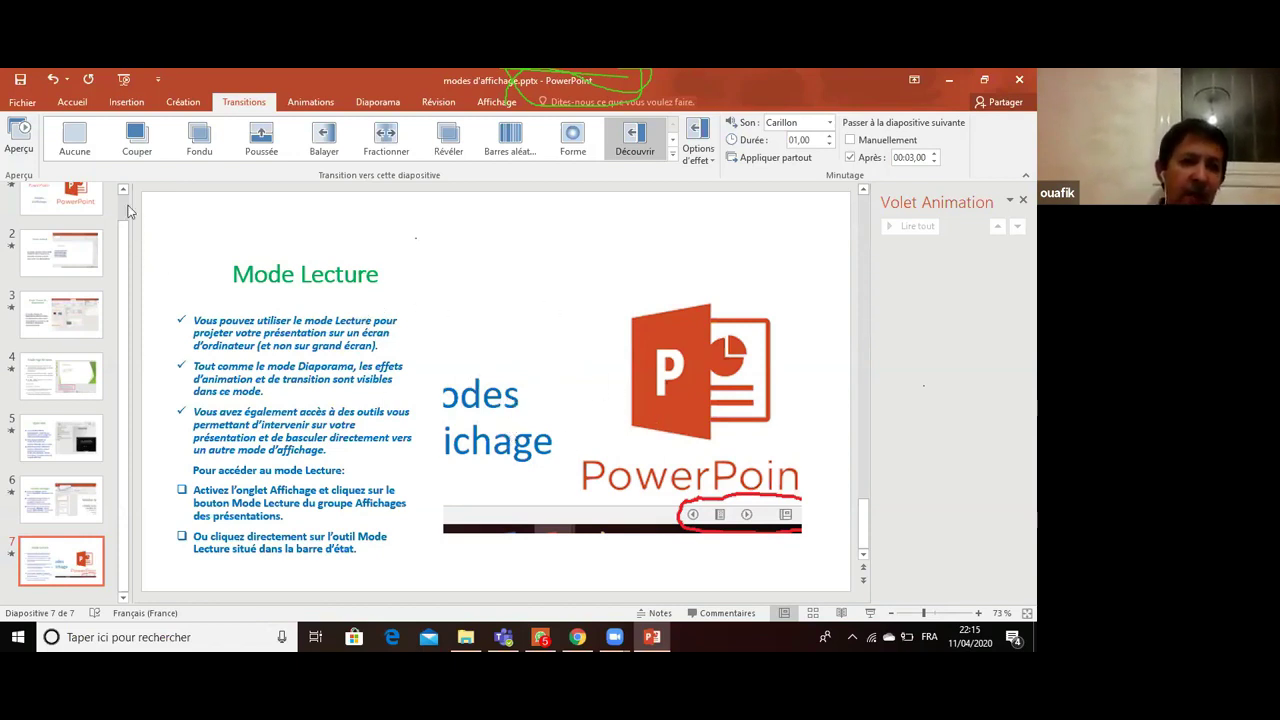
- Display slide 3 'Mode Trieuse de diapositives' instead of slide 7, passing through slide 2
scroll(126, 208, "up", 2)
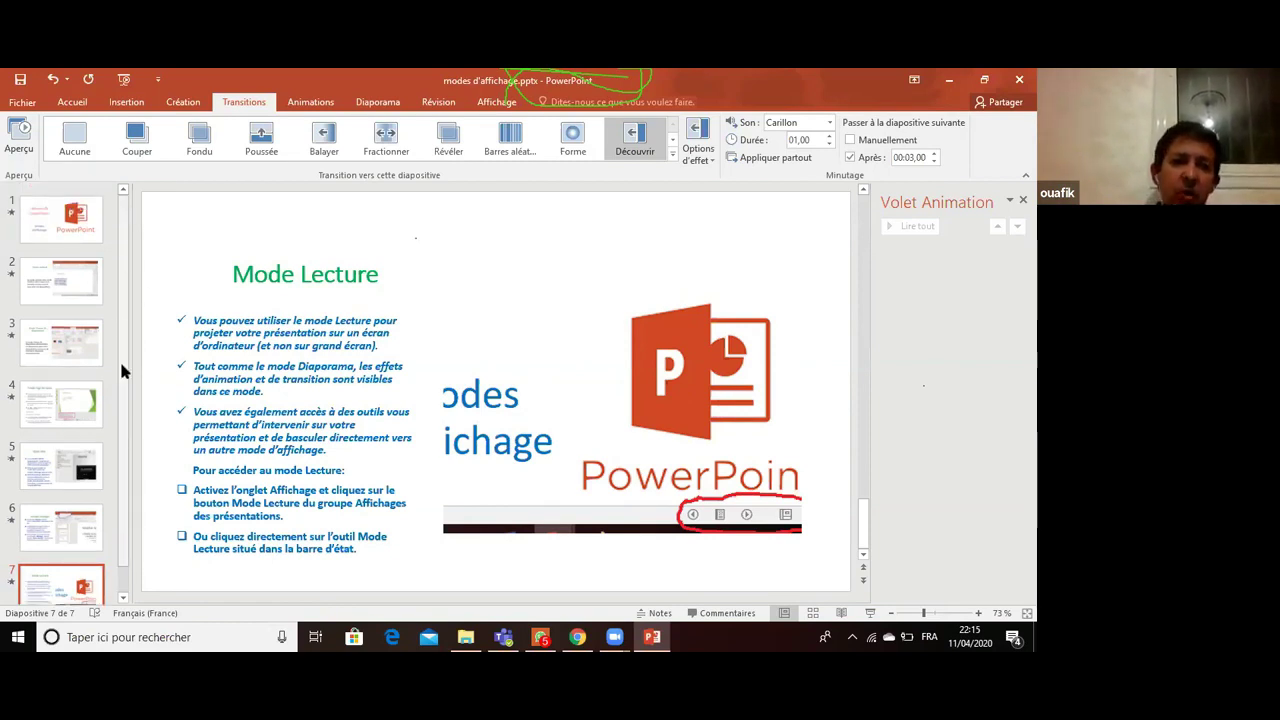
left_click(57, 293)
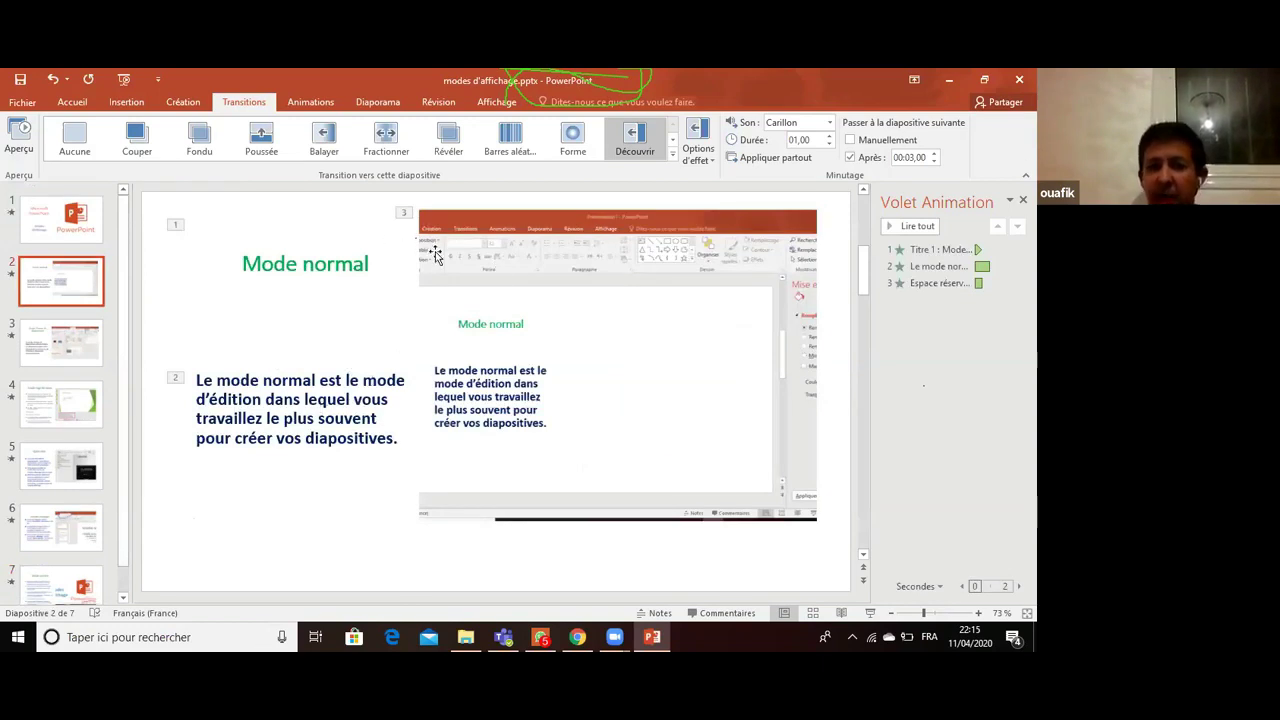
left_click(74, 360)
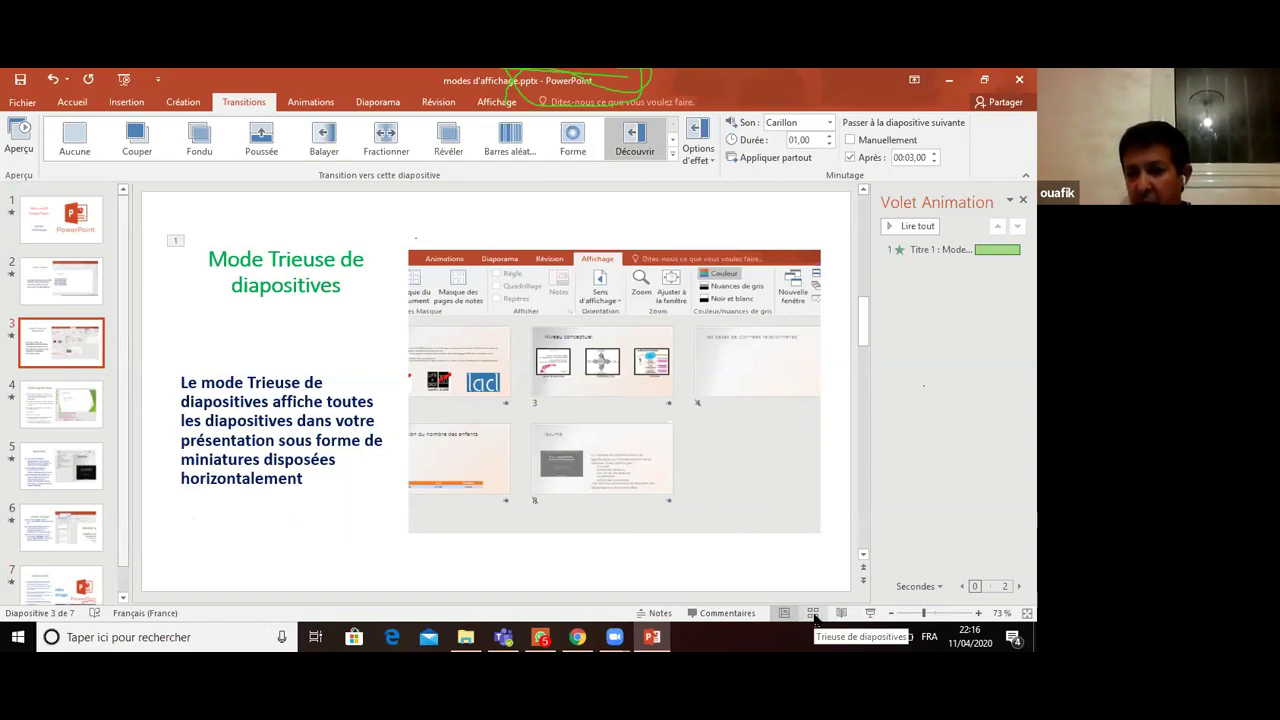
- In Slide Sorter, make Mode normal first, Page de notes second, Modes Masque fifth, title slide sixth
left_click(814, 616)
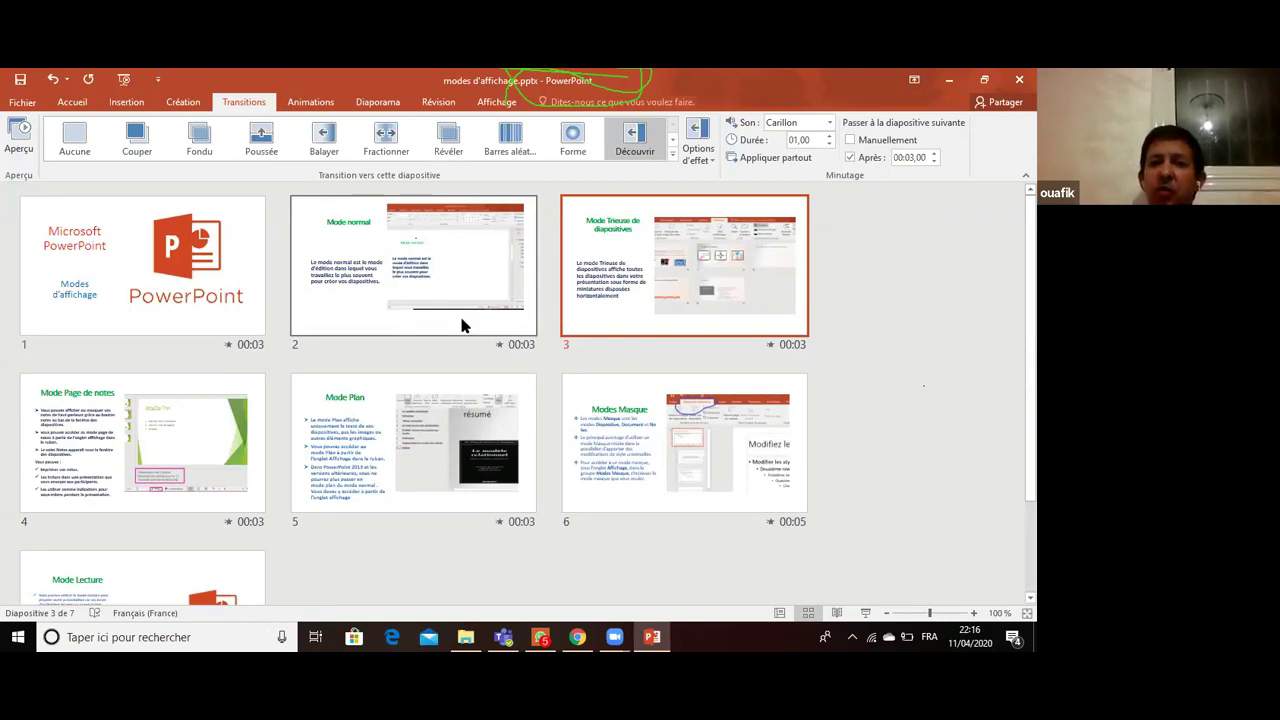
left_click_drag(462, 325, 226, 423)
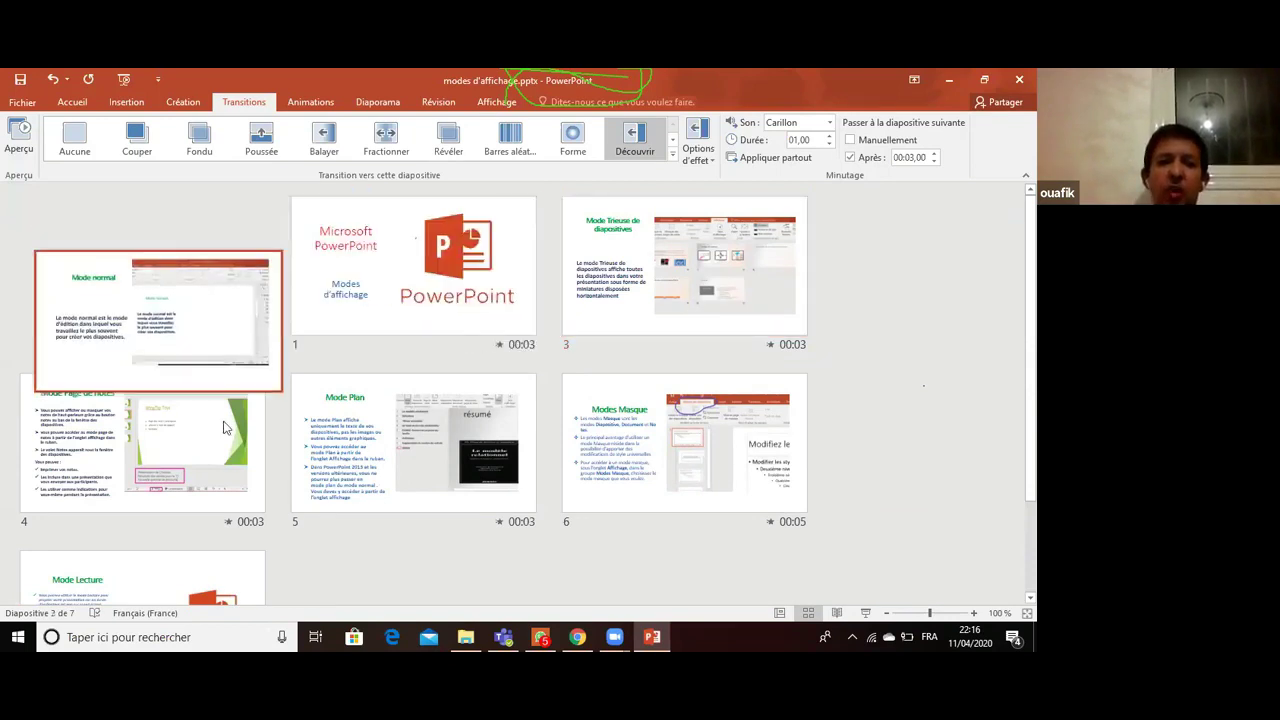
left_click_drag(448, 376, 620, 240)
mouse_move(400, 385)
left_mouse_down()
mouse_move(297, 271)
mouse_move(340, 374)
left_mouse_up()
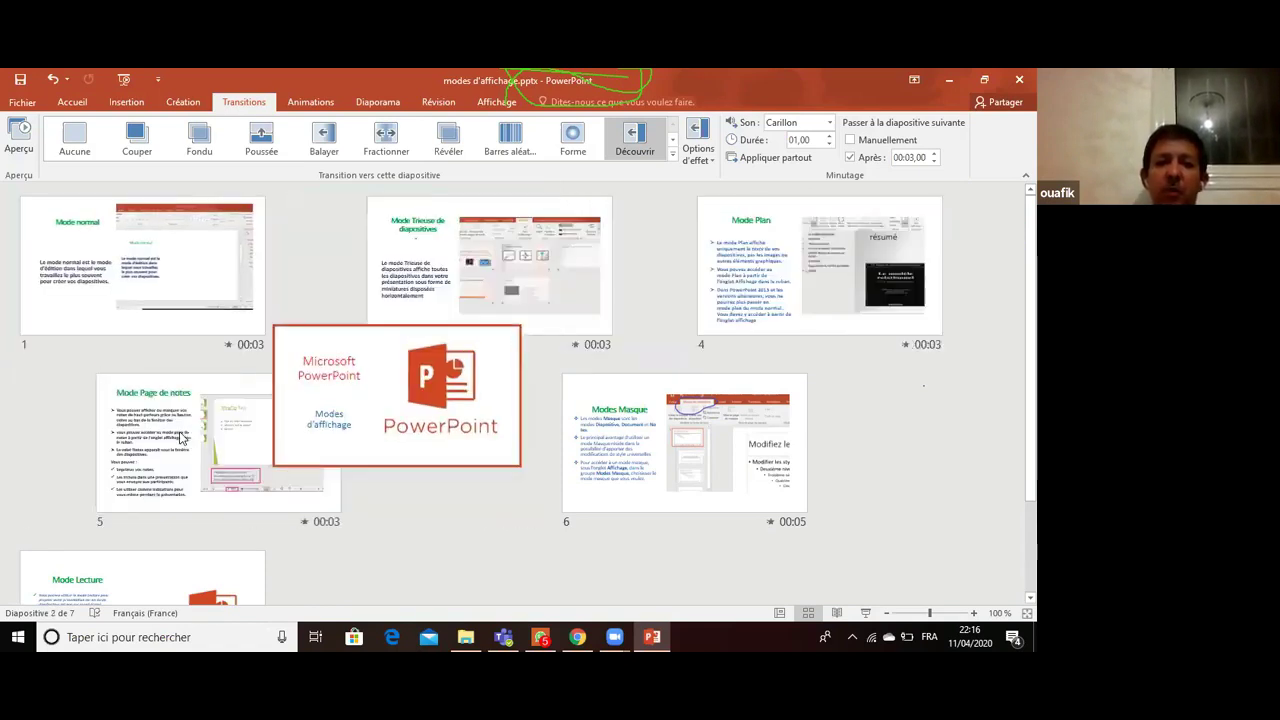
left_click_drag(413, 290, 413, 430)
left_click_drag(142, 440, 405, 300)
left_click_drag(684, 440, 413, 440)
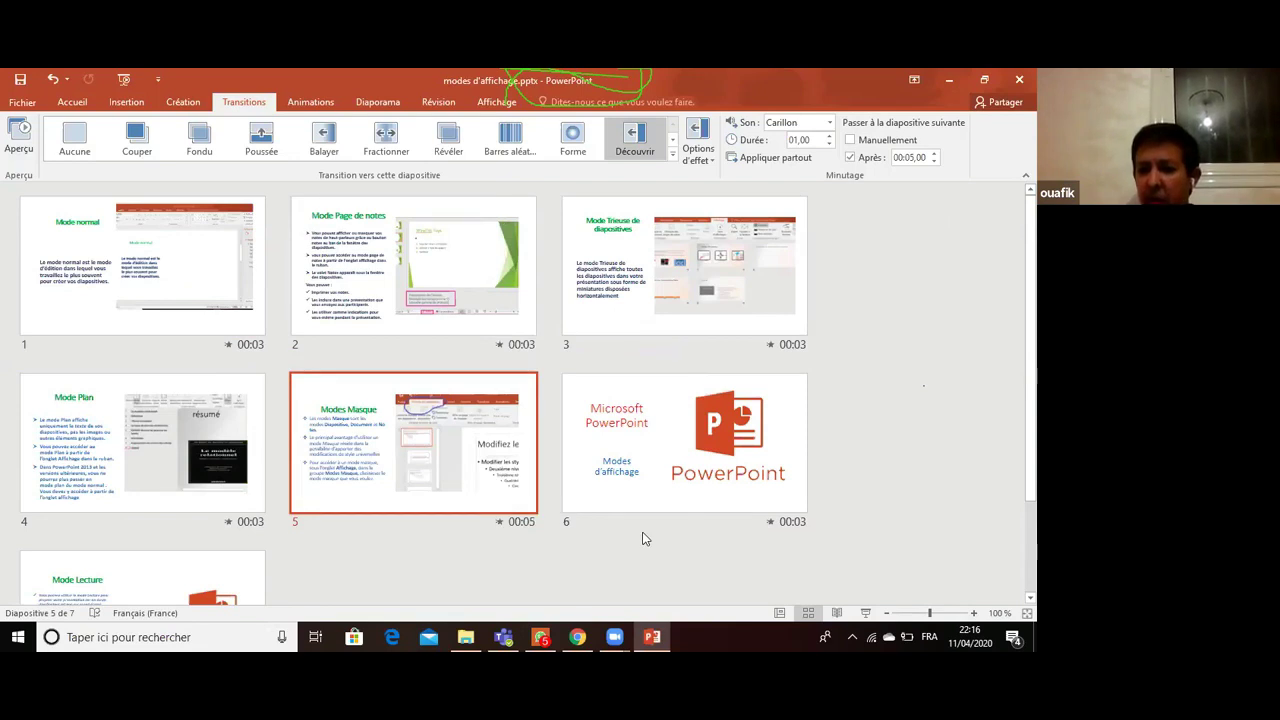
- Zoom out the Slide Sorter so the thumbnails are smaller
left_click(888, 615)
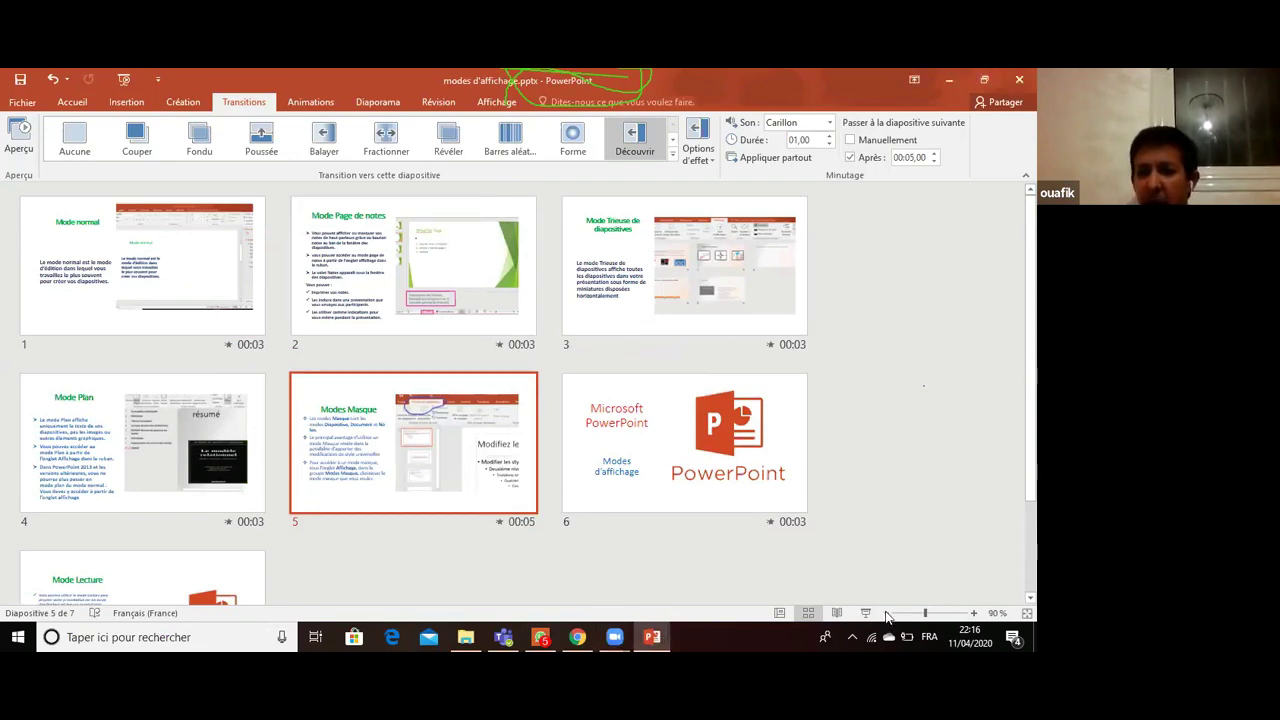
left_click(886, 615)
left_click(886, 615)
left_click(886, 615)
left_click(886, 615)
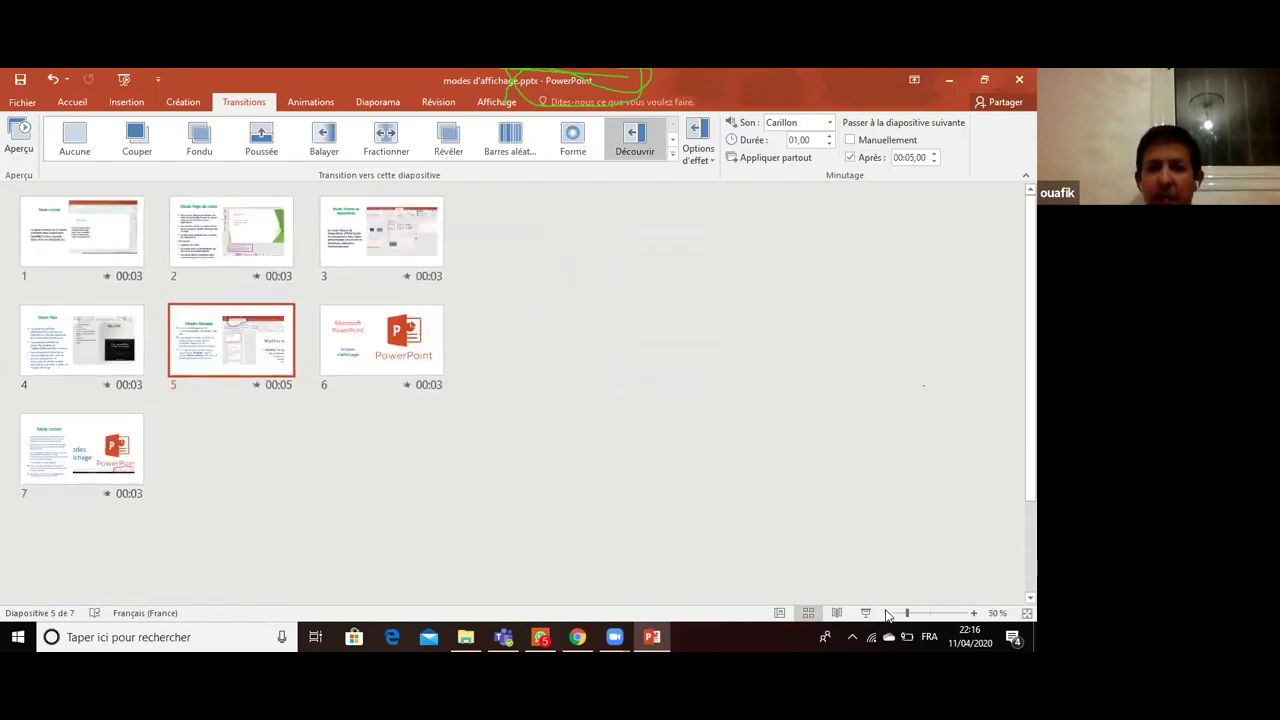
left_click(886, 615)
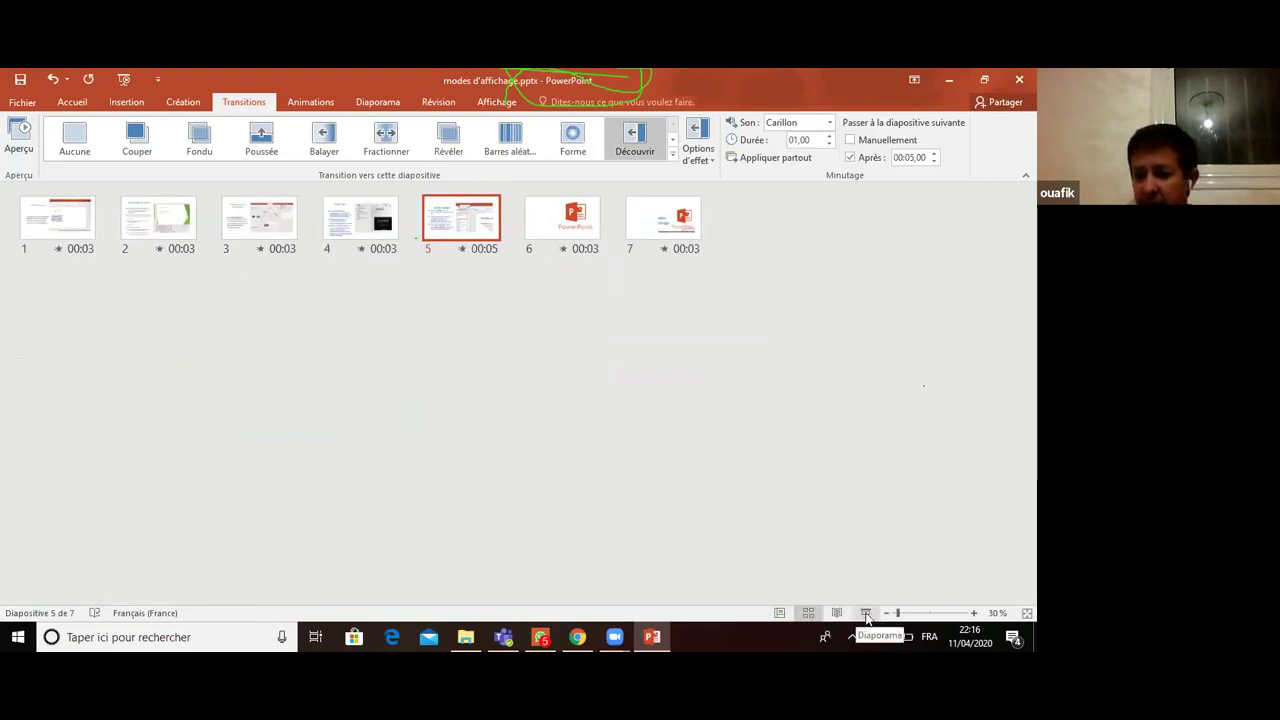
- Return to Normal view, look through slides 4, 2 and 3, and end on slide 4 'Mode Plan'
left_click(781, 614)
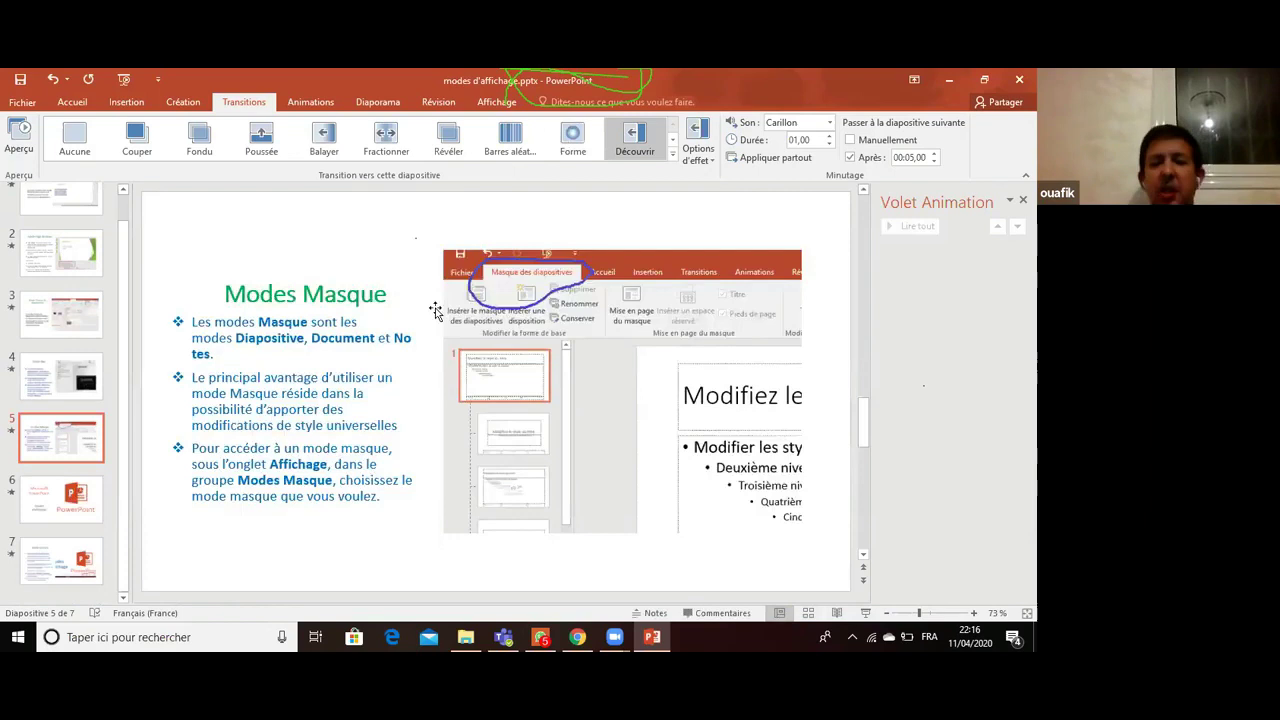
left_click(80, 375)
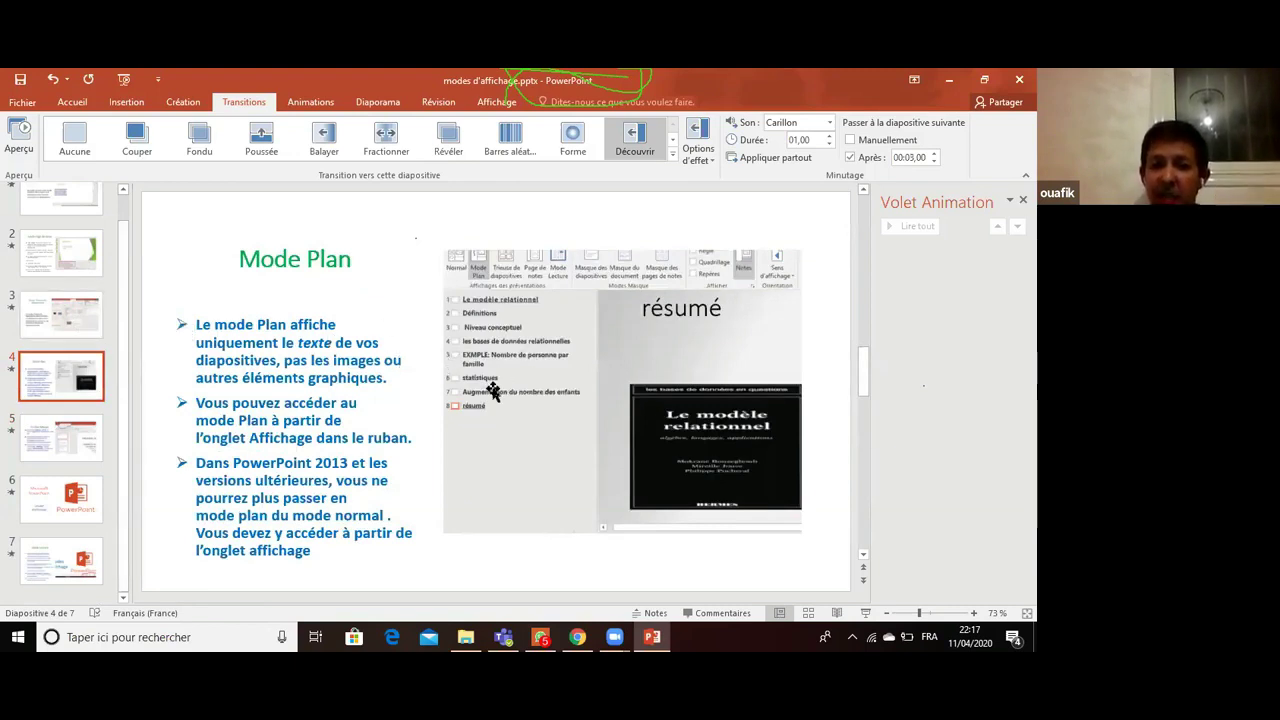
left_click(88, 255)
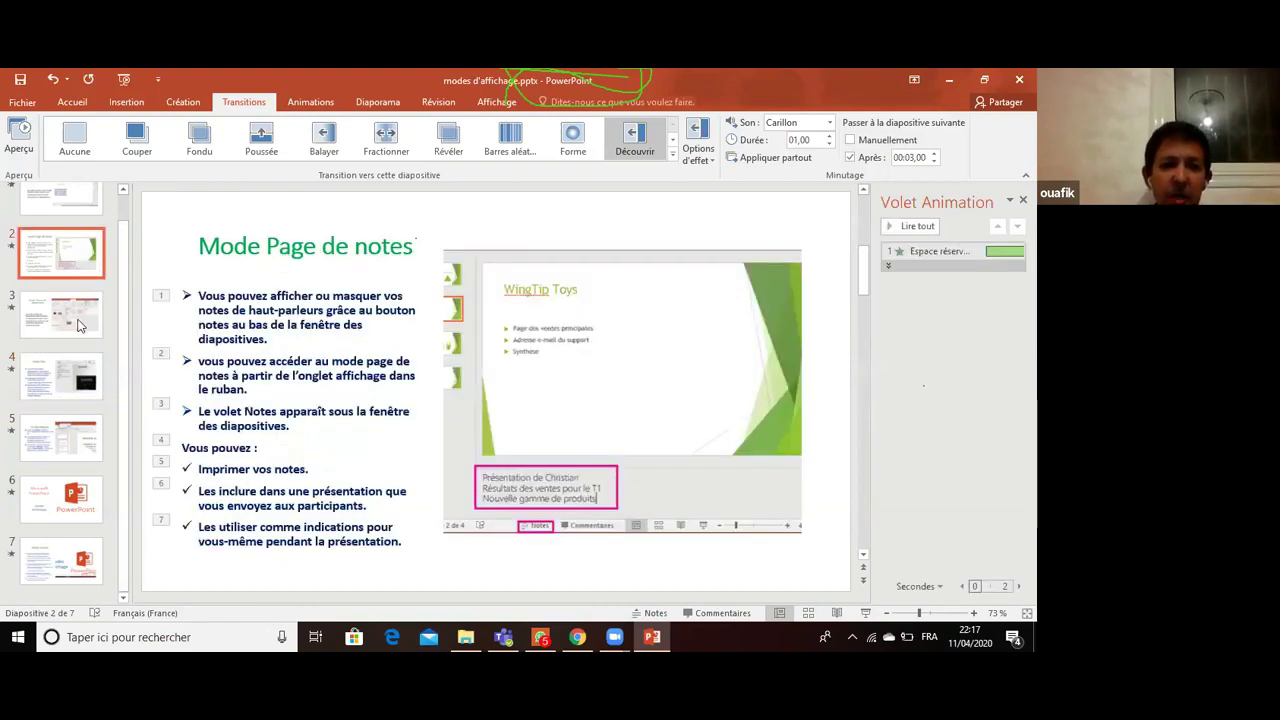
left_click(80, 325)
left_click(78, 380)
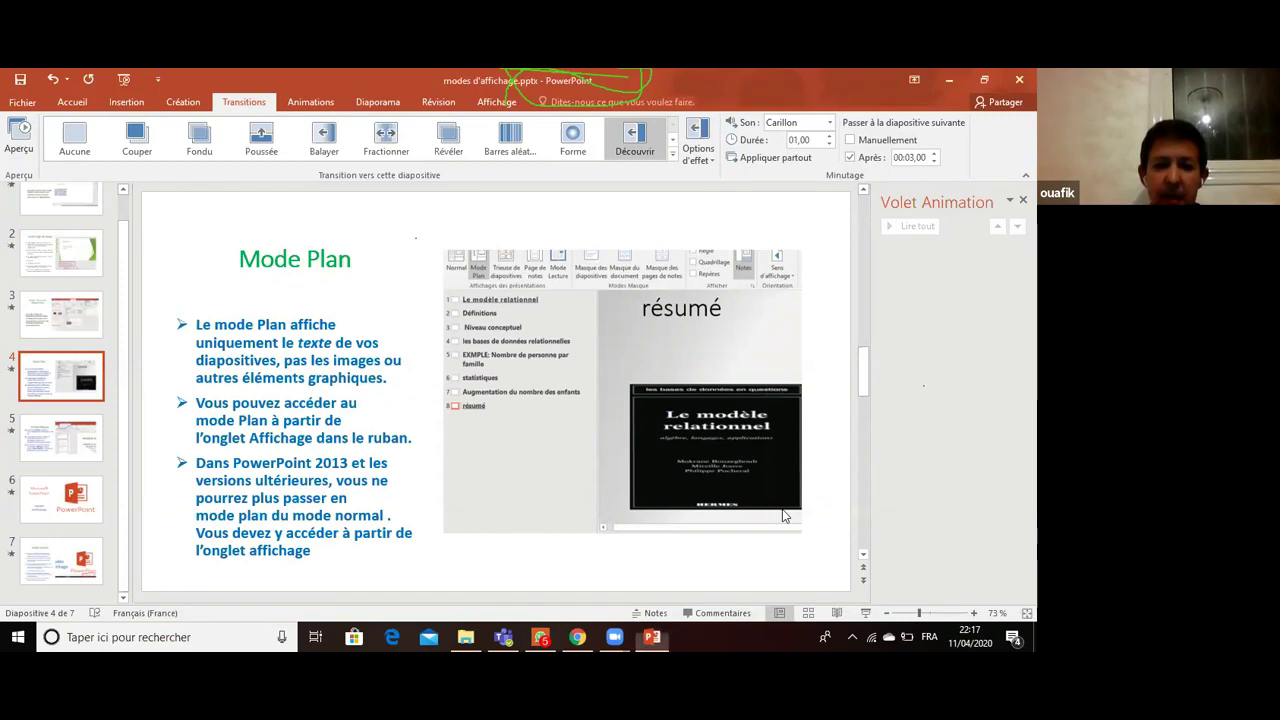
left_click(843, 584)
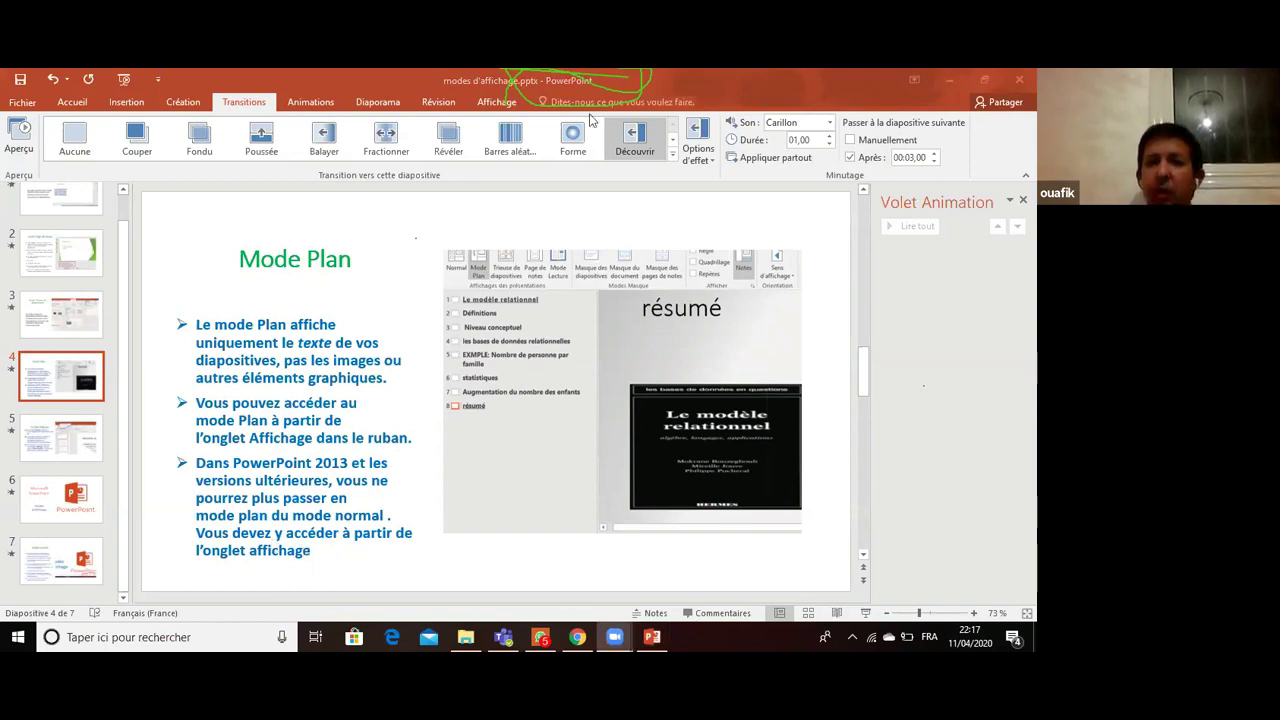
- Use the Affichage outline view to move through slides 3 and 4, then to slide 2 'Mode Page de notes'
left_click(492, 104)
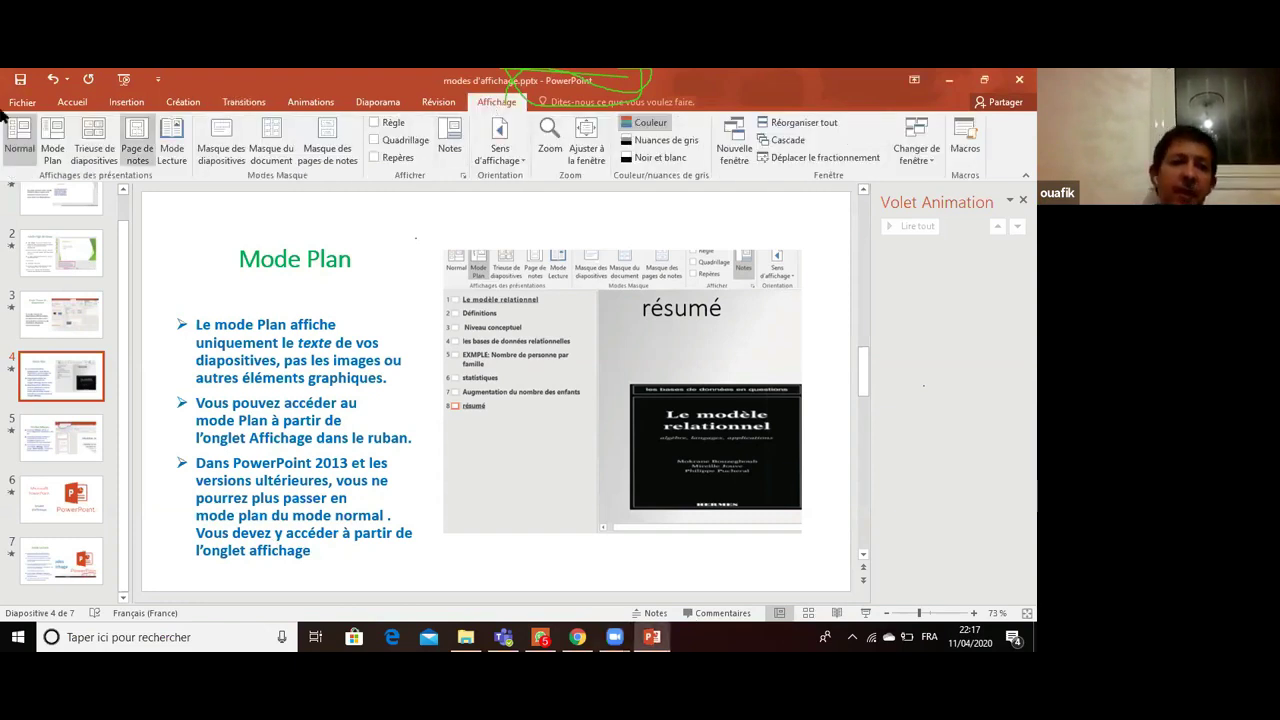
left_click(56, 146)
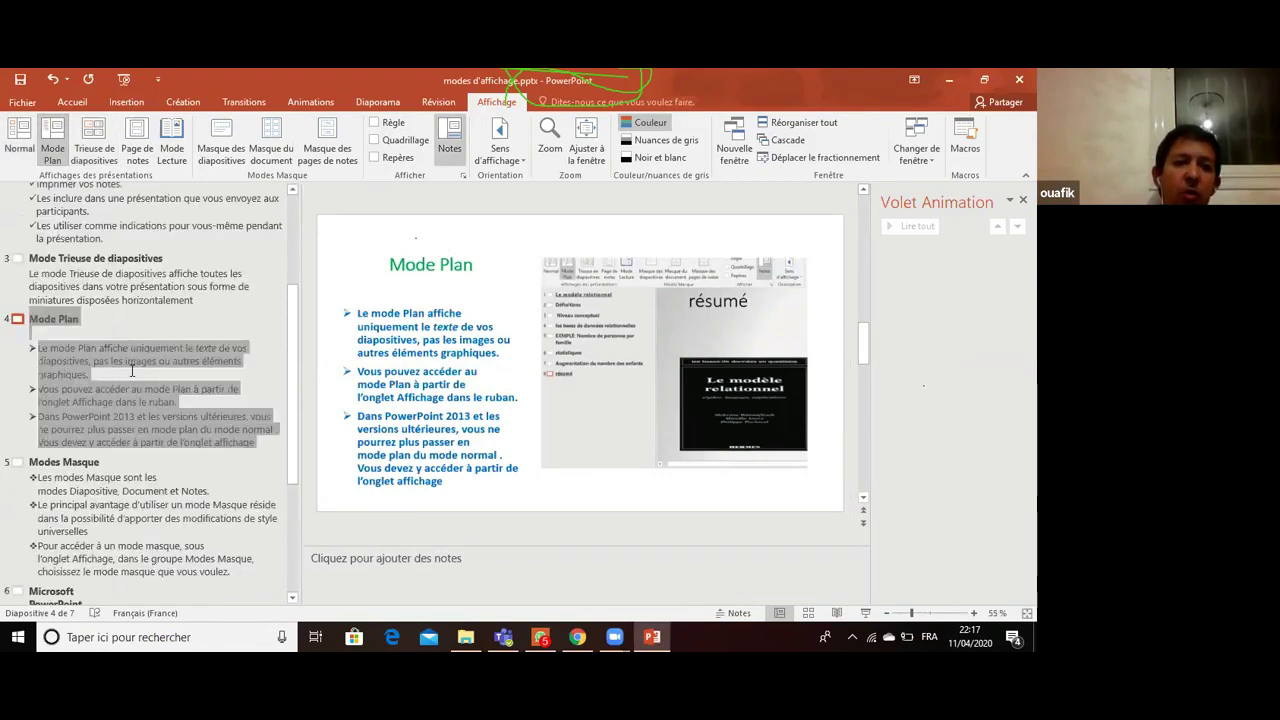
left_click(127, 286)
left_click(129, 419)
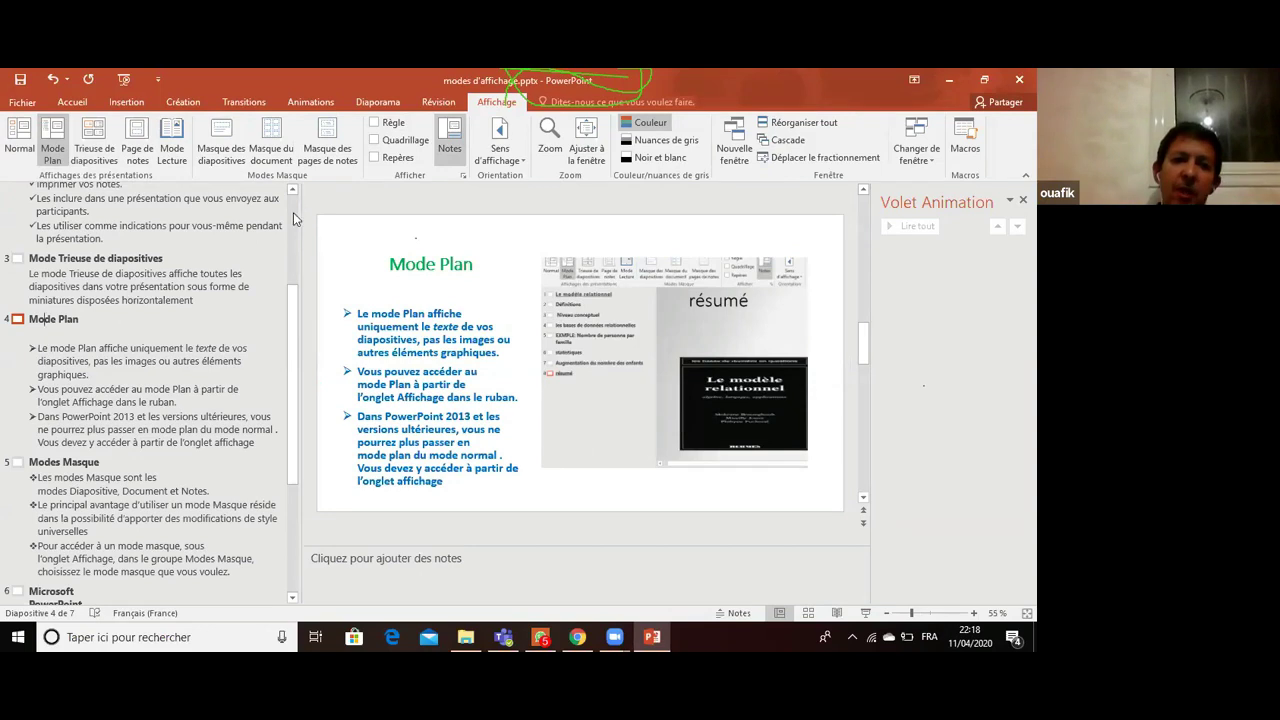
scroll(258, 224, "up", 4)
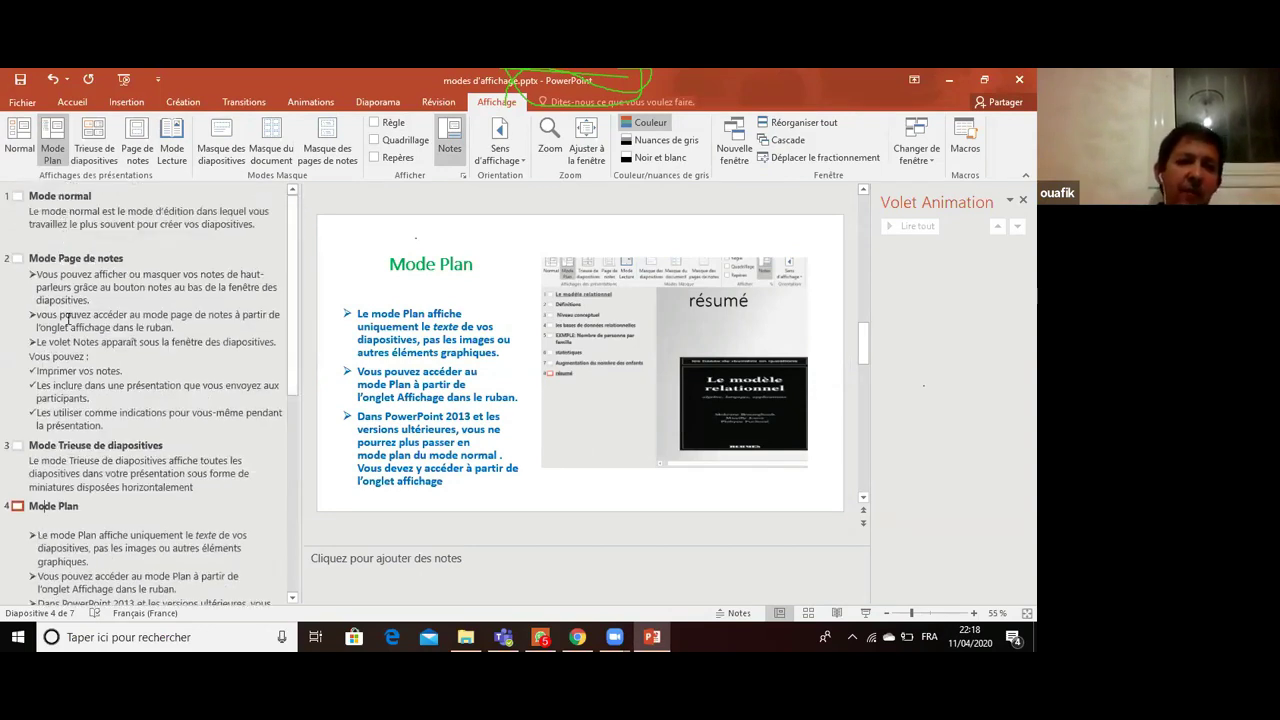
left_click(76, 316)
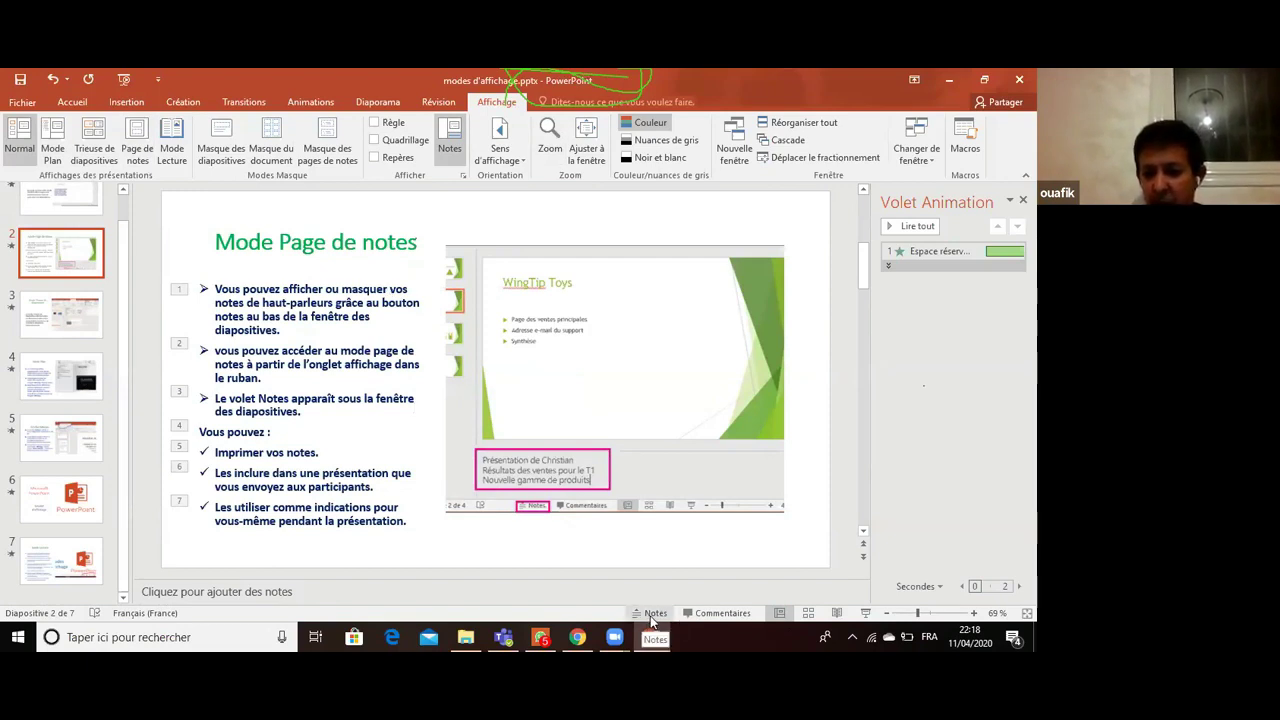
- Open slide 6's notes and type test lines: jdbdnc, Lnskcndn, kke, lelfe, kl,f
left_click(655, 614)
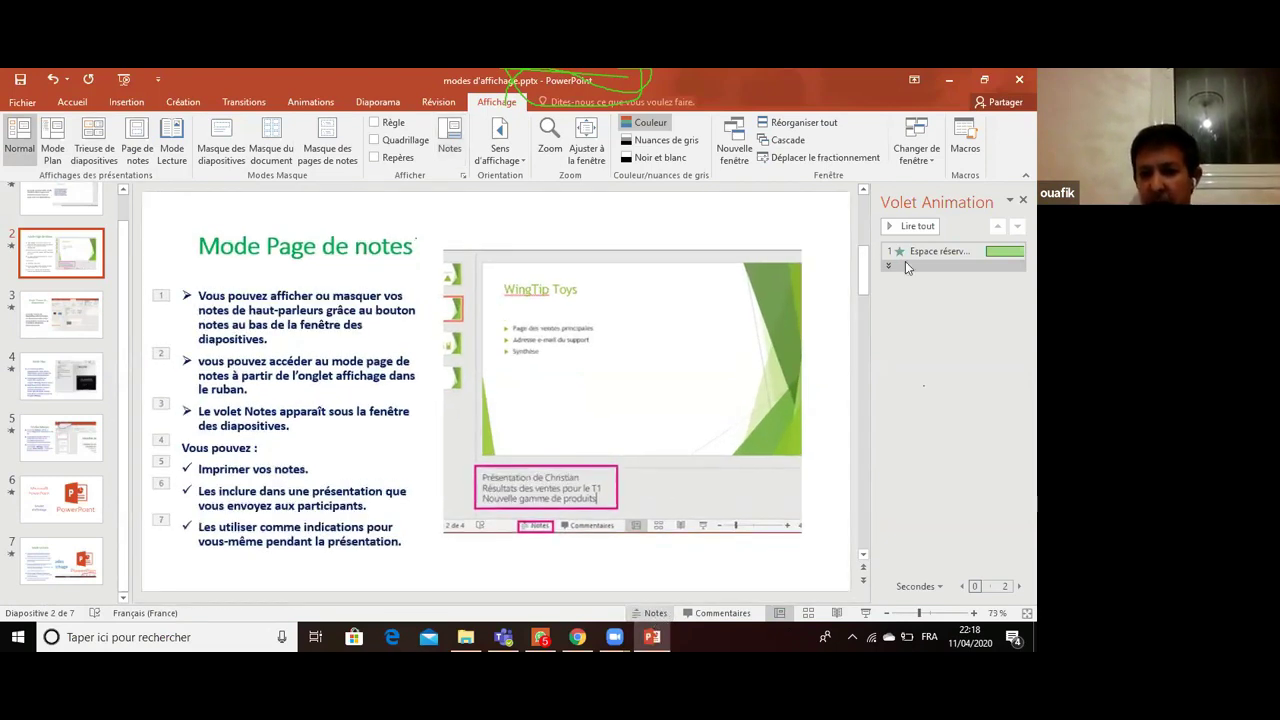
left_click_drag(867, 296, 866, 420)
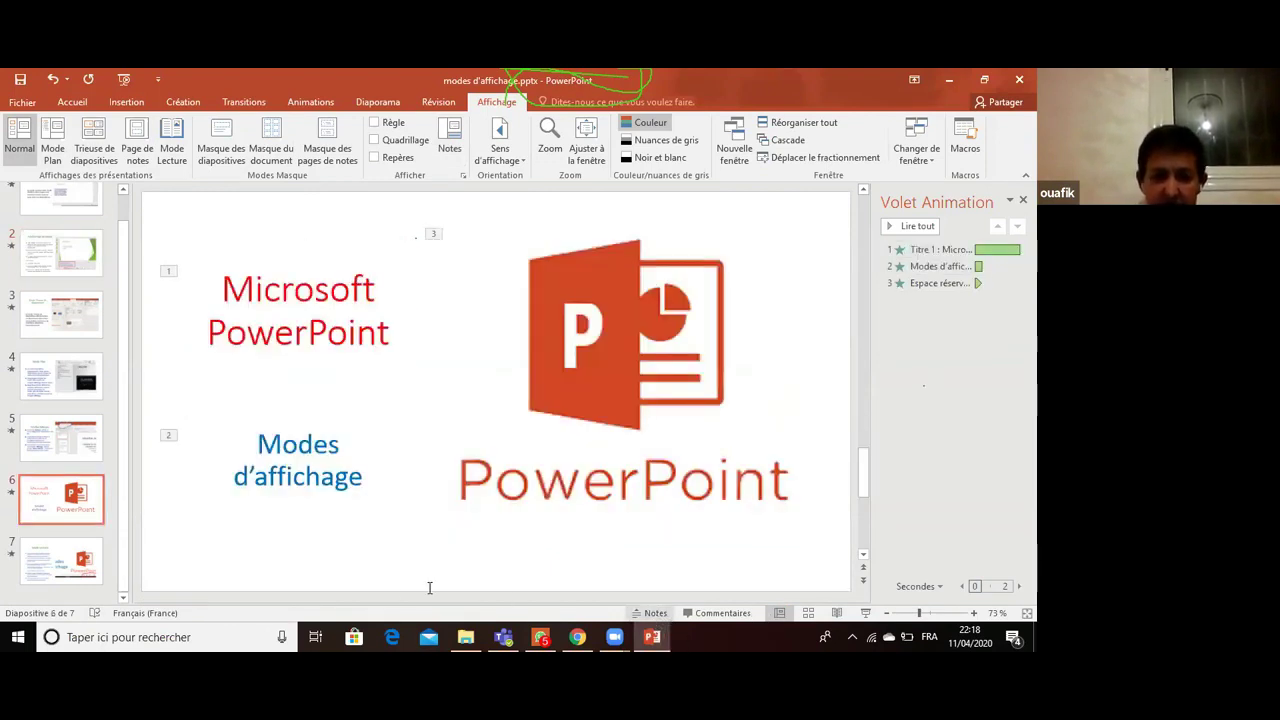
left_click_drag(311, 605, 306, 582)
left_click(306, 591)
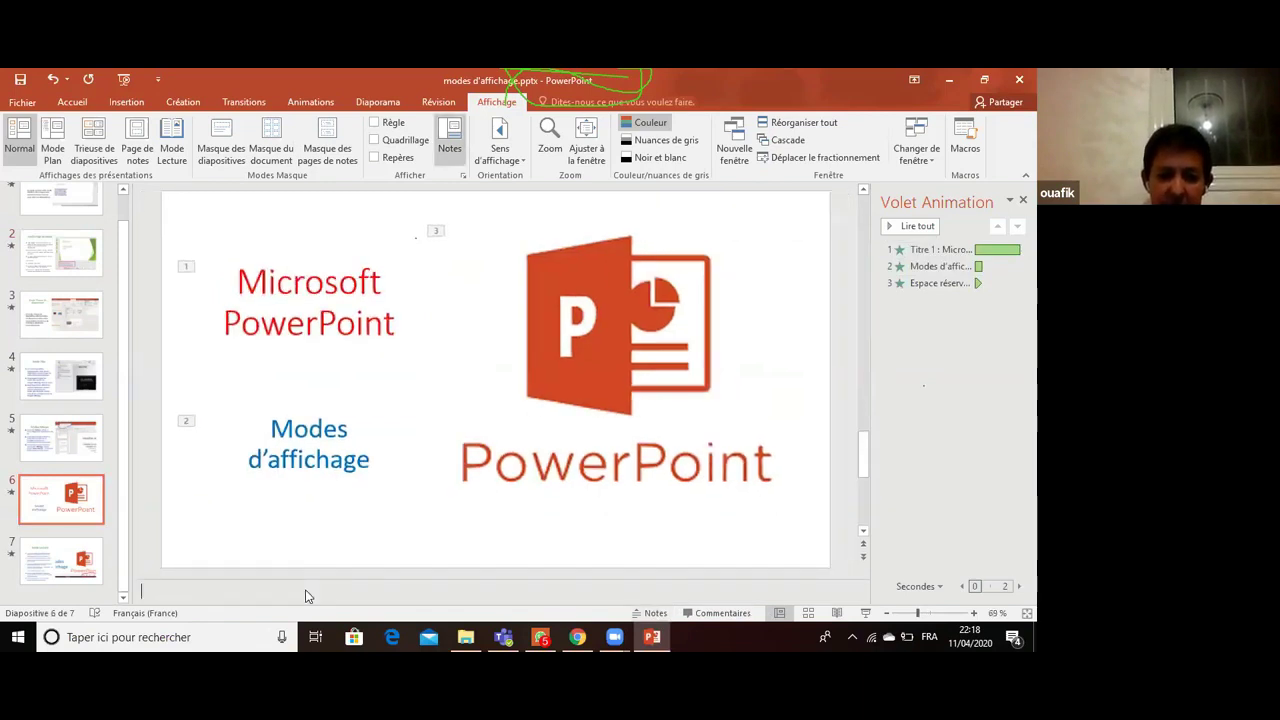
type("jdbdnc")
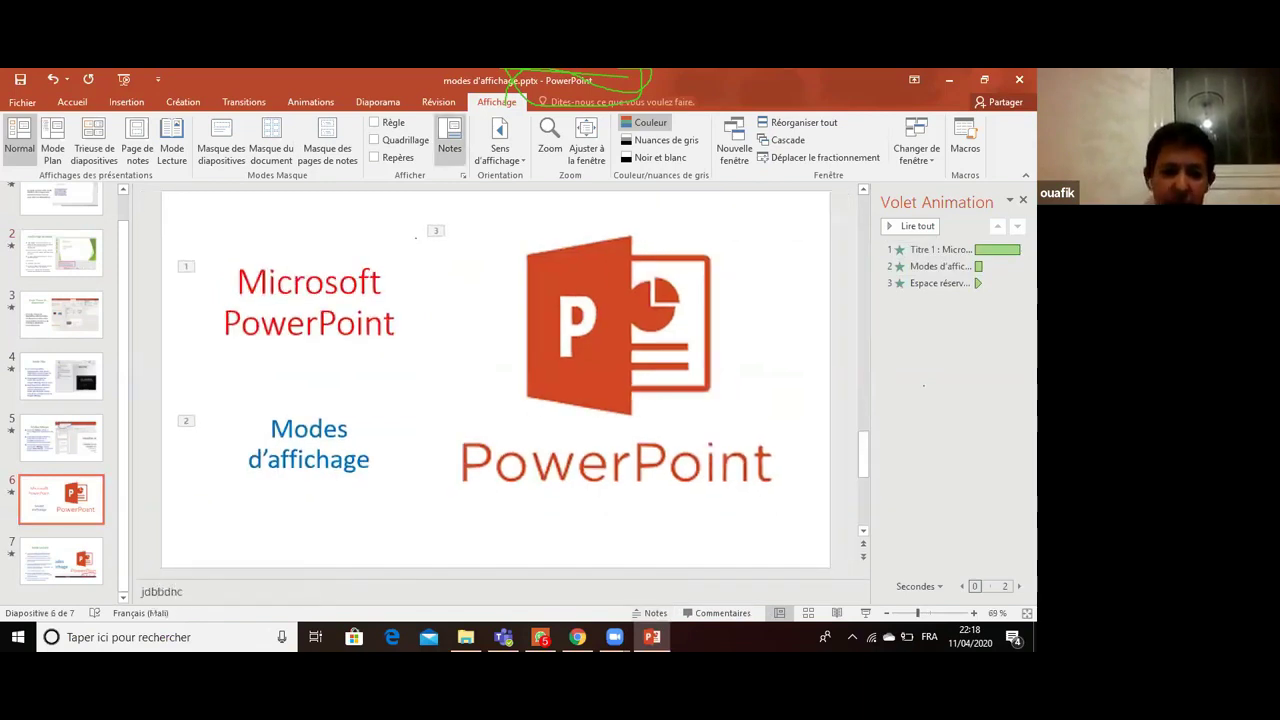
key("Return")
type("Lnskcndn")
key("Return")
type("kke")
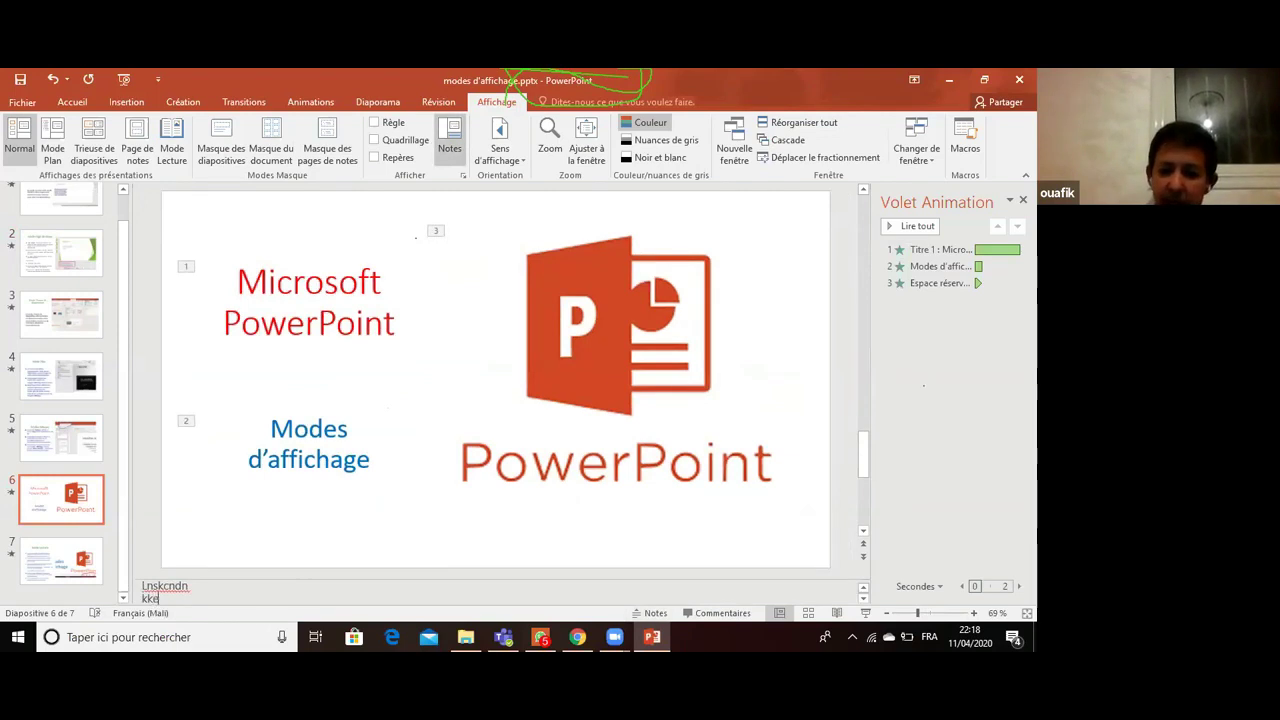
key("Return")
type("lelfe")
key("Return")
type("k")
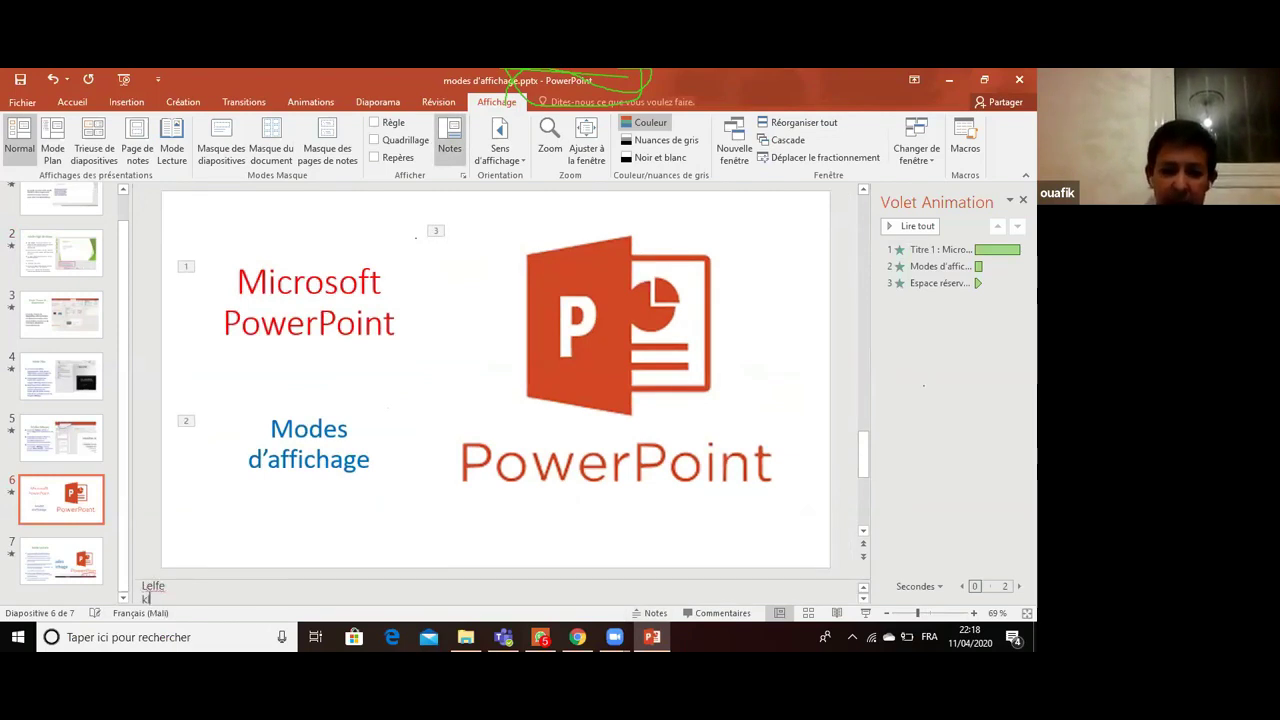
type("l,f")
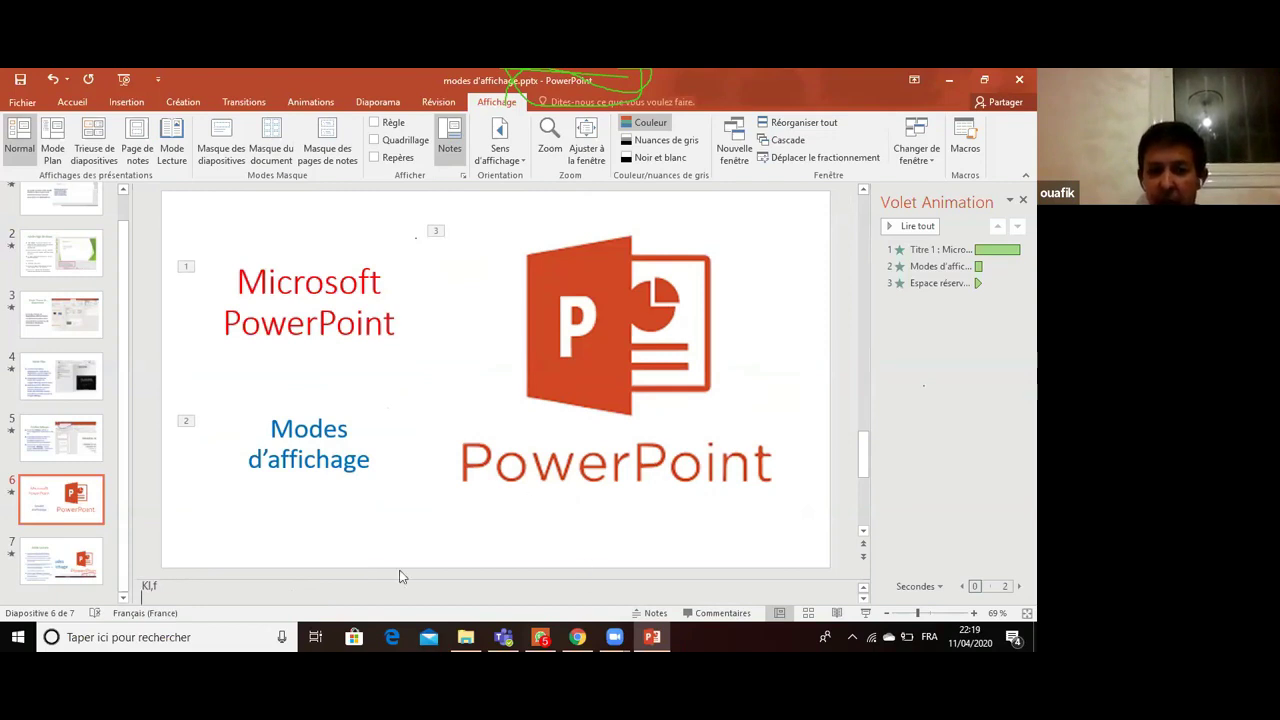
- Delete the empty line from slide 6's notes and show slide 5 'Modes Masque'
left_click(172, 592)
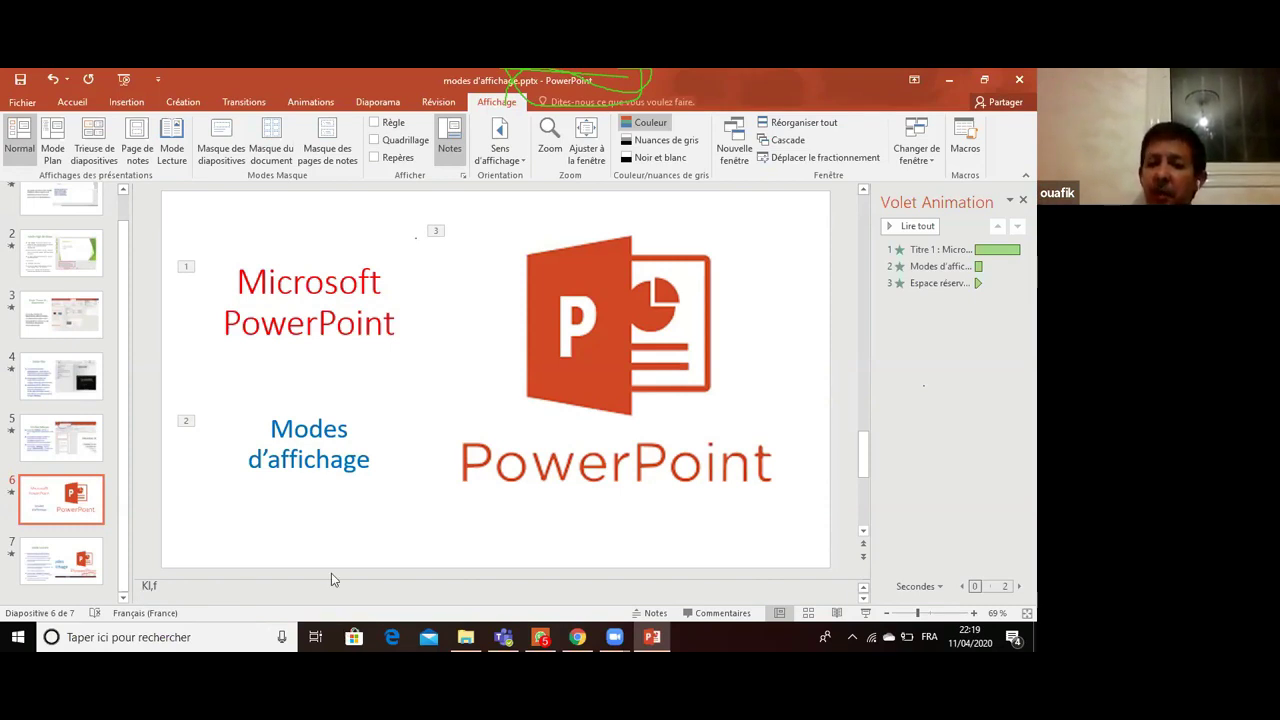
left_click(195, 595)
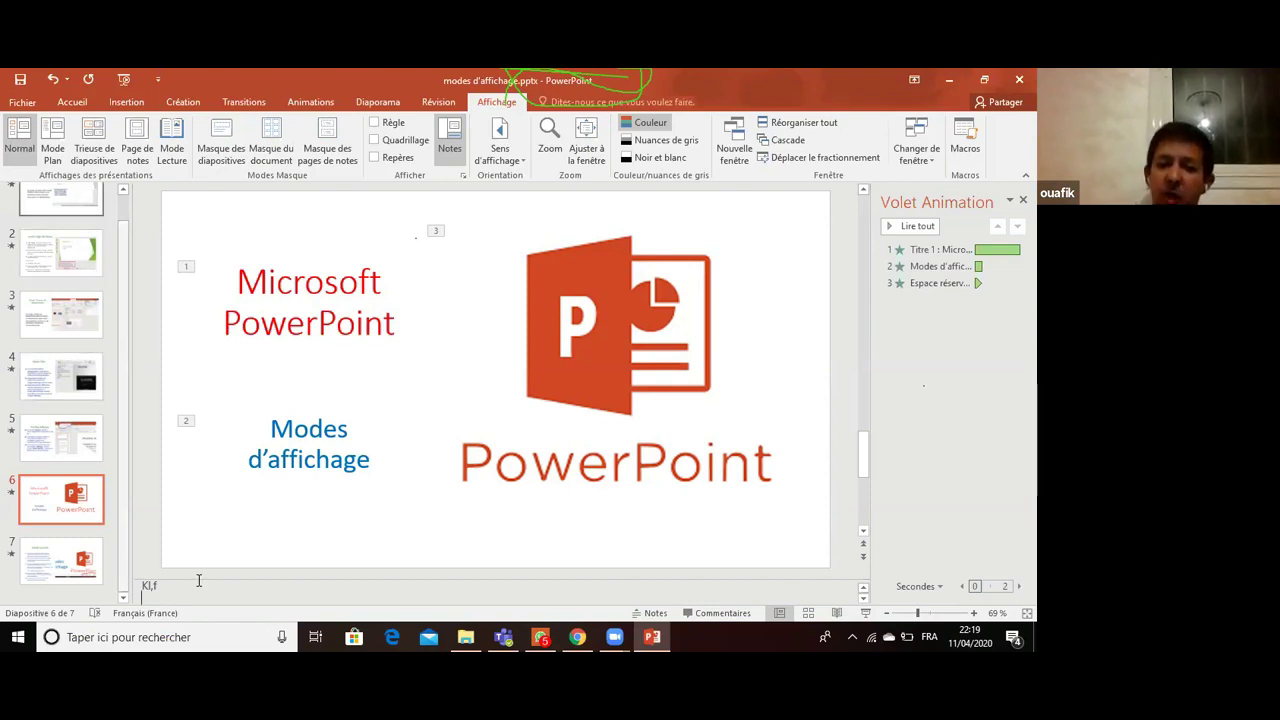
key("BackSpace")
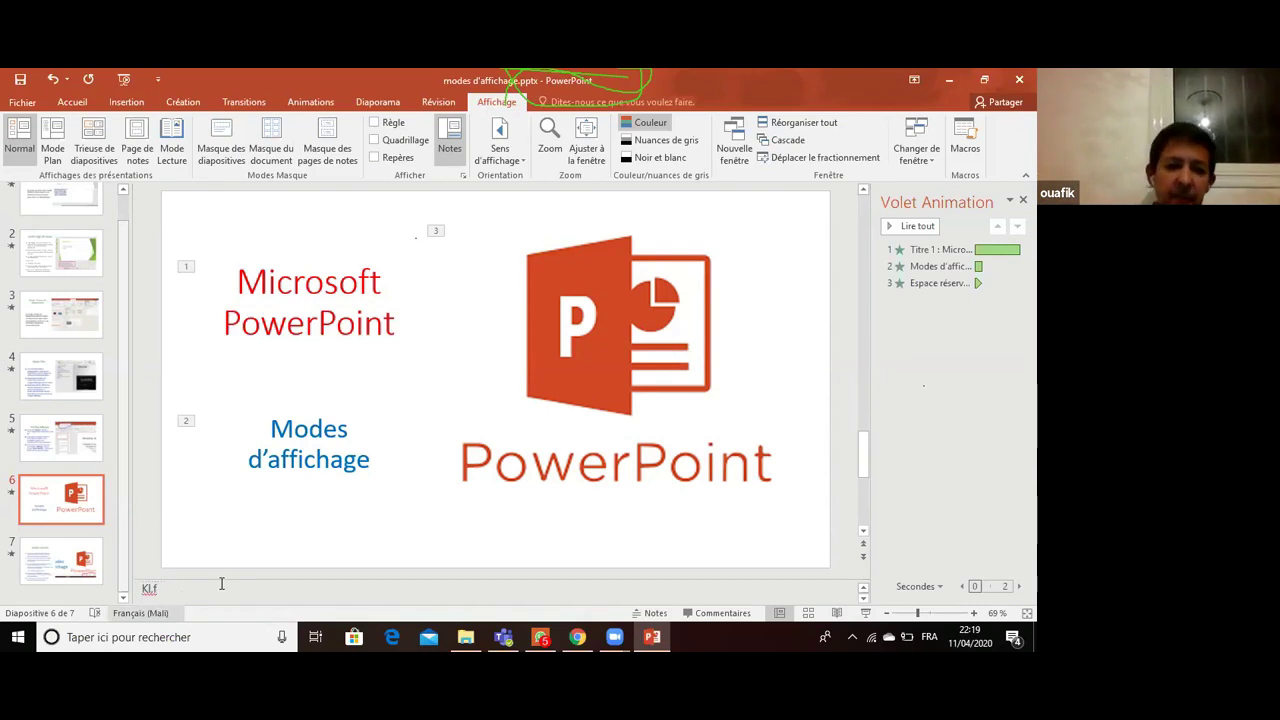
left_click(72, 461)
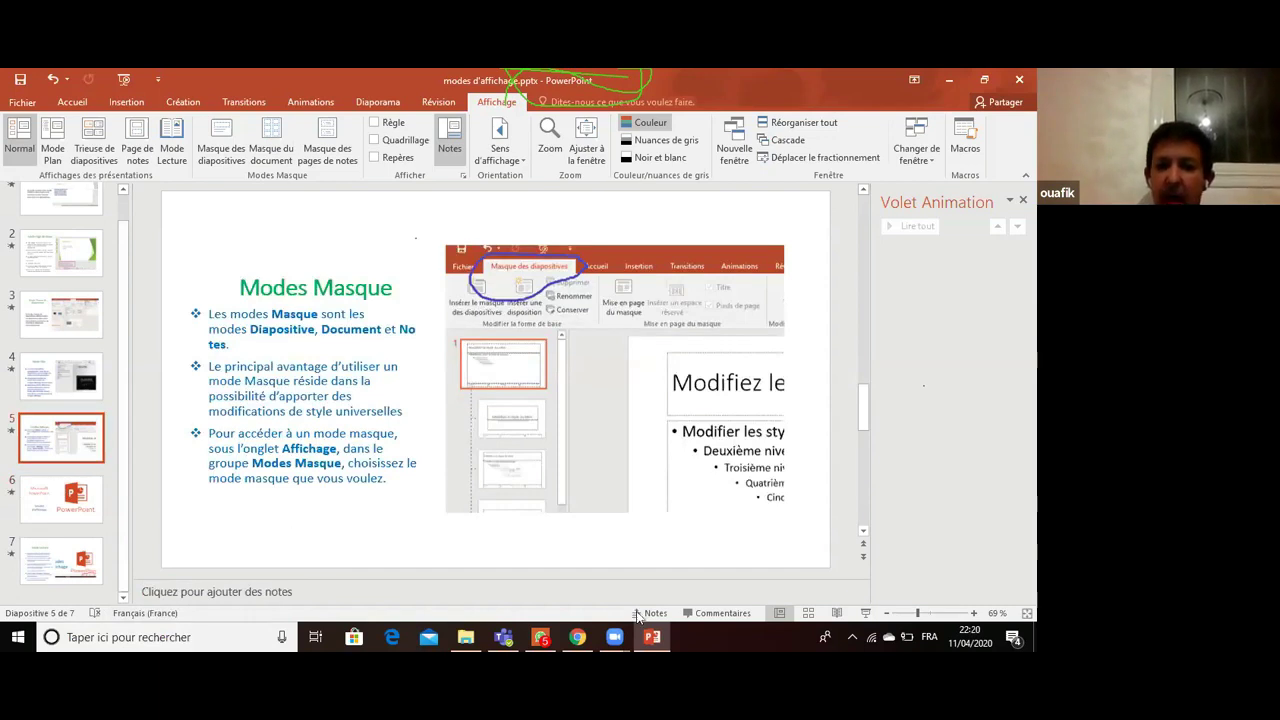
- Look at slides 4 and 6, then go back to slide 5 'Modes Masque' and place the cursor in its notes
key("Tab")
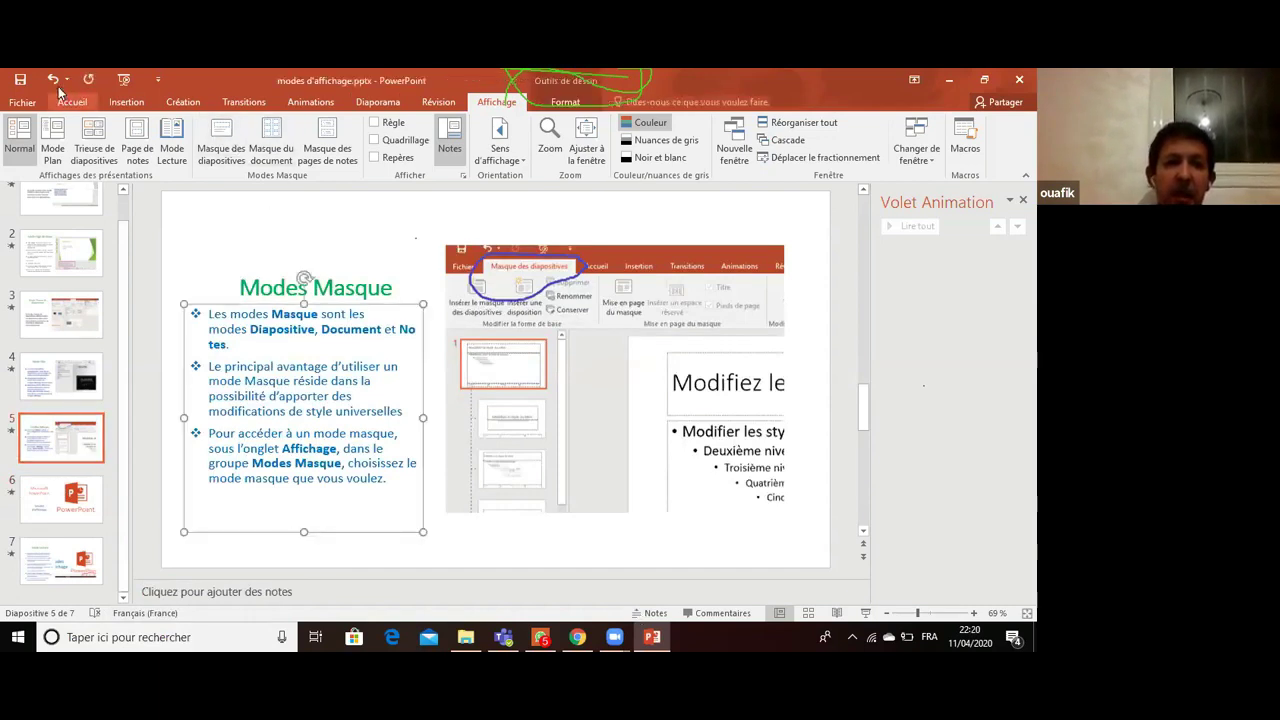
left_click(187, 207)
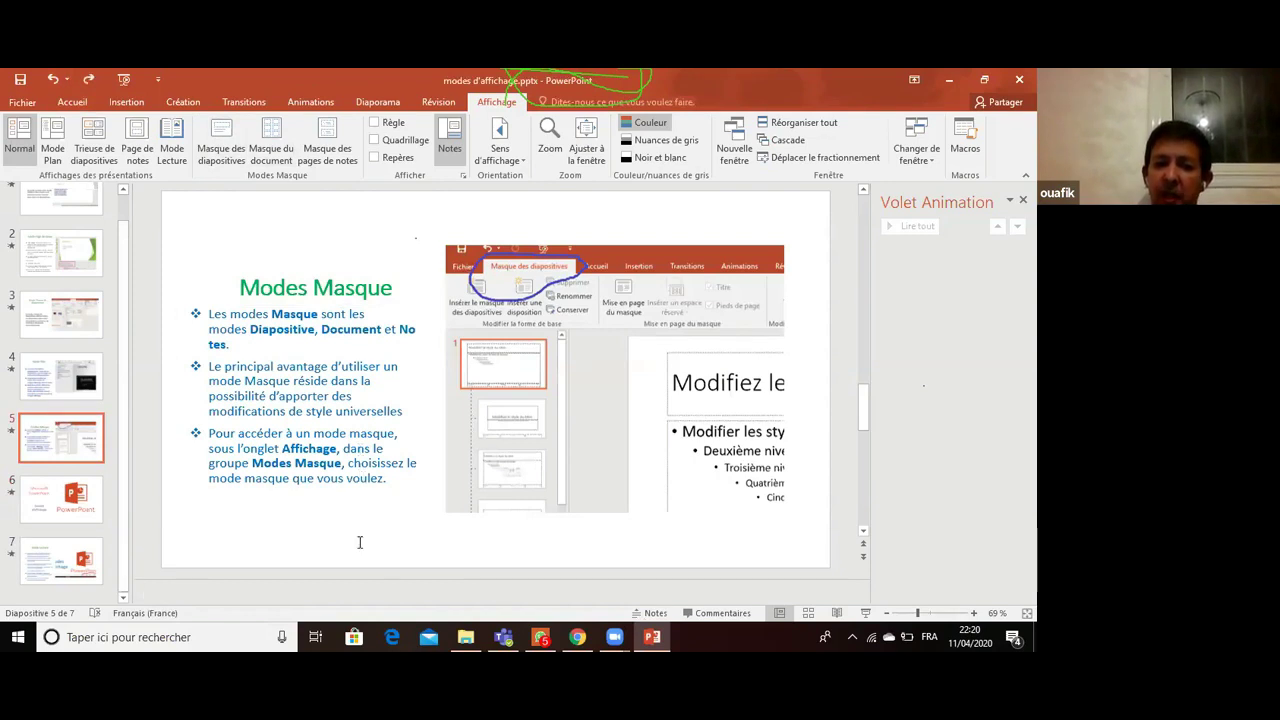
left_click(171, 594)
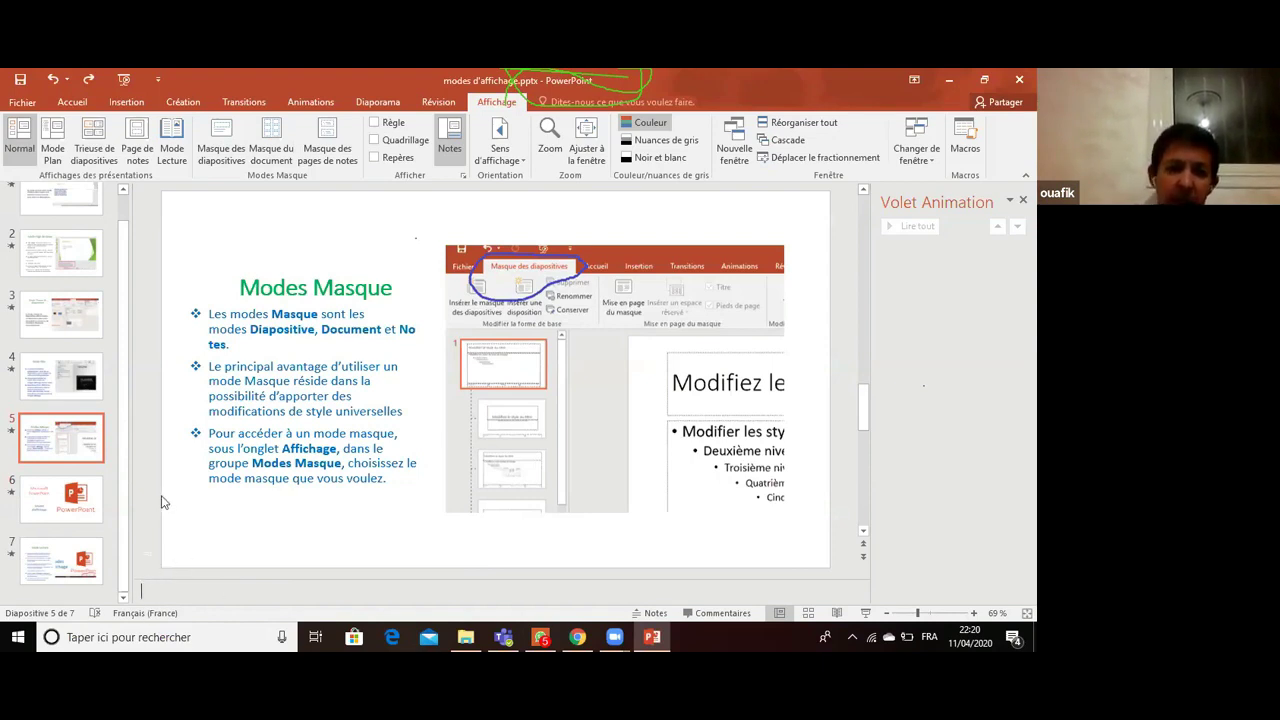
left_click(90, 385)
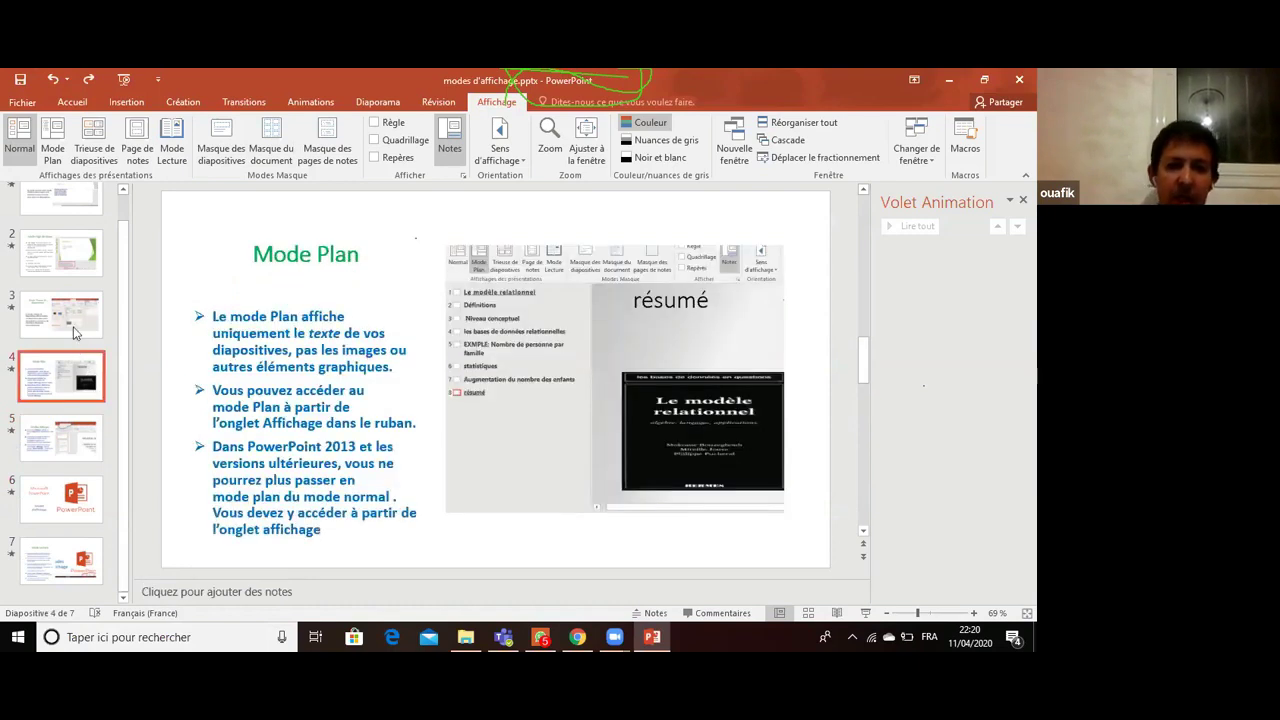
left_click(56, 518)
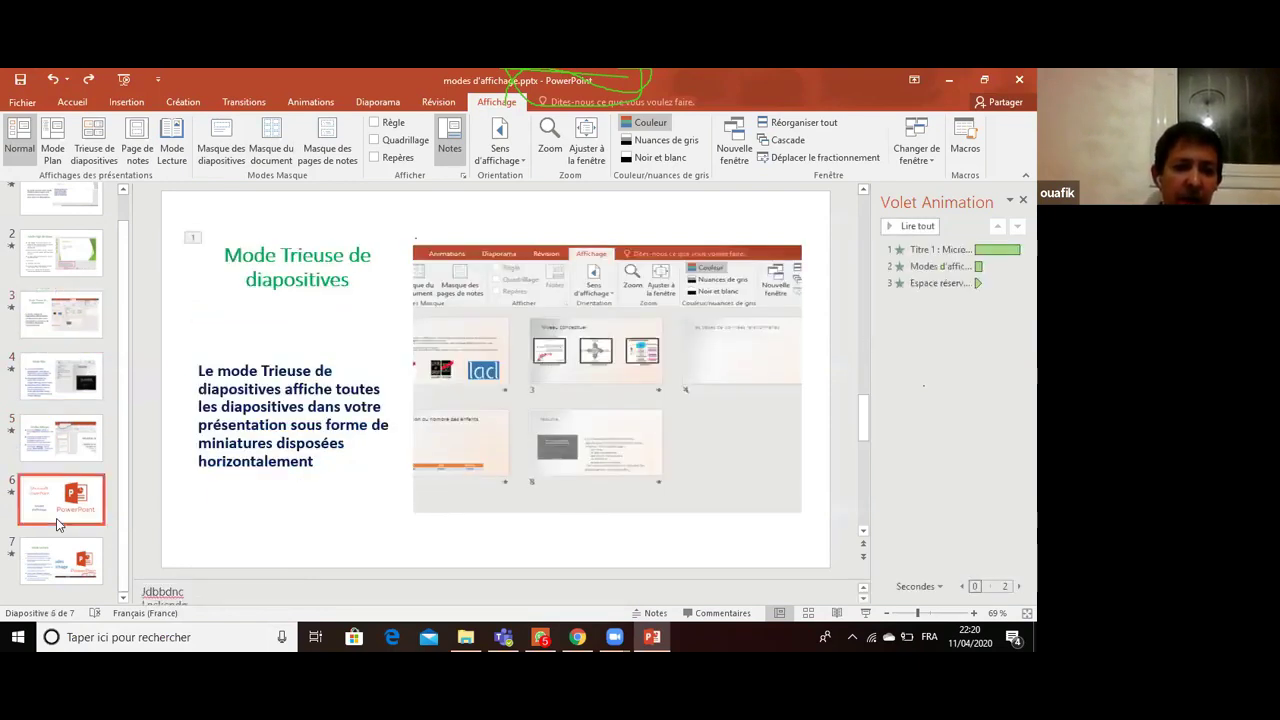
left_click(76, 458)
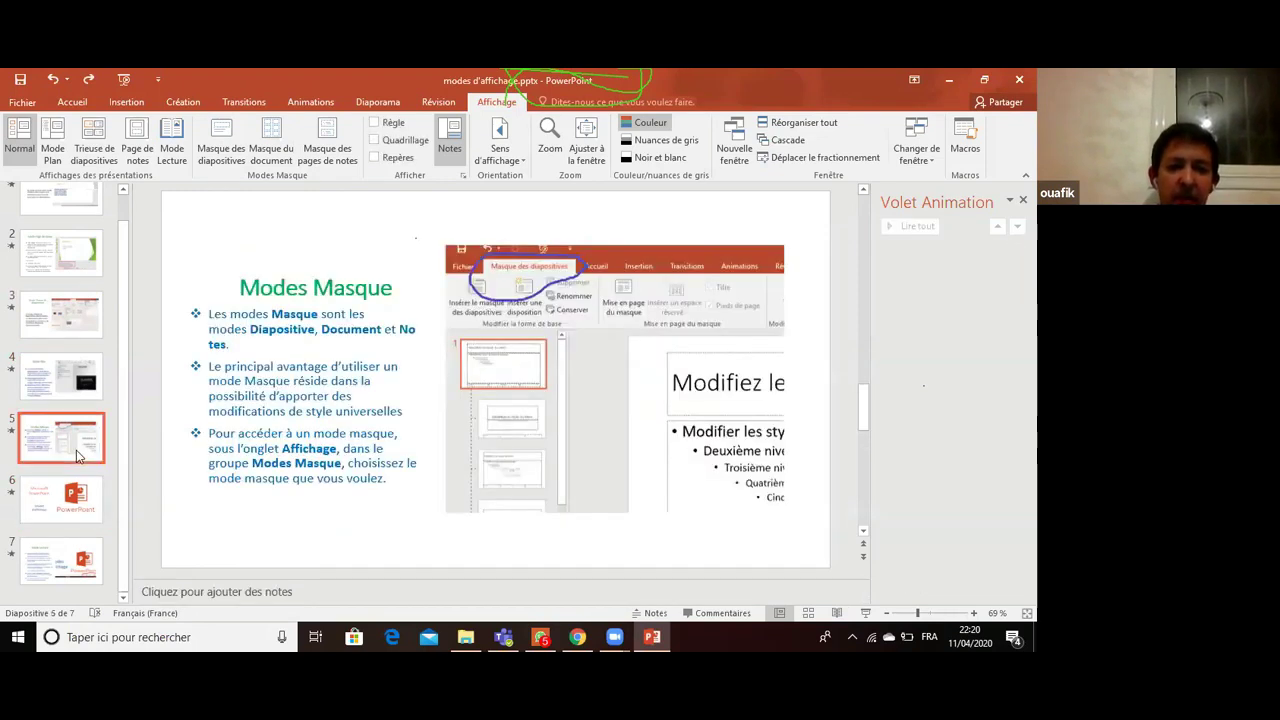
left_click(170, 593)
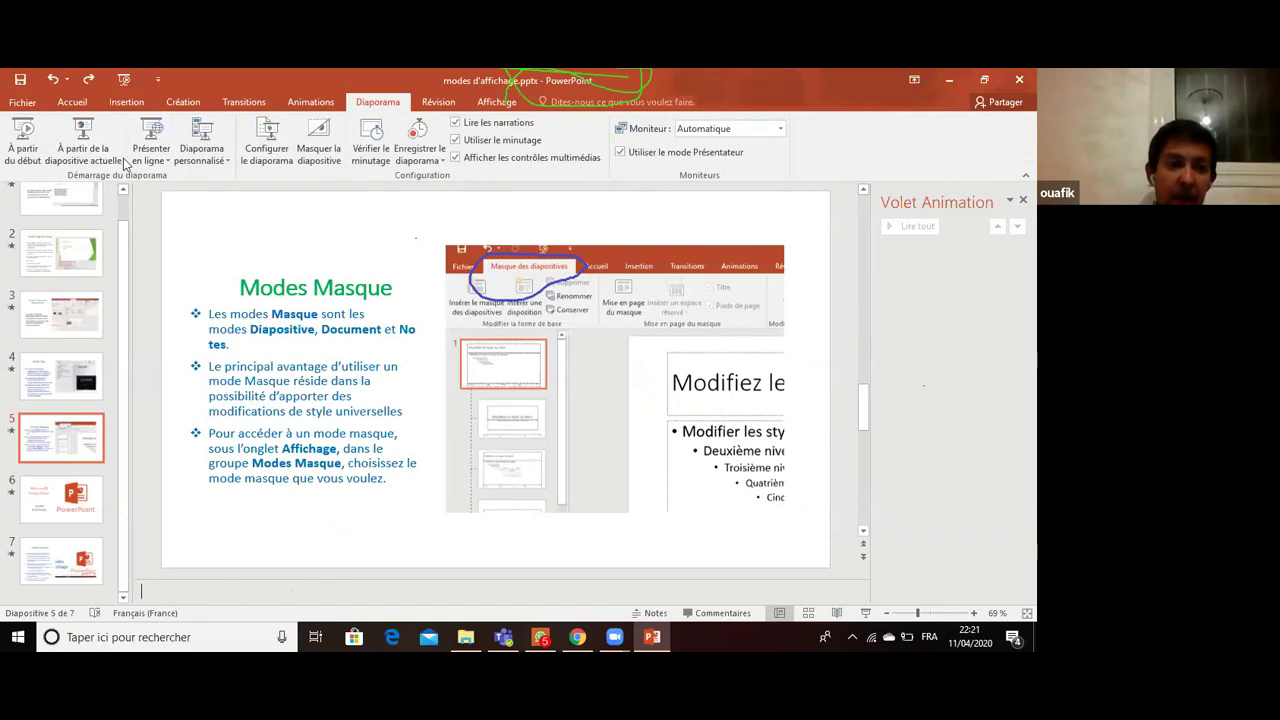
left_click(272, 157)
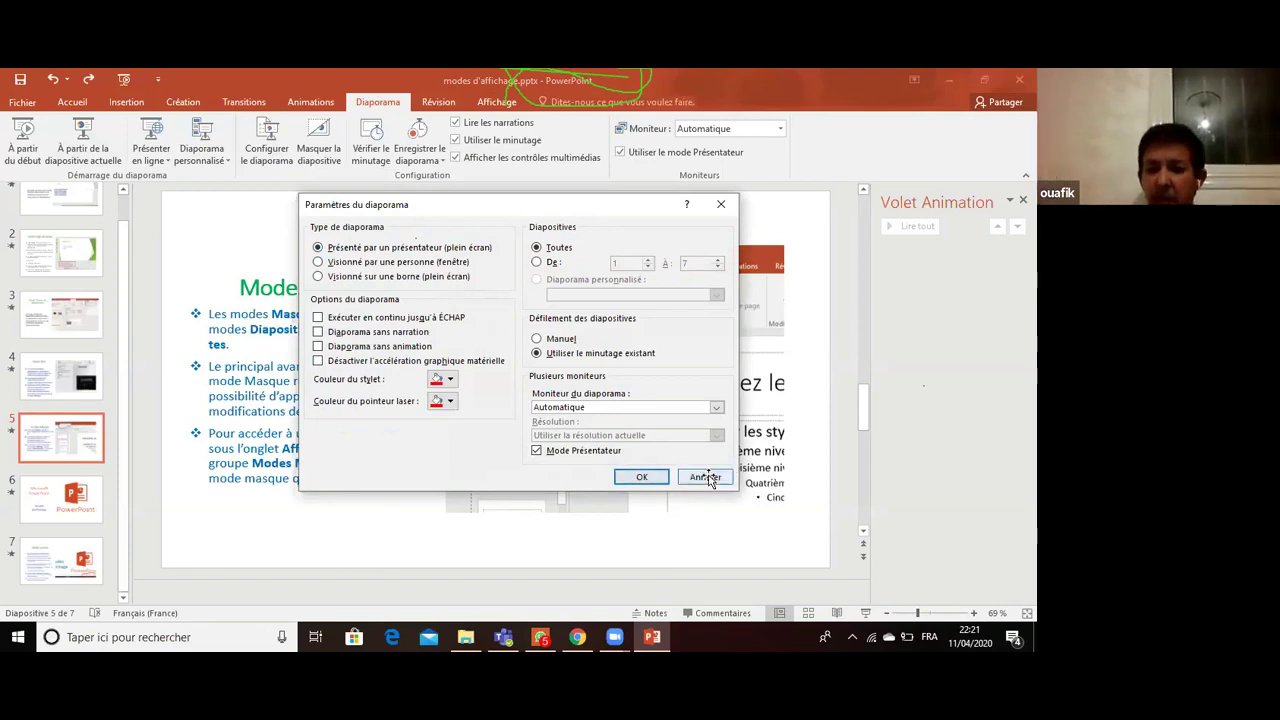
key("Escape")
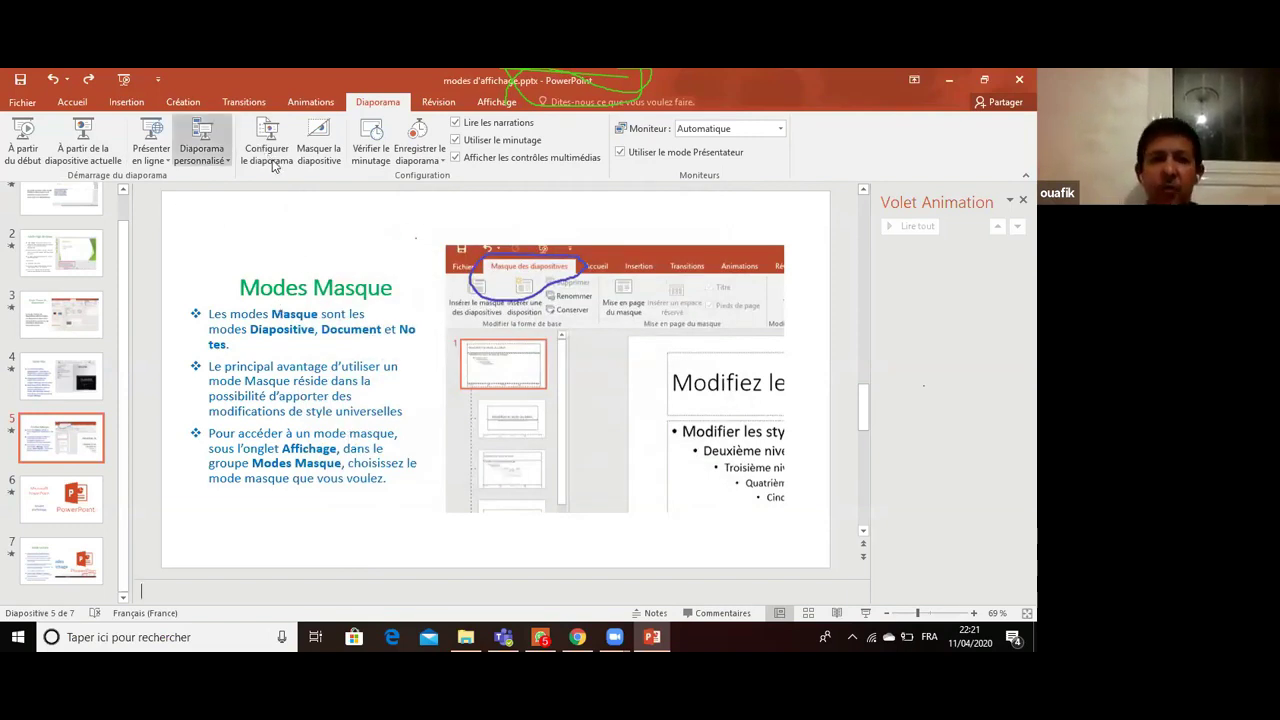
left_click(78, 500)
left_click(100, 445)
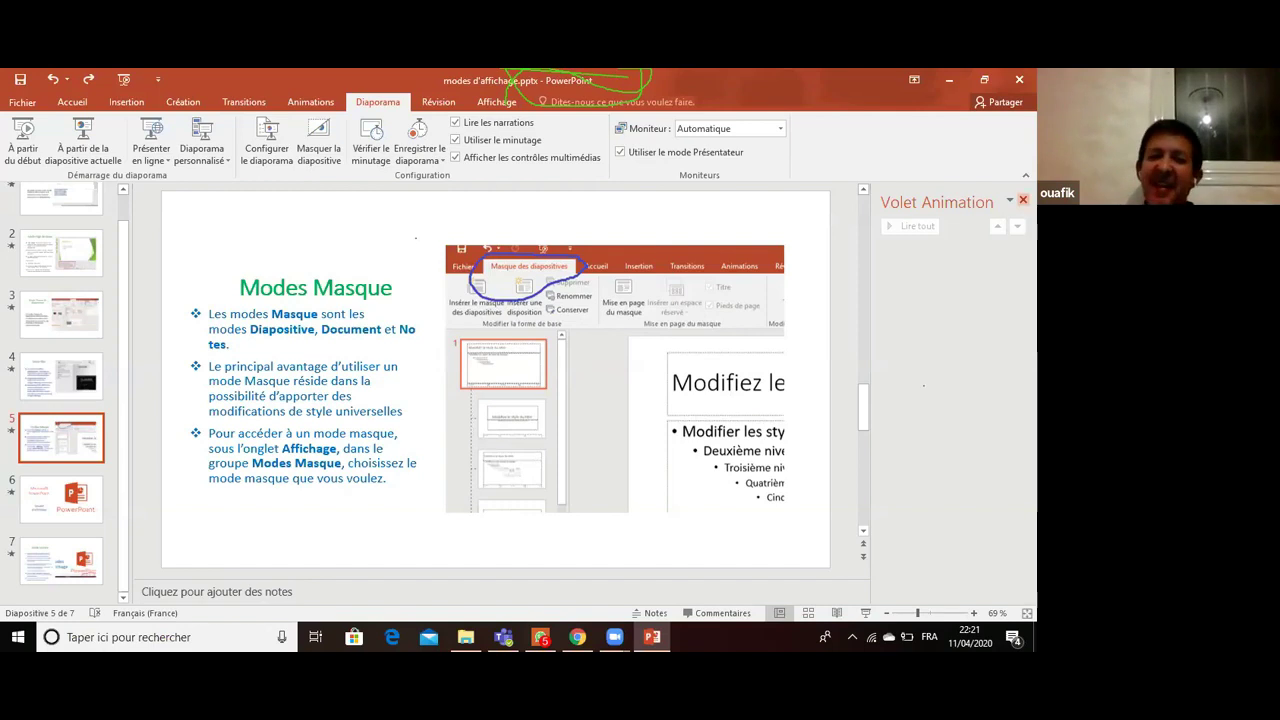
- Close the animation pane and select the Modes Masque title
left_click(1023, 200)
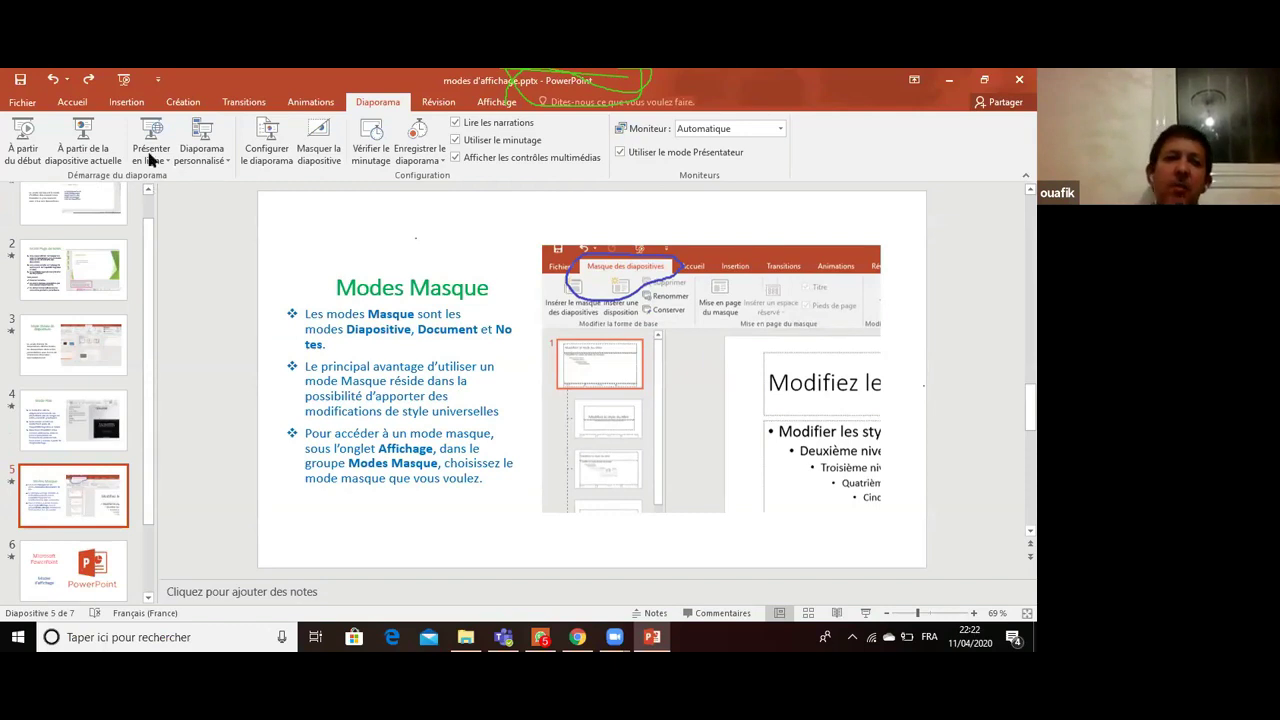
left_click(84, 106)
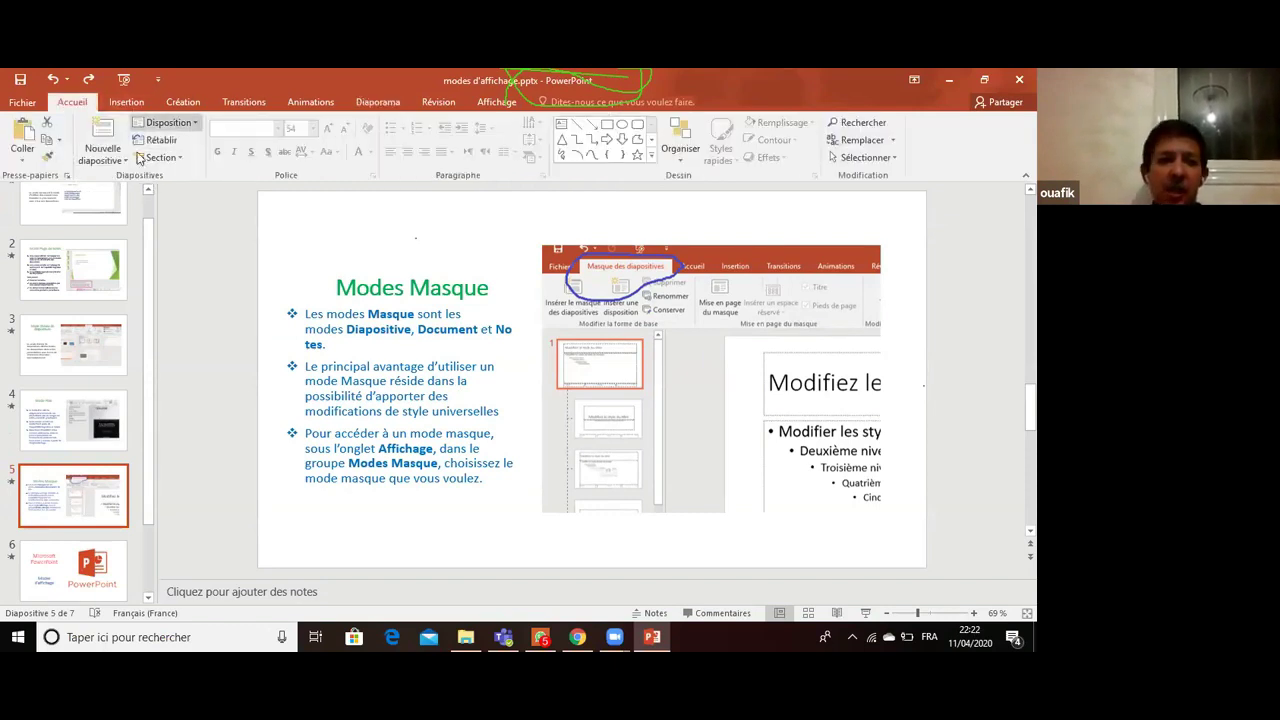
key("Tab")
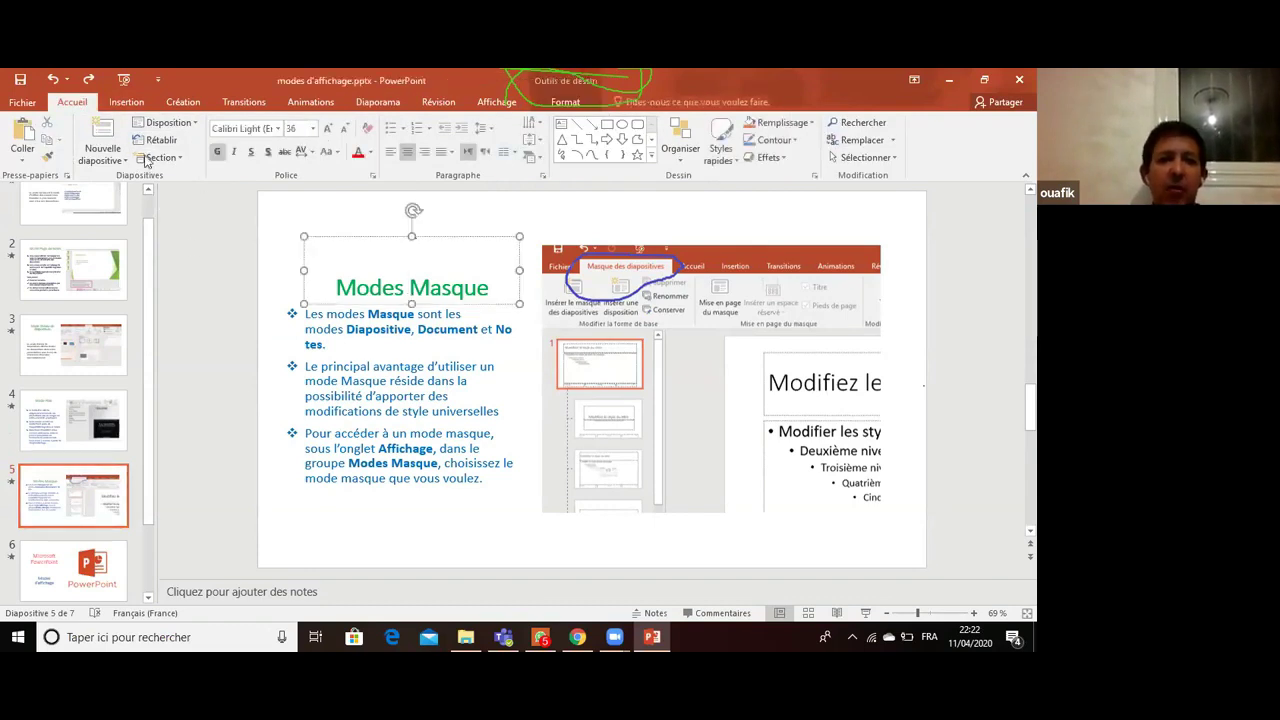
- Preview the Nouvelle diapositive layouts without adding a slide, then show the Création themes
left_click(180, 102)
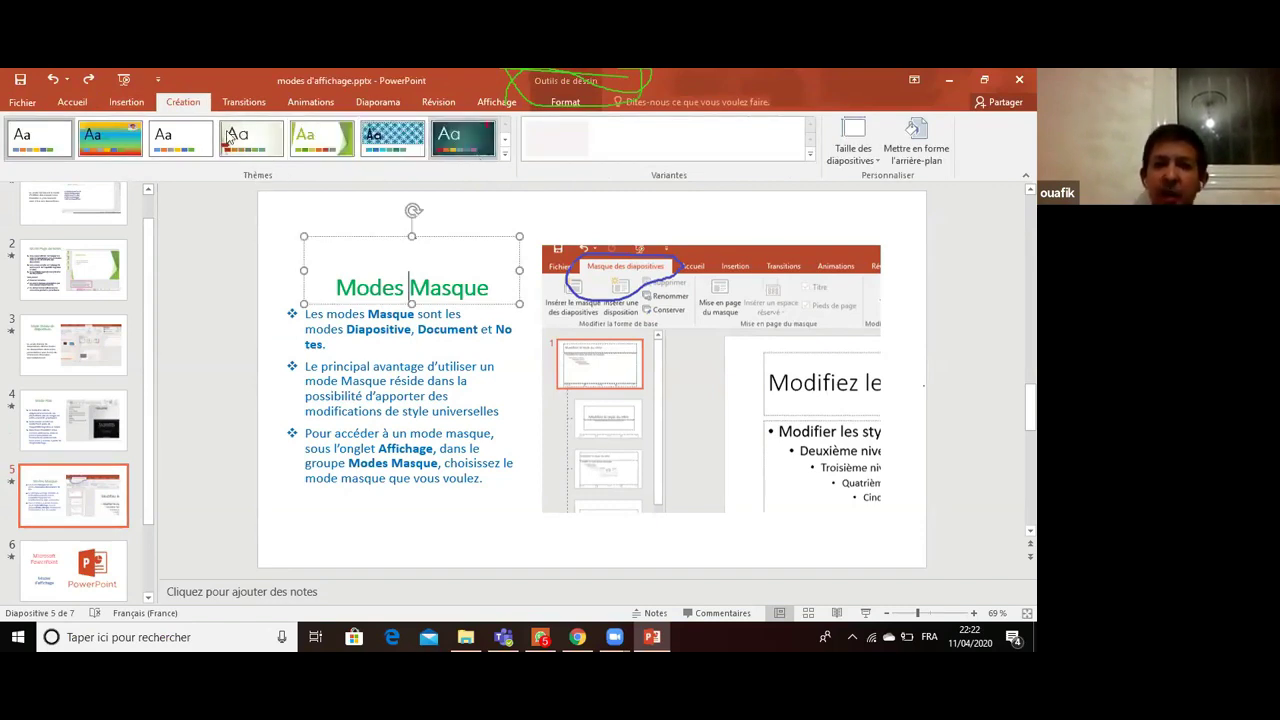
left_click(72, 102)
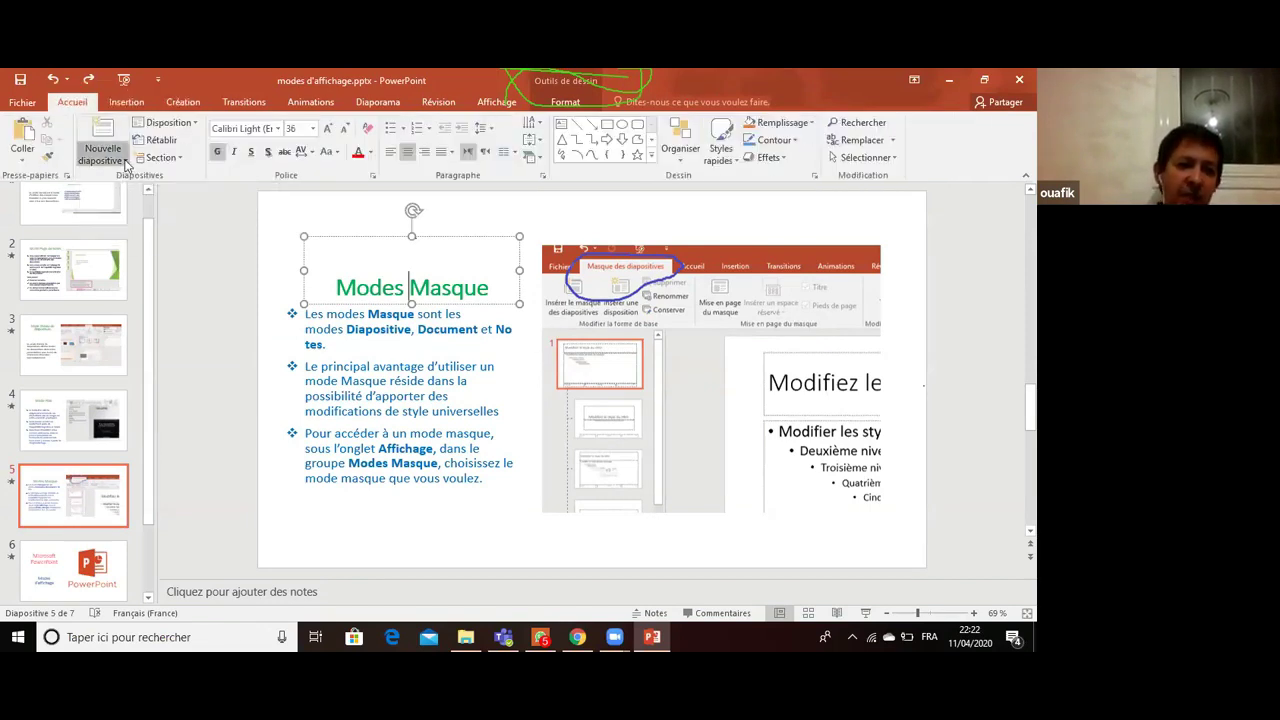
left_click(126, 162)
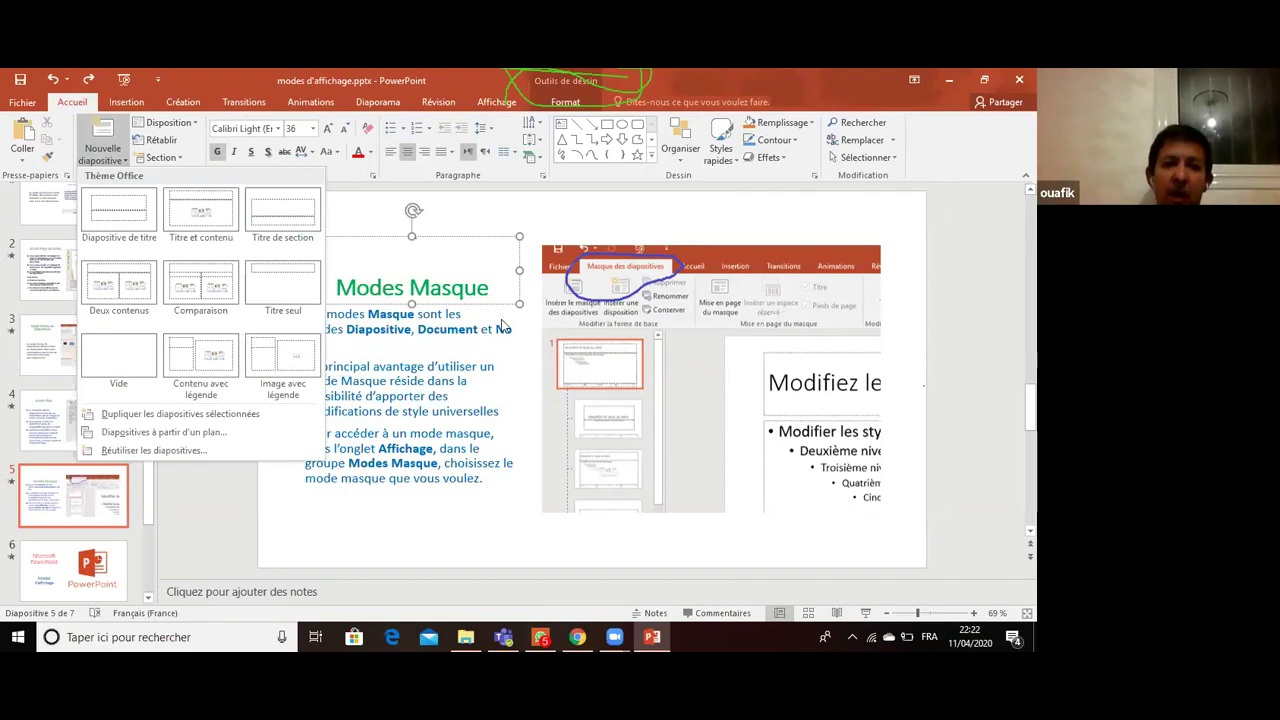
left_click(140, 97)
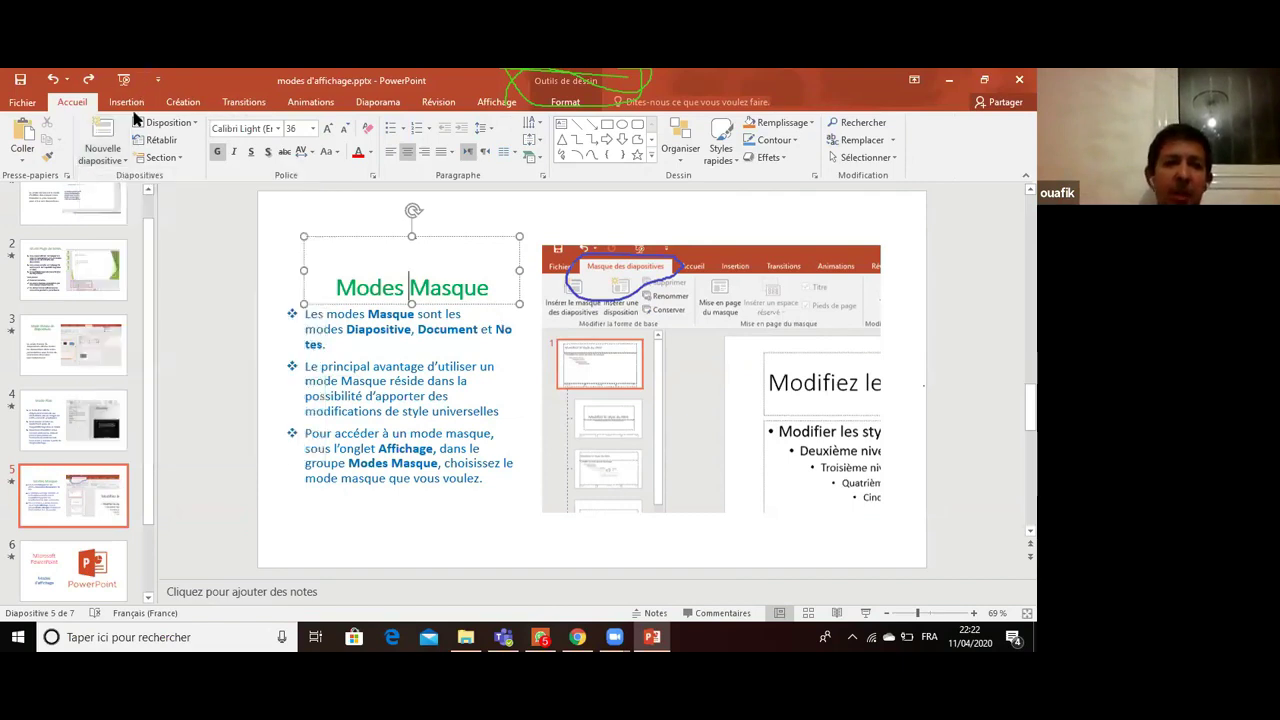
left_click(201, 106)
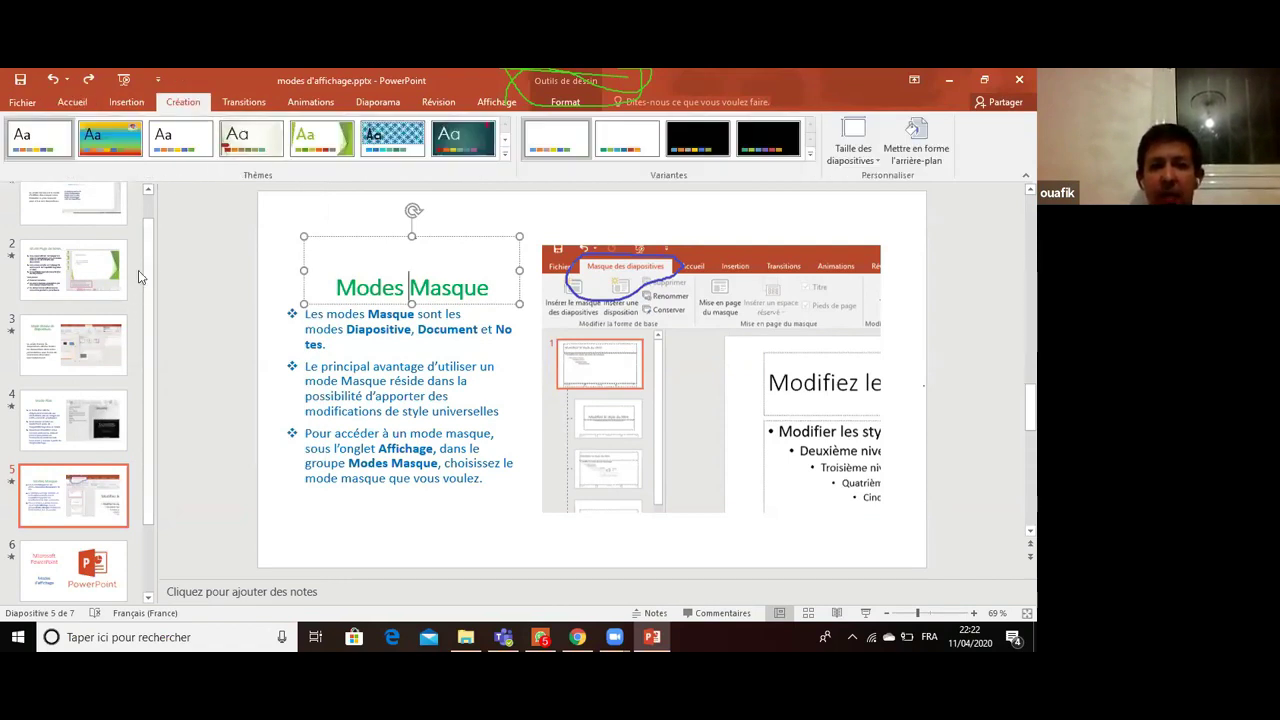
- Apply the colourful gradient theme and move slide 5's screenshot slightly down and left
left_click(115, 155)
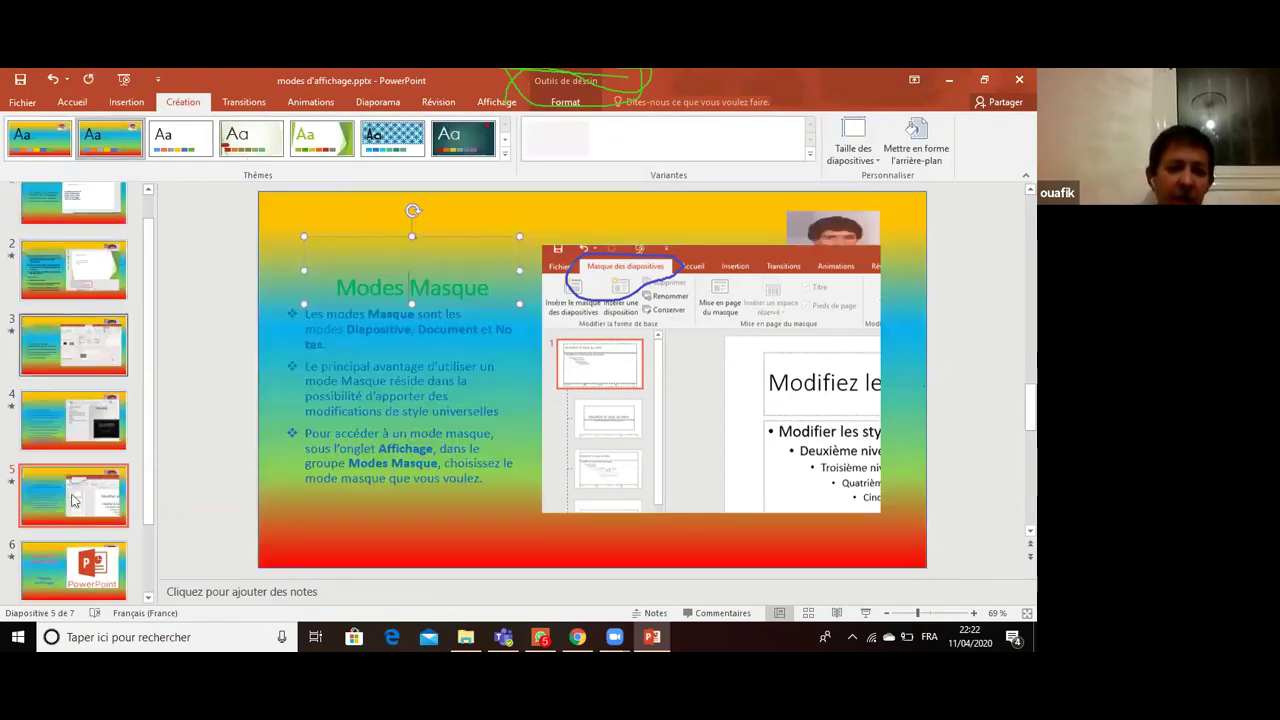
left_click_drag(732, 277, 709, 323)
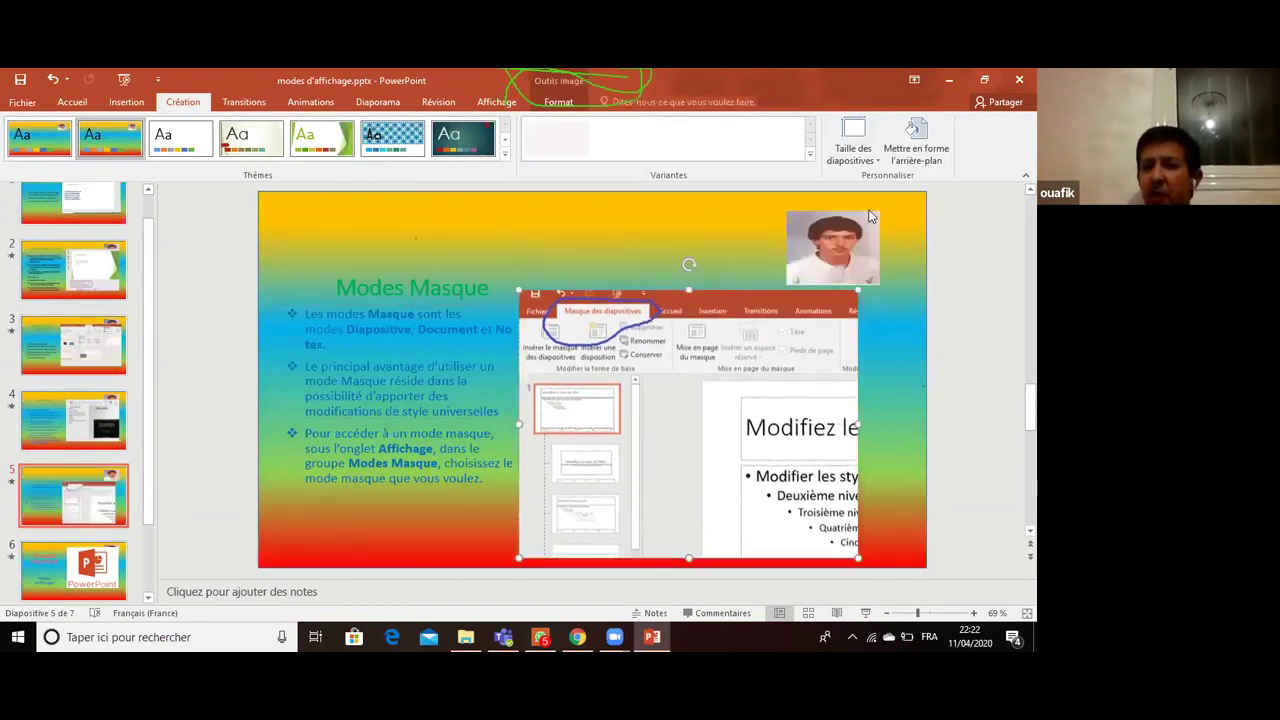
left_click(852, 234)
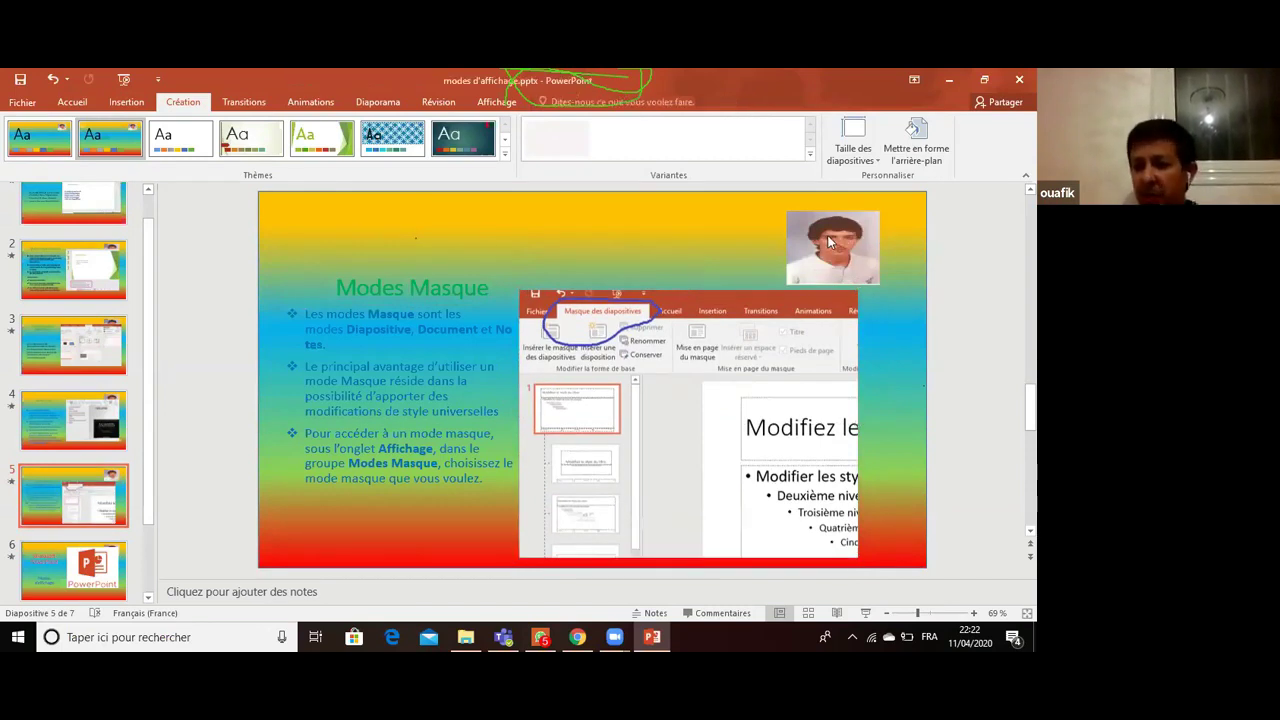
- Go to slide 2 'Mode Page de notes' and check its screenshot
left_click(85, 266)
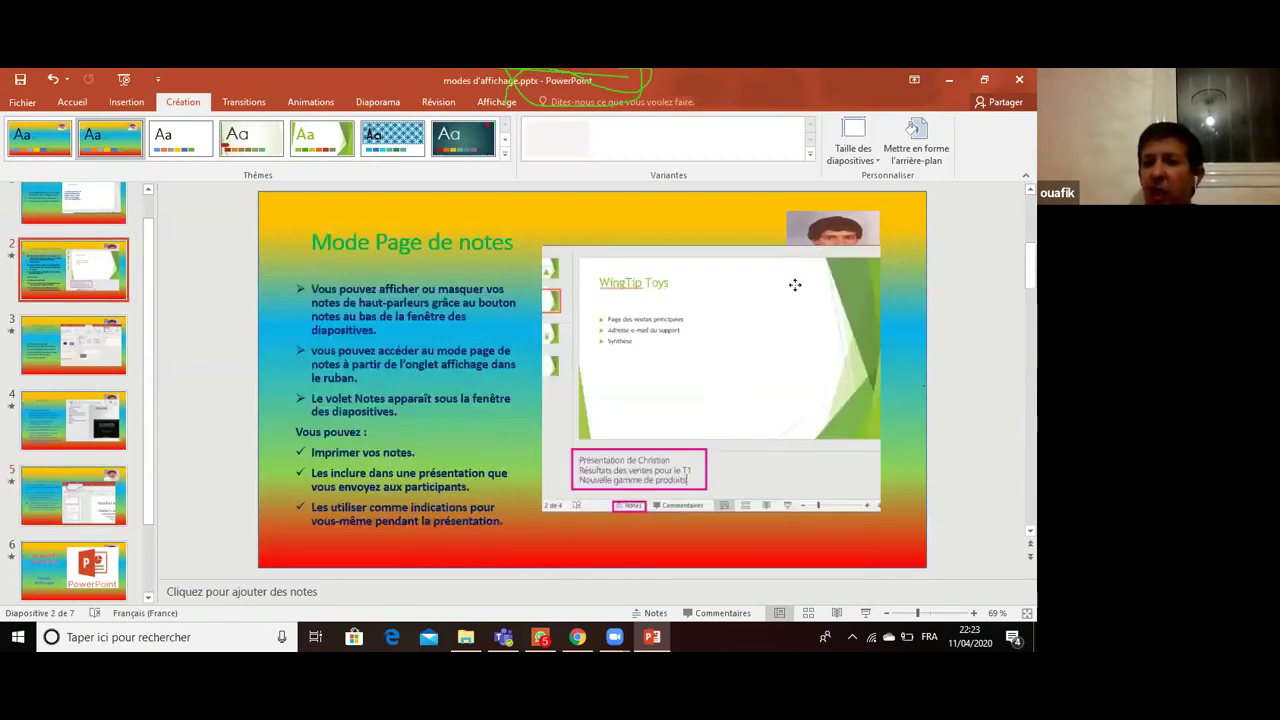
left_click(796, 282)
left_click(856, 241)
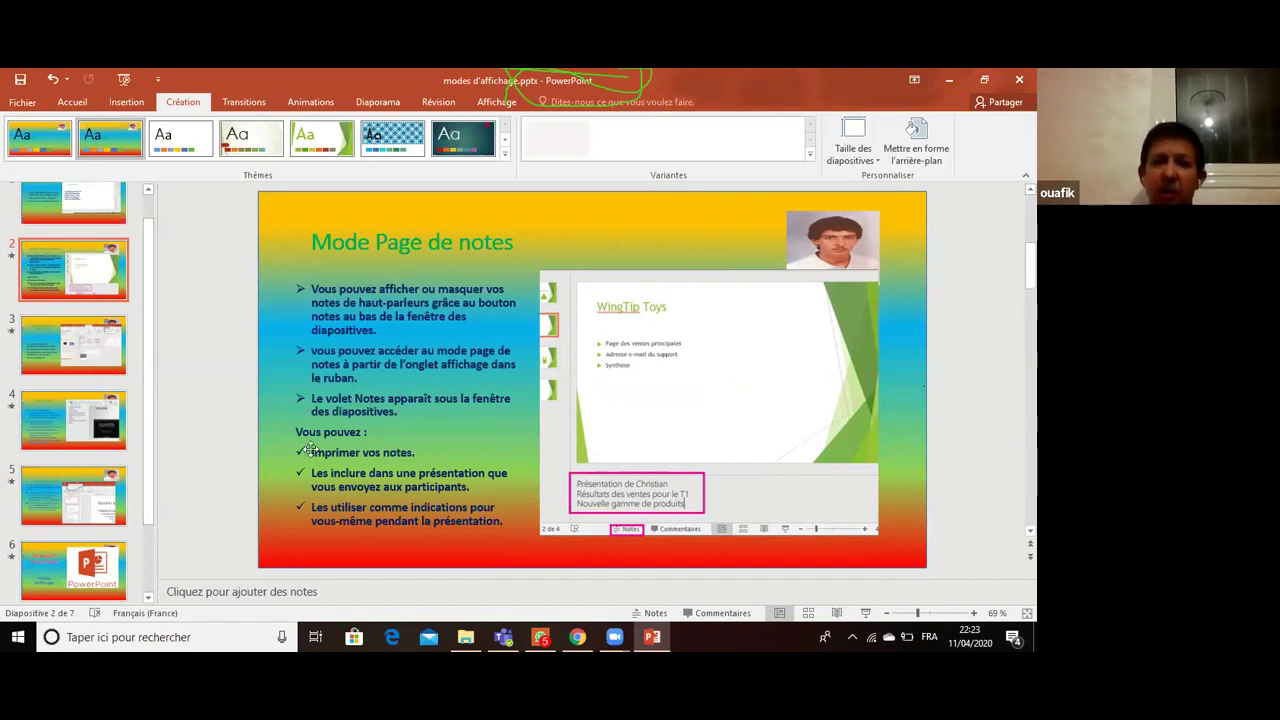
left_click(500, 104)
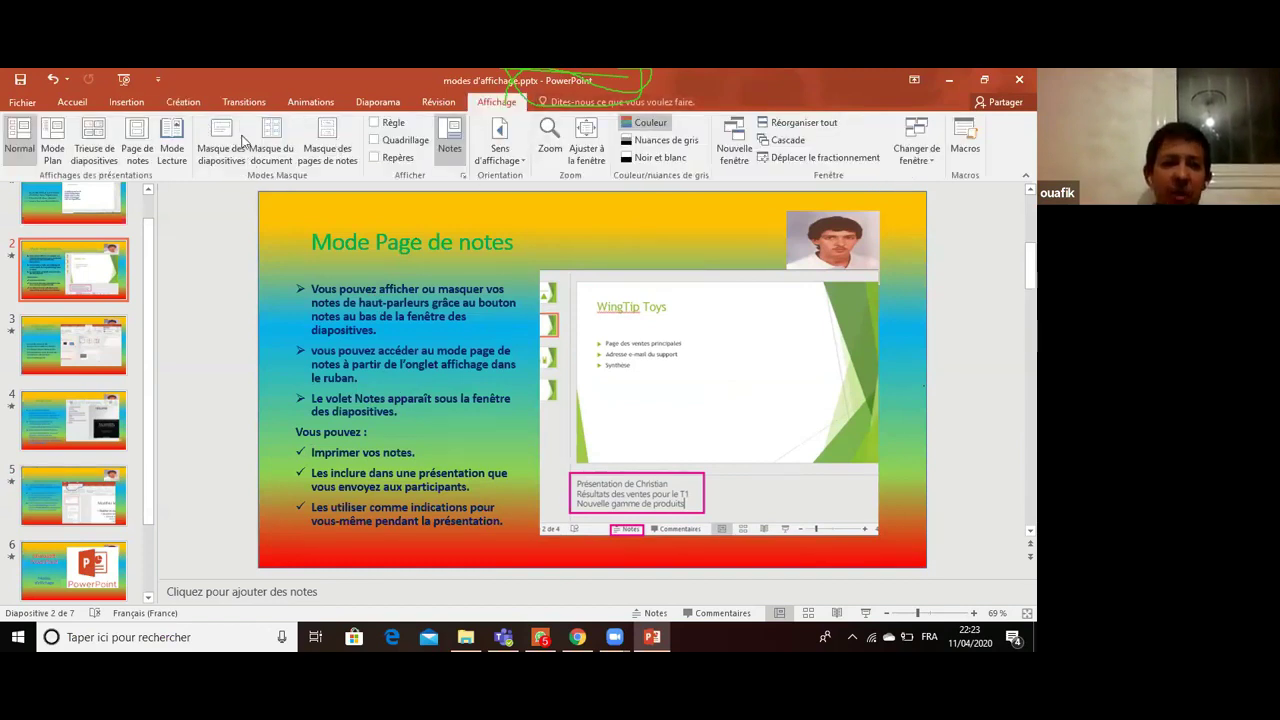
- On slide 1 'Mode normal', move the screenshot down to uncover the portrait
left_click(460, 323)
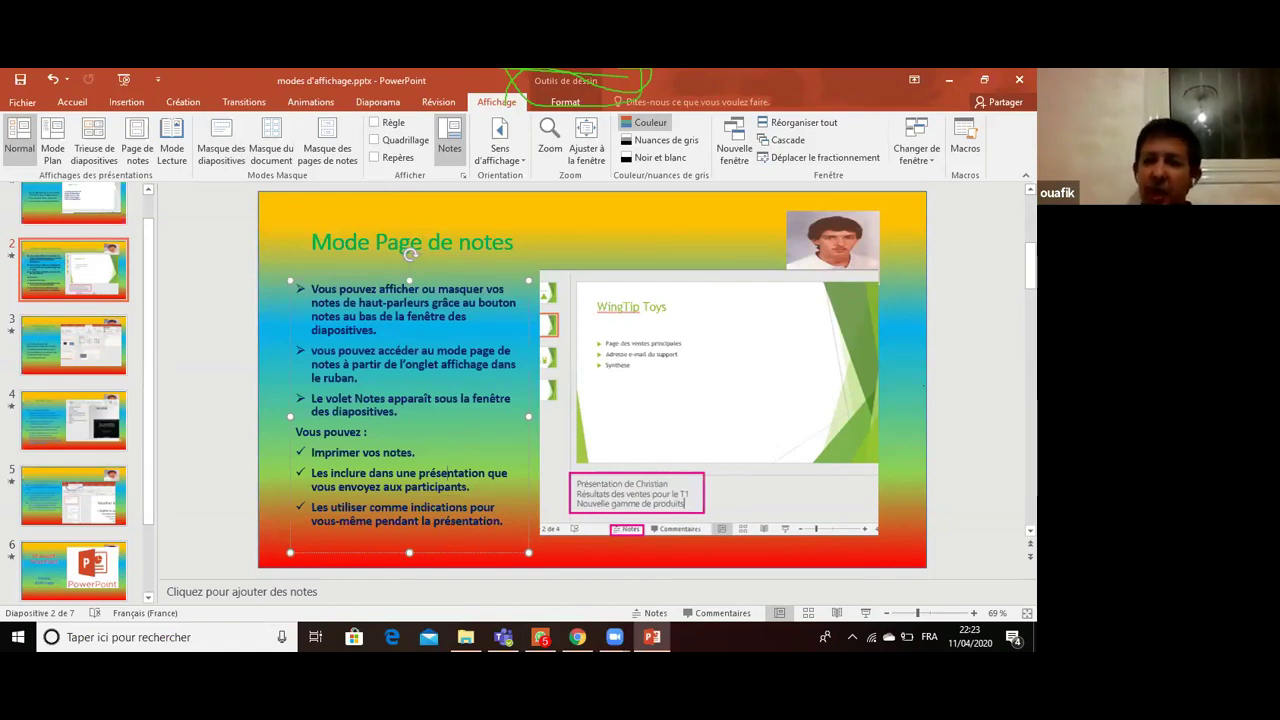
key("Page_Up")
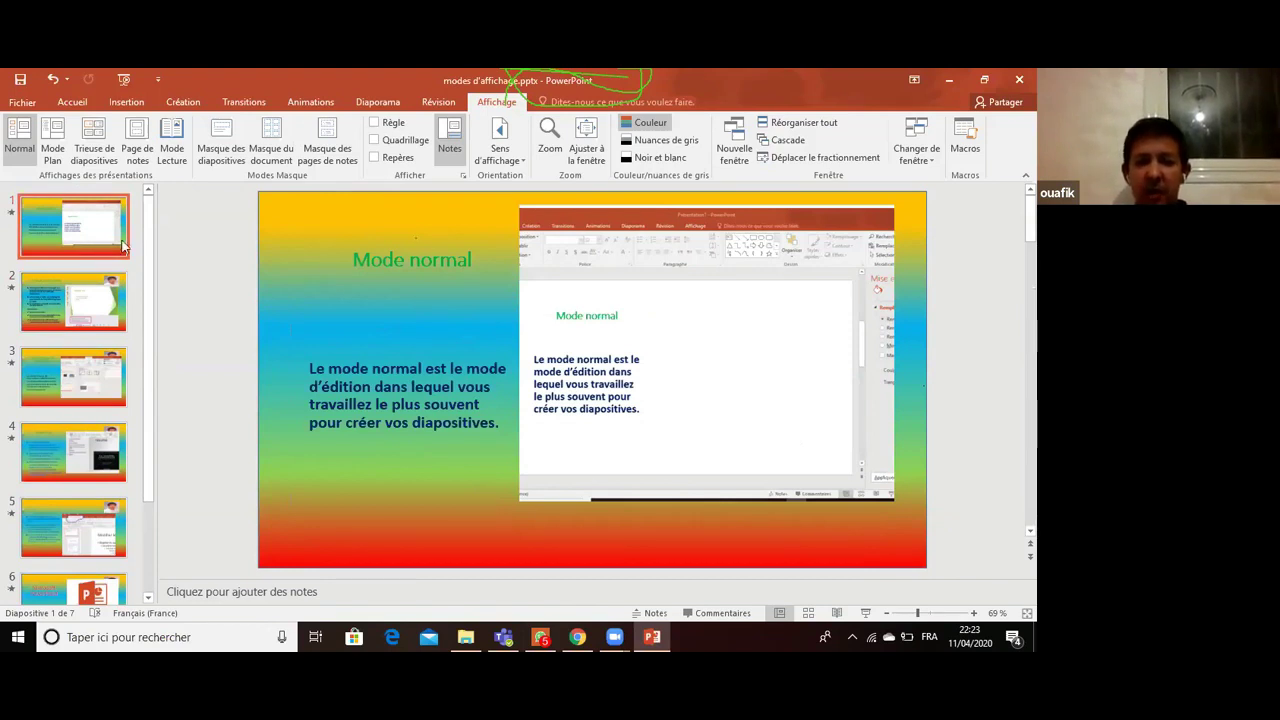
mouse_move(697, 231)
left_mouse_down()
mouse_move(681, 288)
mouse_move(687, 278)
left_mouse_up()
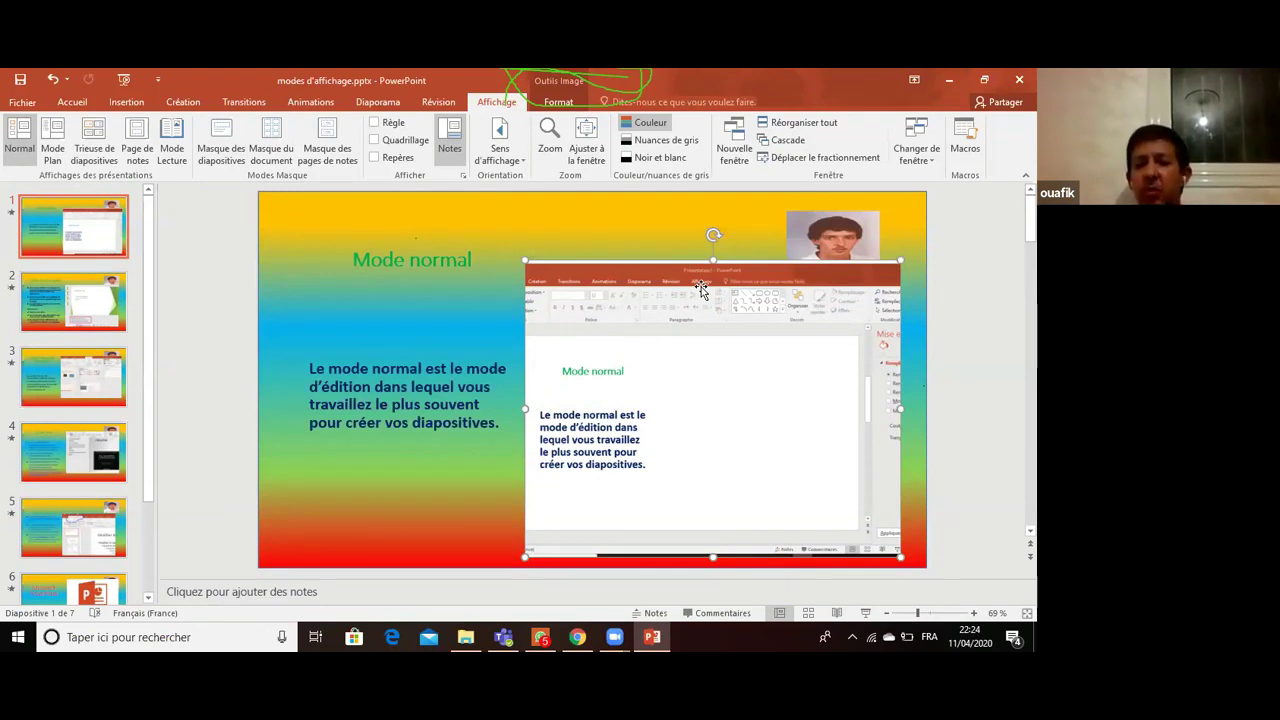
left_click(148, 195)
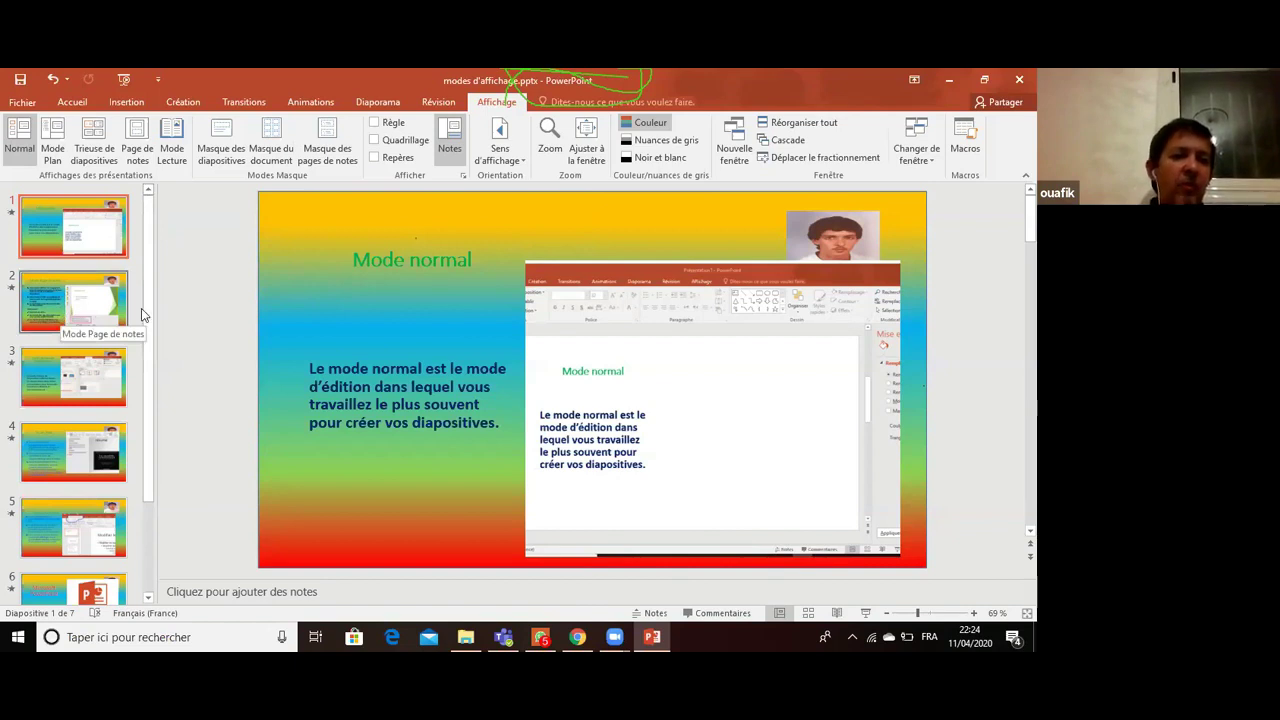
- Run the slide show from the current slide and again with F5, exiting each with Esc
left_click(866, 613)
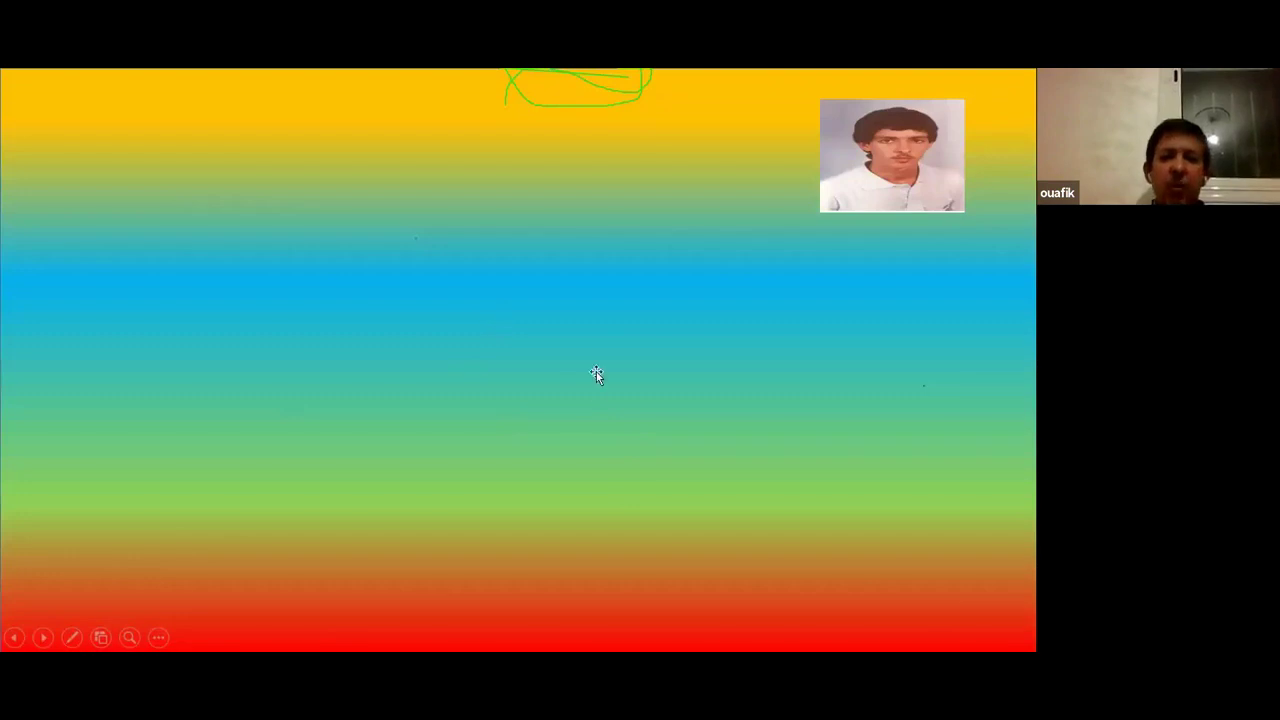
key("Escape")
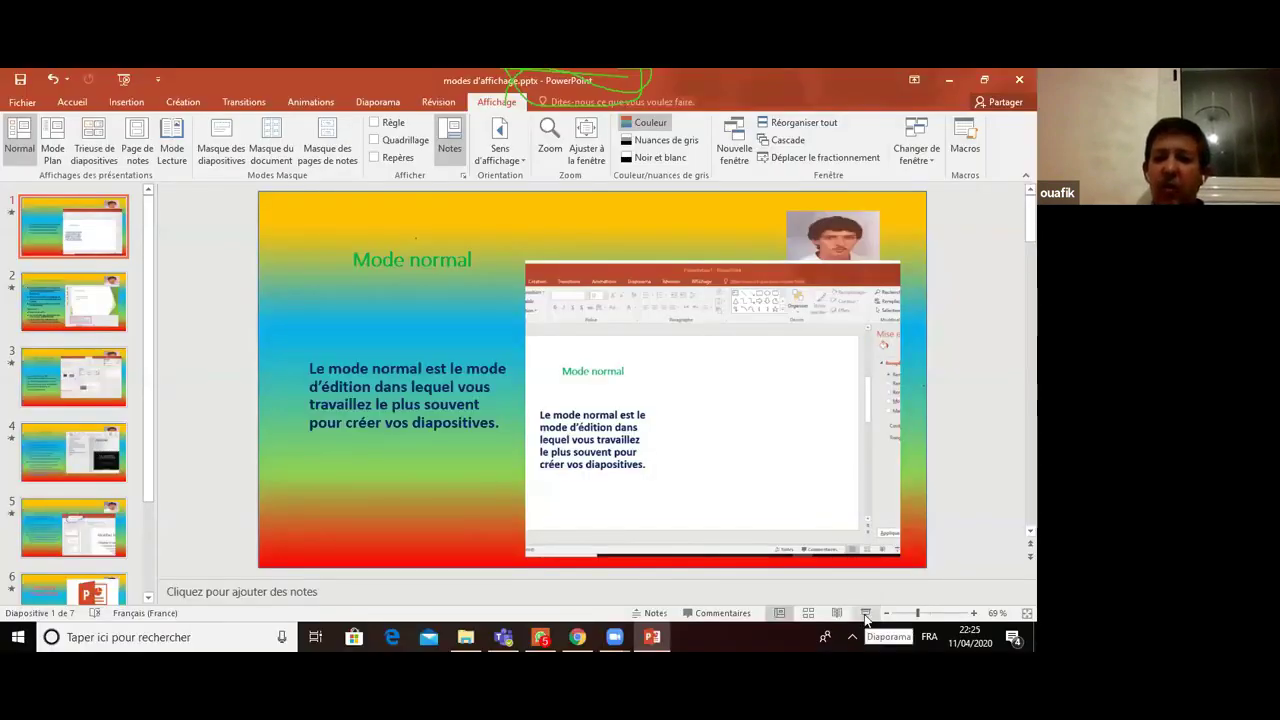
key("F5")
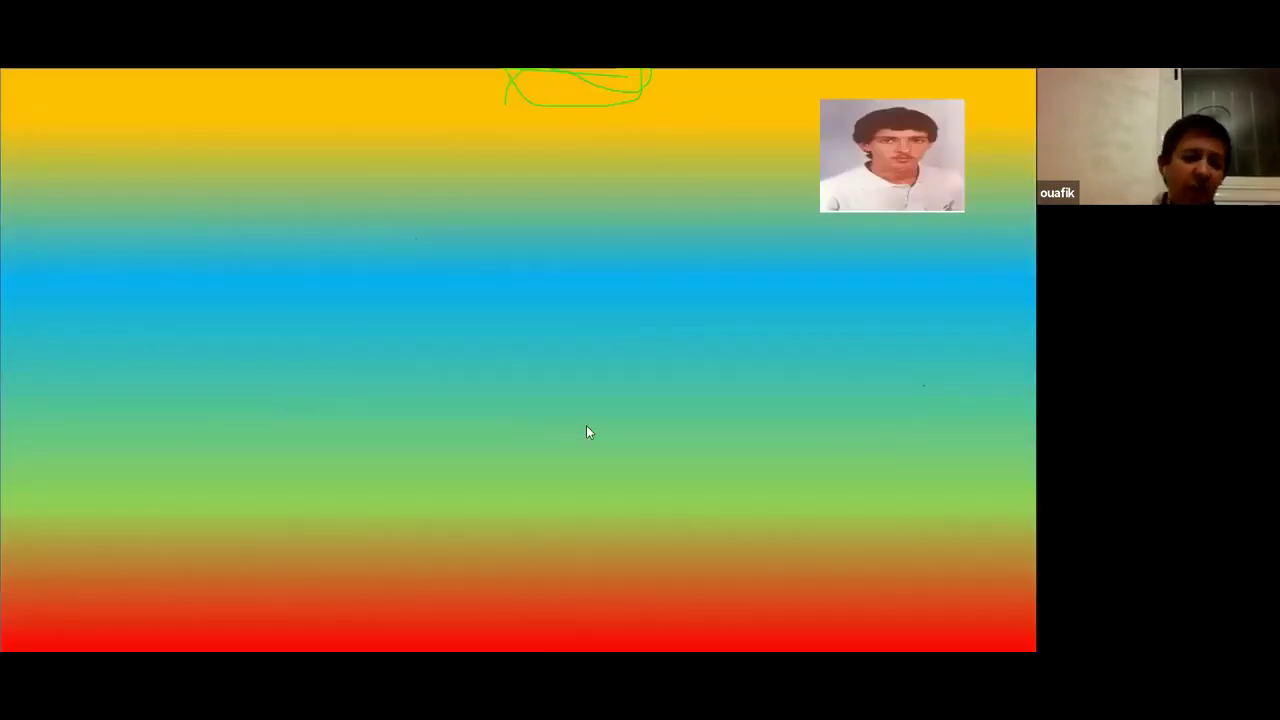
key("Escape")
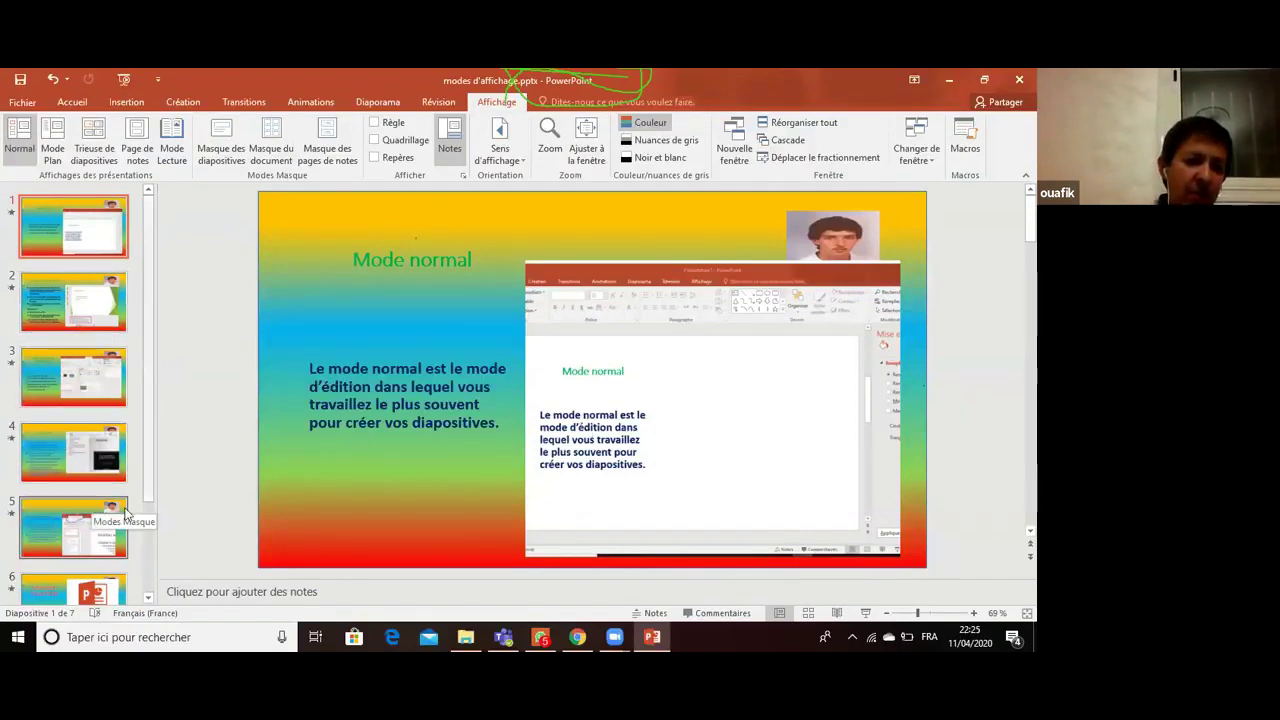
- Browse the thumbnails and select slide 4 'Mode Plan'
left_click(147, 527)
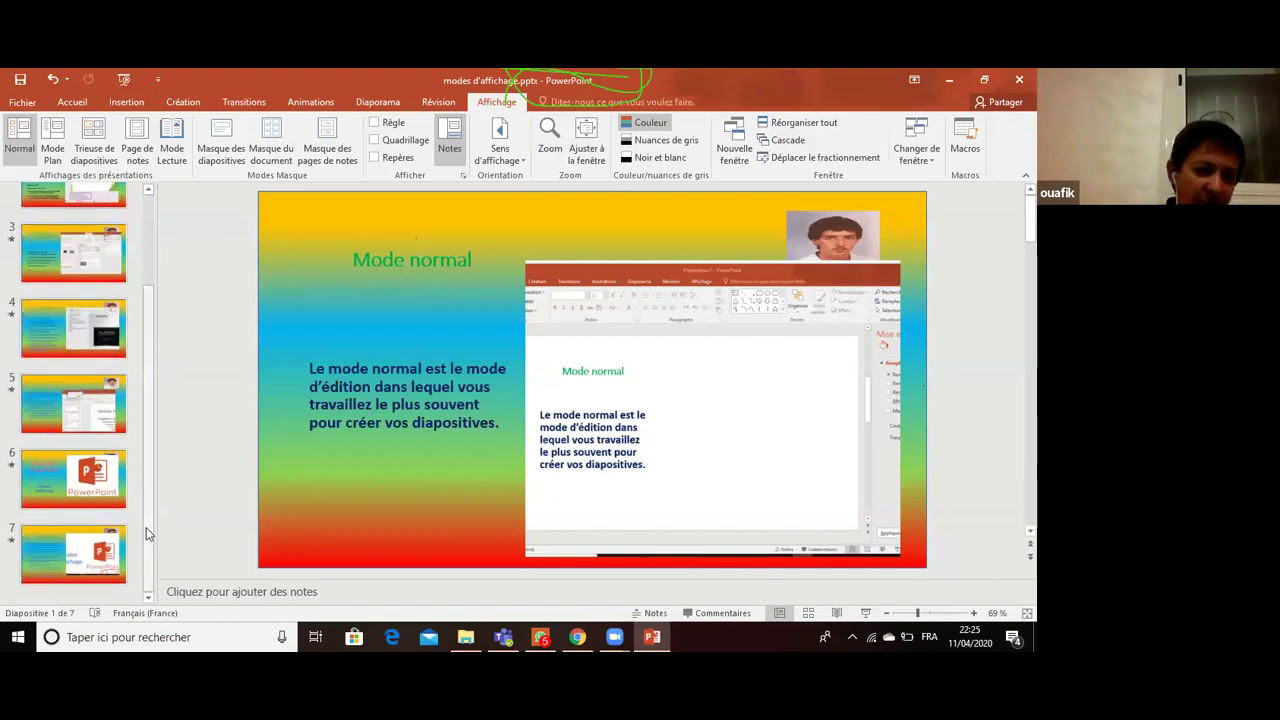
left_click(99, 423)
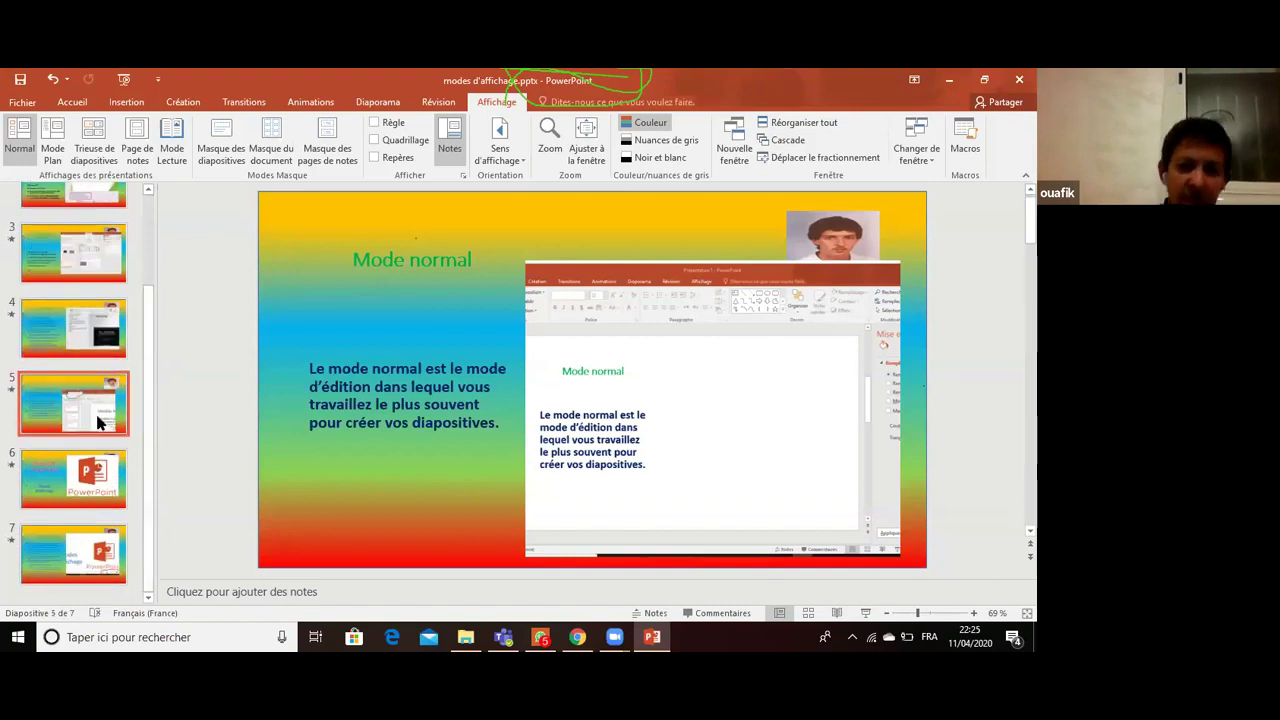
left_click(72, 477)
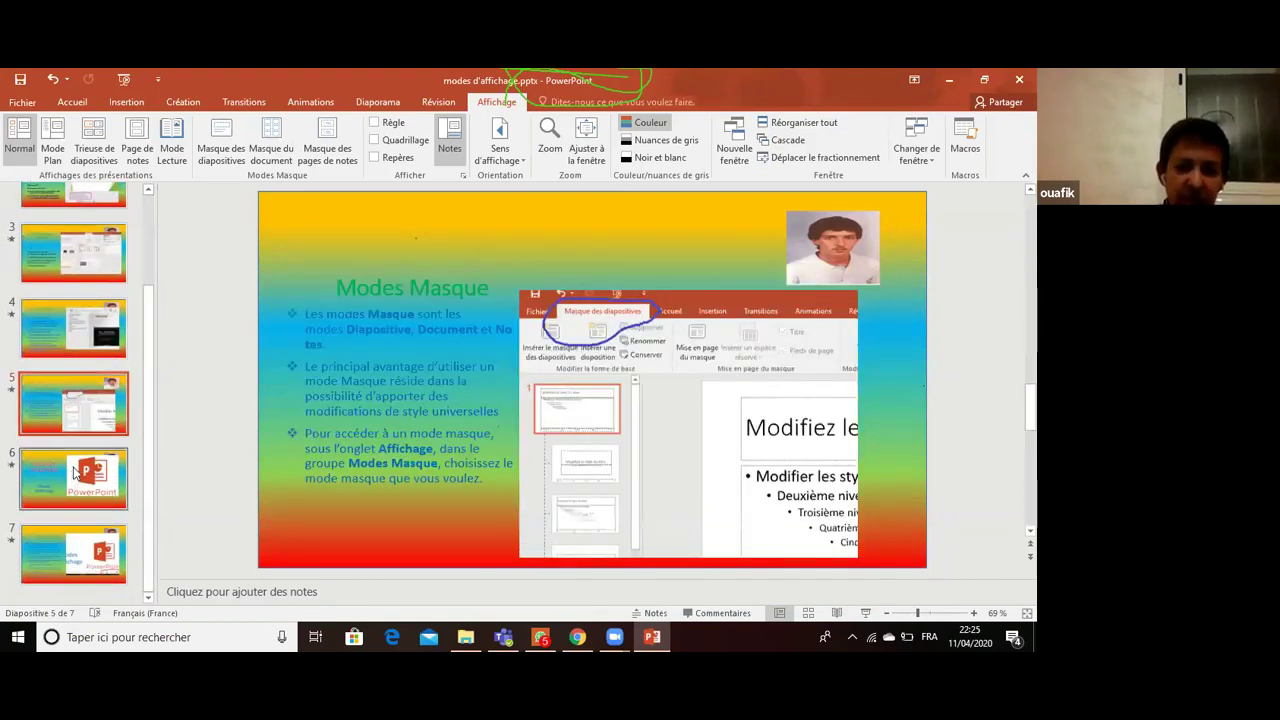
left_click(82, 380)
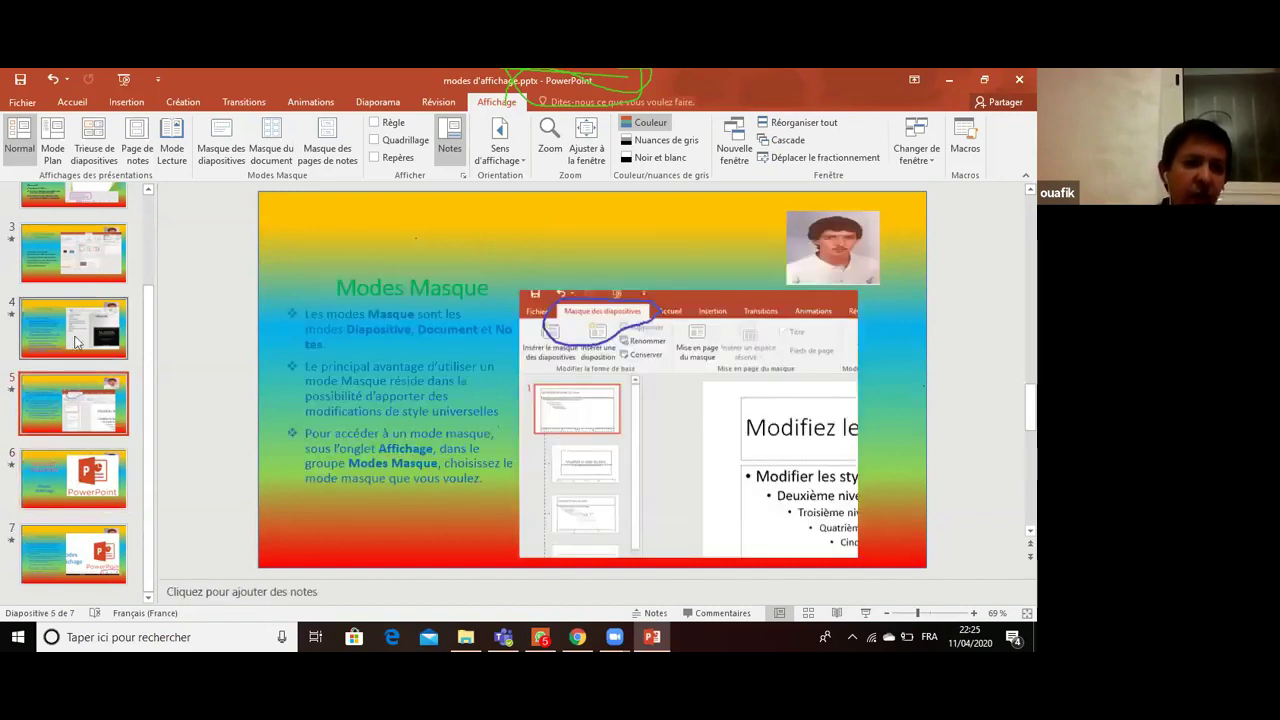
left_click(79, 342)
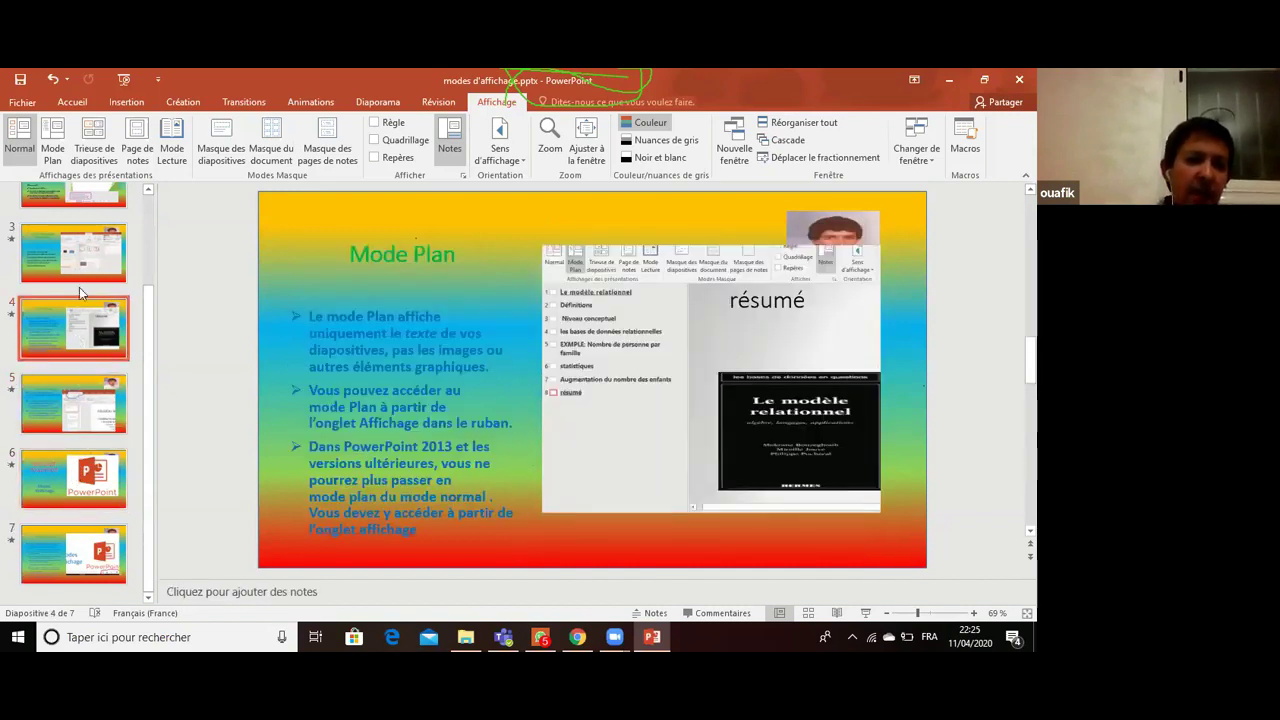
- Hide slide 4 from the slide show with Masquer la diapositive, then show slide 3
right_click(39, 336)
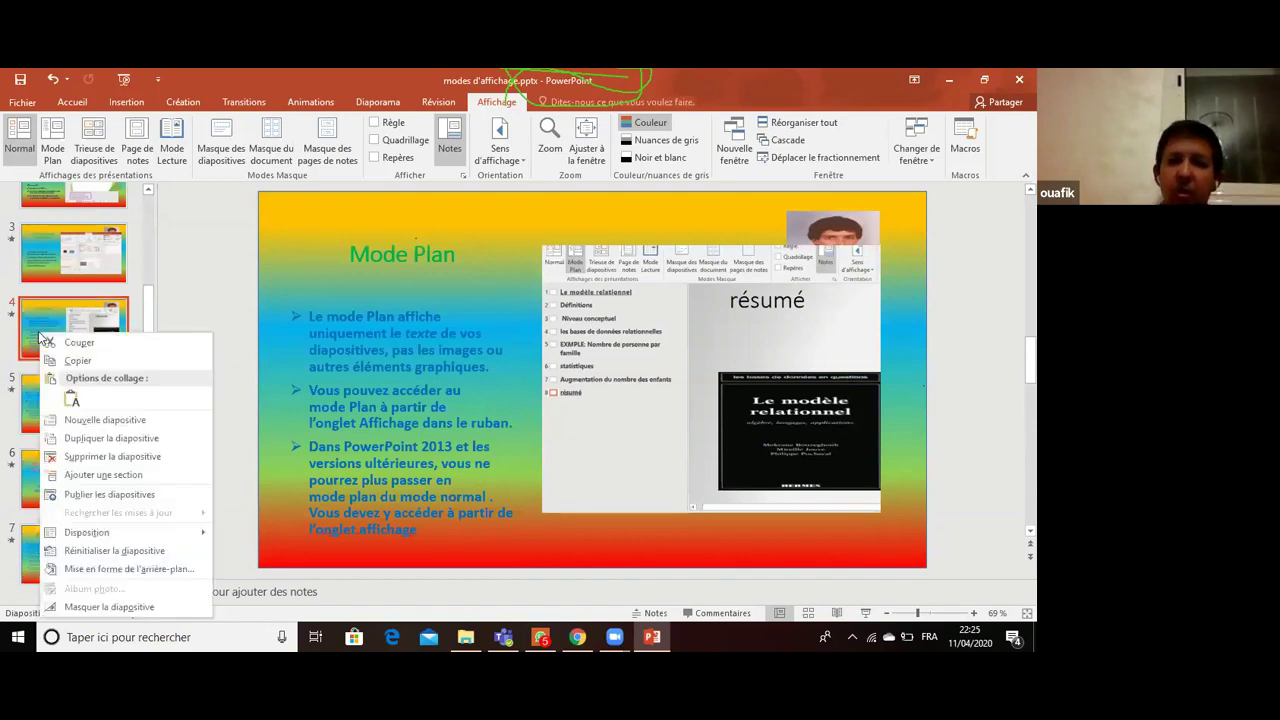
left_click(97, 607)
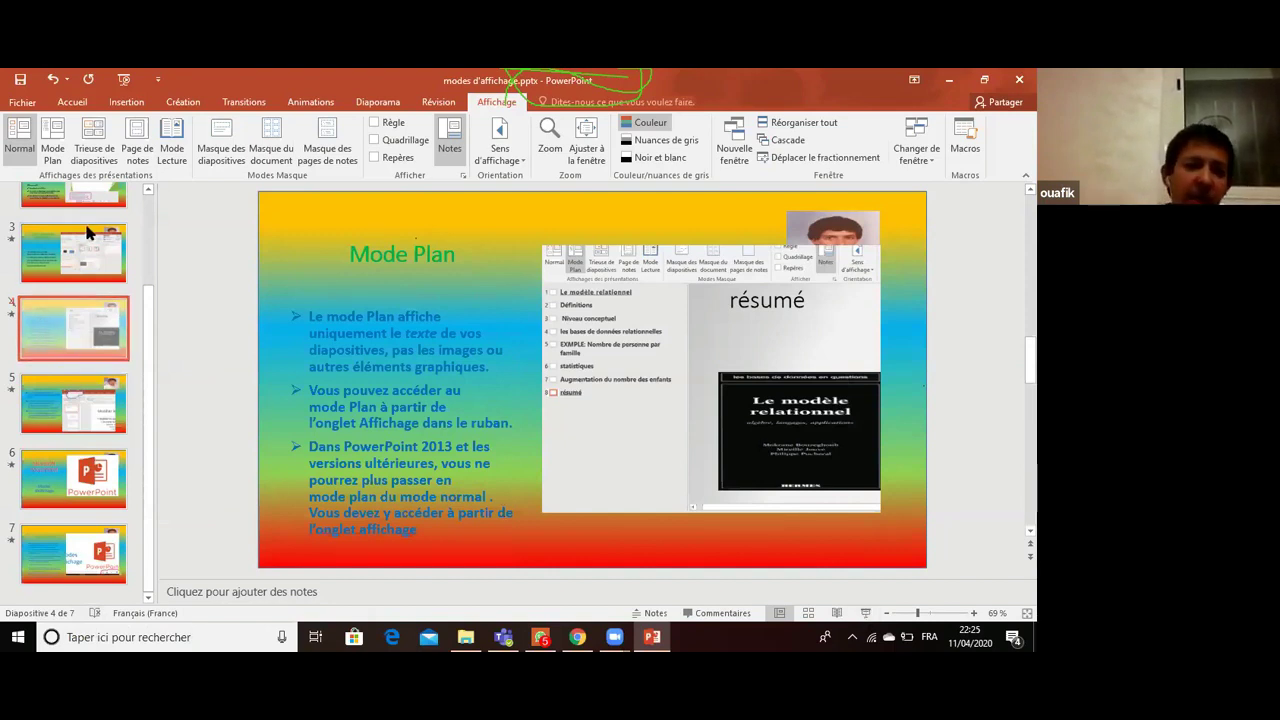
left_click(90, 258)
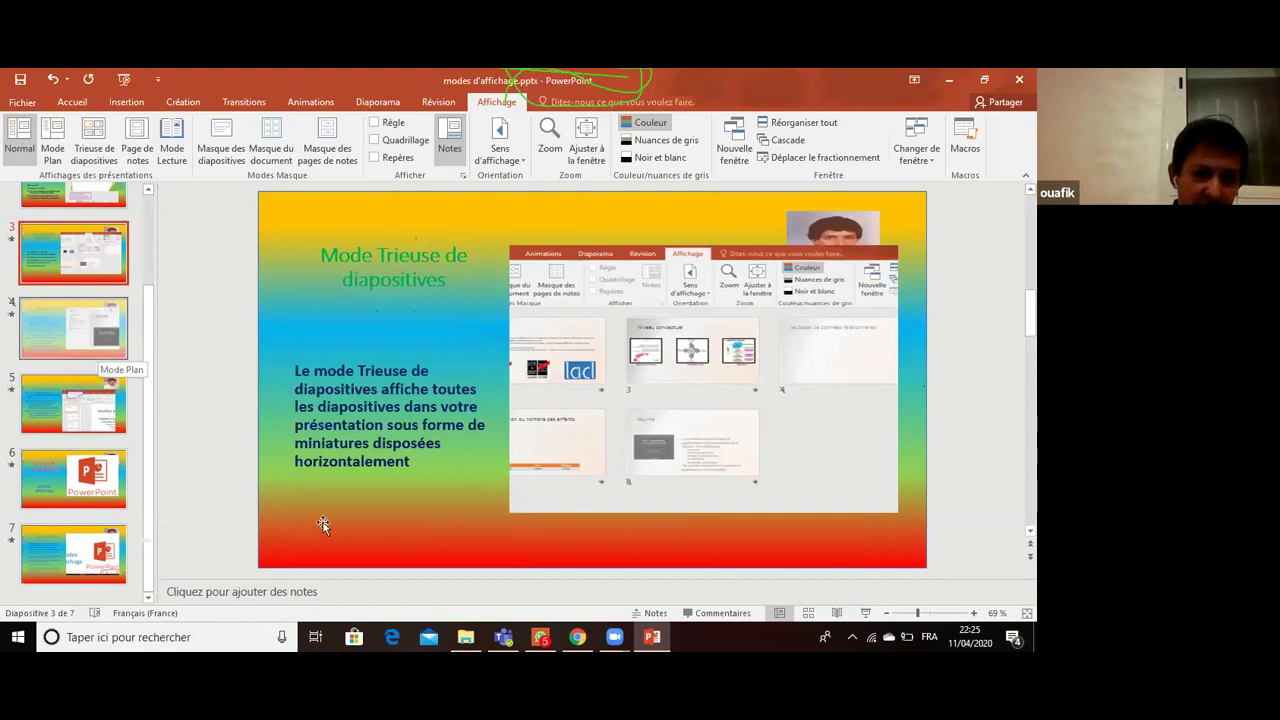
- Run the slide show from slide 3, toggling the pen on and off, skipping hidden slide 4 to Modes Masque
left_click(868, 615)
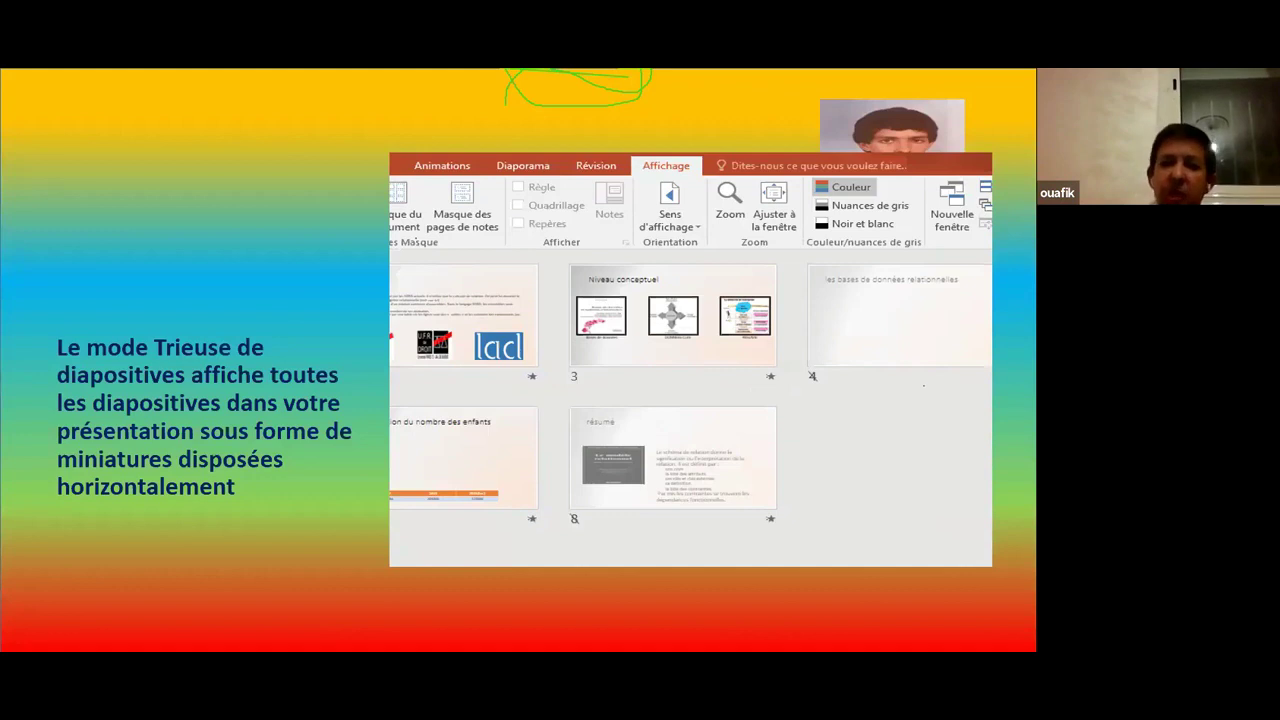
key("ctrl+p")
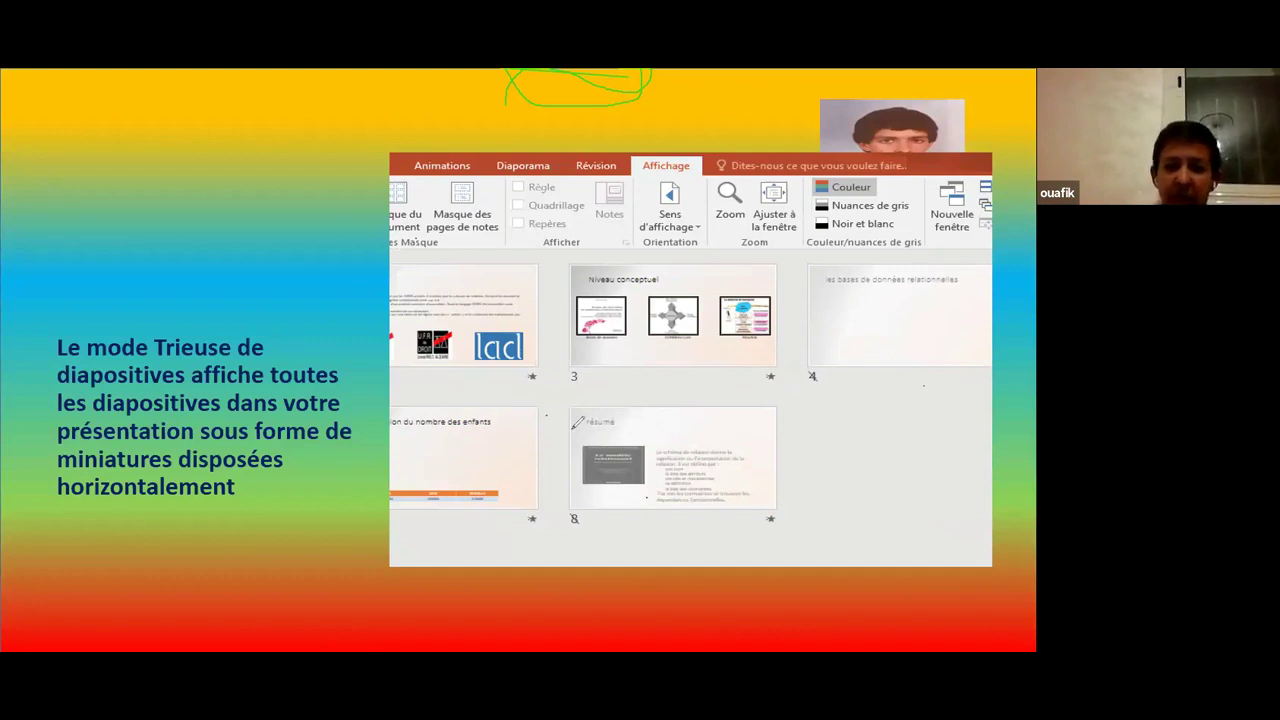
key("ctrl+a")
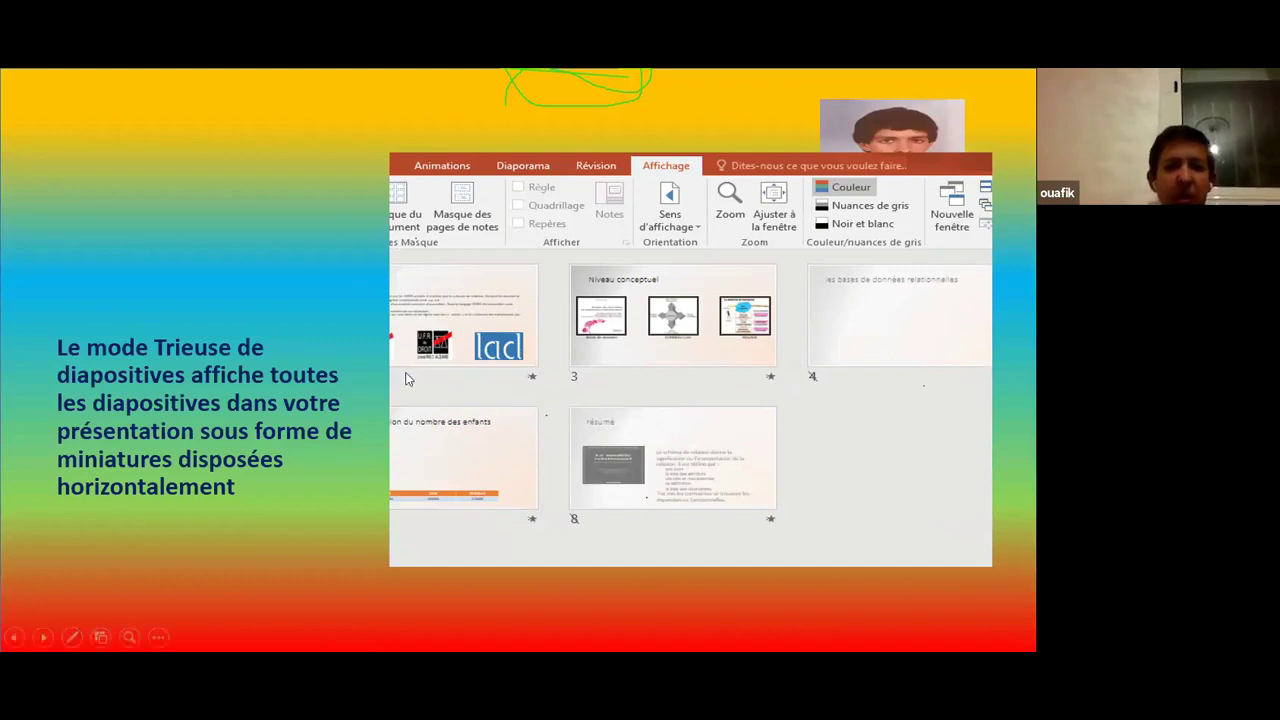
left_click(339, 304)
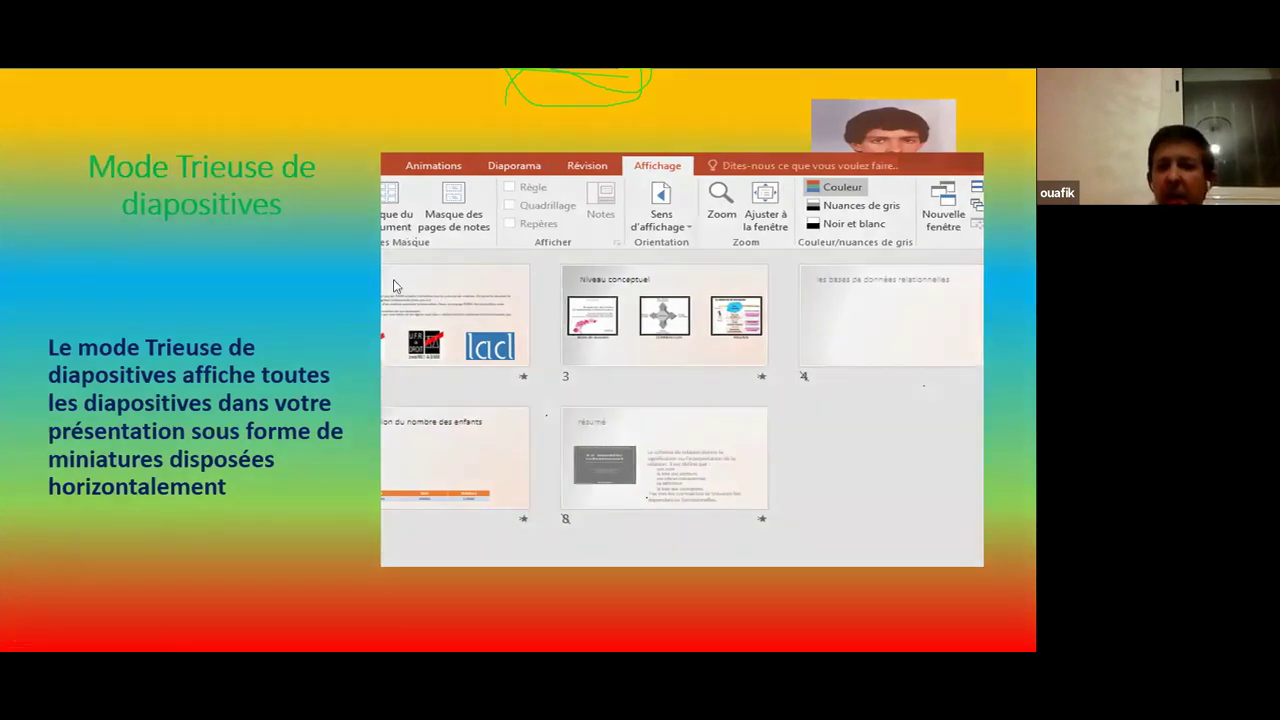
left_click(200, 240)
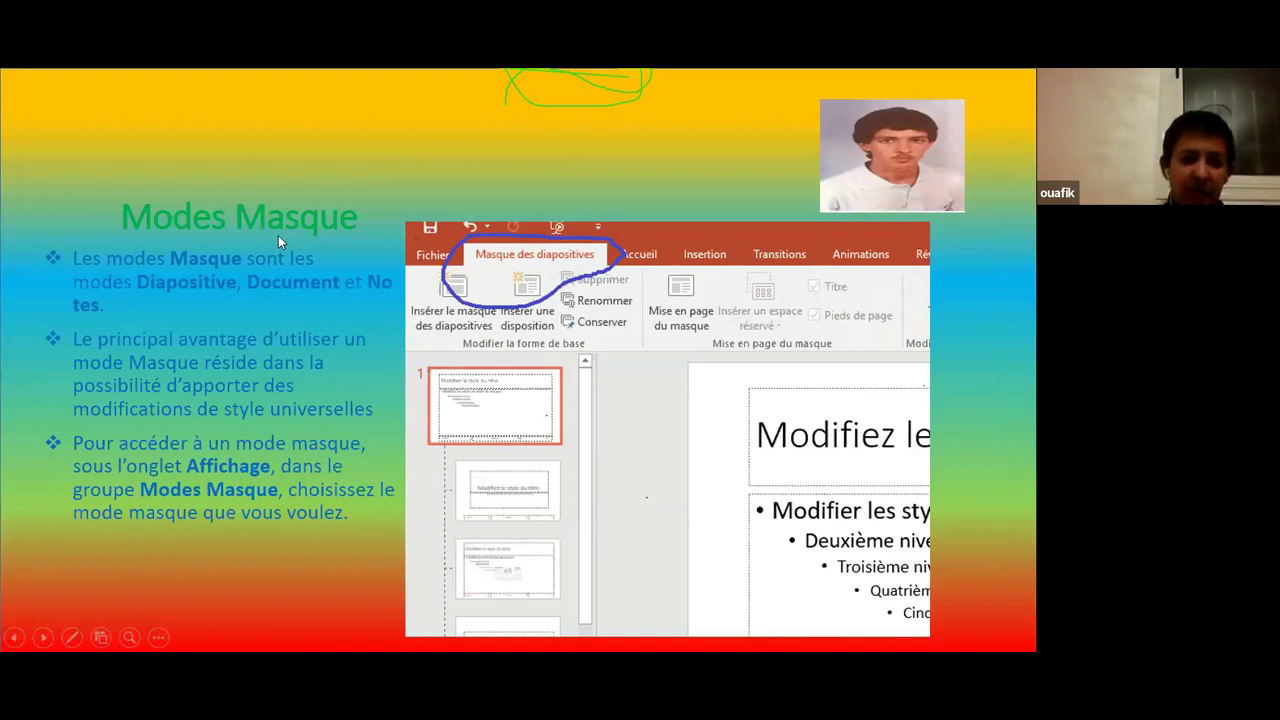
key("Escape")
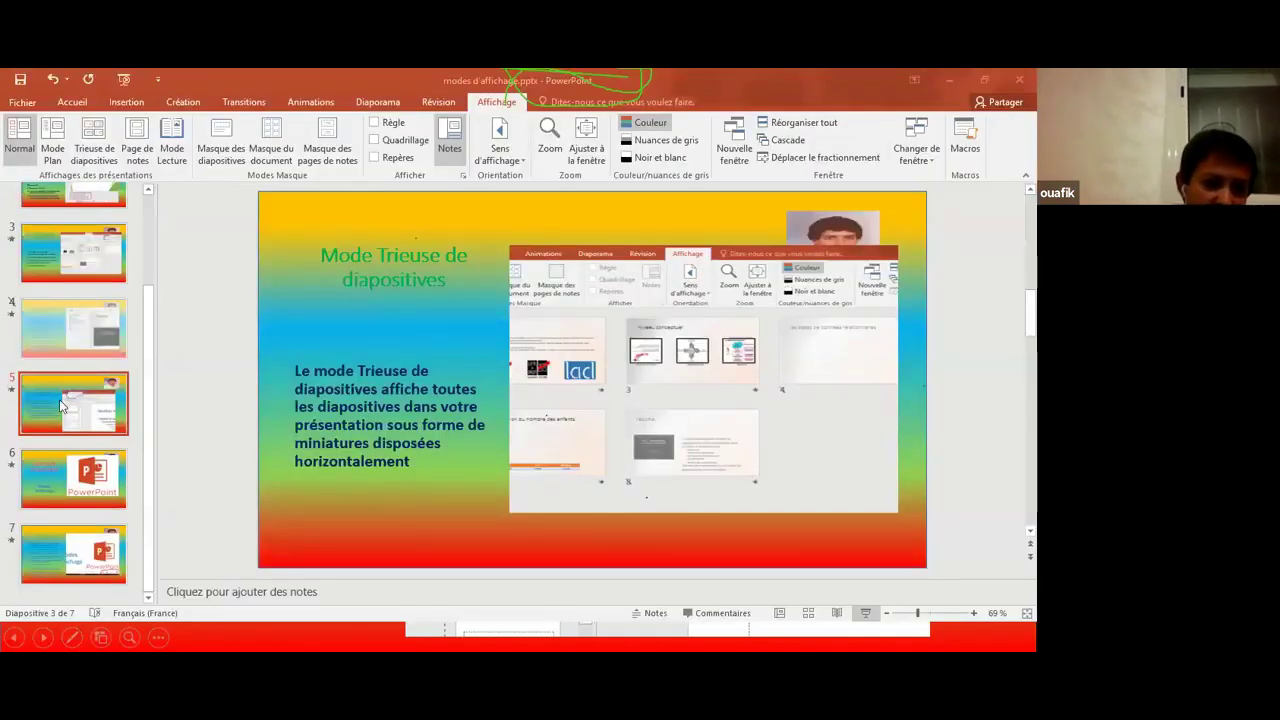
- Browse the slide 3, 4 and 5 thumbnails, ending on slide 4 Mode Plan
left_click(45, 323)
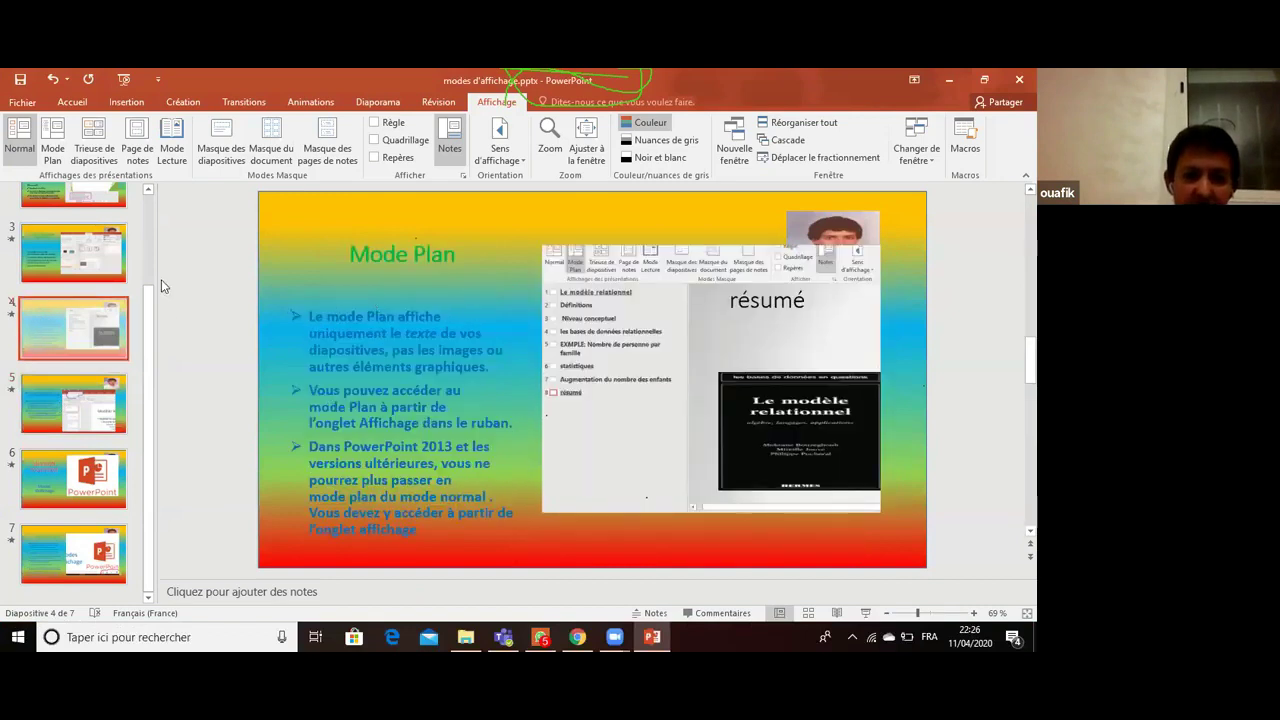
left_click(70, 251)
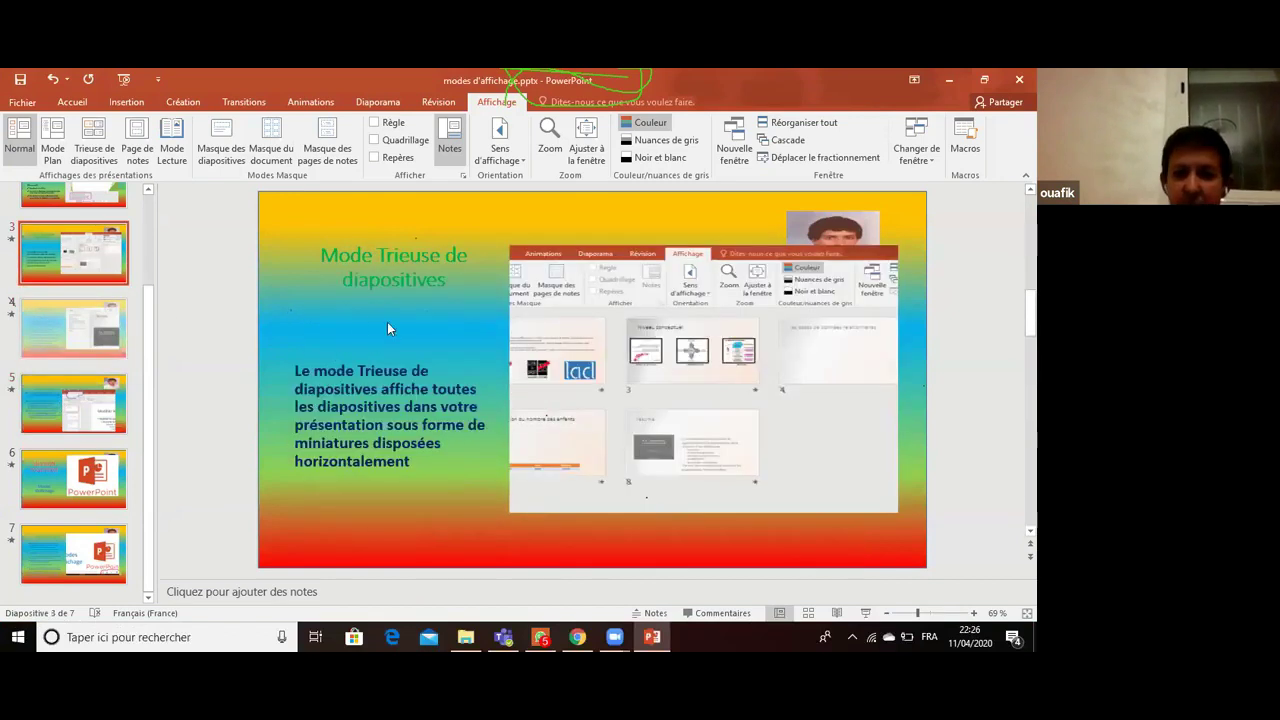
left_click(61, 313)
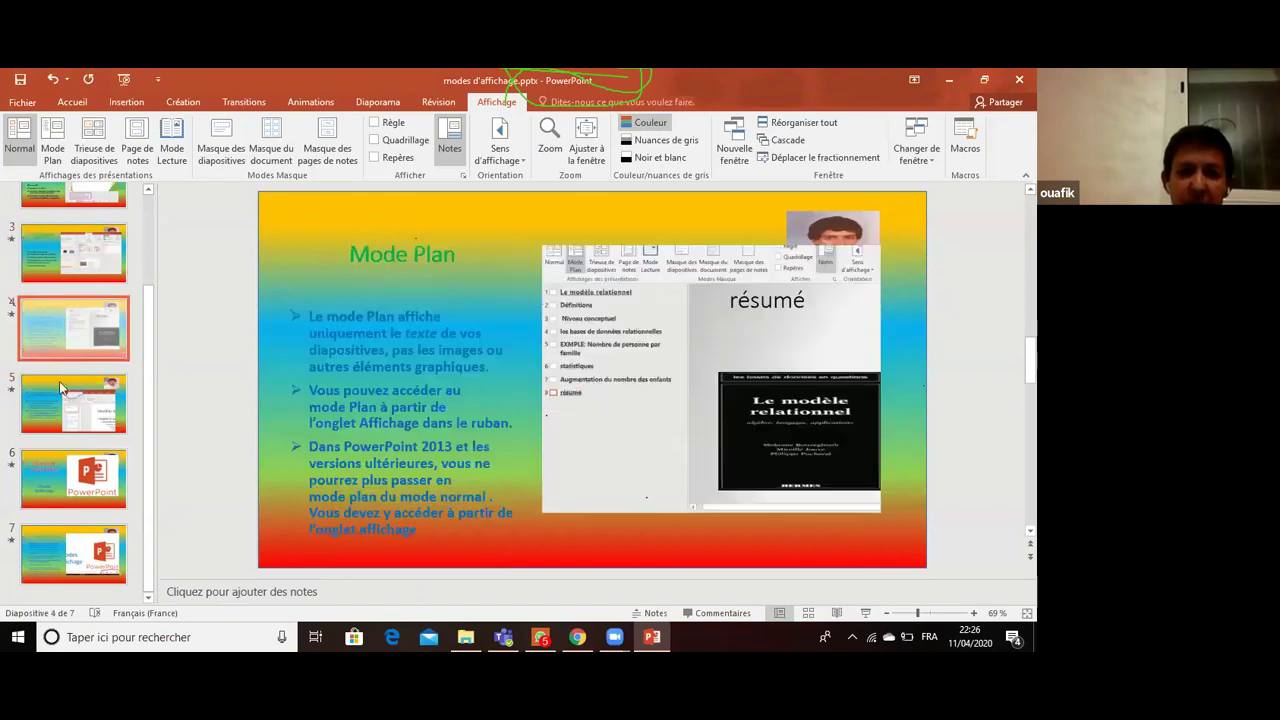
left_click(60, 400)
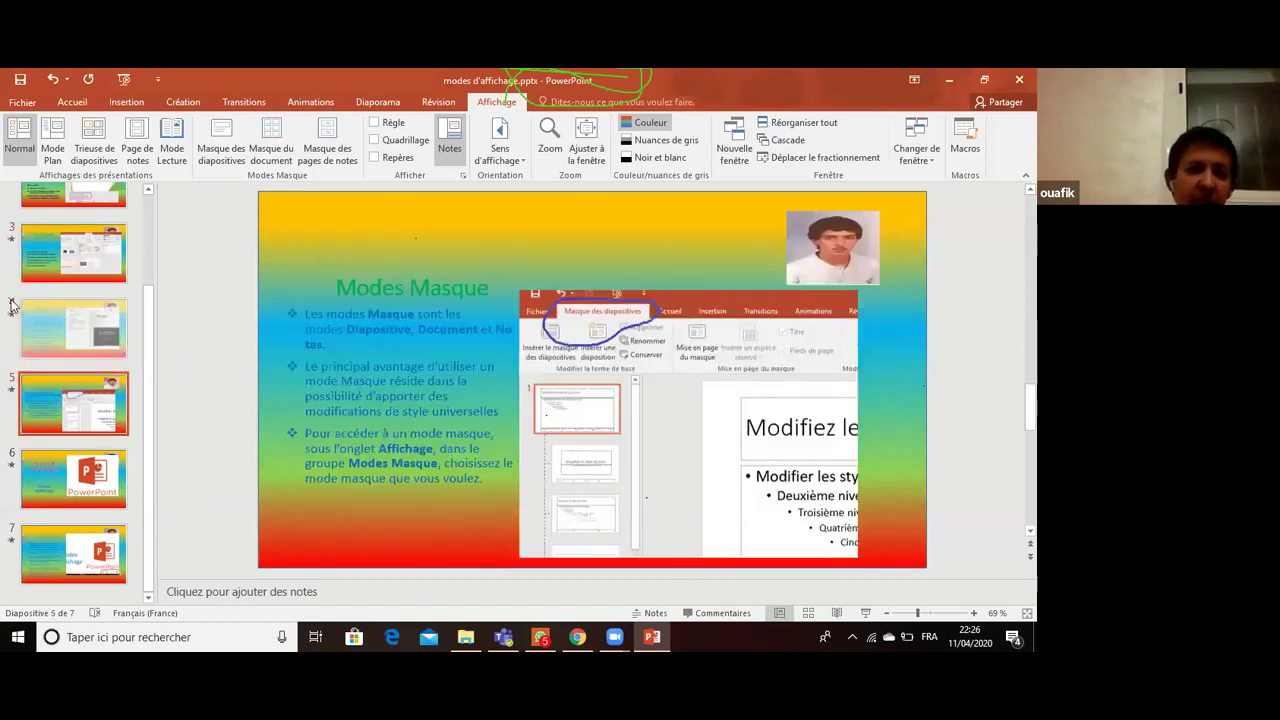
left_click(79, 328)
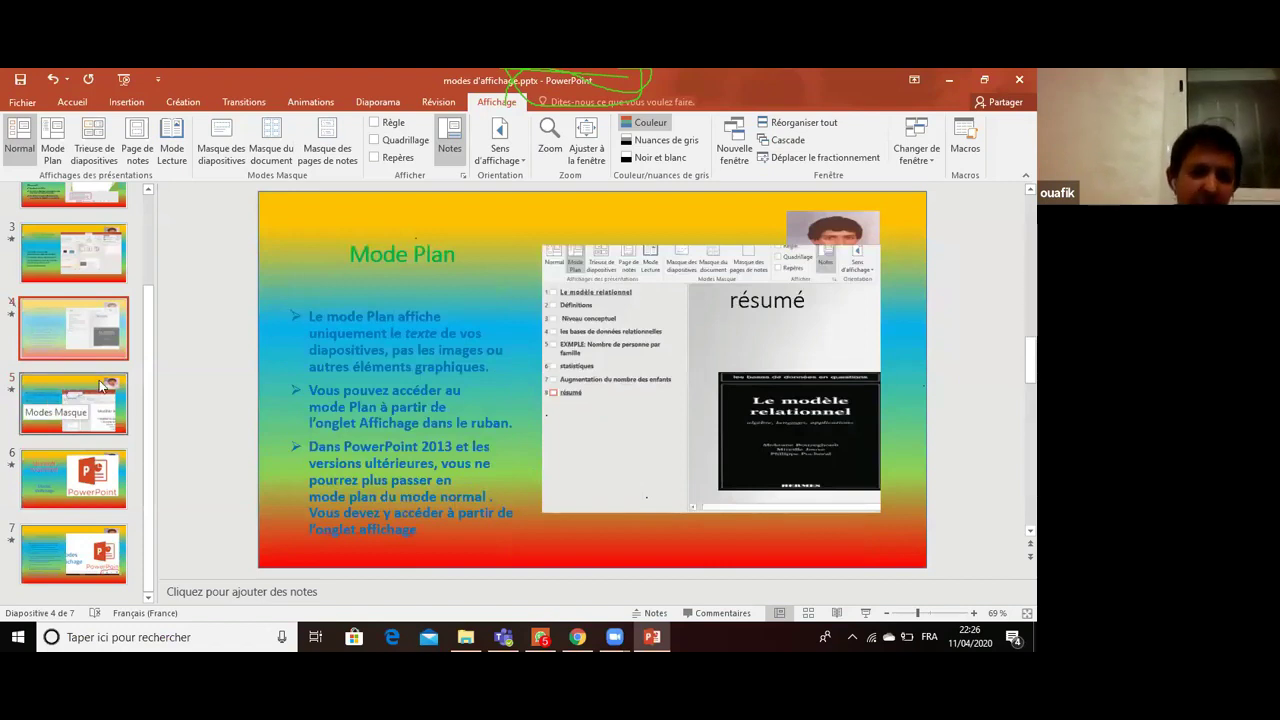
- Hide slide 5 Modes Masque and unhide slide 4 Mode Plan
right_click(100, 395)
key("Escape")
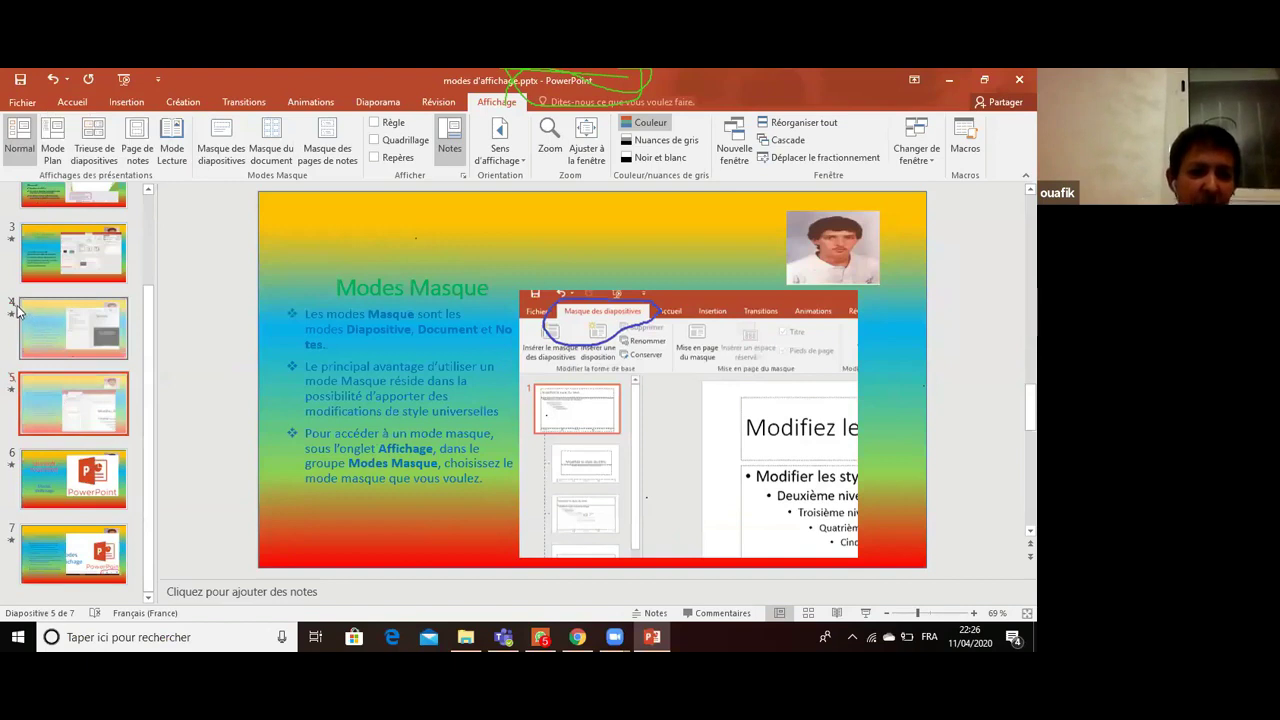
right_click(38, 322)
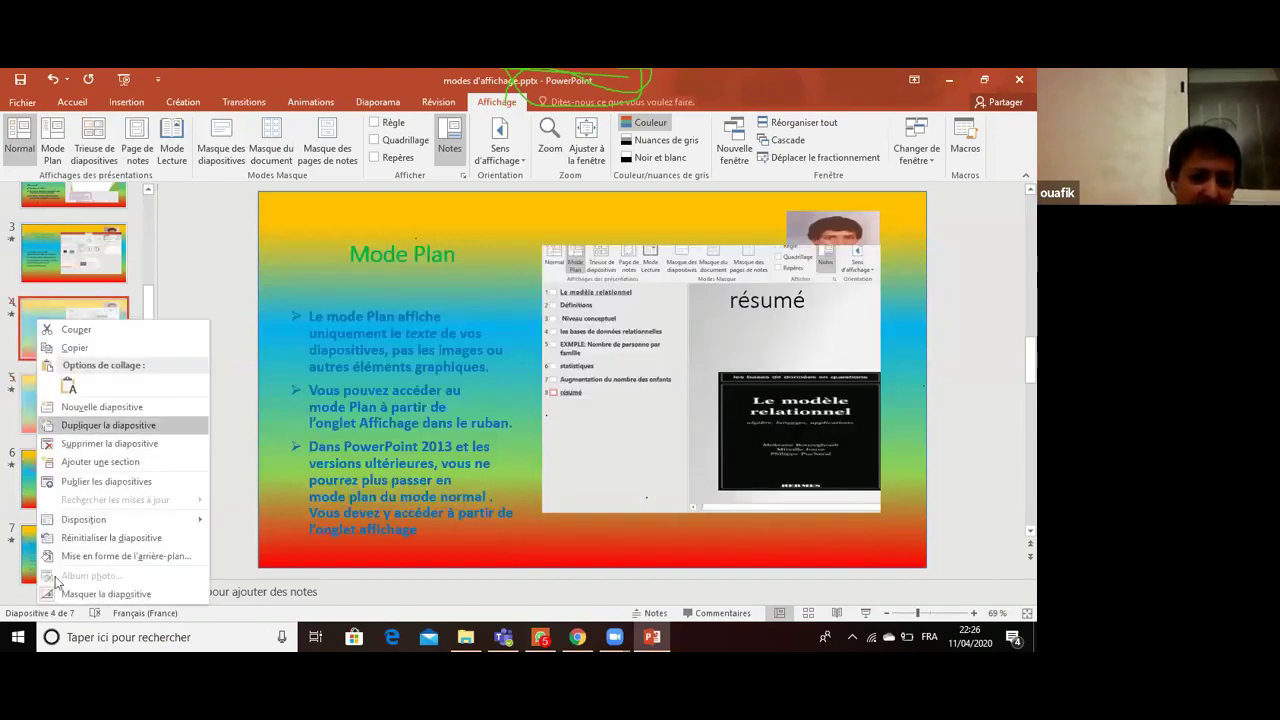
key("Escape")
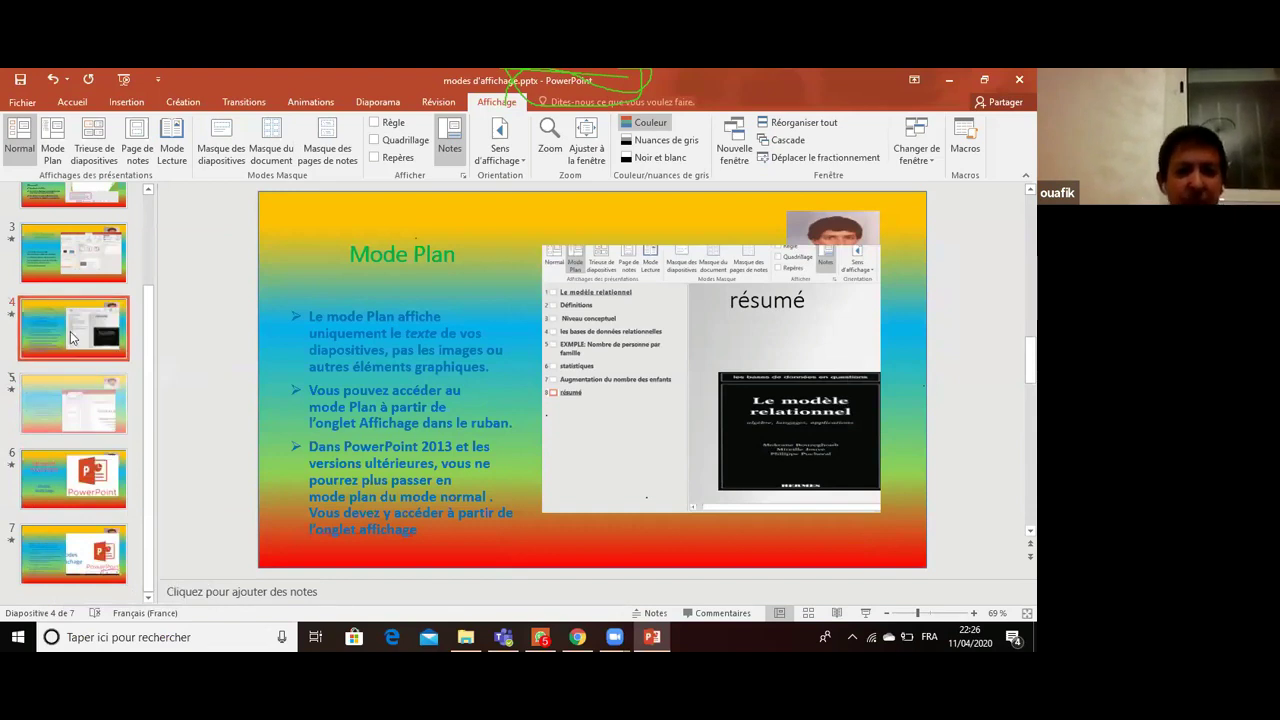
- Run the show from slide 4, confirming it jumps past hidden slide 5 to slide 6
left_click(866, 613)
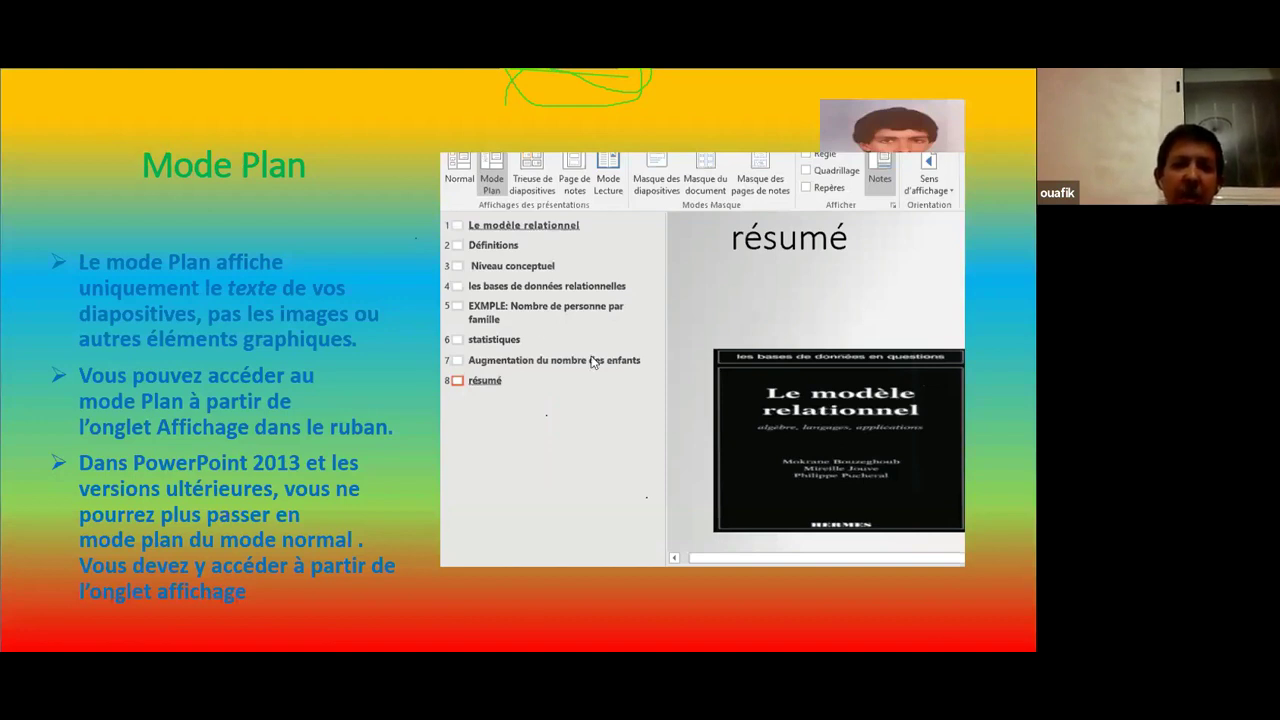
left_click(591, 358)
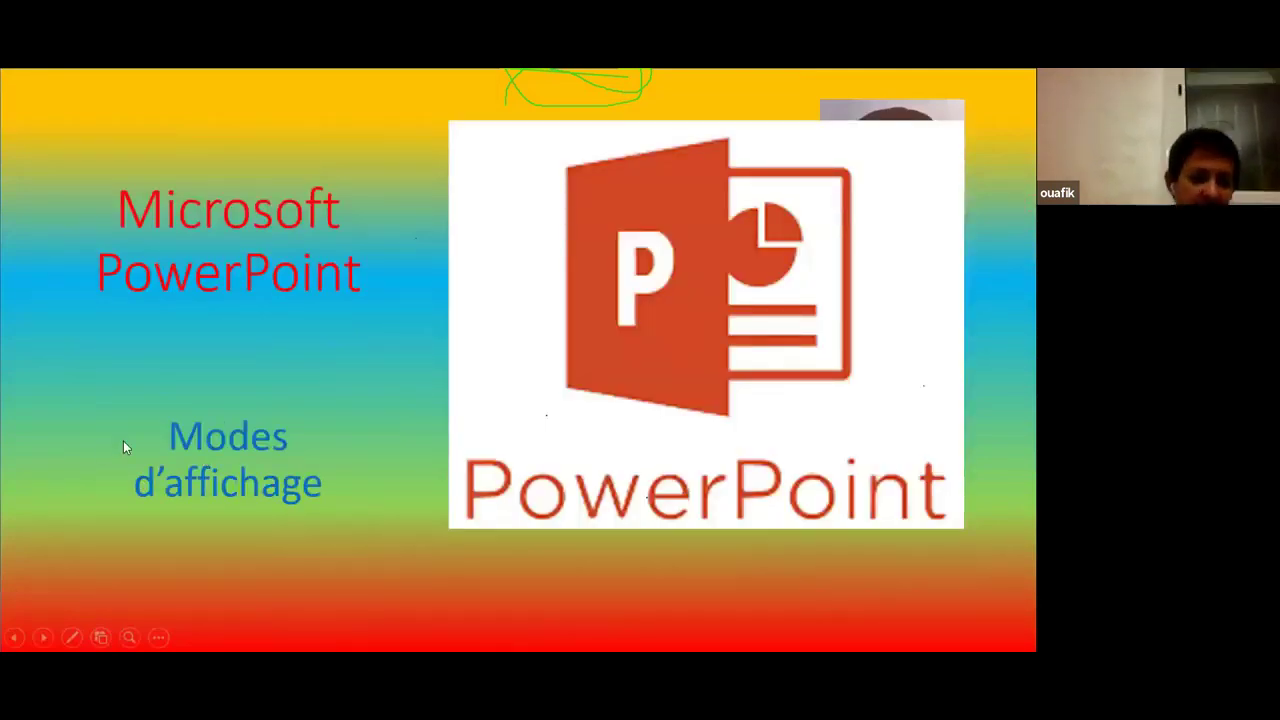
key("Escape")
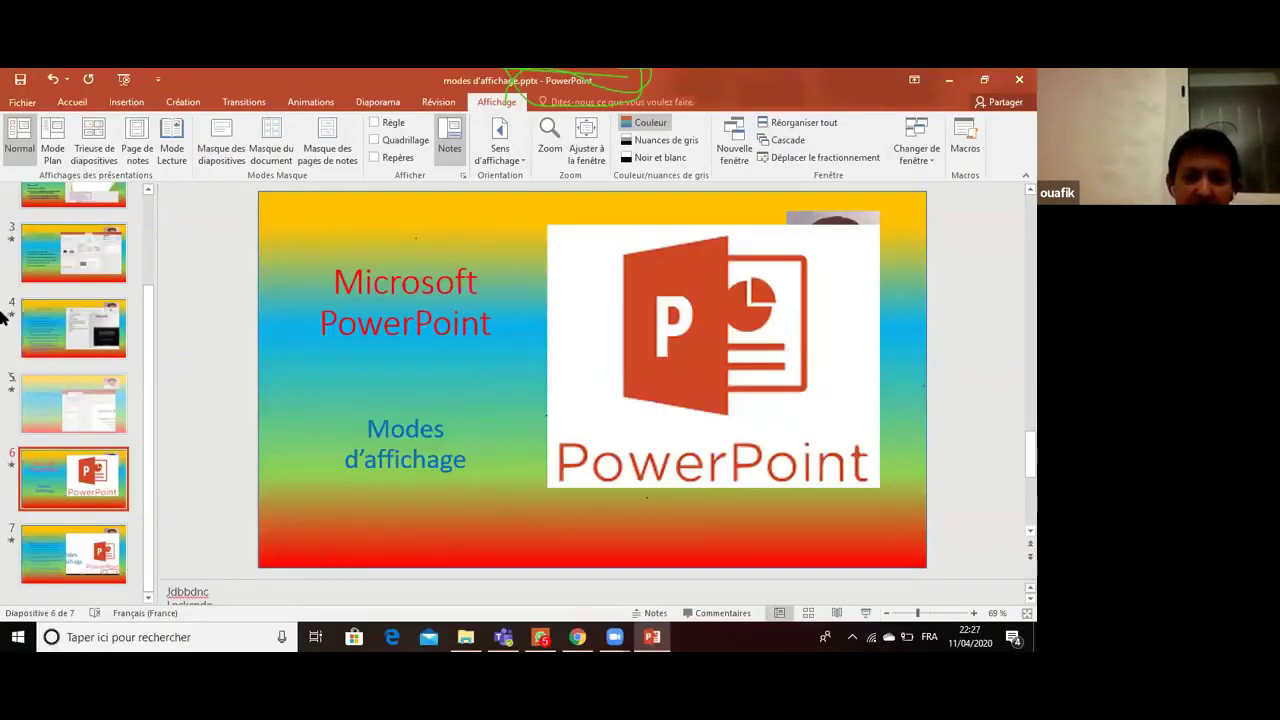
- Unhide slide 5 Modes Masque with Masquer la diapositive, then select and deselect its bulleted text box
left_click(66, 340)
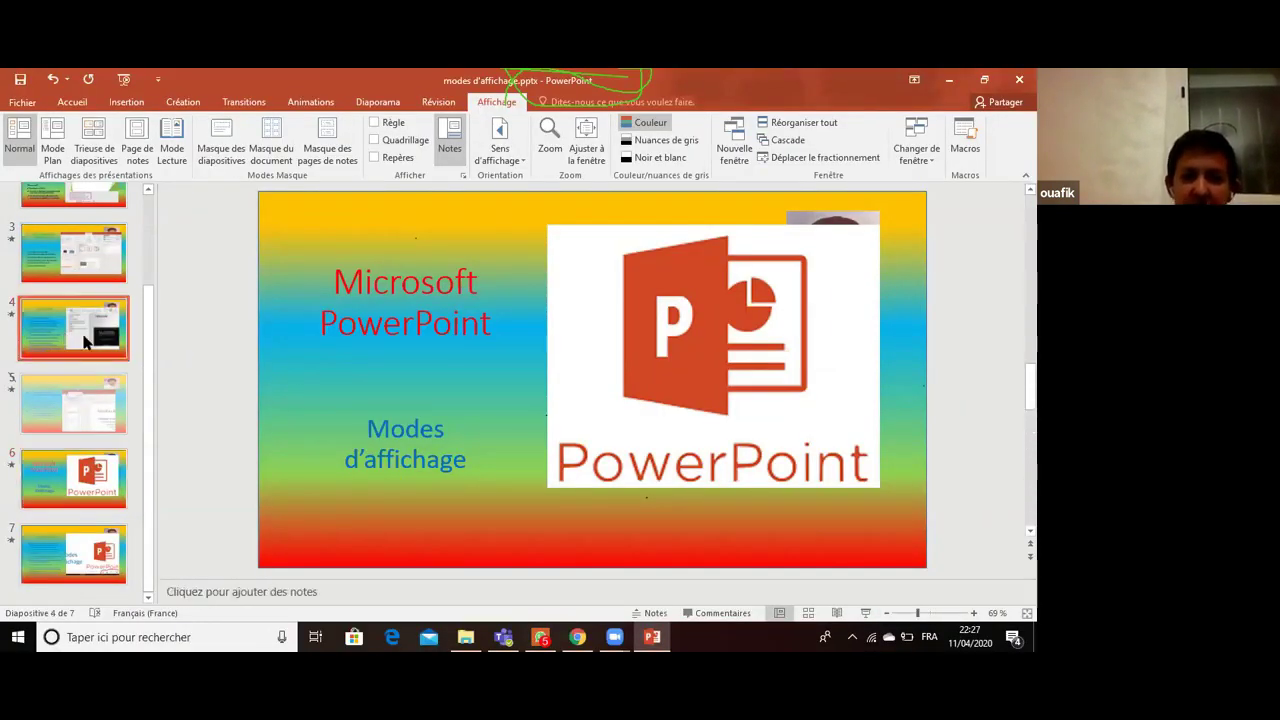
left_click(46, 485)
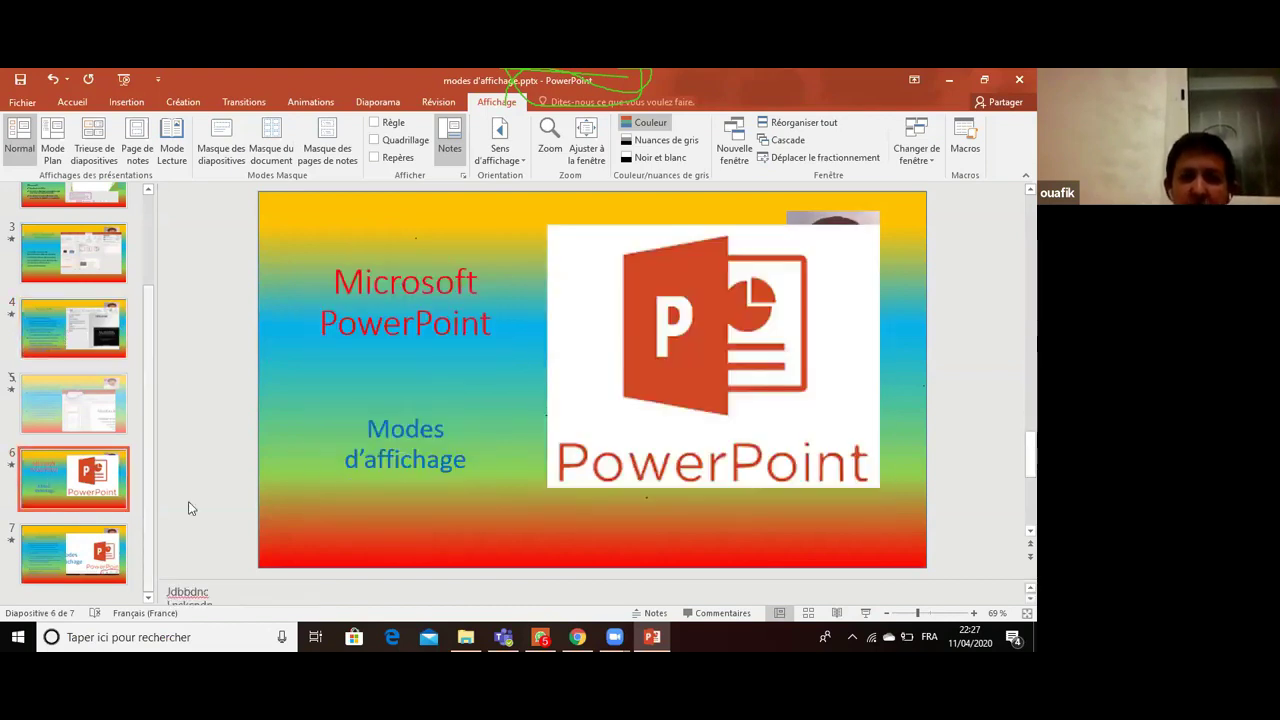
left_click(74, 418)
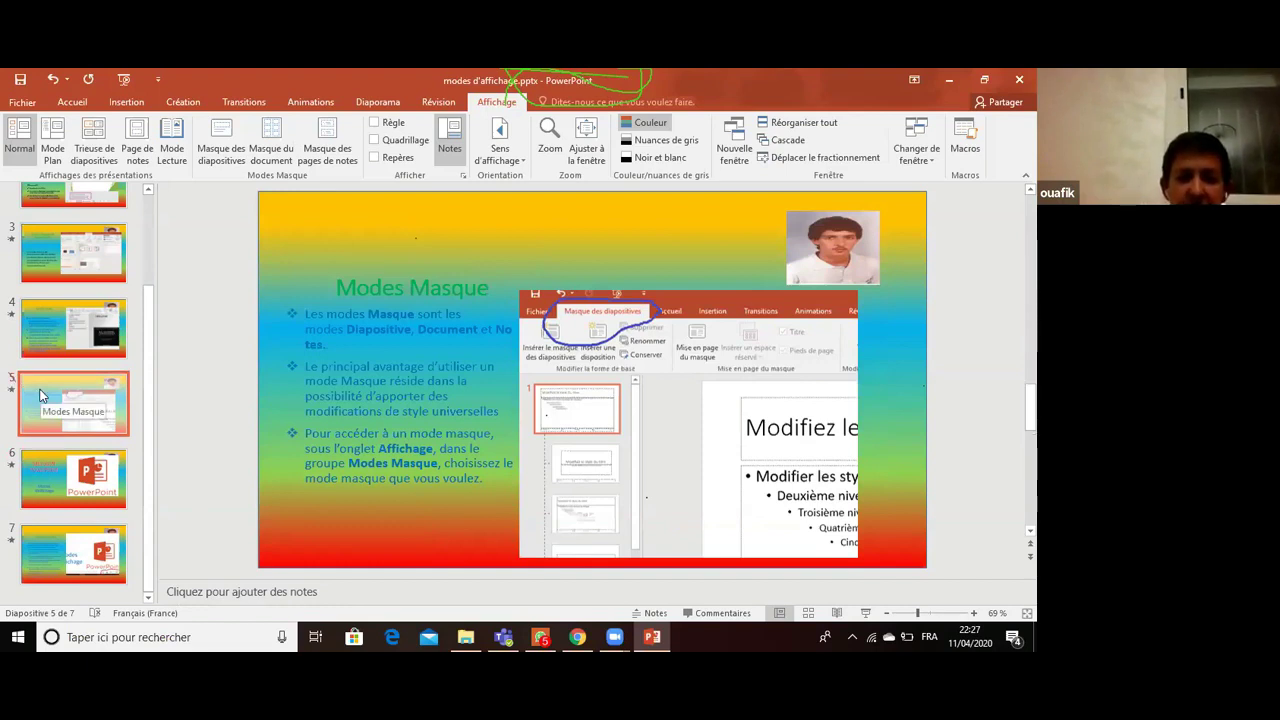
right_click(40, 395)
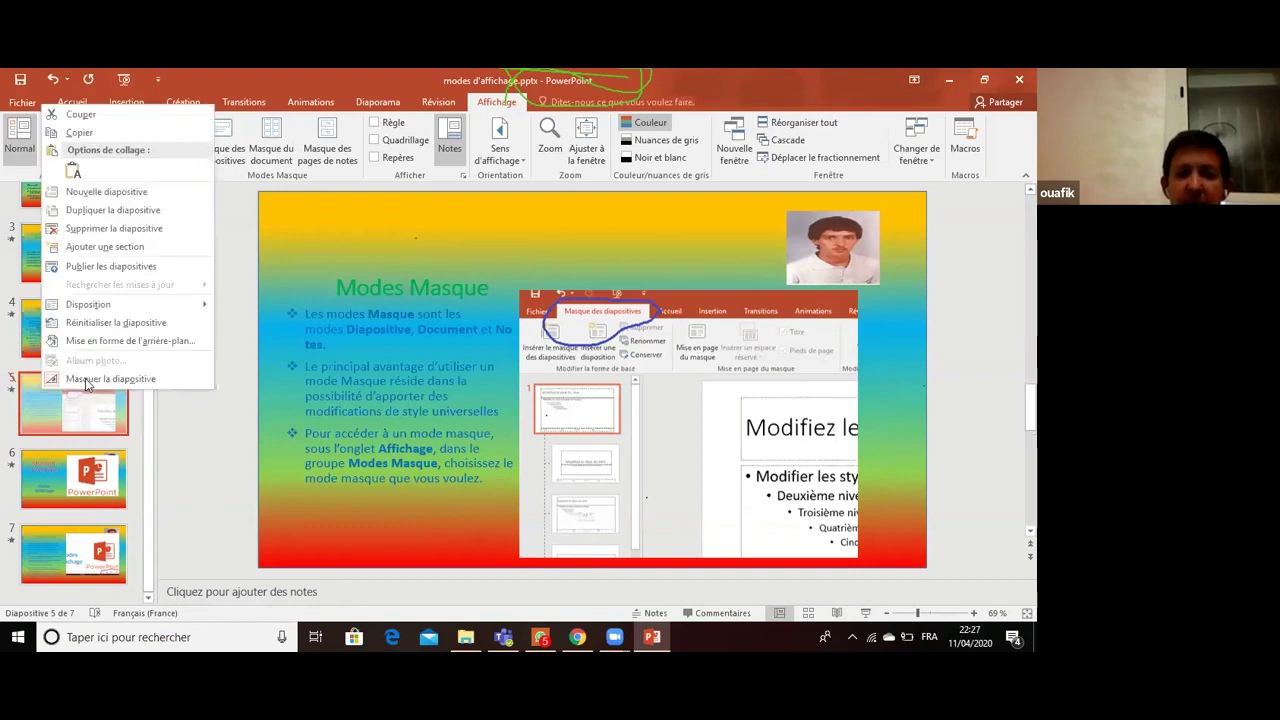
right_click(81, 406)
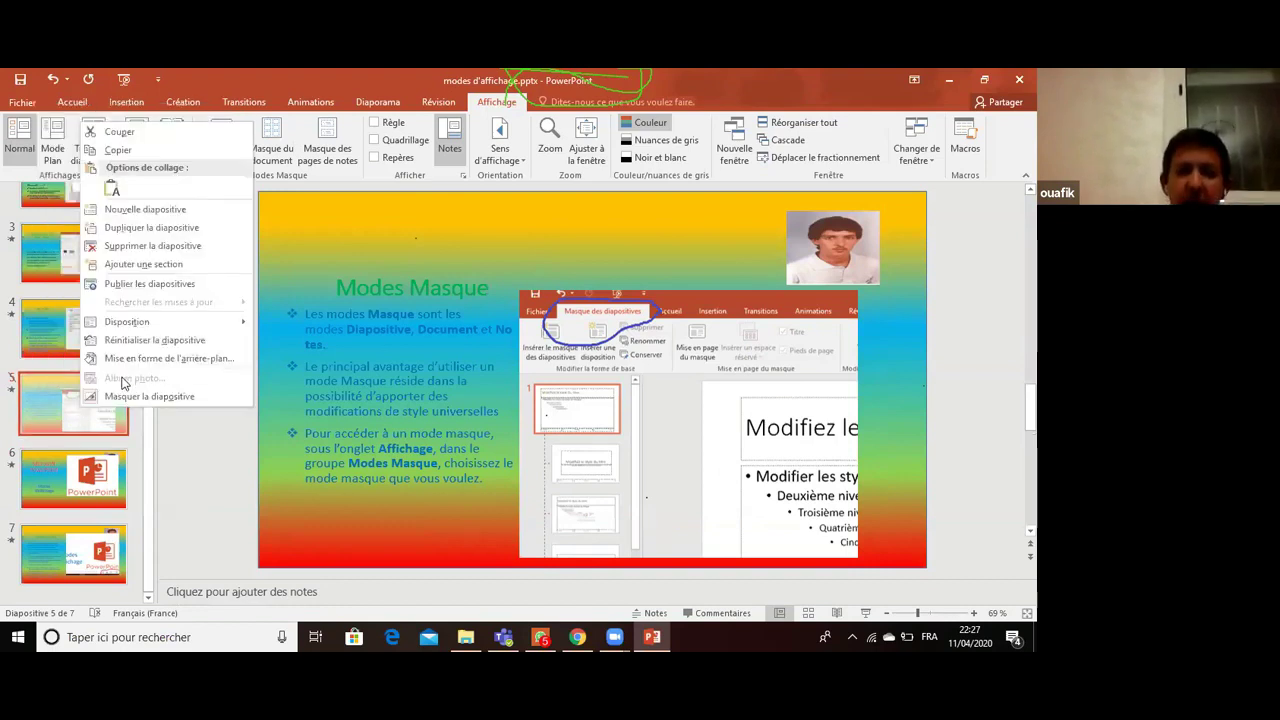
left_click(125, 397)
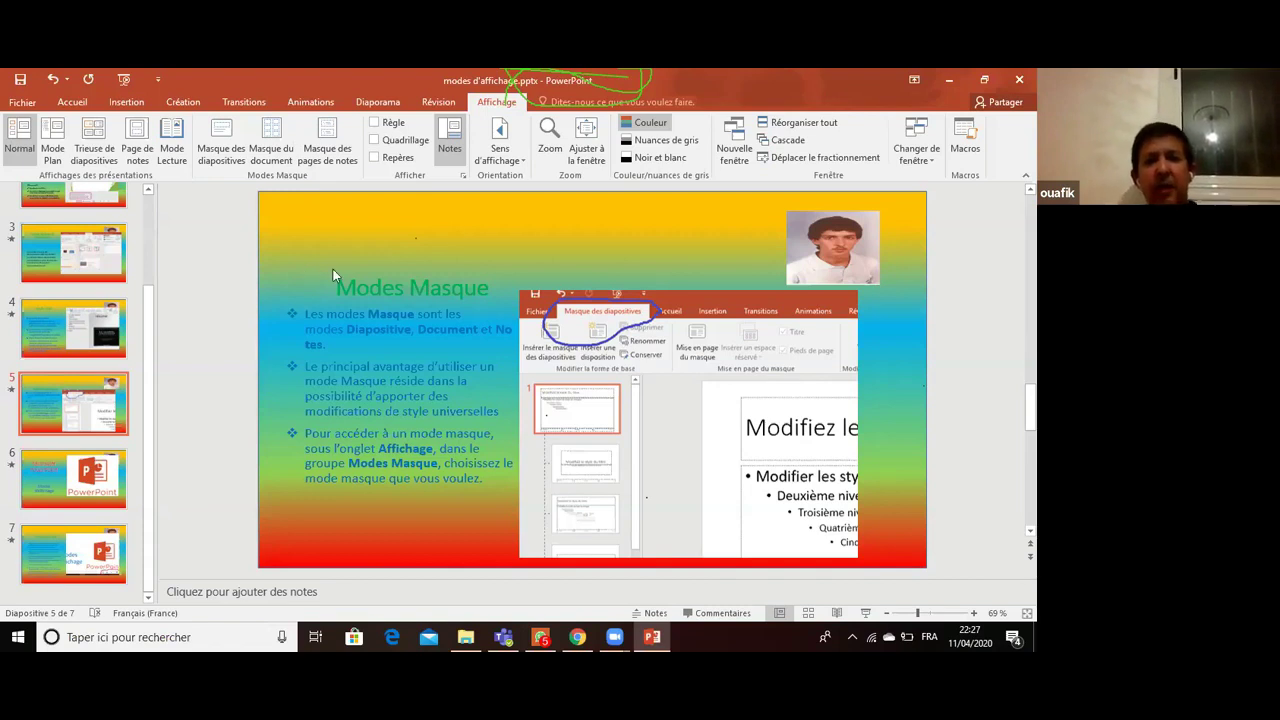
left_click(503, 304)
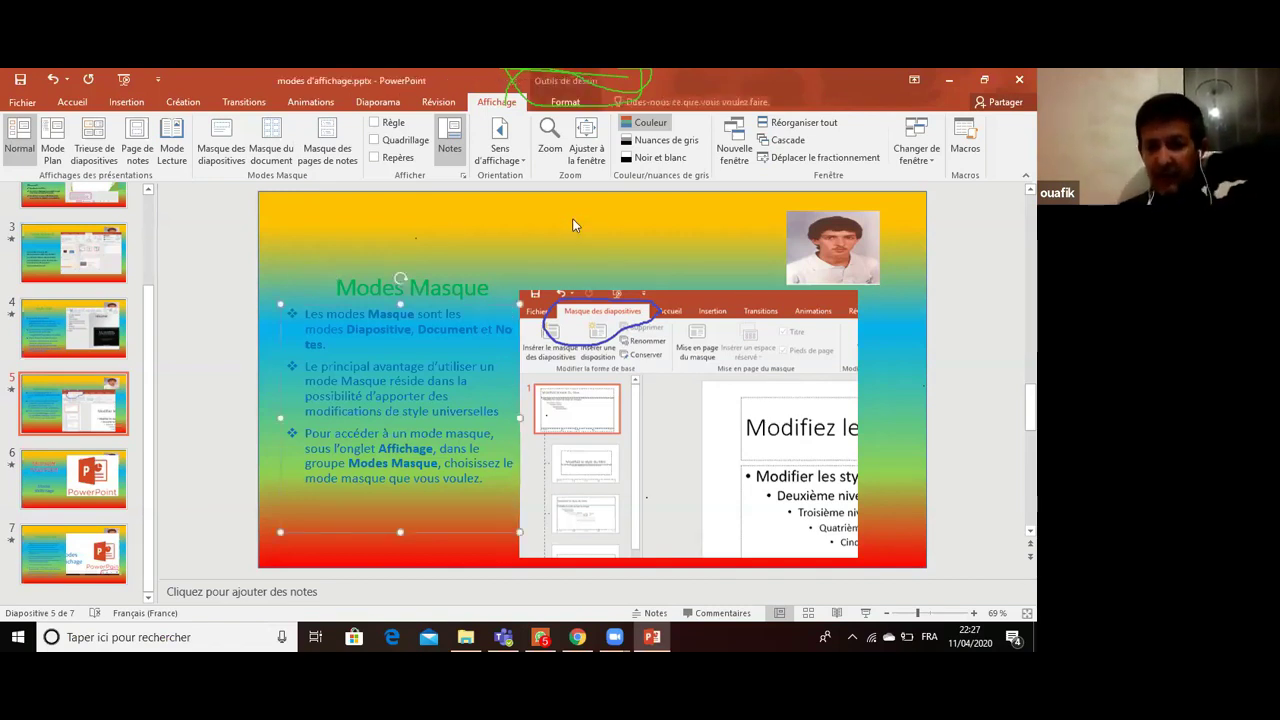
left_click(594, 237)
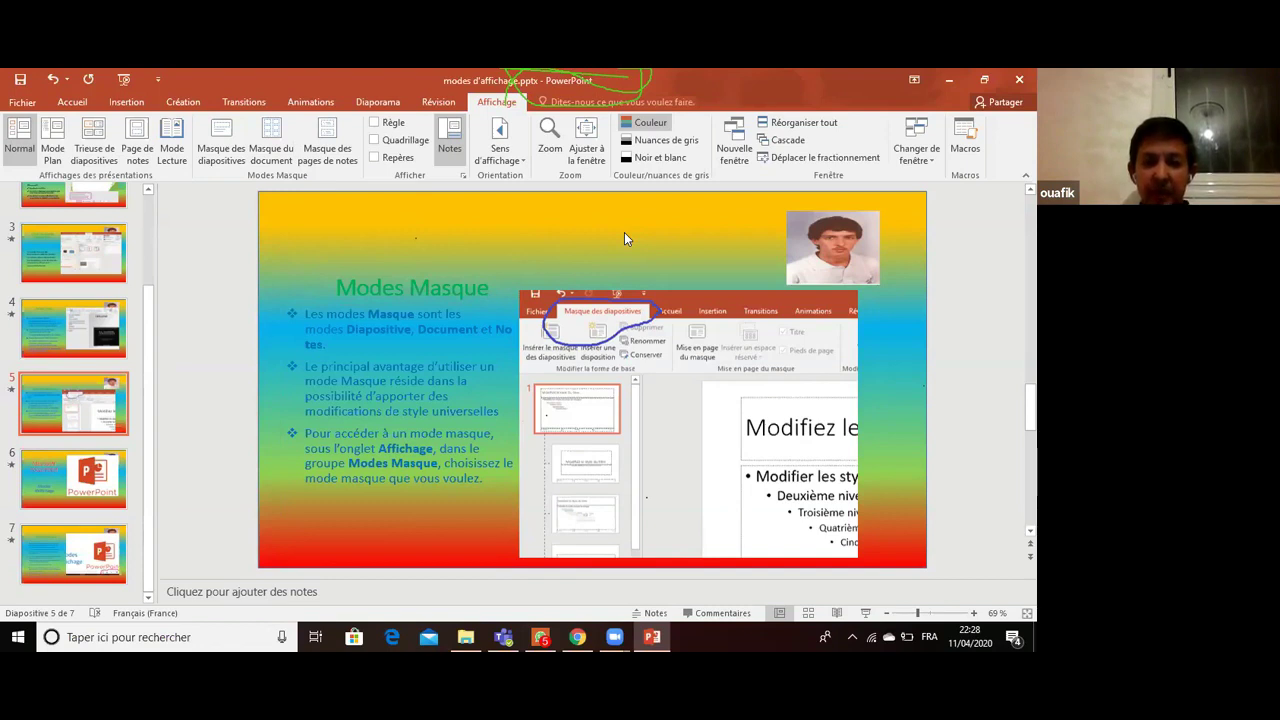
left_click(23, 103)
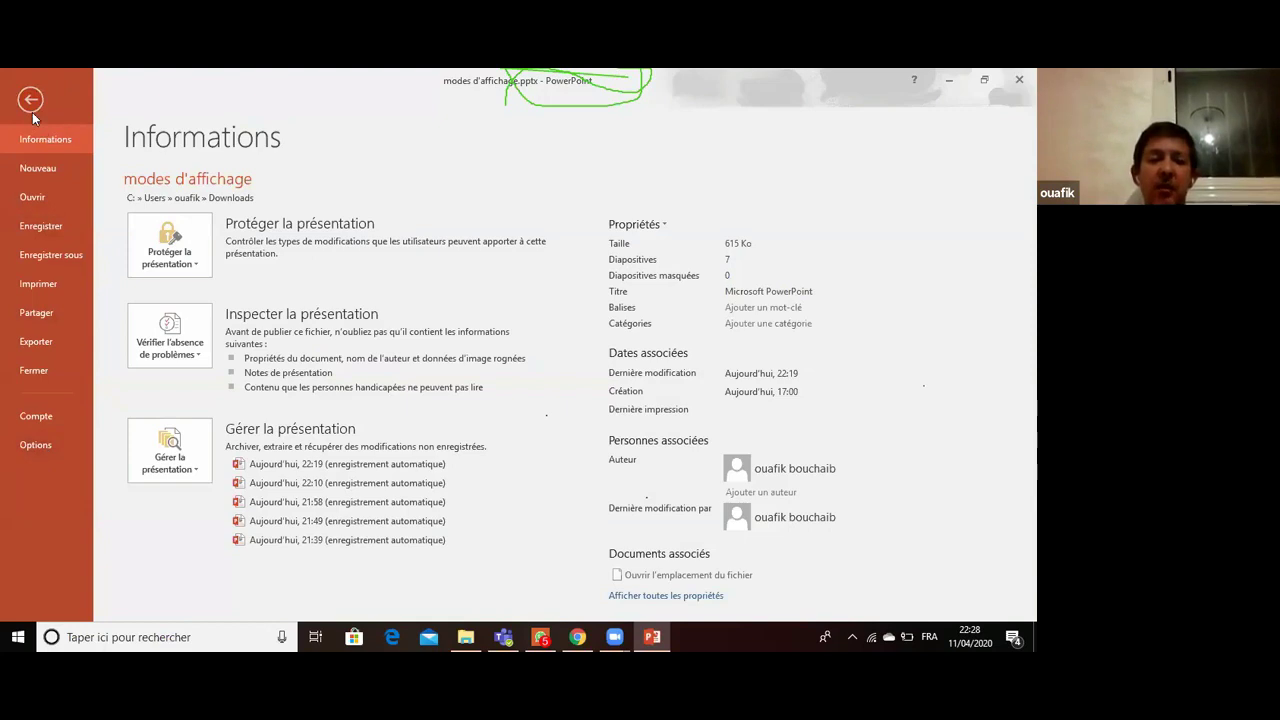
left_click(32, 112)
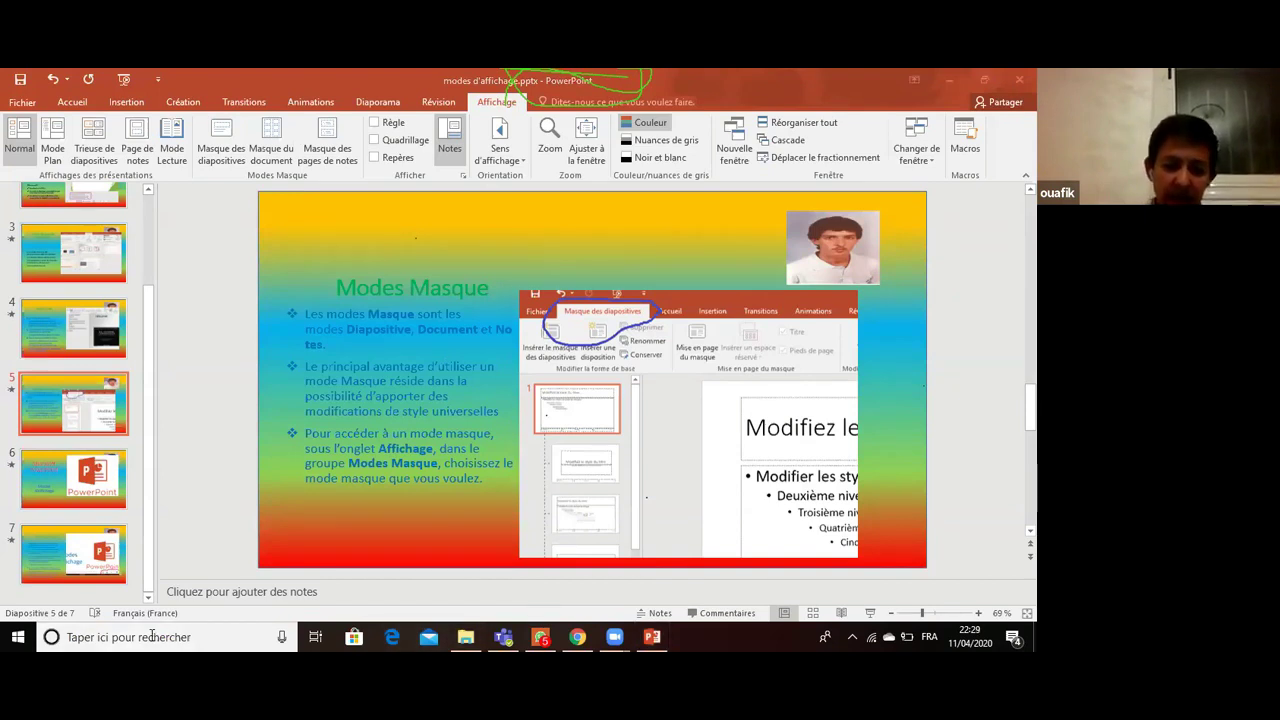
- Launch Word 2016 from the taskbar search for 'word', then minimize it back to PowerPoint
type("w")
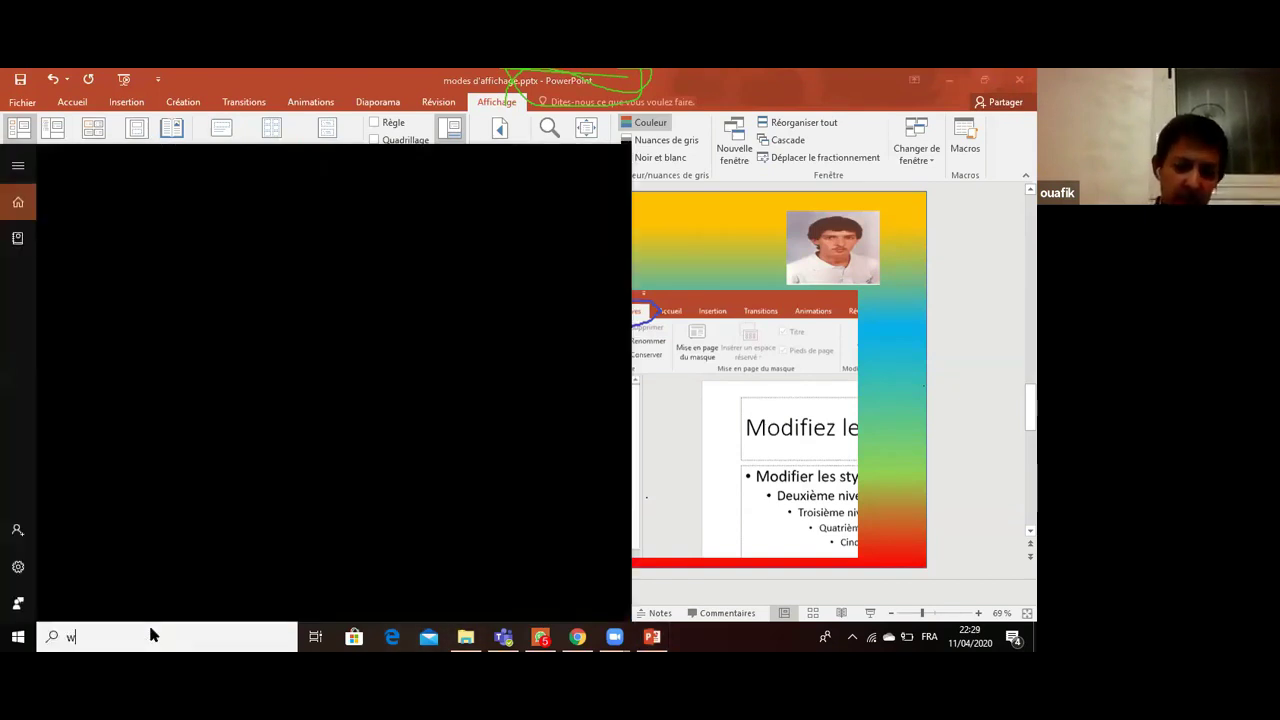
type("or")
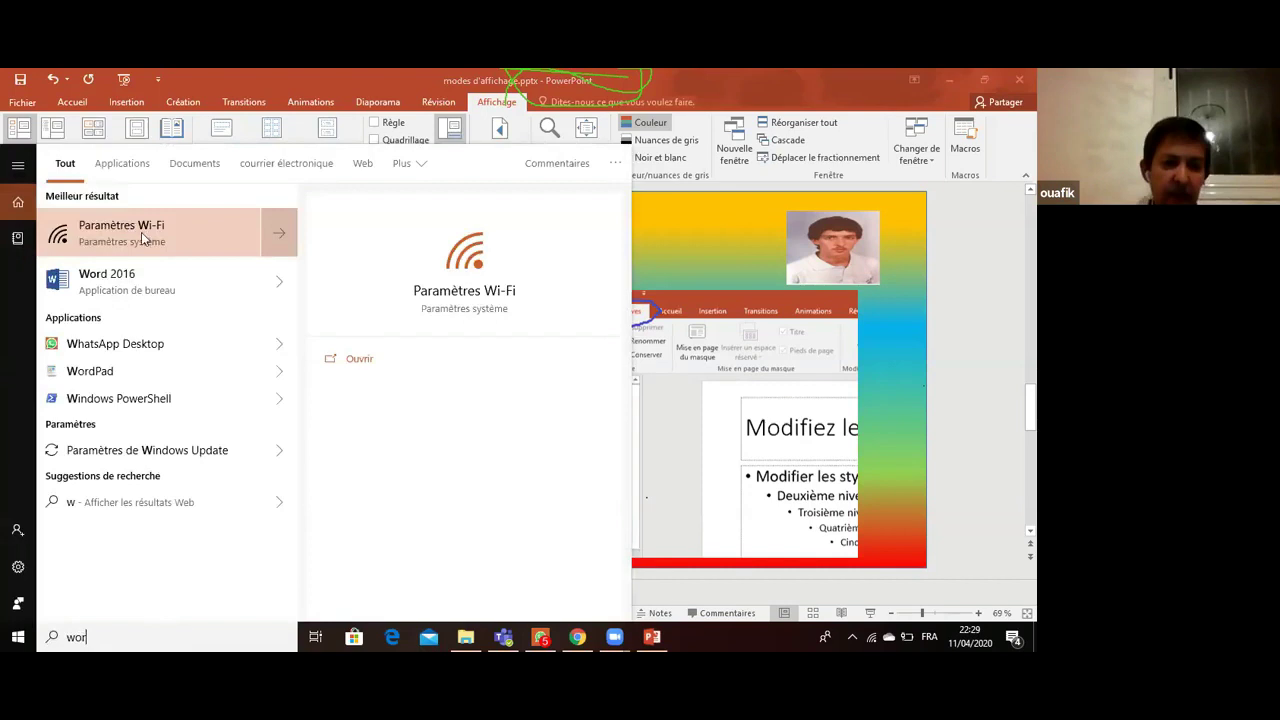
type("d")
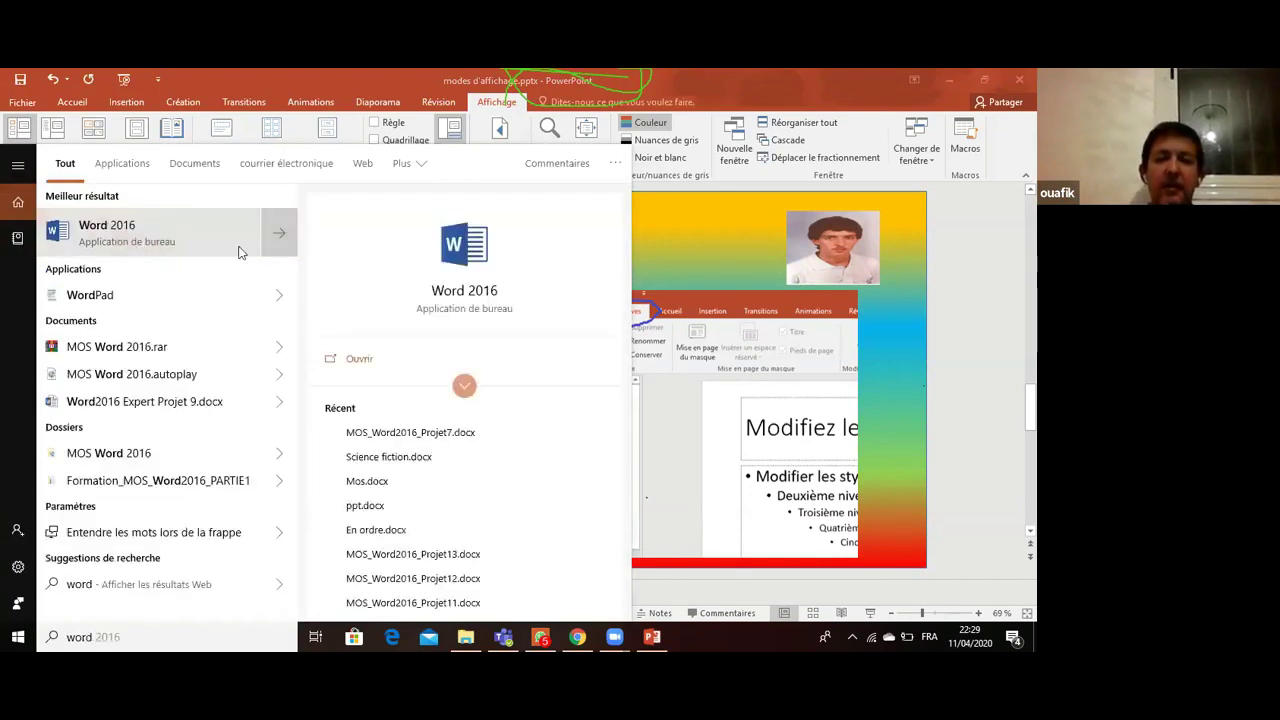
left_click(470, 292)
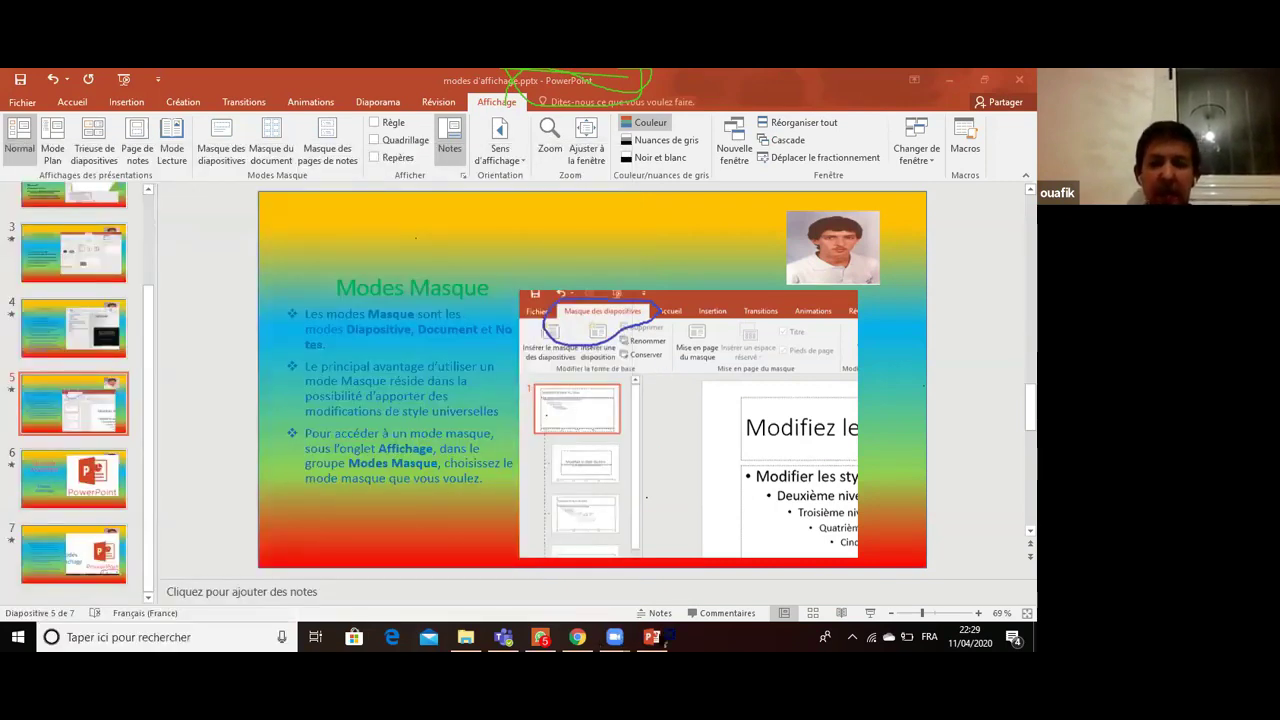
mouse_move(650, 637)
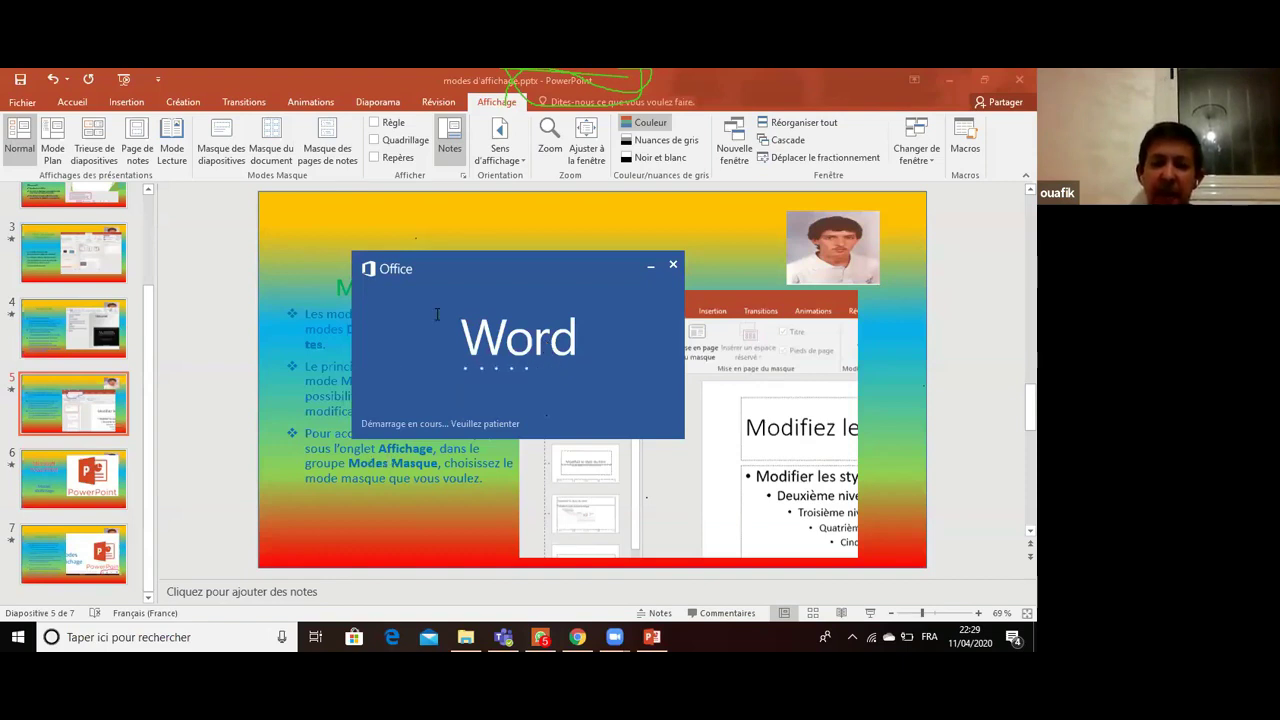
left_click(414, 342)
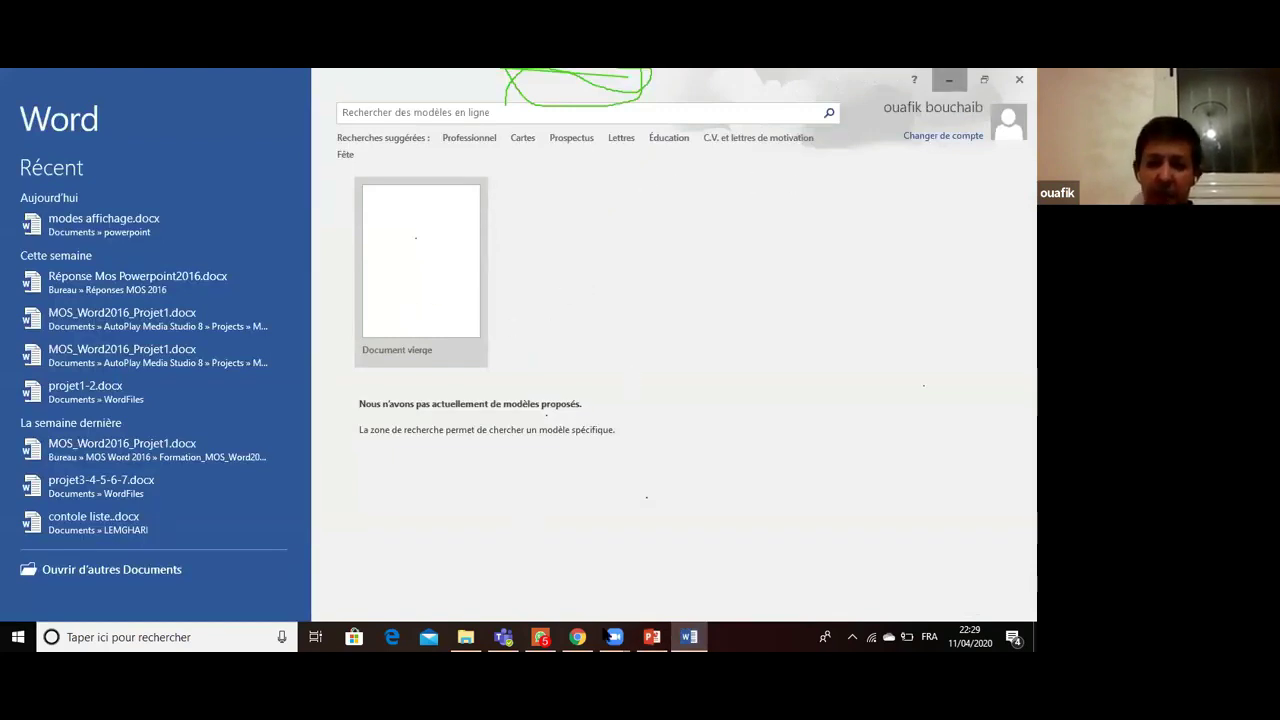
left_click(695, 636)
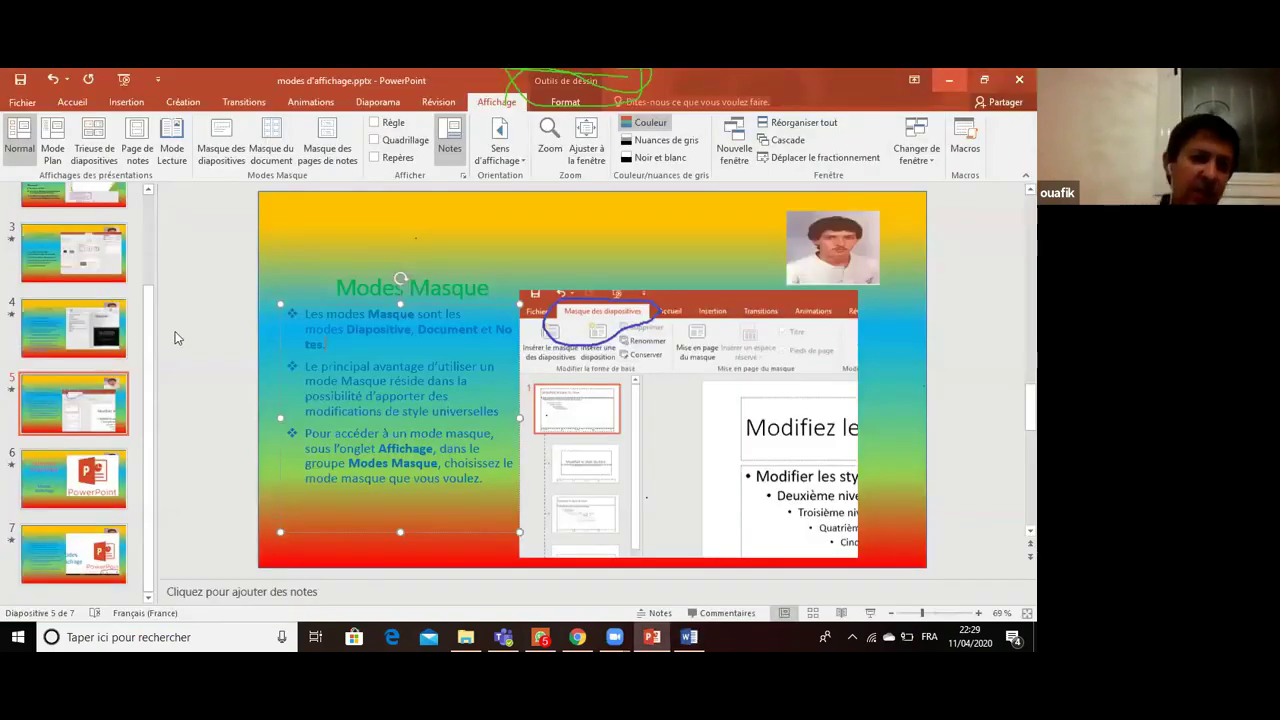
- Open modes affichage.docx from Word's recent list, select the Mode Normal paragraph, and return to PowerPoint
key("alt+Tab")
left_click(102, 231)
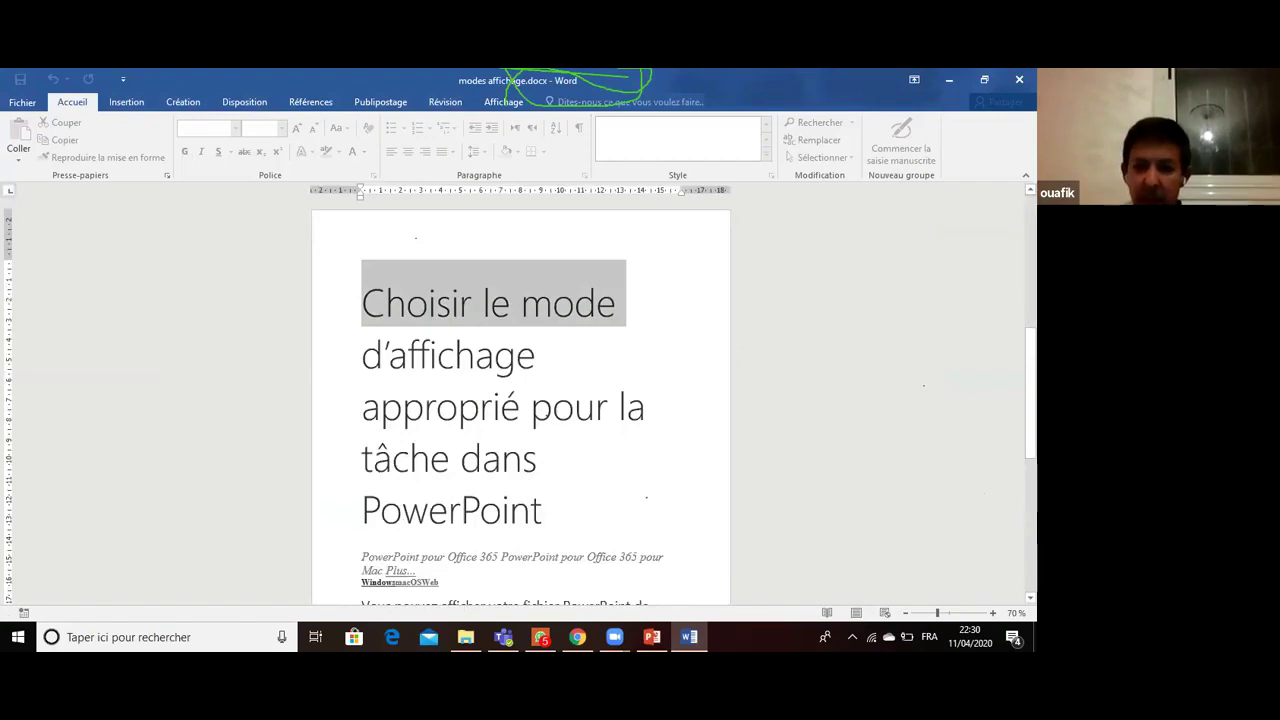
scroll(623, 528, "down", 5)
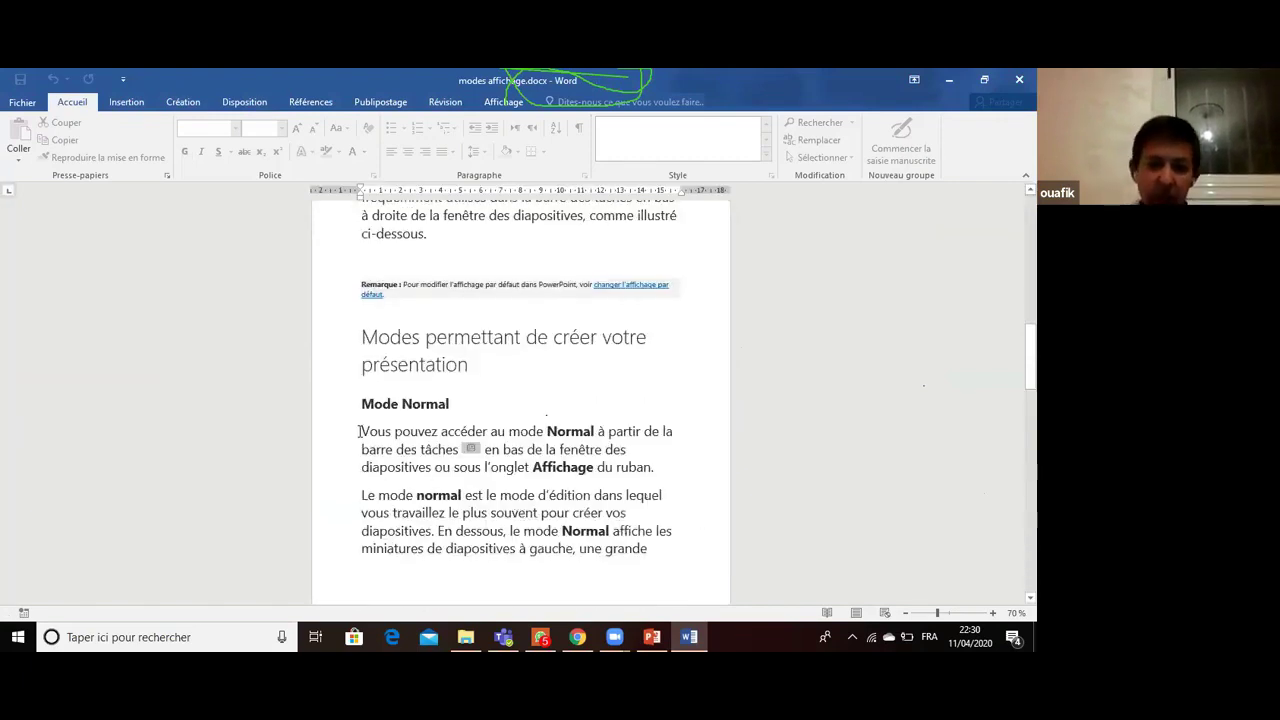
left_click_drag(359, 431, 653, 462)
key("ctrl+c")
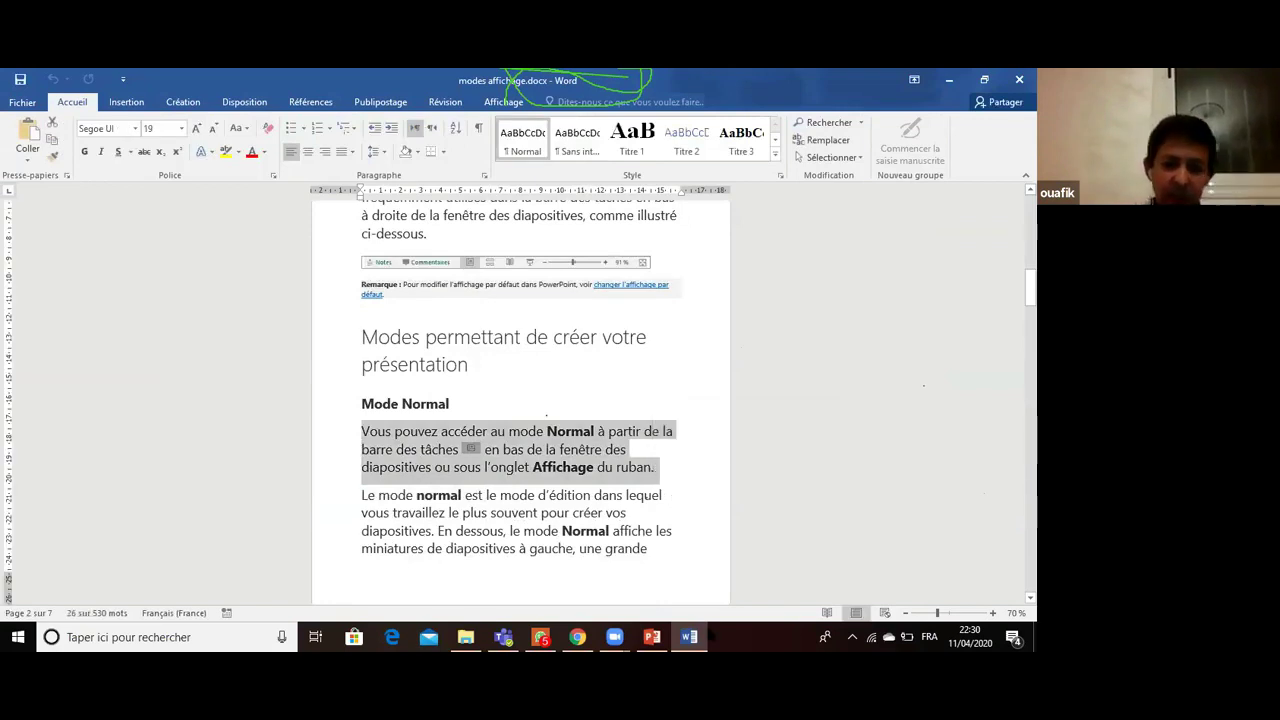
left_click(652, 637)
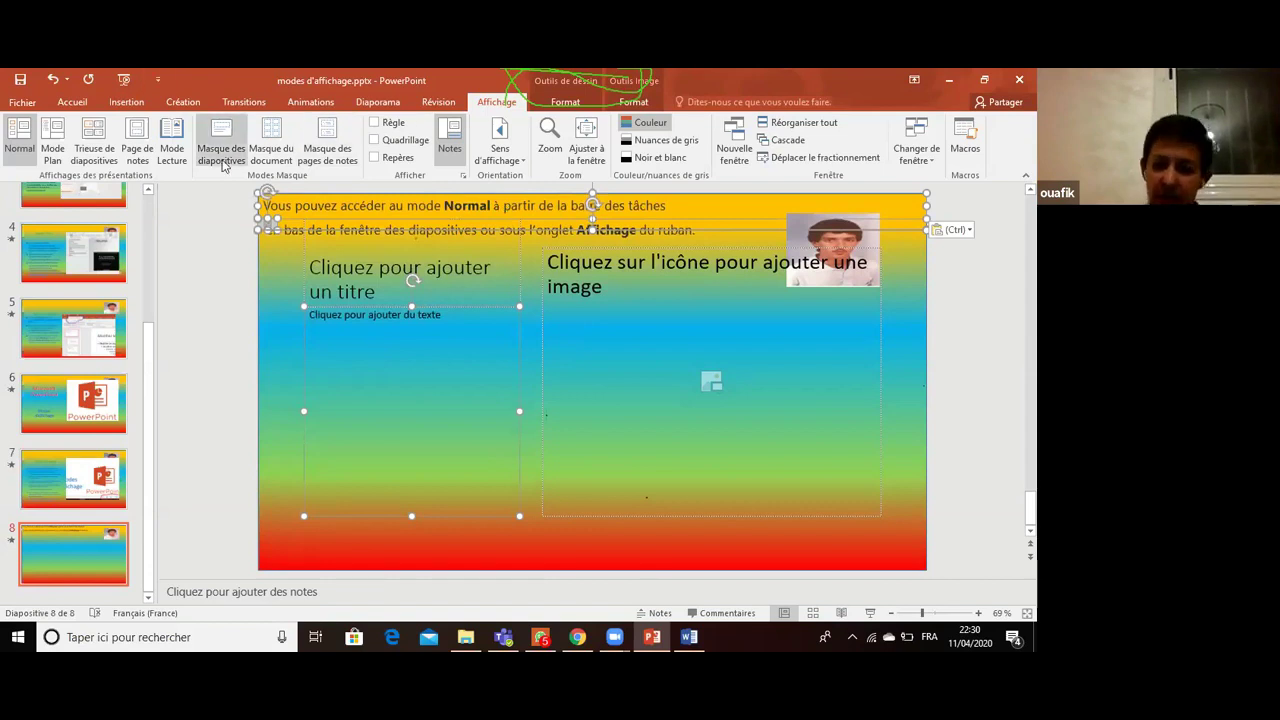
- Paste the copied Normal-mode paragraph into slide 8's placeholder, trying several paste options
left_click(50, 80)
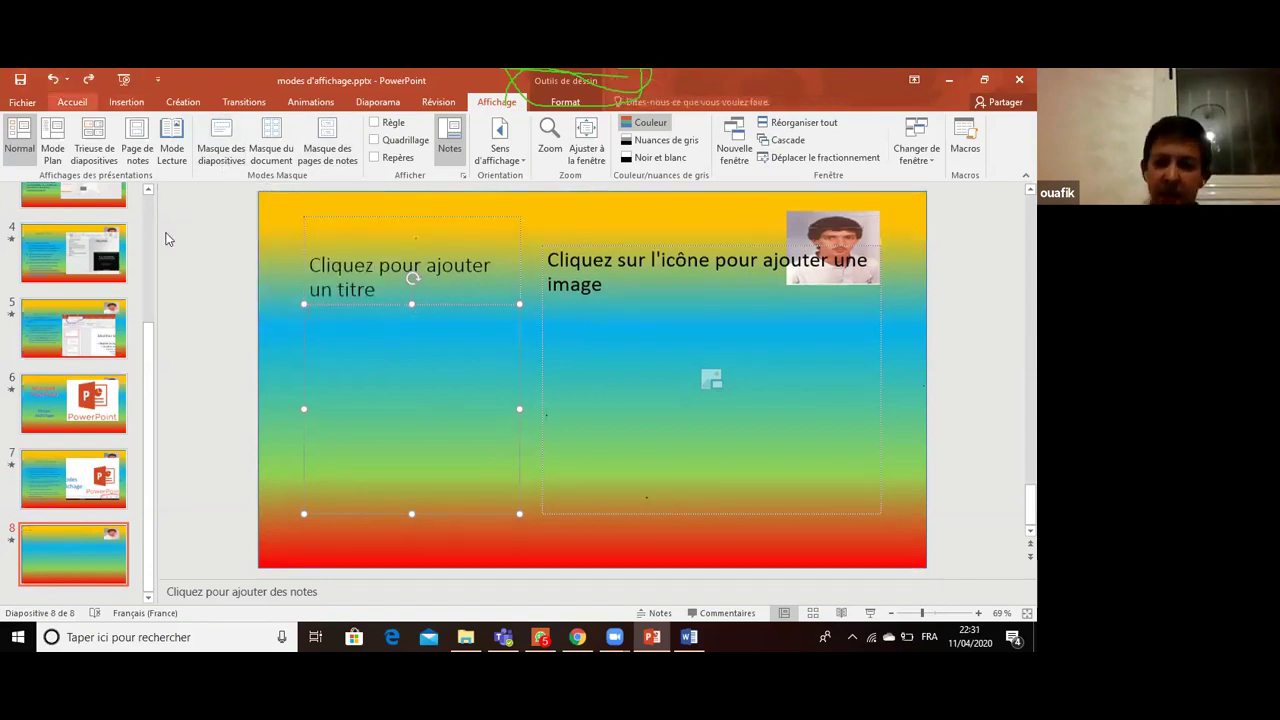
right_click(317, 319)
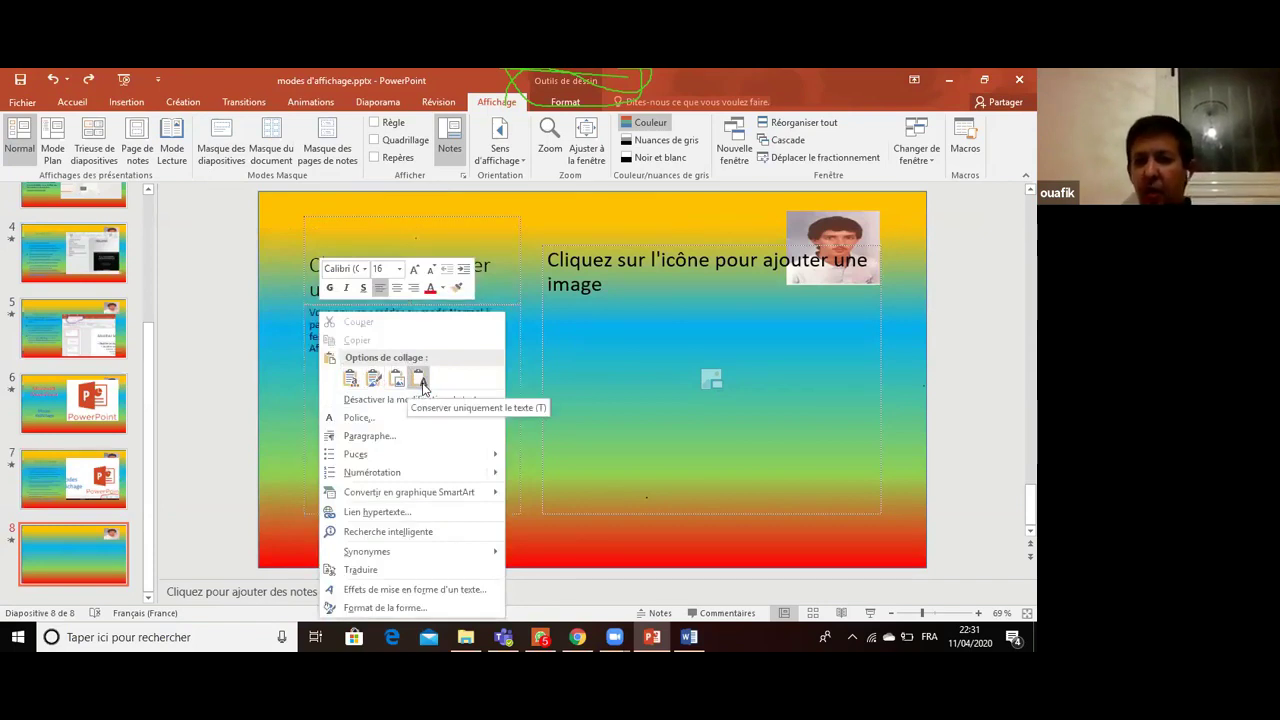
left_click(349, 382)
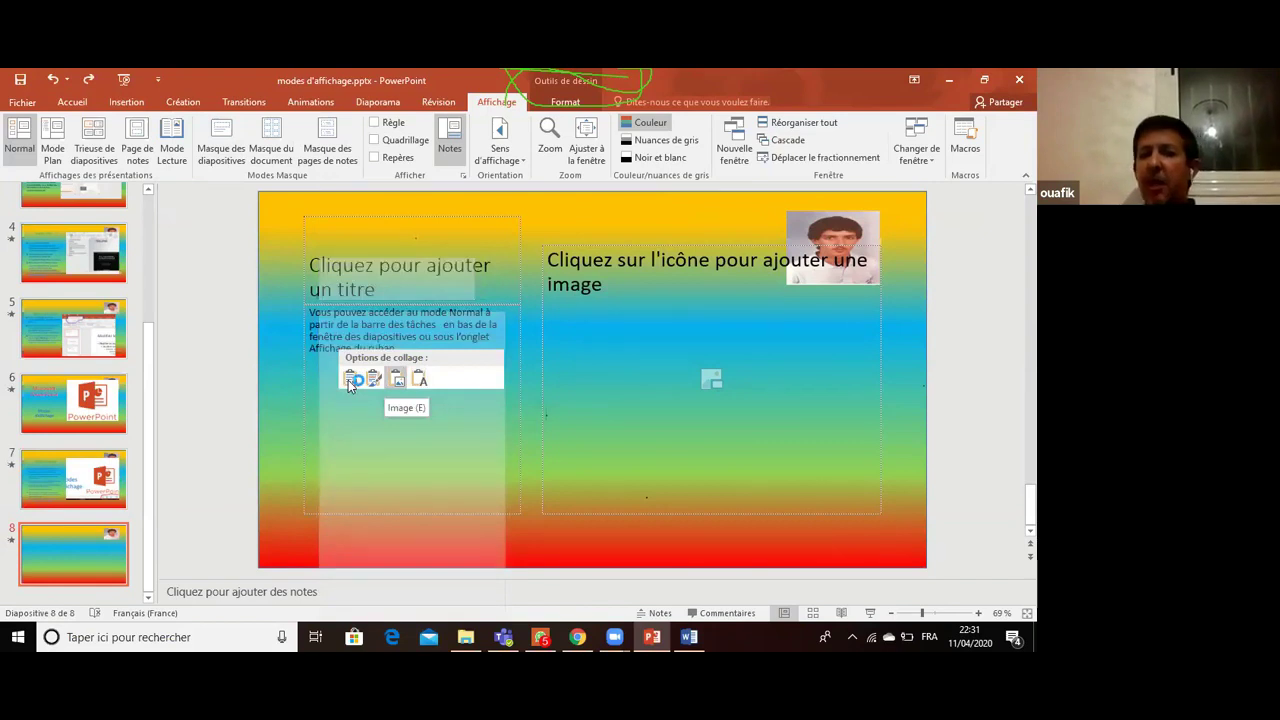
right_click(376, 389)
left_click(421, 381)
right_click(421, 383)
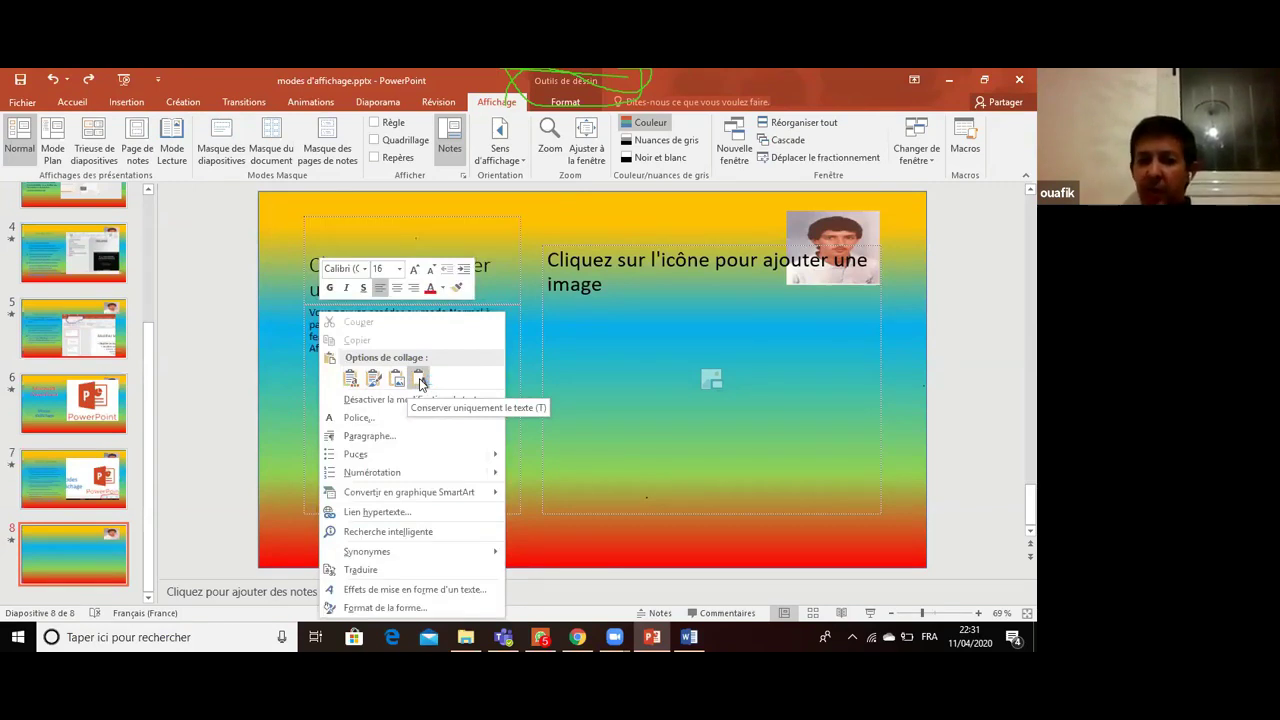
left_click(421, 381)
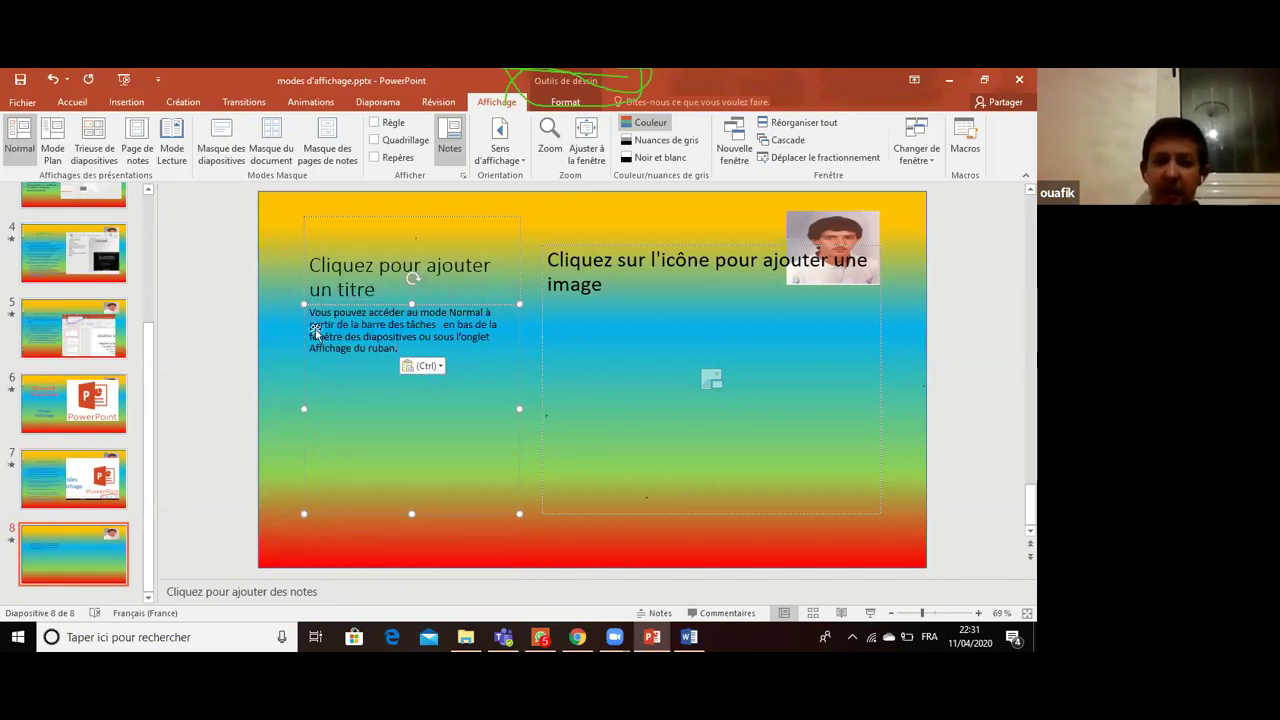
- Undo and re-paste the paragraph with destination-theme and source formatting, and with Ctrl+V
left_click(53, 80)
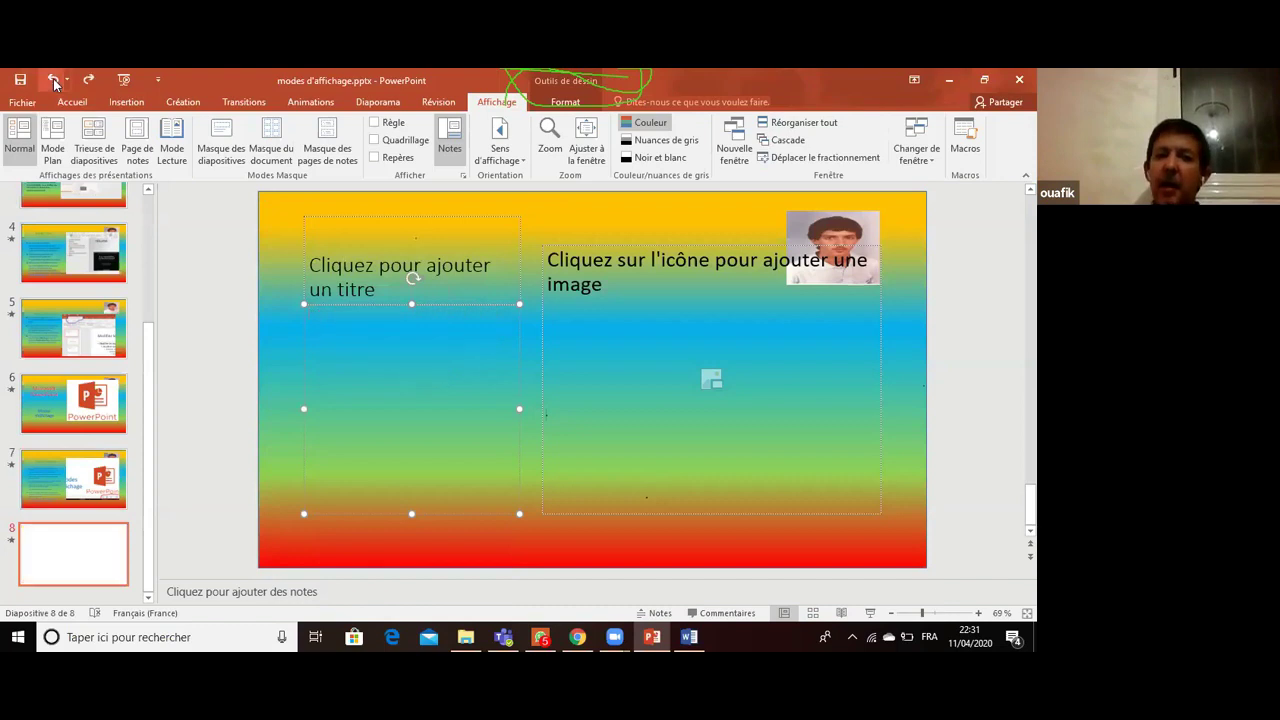
right_click(332, 318)
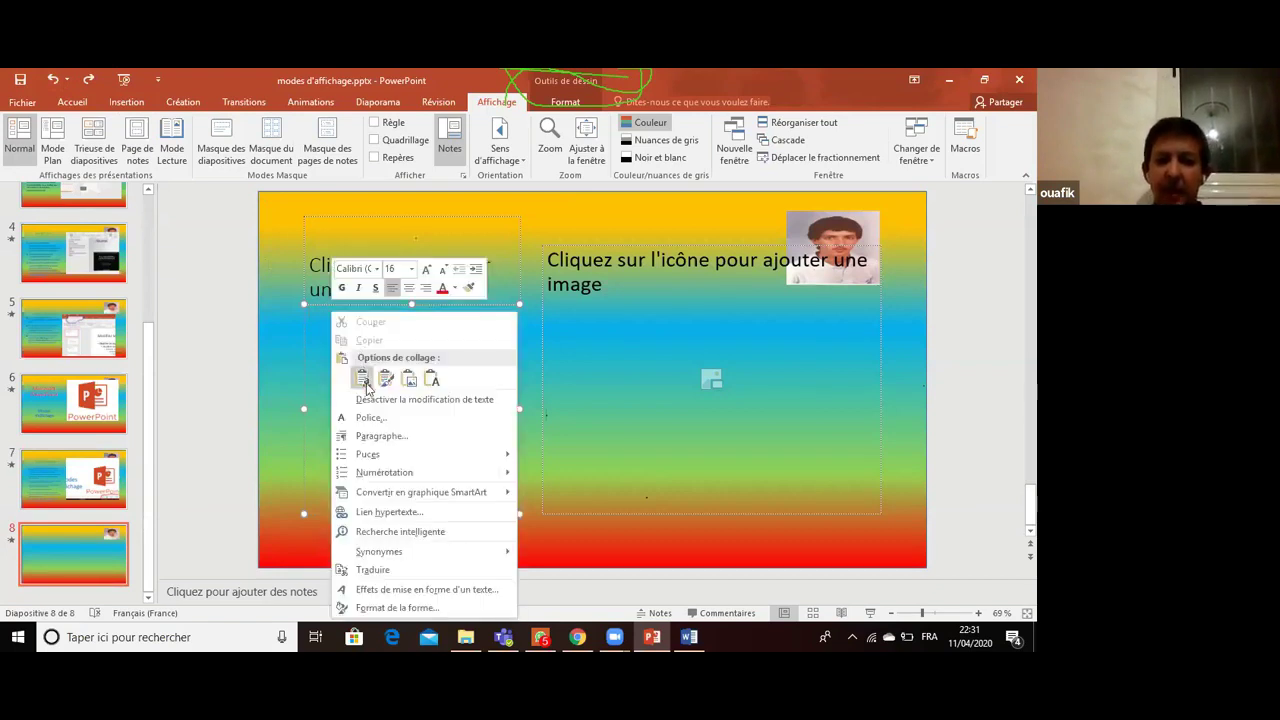
left_click(364, 384)
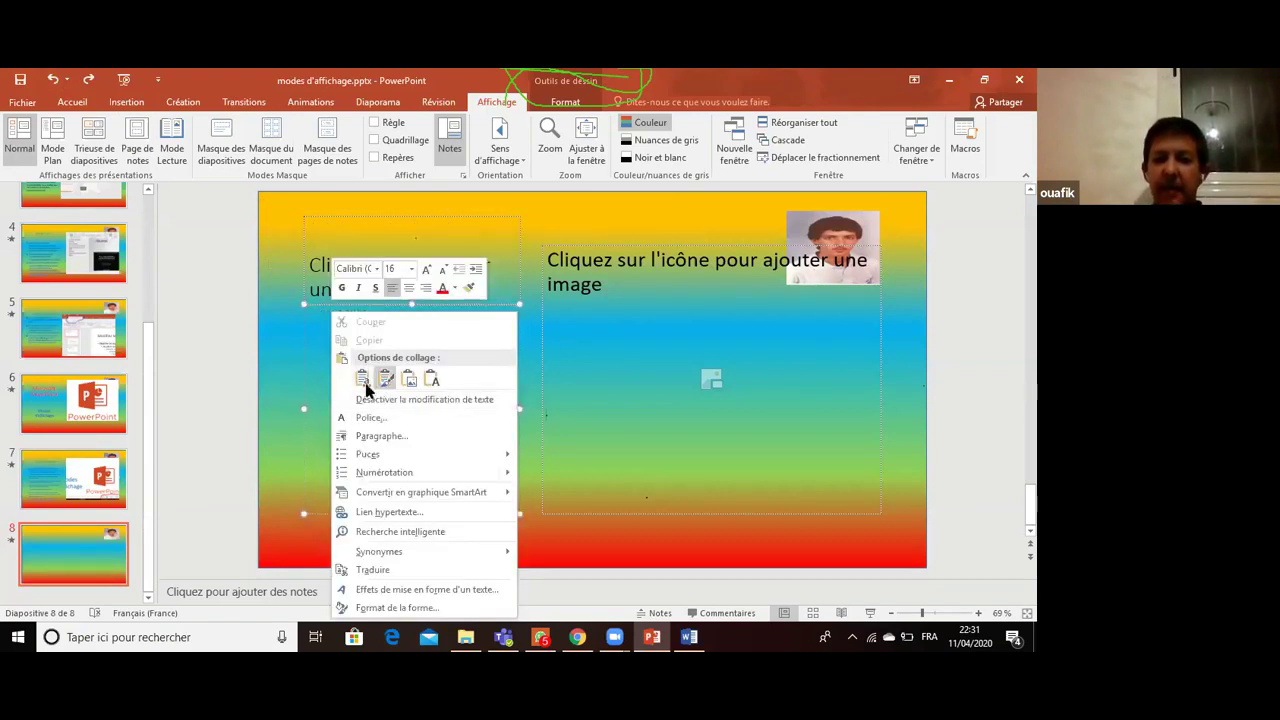
left_click(364, 384)
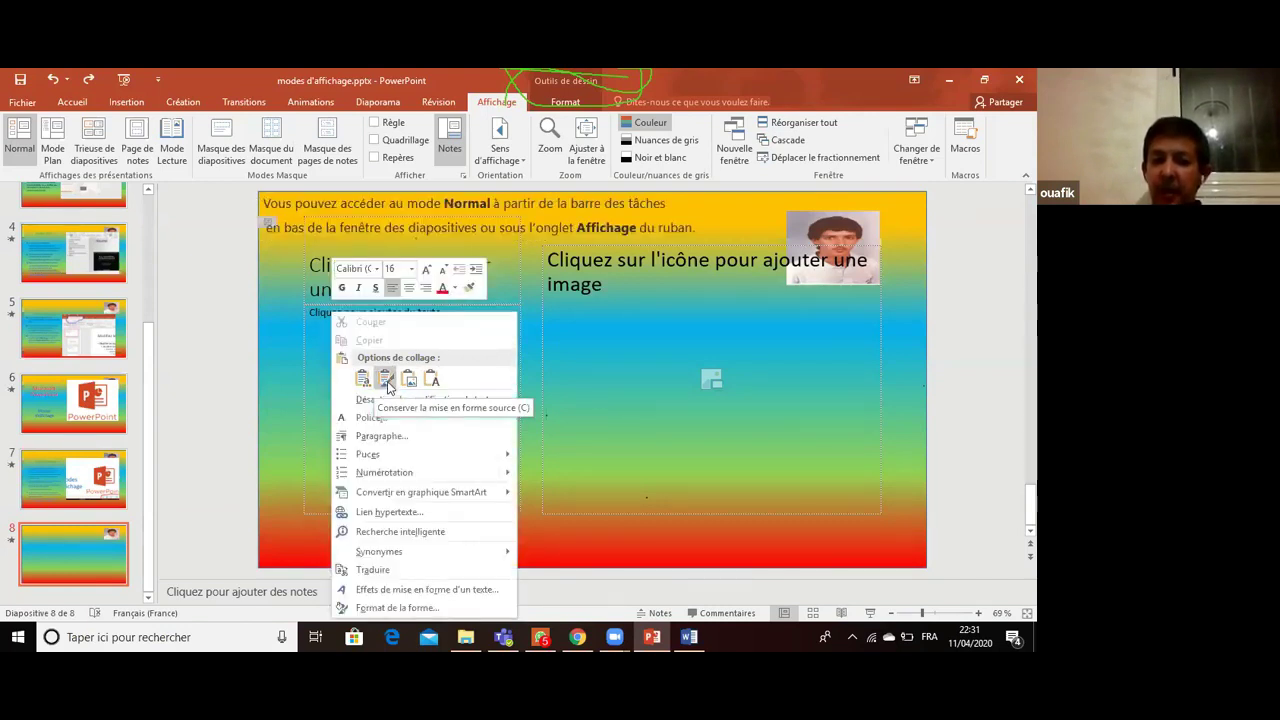
left_click(364, 384)
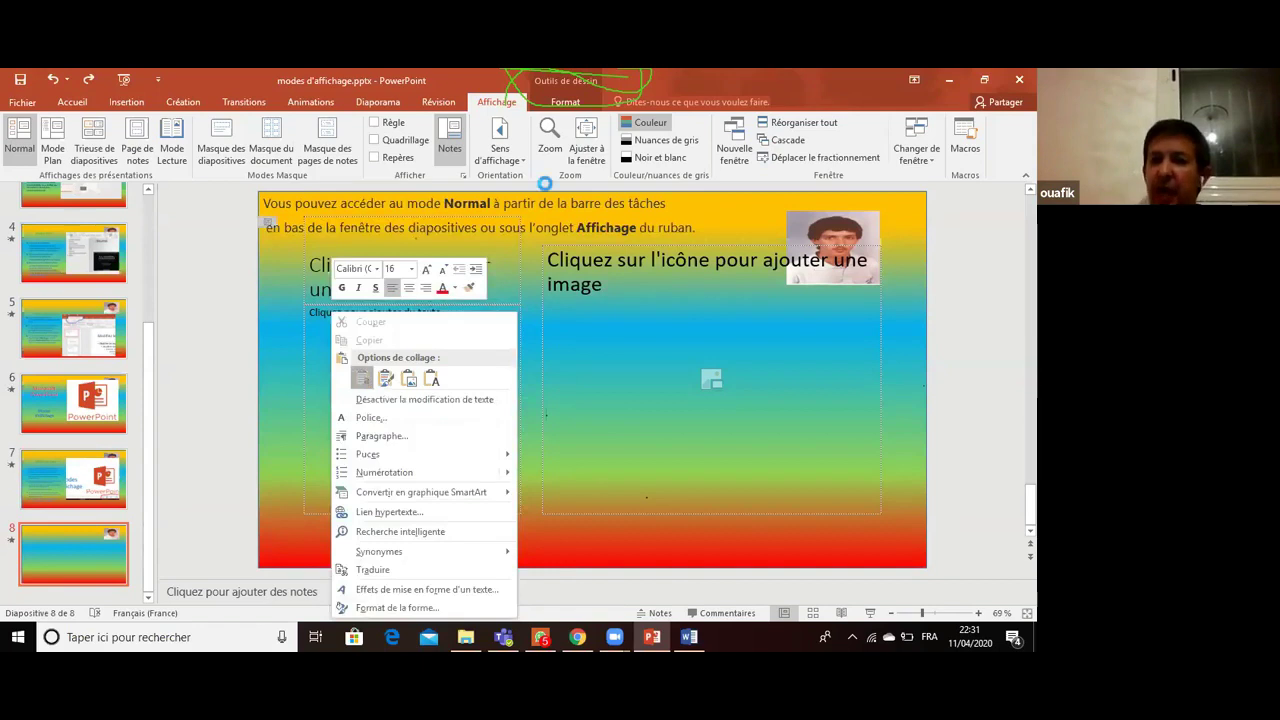
key("ctrl+v")
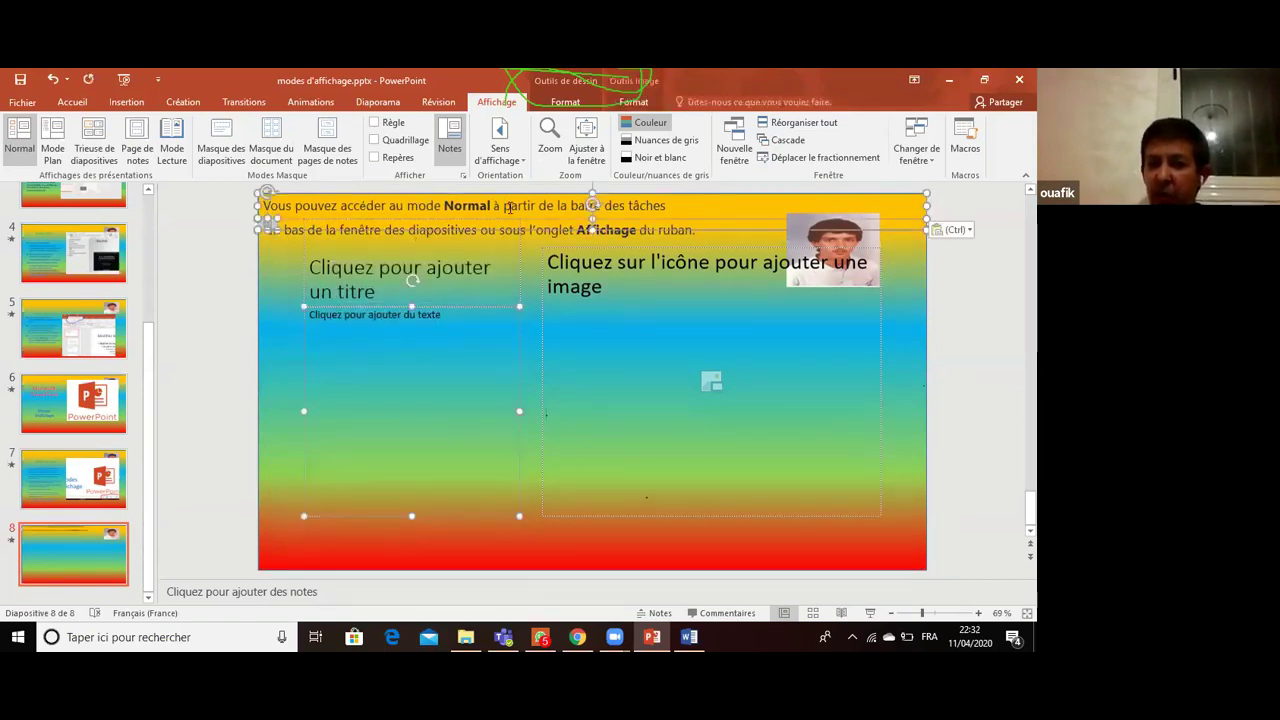
left_click(339, 321)
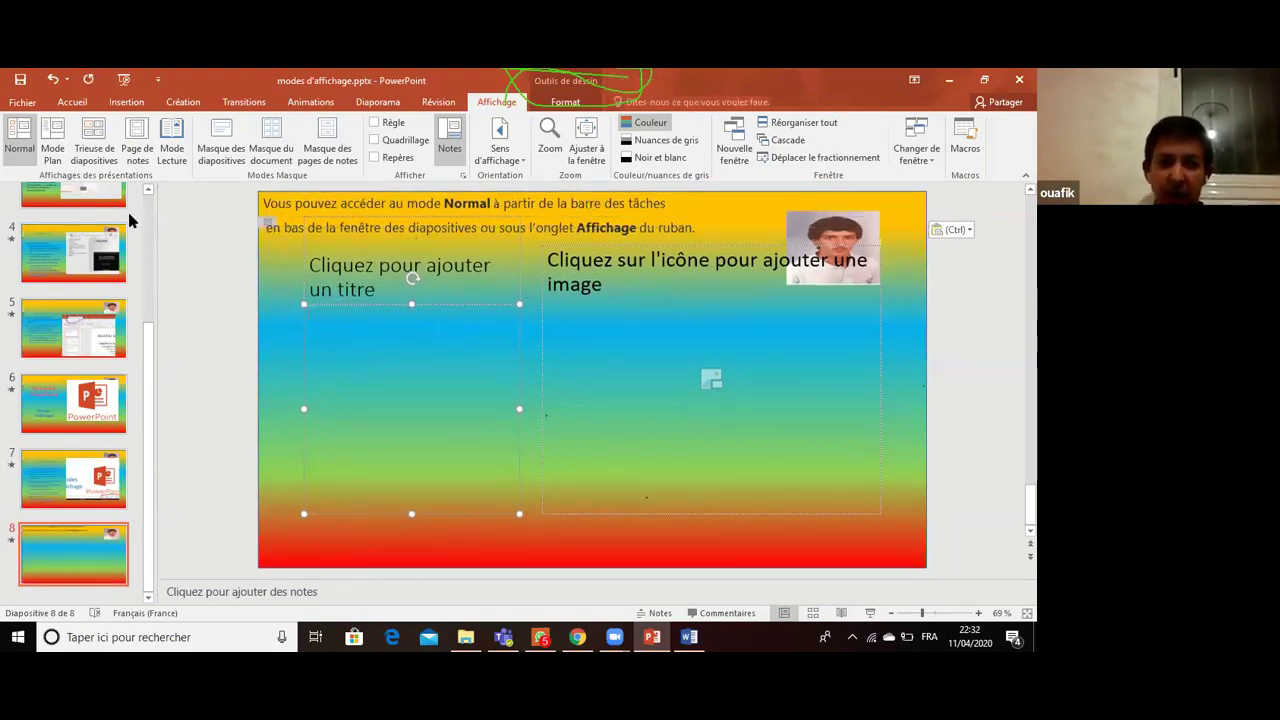
- Undo again and paste the paragraph twice as plain text using Keep Text Only
left_click(52, 84)
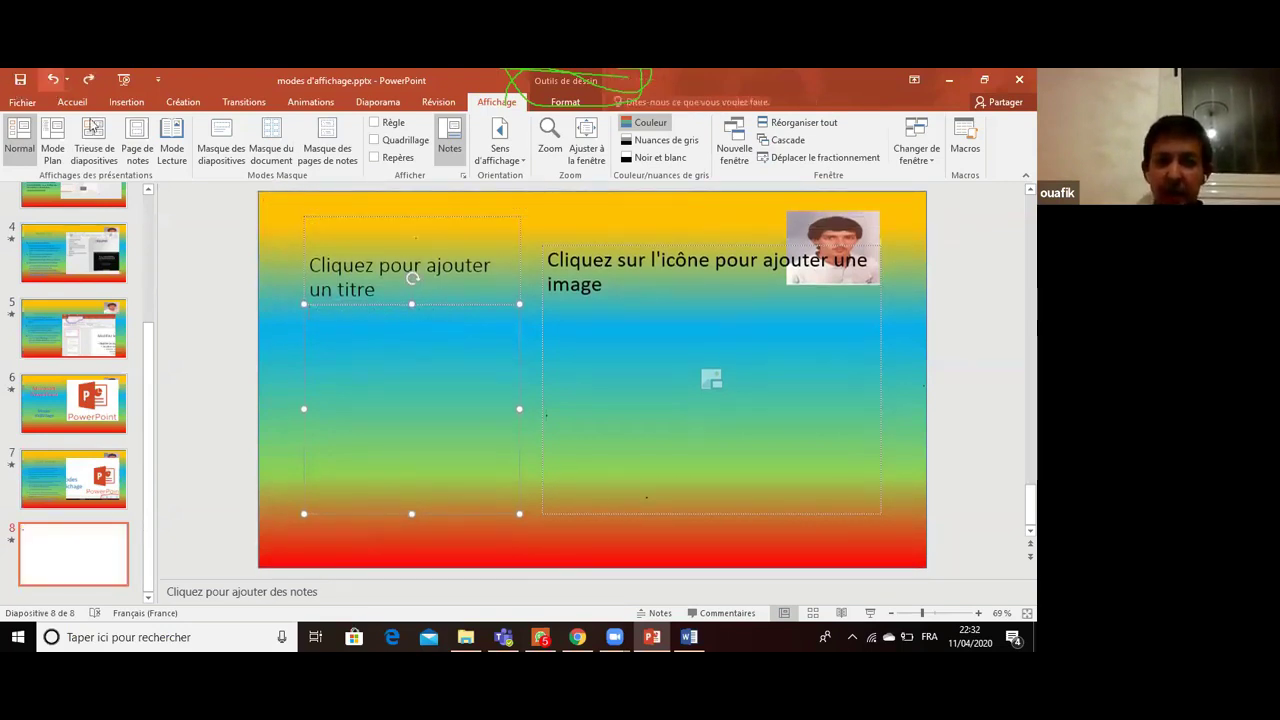
right_click(329, 320)
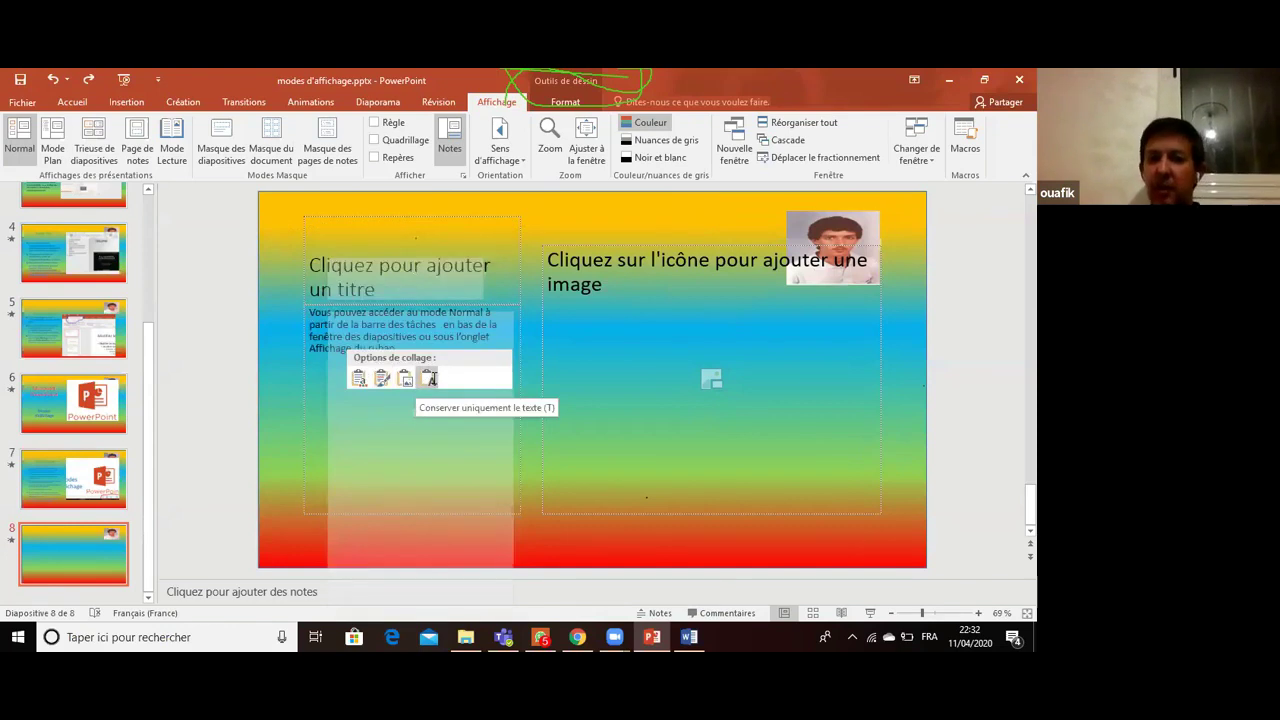
left_click(430, 378)
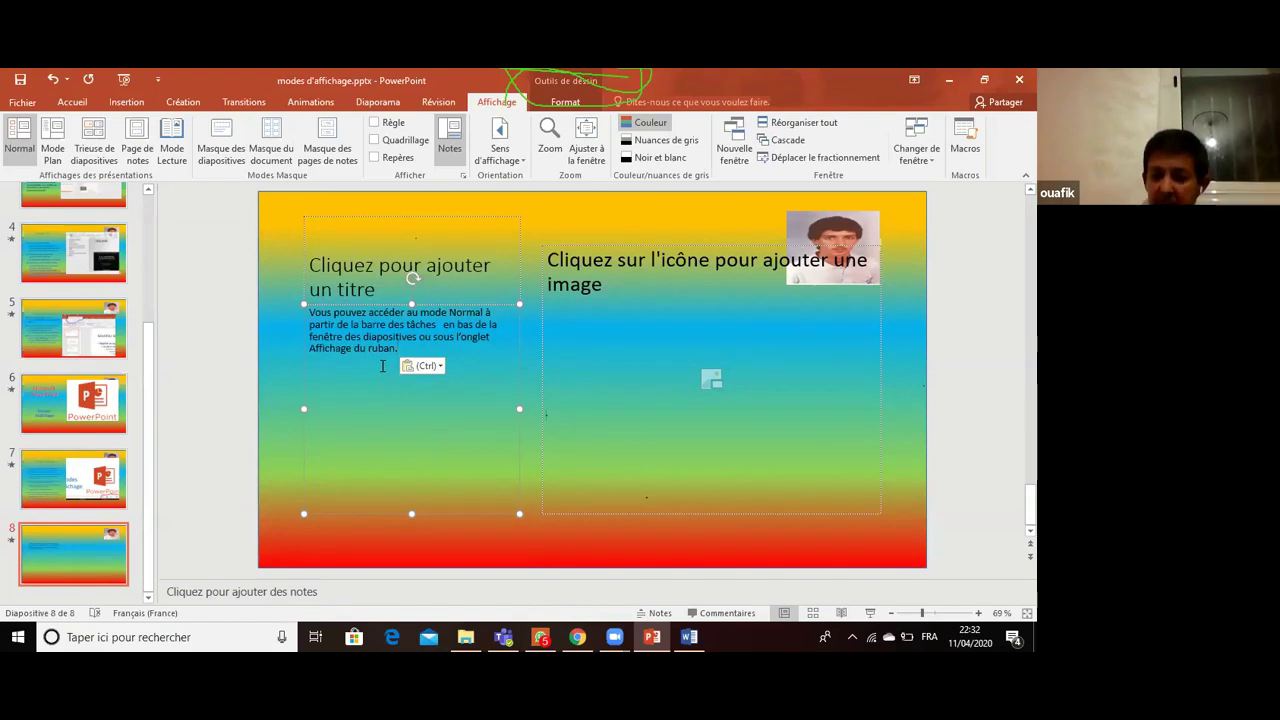
type(",")
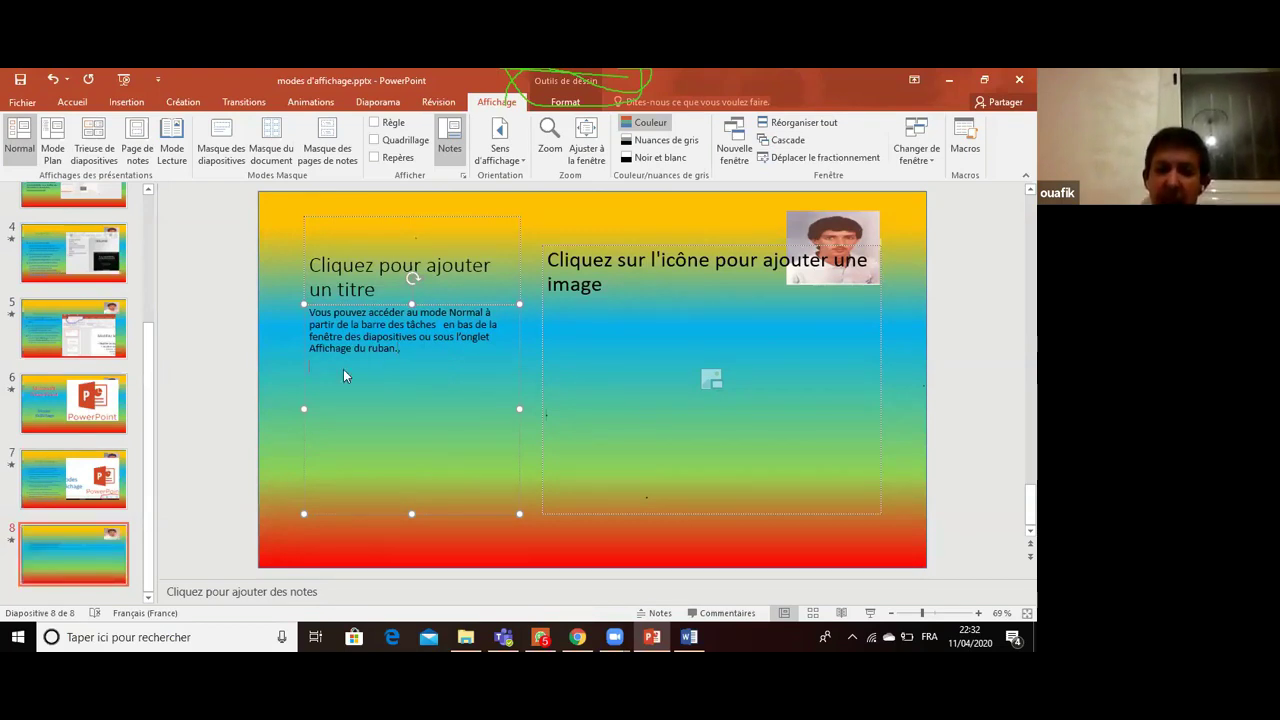
right_click(344, 369)
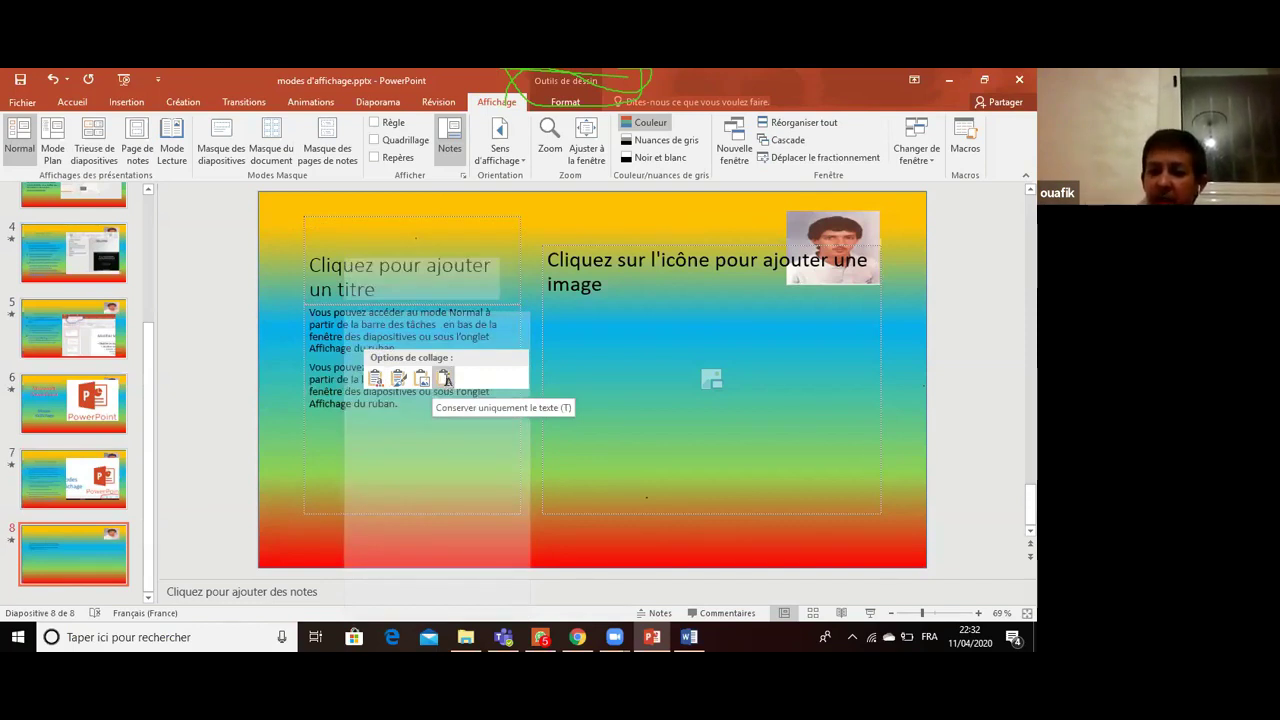
key("Return")
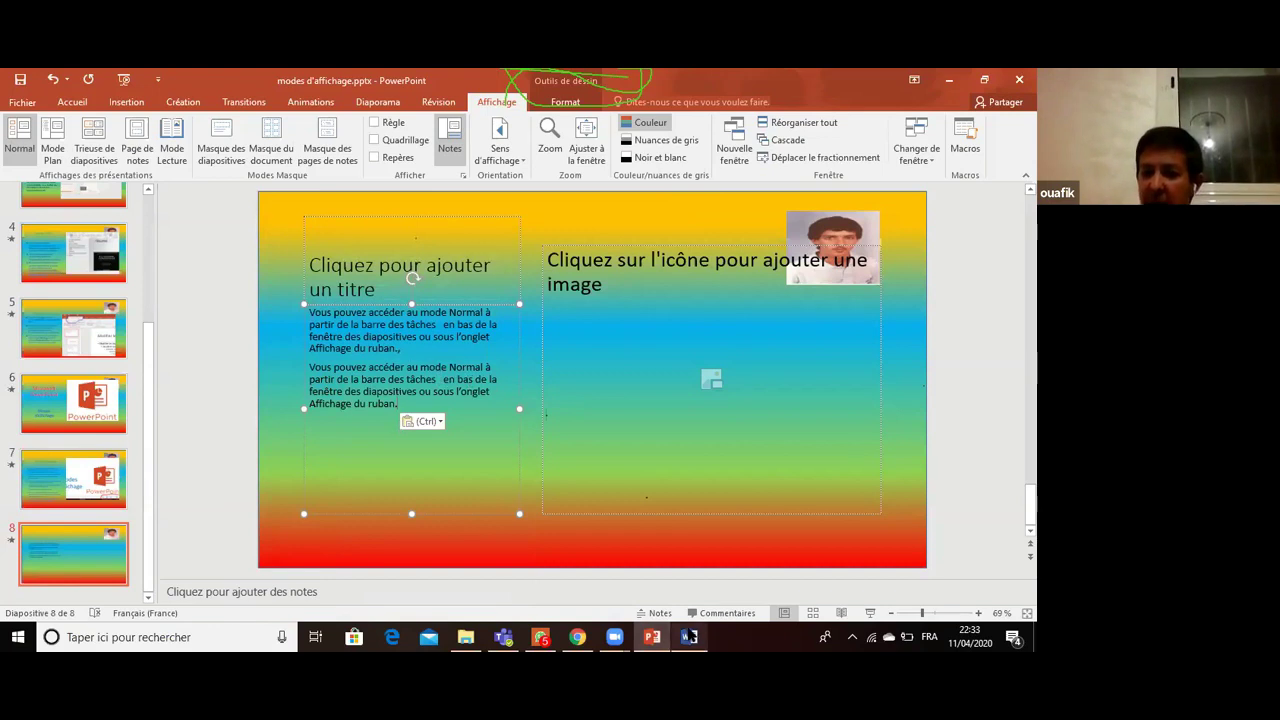
left_click(691, 636)
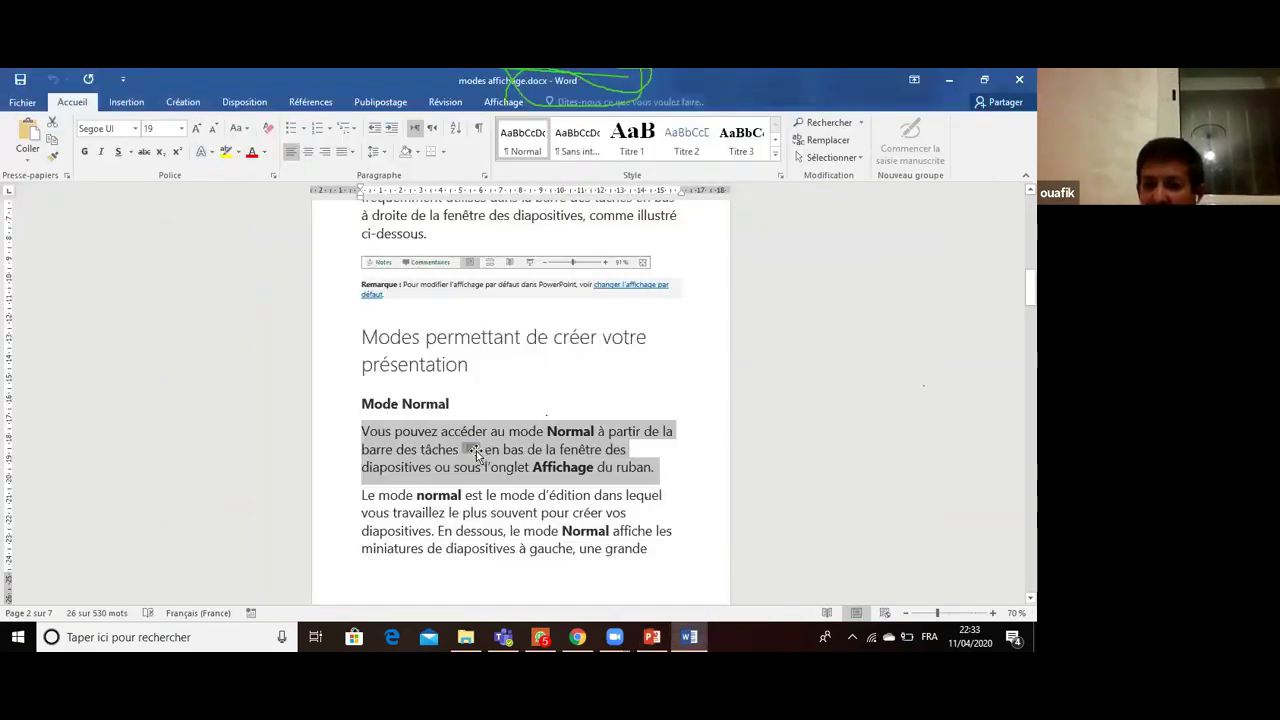
- Drag the inline icon lower in Word's Mode Normal paragraph, then bring PowerPoint back in front
left_click(472, 451)
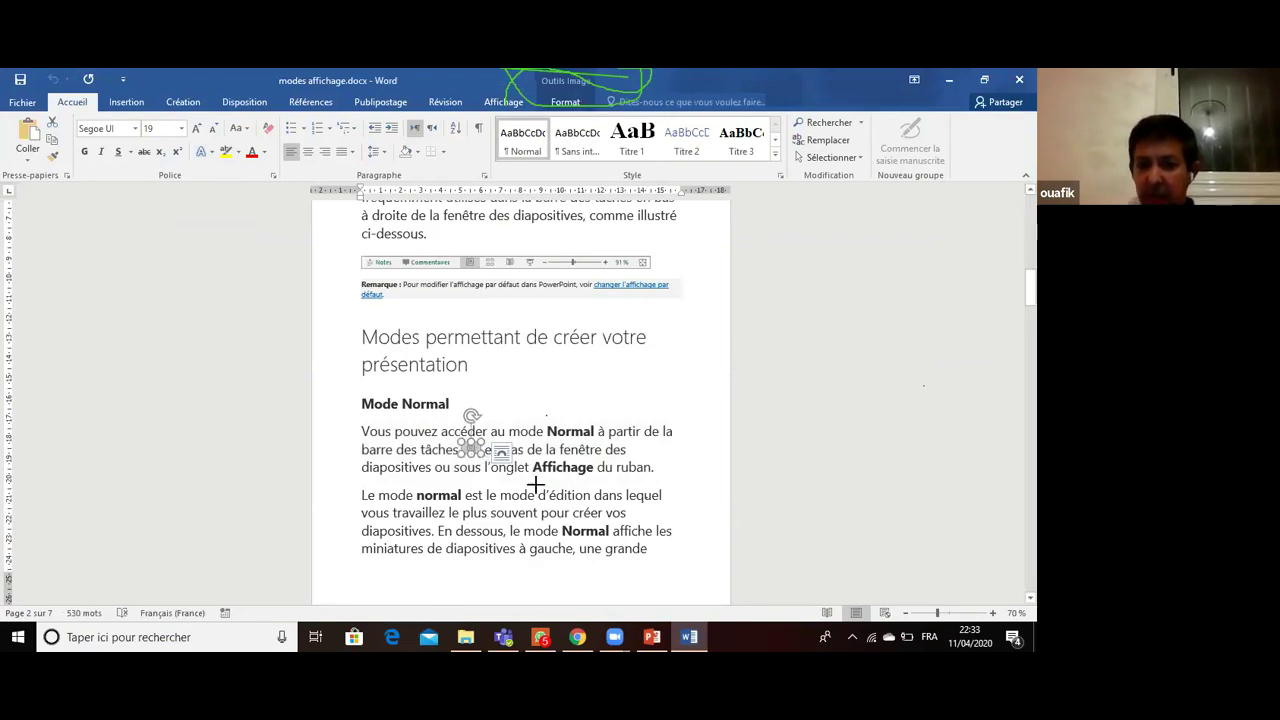
left_click_drag(483, 465, 510, 479)
left_click(652, 637)
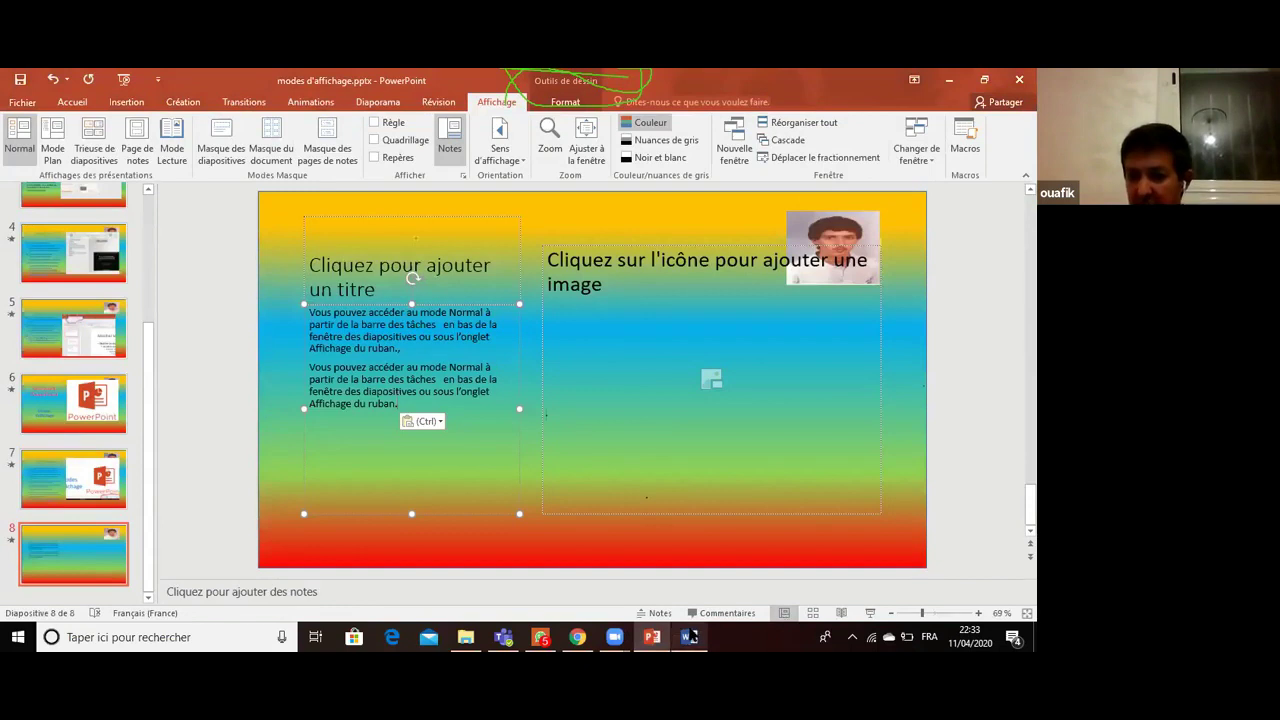
mouse_move(689, 637)
left_click(689, 637)
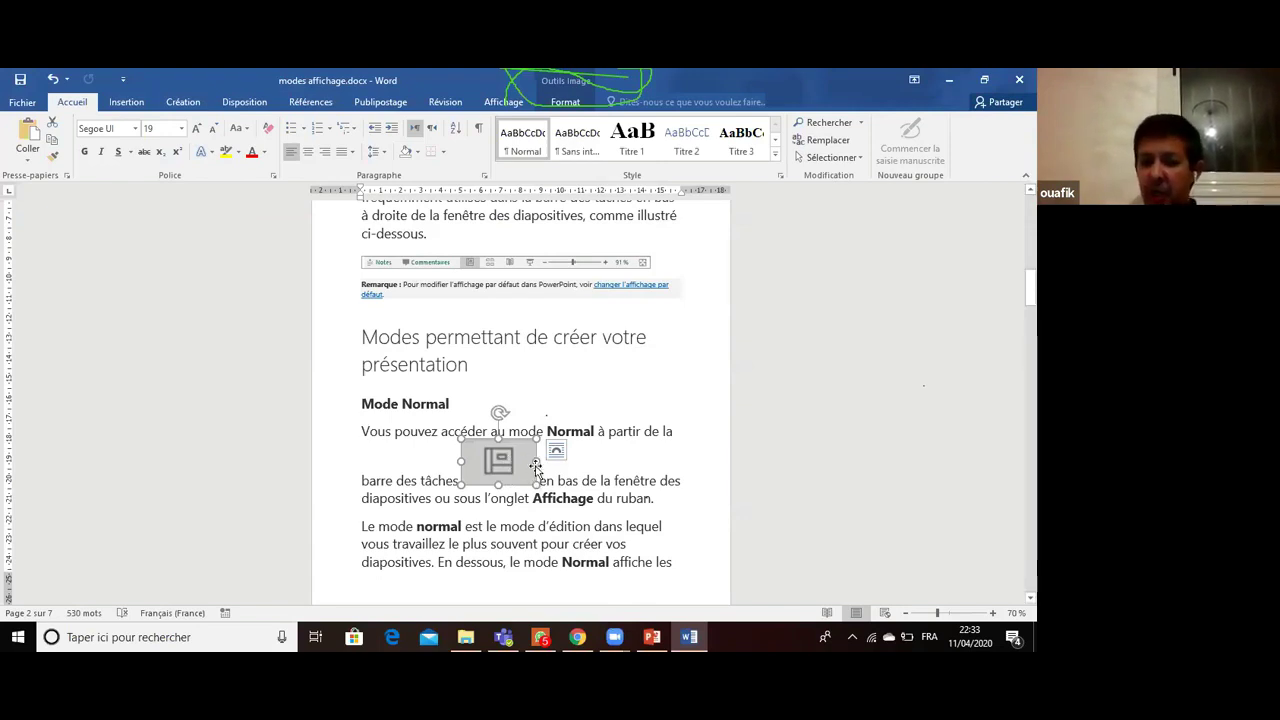
left_click(653, 636)
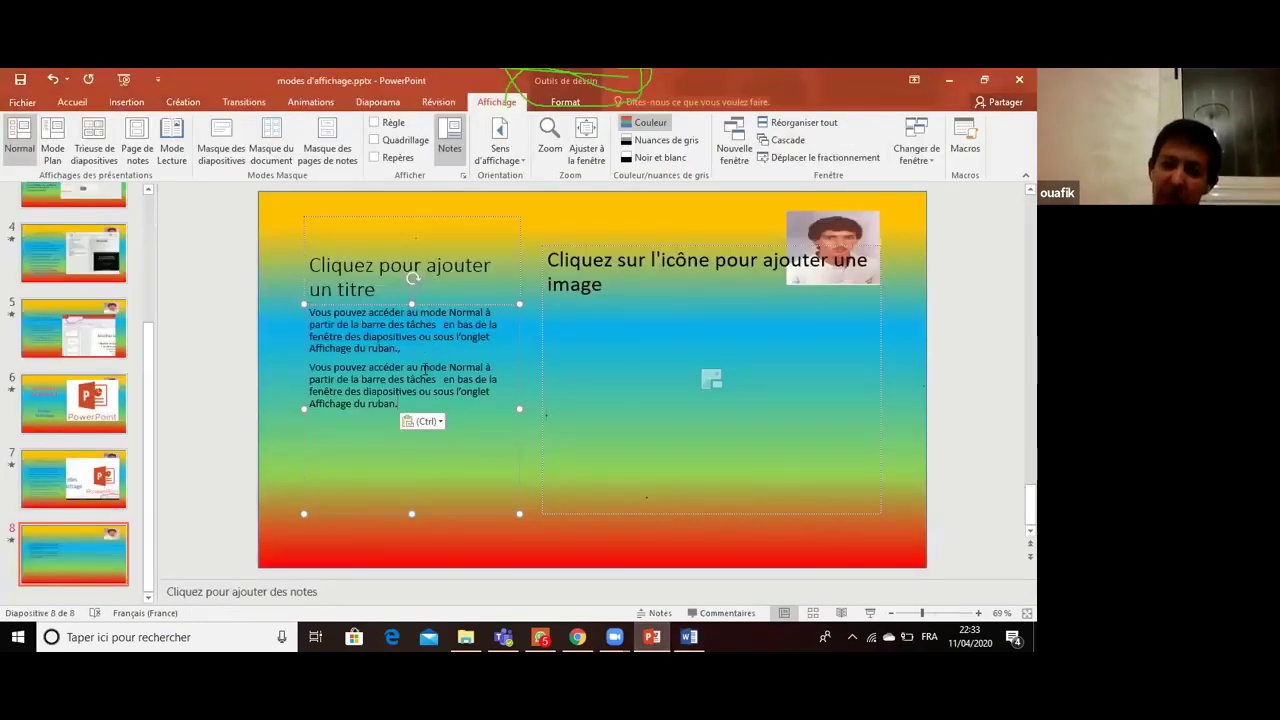
right_click(424, 369)
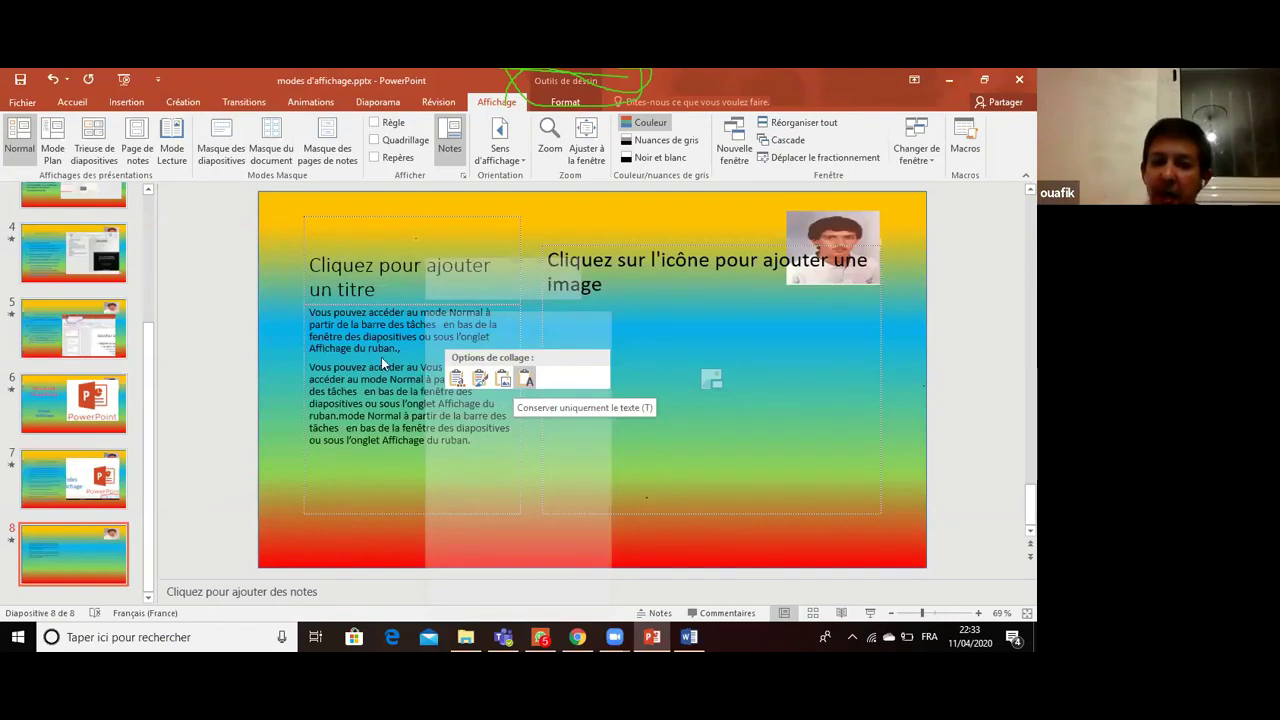
key("Escape")
key("Escape")
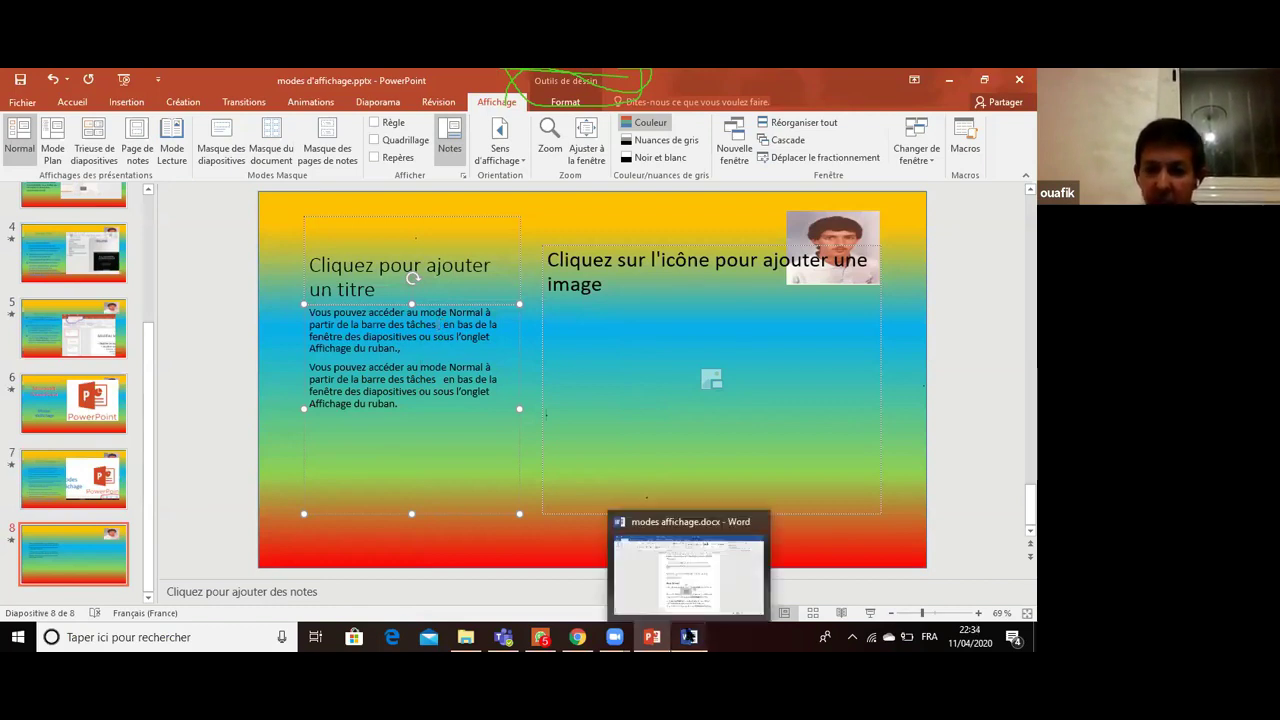
- Move Word's icon back inline after 'tâches' and delete the slide's extra space after 'tâches'
left_click(689, 637)
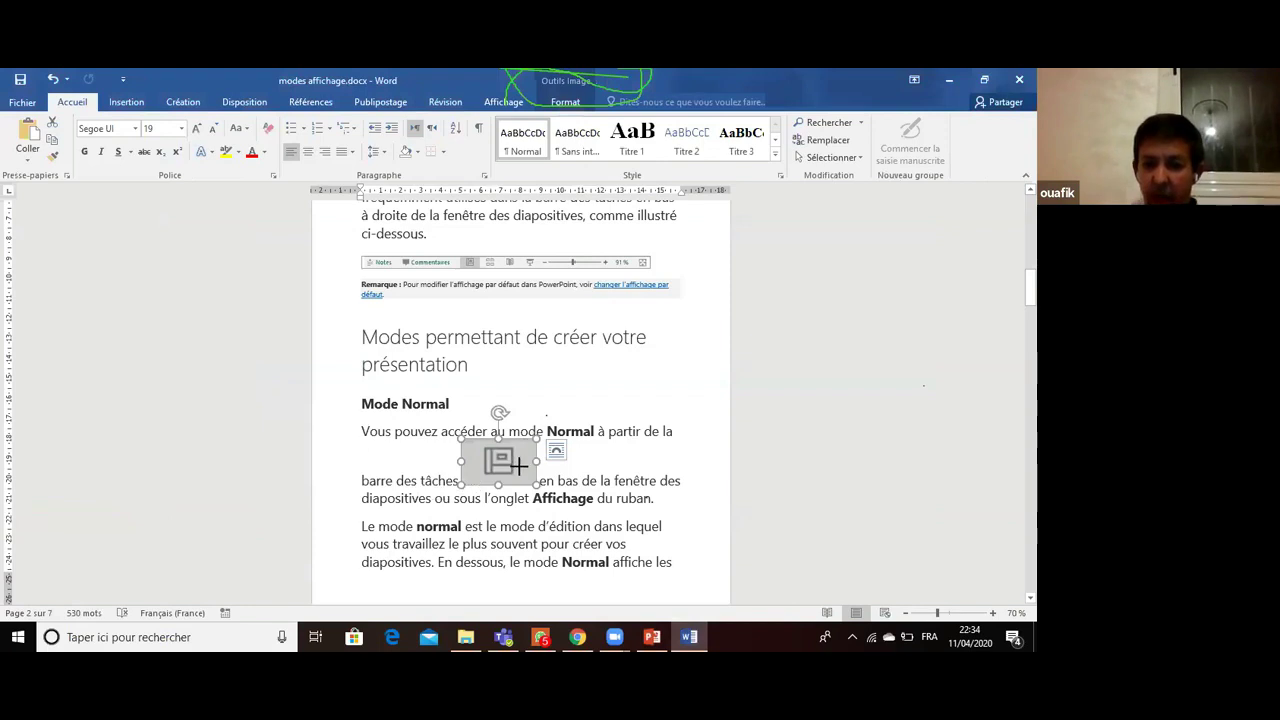
left_click_drag(506, 484, 490, 468)
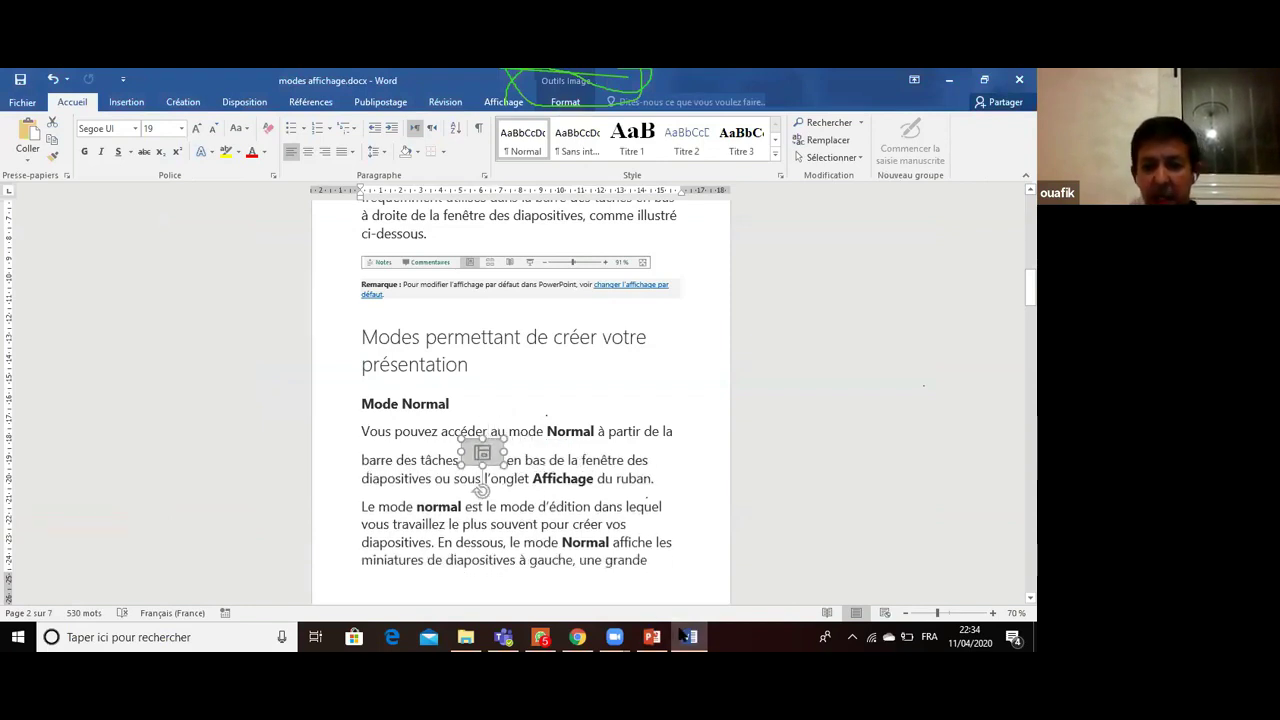
left_click(655, 637)
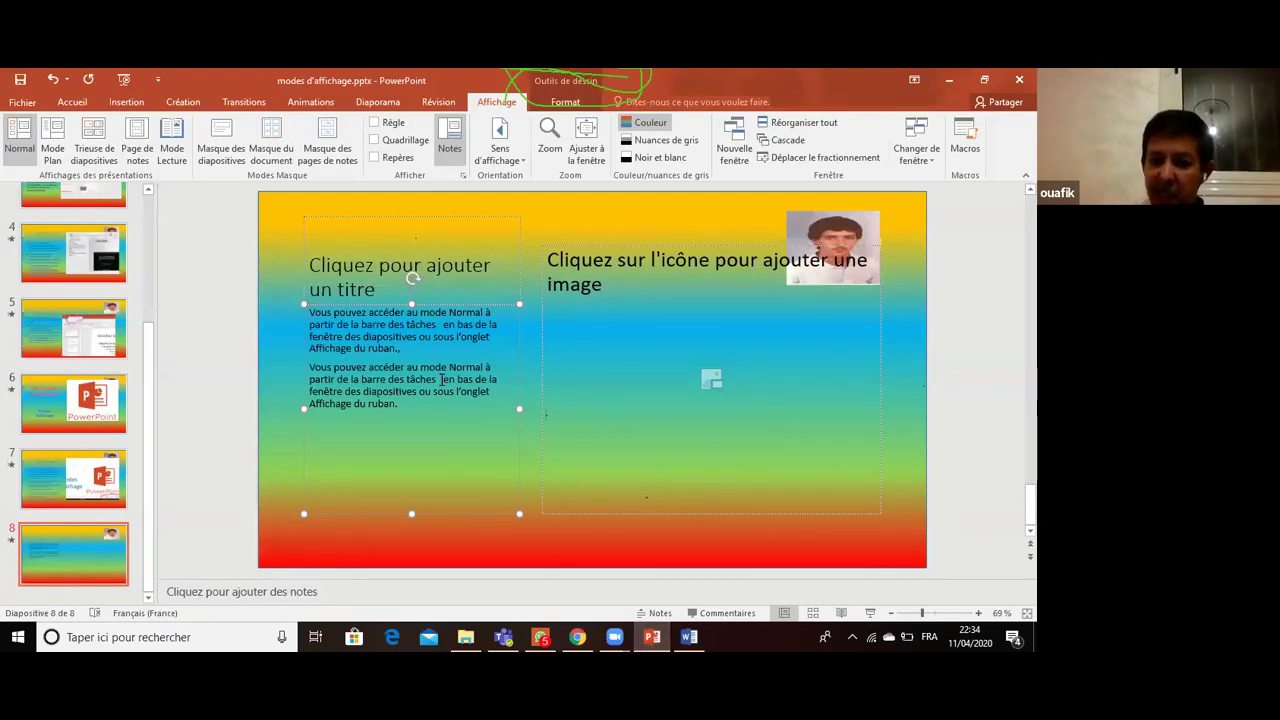
key("BackSpace")
key("BackSpace")
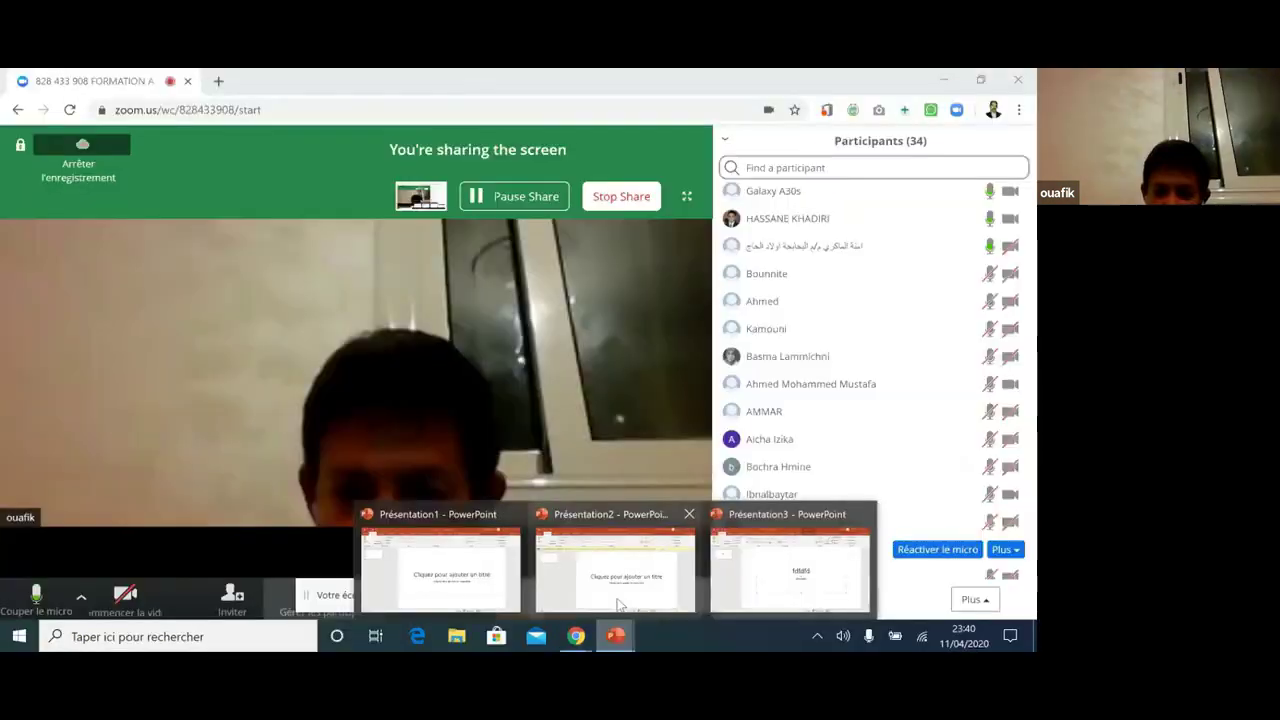
- Bring the Présentation3 window, showing 'fdfdfd' over 'uhuyuyu', to the front
left_click(790, 570)
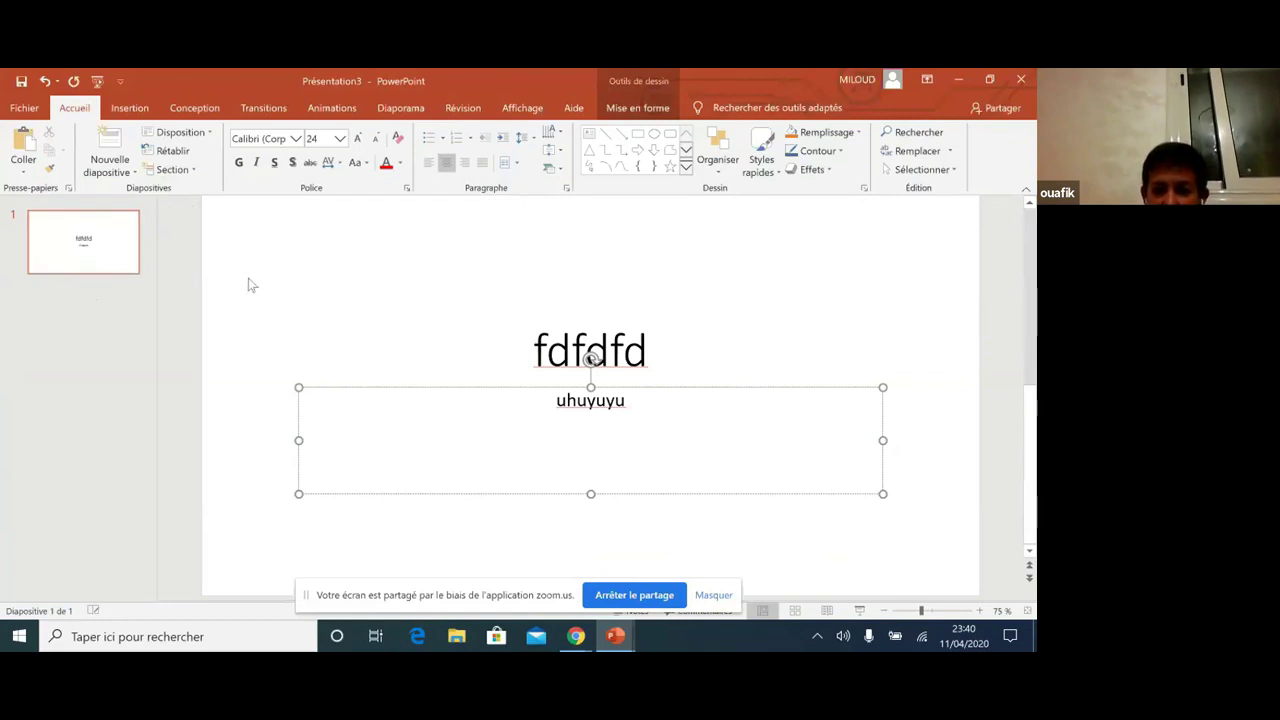
- Create Présentation4 via Nouvelle présentation on the Fichier backstage's Accueil page
left_click(18, 108)
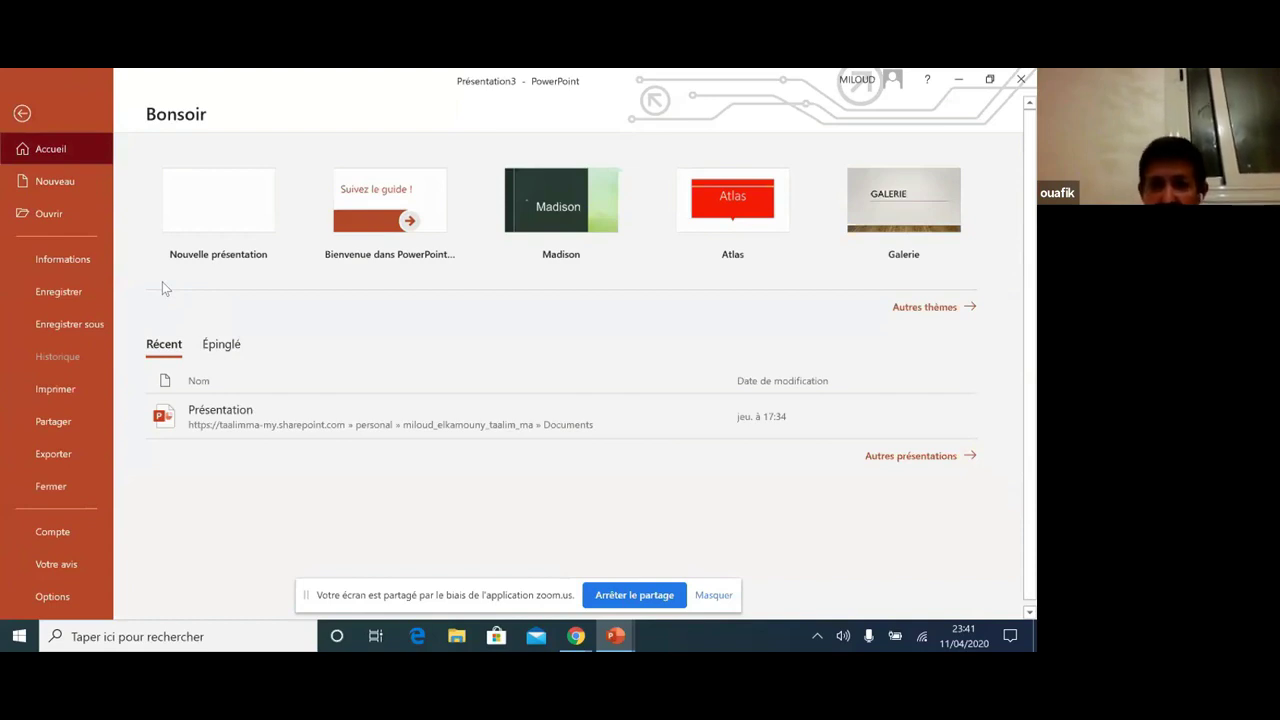
left_click(255, 231)
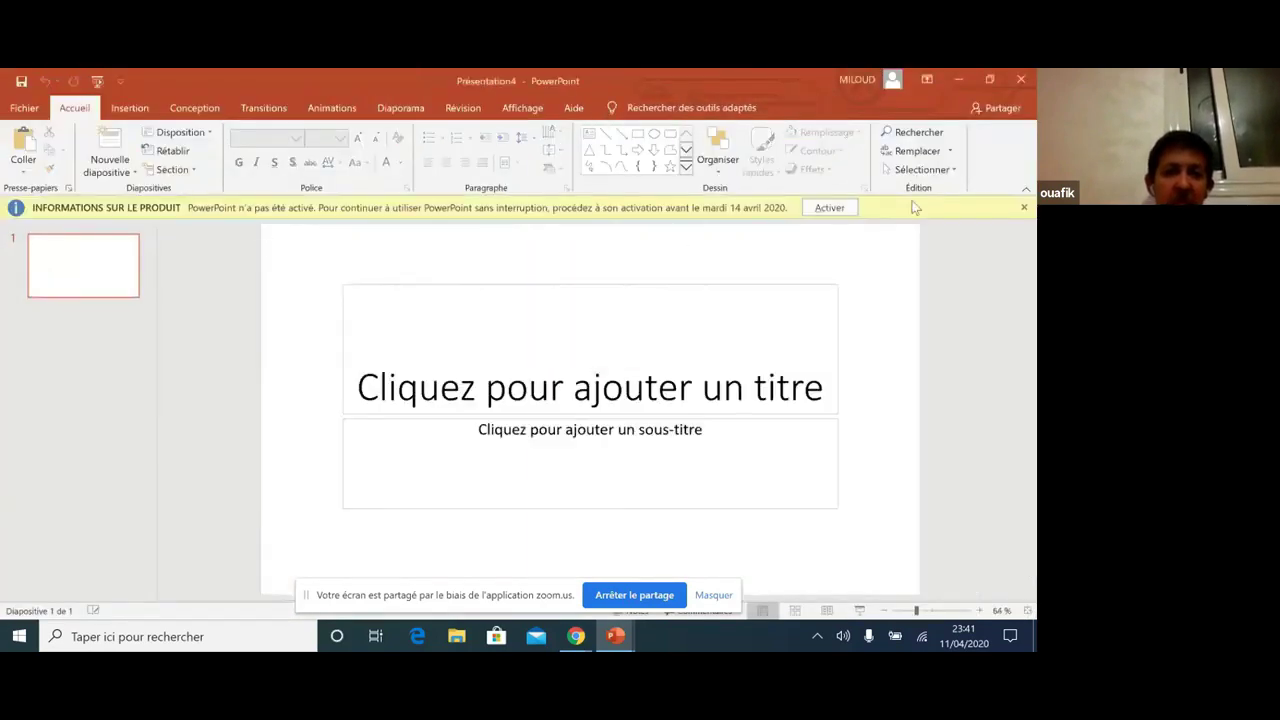
- Dismiss the product activation notice and open PowerPoint Options from the Fichier backstage
left_click(1024, 208)
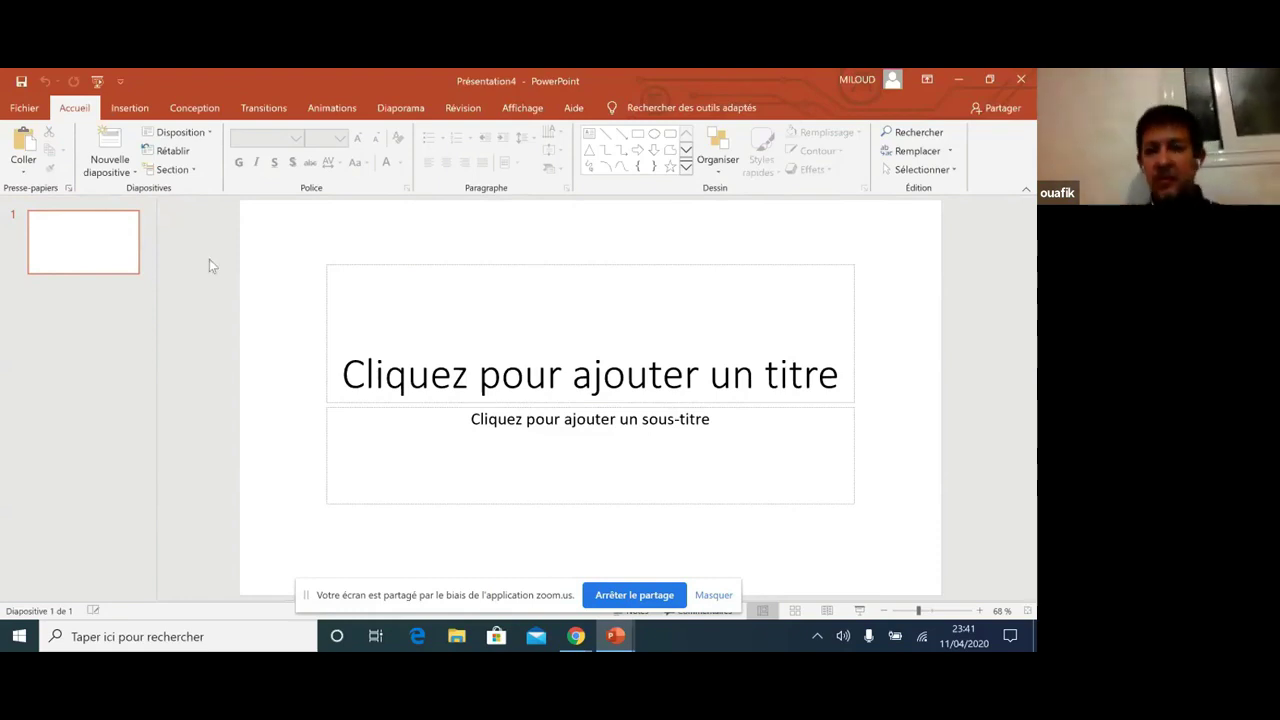
left_click(20, 108)
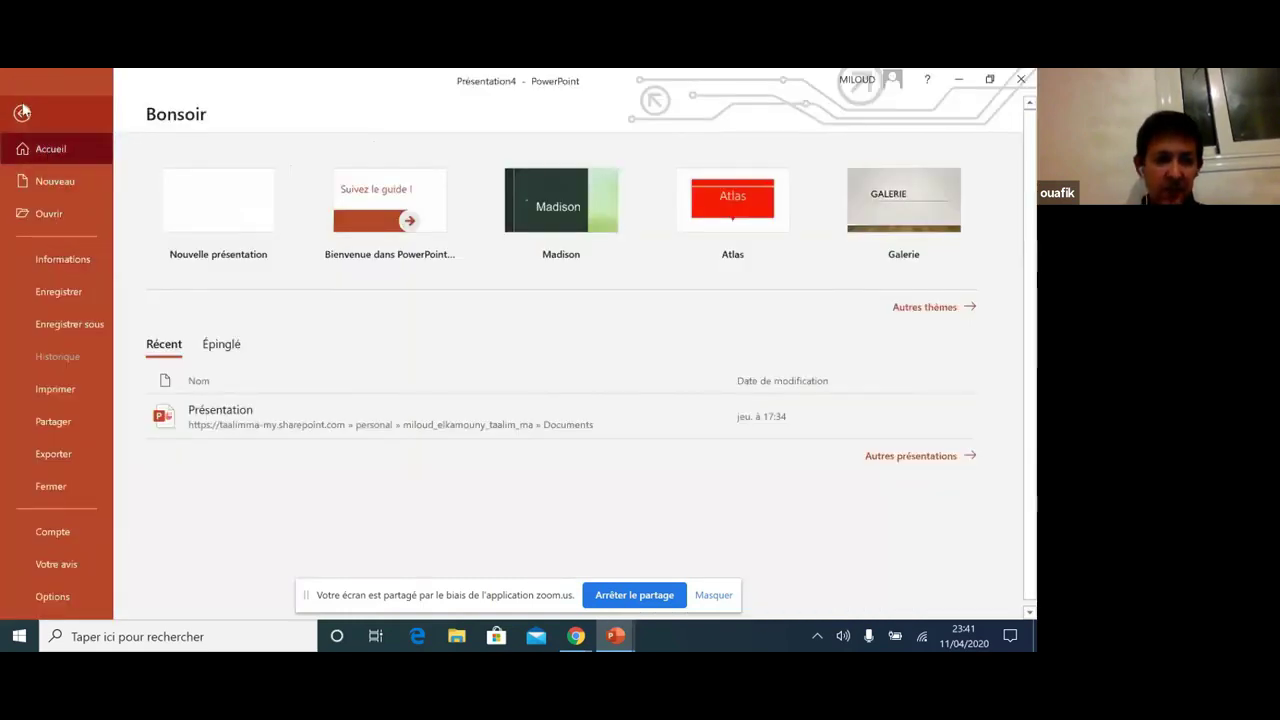
left_click(20, 113)
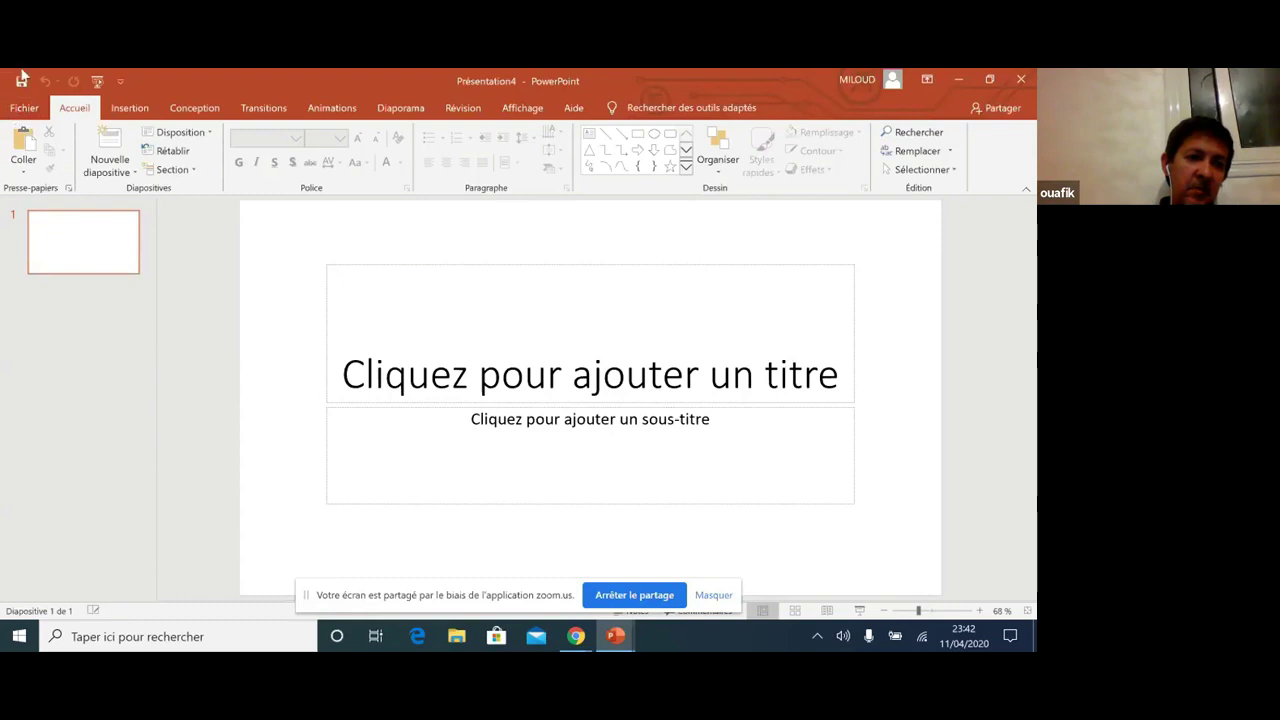
left_click(24, 110)
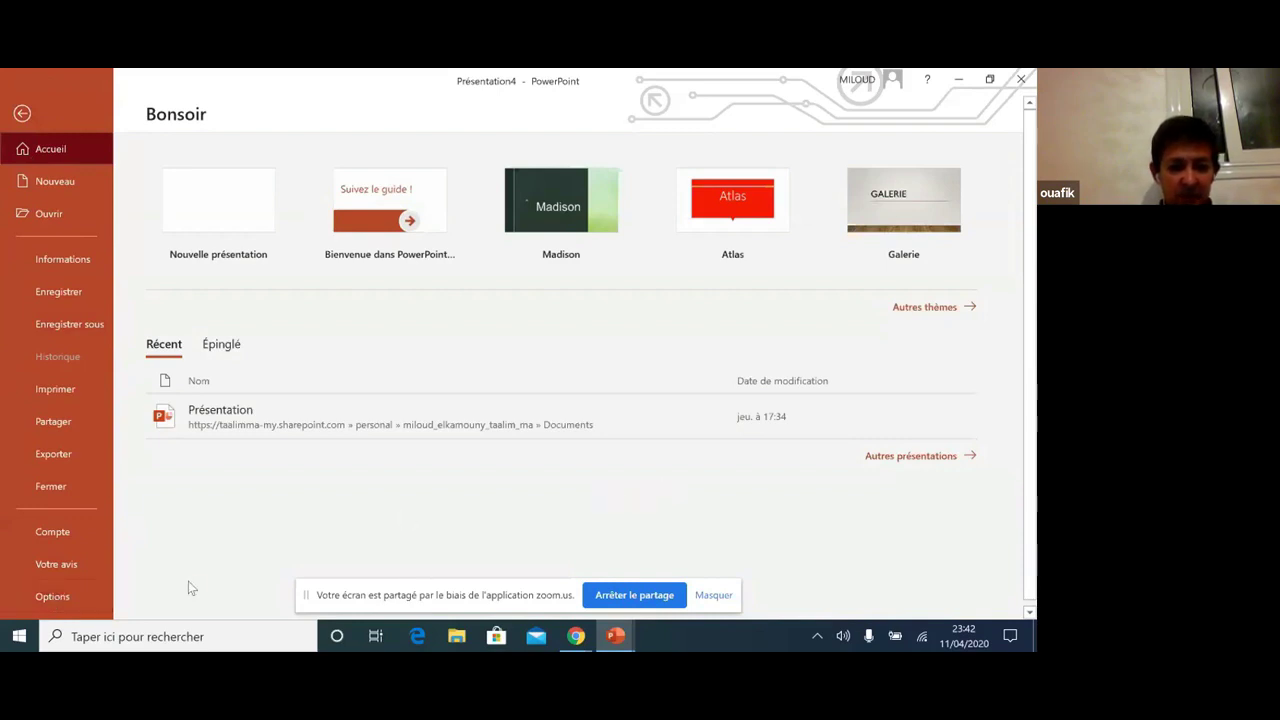
left_click(51, 598)
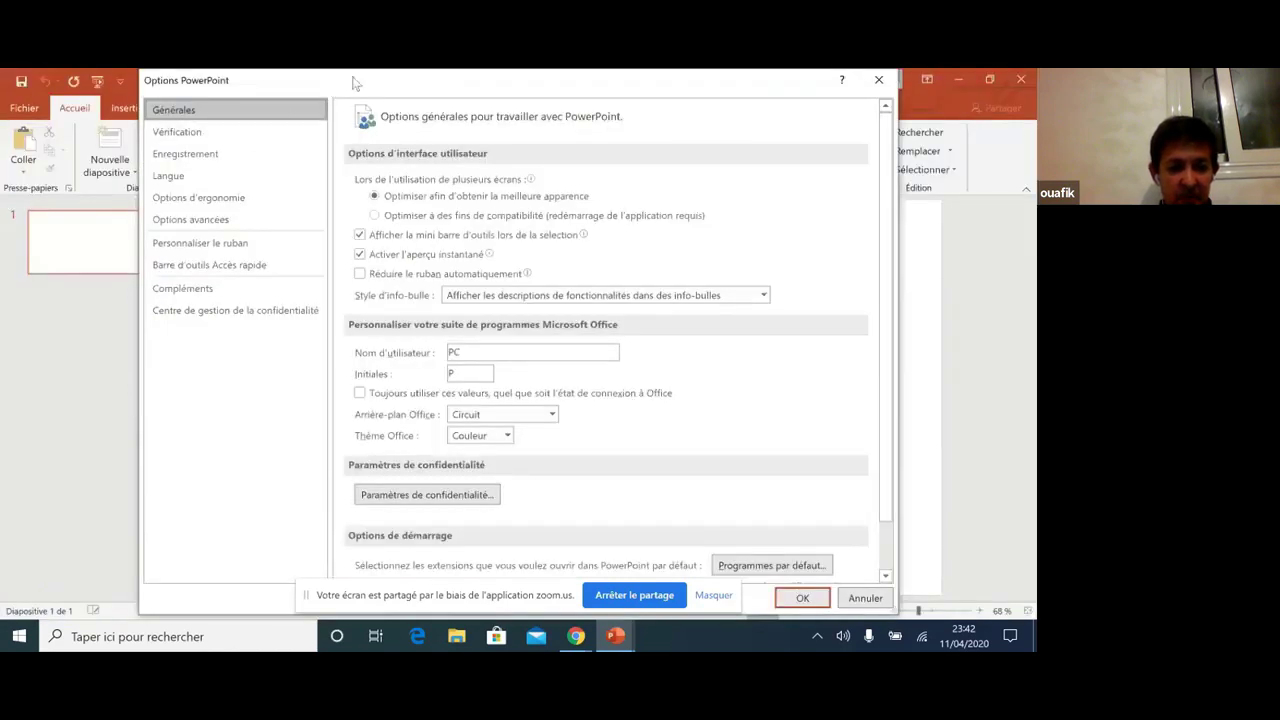
- Nudge the Options dialog lower and switch to the Enregistrement saving settings
left_click_drag(379, 75, 379, 83)
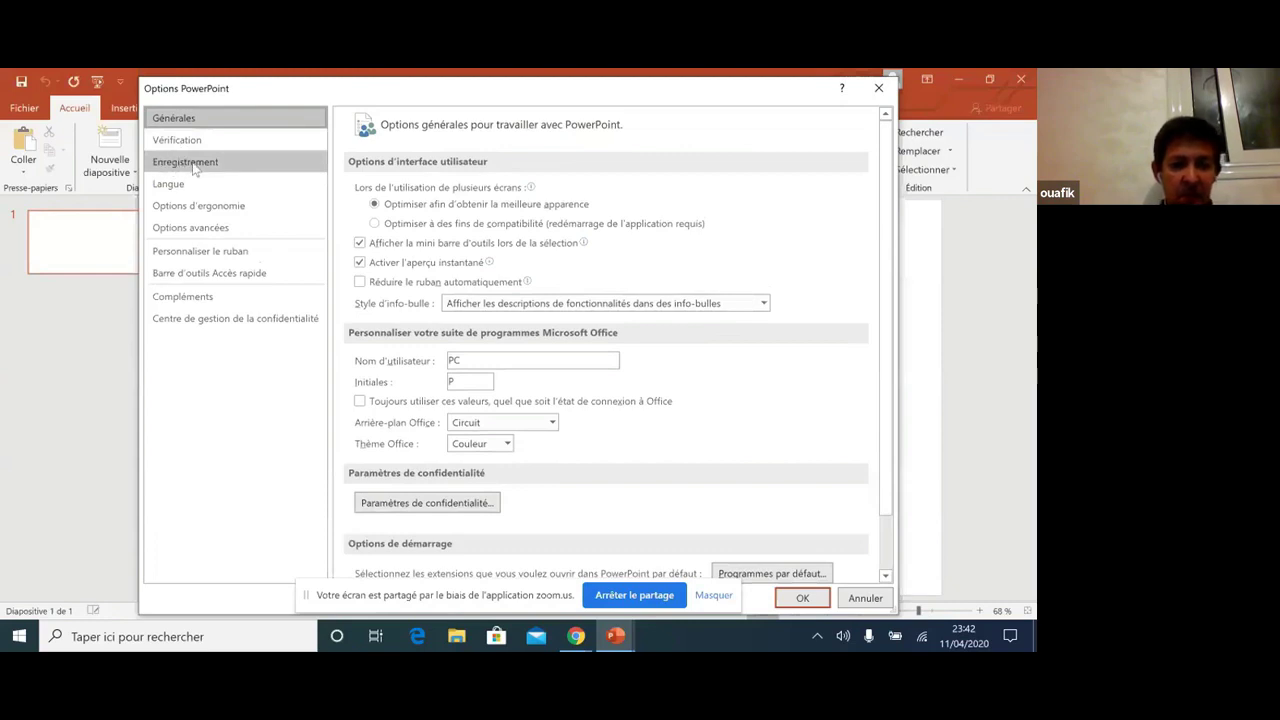
left_click(193, 166)
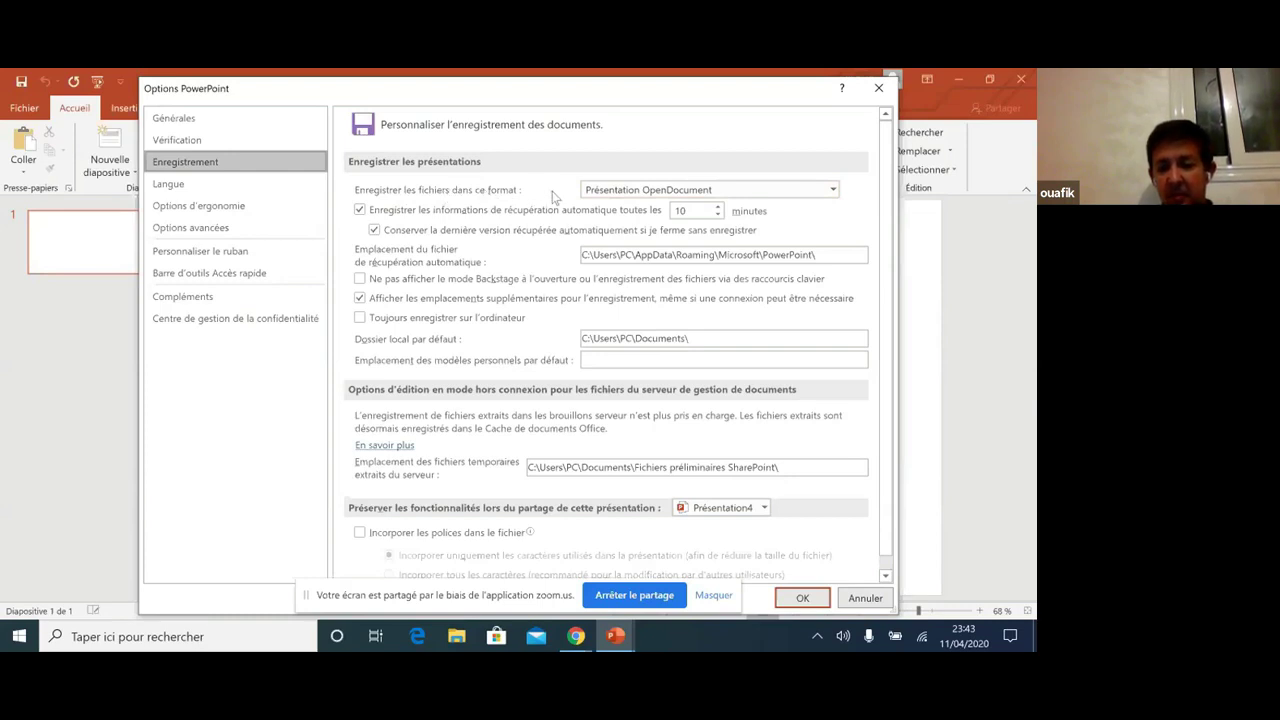
- Set the default save format to Présentation PowerPoint
left_click(608, 192)
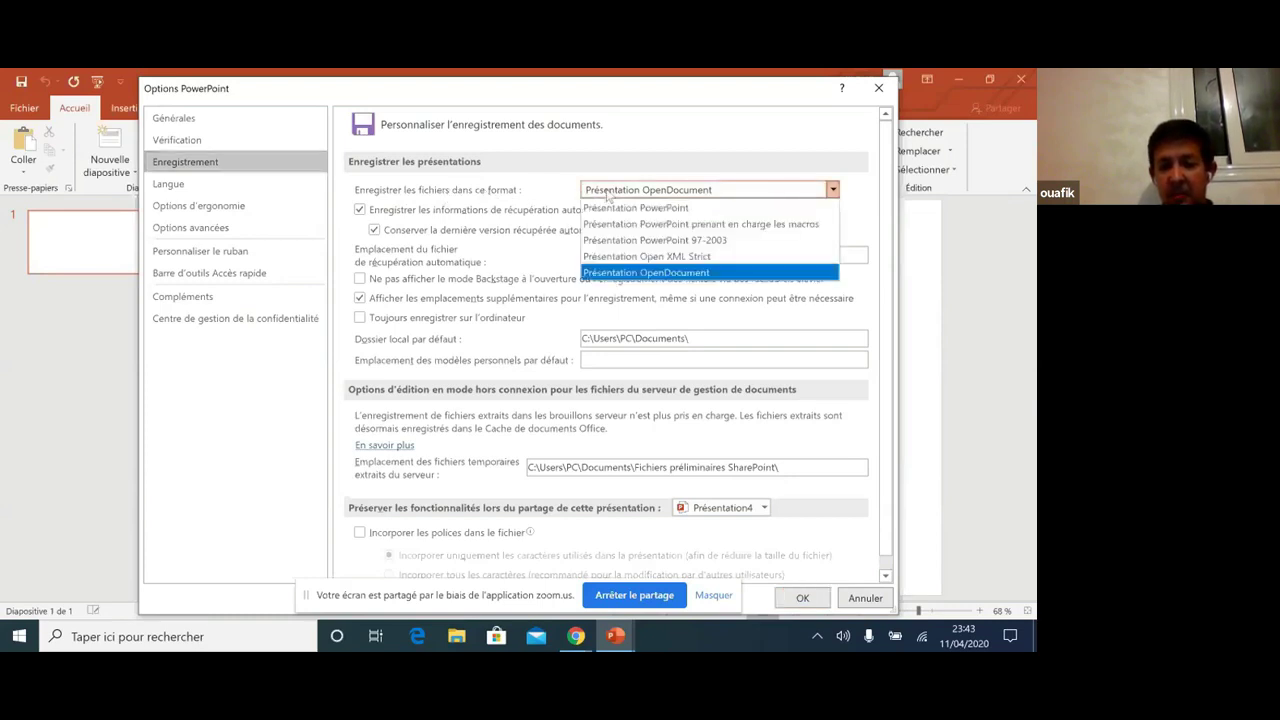
left_click(612, 208)
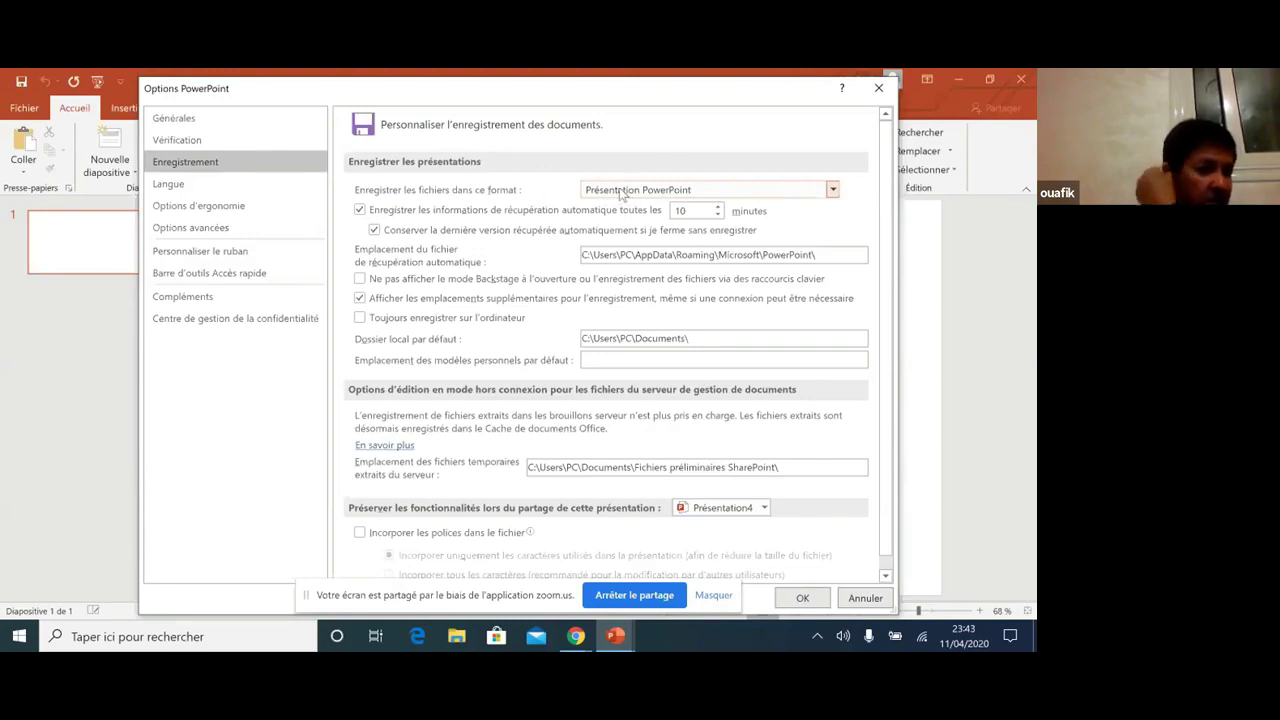
left_click(620, 193)
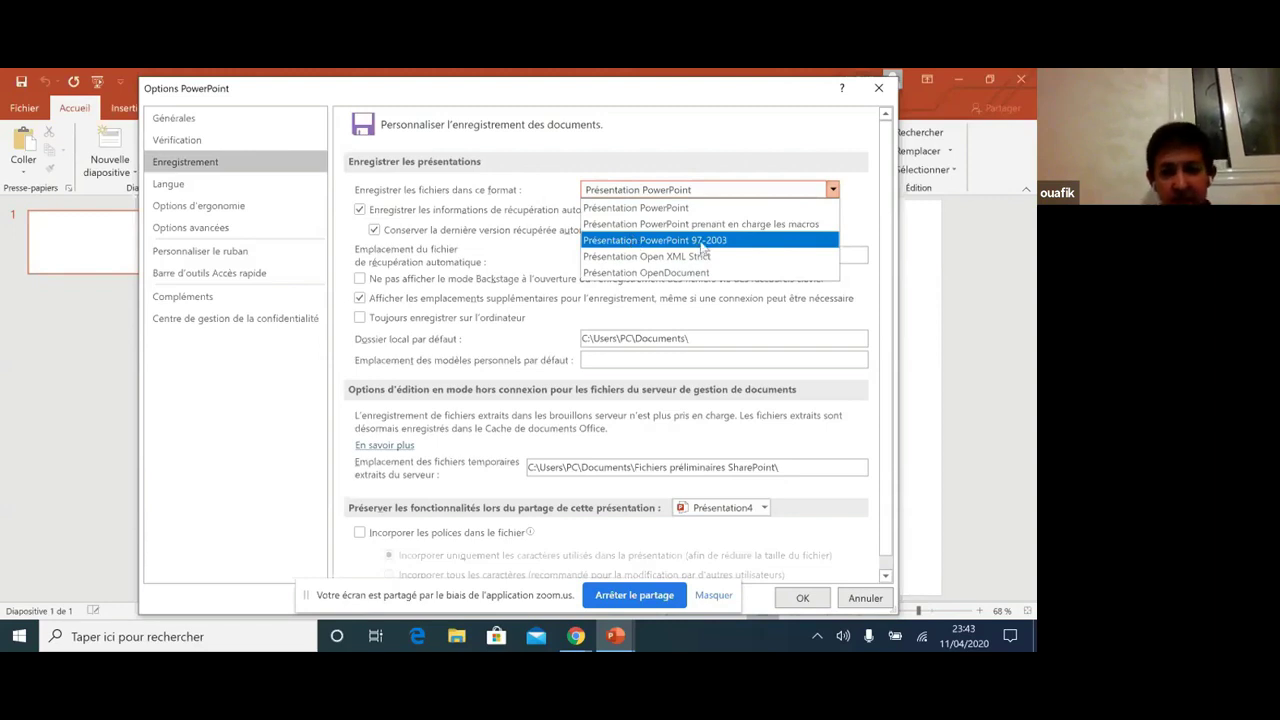
left_click(660, 158)
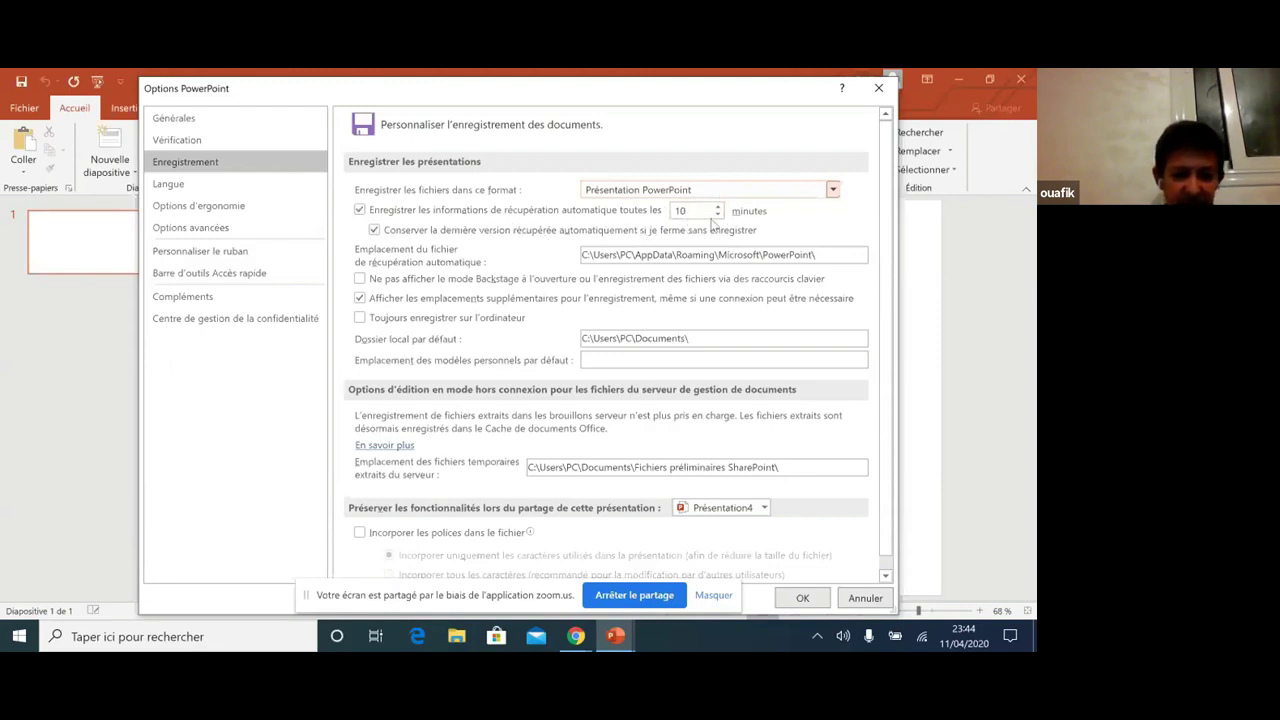
- Replace the 10-minute autorecovery interval with 4 minutes
double_click(680, 211)
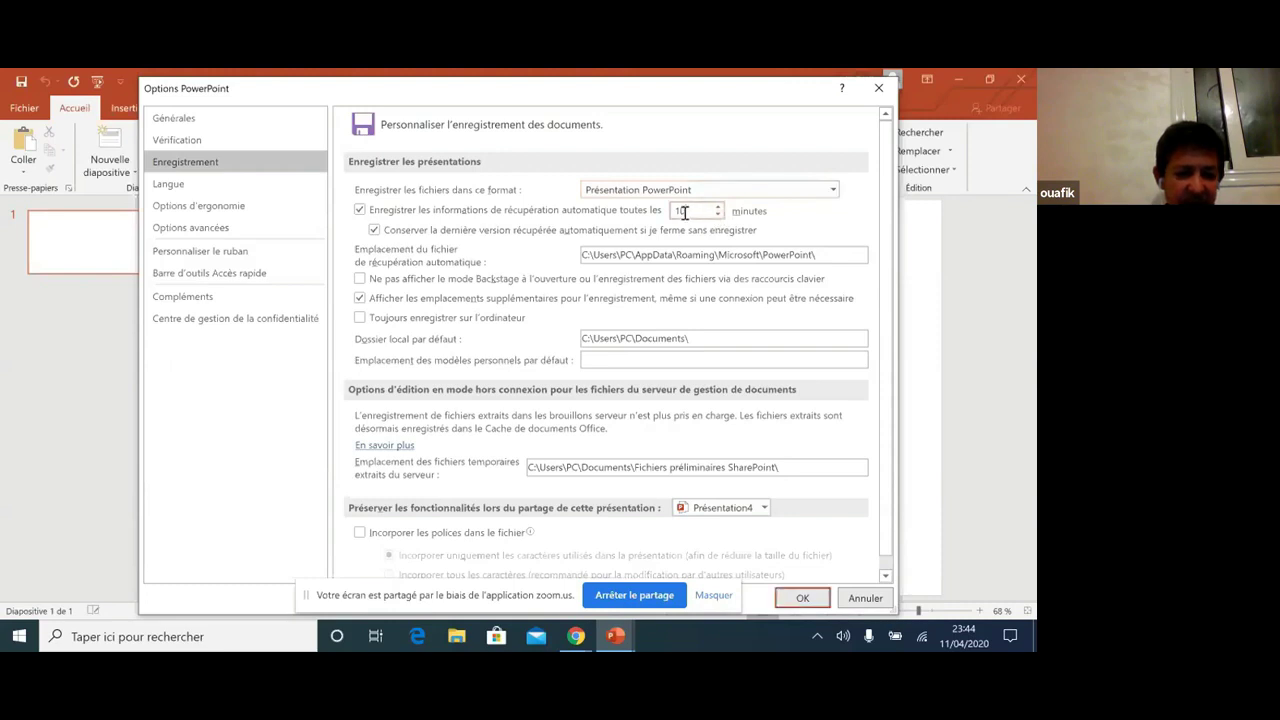
type("3")
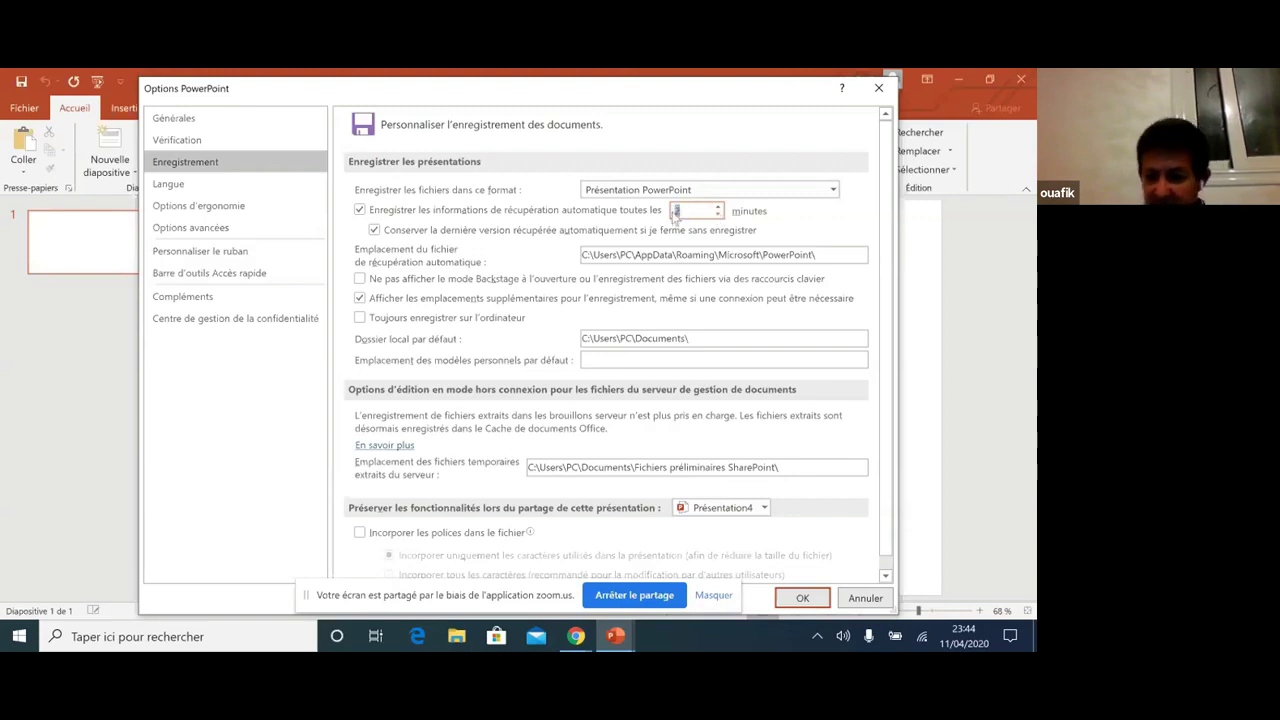
type("5")
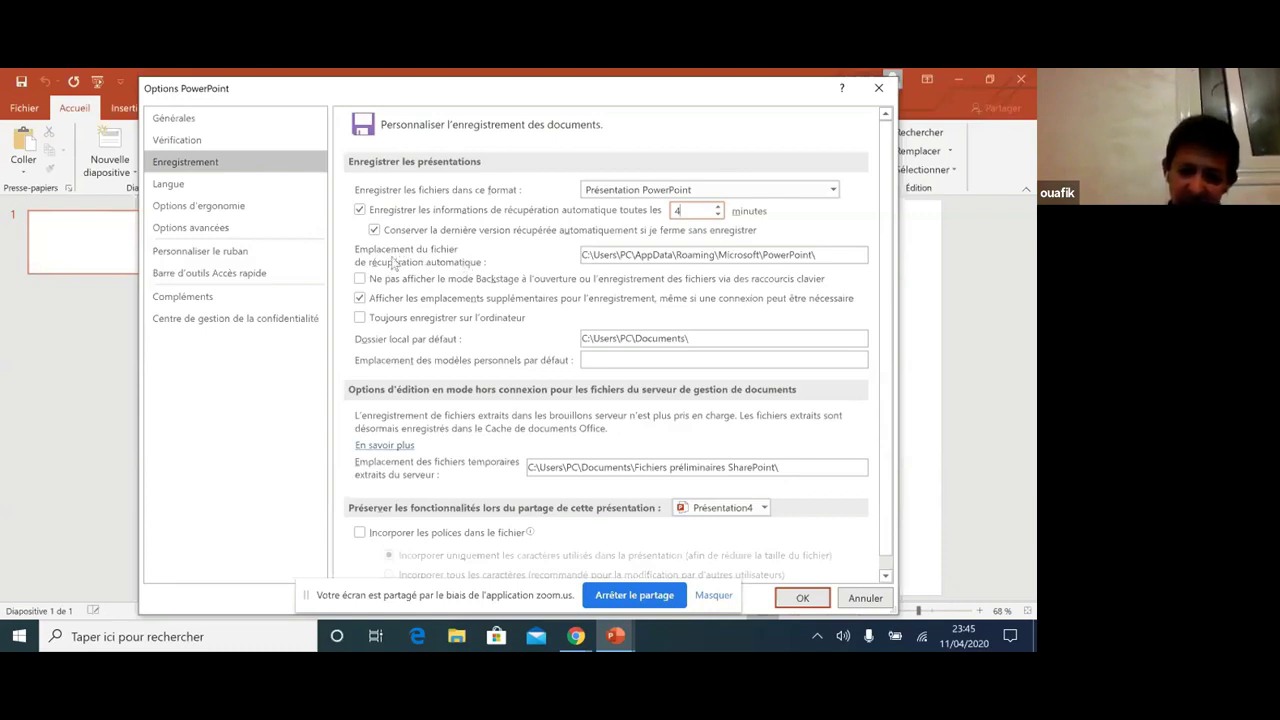
scroll(645, 250, "down", 1)
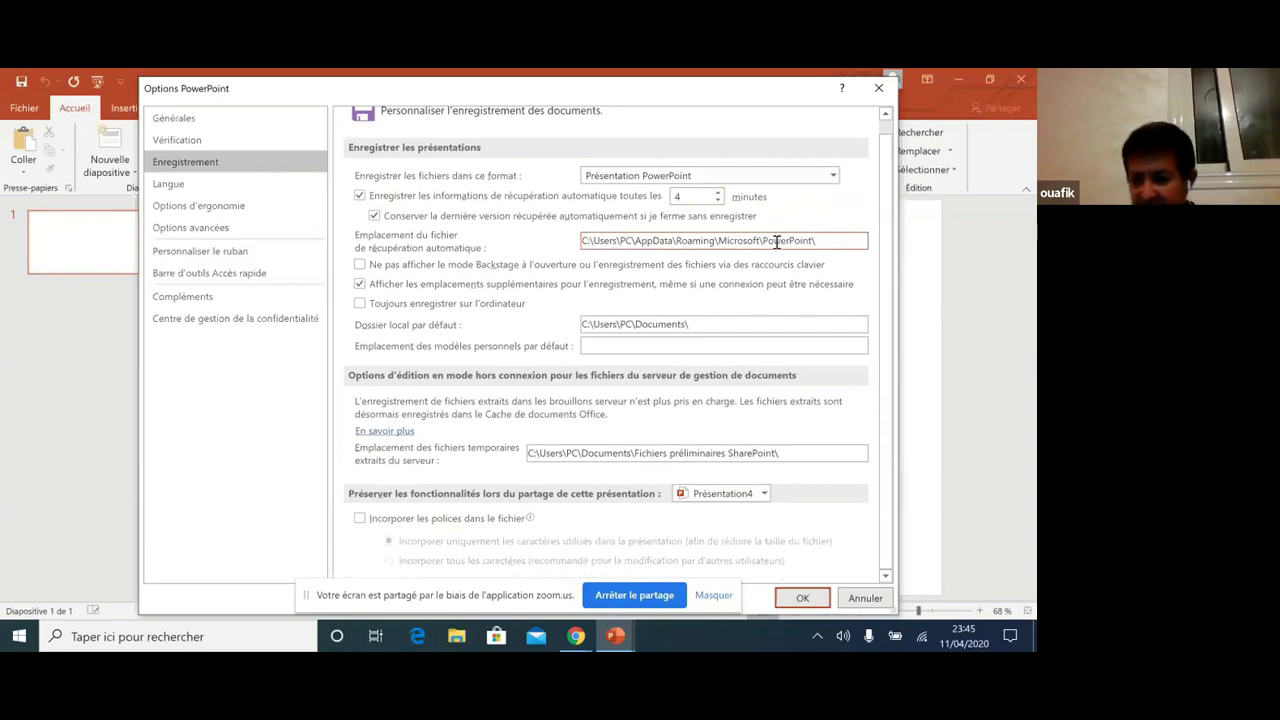
left_click_drag(820, 241, 605, 257)
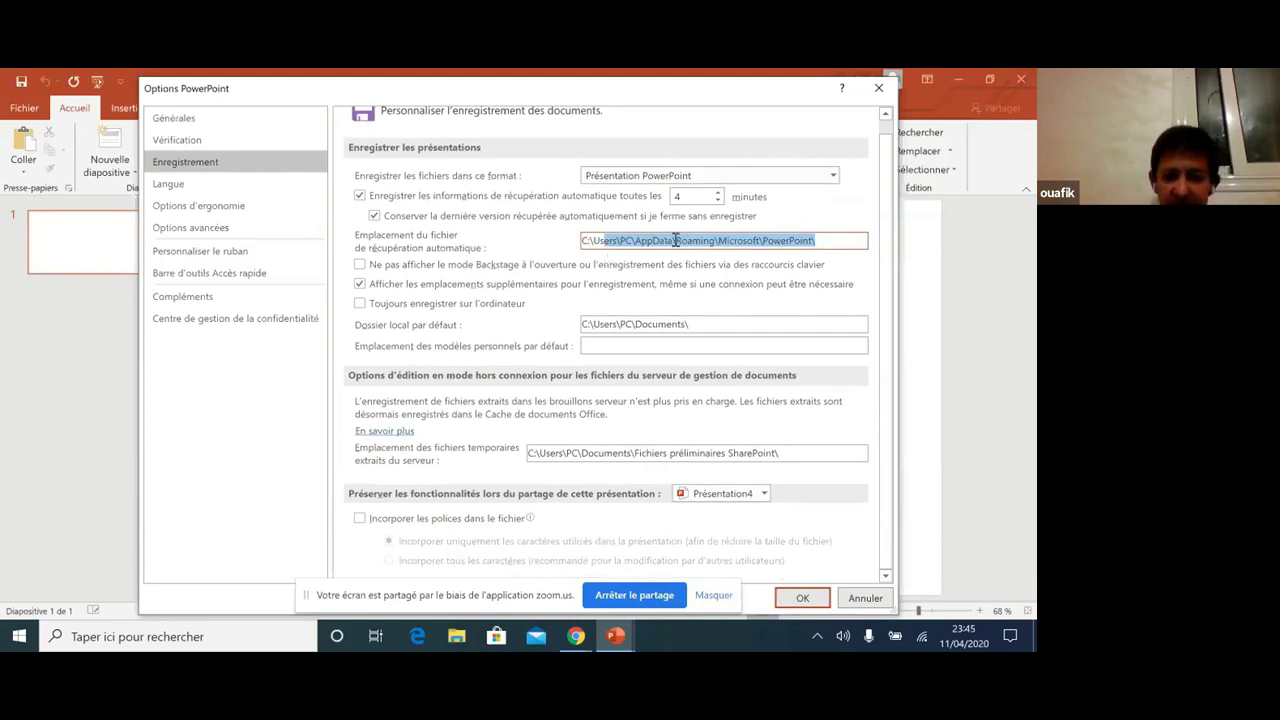
left_click(661, 242)
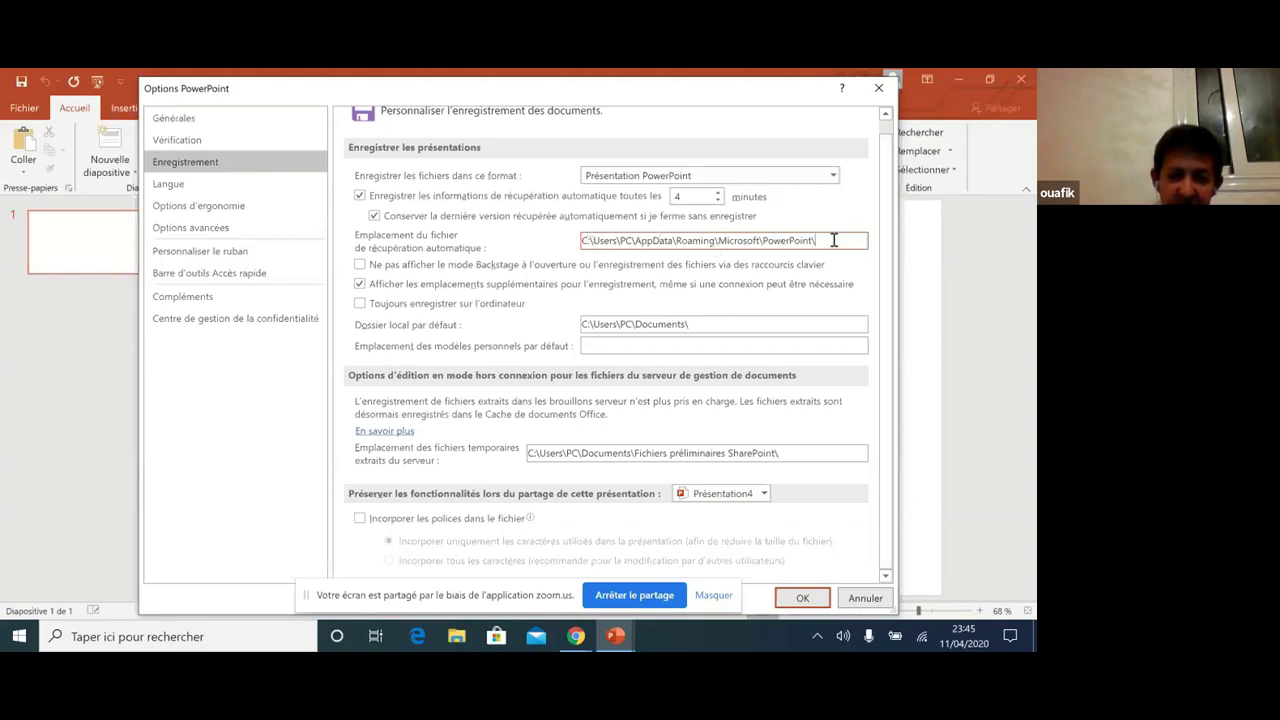
left_click_drag(815, 240, 593, 240)
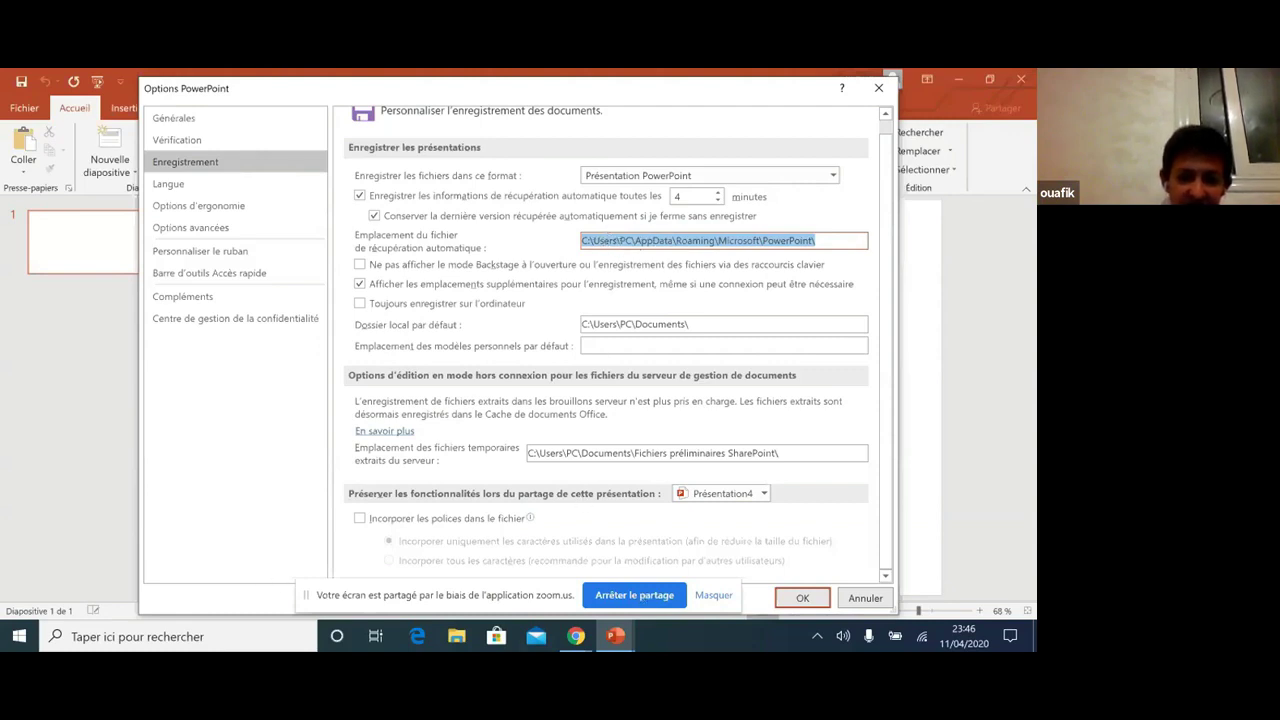
- Show the desktop and create a new folder named 'recueration' on it
right_click(730, 636)
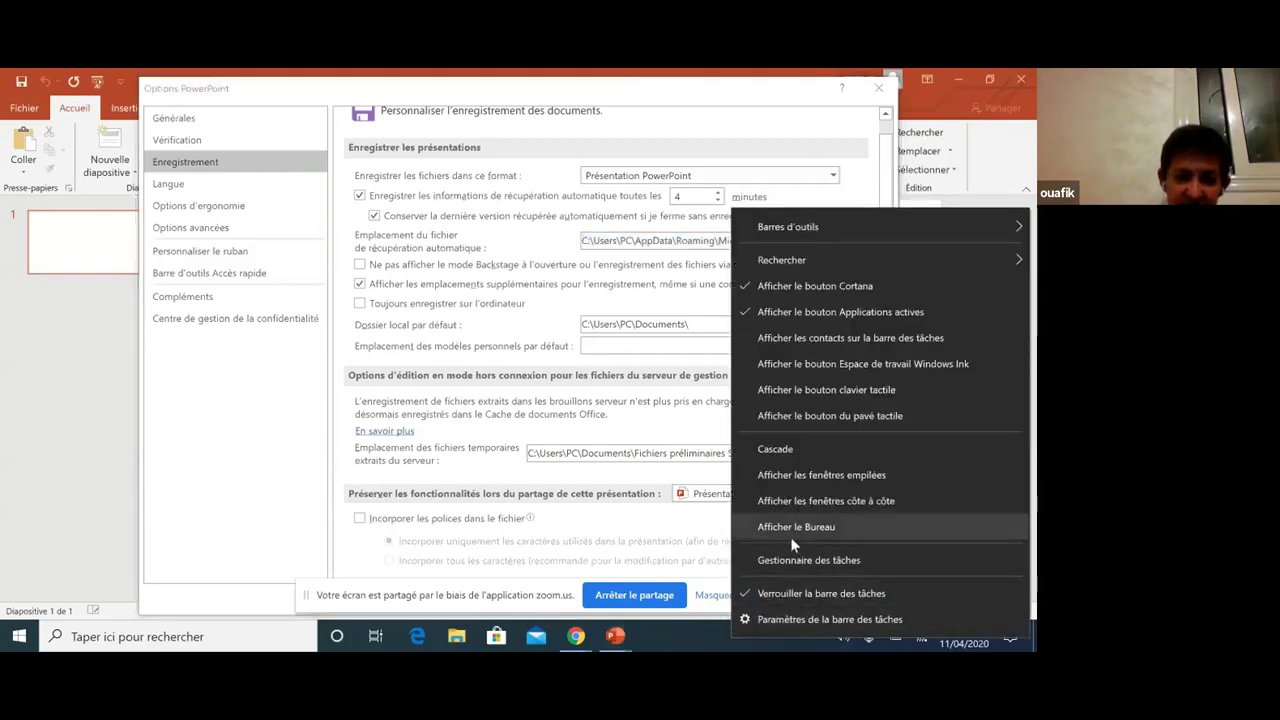
left_click(790, 537)
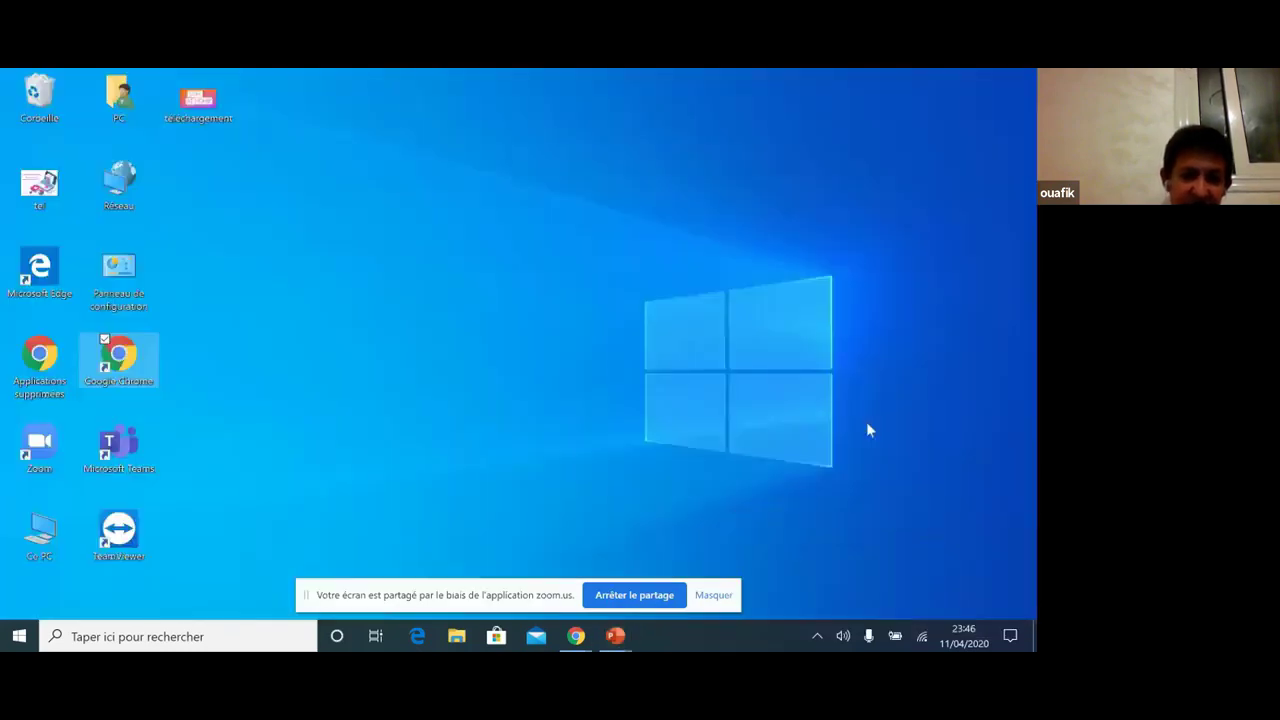
right_click(277, 253)
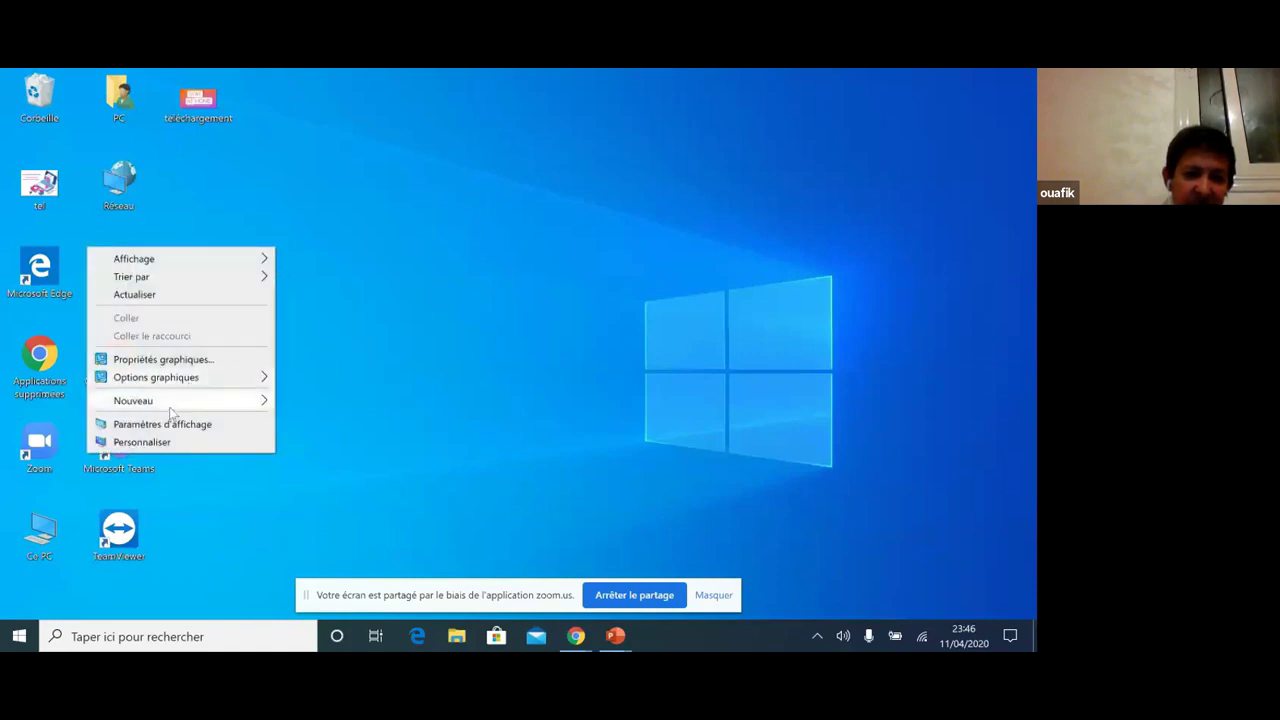
mouse_move(184, 403)
left_click(330, 400)
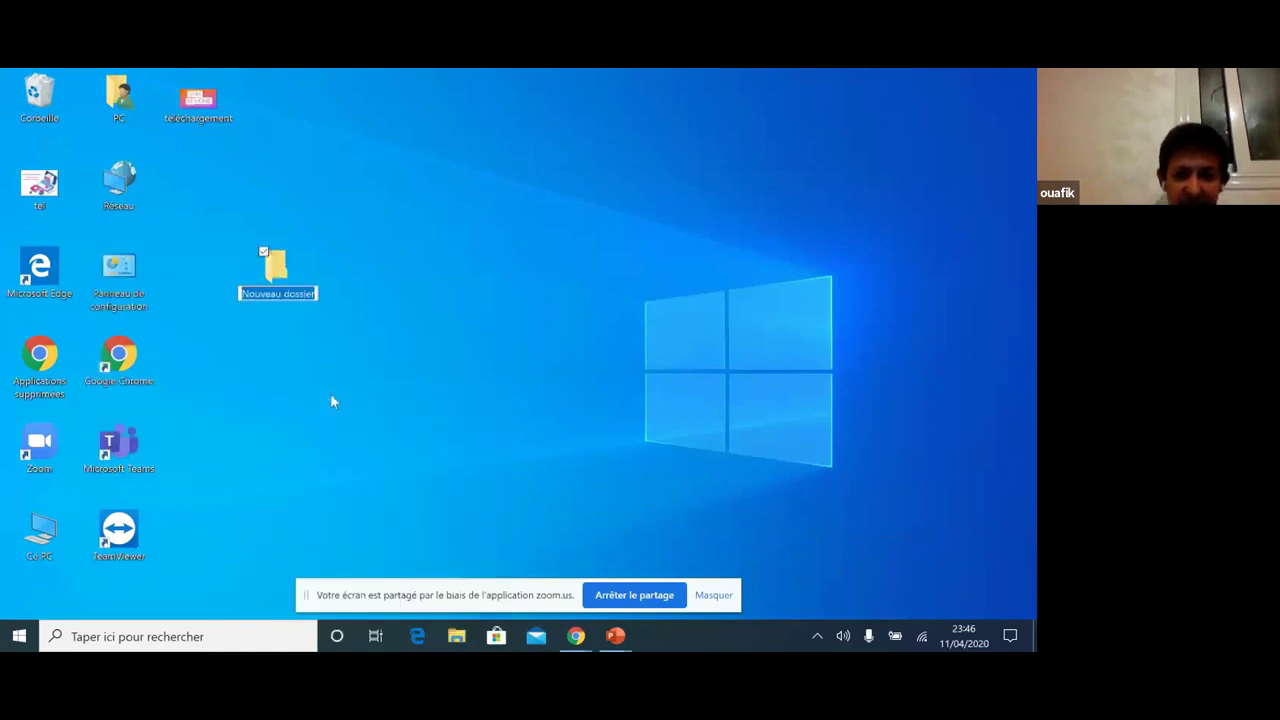
type("recu")
type("peration")
key("Return")
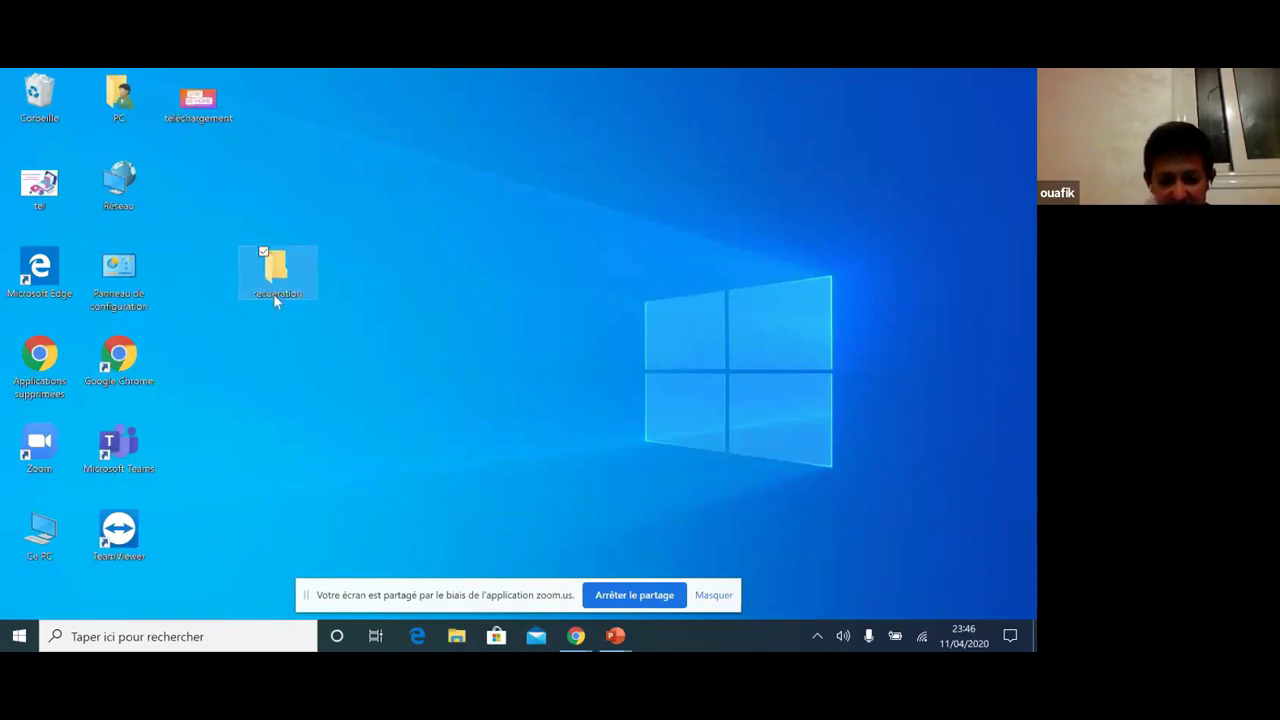
- Open and dismiss the recueration folder's context menu twice without choosing anything
right_click(277, 300)
left_click(293, 278)
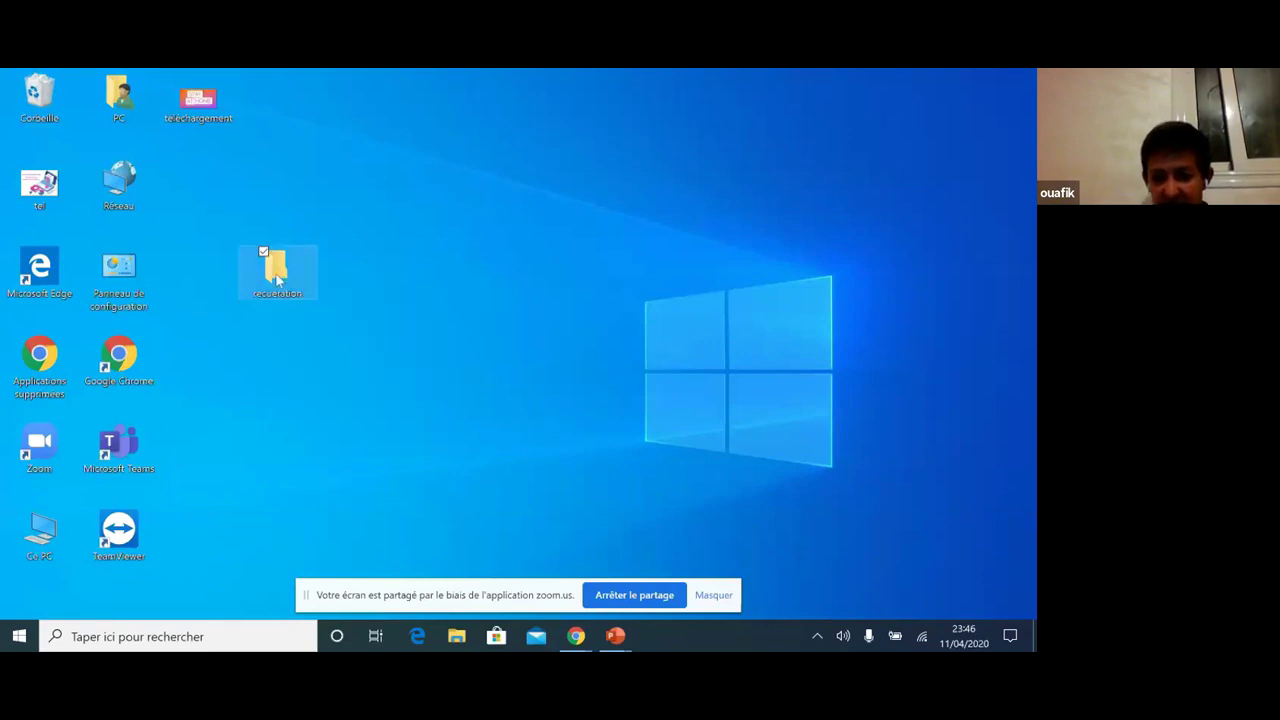
right_click(277, 281)
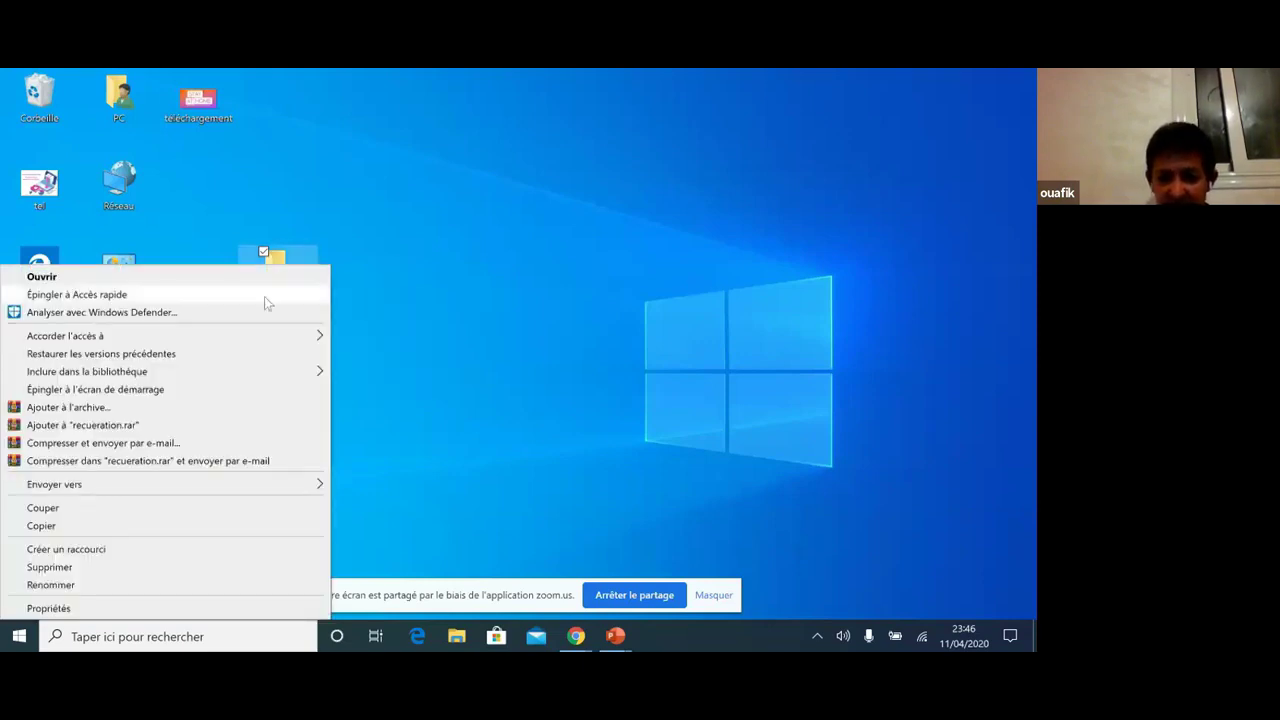
left_click(265, 273)
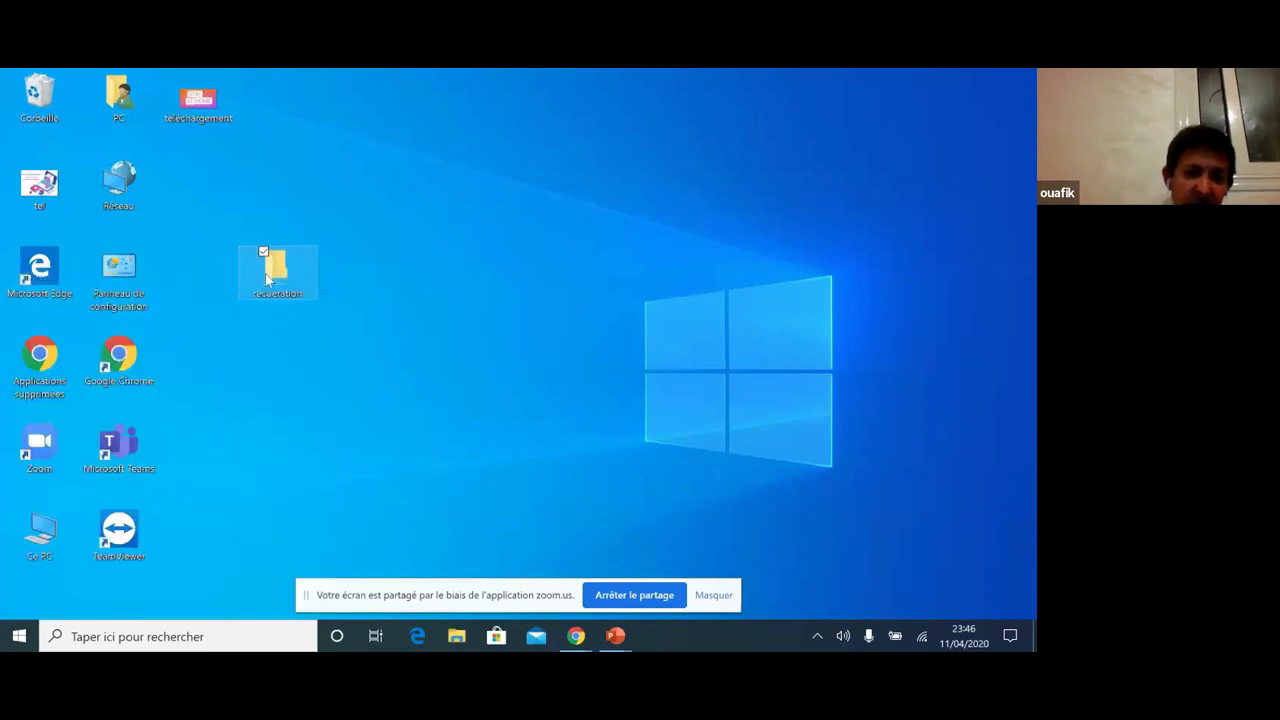
- Open the recueration folder, copy its path C:\Users\PC\Desktop\recueration, and close Explorer
double_click(278, 275)
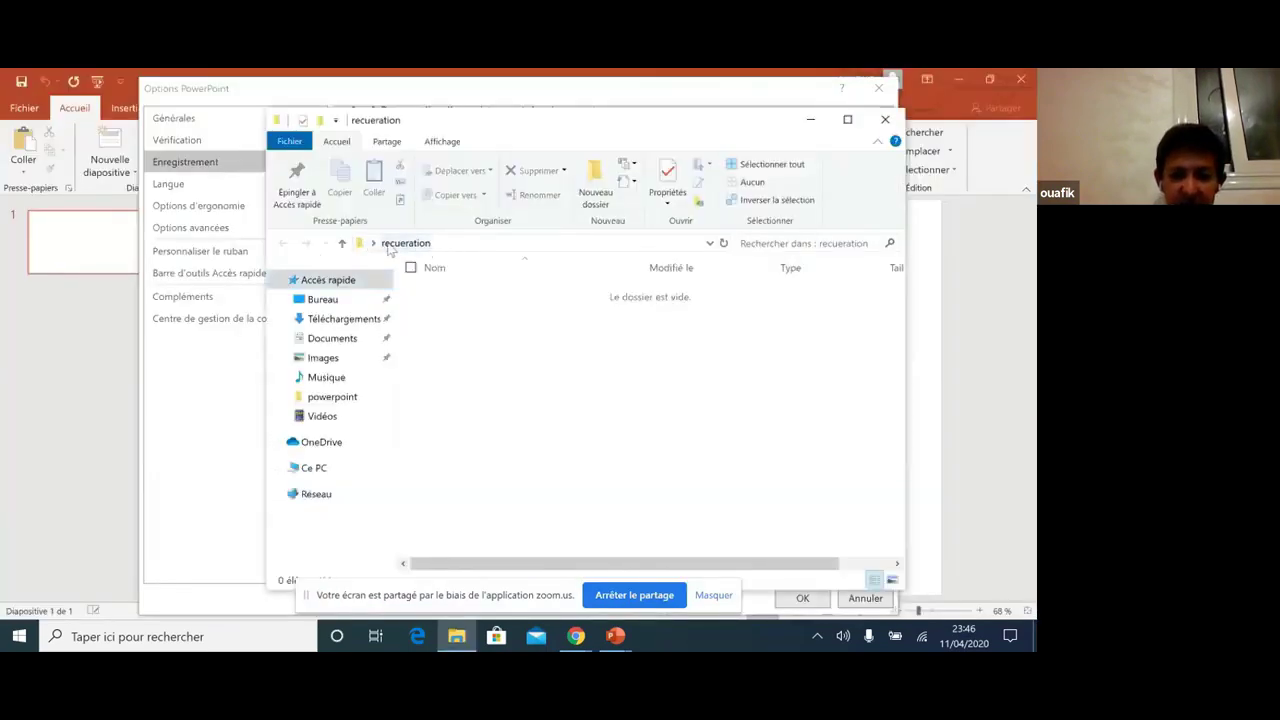
left_click(458, 245)
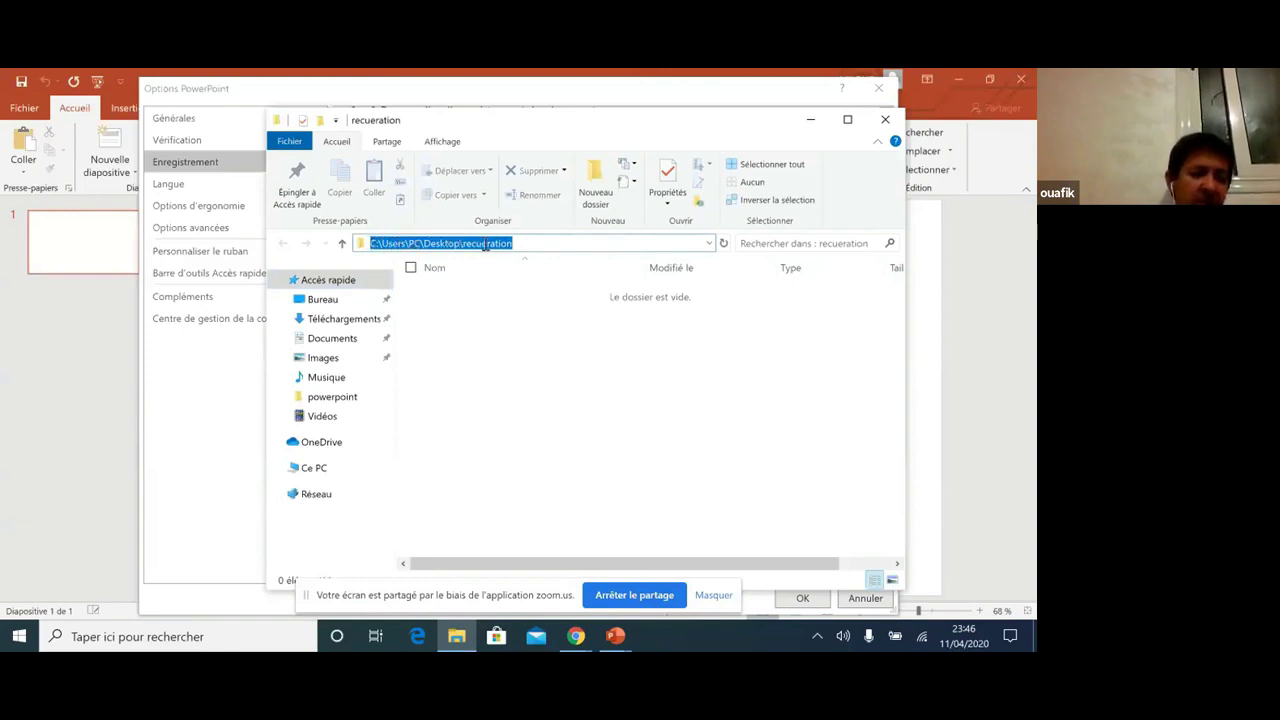
left_click_drag(513, 244, 361, 242)
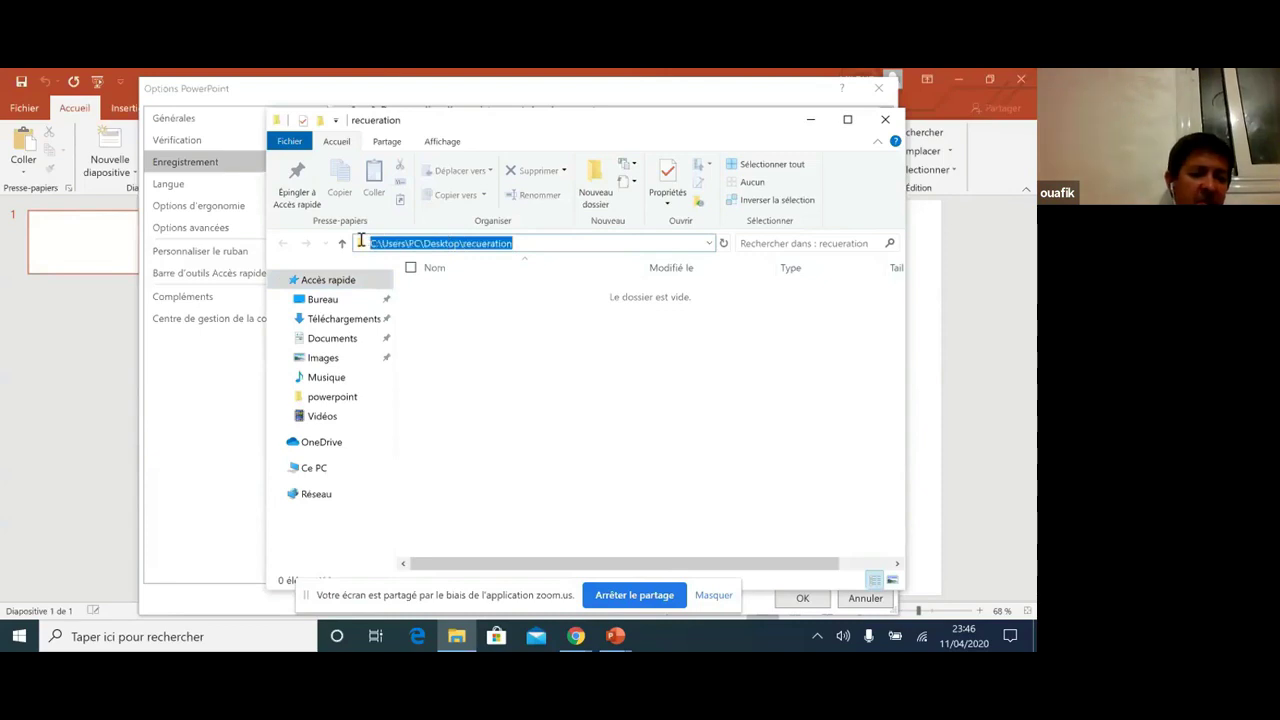
right_click(470, 247)
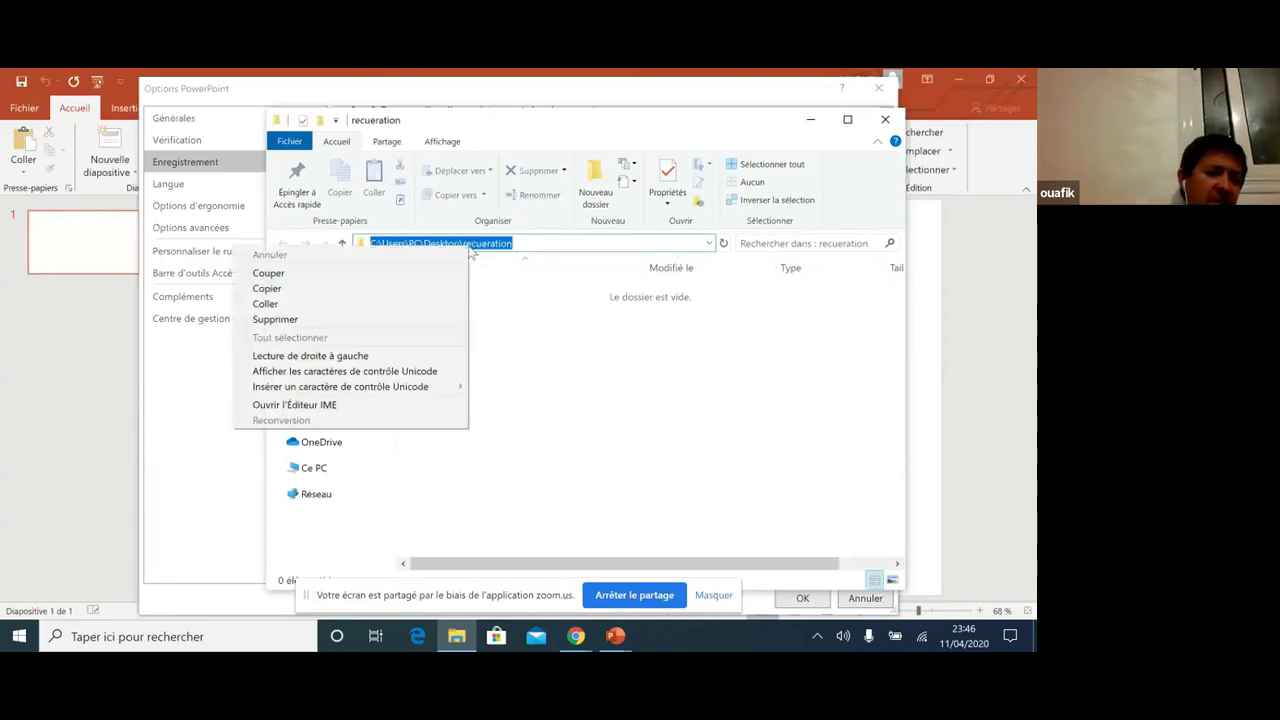
left_click(380, 288)
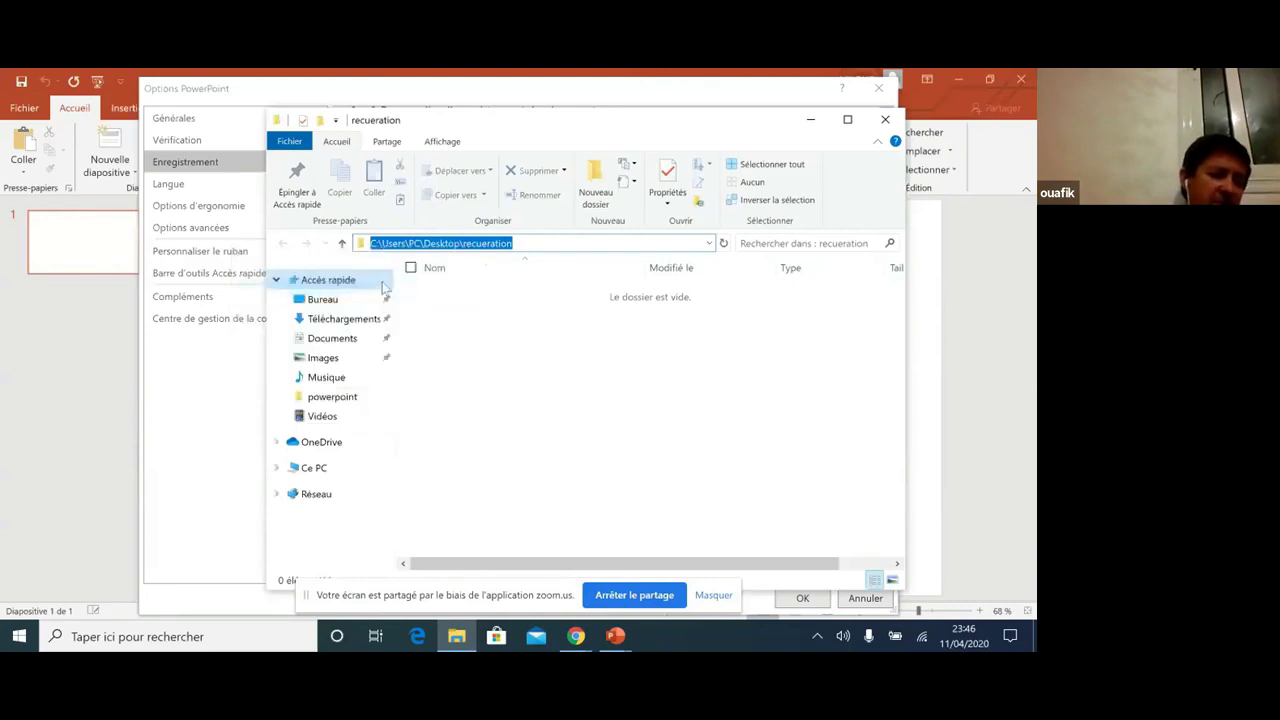
left_click(885, 119)
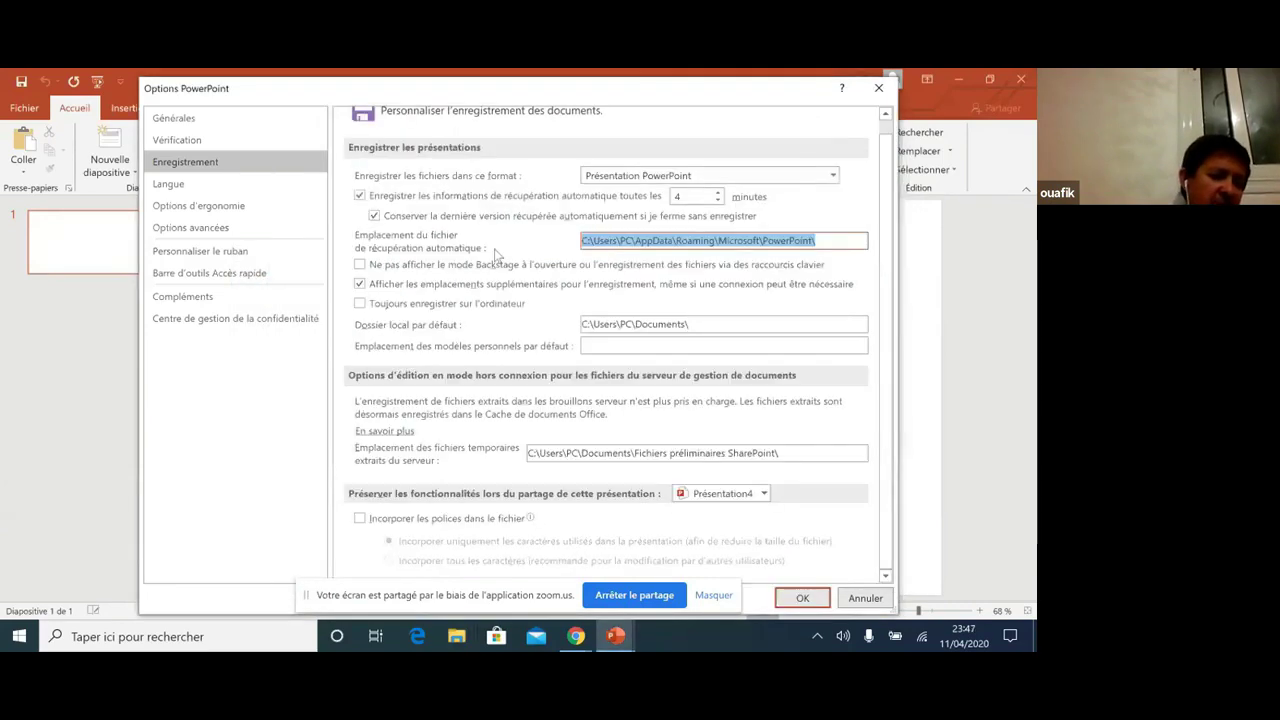
- Replace the autorecovery file location with the pasted recueration folder path and correct its name
key("BackSpace")
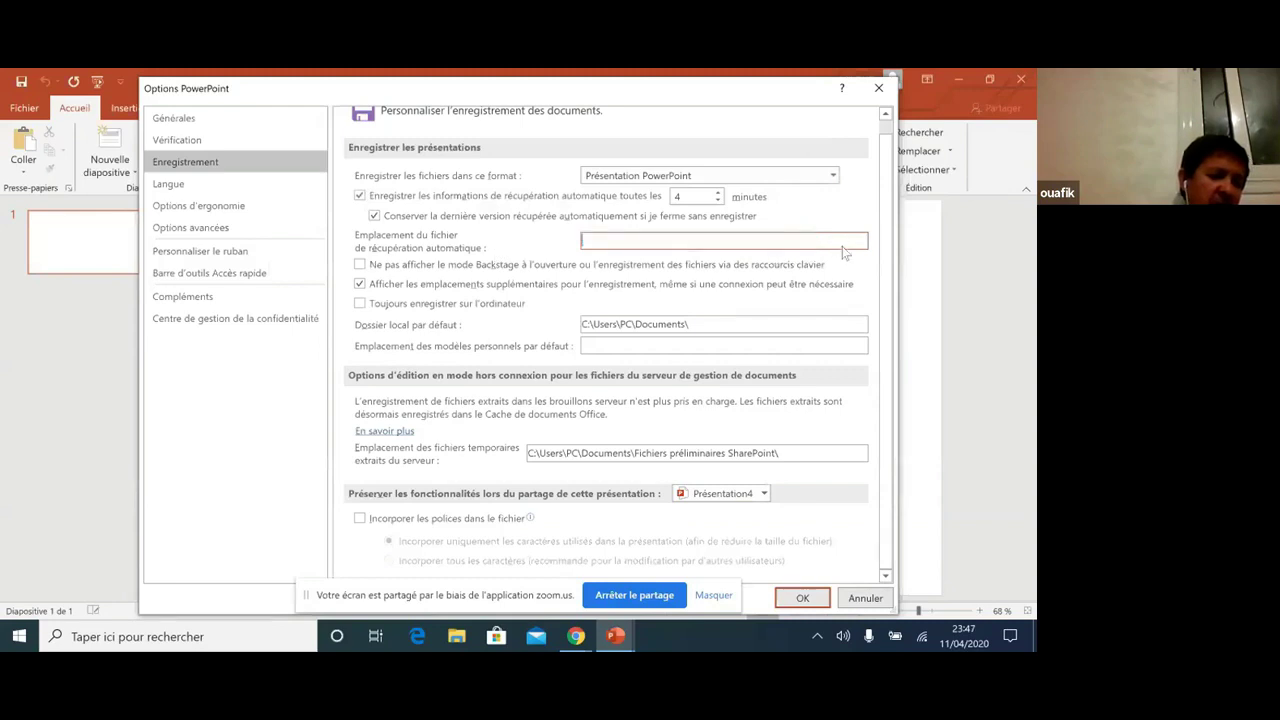
right_click(688, 242)
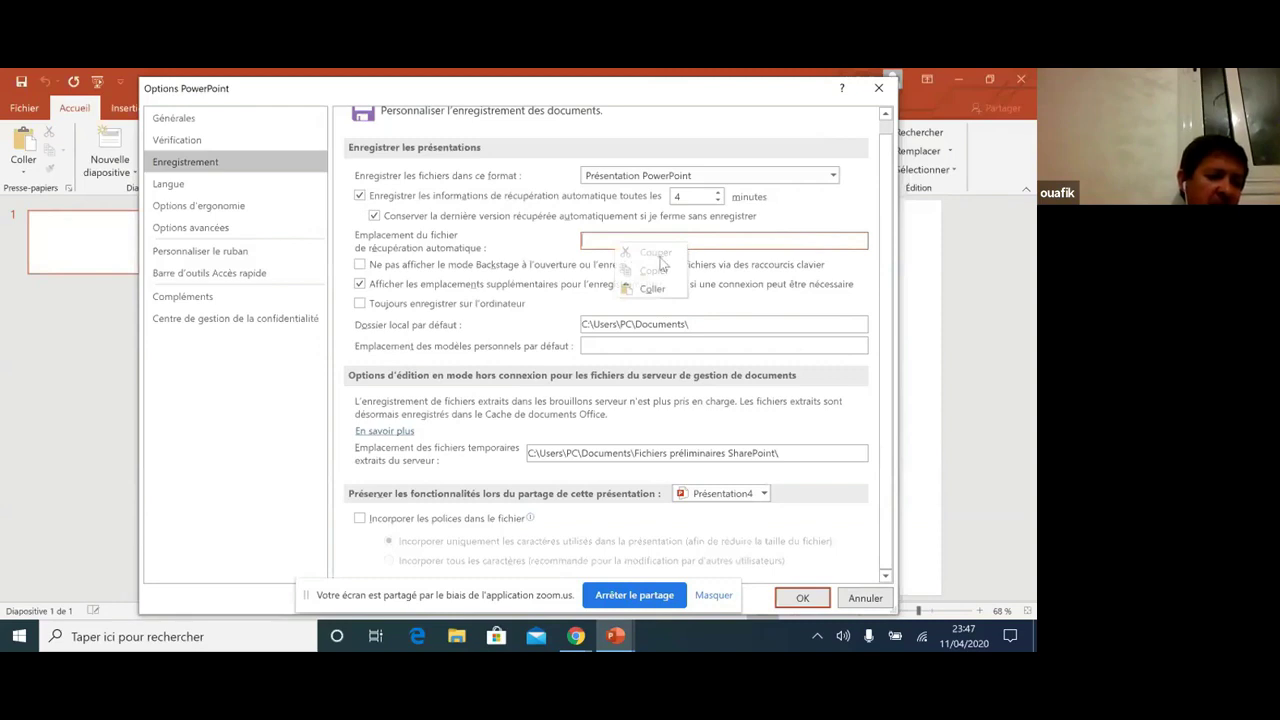
left_click(651, 289)
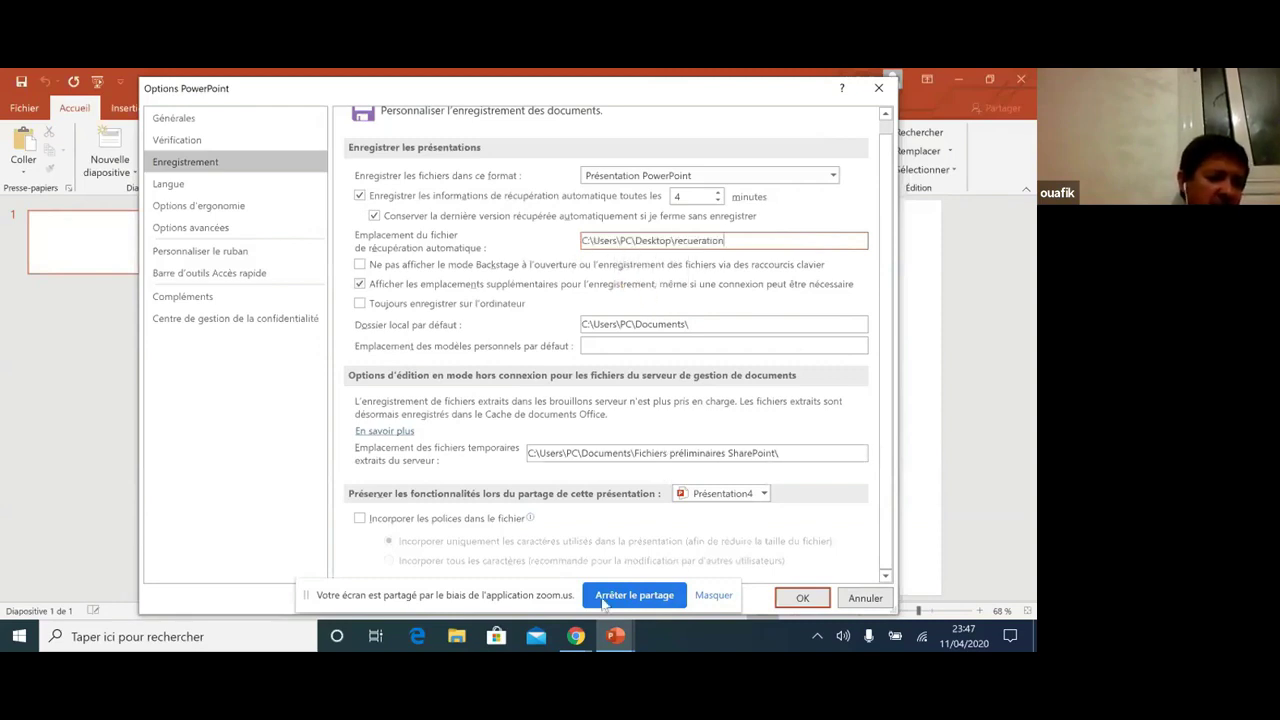
left_click_drag(308, 603, 87, 541)
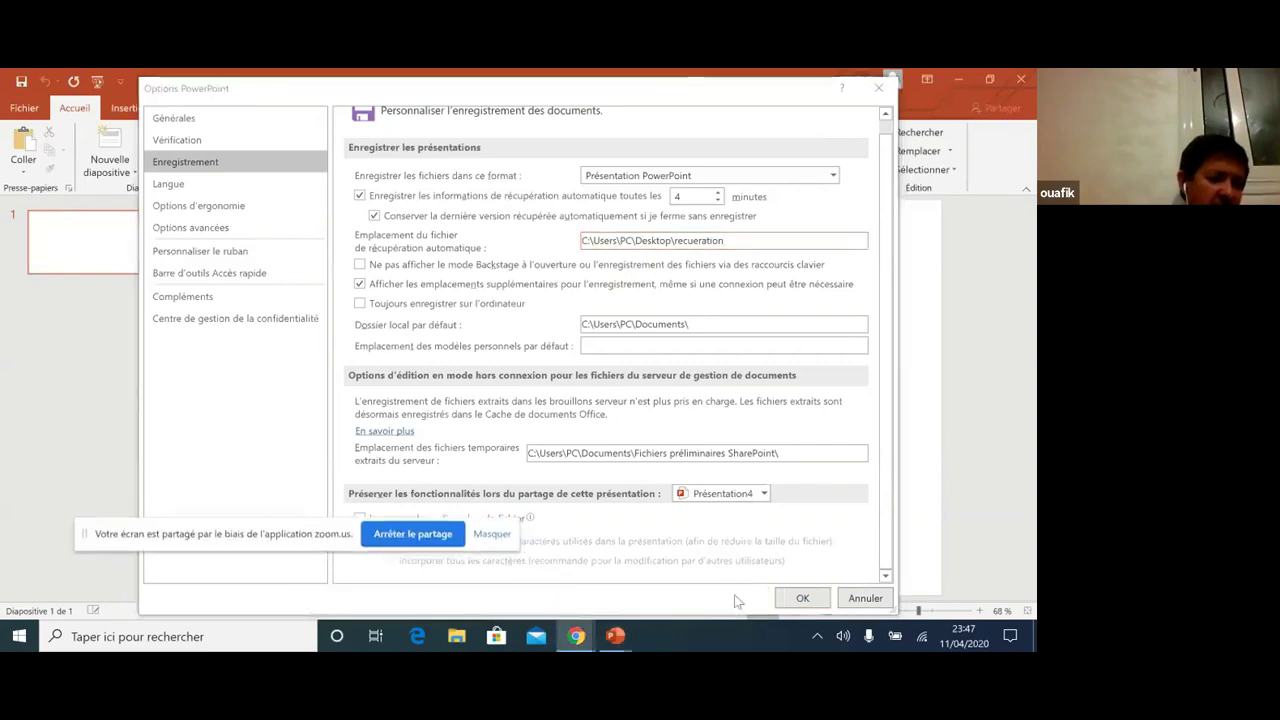
left_click(584, 241)
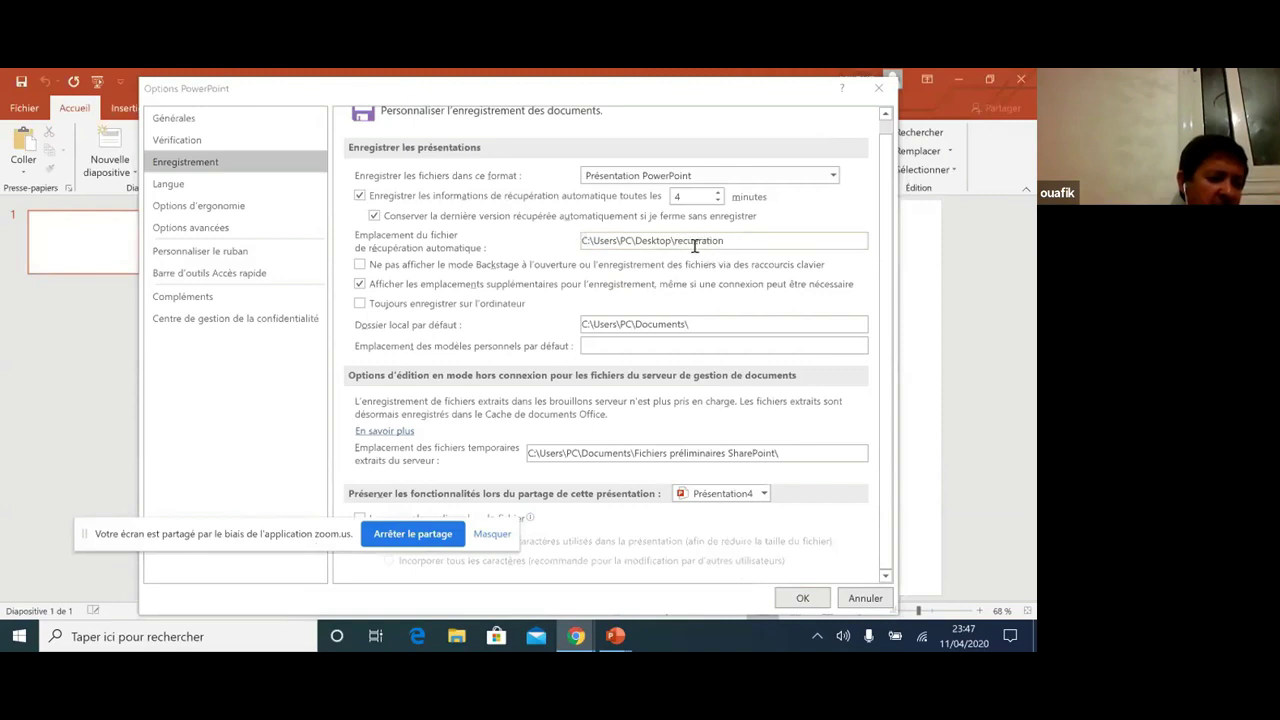
left_click(697, 241)
key("BackSpace")
- Close Options, then reopen PowerPoint Options on the Enregistrement settings
left_click(862, 600)
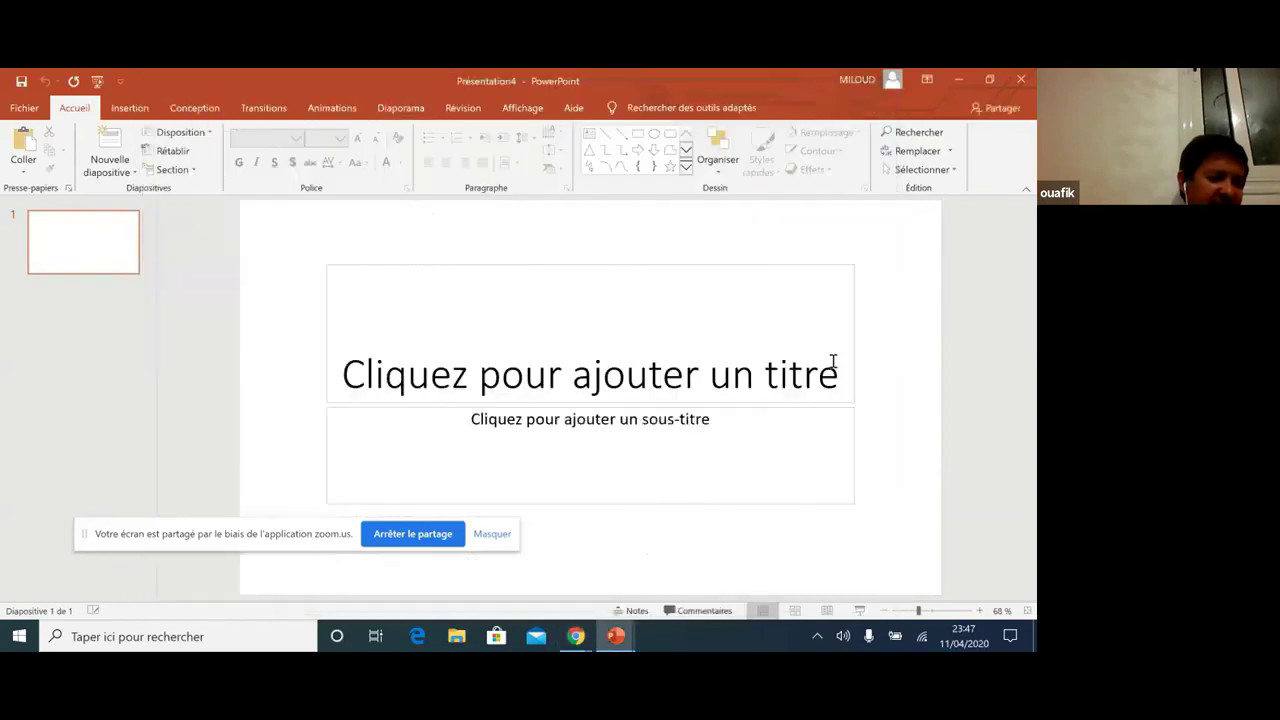
left_click(644, 314)
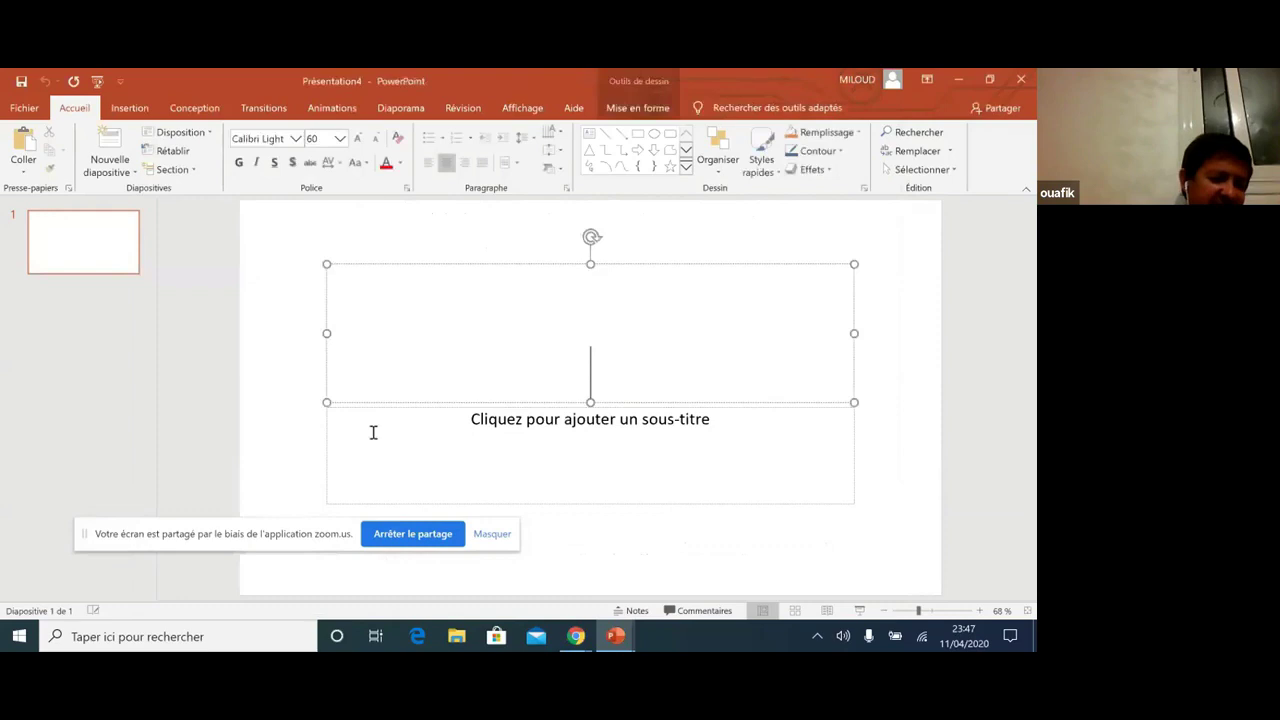
left_click(313, 362)
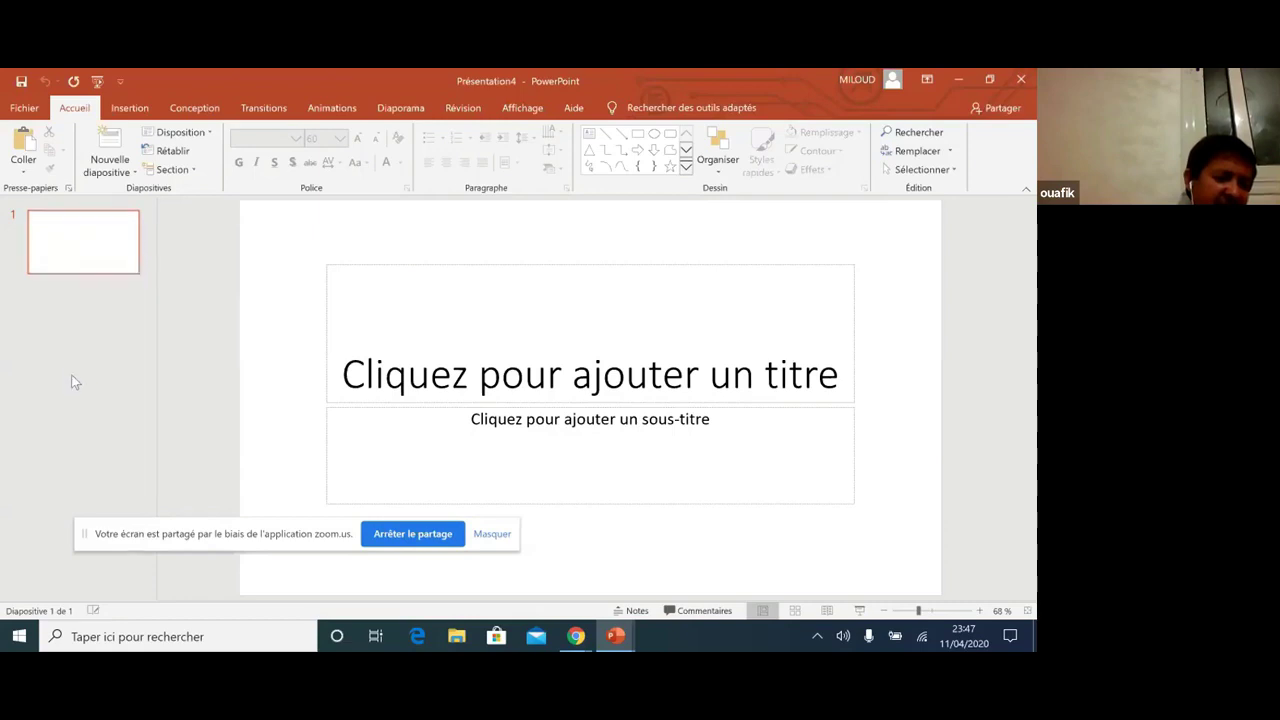
left_click(22, 110)
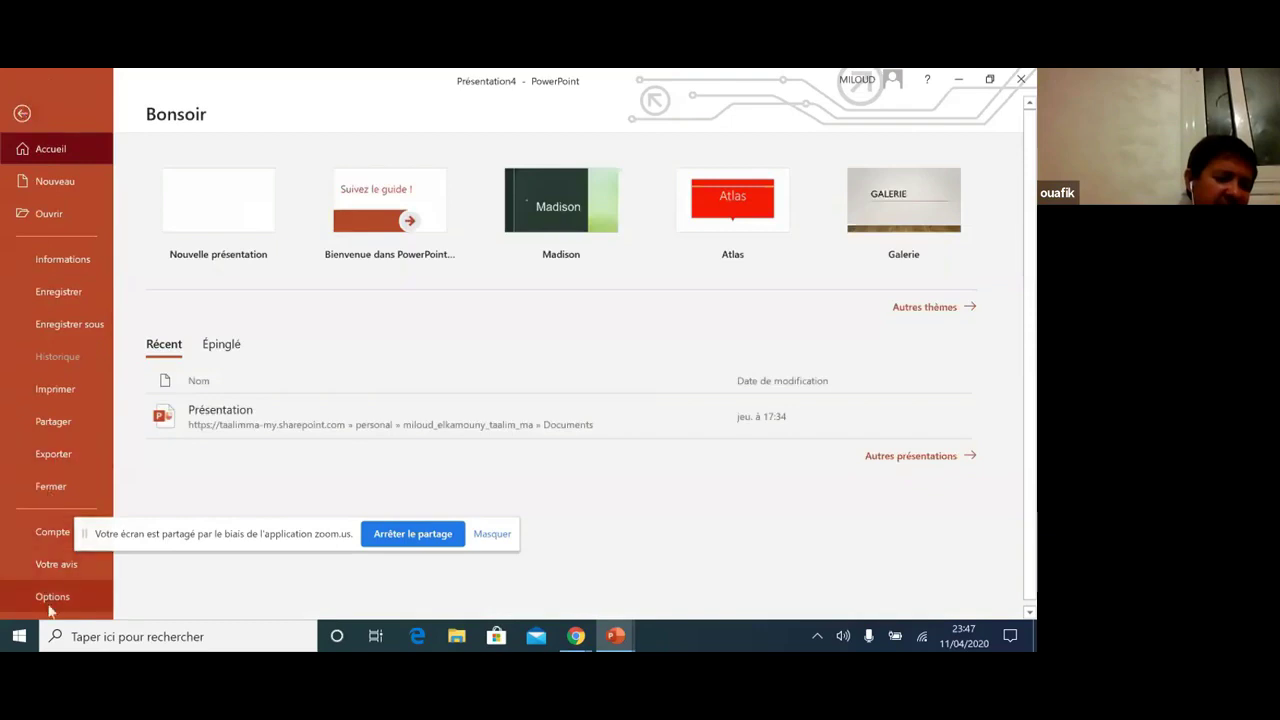
left_click(50, 598)
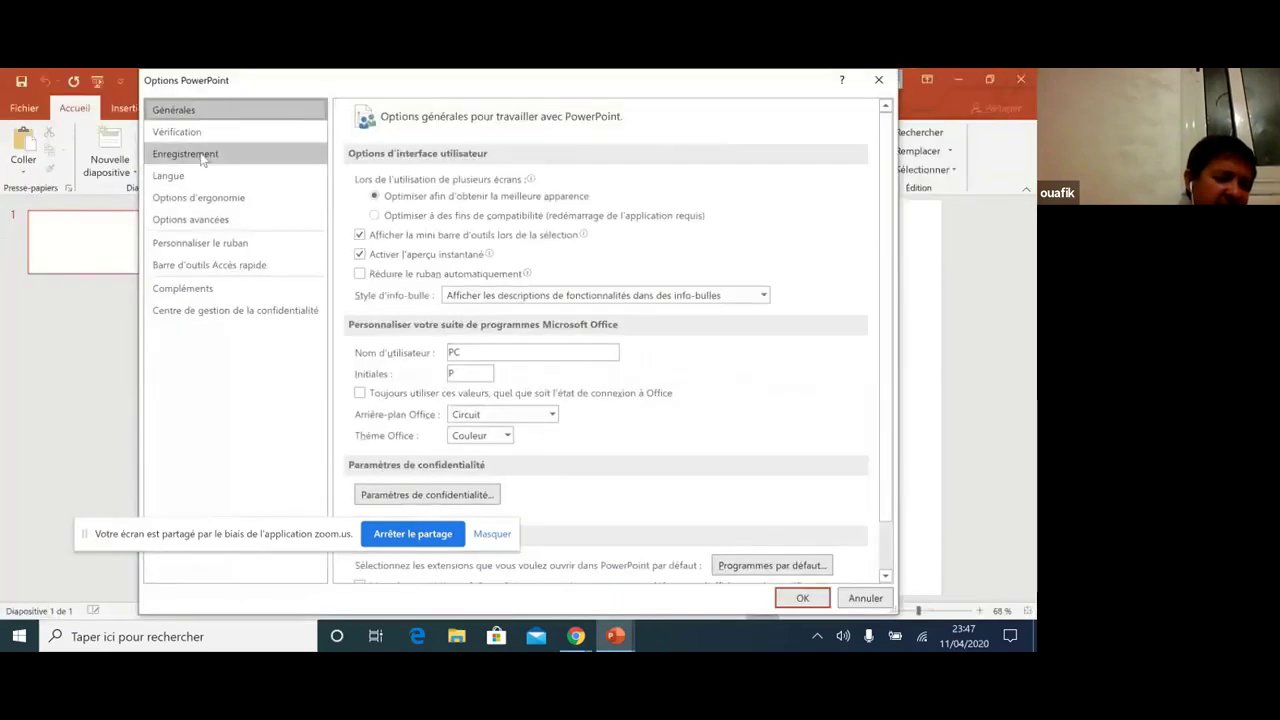
left_click(203, 158)
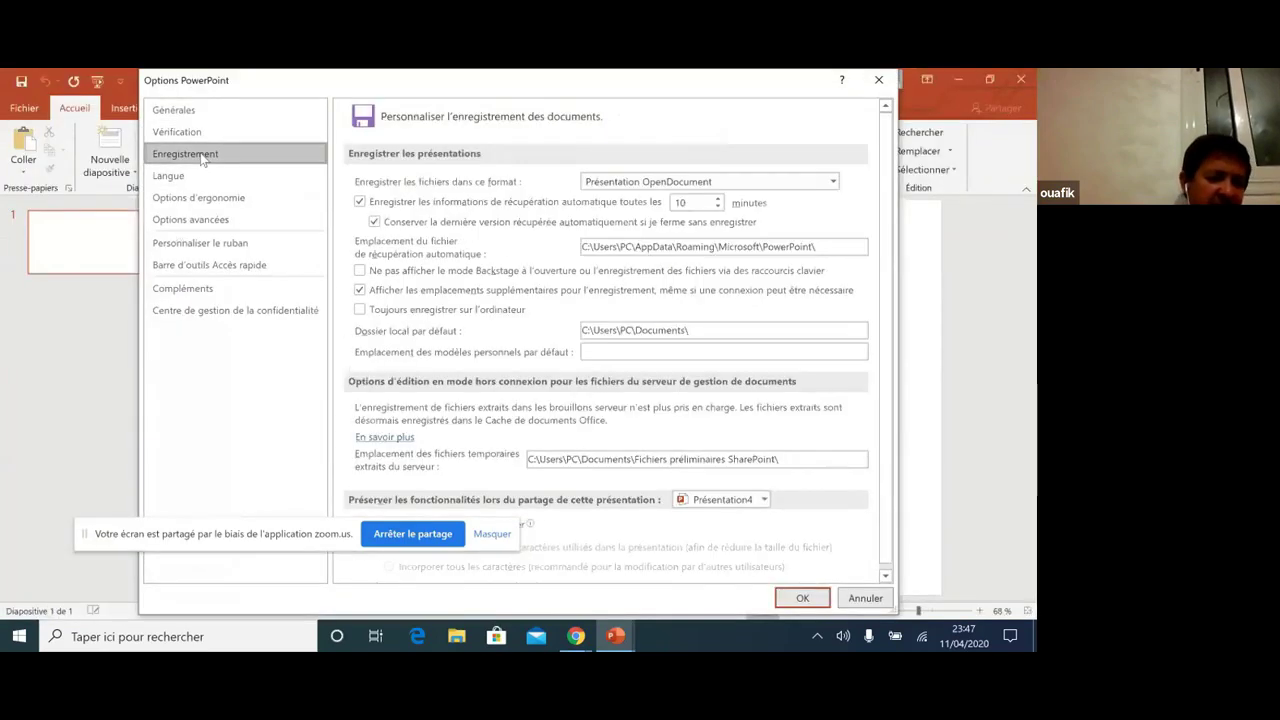
- Copy the AppData\Roaming\Microsoft\PowerPoint autorecovery path and bring up the Start menu
left_click(826, 248)
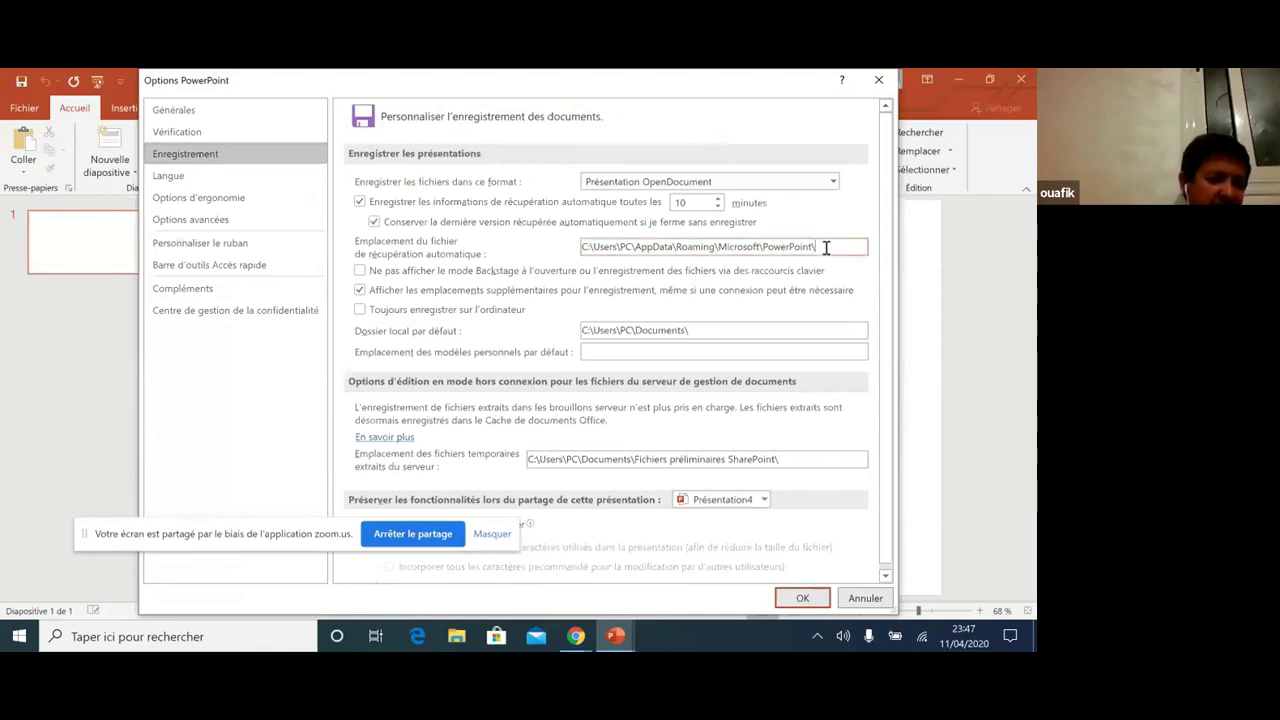
left_click_drag(826, 248, 580, 248)
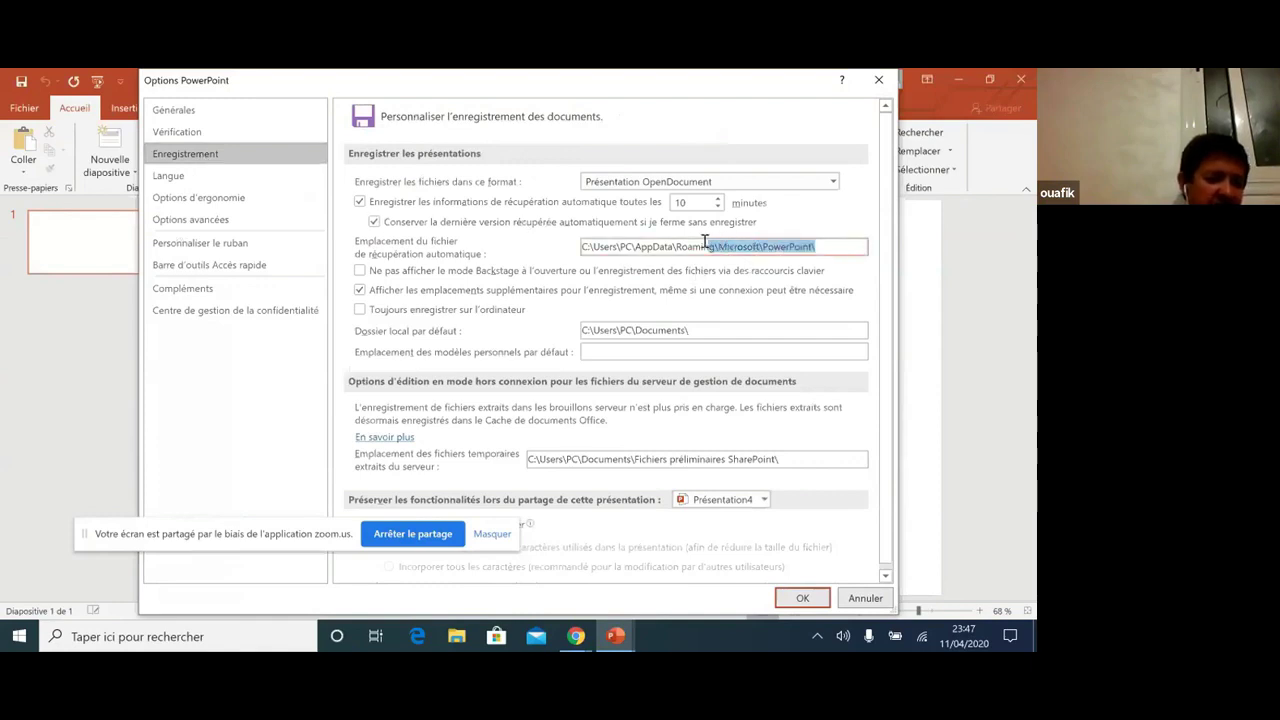
right_click(615, 247)
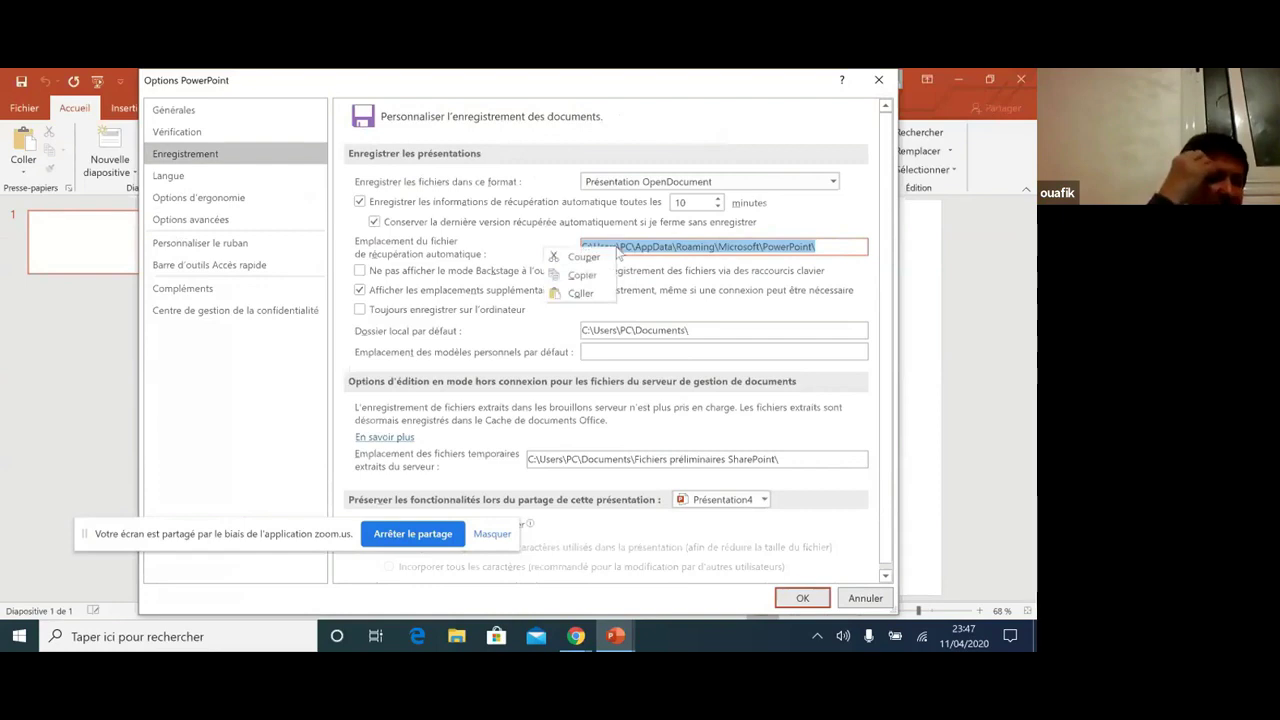
left_click(584, 276)
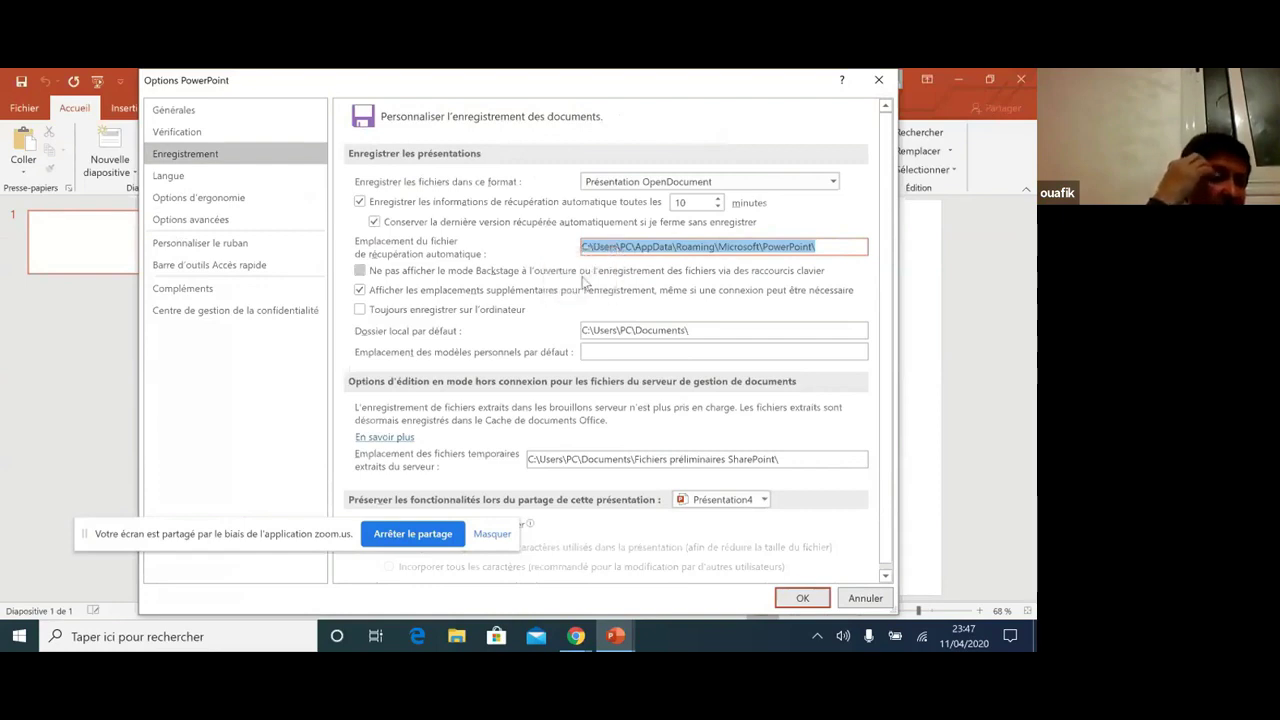
left_click(18, 640)
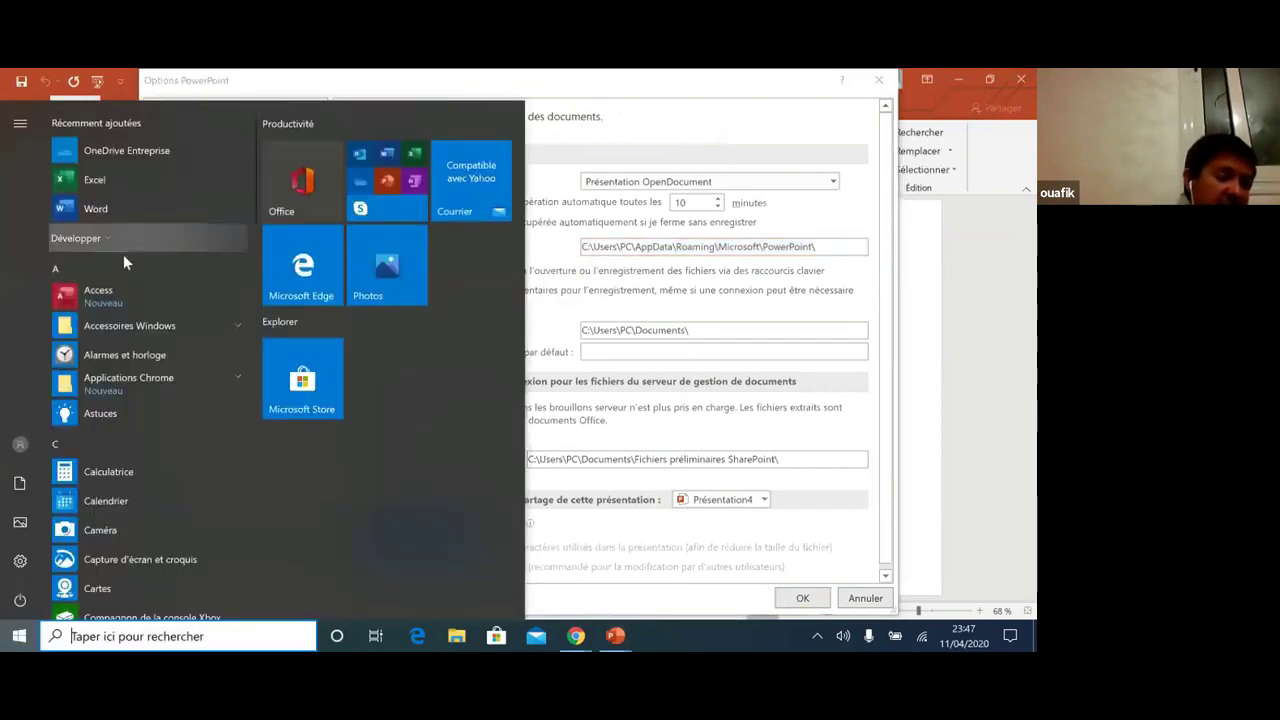
- In File Explorer, navigate to the pasted PowerPoint autorecovery folder path
left_click(466, 640)
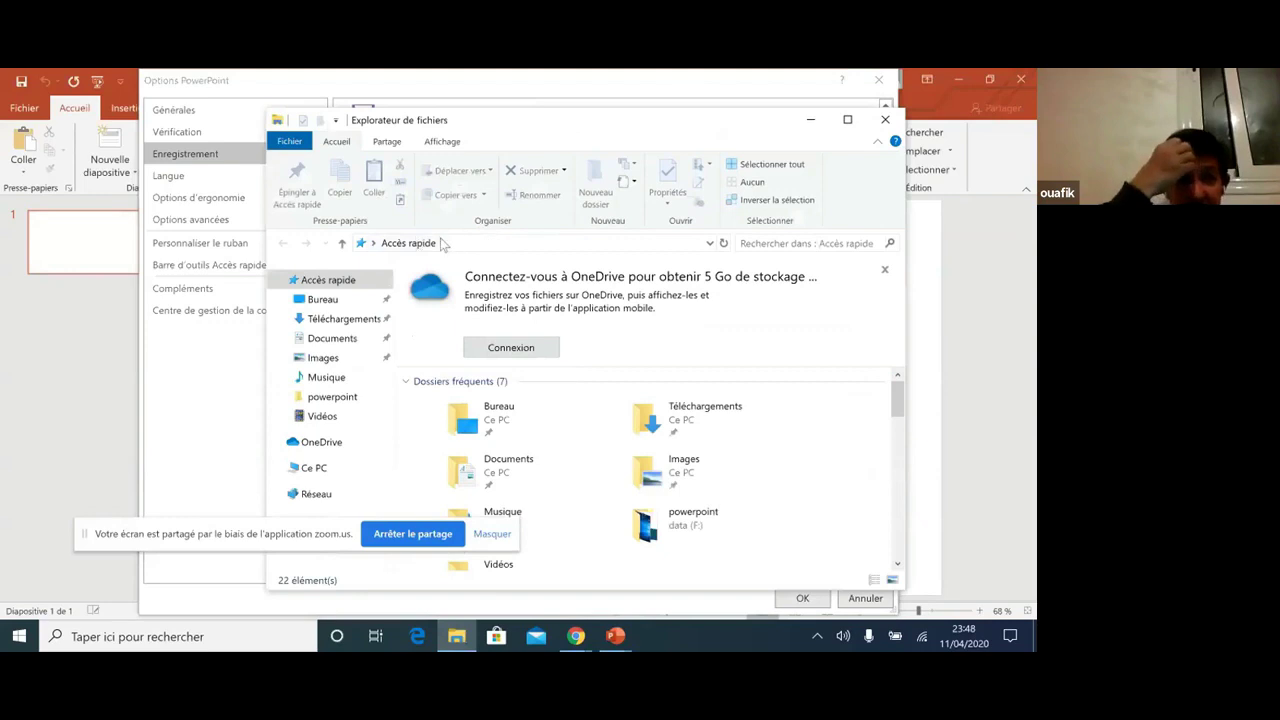
left_click(440, 243)
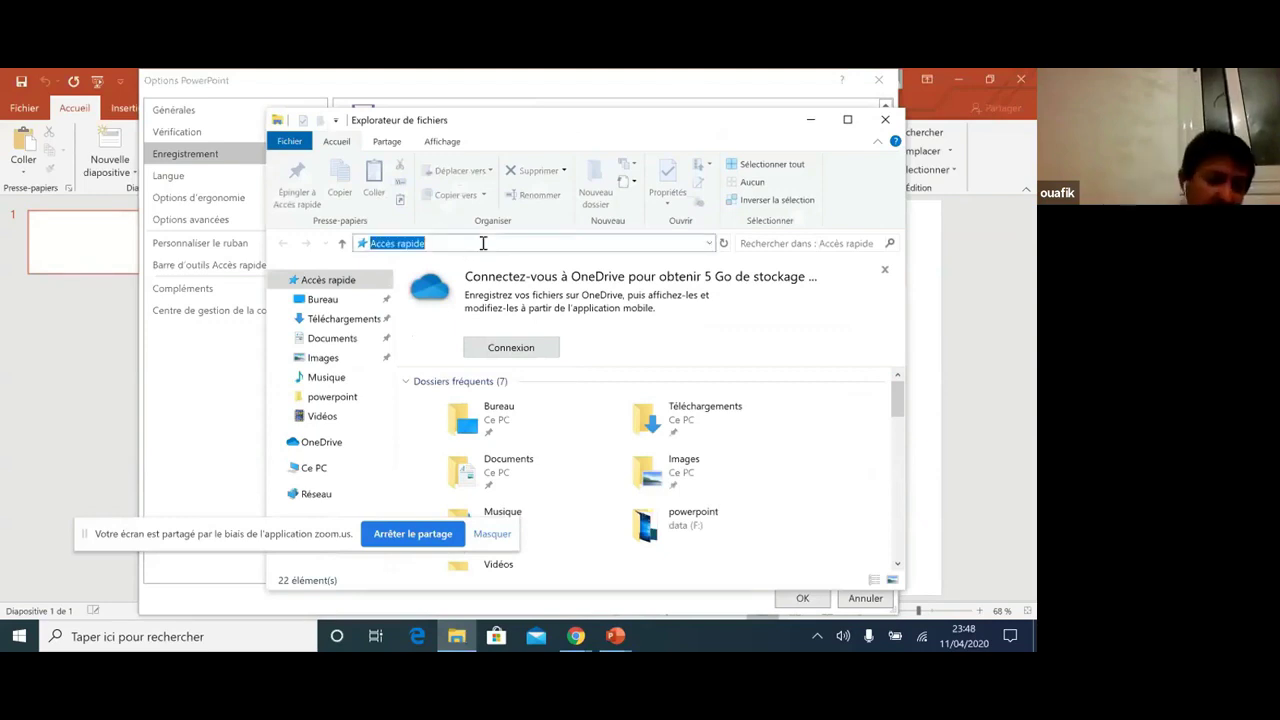
right_click(483, 243)
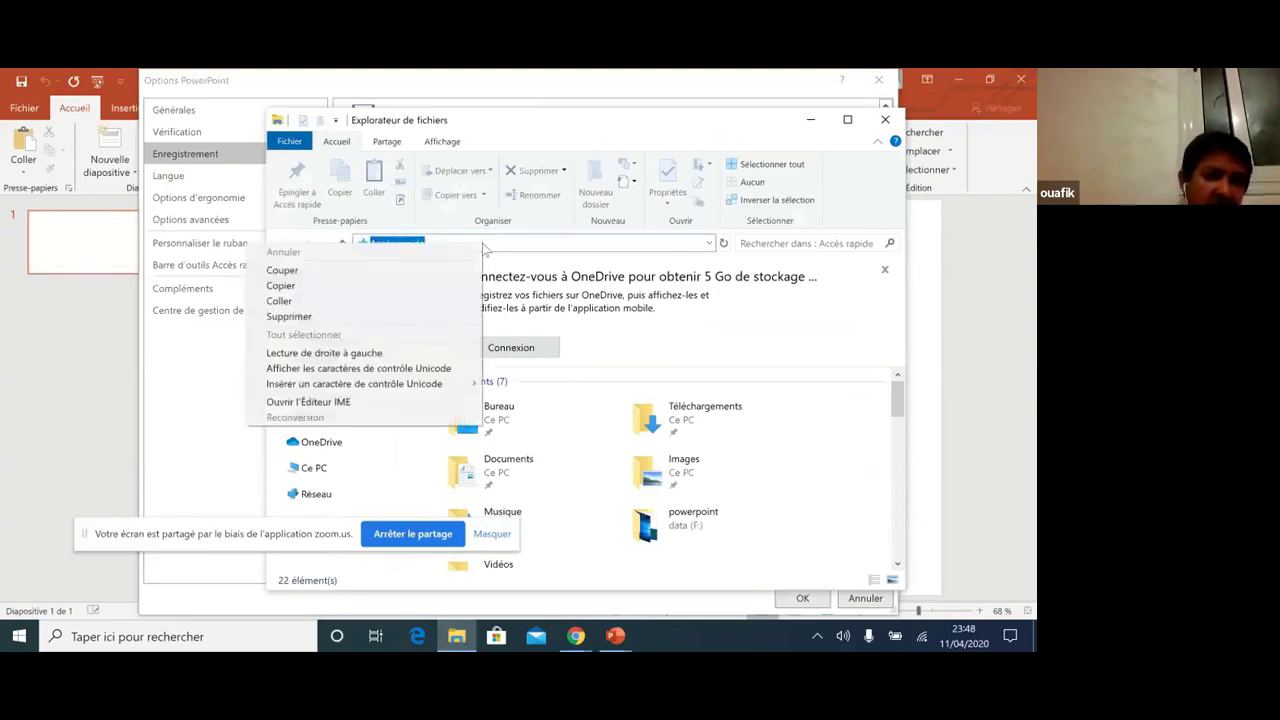
left_click(337, 295)
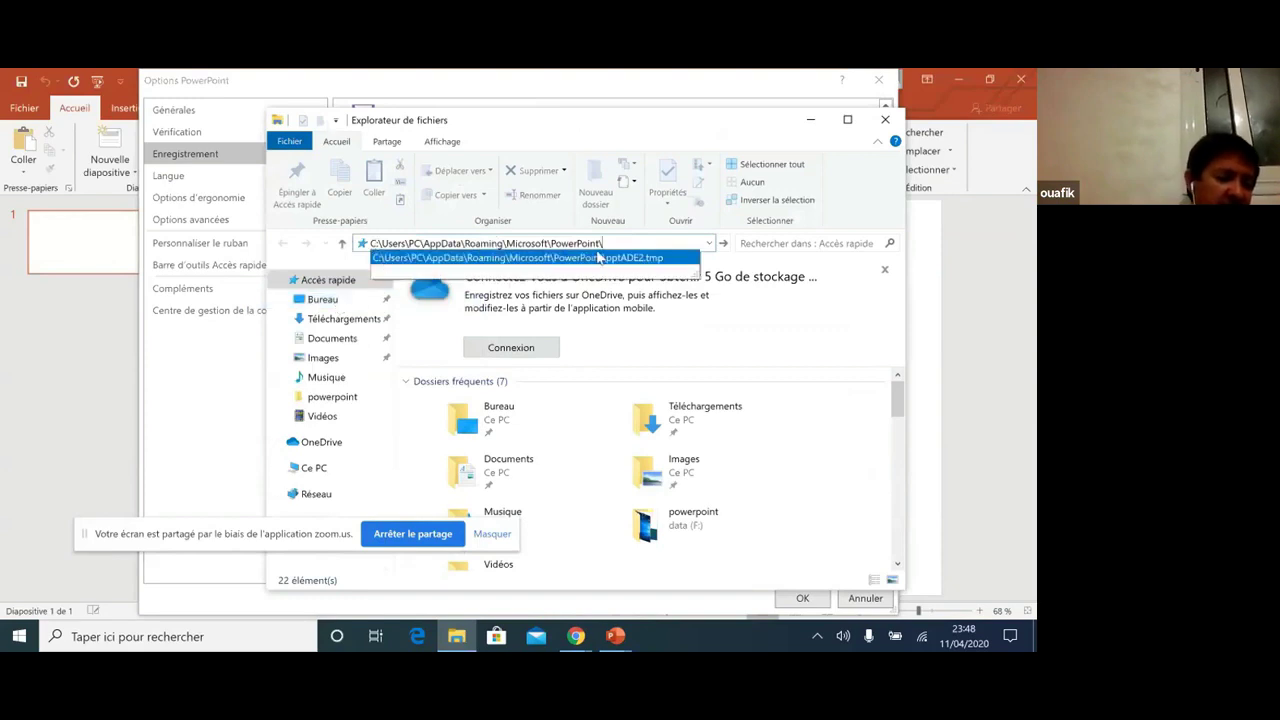
key("ctrl+a")
key("Return")
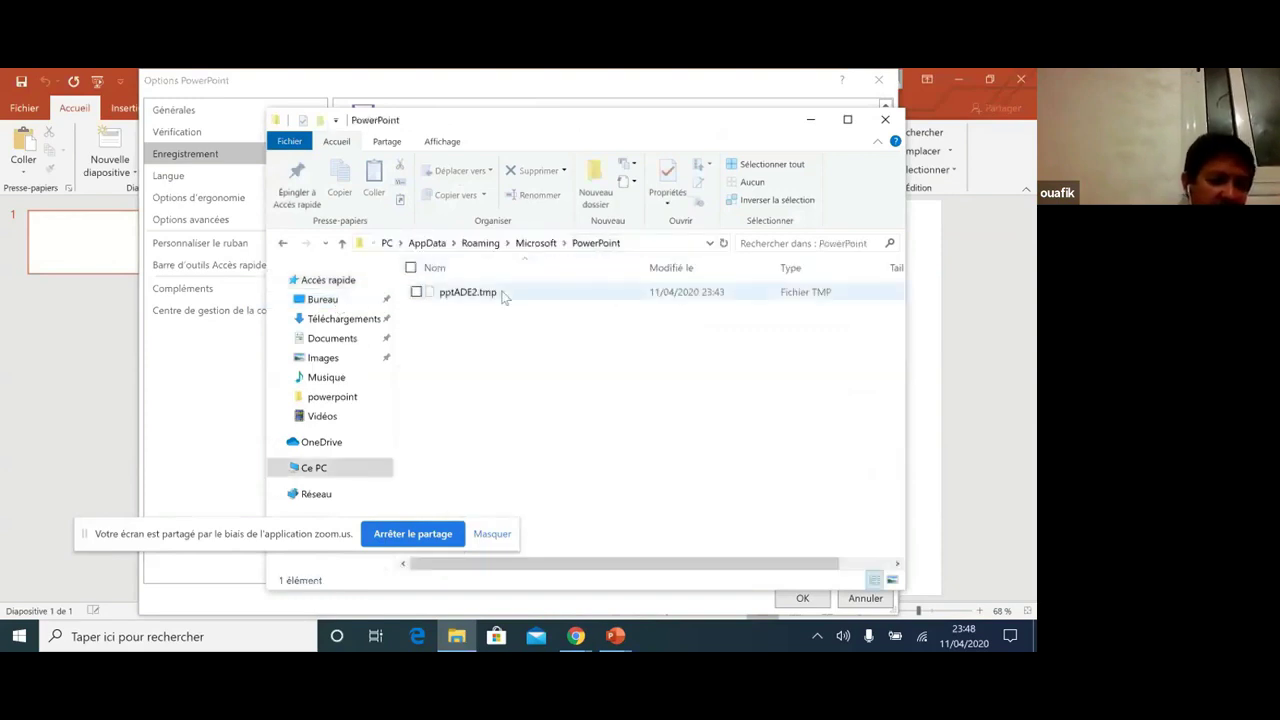
- Select the 30.6 Ko pptADE2.tmp file and return to PowerPoint Options
mouse_move(465, 300)
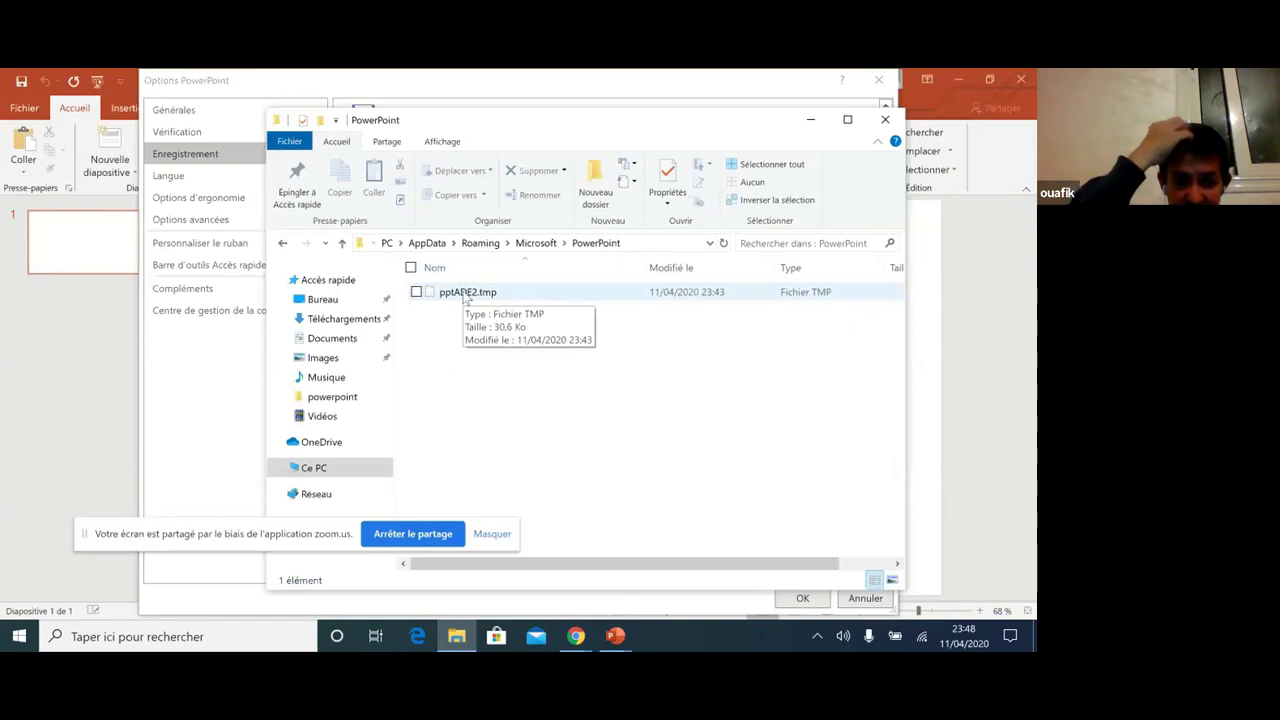
left_click(466, 296)
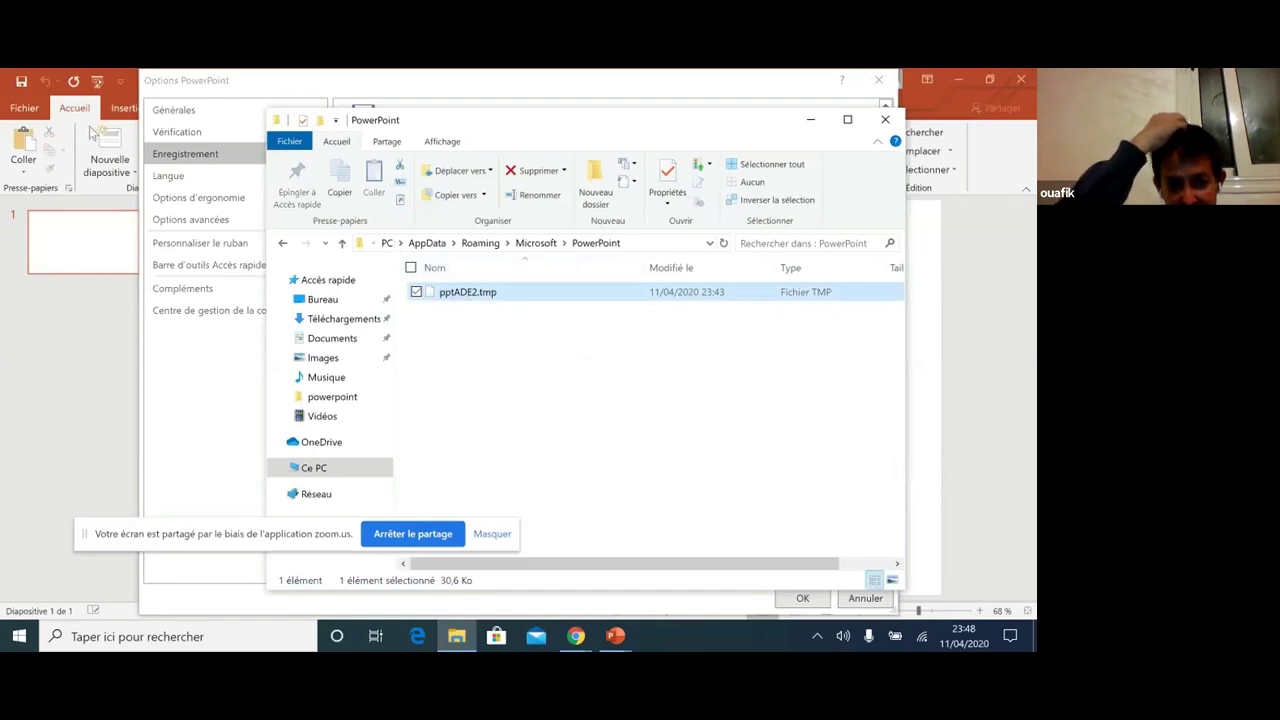
left_click(30, 348)
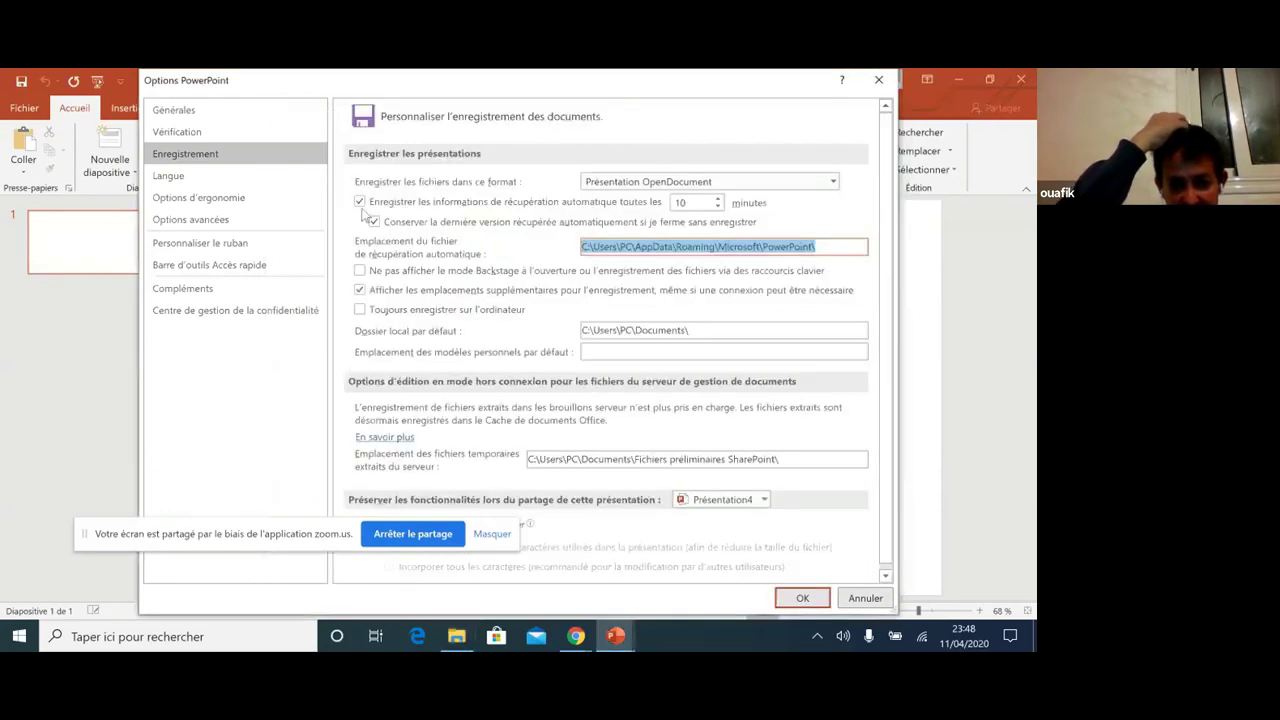
- Close Options and open the Parcourir file browser via Fichier > Ouvrir > Ce PC
left_click(879, 79)
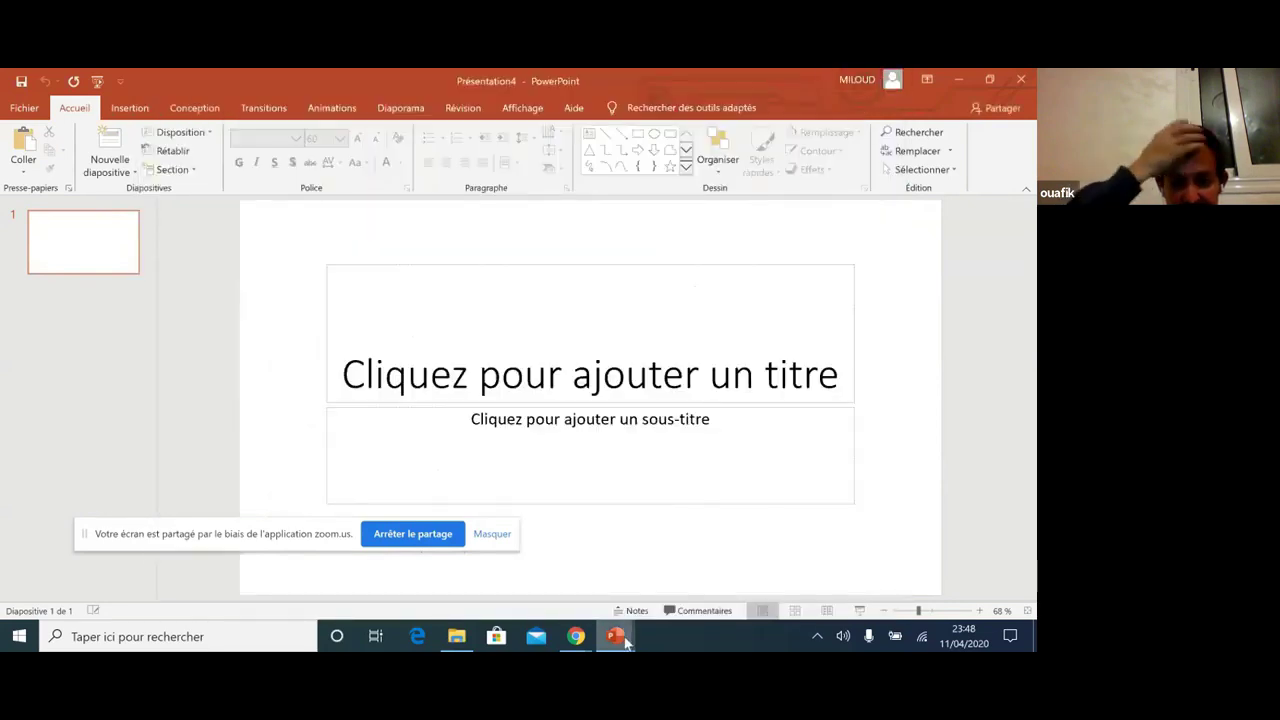
left_click(18, 108)
left_click(48, 214)
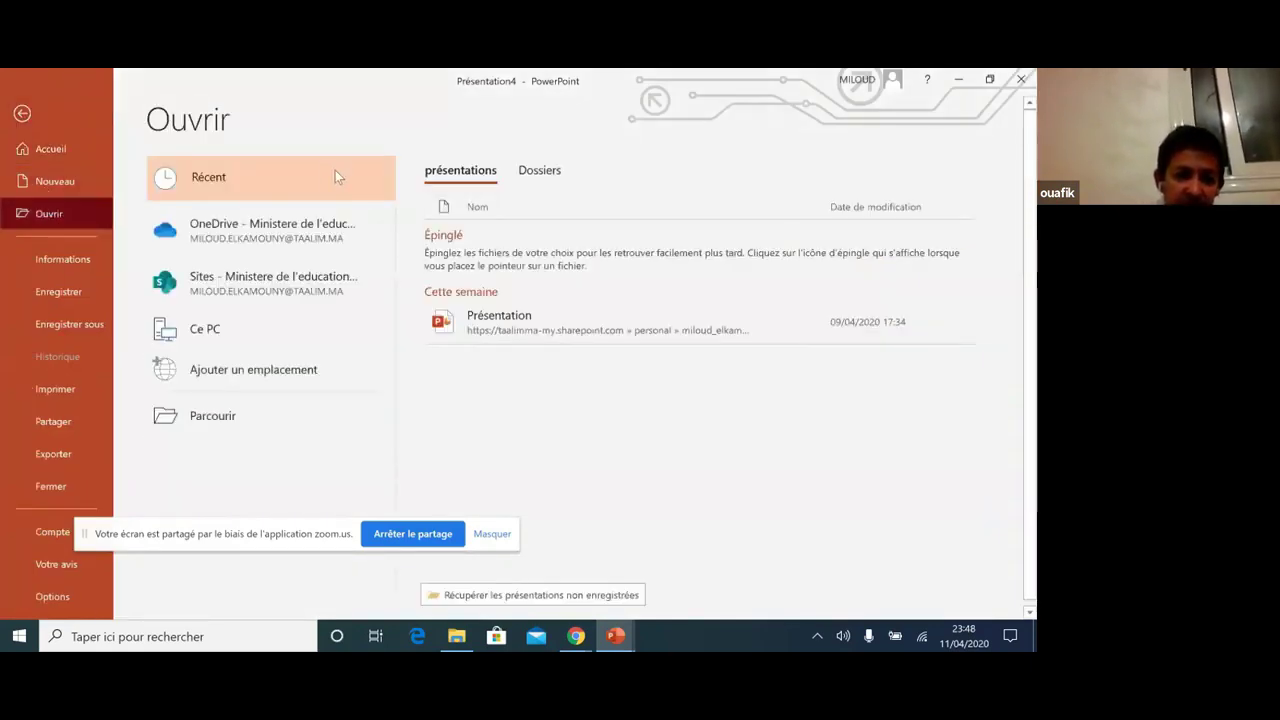
left_click(262, 326)
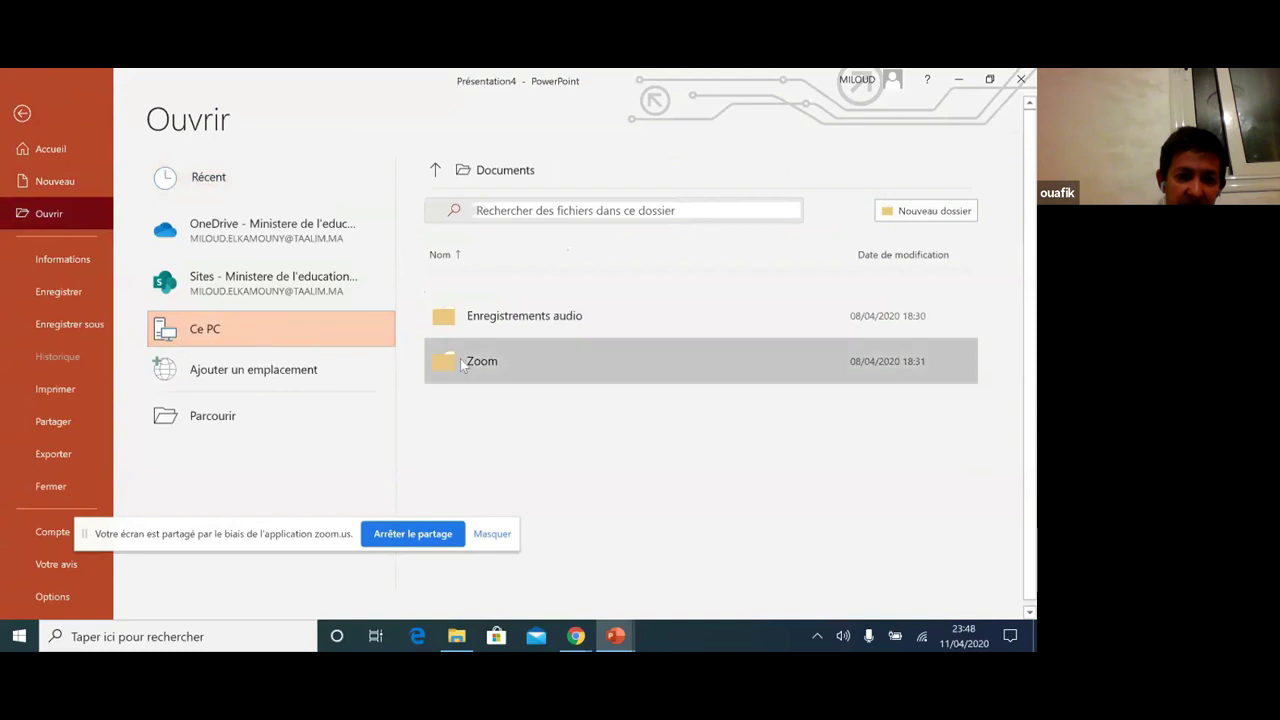
left_click(213, 434)
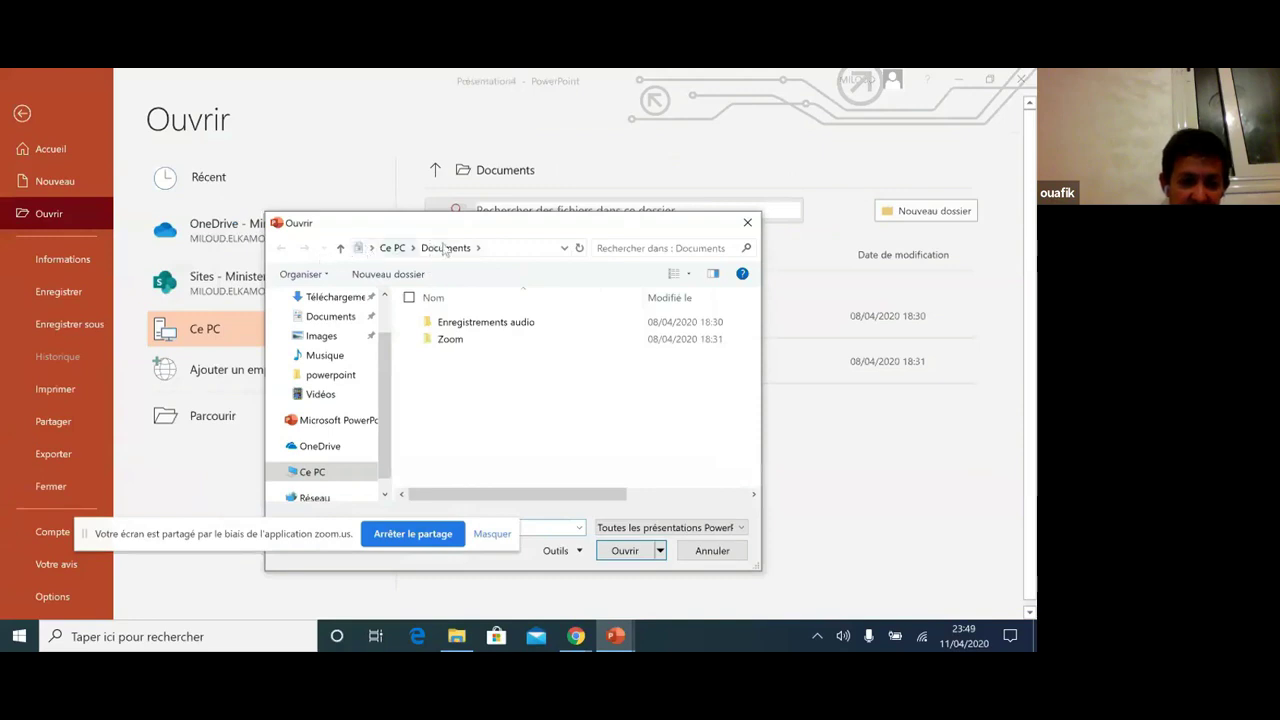
- Paste the AppData autorecovery folder path into the Open dialog's address bar and go there
left_click(507, 248)
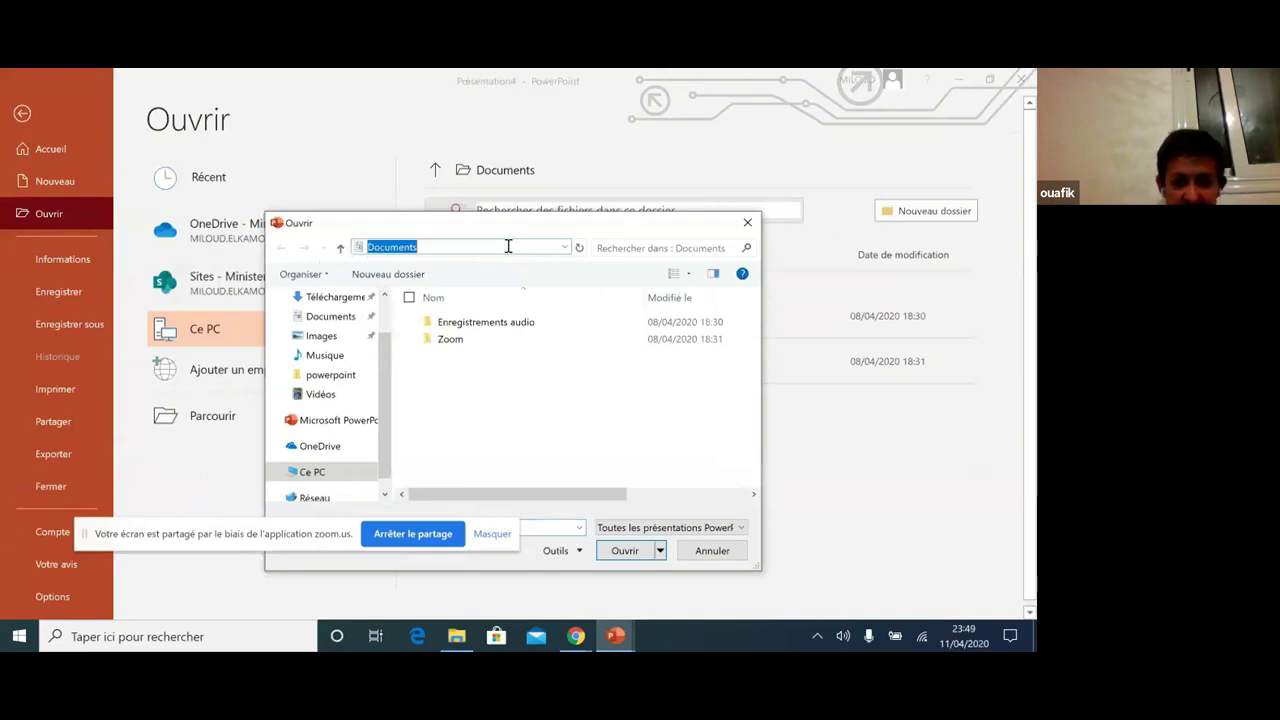
key("BackSpace")
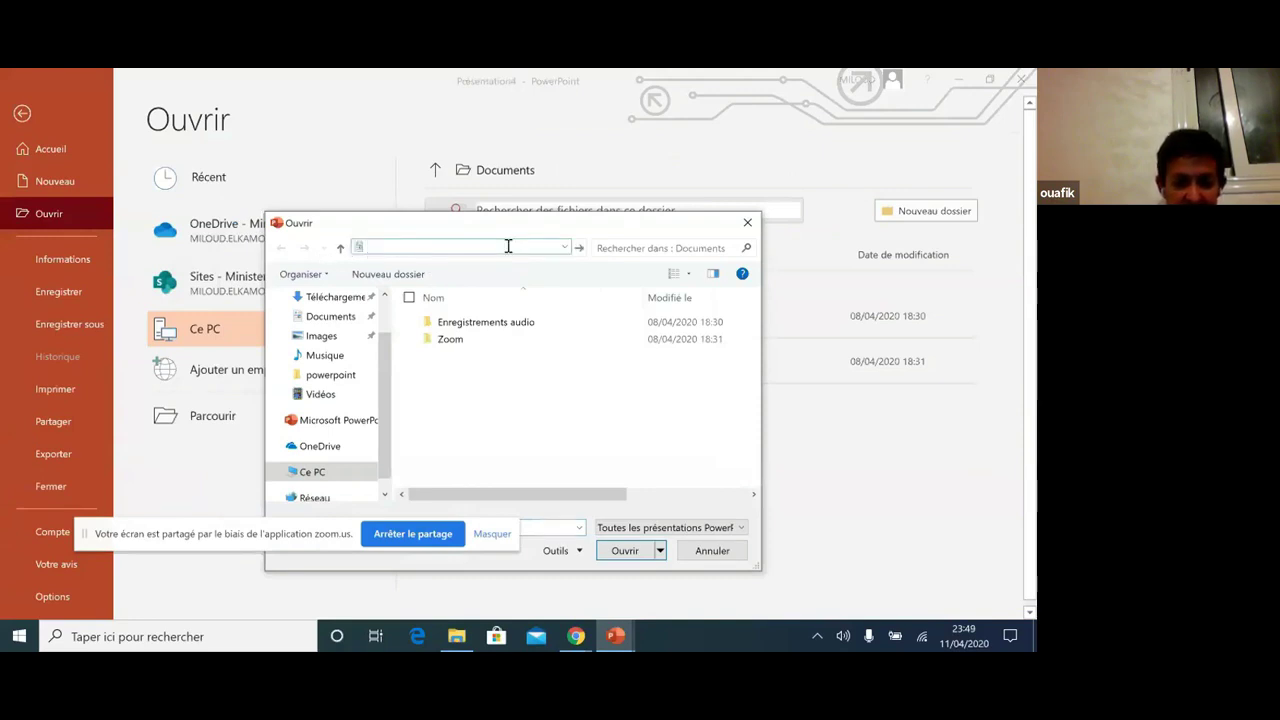
right_click(360, 247)
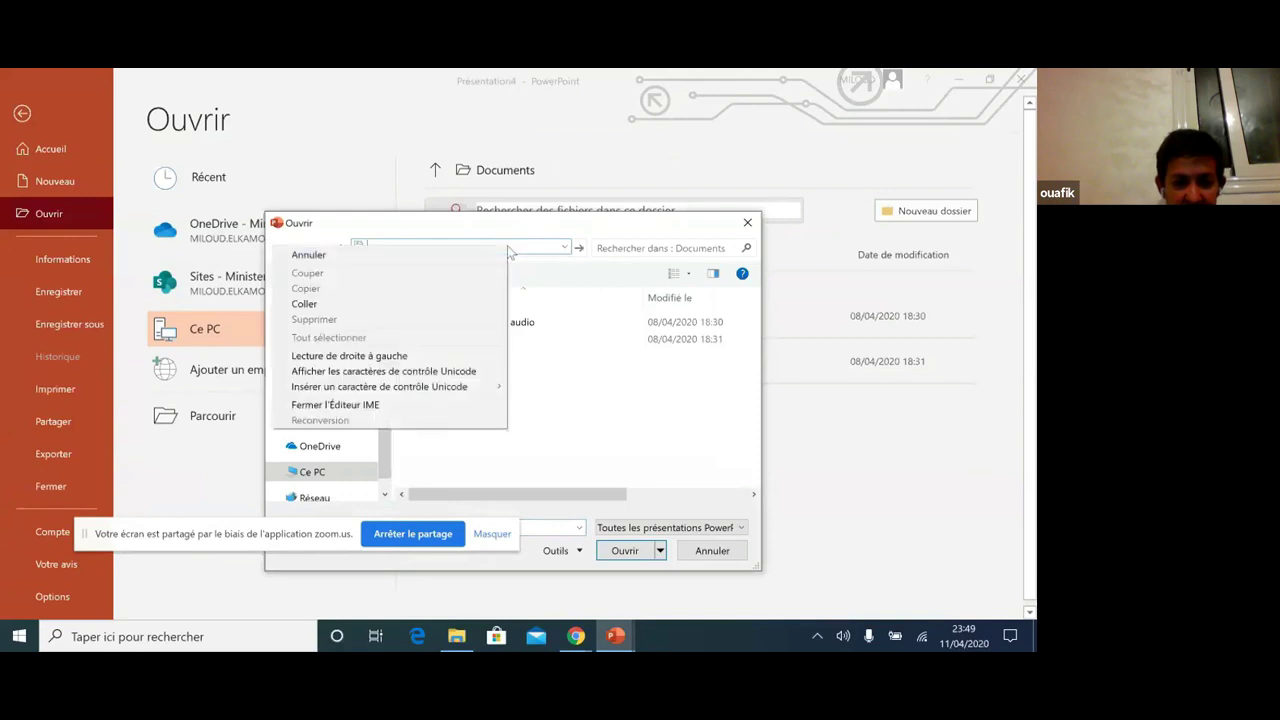
left_click(345, 299)
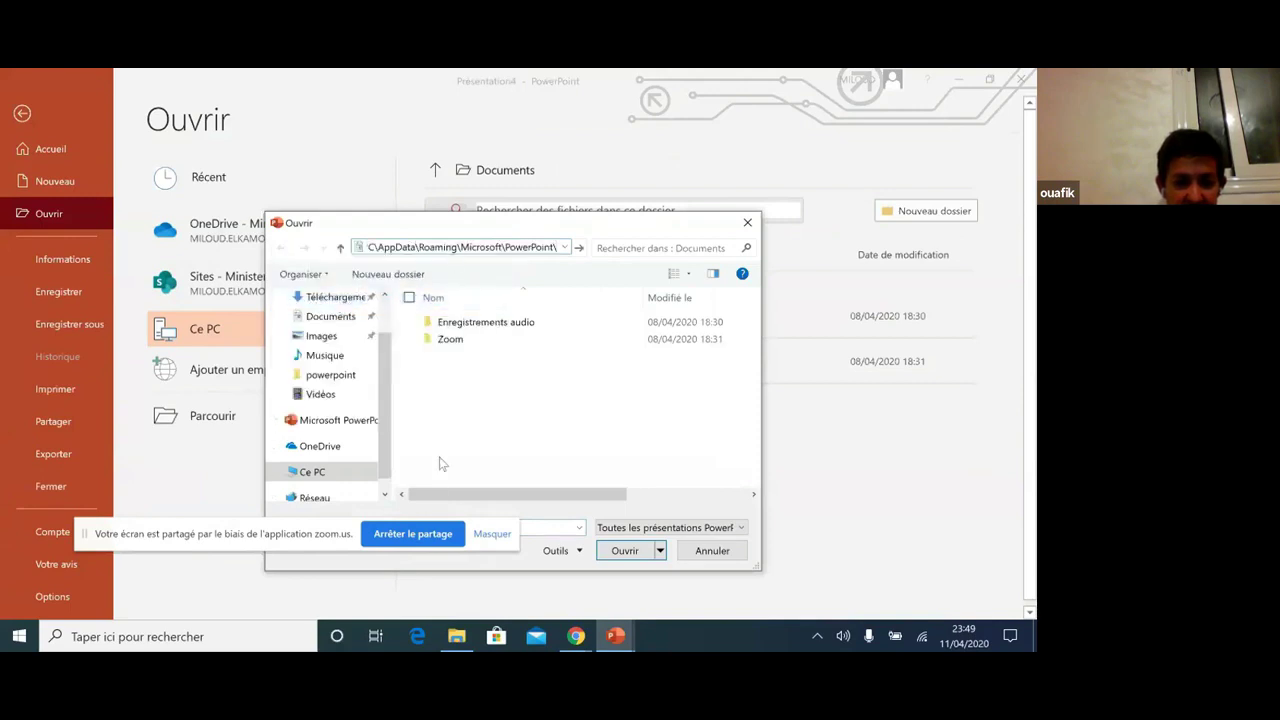
left_click(621, 552)
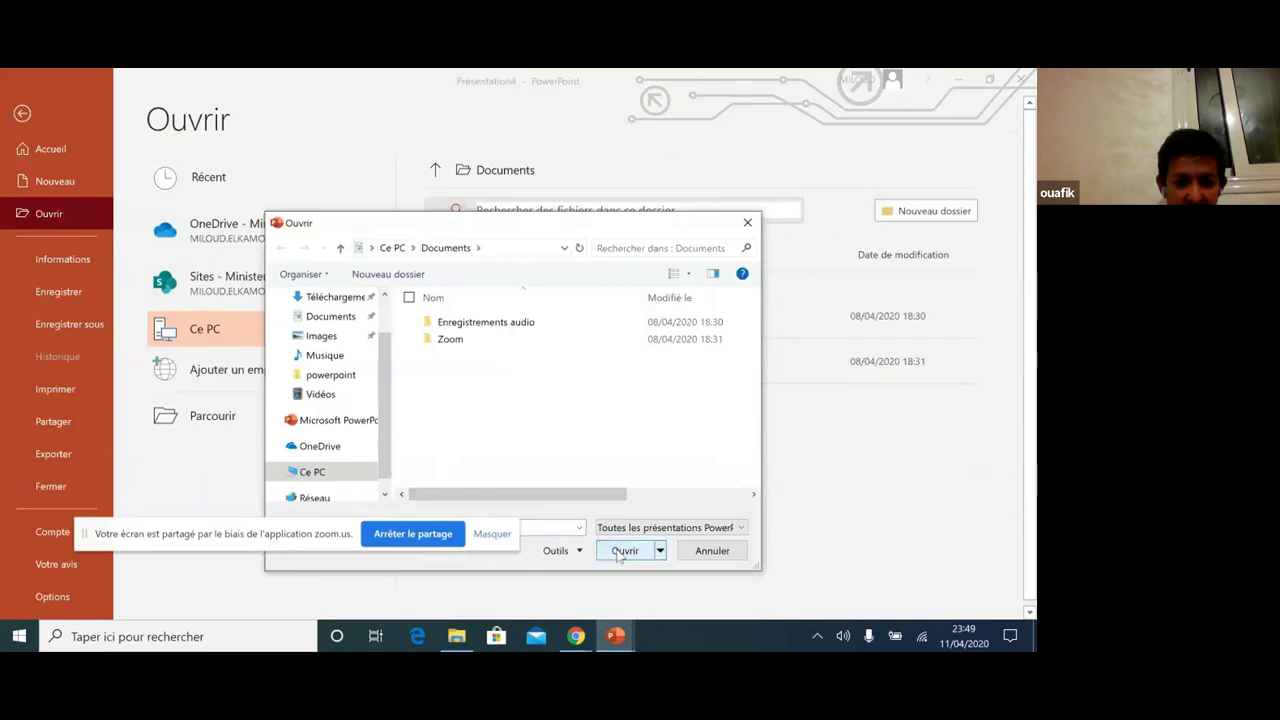
left_click(497, 246)
type("C:\\AppData\\Roaming\\Microsoft\\PowerPoint\\")
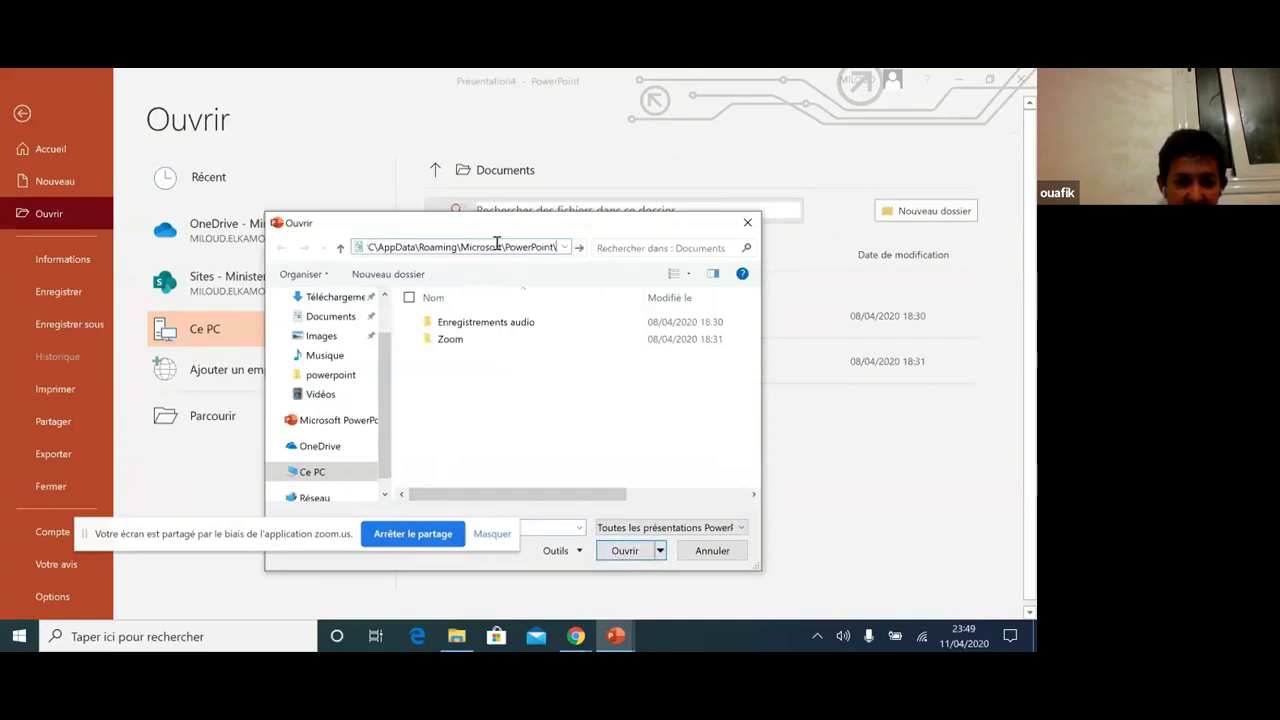
key("Return")
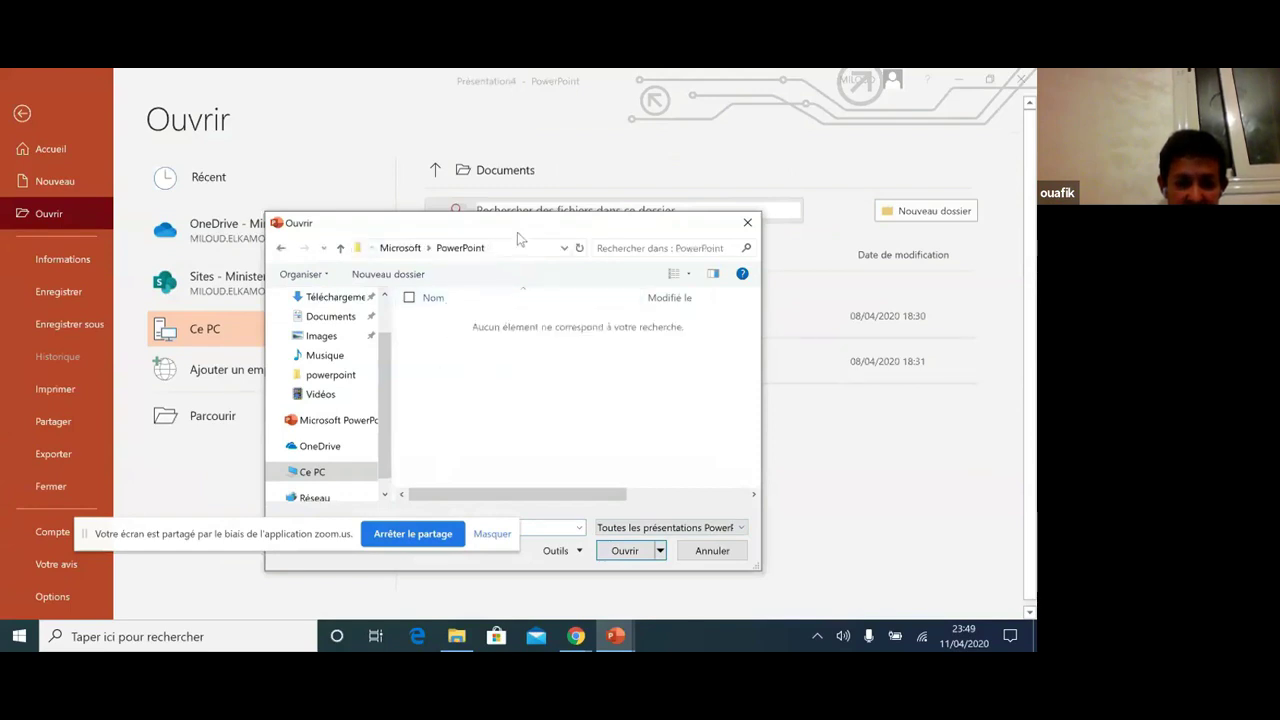
left_click_drag(517, 232, 600, 89)
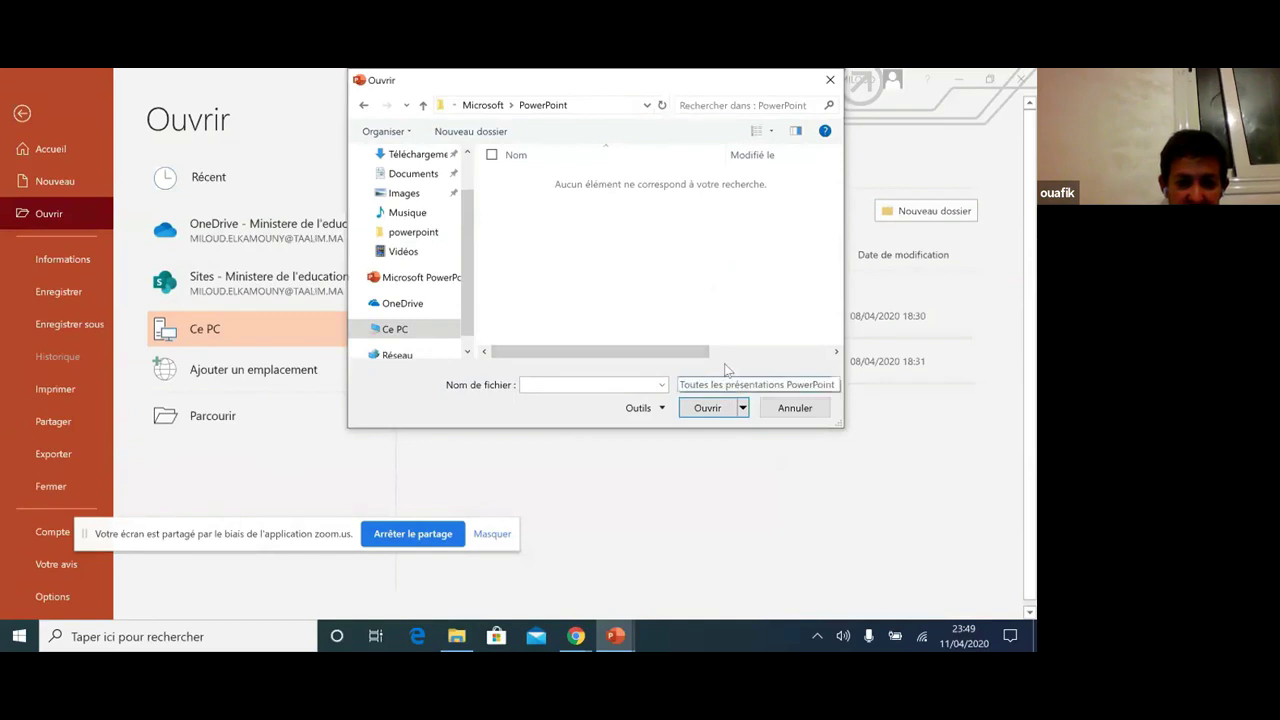
left_click_drag(671, 84, 575, 145)
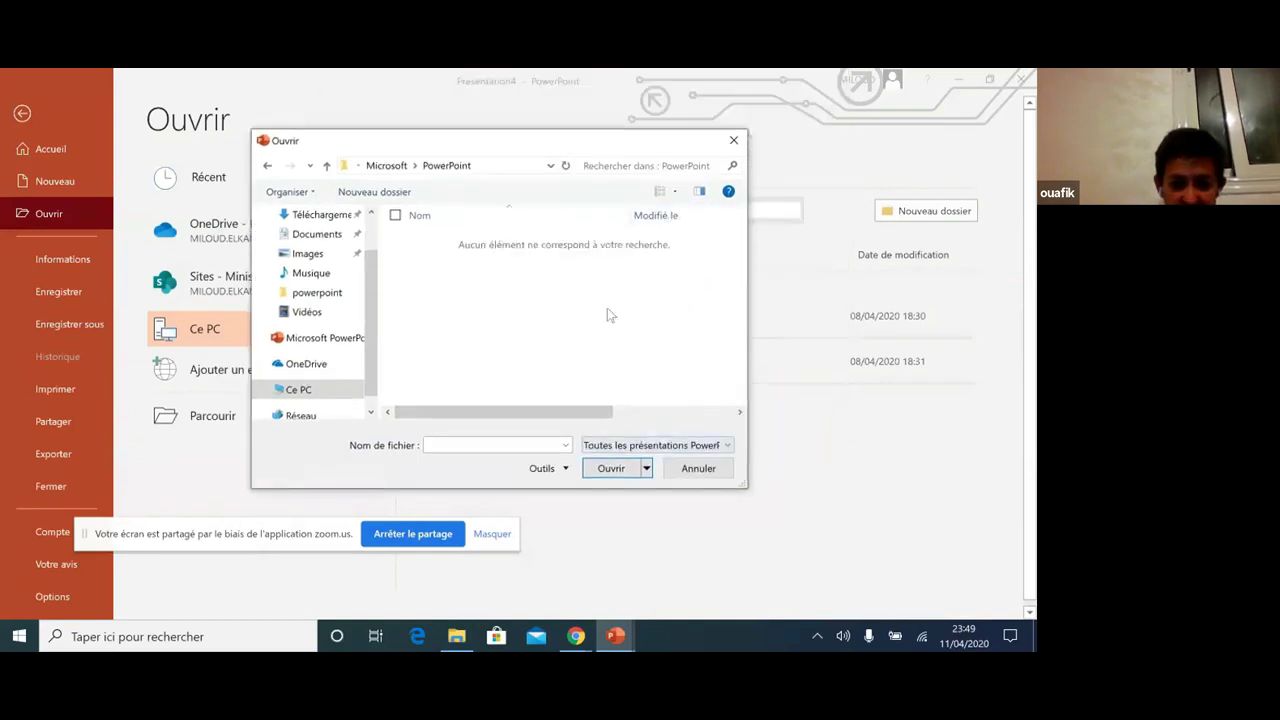
- Show Tous les fichiers and open pptADE2.tmp as a presentation
left_click(646, 446)
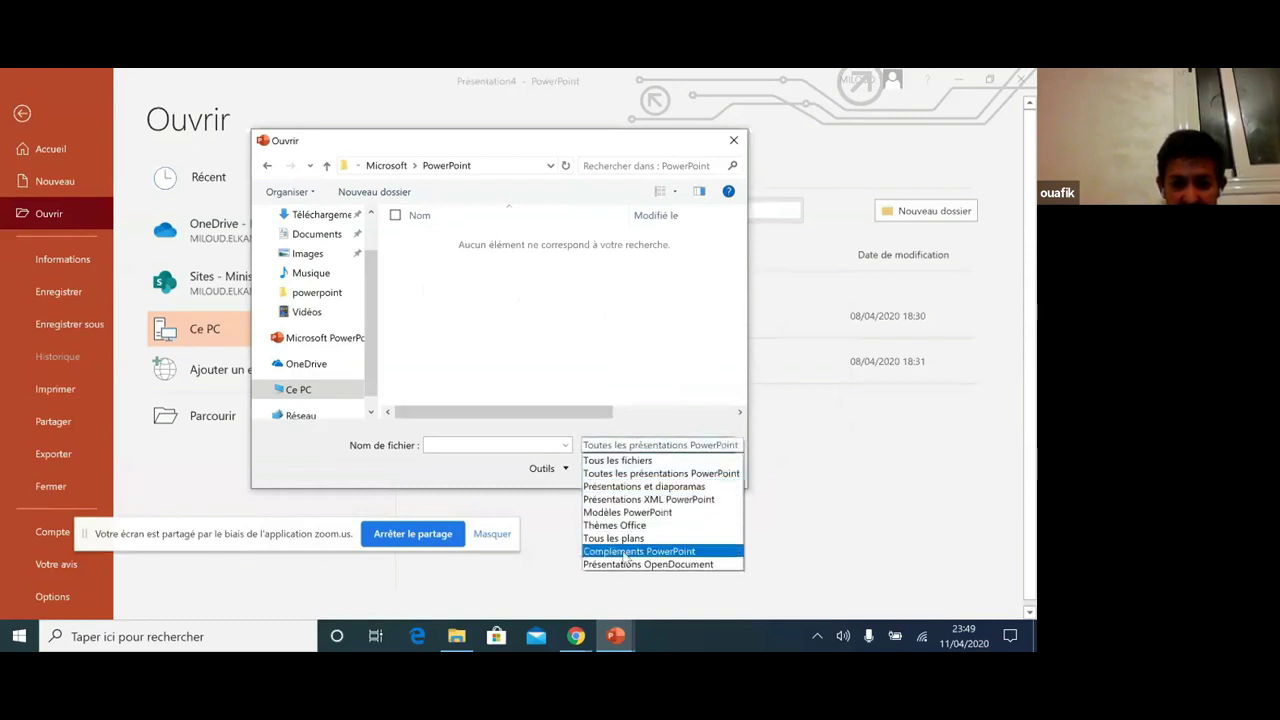
left_click(625, 460)
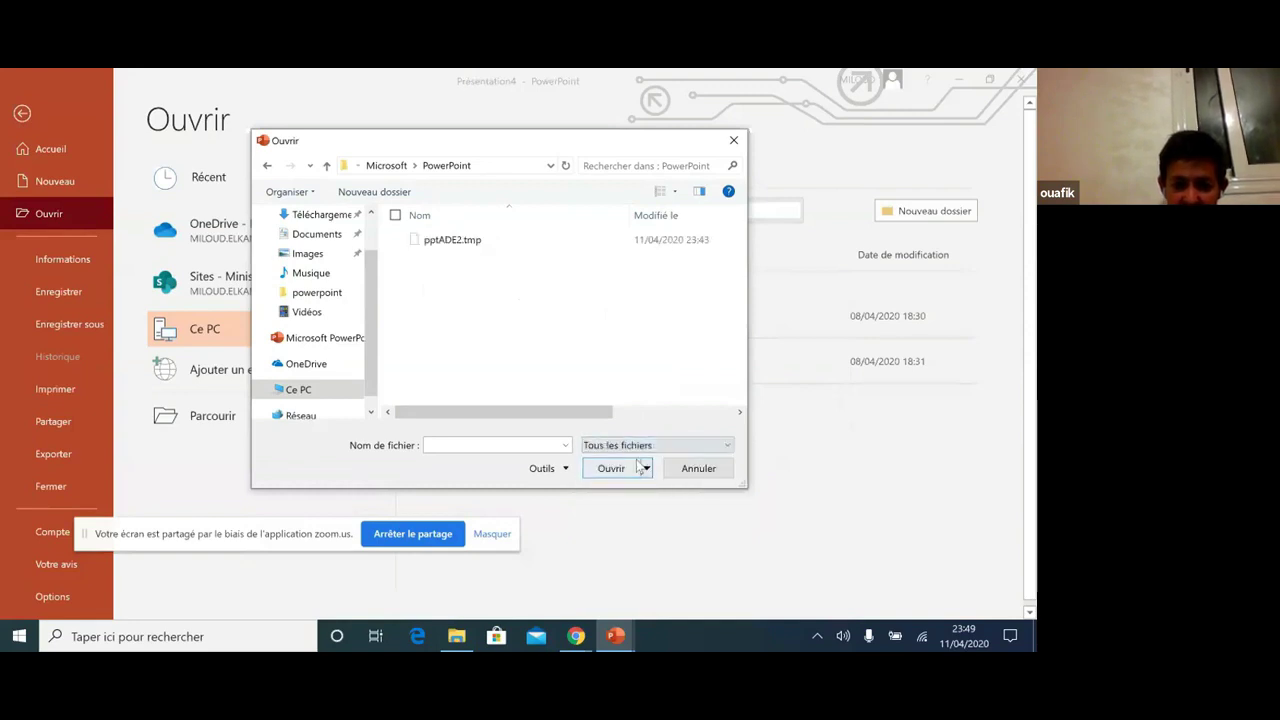
double_click(470, 240)
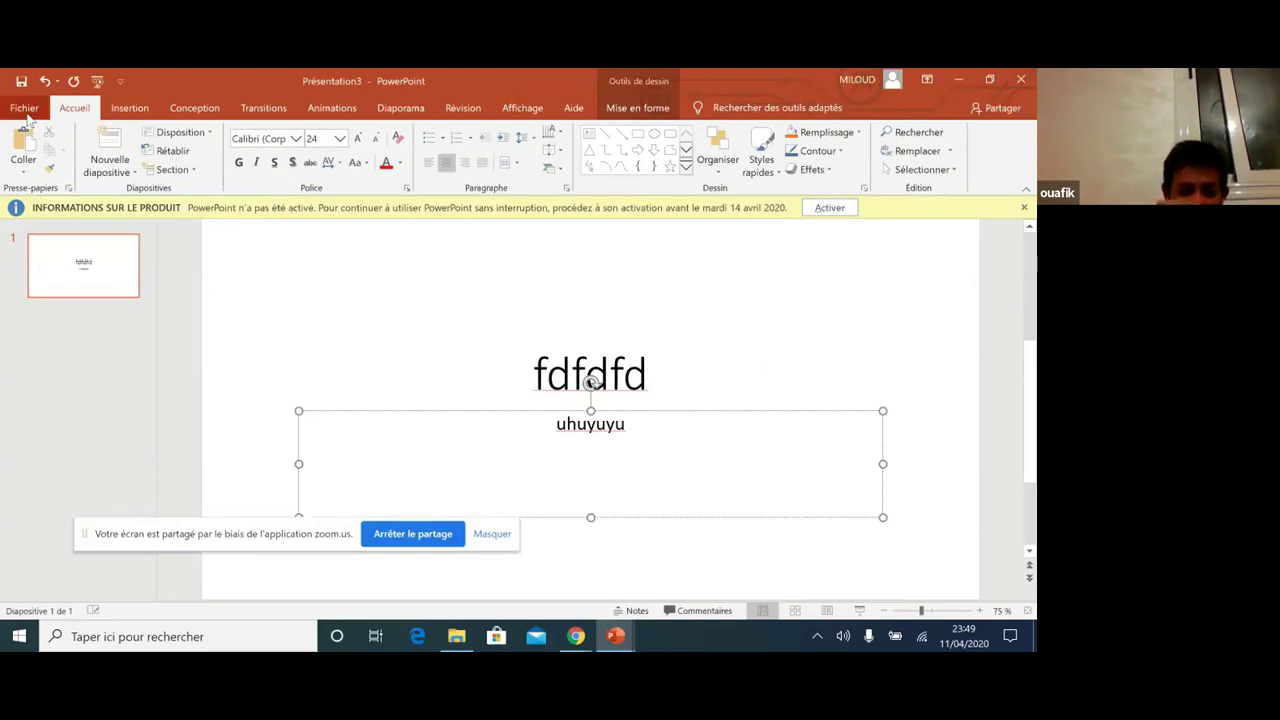
- Create a new presentation from the Bienvenue dans PowerPoint 2016 template
left_click(25, 108)
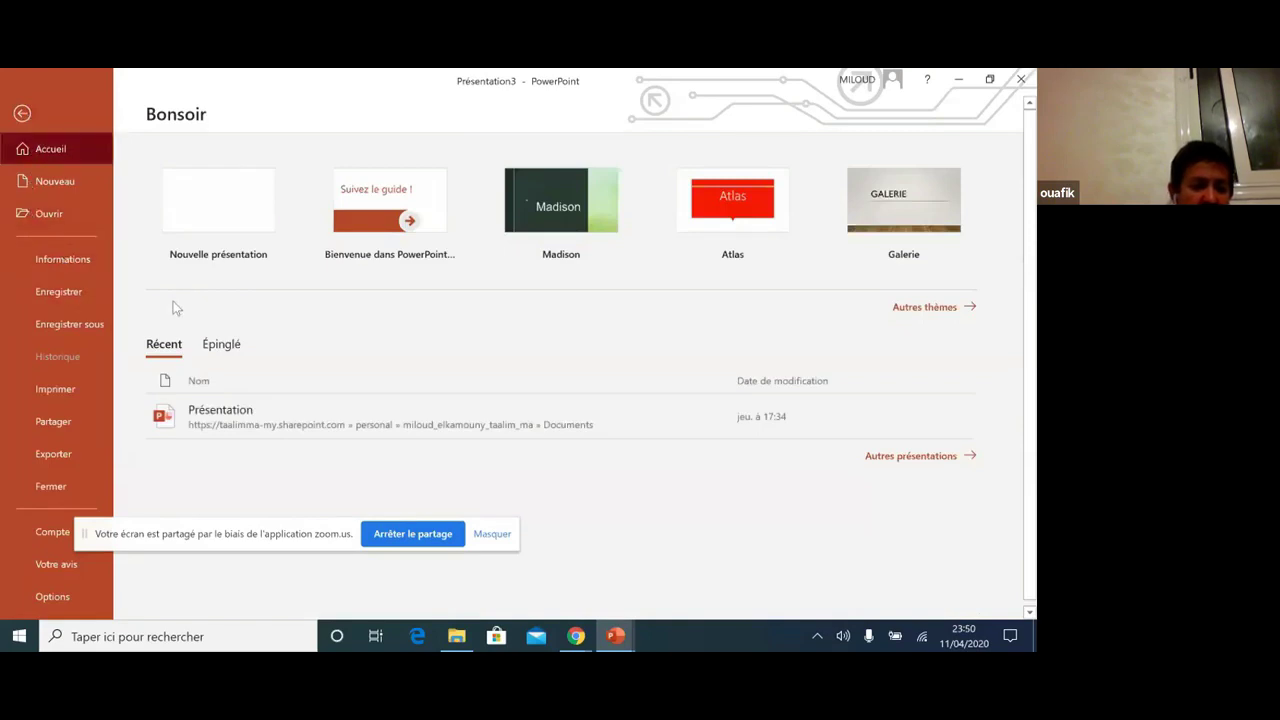
left_click(22, 113)
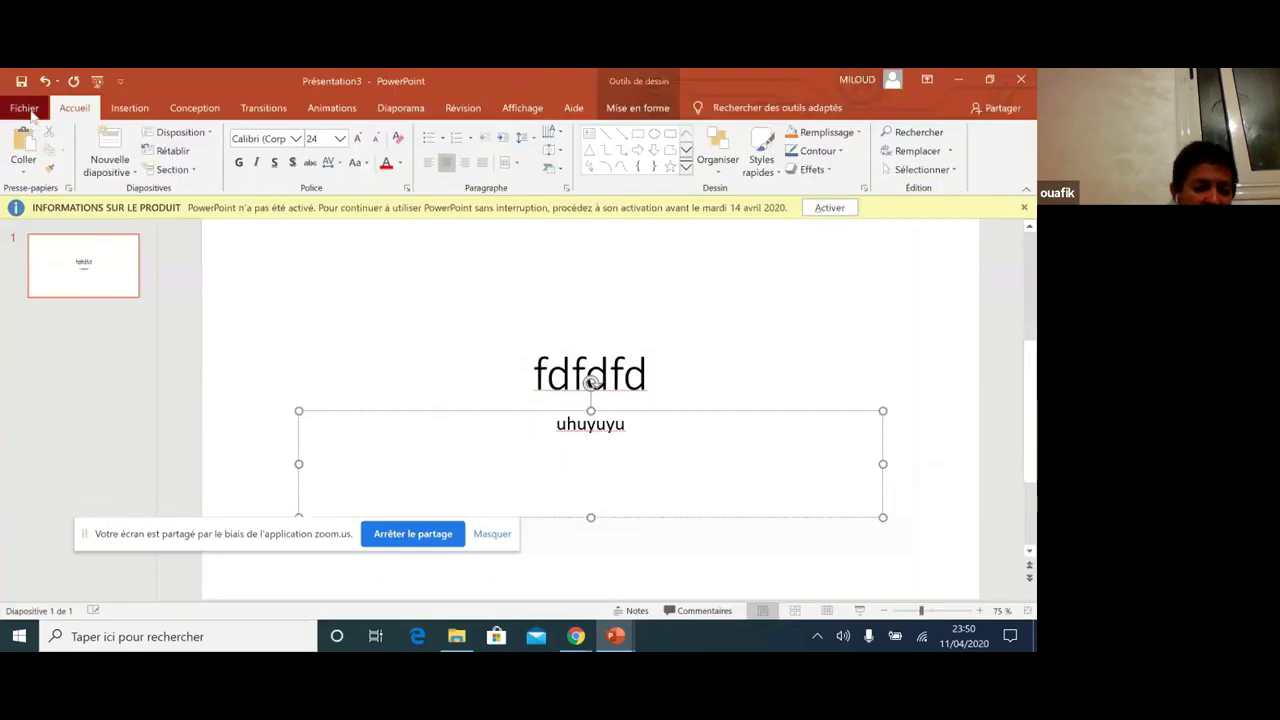
left_click(24, 108)
left_click(387, 218)
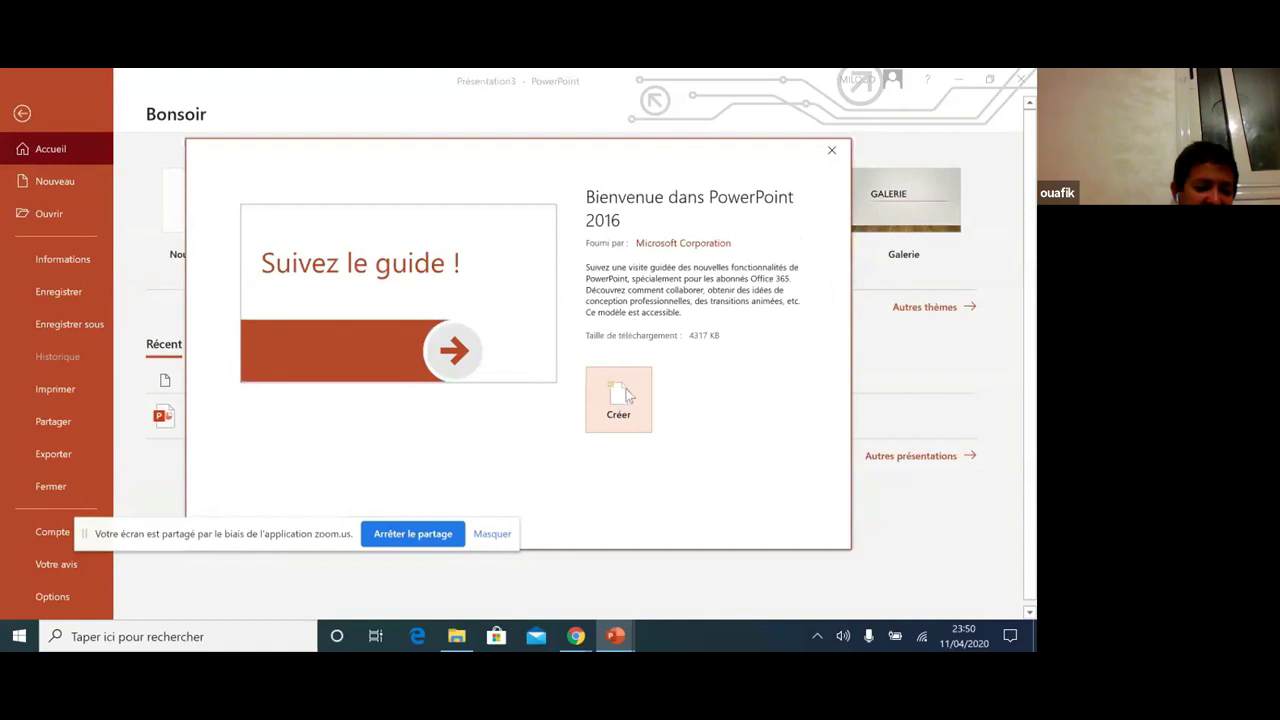
left_click(608, 407)
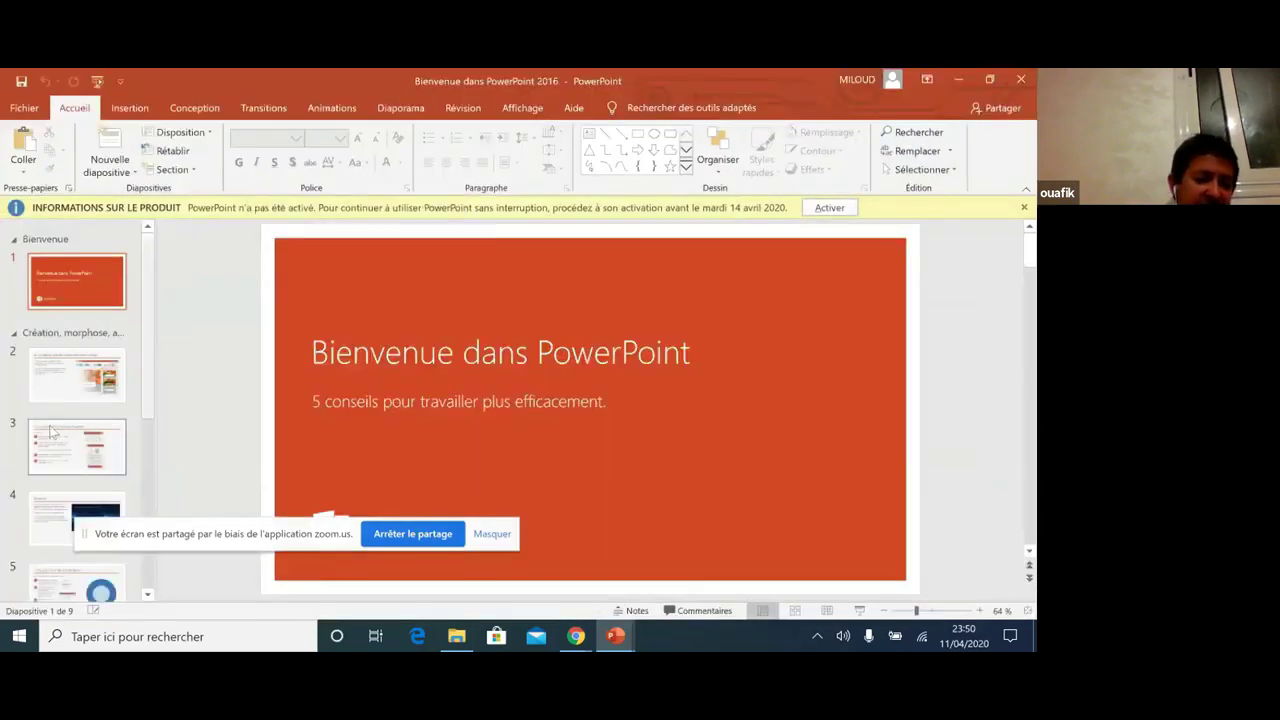
- Browse the tour's slides back to the title slide, then show the Enregistrer sous page
left_click(50, 430)
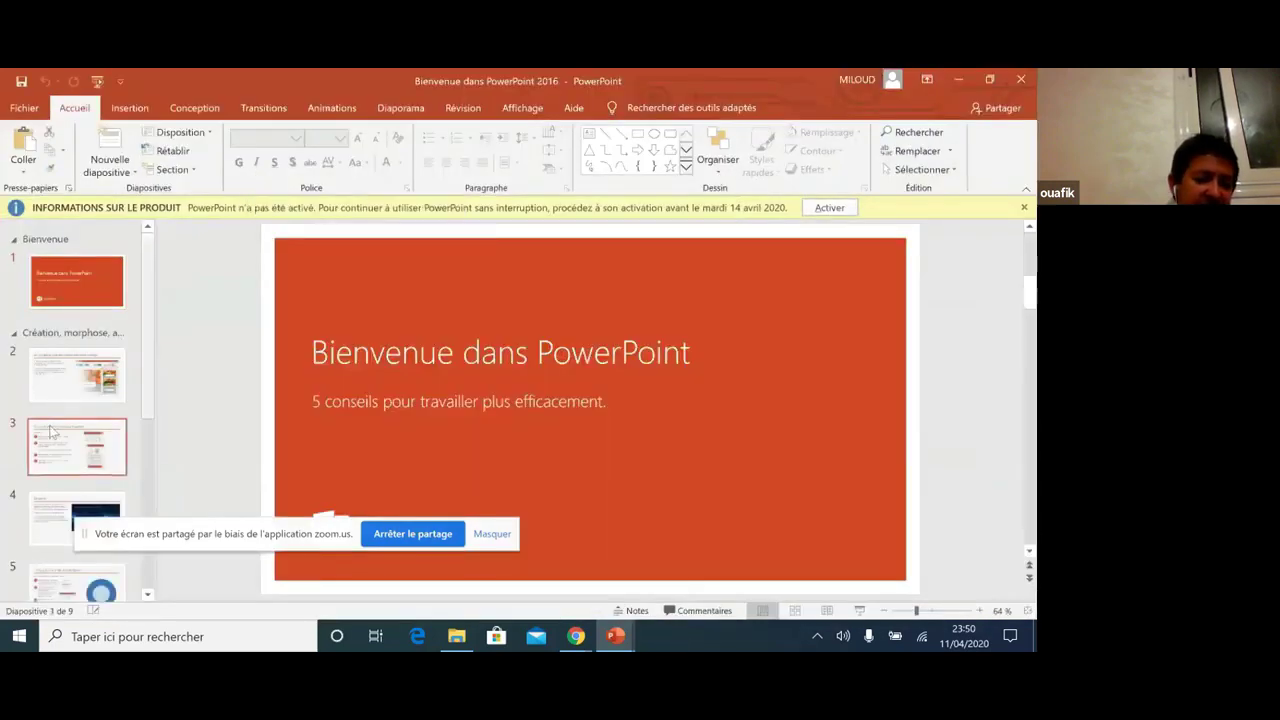
left_click(66, 520)
left_click(75, 378)
left_click(87, 297)
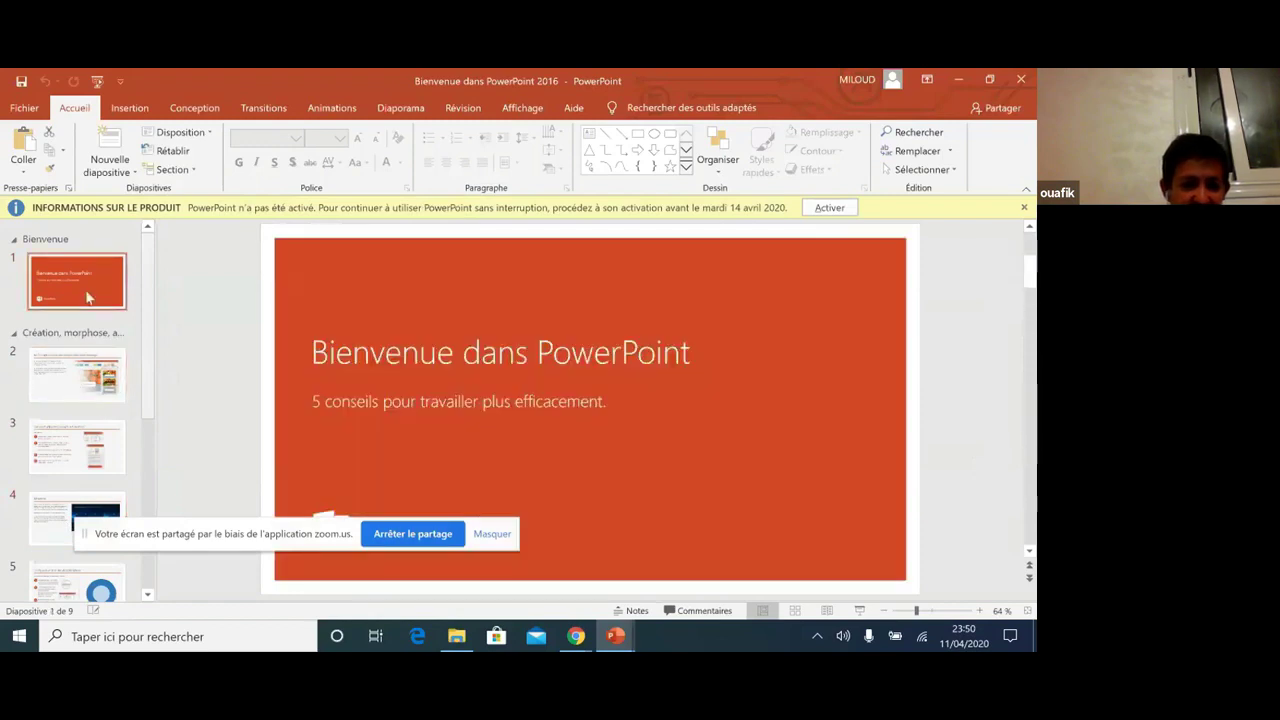
left_click(24, 107)
left_click(78, 288)
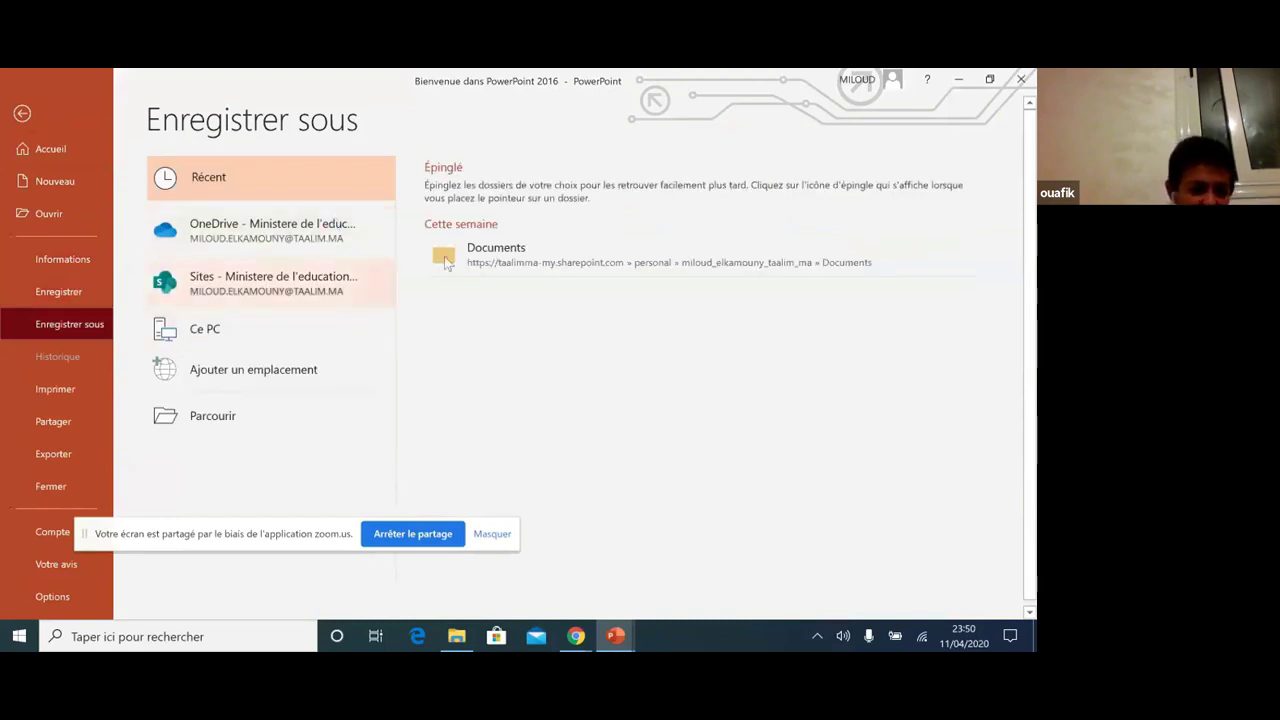
- Save the presentation as 'Bienvenue dans PowerPoint' in OneDrive Documents, keeping the OpenDocument format
left_click(470, 275)
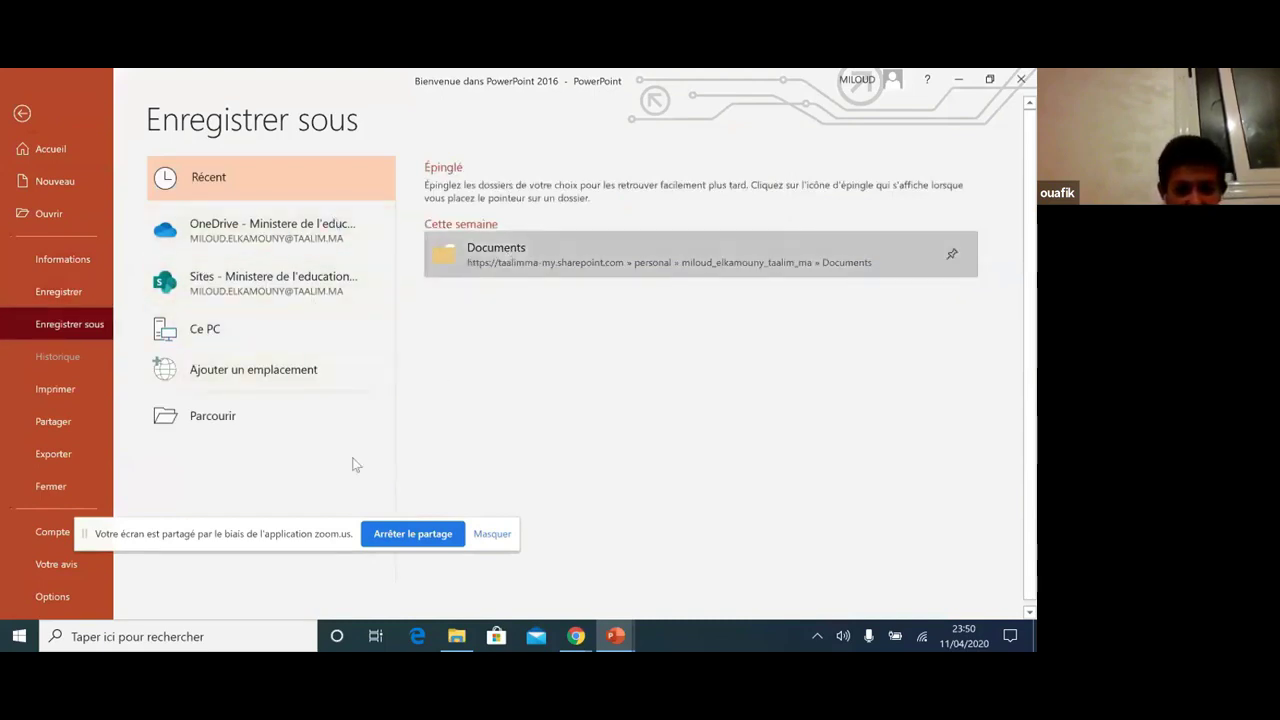
left_click_drag(258, 533, 698, 411)
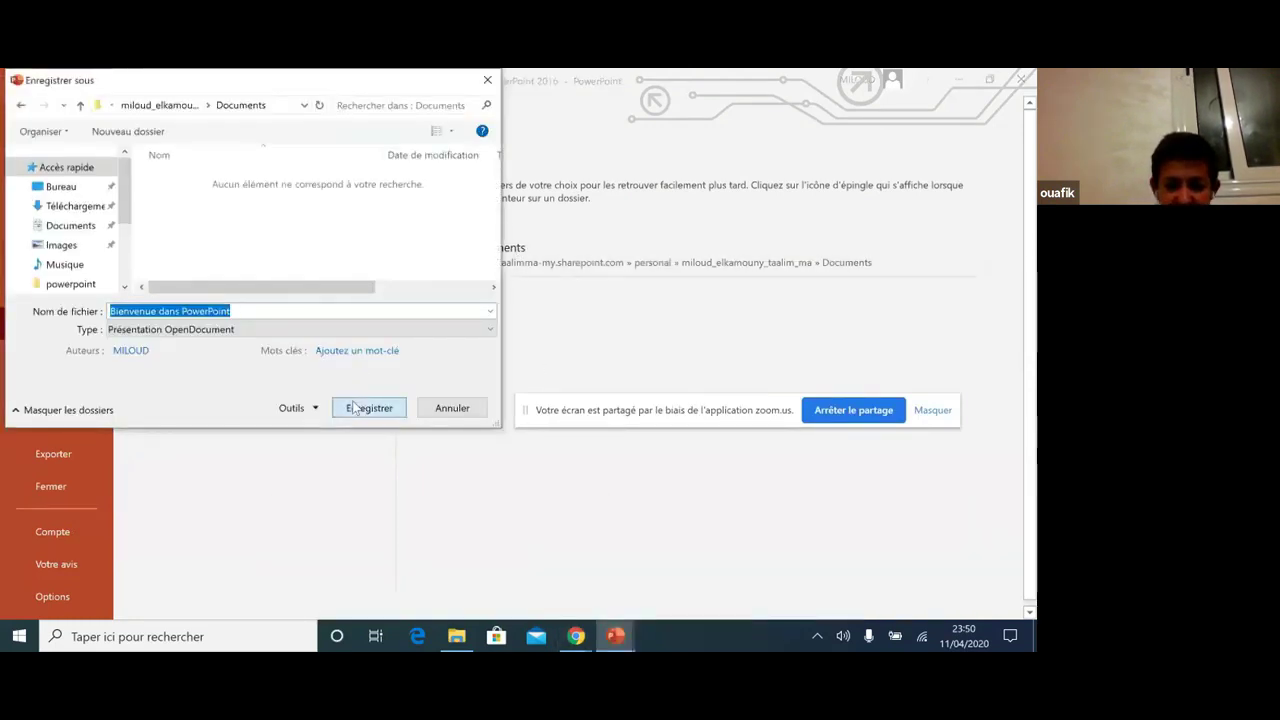
left_click(354, 408)
left_click(354, 408)
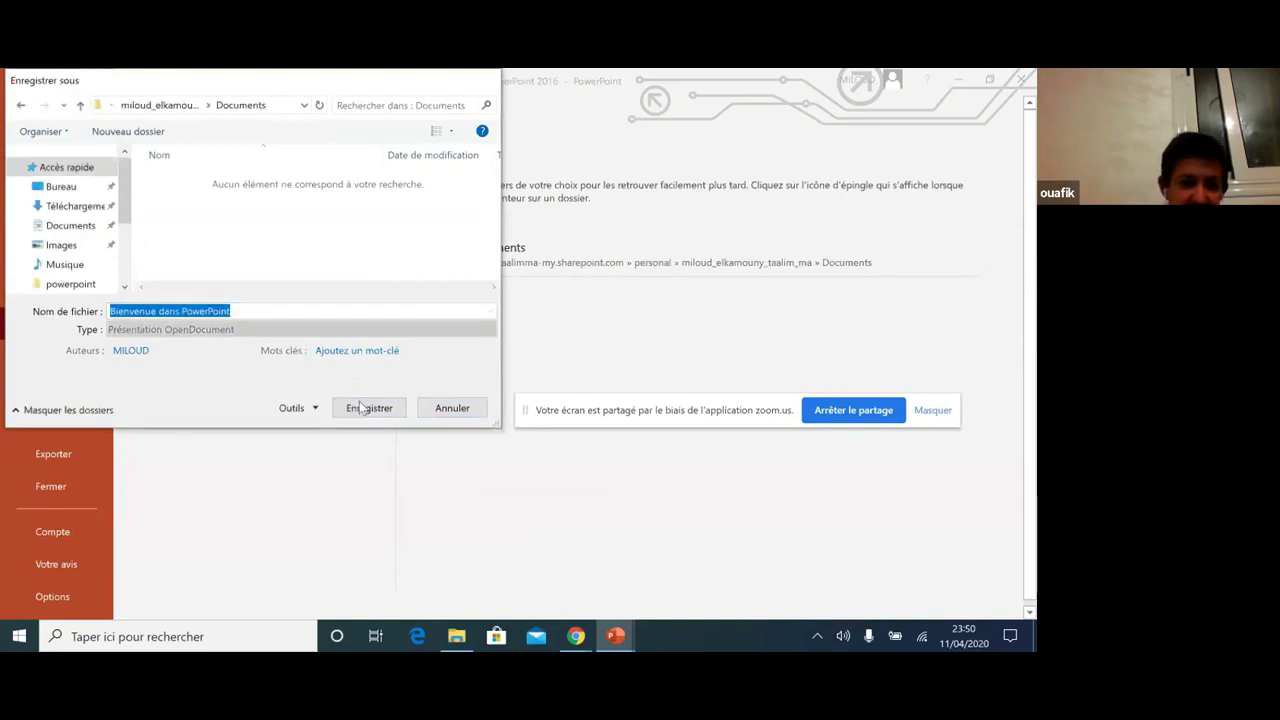
left_click(446, 414)
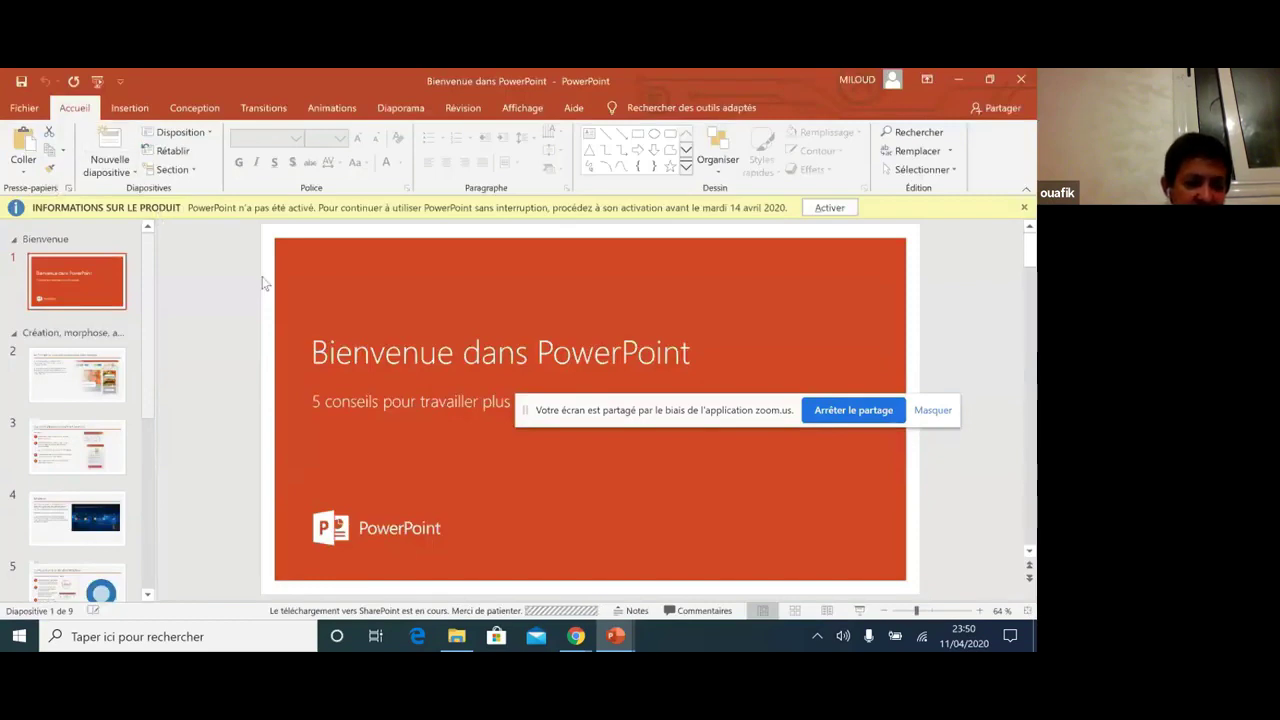
left_click(26, 108)
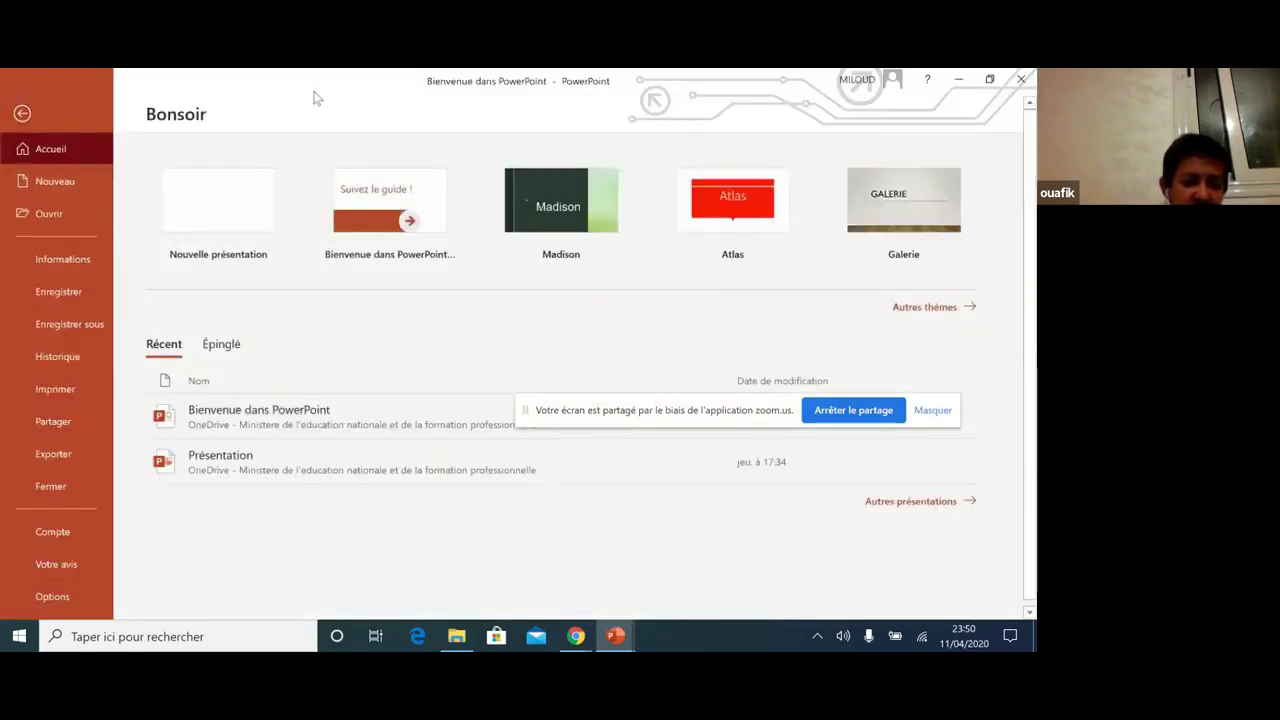
- In Options > Enregistrement, lower the autorecovery save interval from 10 to 4 minutes
left_click(22, 126)
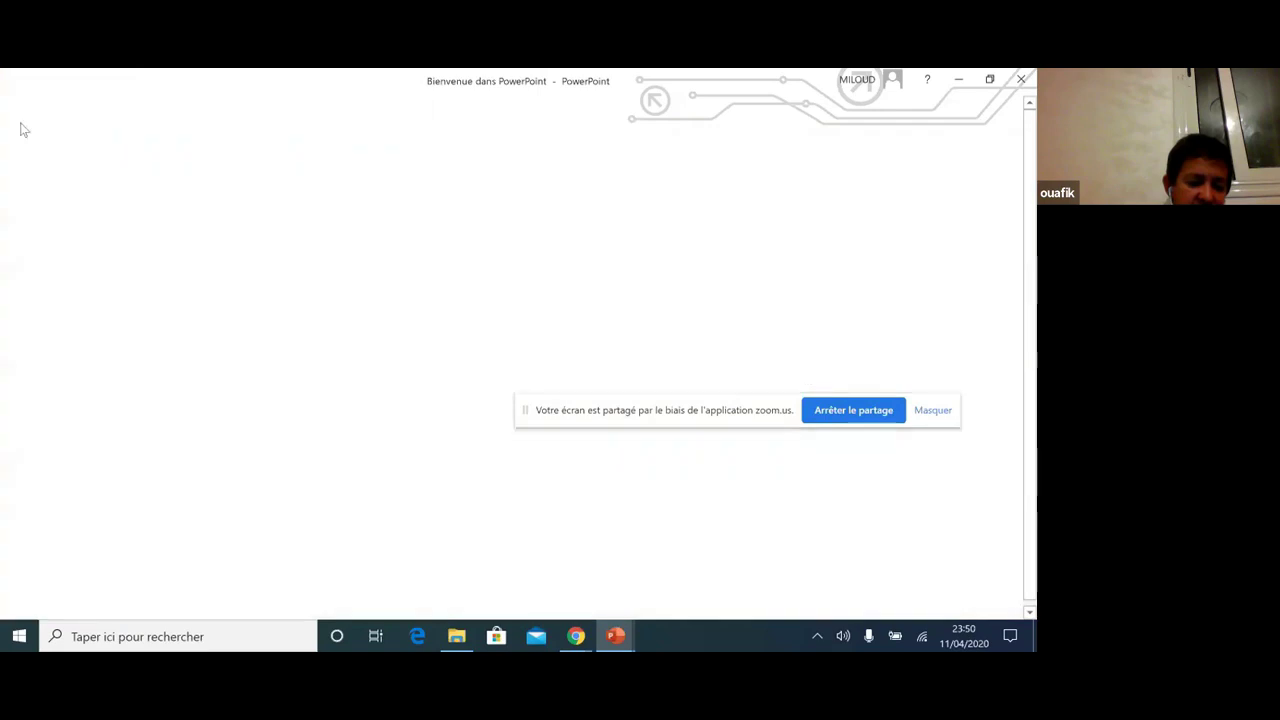
left_click(26, 108)
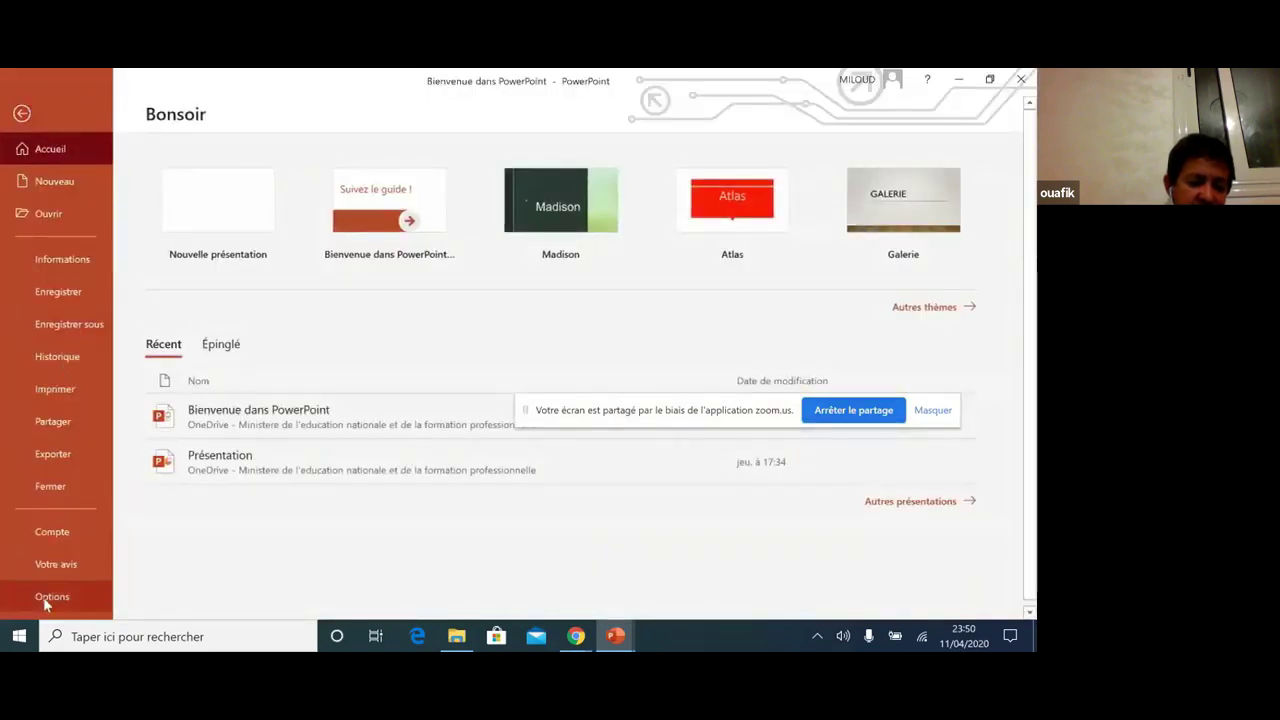
left_click(43, 597)
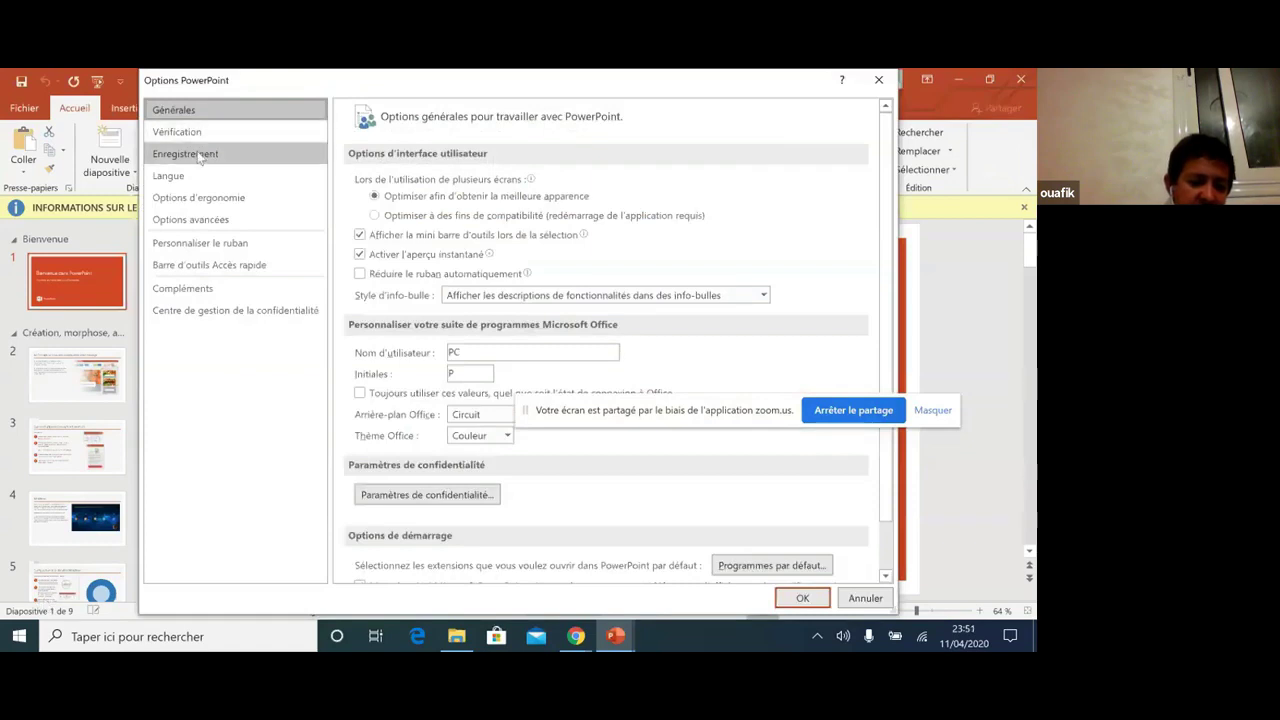
left_click(202, 157)
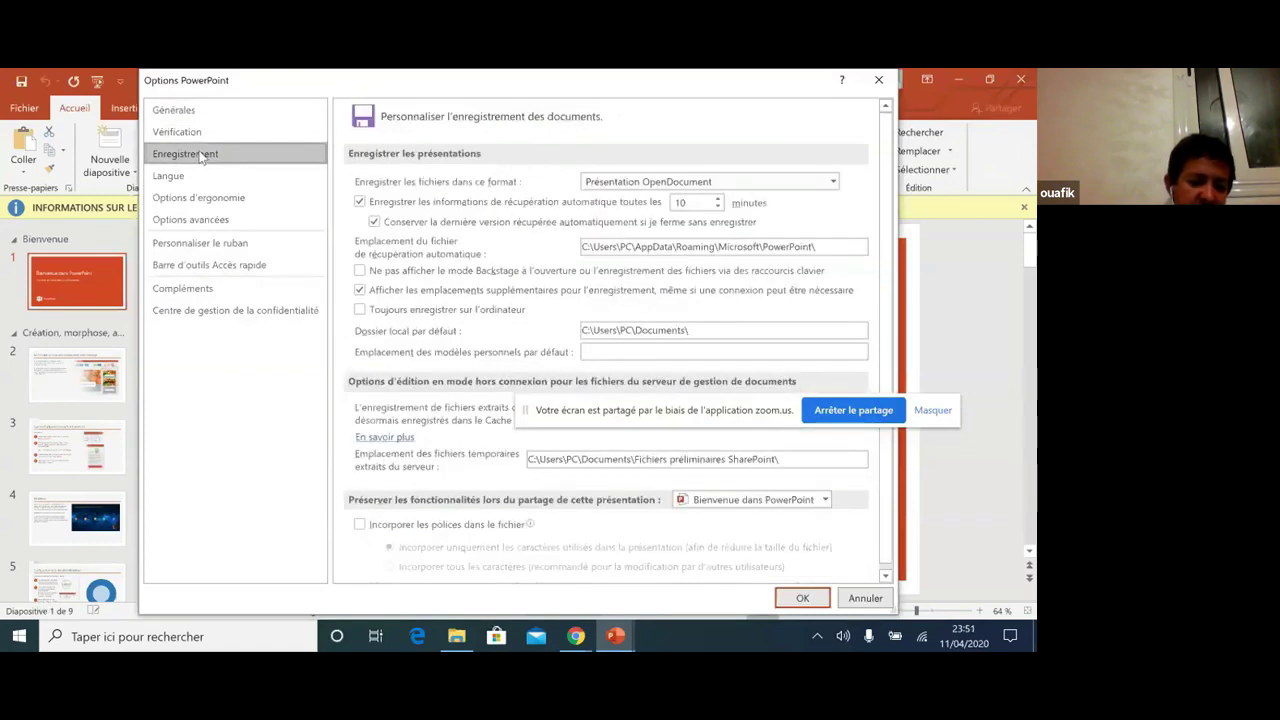
left_click(717, 207)
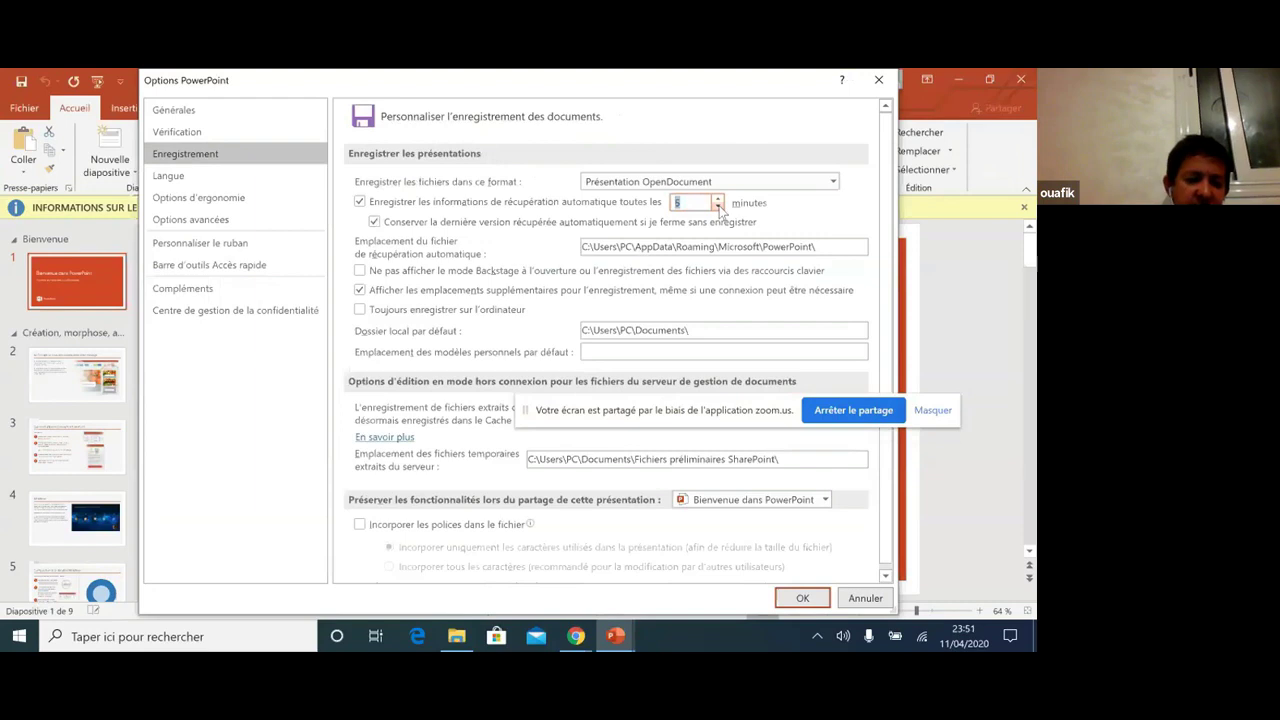
left_click(717, 207)
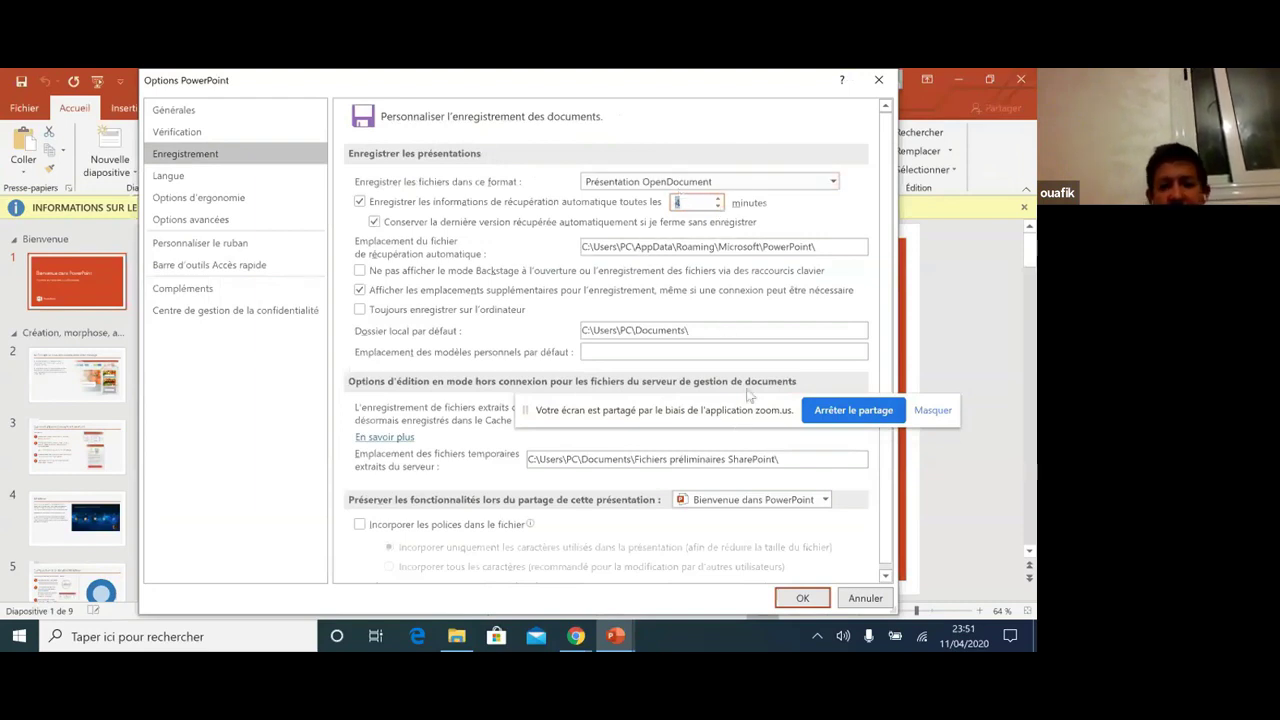
left_click(806, 599)
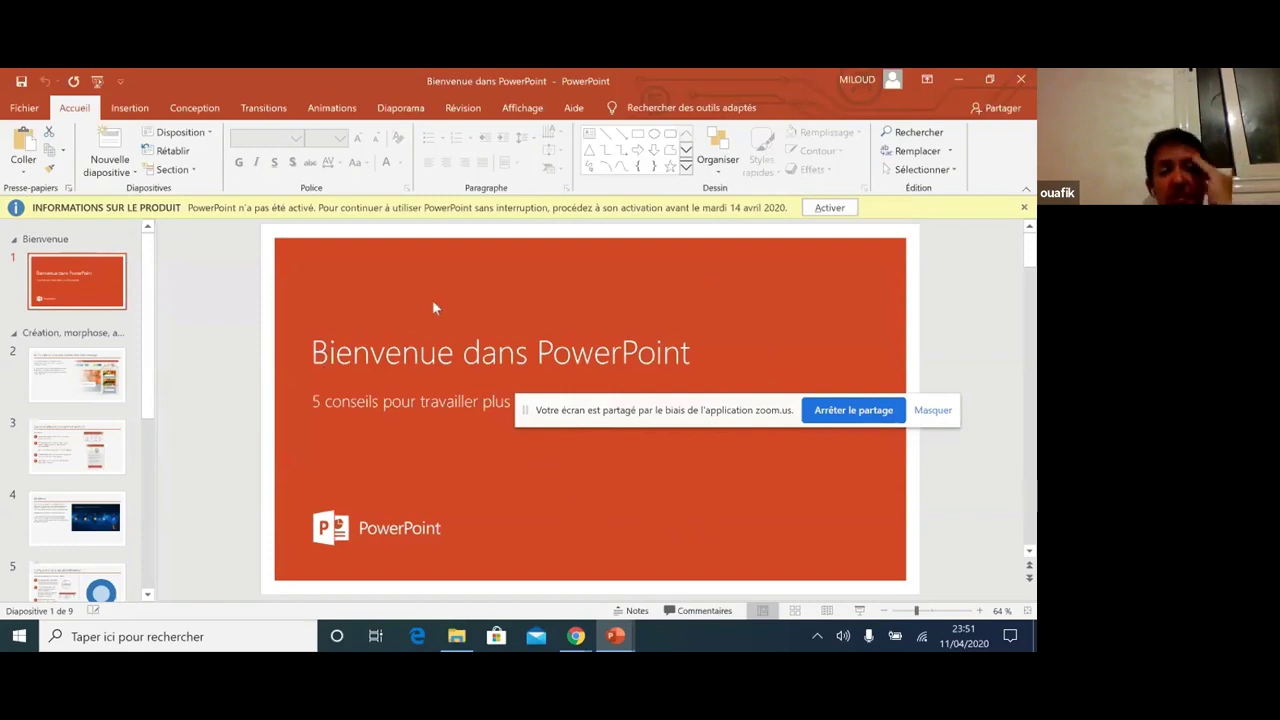
- Check the autorecovery file location in the saving options, then minimize the welcome and Présentation3 windows
left_click(22, 107)
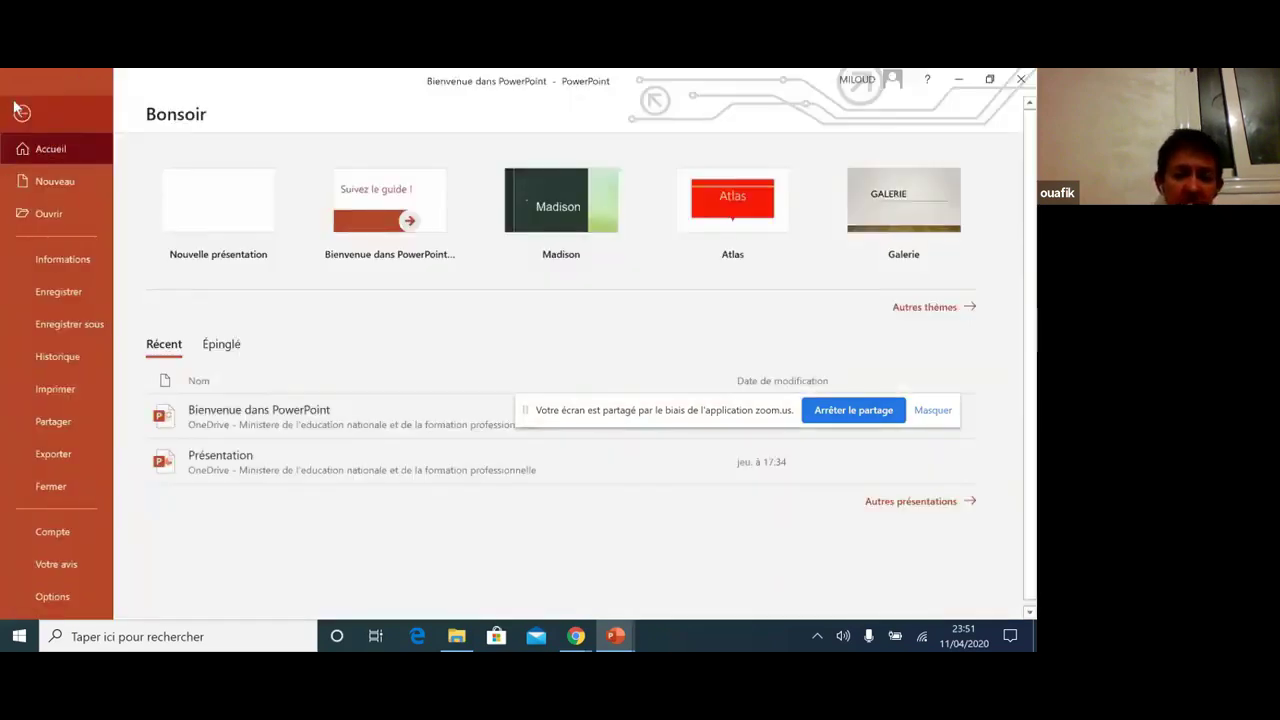
left_click(46, 598)
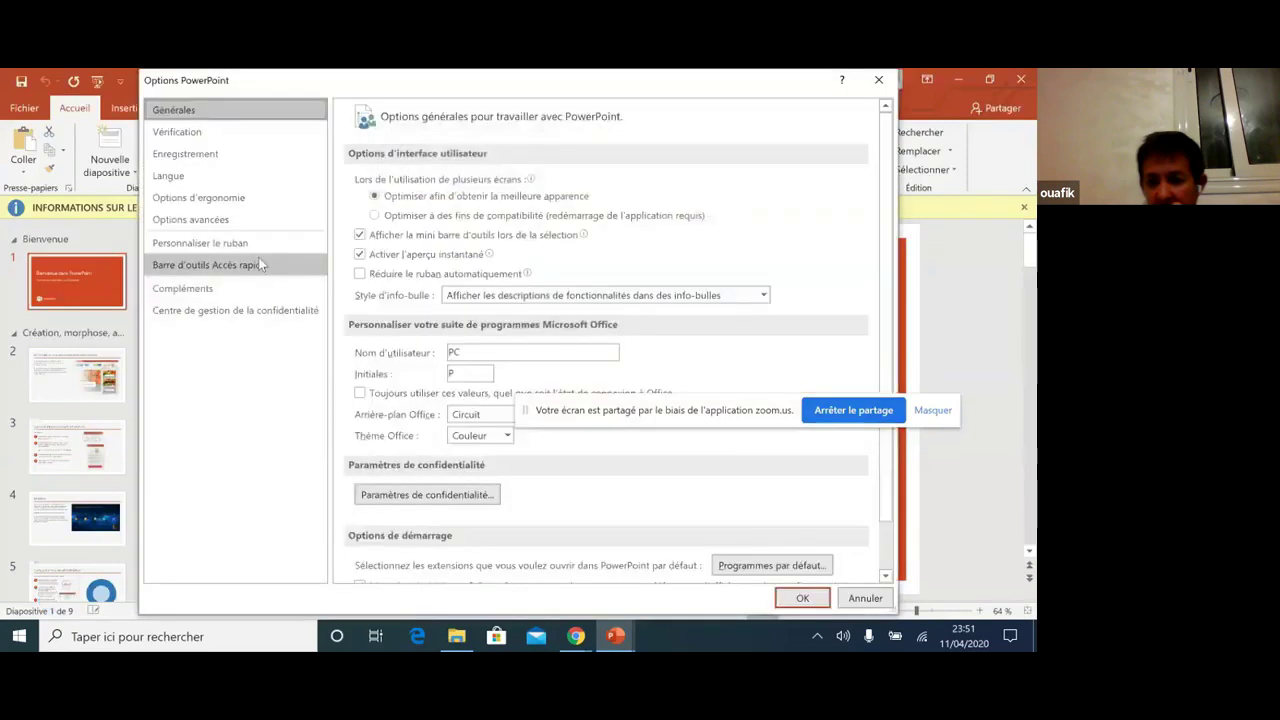
left_click(188, 153)
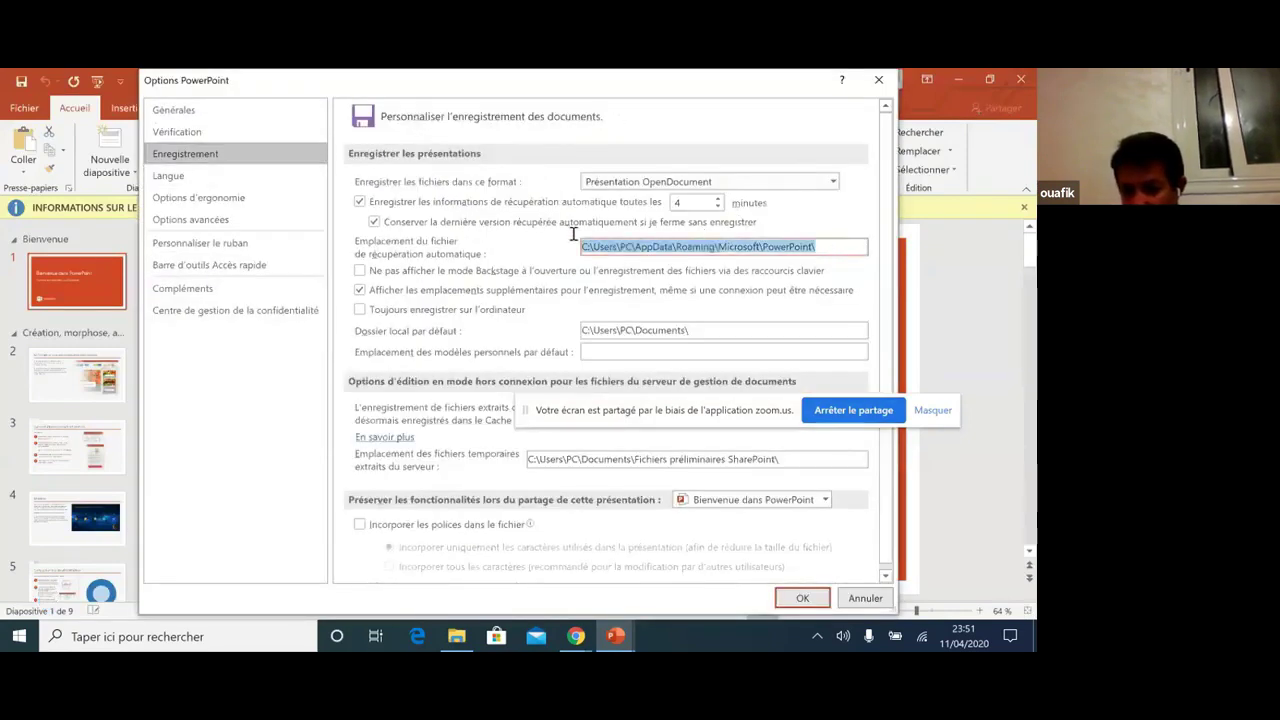
left_click(881, 82)
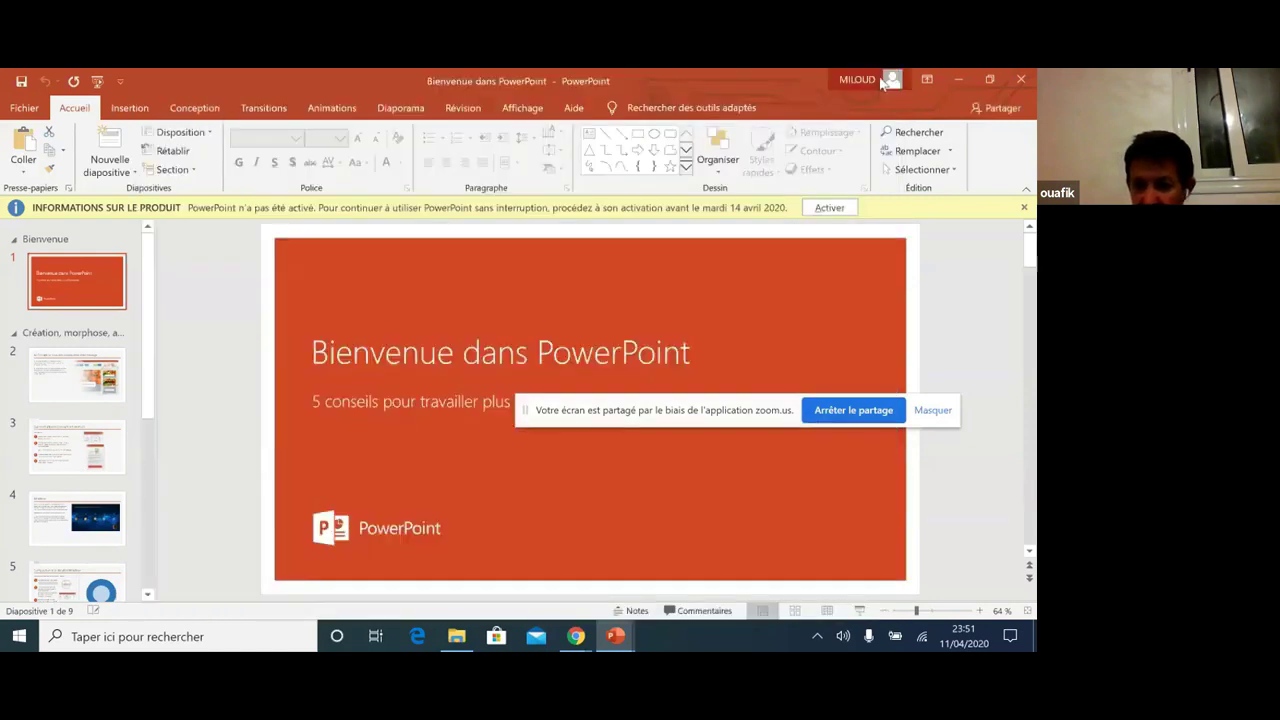
left_click(958, 79)
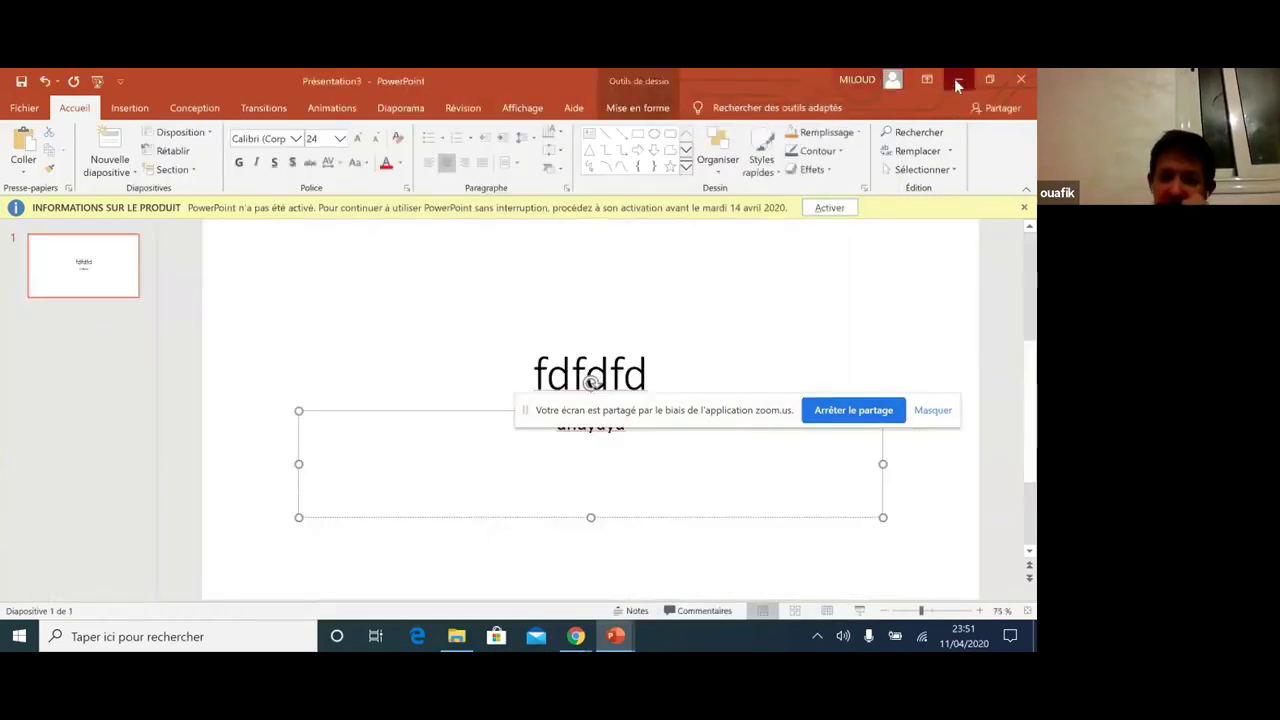
left_click(956, 79)
- Minimize the last presentation, close File Explorer, and stop screen sharing in the Zoom meeting
left_click(960, 82)
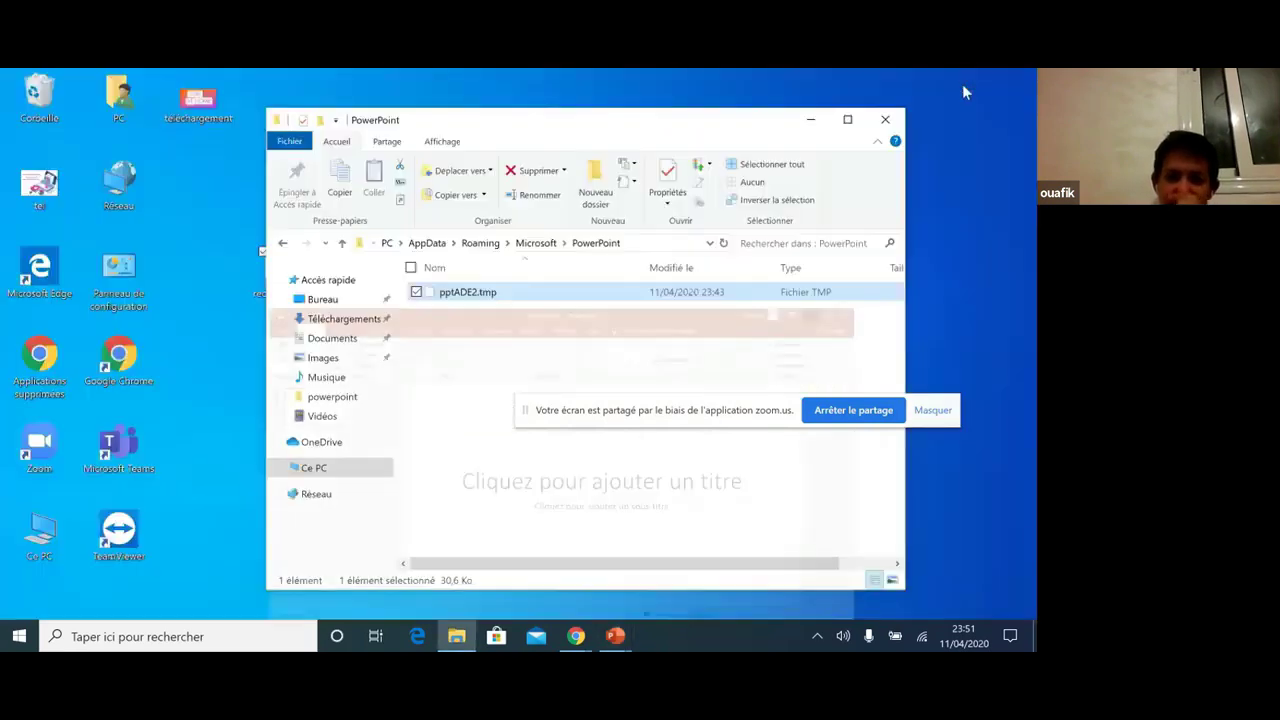
left_click(876, 133)
mouse_move(577, 645)
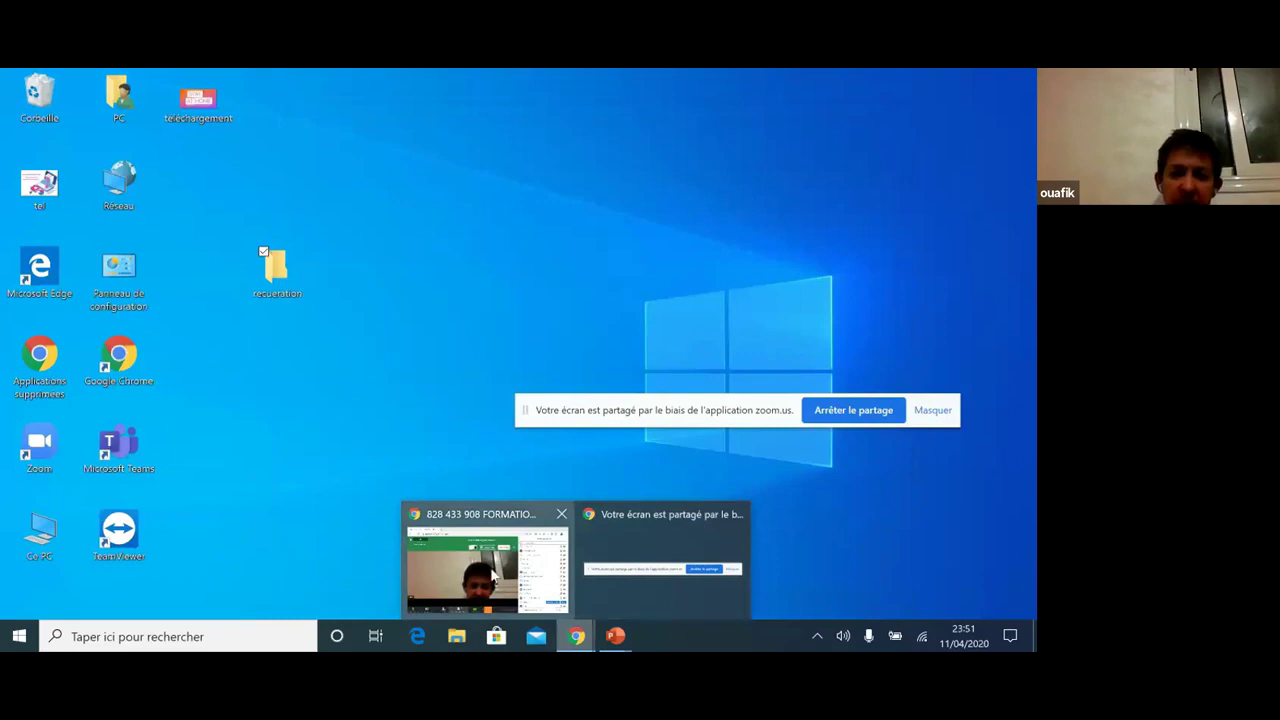
left_click(489, 565)
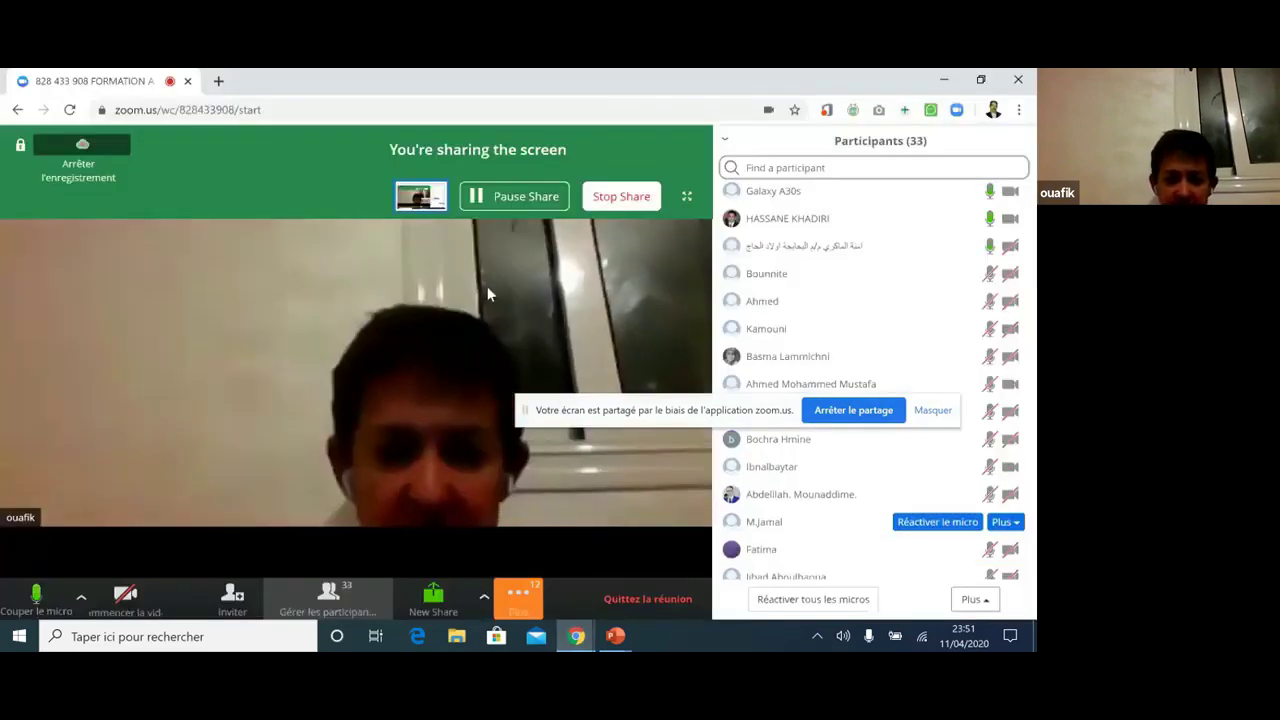
left_click(618, 198)
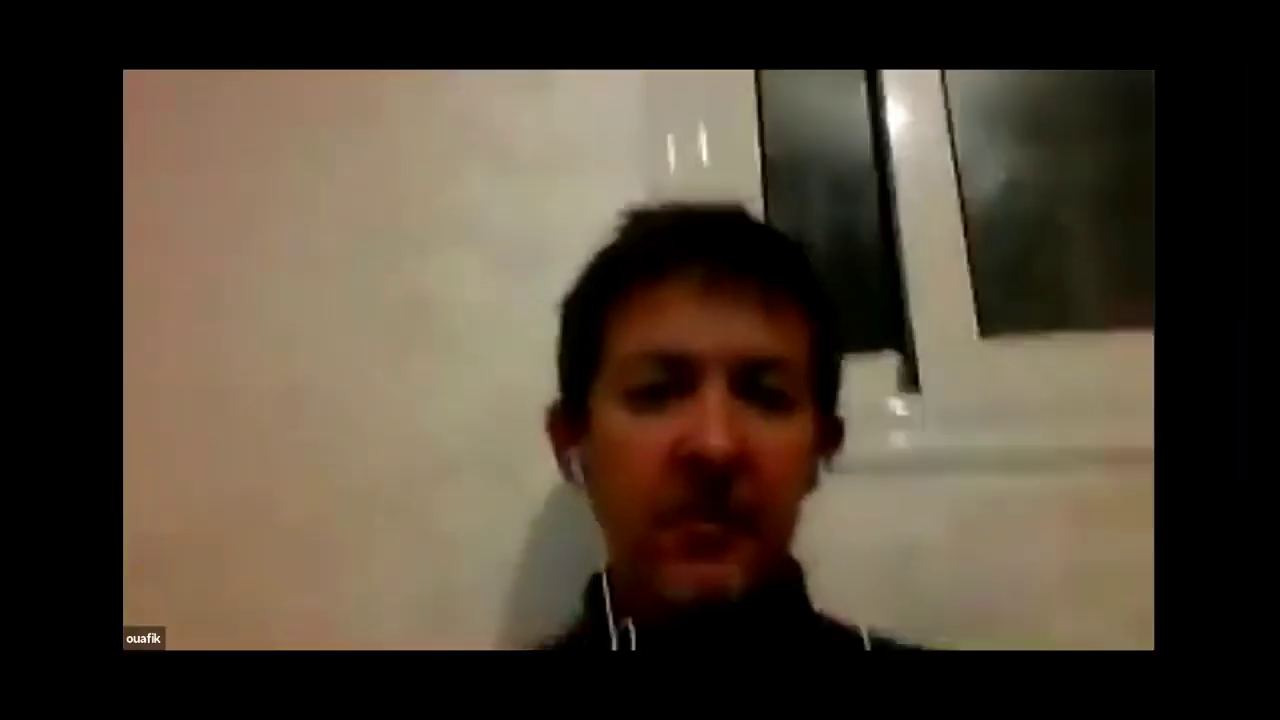